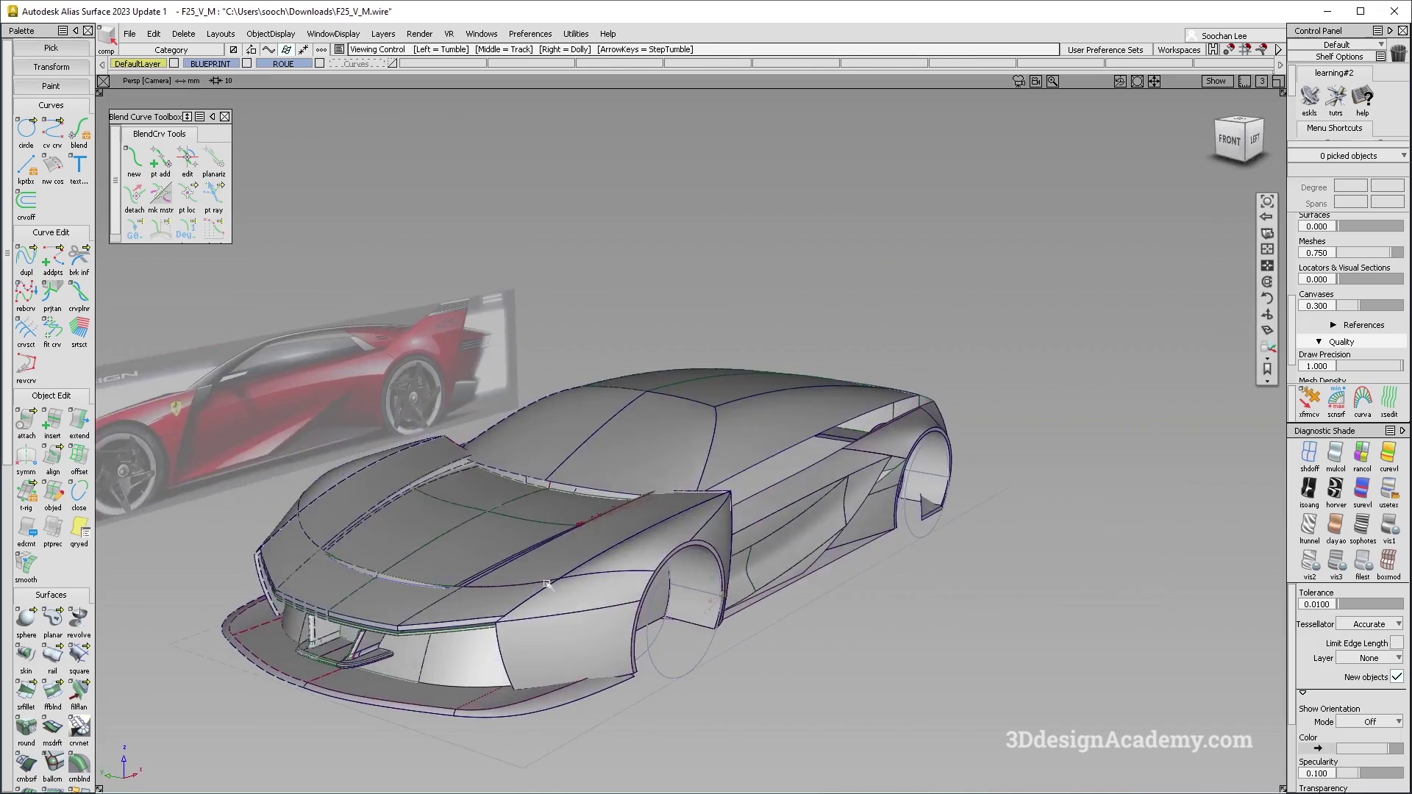
# Examine the car body surfaces from front three-quarter views, especially around the hood, windshield and roof
pyautogui.moveTo(833, 489)
pyautogui.keyDown('alt'); pyautogui.keyDown('shift'); pyautogui.mouseDown()
pyautogui.moveTo(735, 580)
pyautogui.moveTo(701, 647)
pyautogui.mouseUp(); pyautogui.keyUp('shift'); pyautogui.keyUp('alt')
pyautogui.keyDown('alt'); pyautogui.keyDown('shift'); pyautogui.moveTo(662, 583); pyautogui.dragTo(804, 548); pyautogui.keyUp('shift'); pyautogui.keyUp('alt')
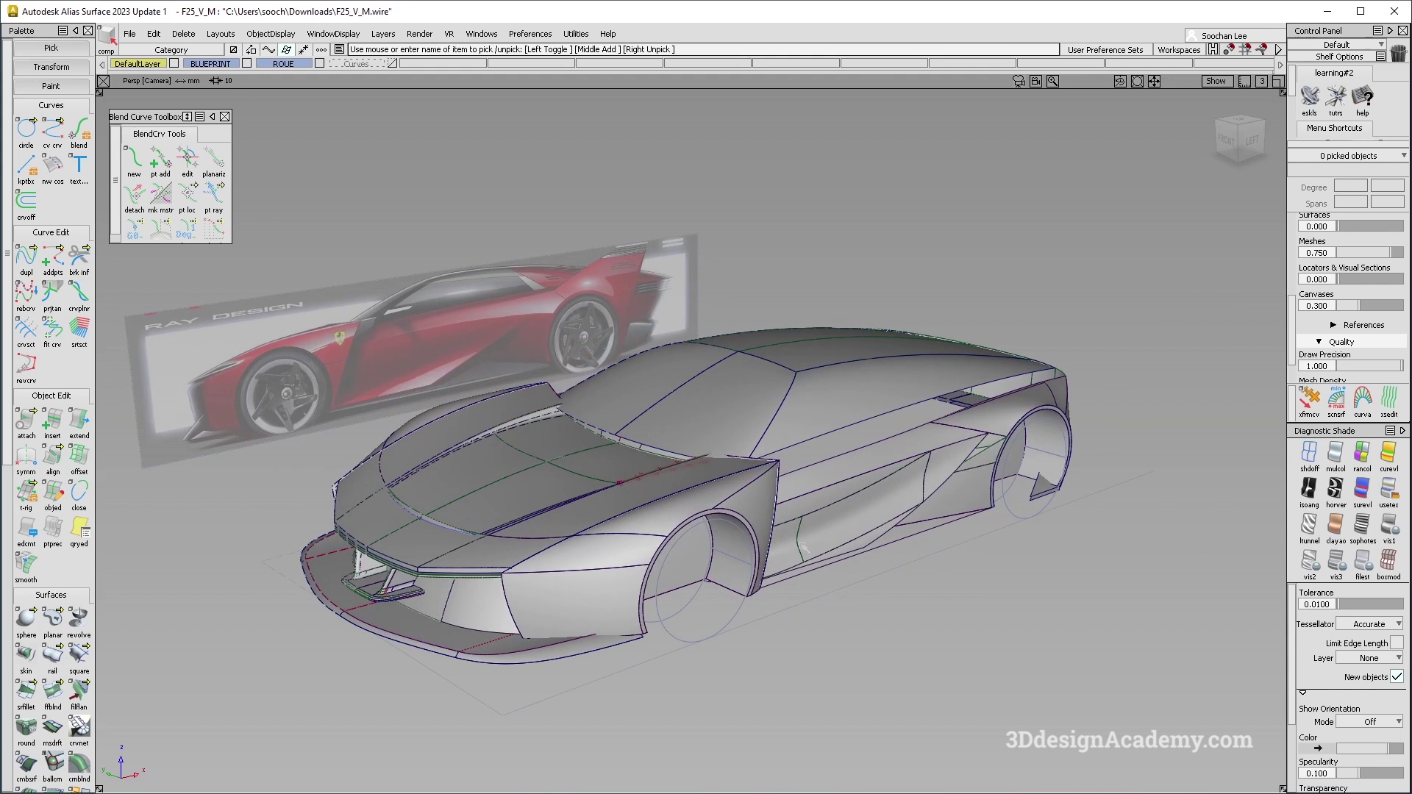
pyautogui.keyDown('alt'); pyautogui.keyDown('shift'); pyautogui.moveTo(524, 324); pyautogui.dragTo(472, 316, button='middle'); pyautogui.keyUp('shift'); pyautogui.keyUp('alt')
pyautogui.keyDown('alt'); pyautogui.keyDown('shift'); pyautogui.moveTo(346, 394); pyautogui.dragTo(465, 399, button='middle'); pyautogui.keyUp('shift'); pyautogui.keyUp('alt')
pyautogui.keyDown('alt'); pyautogui.keyDown('shift'); pyautogui.moveTo(464, 398); pyautogui.dragTo(476, 383); pyautogui.keyUp('shift'); pyautogui.keyUp('alt')
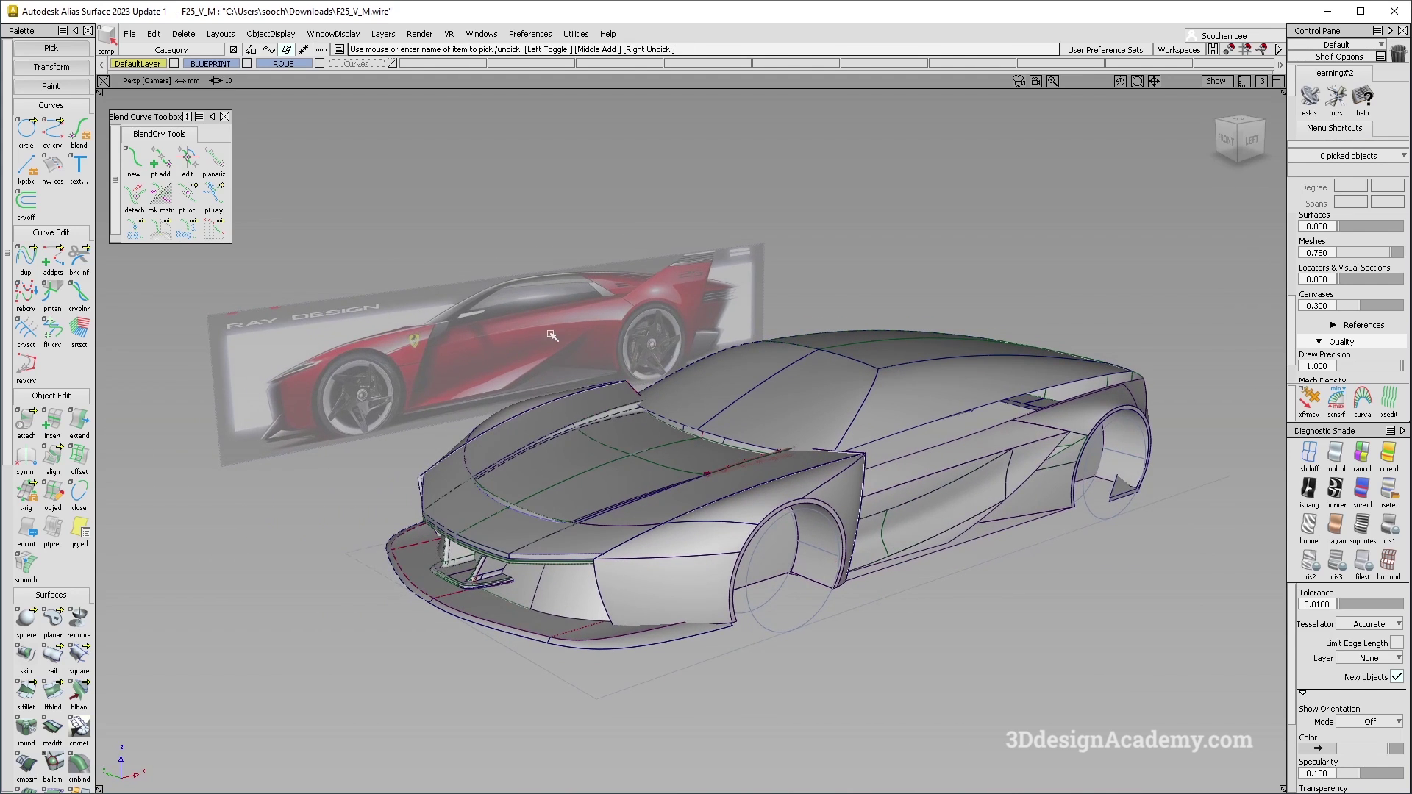
pyautogui.moveTo(734, 462)
pyautogui.keyDown('alt'); pyautogui.keyDown('shift'); pyautogui.mouseDown()
pyautogui.moveTo(596, 516)
pyautogui.moveTo(534, 430)
pyautogui.moveTo(707, 464)
pyautogui.moveTo(730, 503)
pyautogui.moveTo(728, 485)
pyautogui.mouseUp(); pyautogui.keyUp('shift'); pyautogui.keyUp('alt')
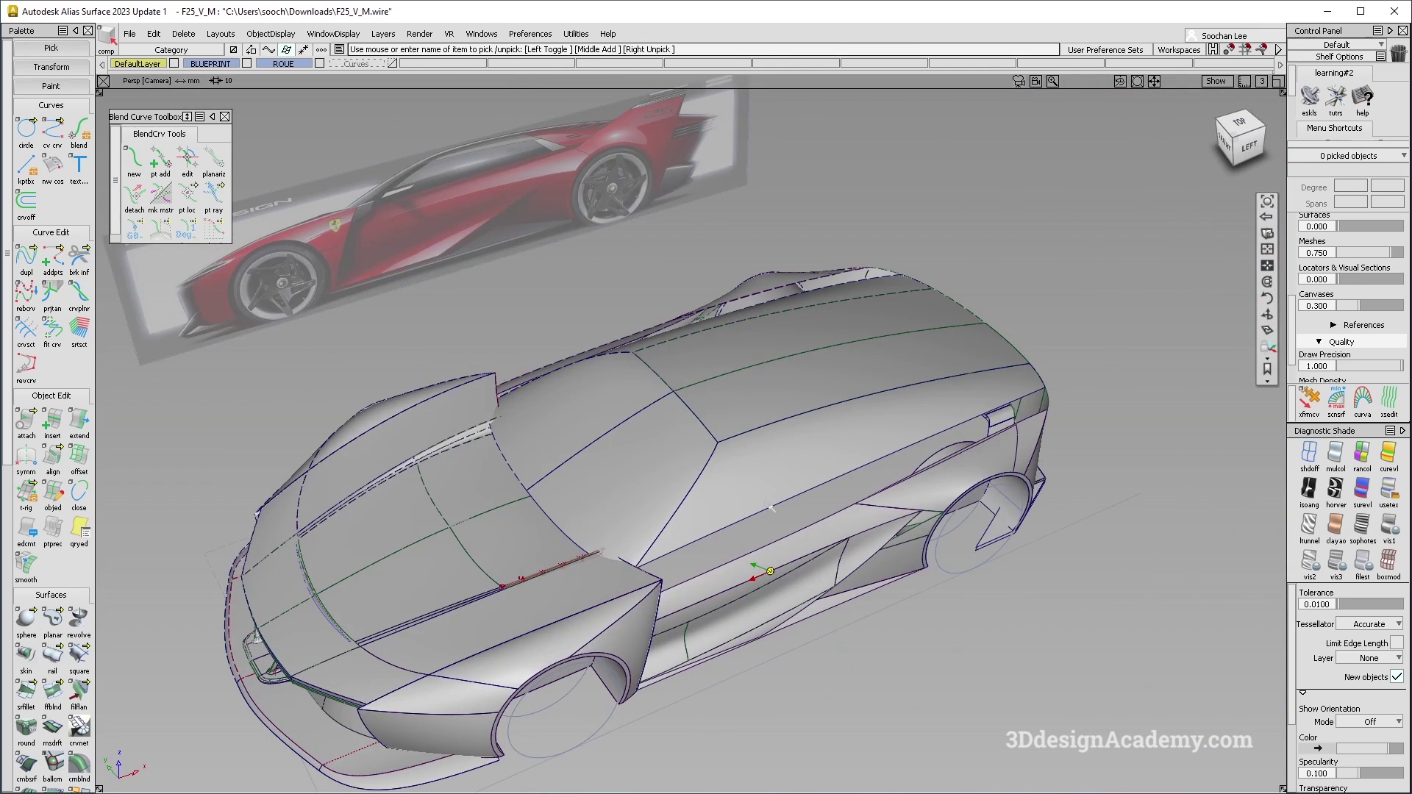
pyautogui.keyDown('alt'); pyautogui.keyDown('shift'); pyautogui.moveTo(672, 477); pyautogui.dragTo(769, 459); pyautogui.keyUp('shift'); pyautogui.keyUp('alt')
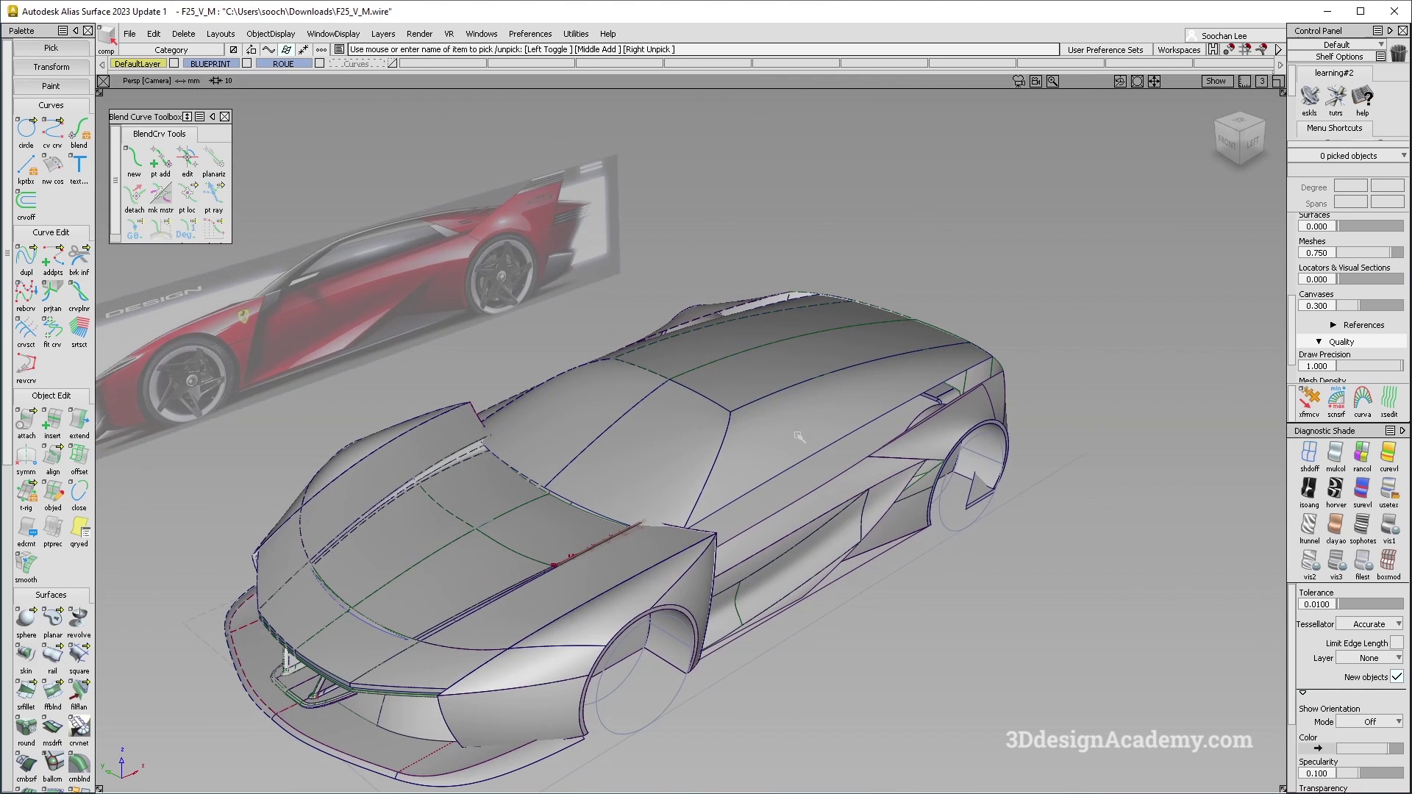
pyautogui.keyDown('alt'); pyautogui.keyDown('shift'); pyautogui.moveTo(641, 478); pyautogui.dragTo(525, 456); pyautogui.keyUp('shift'); pyautogui.keyUp('alt')
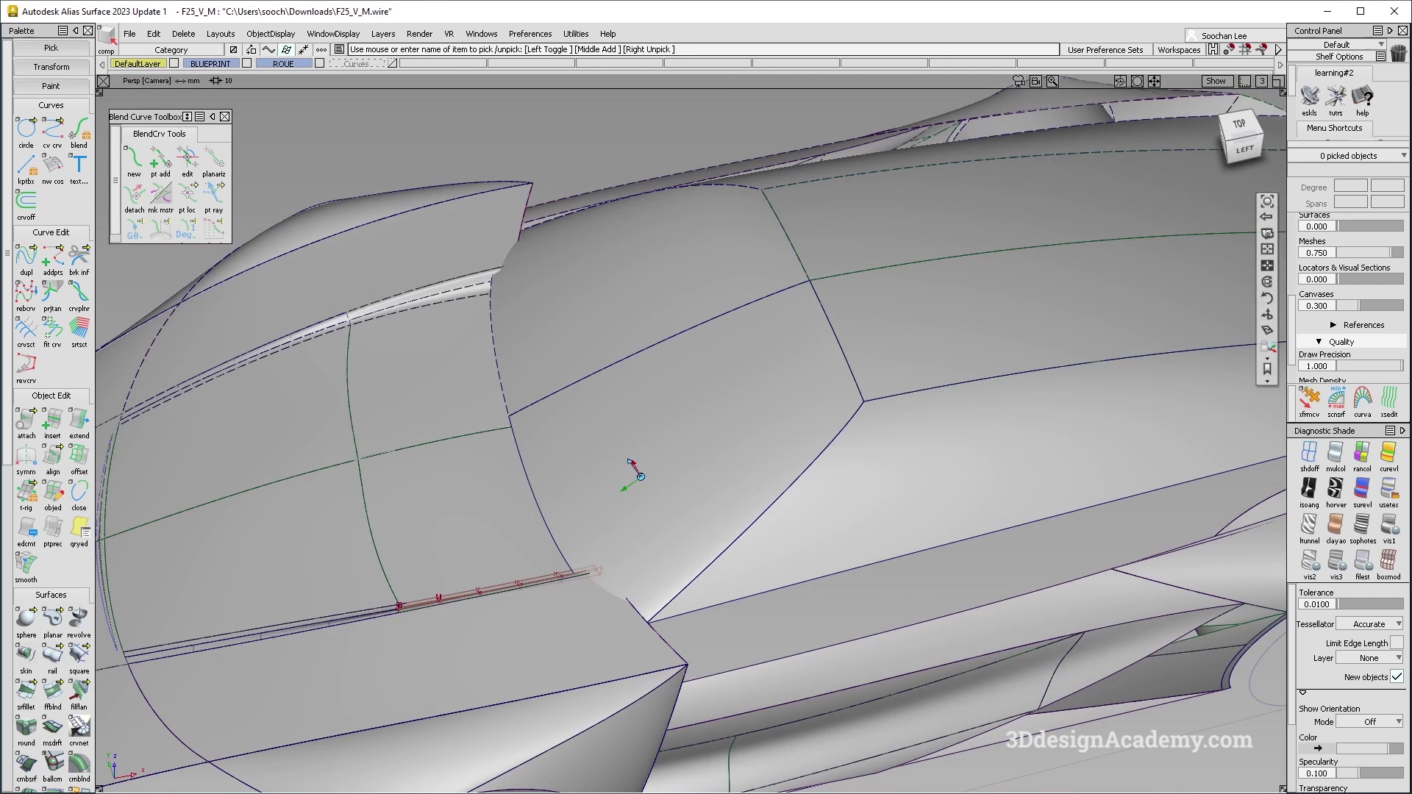
# Apply the diagnostic shading with the Showroom map and check the body's reflections from above
pyautogui.click(1388, 500)
pyautogui.moveTo(694, 467)
pyautogui.keyDown('ctrl'); pyautogui.keyDown('shift'); pyautogui.mouseDown(button='right')
pyautogui.moveTo(867, 369)
pyautogui.moveTo(803, 426)
pyautogui.mouseUp(button='right'); pyautogui.keyUp('shift'); pyautogui.keyUp('ctrl')
pyautogui.moveTo(804, 426)
pyautogui.keyDown('alt'); pyautogui.keyDown('shift'); pyautogui.mouseDown()
pyautogui.moveTo(744, 435)
pyautogui.moveTo(704, 423)
pyautogui.moveTo(735, 425)
pyautogui.mouseUp(); pyautogui.keyUp('shift'); pyautogui.keyUp('alt')
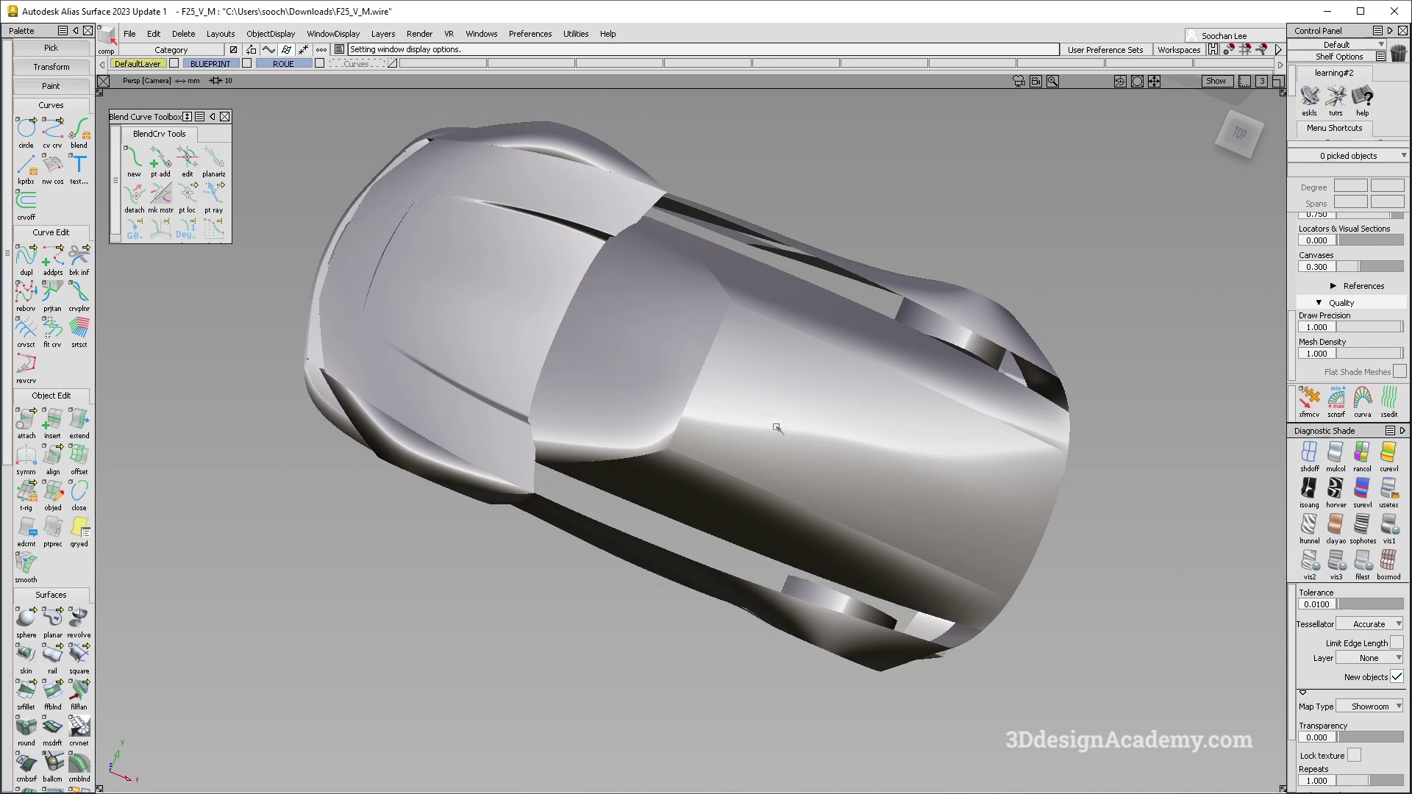
pyautogui.moveTo(920, 484)
pyautogui.keyDown('alt'); pyautogui.keyDown('shift'); pyautogui.mouseDown()
pyautogui.moveTo(758, 439)
pyautogui.moveTo(687, 385)
pyautogui.moveTo(734, 429)
pyautogui.moveTo(613, 342)
pyautogui.mouseUp(); pyautogui.keyUp('shift'); pyautogui.keyUp('alt')
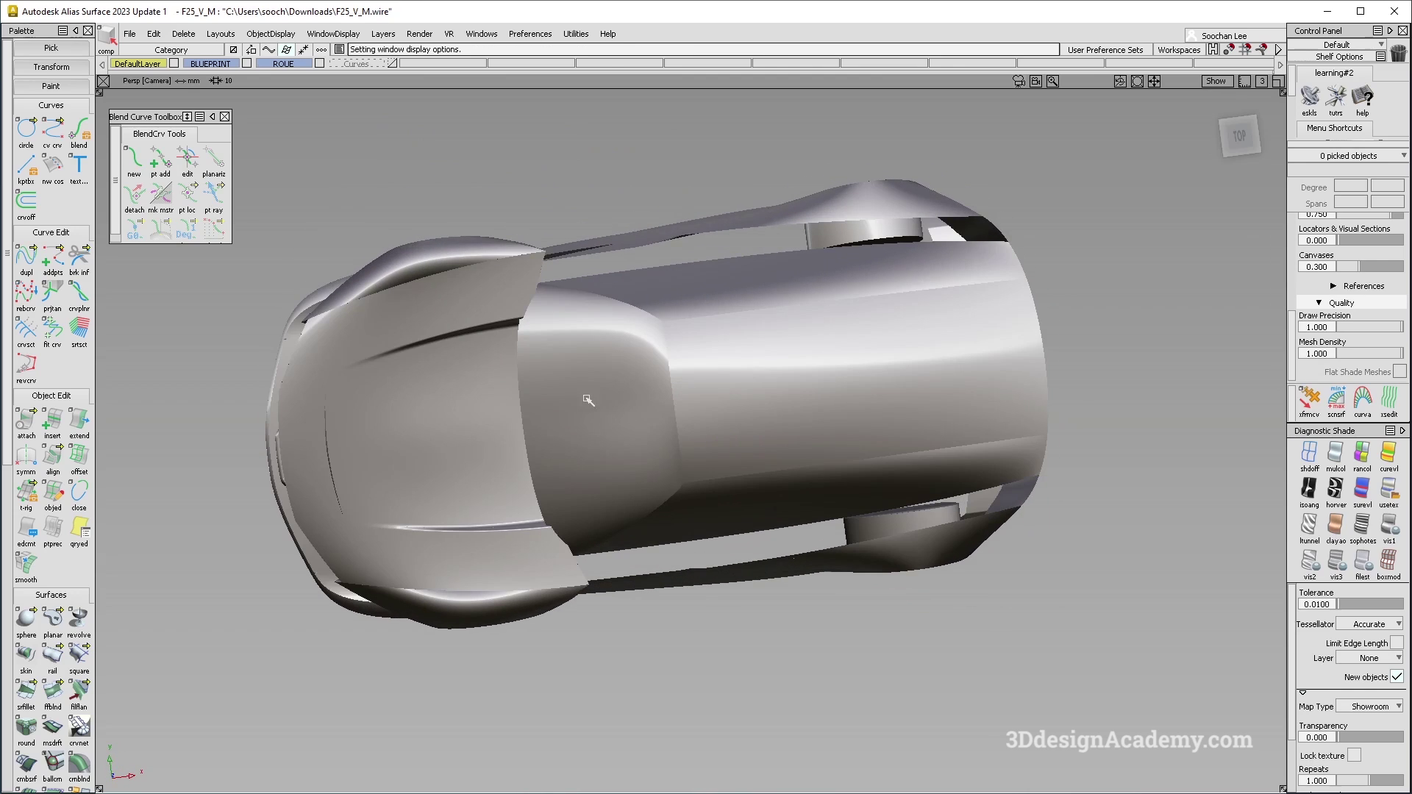
pyautogui.moveTo(634, 431)
pyautogui.keyDown('alt'); pyautogui.keyDown('shift'); pyautogui.mouseDown()
pyautogui.moveTo(673, 507)
pyautogui.moveTo(658, 489)
pyautogui.moveTo(647, 513)
pyautogui.mouseUp(); pyautogui.keyUp('shift'); pyautogui.keyUp('alt')
# Examine how highlights flow across the centreline of the windshield and roof, with and without model lines and mirrored half
pyautogui.hotkey('alt', 'm')
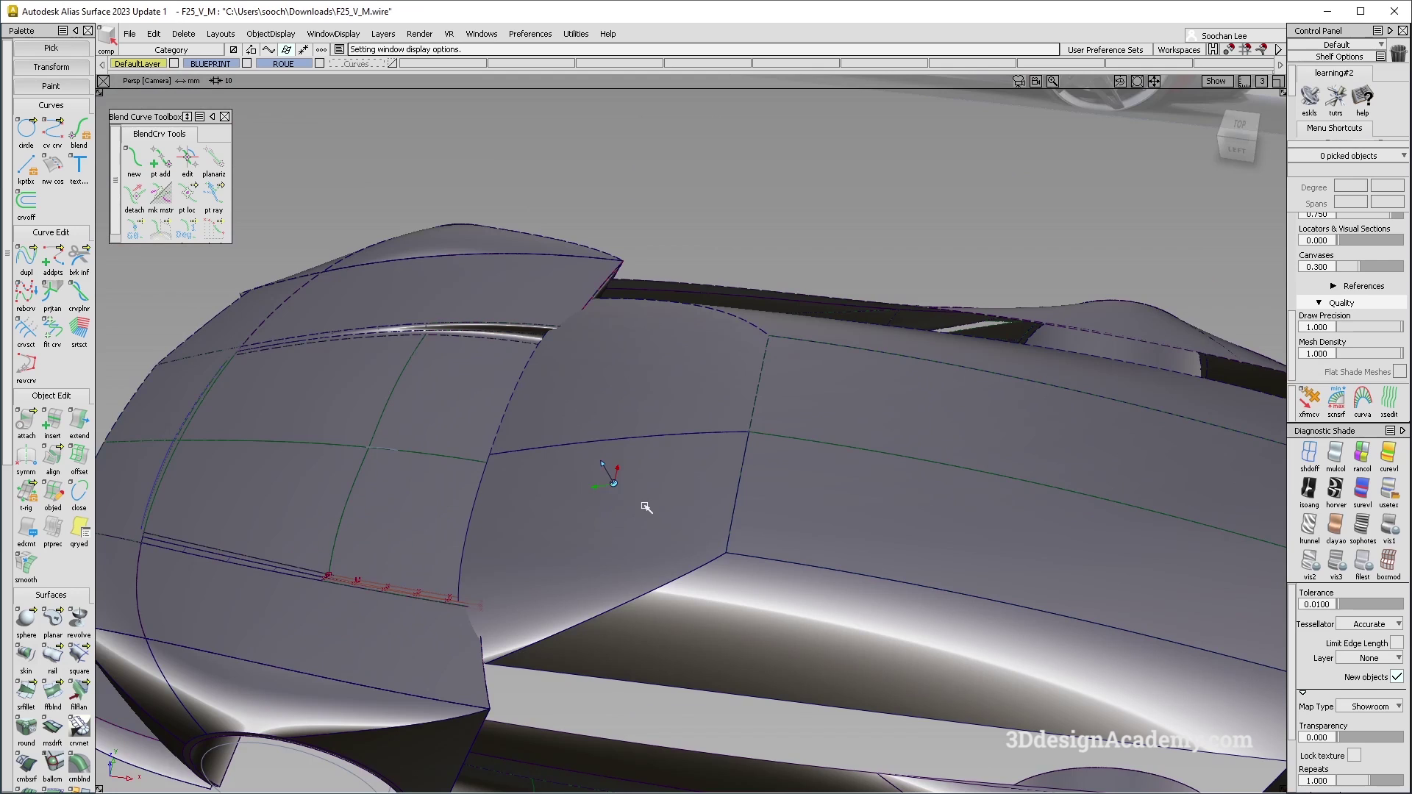
pyautogui.moveTo(729, 533)
pyautogui.keyDown('alt'); pyautogui.keyDown('shift'); pyautogui.mouseDown()
pyautogui.moveTo(629, 514)
pyautogui.moveTo(716, 599)
pyautogui.moveTo(646, 495)
pyautogui.moveTo(753, 363)
pyautogui.mouseUp(); pyautogui.keyUp('shift'); pyautogui.keyUp('alt')
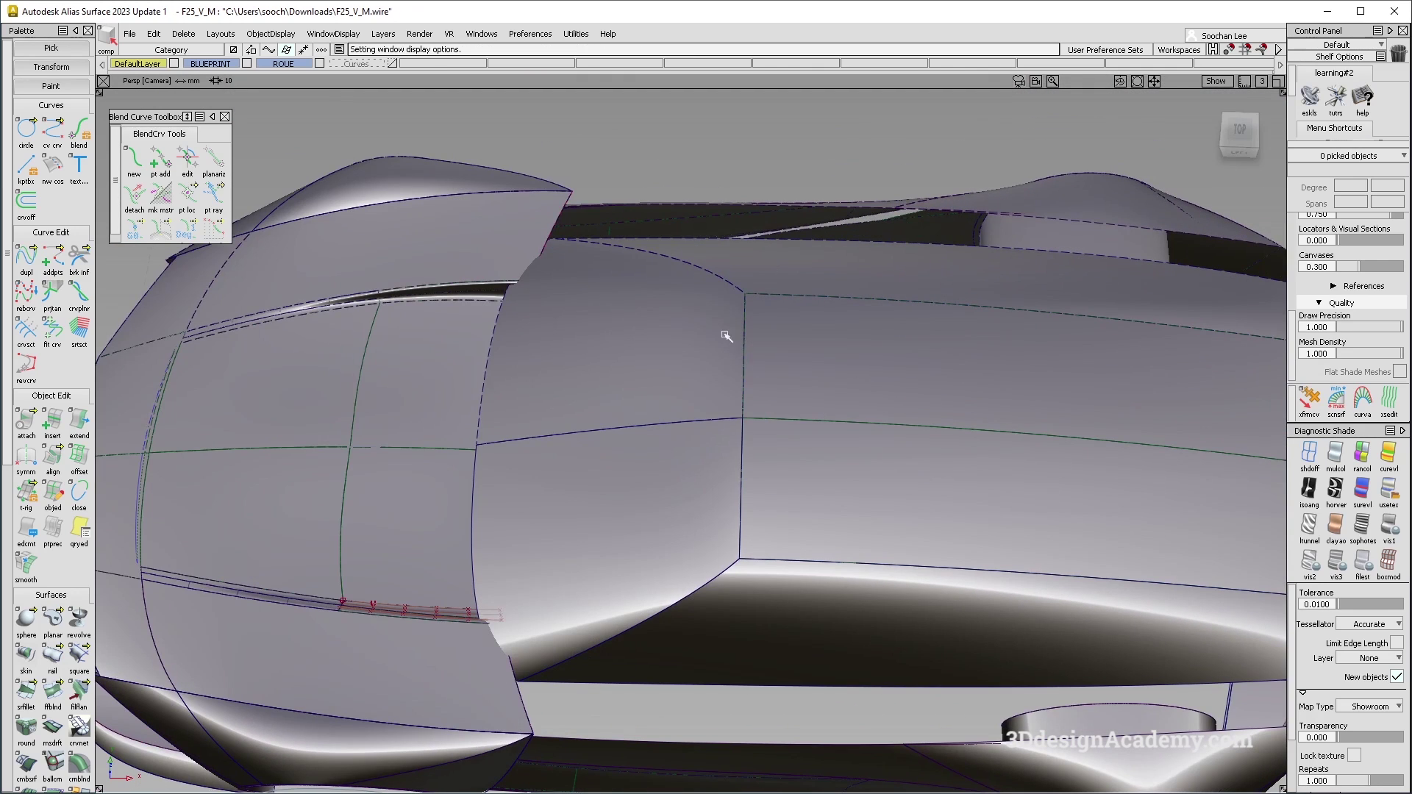
pyautogui.click(657, 471)
pyautogui.keyDown('alt'); pyautogui.keyDown('shift'); pyautogui.moveTo(761, 485); pyautogui.dragTo(815, 456, button='right'); pyautogui.keyUp('shift'); pyautogui.keyUp('alt')
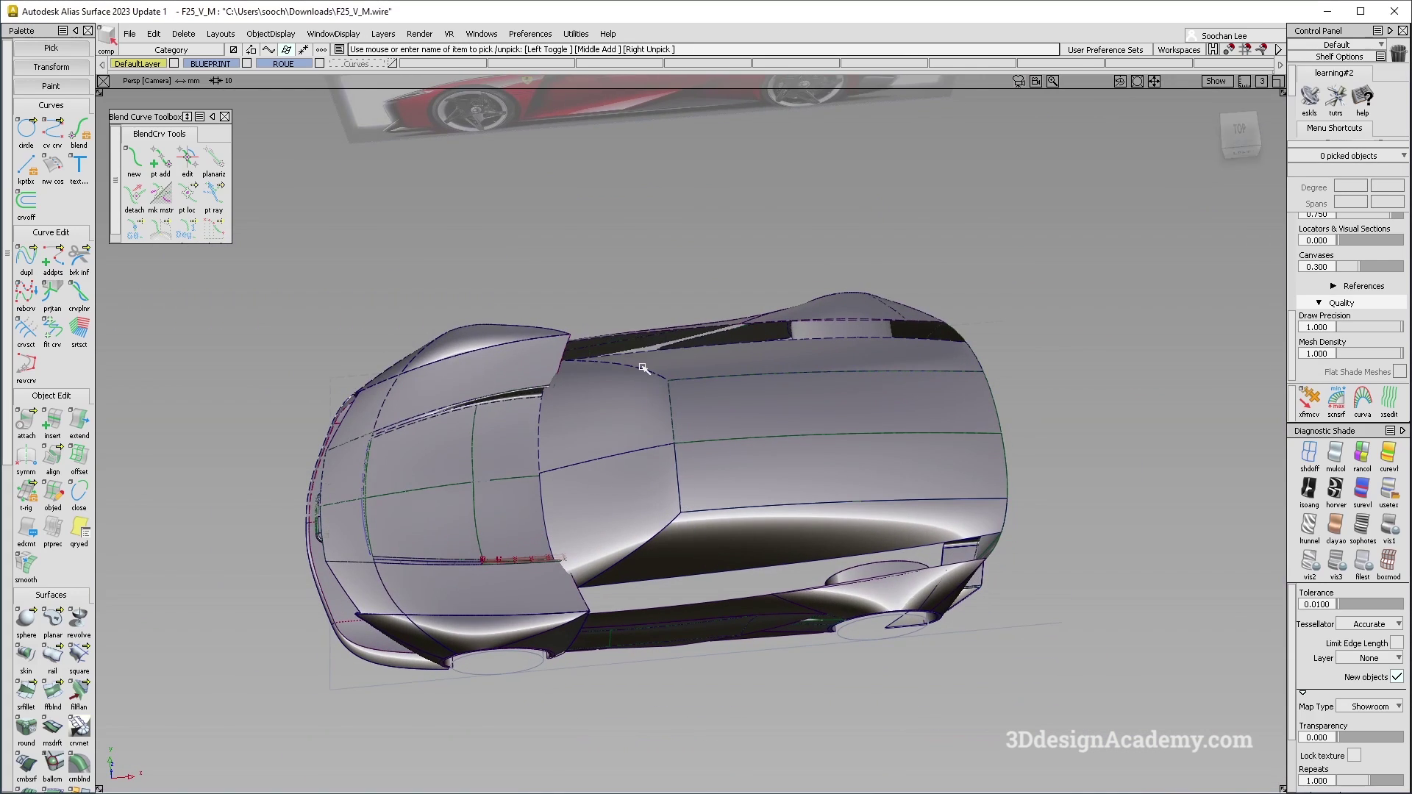
pyautogui.keyDown('alt'); pyautogui.keyDown('shift'); pyautogui.moveTo(688, 471); pyautogui.dragTo(778, 454, button='right'); pyautogui.keyUp('shift'); pyautogui.keyUp('alt')
pyautogui.moveTo(778, 454)
pyautogui.keyDown('alt'); pyautogui.keyDown('shift'); pyautogui.mouseDown()
pyautogui.moveTo(864, 413)
pyautogui.moveTo(693, 603)
pyautogui.mouseUp(); pyautogui.keyUp('shift'); pyautogui.keyUp('alt')
pyautogui.keyDown('ctrl'); pyautogui.keyDown('shift'); pyautogui.moveTo(892, 620); pyautogui.dragTo(713, 481, button='right'); pyautogui.keyUp('shift'); pyautogui.keyUp('ctrl')
pyautogui.keyDown('alt'); pyautogui.keyDown('shift'); pyautogui.moveTo(714, 481); pyautogui.dragTo(627, 436); pyautogui.keyUp('shift'); pyautogui.keyUp('alt')
pyautogui.keyDown('alt'); pyautogui.keyDown('shift'); pyautogui.moveTo(708, 559); pyautogui.dragTo(771, 451); pyautogui.keyUp('shift'); pyautogui.keyUp('alt')
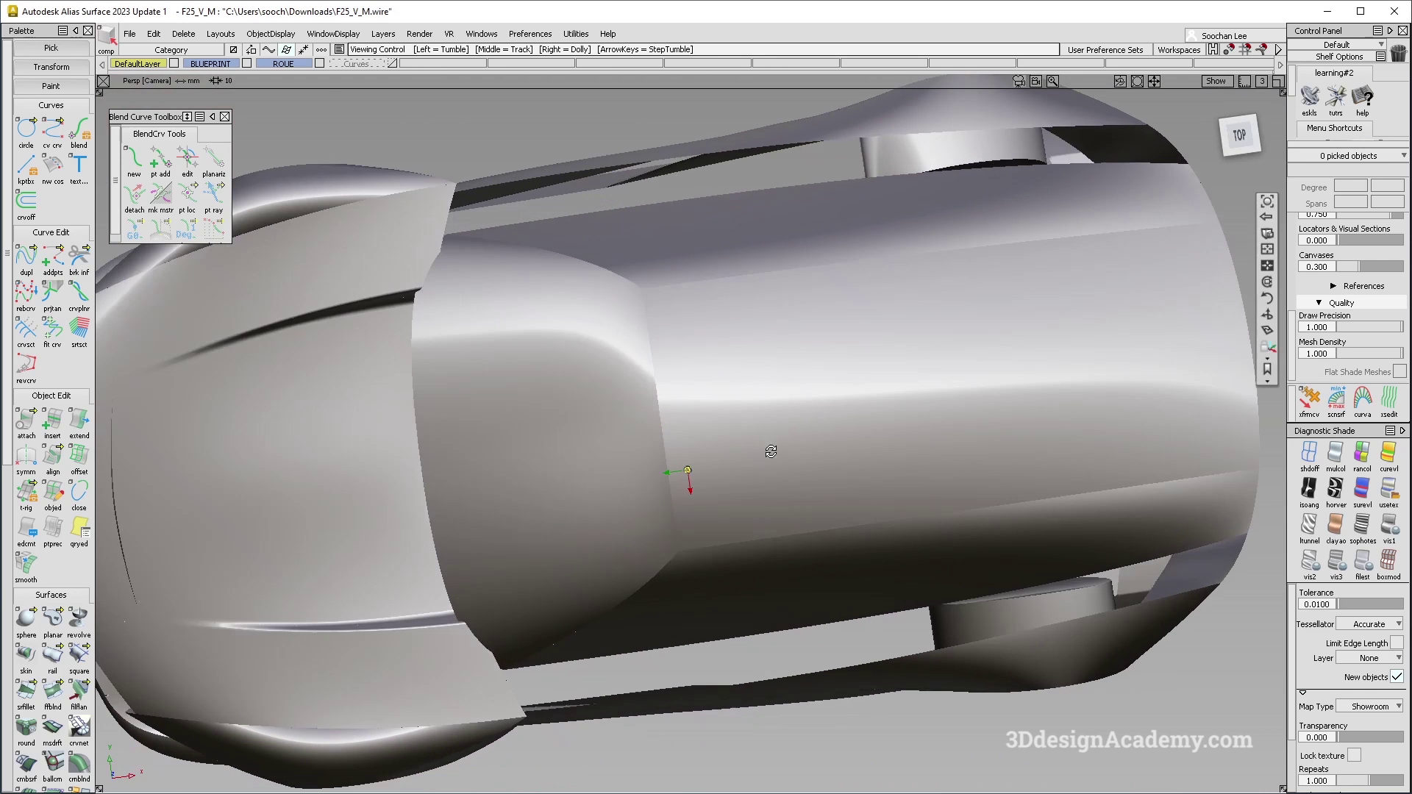
pyautogui.moveTo(698, 322)
pyautogui.keyDown('alt'); pyautogui.keyDown('shift'); pyautogui.mouseDown()
pyautogui.moveTo(665, 488)
pyautogui.moveTo(727, 497)
pyautogui.mouseUp(); pyautogui.keyUp('shift'); pyautogui.keyUp('alt')
pyautogui.keyDown('alt'); pyautogui.keyDown('shift'); pyautogui.moveTo(885, 491); pyautogui.dragTo(684, 417); pyautogui.keyUp('shift'); pyautogui.keyUp('alt')
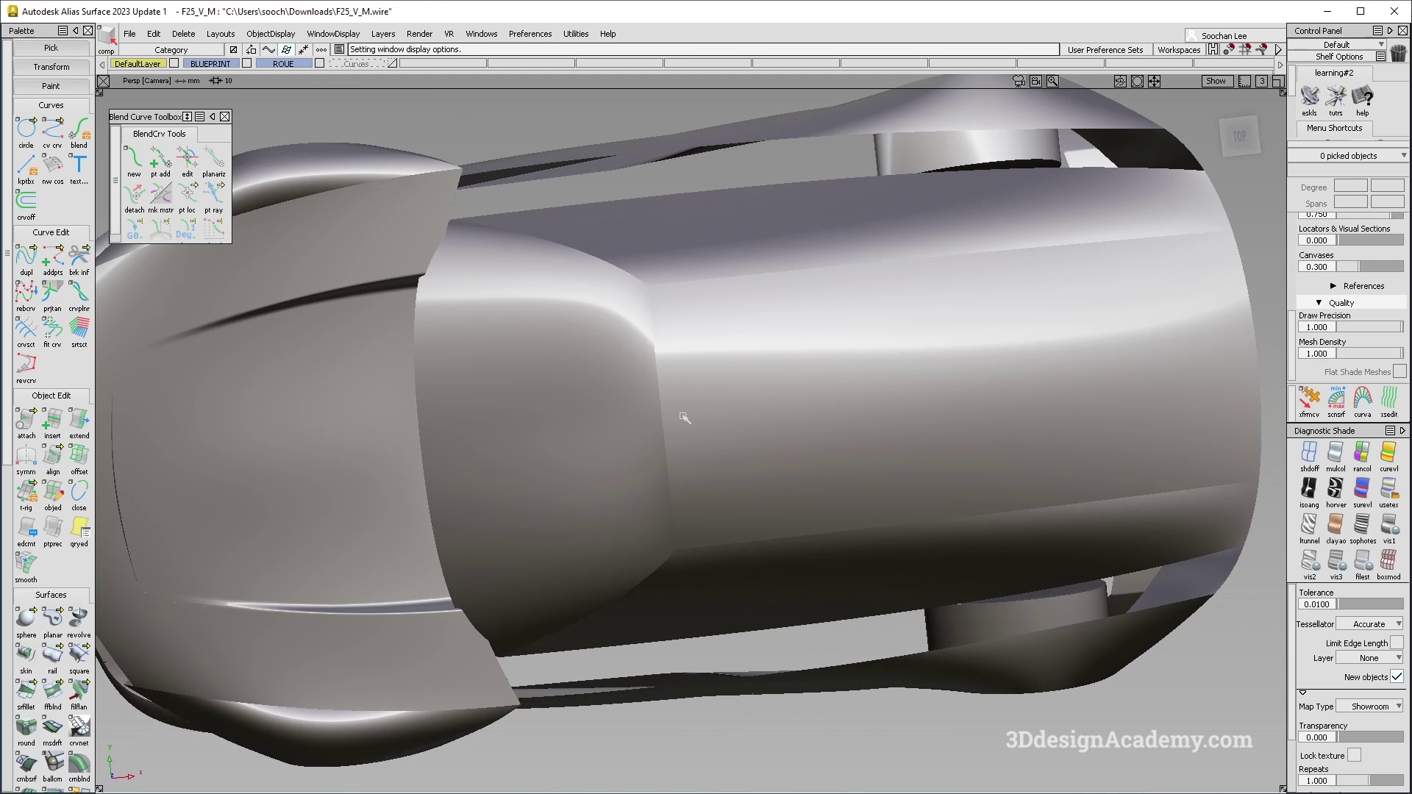
pyautogui.moveTo(1005, 455)
pyautogui.keyDown('alt'); pyautogui.keyDown('shift'); pyautogui.mouseDown()
pyautogui.moveTo(654, 362)
pyautogui.moveTo(652, 378)
pyautogui.mouseUp(); pyautogui.keyUp('shift'); pyautogui.keyUp('alt')
# Plot curve curvature along the edge between windshield and roof
pyautogui.scroll(-10, 48, 595)
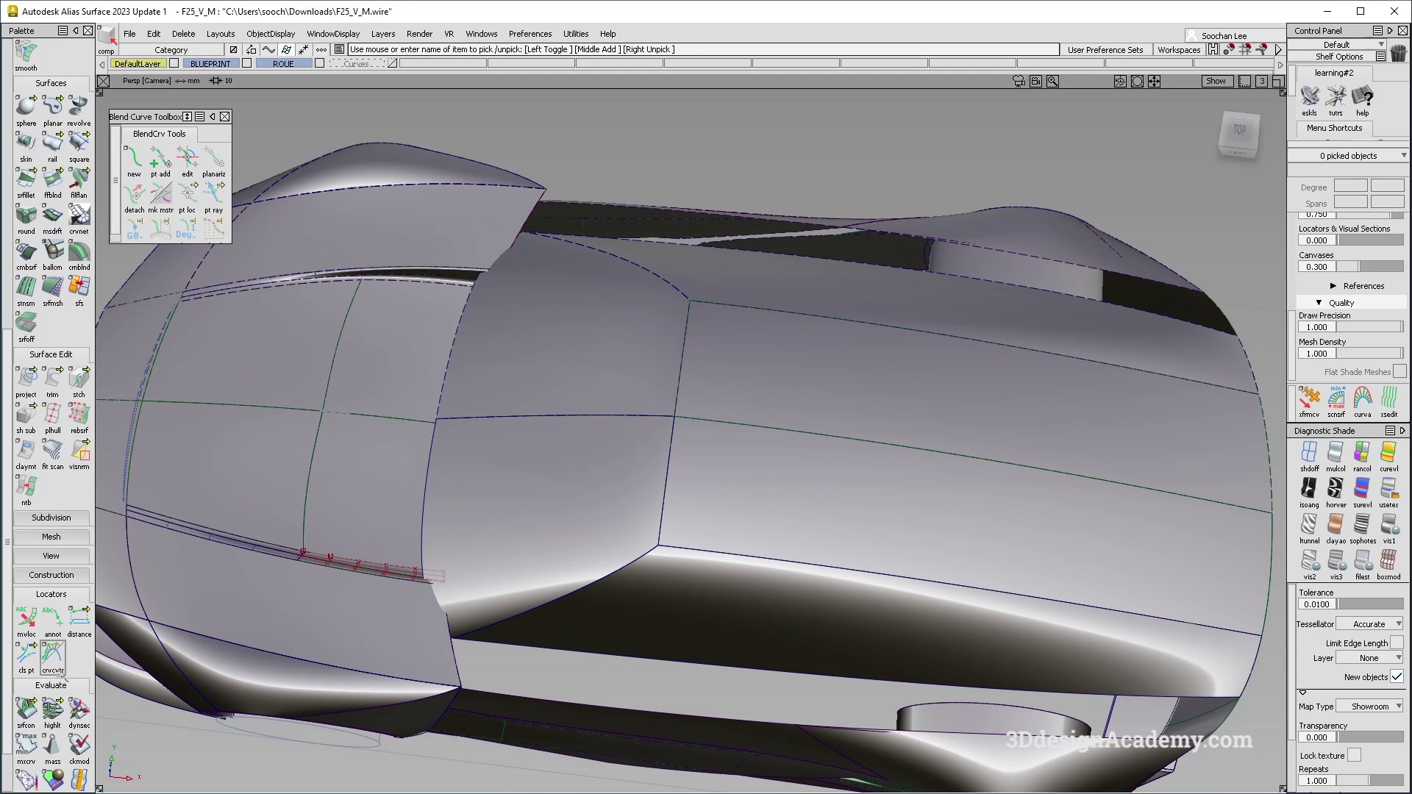
pyautogui.moveTo(796, 512)
pyautogui.keyDown('alt'); pyautogui.keyDown('shift'); pyautogui.mouseDown()
pyautogui.moveTo(687, 439)
pyautogui.moveTo(717, 447)
pyautogui.mouseUp(); pyautogui.keyUp('shift'); pyautogui.keyUp('alt')
pyautogui.click(668, 468)
pyautogui.click(745, 474)
pyautogui.keyDown('alt'); pyautogui.keyDown('shift'); pyautogui.moveTo(717, 447); pyautogui.dragTo(824, 455, button='right'); pyautogui.keyUp('shift'); pyautogui.keyUp('alt')
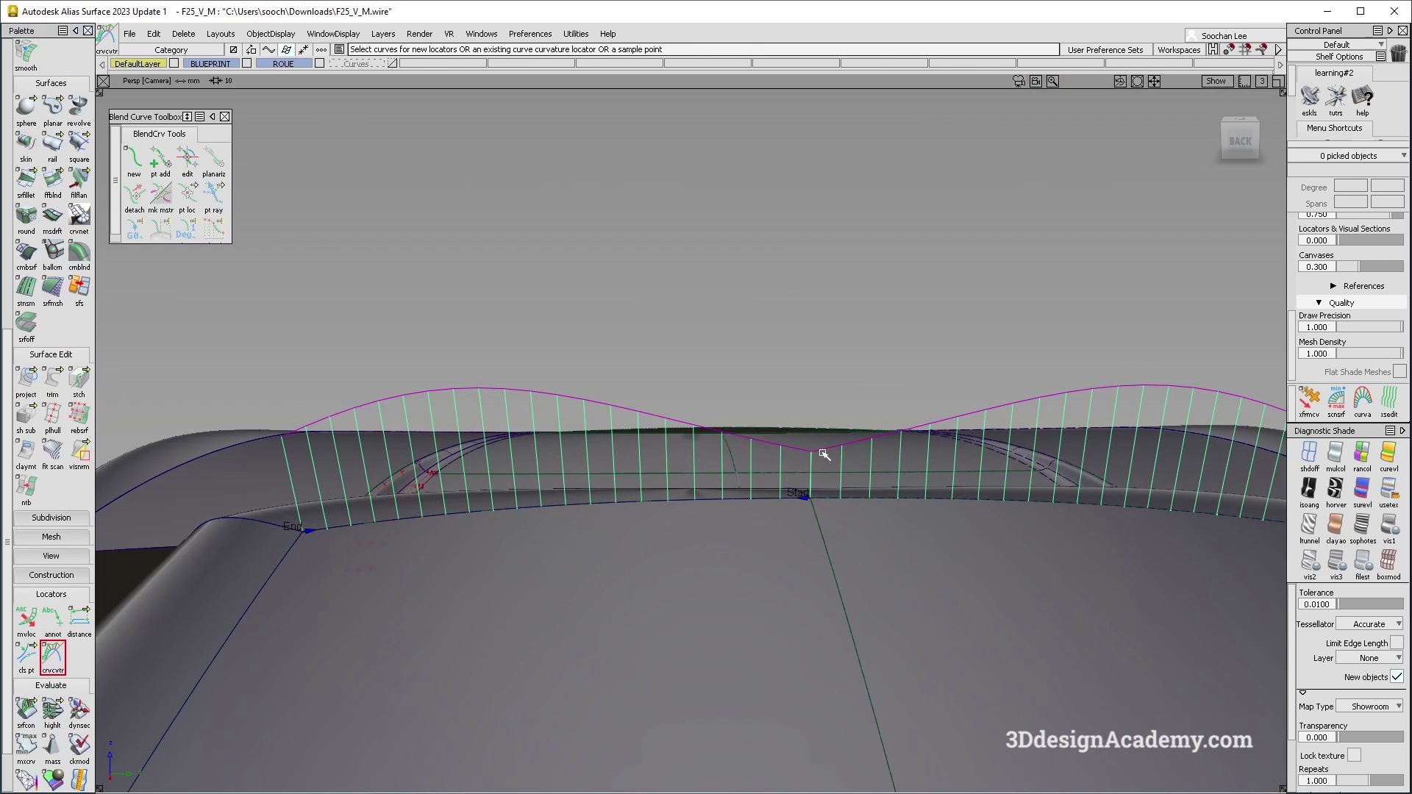
# Examine the curvature comb around the car's centreline from several angles, and remove the curvature plot
pyautogui.keyDown('alt'); pyautogui.keyDown('shift'); pyautogui.moveTo(698, 429); pyautogui.dragTo(782, 549); pyautogui.keyUp('shift'); pyautogui.keyUp('alt')
pyautogui.keyDown('alt'); pyautogui.keyDown('shift'); pyautogui.moveTo(782, 549); pyautogui.dragTo(719, 456, button='right'); pyautogui.keyUp('shift'); pyautogui.keyUp('alt')
pyautogui.keyDown('alt'); pyautogui.keyDown('shift'); pyautogui.moveTo(719, 456); pyautogui.dragTo(711, 464); pyautogui.keyUp('shift'); pyautogui.keyUp('alt')
pyautogui.click(675, 541)
pyautogui.keyDown('alt'); pyautogui.keyDown('shift'); pyautogui.moveTo(746, 543); pyautogui.dragTo(867, 485, button='right'); pyautogui.keyUp('shift'); pyautogui.keyUp('alt')
pyautogui.keyDown('alt'); pyautogui.keyDown('shift'); pyautogui.moveTo(754, 494); pyautogui.dragTo(853, 461, button='right'); pyautogui.keyUp('shift'); pyautogui.keyUp('alt')
pyautogui.keyDown('alt'); pyautogui.keyDown('shift'); pyautogui.moveTo(854, 460); pyautogui.dragTo(772, 574); pyautogui.keyUp('shift'); pyautogui.keyUp('alt')
pyautogui.keyDown('alt'); pyautogui.keyDown('shift'); pyautogui.moveTo(772, 574); pyautogui.dragTo(633, 500, button='right'); pyautogui.keyUp('shift'); pyautogui.keyUp('alt')
pyautogui.keyDown('alt'); pyautogui.keyDown('shift'); pyautogui.moveTo(633, 500); pyautogui.dragTo(353, 412, button='middle'); pyautogui.keyUp('shift'); pyautogui.keyUp('alt')
pyautogui.keyDown('alt'); pyautogui.keyDown('shift'); pyautogui.moveTo(353, 412); pyautogui.dragTo(393, 387); pyautogui.keyUp('shift'); pyautogui.keyUp('alt')
pyautogui.keyDown('alt'); pyautogui.keyDown('shift'); pyautogui.moveTo(394, 387); pyautogui.dragTo(1059, 595, button='middle'); pyautogui.keyUp('shift'); pyautogui.keyUp('alt')
pyautogui.keyDown('alt'); pyautogui.keyDown('shift'); pyautogui.moveTo(1059, 594); pyautogui.dragTo(1052, 625); pyautogui.keyUp('shift'); pyautogui.keyUp('alt')
pyautogui.keyDown('alt'); pyautogui.keyDown('shift'); pyautogui.moveTo(660, 503); pyautogui.dragTo(728, 470, button='right'); pyautogui.keyUp('shift'); pyautogui.keyUp('alt')
pyautogui.keyDown('alt'); pyautogui.keyDown('shift'); pyautogui.moveTo(728, 471); pyautogui.dragTo(775, 446); pyautogui.keyUp('shift'); pyautogui.keyUp('alt')
pyautogui.keyDown('alt'); pyautogui.keyDown('shift'); pyautogui.moveTo(775, 446); pyautogui.dragTo(904, 332, button='right'); pyautogui.keyUp('shift'); pyautogui.keyUp('alt')
pyautogui.keyDown('ctrl'); pyautogui.keyDown('shift'); pyautogui.moveTo(900, 333); pyautogui.dragTo(710, 543); pyautogui.keyUp('shift'); pyautogui.keyUp('ctrl')
pyautogui.click(659, 472)
pyautogui.keyDown('ctrl'); pyautogui.keyDown('shift'); pyautogui.moveTo(659, 472); pyautogui.dragTo(625, 471, button='right'); pyautogui.keyUp('shift'); pyautogui.keyUp('ctrl')
pyautogui.moveTo(647, 470)
pyautogui.keyDown('alt'); pyautogui.keyDown('shift'); pyautogui.mouseDown()
pyautogui.moveTo(640, 383)
pyautogui.moveTo(655, 508)
pyautogui.mouseUp(); pyautogui.keyUp('shift'); pyautogui.keyUp('alt')
pyautogui.keyDown('ctrl'); pyautogui.keyDown('shift'); pyautogui.moveTo(658, 514); pyautogui.dragTo(618, 511, button='right'); pyautogui.keyUp('shift'); pyautogui.keyUp('ctrl')
pyautogui.keyDown('ctrl'); pyautogui.keyDown('shift'); pyautogui.moveTo(656, 576); pyautogui.dragTo(615, 293); pyautogui.keyUp('shift'); pyautogui.keyUp('ctrl')
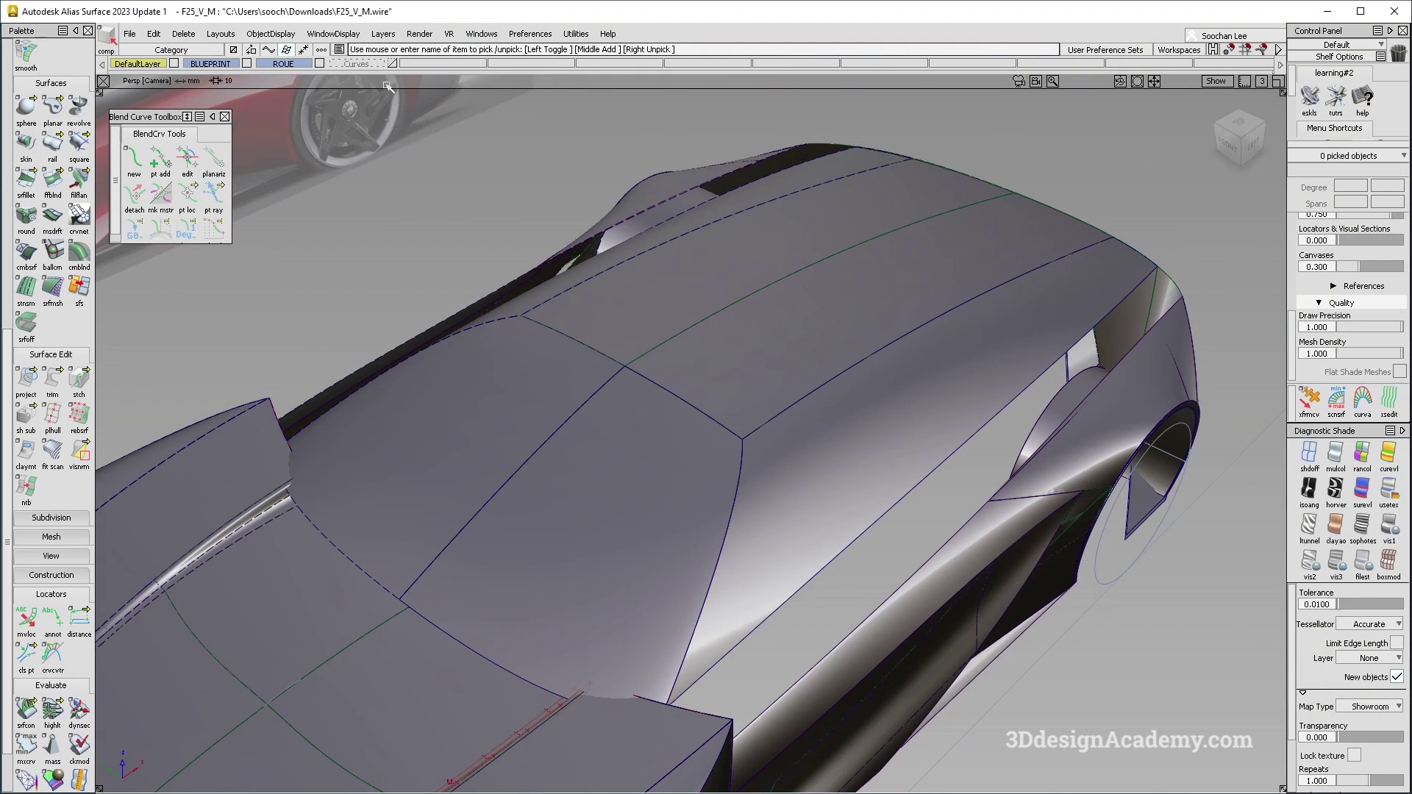
# Show the Curves layer and turn off the symmetry display of DefaultLayer
pyautogui.click(392, 63)
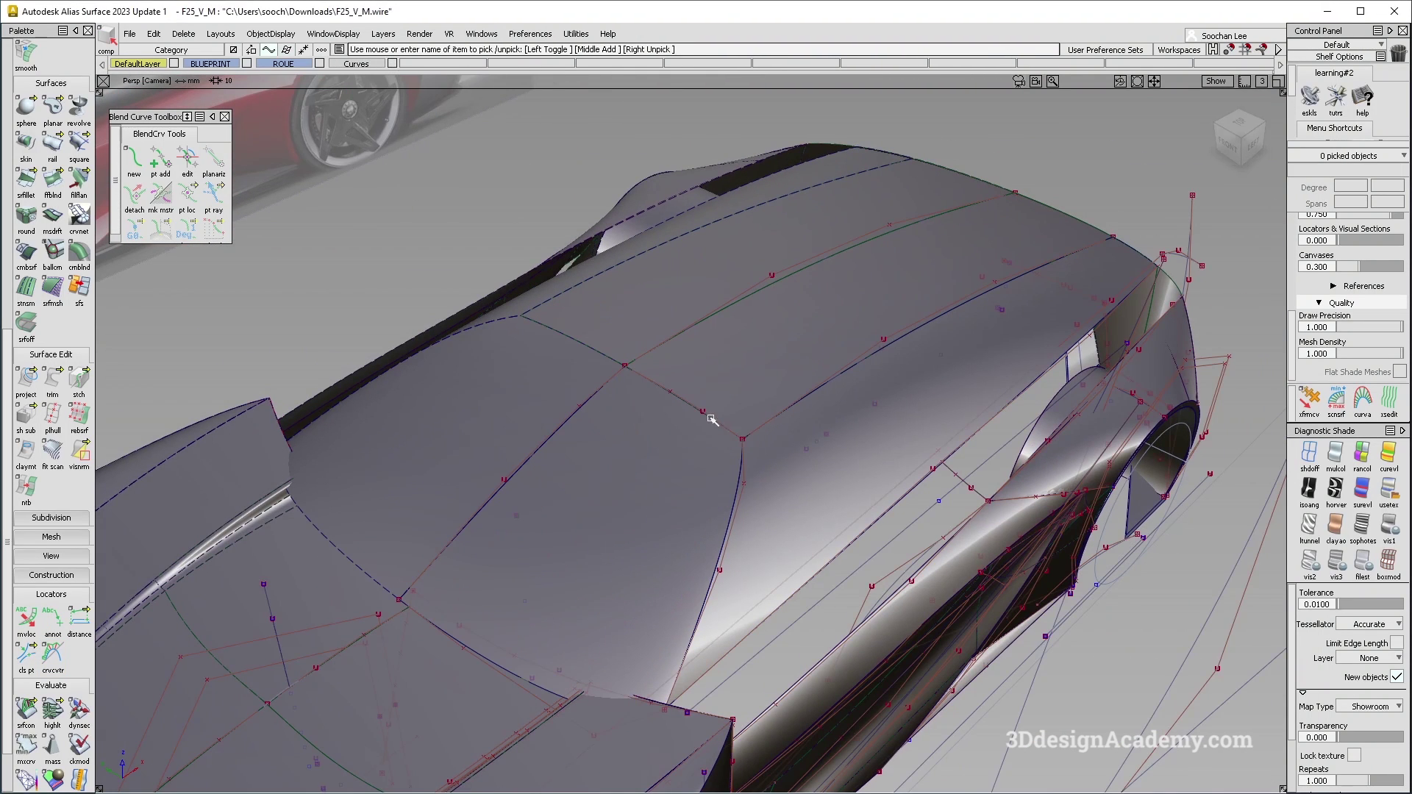
pyautogui.keyDown('alt'); pyautogui.keyDown('shift'); pyautogui.moveTo(645, 442); pyautogui.dragTo(597, 586); pyautogui.keyUp('shift'); pyautogui.keyUp('alt')
pyautogui.keyDown('ctrl'); pyautogui.keyDown('shift'); pyautogui.moveTo(597, 587); pyautogui.dragTo(536, 289); pyautogui.keyUp('shift'); pyautogui.keyUp('ctrl')
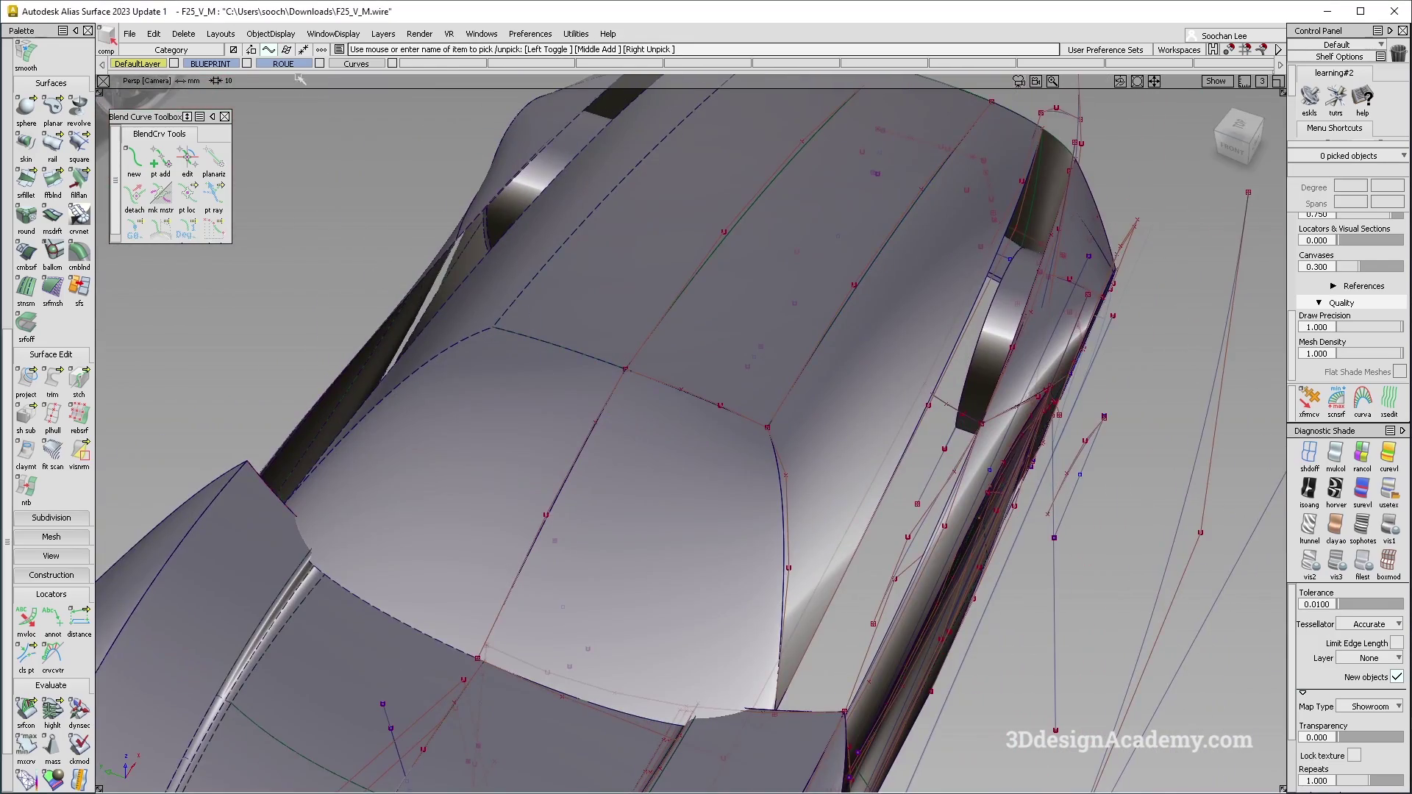
pyautogui.rightClick(140, 64)
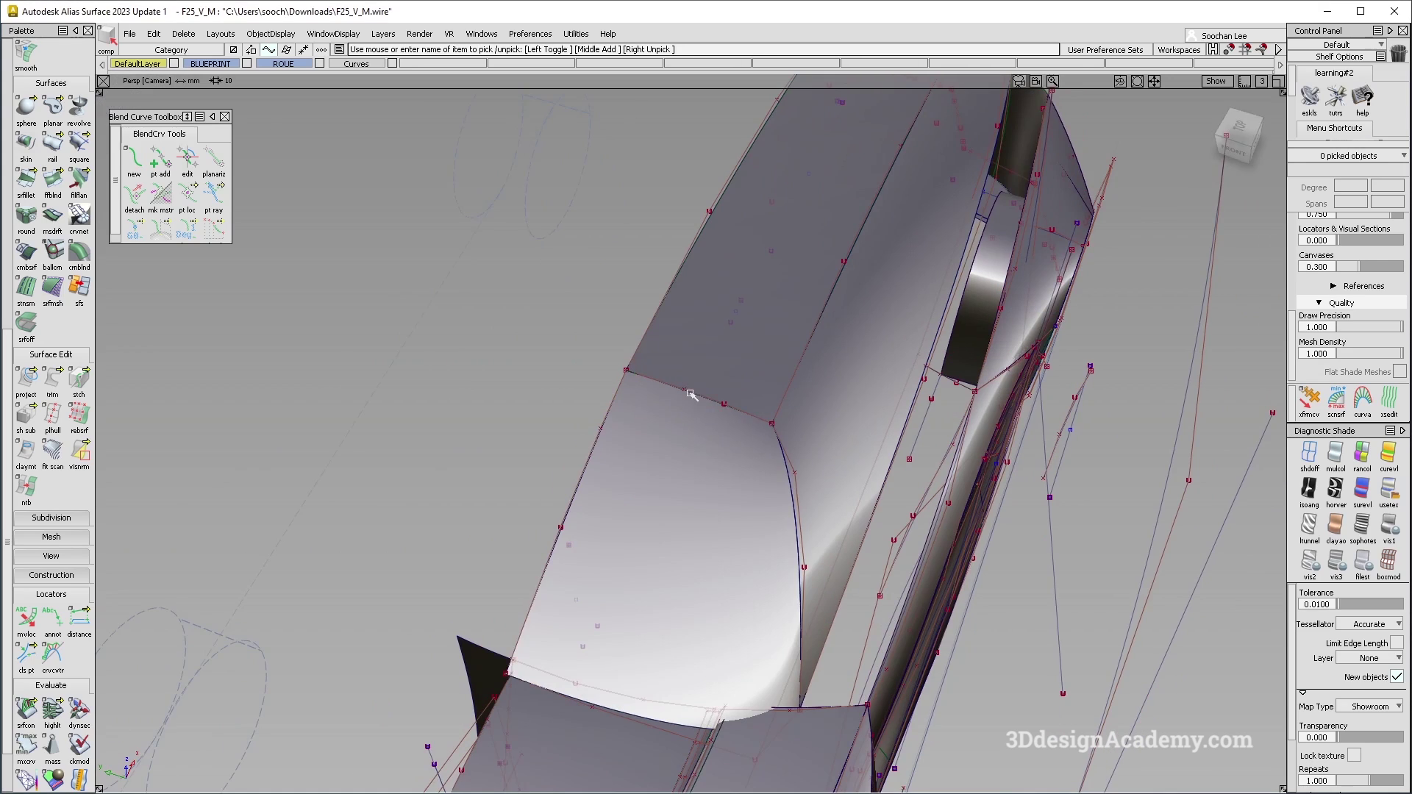
# Select the construction curve along the roof's front edge and hide the ROUE layer
pyautogui.click(692, 381)
pyautogui.keyDown('alt'); pyautogui.keyDown('shift'); pyautogui.moveTo(693, 381); pyautogui.dragTo(755, 465, button='right'); pyautogui.keyUp('shift'); pyautogui.keyUp('alt')
pyautogui.keyDown('alt'); pyautogui.keyDown('shift'); pyautogui.moveTo(755, 464); pyautogui.dragTo(634, 390); pyautogui.keyUp('shift'); pyautogui.keyUp('alt')
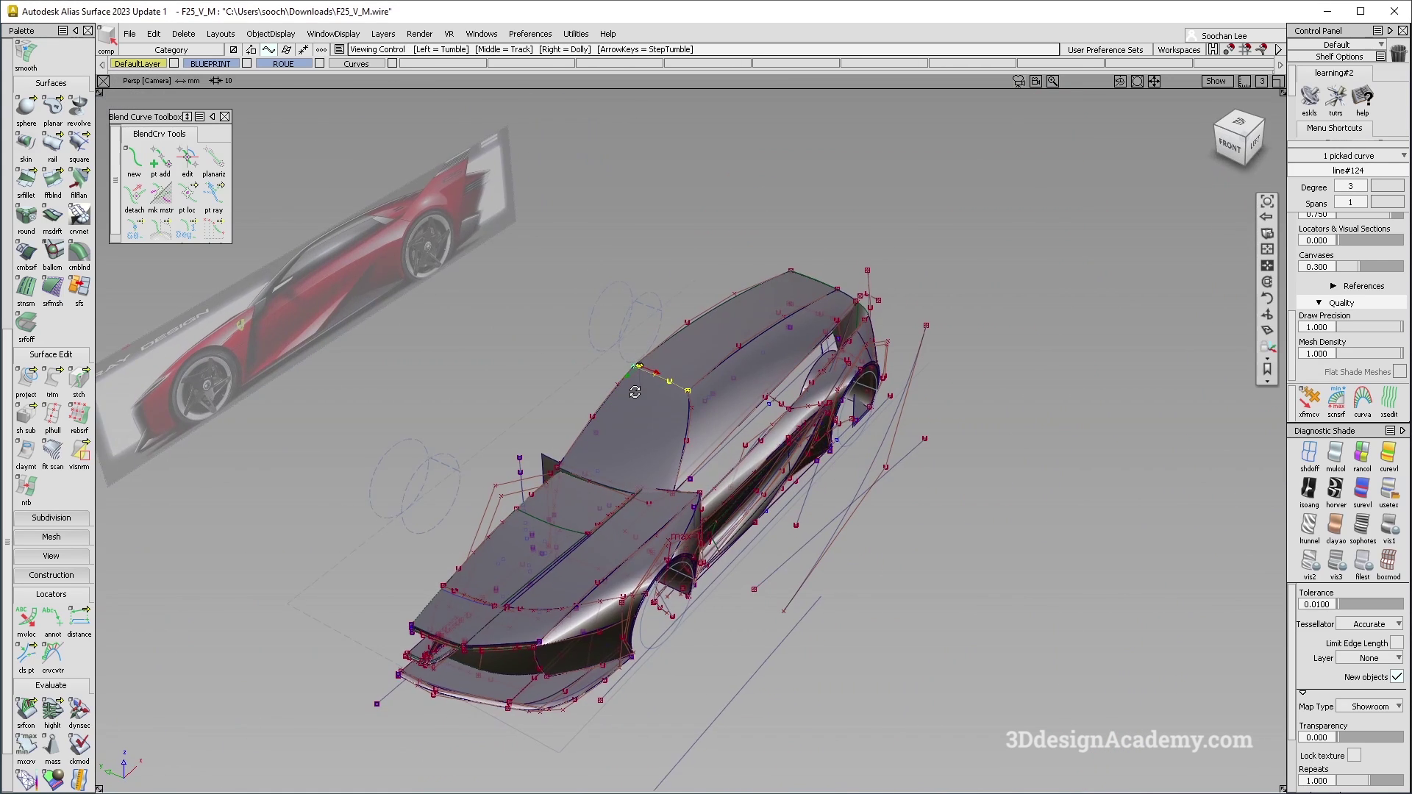
pyautogui.keyDown('alt'); pyautogui.keyDown('shift'); pyautogui.moveTo(634, 390); pyautogui.dragTo(620, 385, button='right'); pyautogui.keyUp('shift'); pyautogui.keyUp('alt')
pyautogui.keyDown('alt'); pyautogui.keyDown('shift'); pyautogui.moveTo(621, 385); pyautogui.dragTo(223, 13); pyautogui.keyUp('shift'); pyautogui.keyUp('alt')
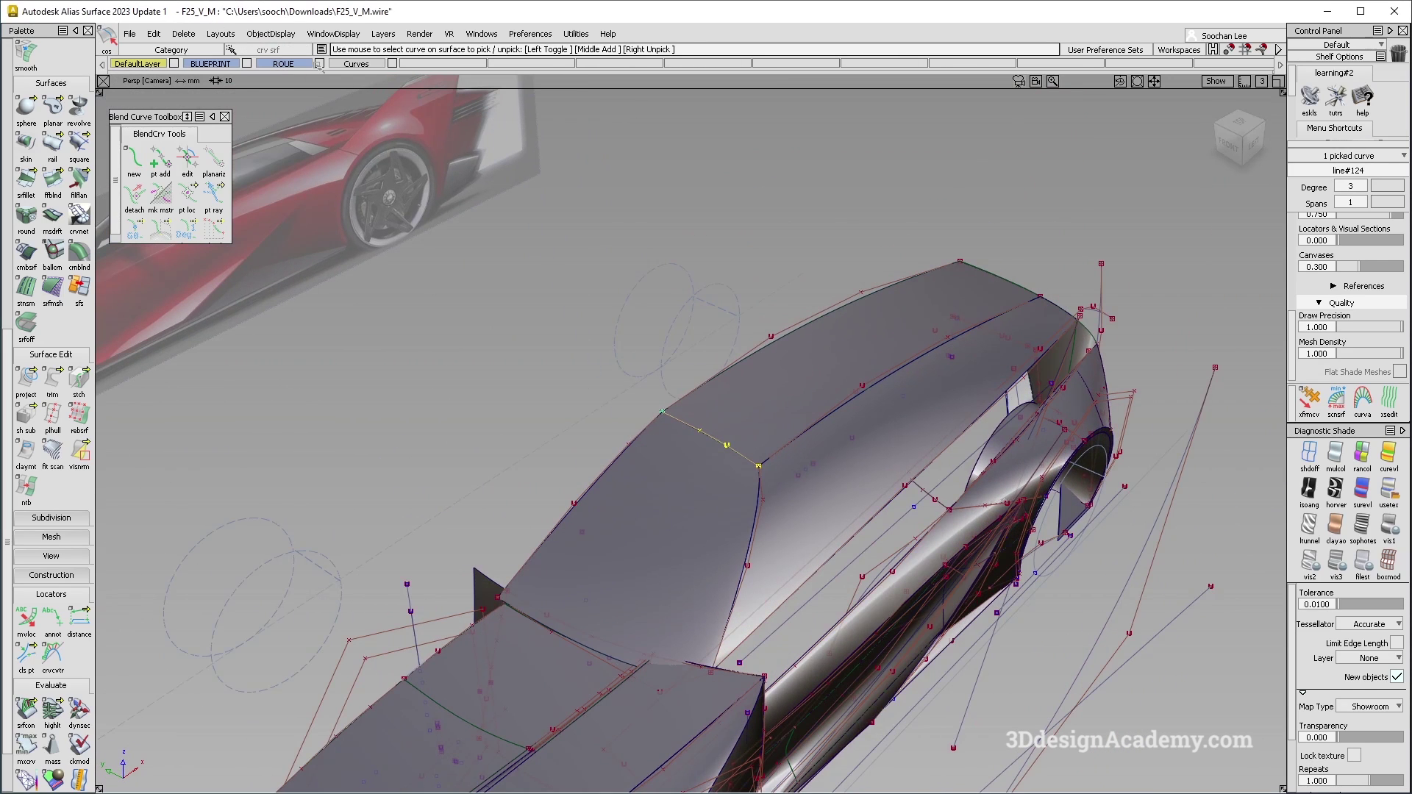
pyautogui.keyDown('ctrl'); pyautogui.keyDown('shift'); pyautogui.moveTo(702, 378); pyautogui.dragTo(628, 363); pyautogui.keyUp('shift'); pyautogui.keyUp('ctrl')
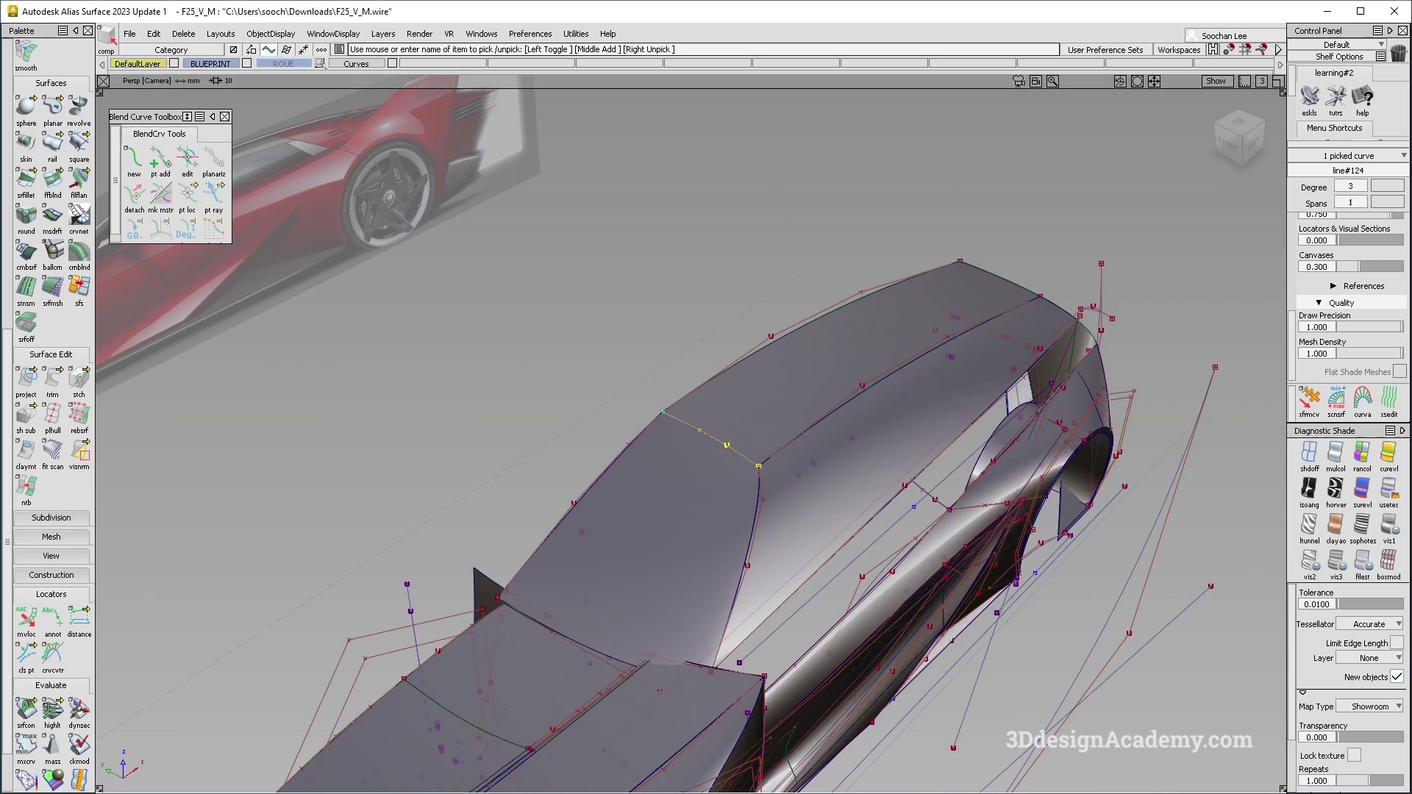
# Try to mirror-duplicate the roof's front edge curve across the car's centreline
pyautogui.keyDown('alt'); pyautogui.keyDown('shift'); pyautogui.moveTo(692, 430); pyautogui.dragTo(718, 412); pyautogui.keyUp('shift'); pyautogui.keyUp('alt')
pyautogui.keyDown('ctrl'); pyautogui.keyDown('shift'); pyautogui.moveTo(694, 353); pyautogui.dragTo(694, 482); pyautogui.keyUp('shift'); pyautogui.keyUp('ctrl')
pyautogui.keyDown('ctrl'); pyautogui.keyDown('shift'); pyautogui.moveTo(656, 369); pyautogui.dragTo(738, 444); pyautogui.keyUp('shift'); pyautogui.keyUp('ctrl')
pyautogui.click(719, 442)
pyautogui.keyDown('alt'); pyautogui.keyDown('shift'); pyautogui.moveTo(719, 442); pyautogui.dragTo(709, 391, button='right'); pyautogui.keyUp('shift'); pyautogui.keyUp('alt')
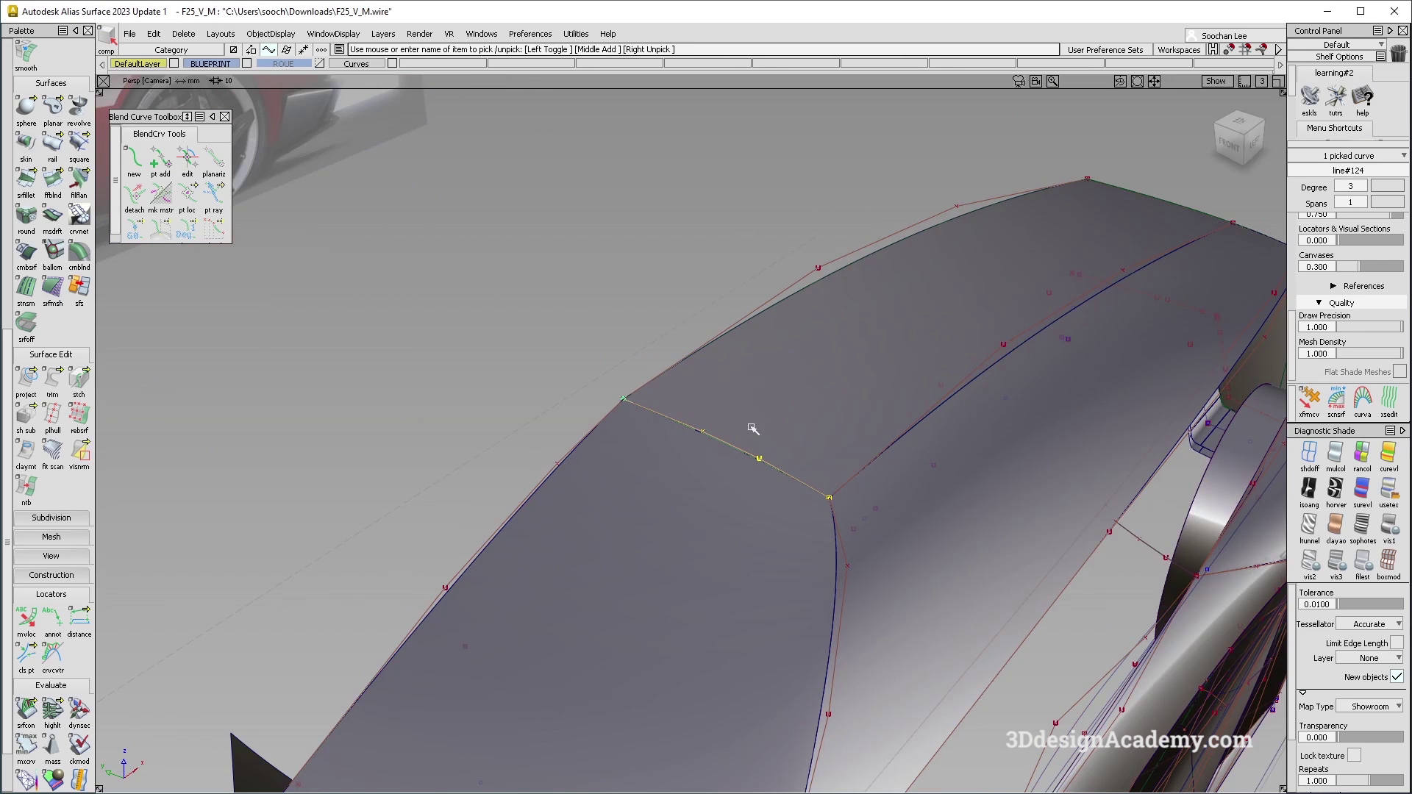
pyautogui.click(154, 35)
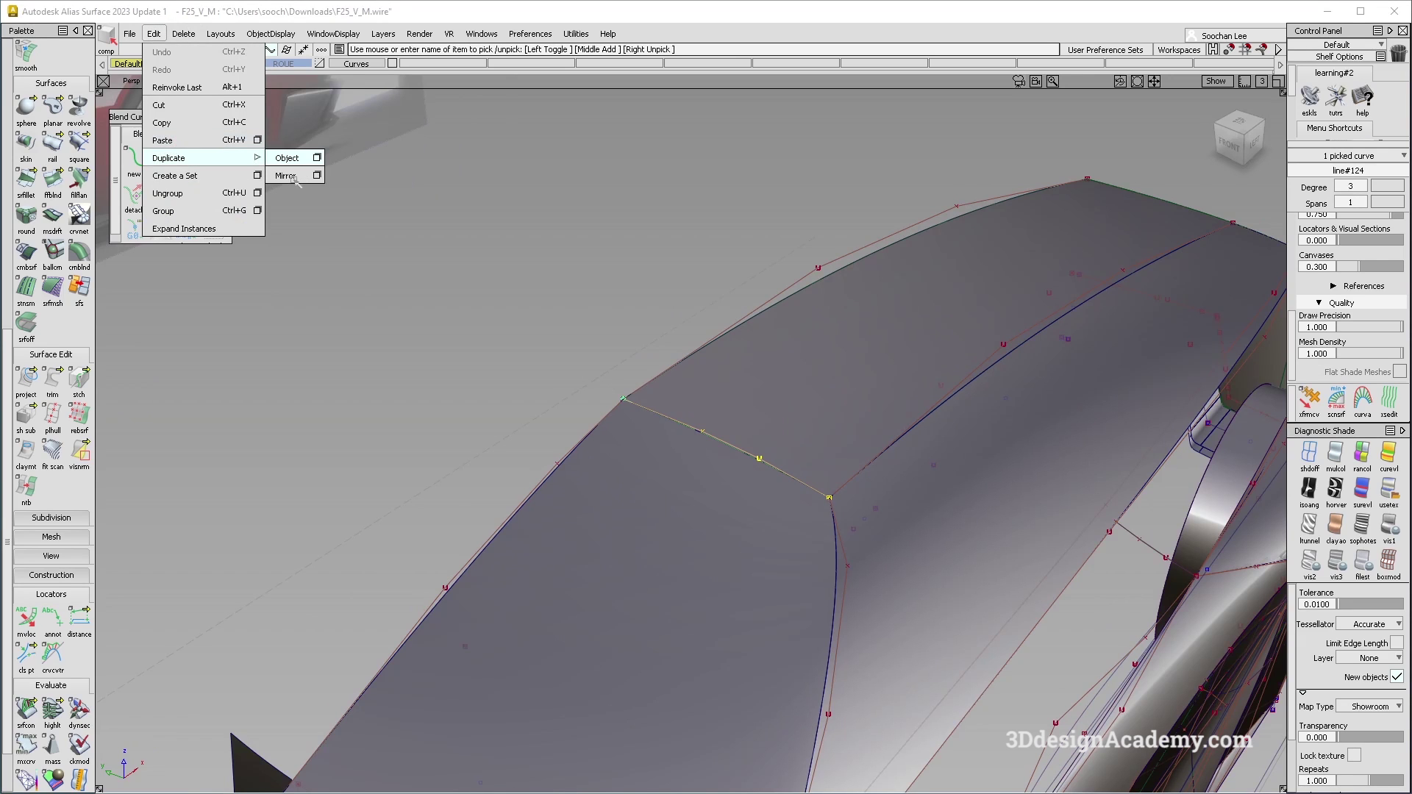
pyautogui.click(287, 176)
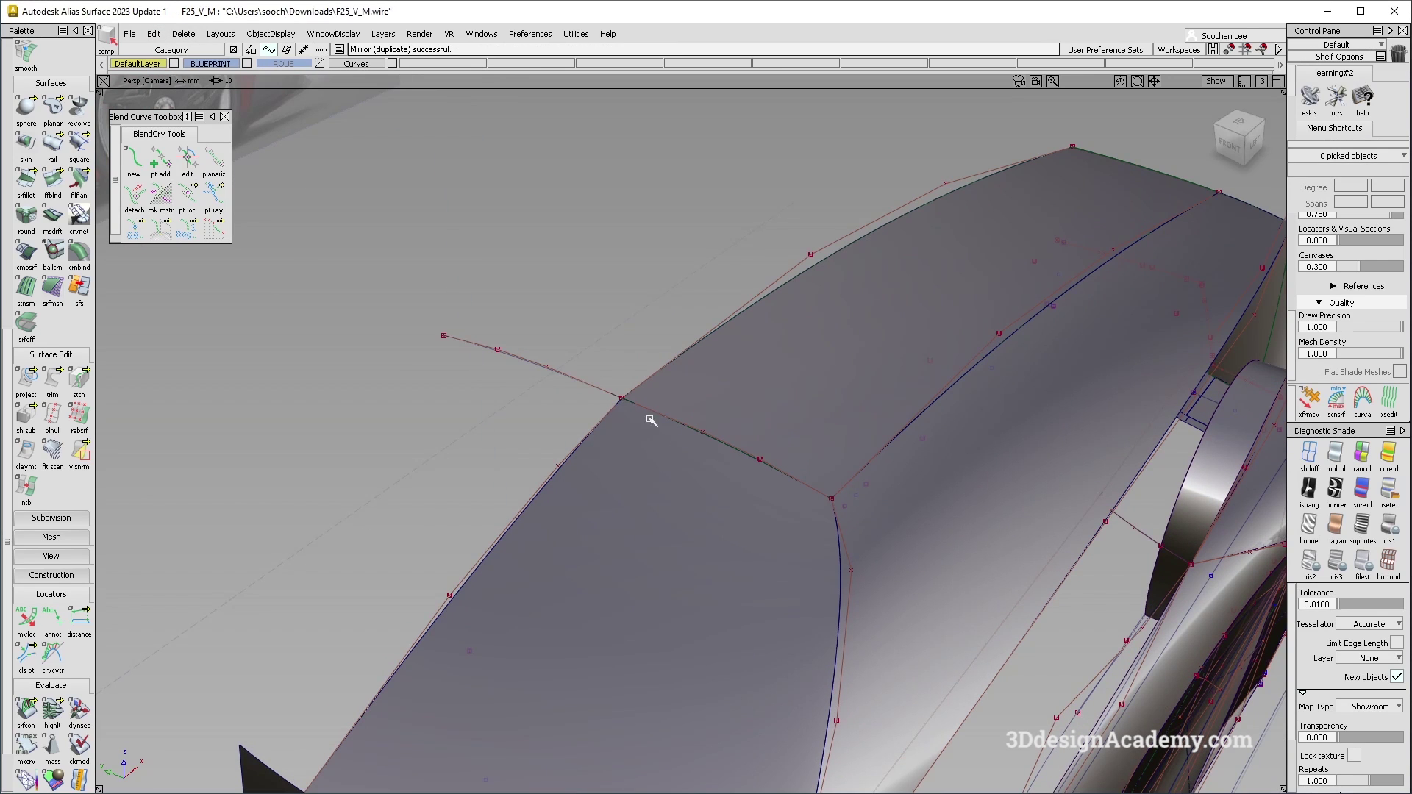
# Assign a copy of the roof's front edge curve to DefaultLayer and hide the Curves layer
pyautogui.click(137, 64)
pyautogui.click(147, 78)
pyautogui.click(392, 64)
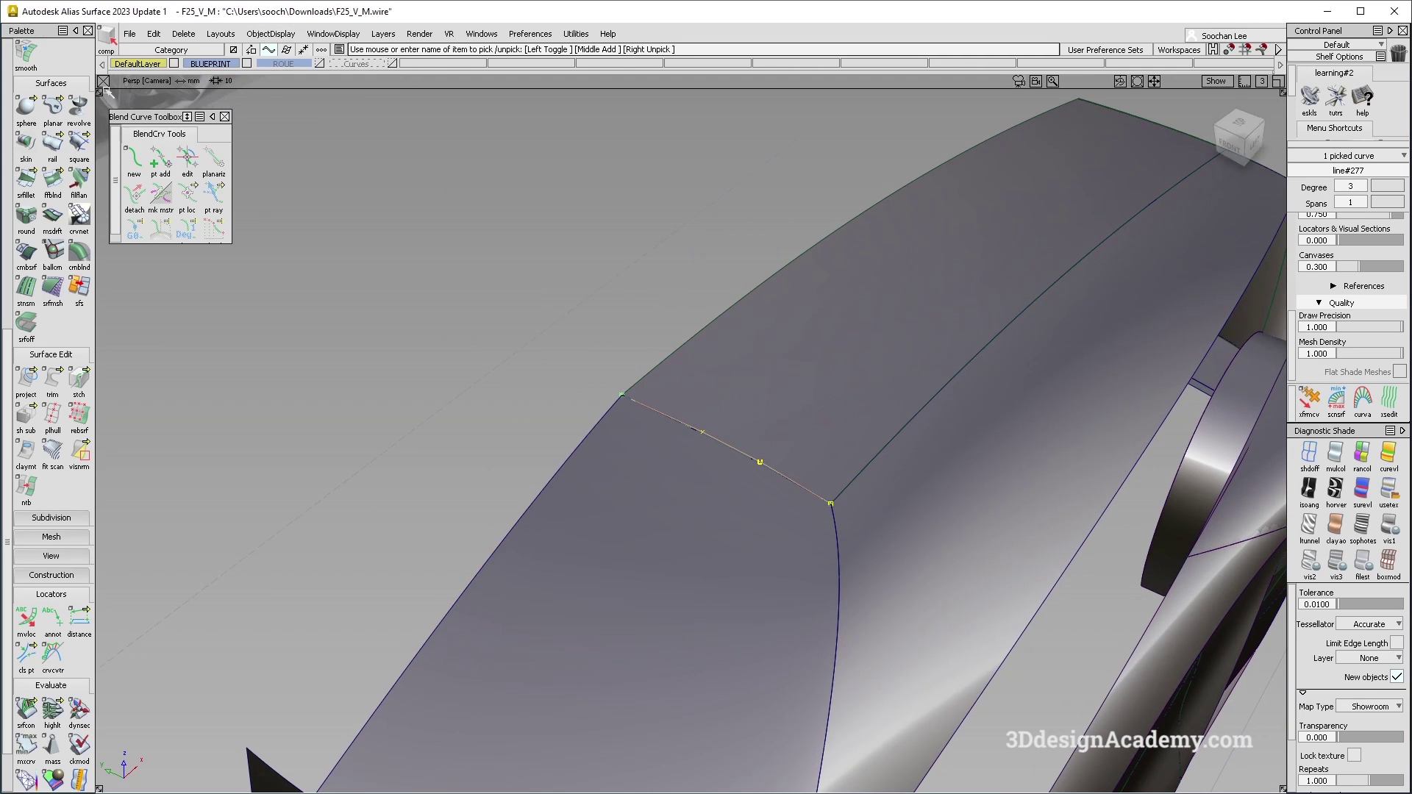
# Mirror-duplicate the copied front edge curve across the centreline and attach the two halves into one curve
pyautogui.click(153, 33)
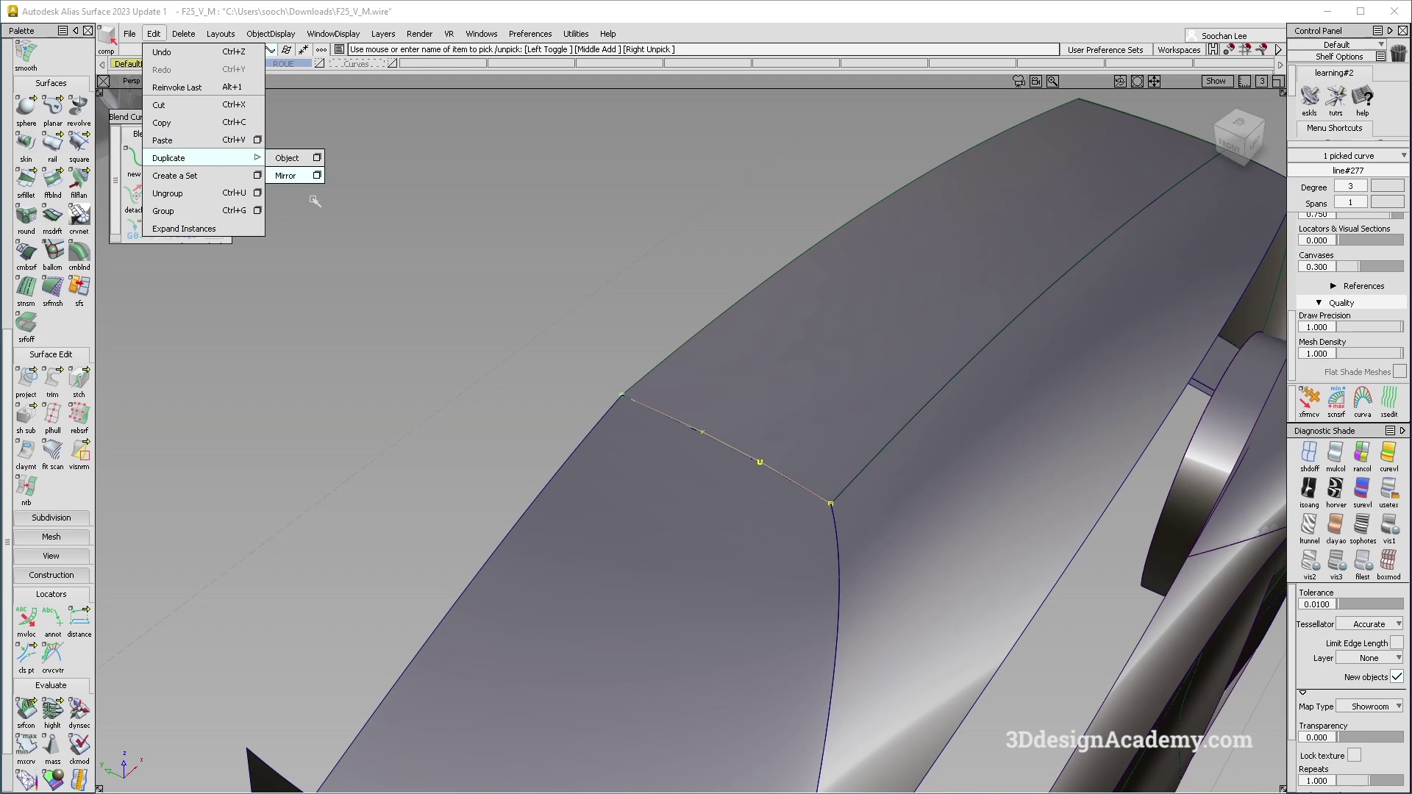
pyautogui.click(286, 175)
pyautogui.scroll(5, 37, 169)
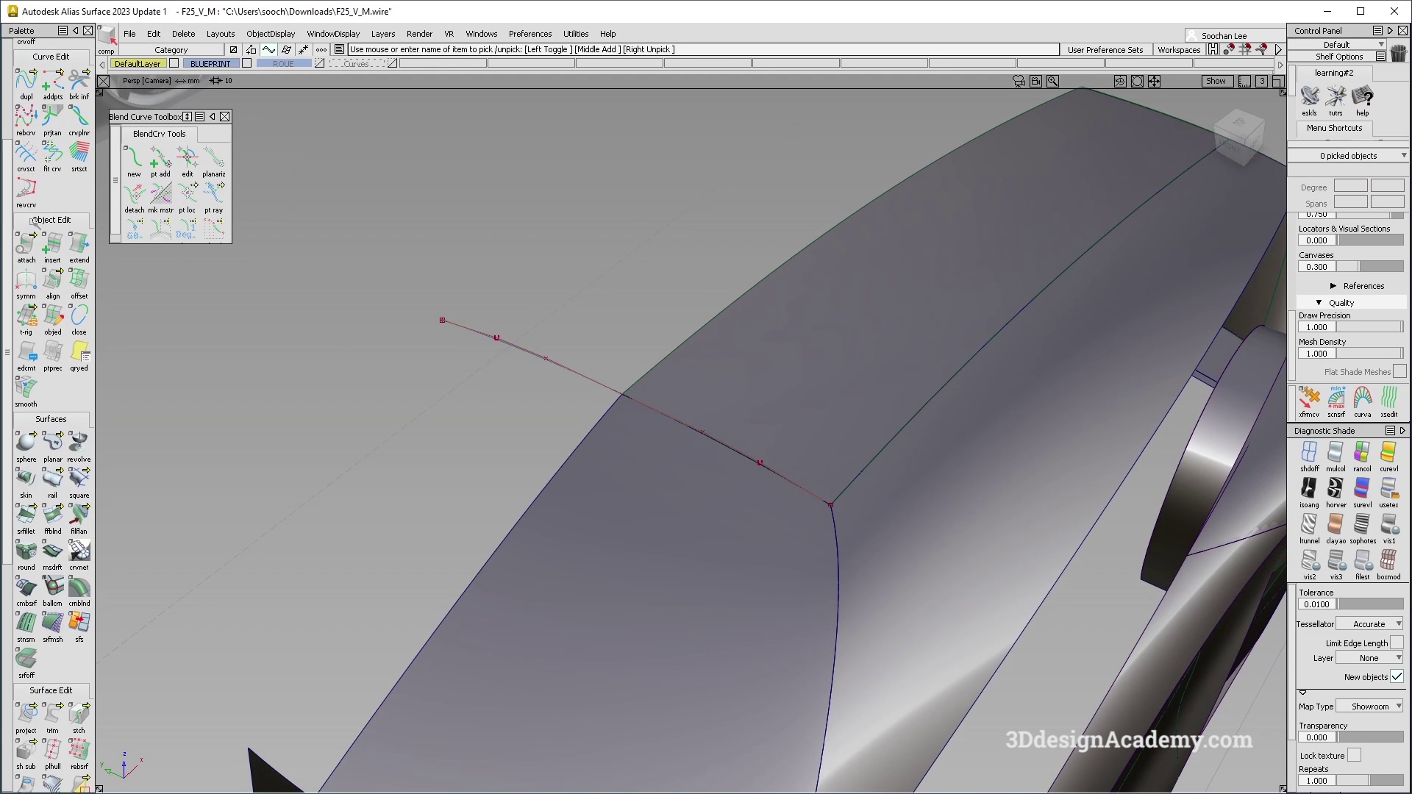
pyautogui.doubleClick(25, 253)
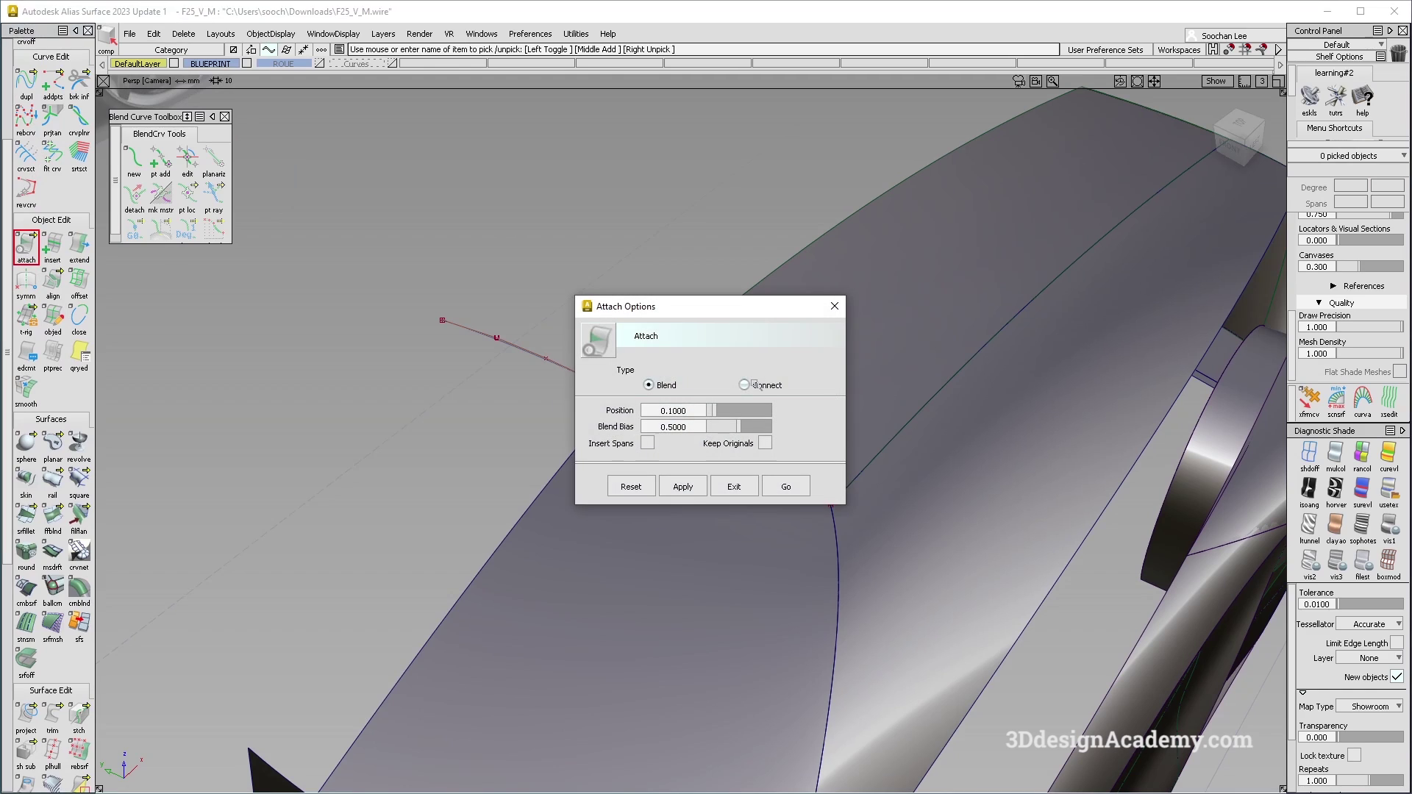
pyautogui.click(786, 487)
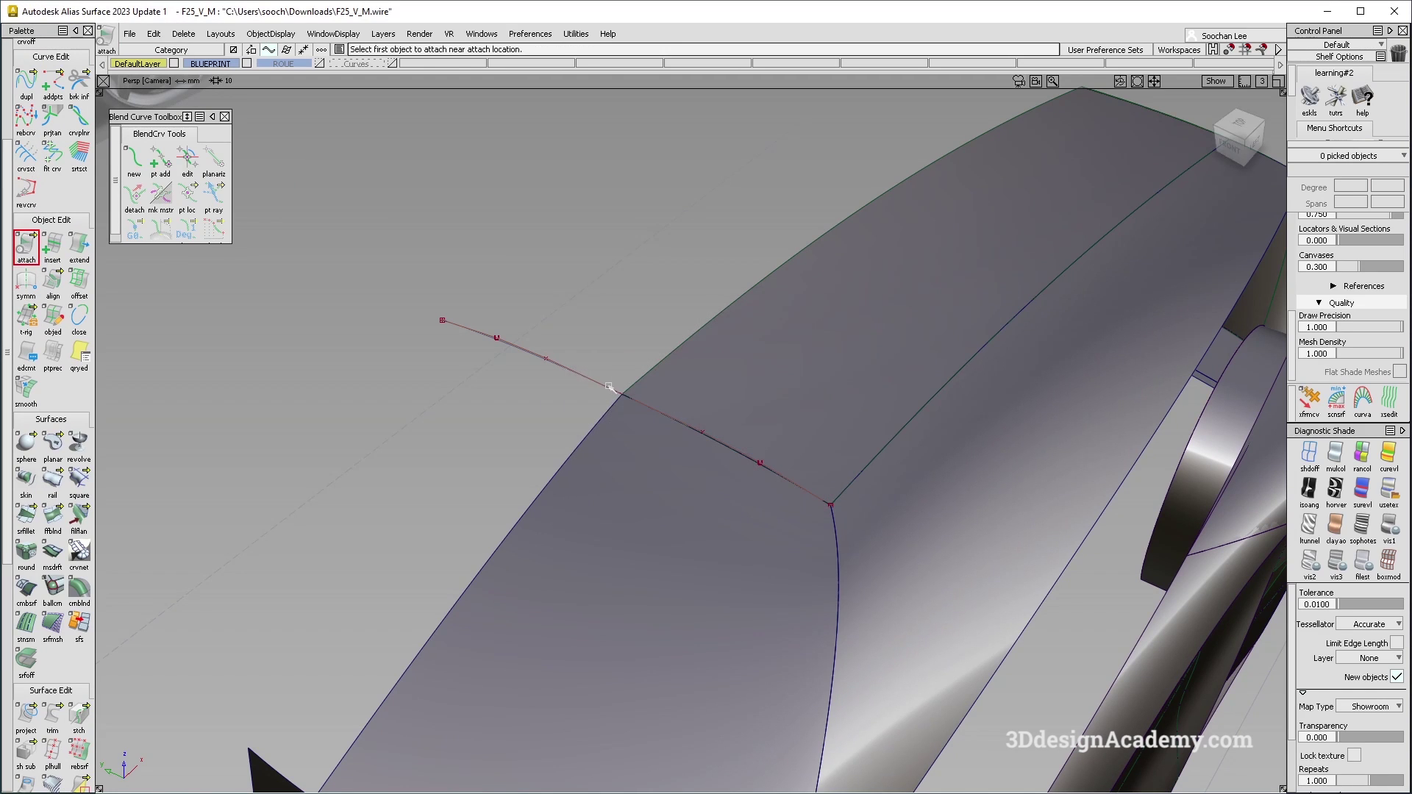
pyautogui.click(647, 405)
pyautogui.click(675, 413)
pyautogui.click(655, 479)
# Fit a degree 3, single-span curve to the attached roof edge curve with deviation display on
pyautogui.keyDown('alt'); pyautogui.keyDown('shift'); pyautogui.moveTo(739, 448); pyautogui.dragTo(687, 431); pyautogui.keyUp('shift'); pyautogui.keyUp('alt')
pyautogui.moveTo(509, 320)
pyautogui.keyDown('ctrl'); pyautogui.keyDown('shift'); pyautogui.mouseDown()
pyautogui.moveTo(561, 373)
pyautogui.moveTo(561, 413)
pyautogui.mouseUp(); pyautogui.keyUp('shift'); pyautogui.keyUp('ctrl')
pyautogui.click(562, 389)
pyautogui.click(54, 157)
pyautogui.keyDown('alt'); pyautogui.keyDown('shift'); pyautogui.moveTo(671, 412); pyautogui.dragTo(629, 439); pyautogui.keyUp('shift'); pyautogui.keyUp('alt')
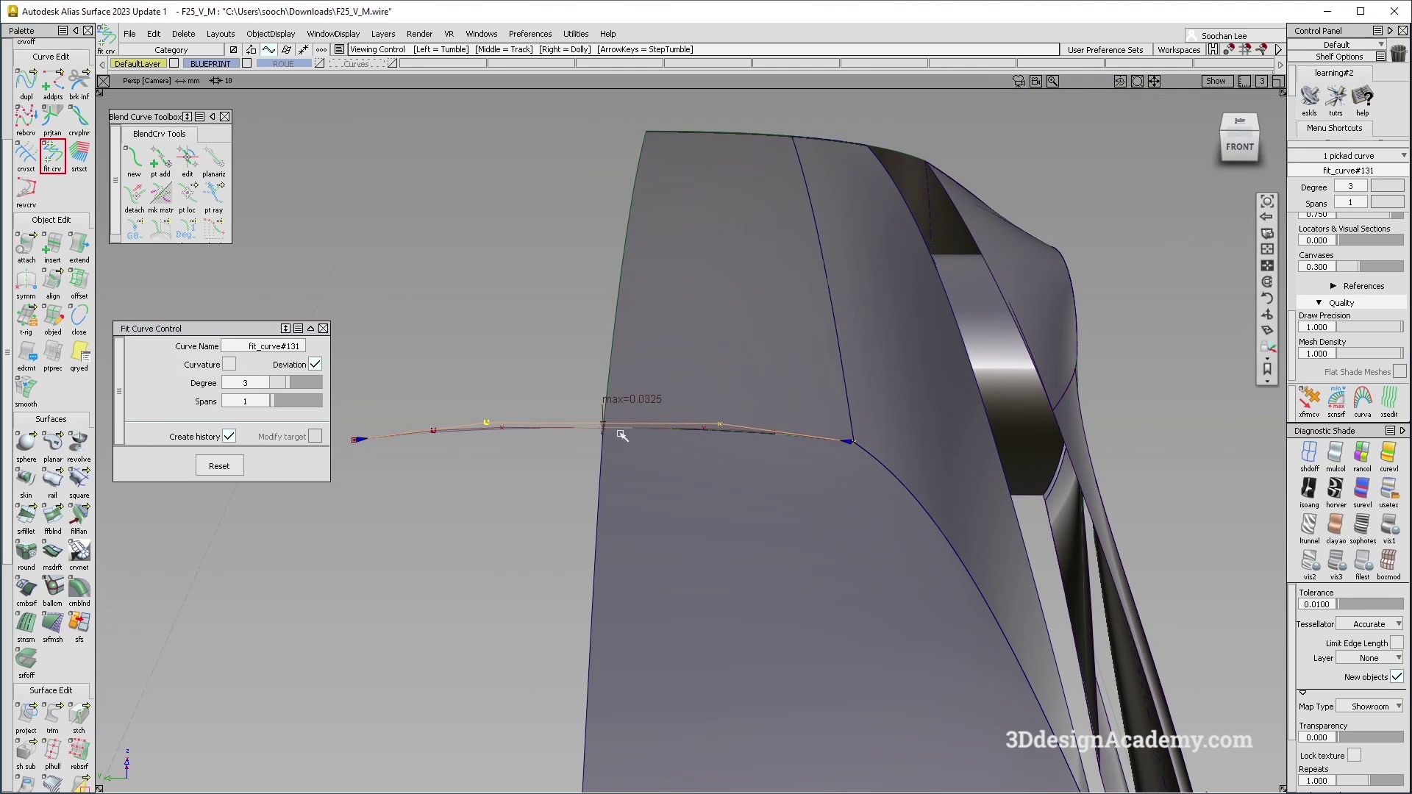
pyautogui.moveTo(720, 465)
pyautogui.keyDown('alt'); pyautogui.keyDown('shift'); pyautogui.mouseDown()
pyautogui.moveTo(607, 418)
pyautogui.moveTo(578, 419)
pyautogui.moveTo(577, 437)
pyautogui.mouseUp(); pyautogui.keyUp('shift'); pyautogui.keyUp('alt')
pyautogui.keyDown('ctrl'); pyautogui.keyDown('shift'); pyautogui.moveTo(577, 520); pyautogui.dragTo(615, 365); pyautogui.keyUp('shift'); pyautogui.keyUp('ctrl')
pyautogui.keyDown('ctrl'); pyautogui.keyDown('shift'); pyautogui.moveTo(718, 391); pyautogui.dragTo(531, 340); pyautogui.keyUp('shift'); pyautogui.keyUp('ctrl')
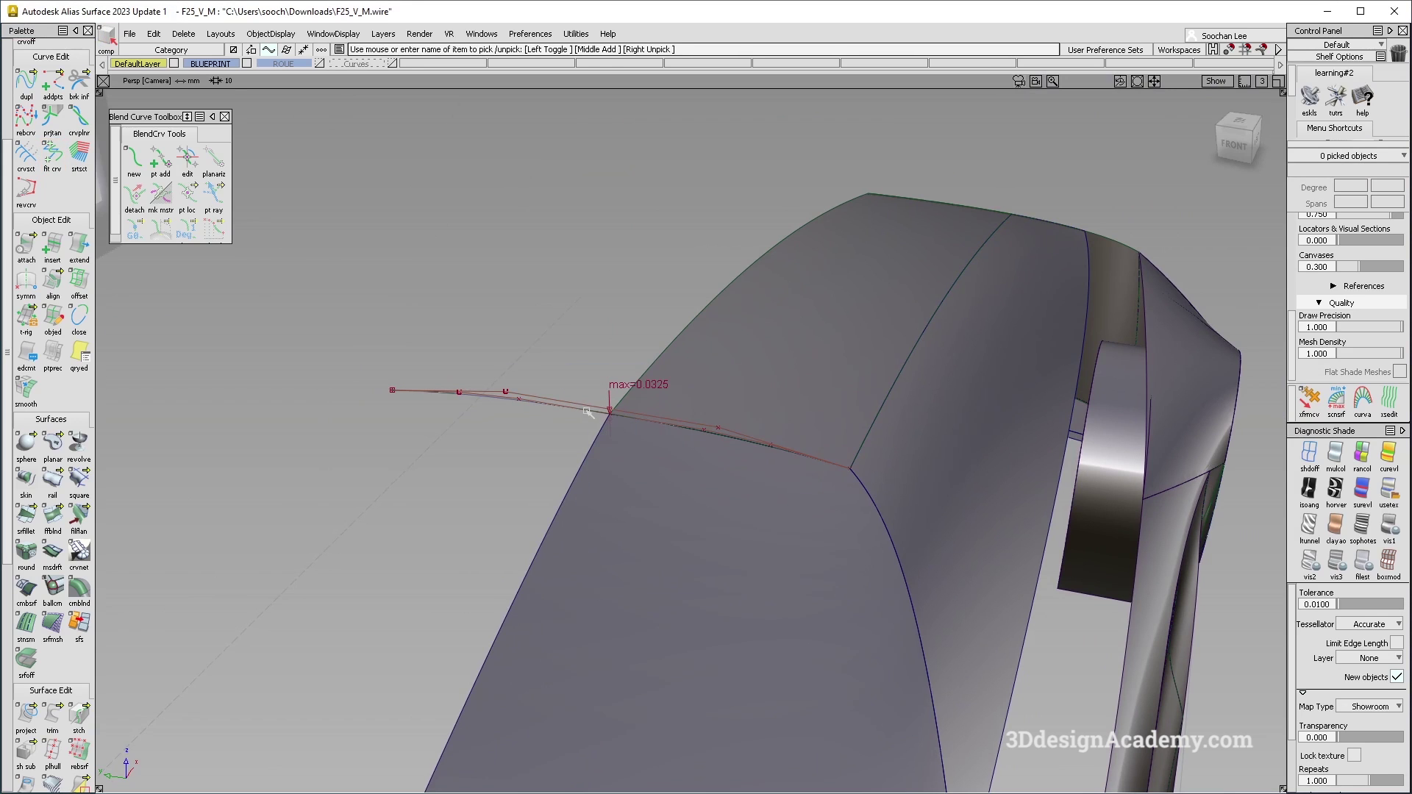
# Delete the attached multi-span source curve, leaving the fitted curve, and clear the selection
pyautogui.keyDown('alt'); pyautogui.keyDown('shift'); pyautogui.moveTo(589, 406); pyautogui.dragTo(739, 422); pyautogui.keyUp('shift'); pyautogui.keyUp('alt')
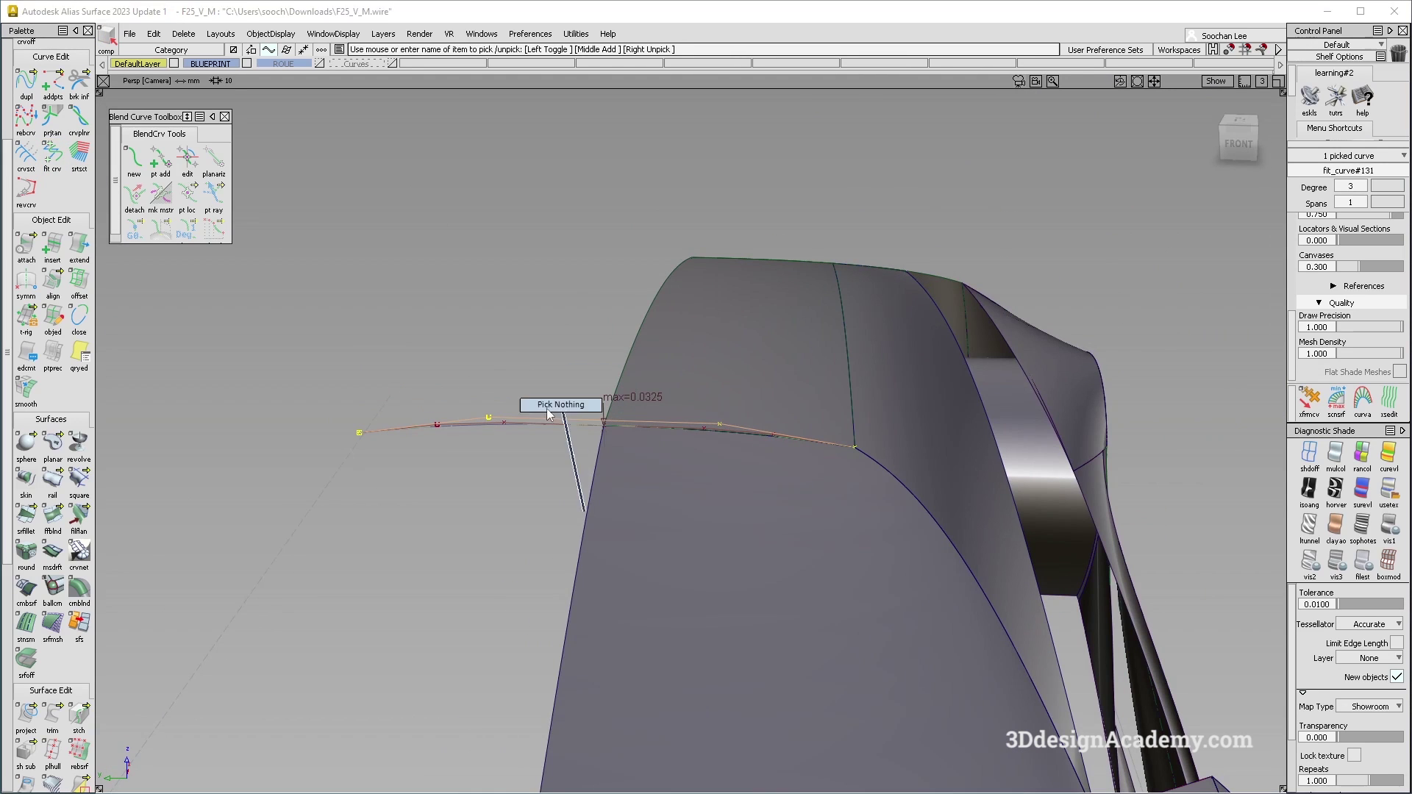
pyautogui.click(489, 412)
pyautogui.scroll(3, 489, 409)
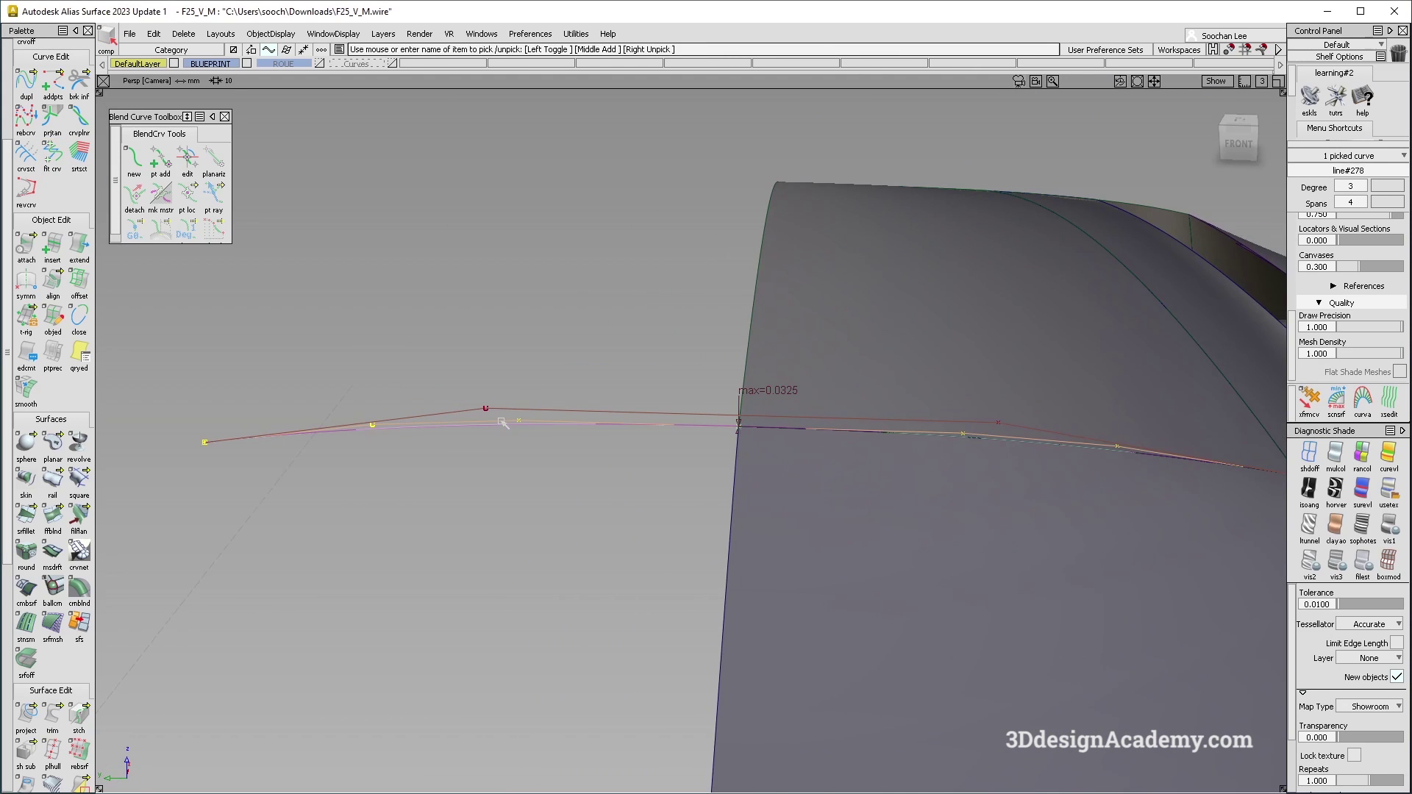
pyautogui.press('Delete')
pyautogui.click(660, 448)
pyautogui.moveTo(585, 370)
pyautogui.keyDown('ctrl'); pyautogui.keyDown('shift'); pyautogui.mouseDown()
pyautogui.moveTo(691, 487)
pyautogui.moveTo(346, 451)
pyautogui.mouseUp(); pyautogui.keyUp('shift'); pyautogui.keyUp('ctrl')
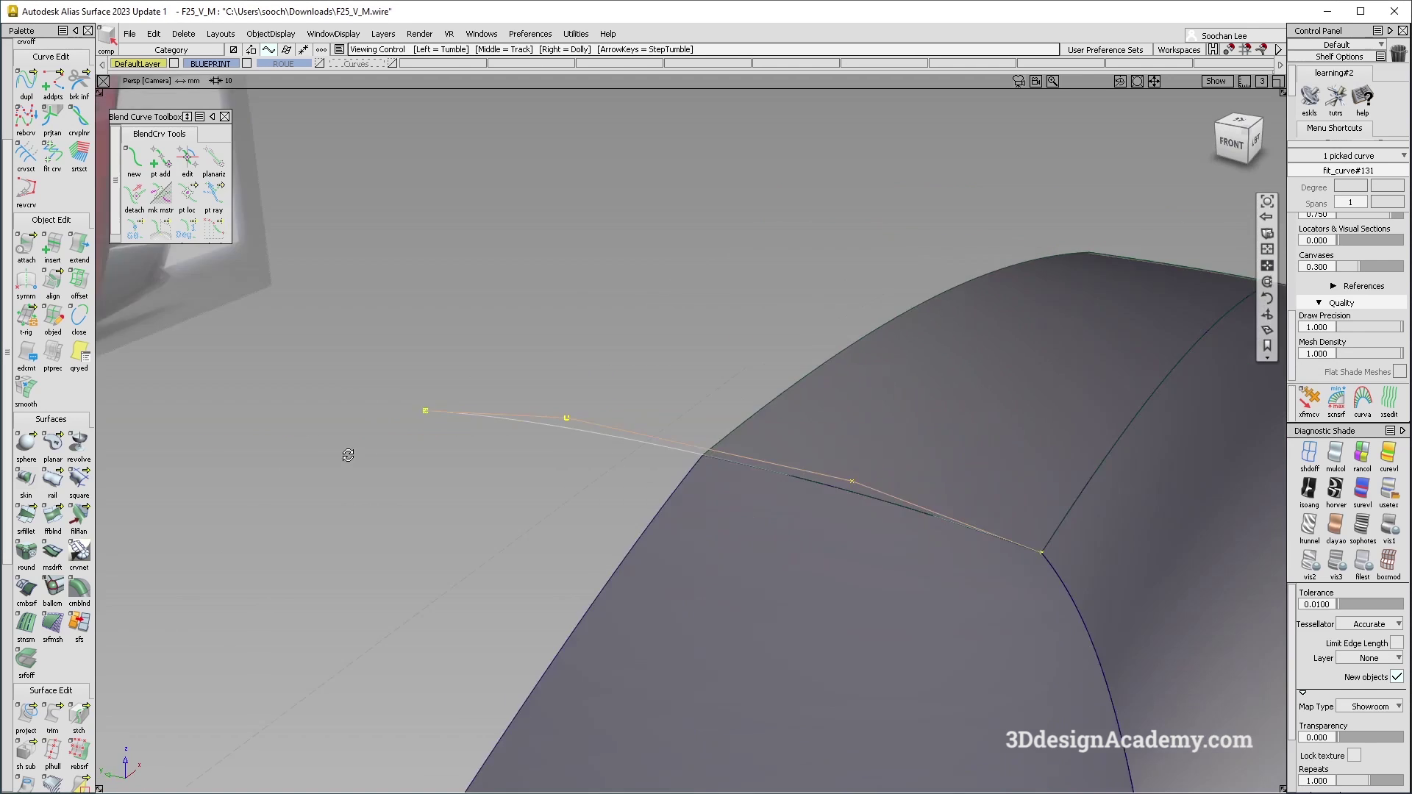
pyautogui.keyDown('alt'); pyautogui.keyDown('shift'); pyautogui.moveTo(742, 662); pyautogui.dragTo(835, 478, button='middle'); pyautogui.keyUp('shift'); pyautogui.keyUp('alt')
pyautogui.keyDown('alt'); pyautogui.keyDown('shift'); pyautogui.moveTo(836, 478); pyautogui.dragTo(583, 473); pyautogui.keyUp('shift'); pyautogui.keyUp('alt')
pyautogui.click(669, 196)
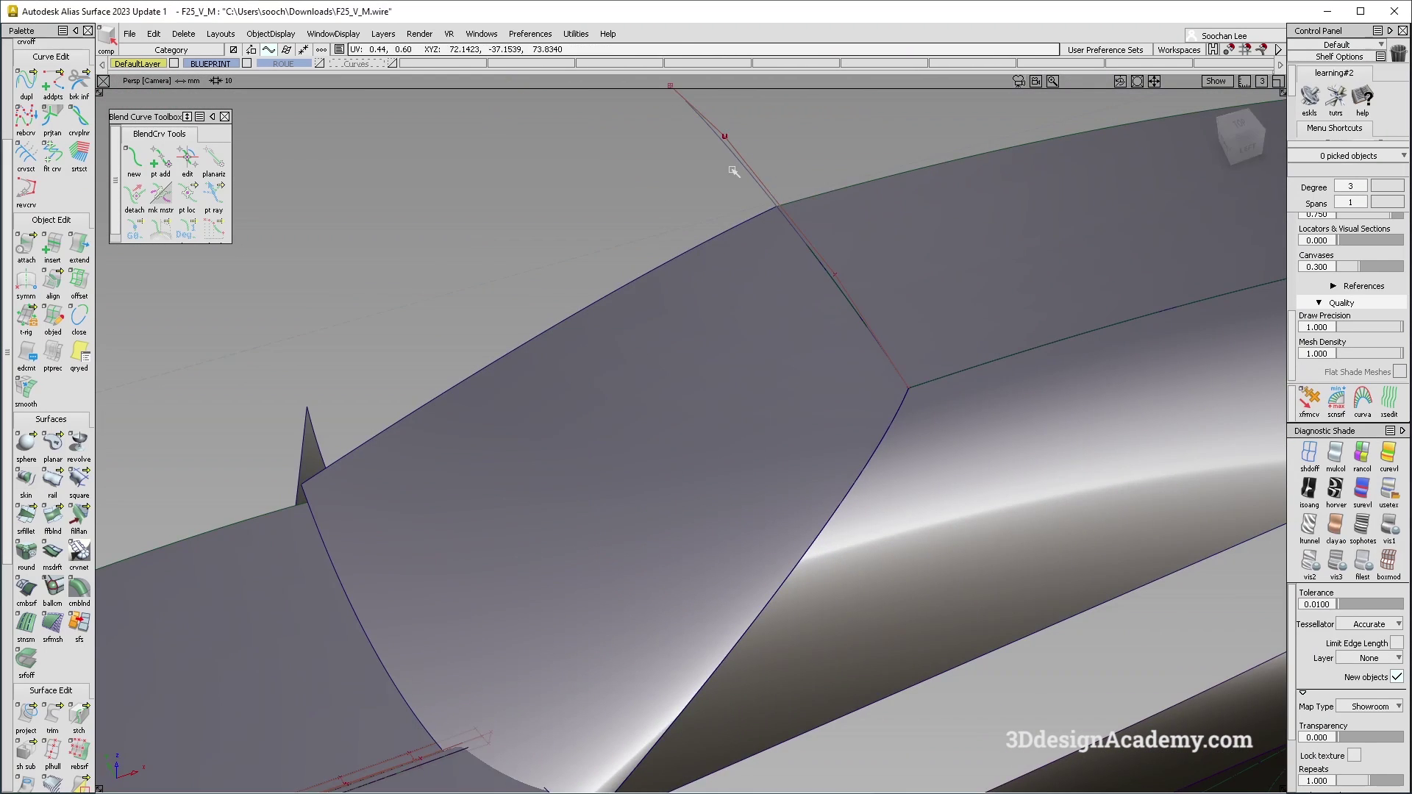
pyautogui.click(26, 281)
pyautogui.keyDown('alt'); pyautogui.keyDown('shift'); pyautogui.moveTo(471, 345); pyautogui.dragTo(910, 532); pyautogui.keyUp('shift'); pyautogui.keyUp('alt')
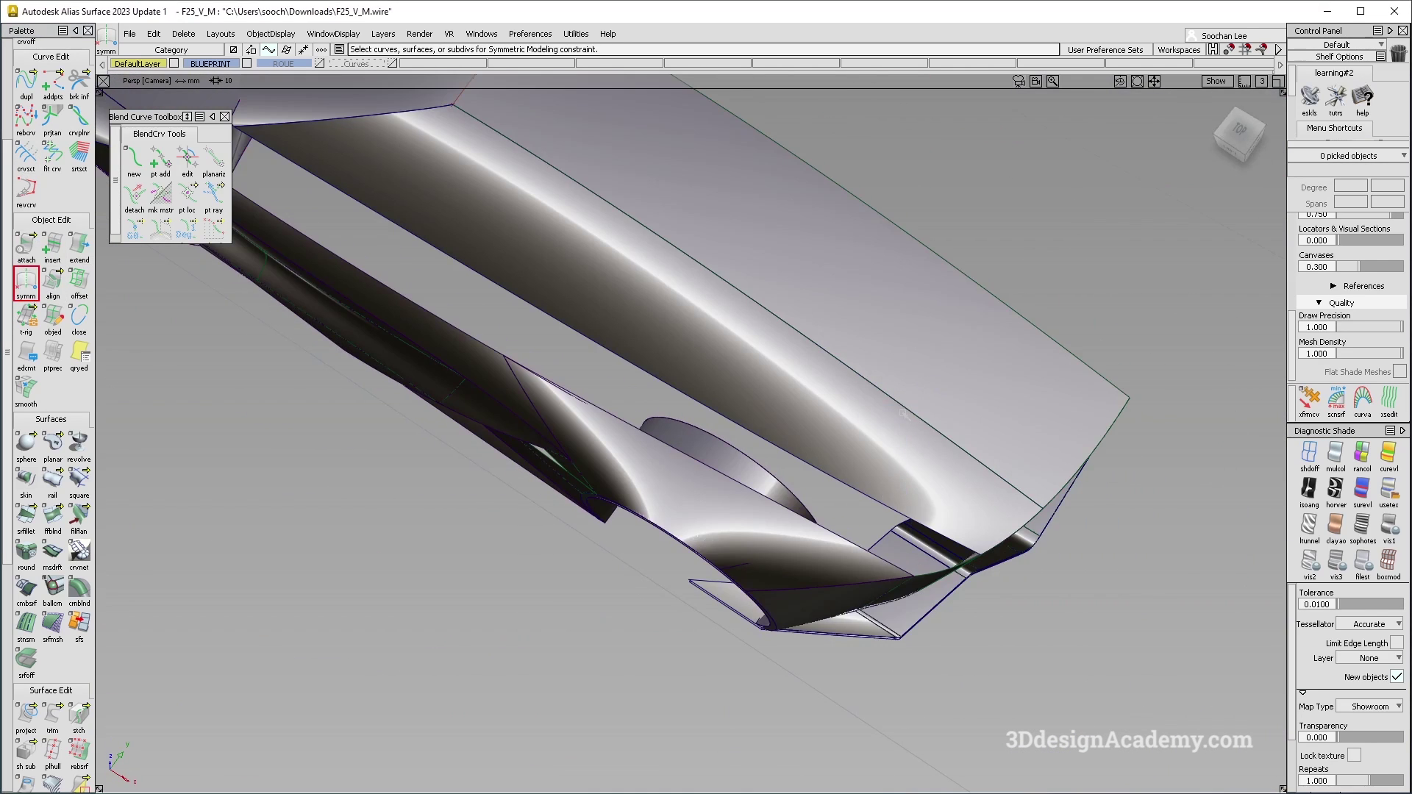
pyautogui.keyDown('alt'); pyautogui.keyDown('shift'); pyautogui.moveTo(903, 415); pyautogui.dragTo(576, 536); pyautogui.keyUp('shift'); pyautogui.keyUp('alt')
pyautogui.click(736, 562)
pyautogui.keyDown('alt'); pyautogui.keyDown('shift'); pyautogui.moveTo(736, 563); pyautogui.dragTo(665, 490); pyautogui.keyUp('shift'); pyautogui.keyUp('alt')
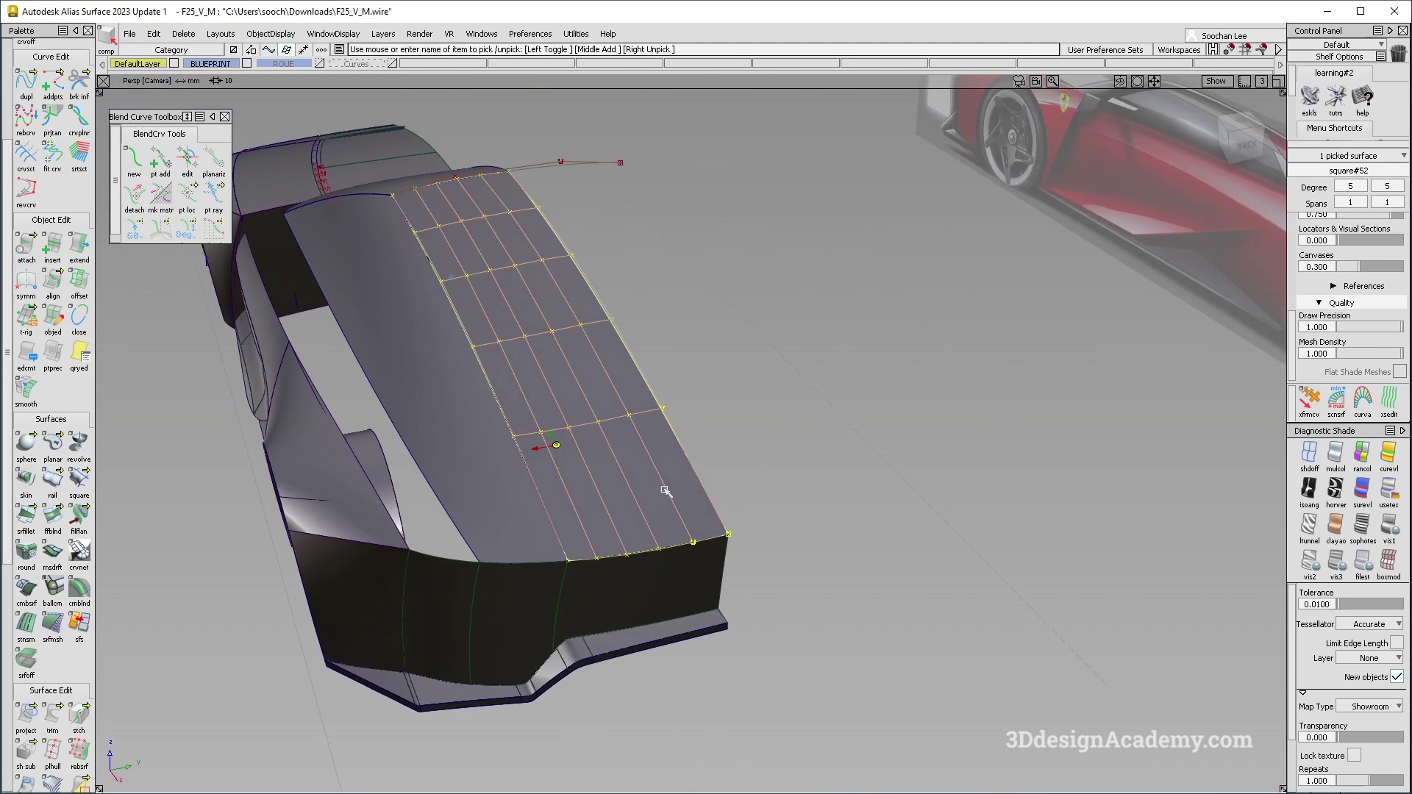
pyautogui.hotkey('ctrl', 'shift', 'n')
# Show the Curves layer to examine the existing curves around the roof's front and rear edges, and hide it again
pyautogui.click(397, 64)
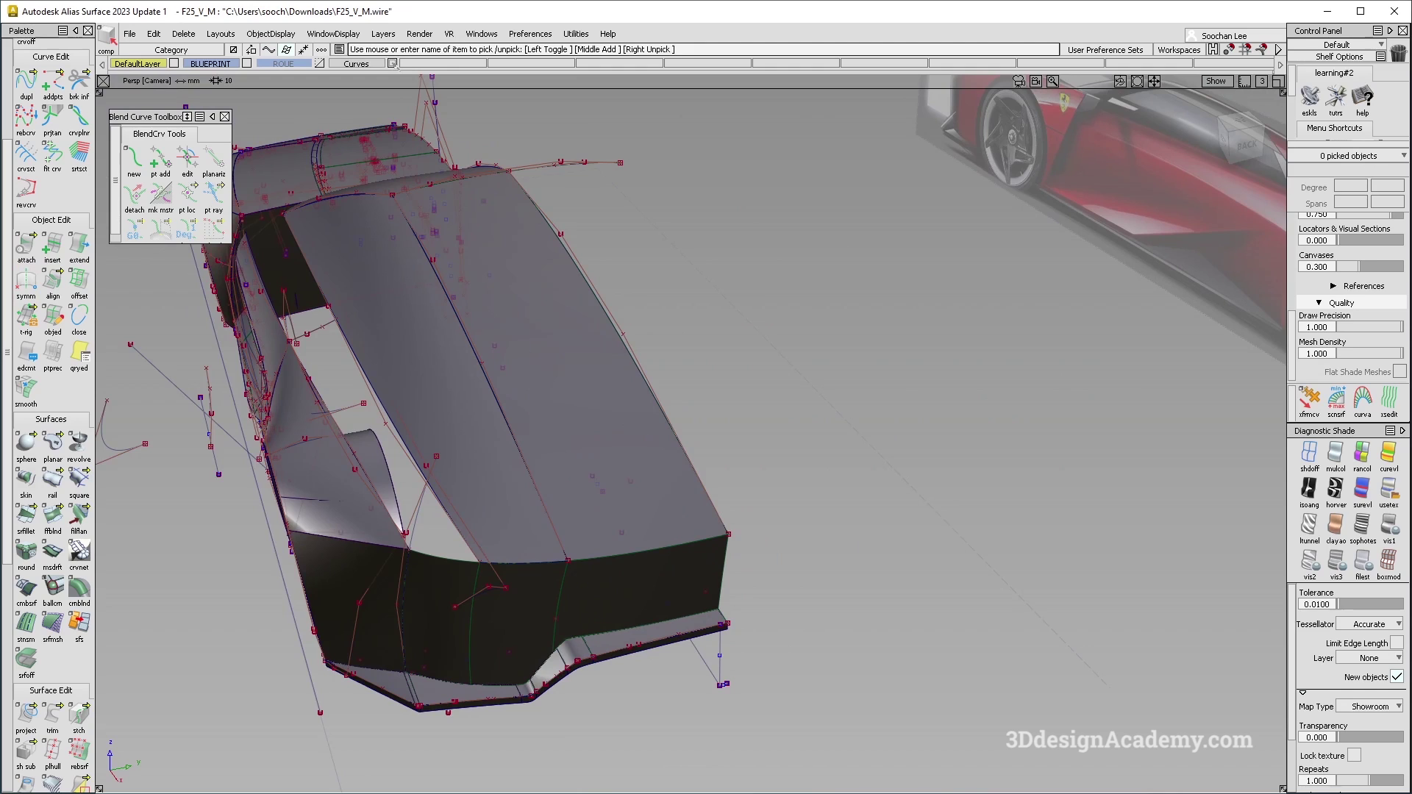
pyautogui.moveTo(671, 577)
pyautogui.keyDown('alt'); pyautogui.keyDown('shift'); pyautogui.mouseDown()
pyautogui.moveTo(483, 358)
pyautogui.moveTo(586, 325)
pyautogui.moveTo(466, 374)
pyautogui.mouseUp(); pyautogui.keyUp('shift'); pyautogui.keyUp('alt')
pyautogui.scroll(5, 466, 373)
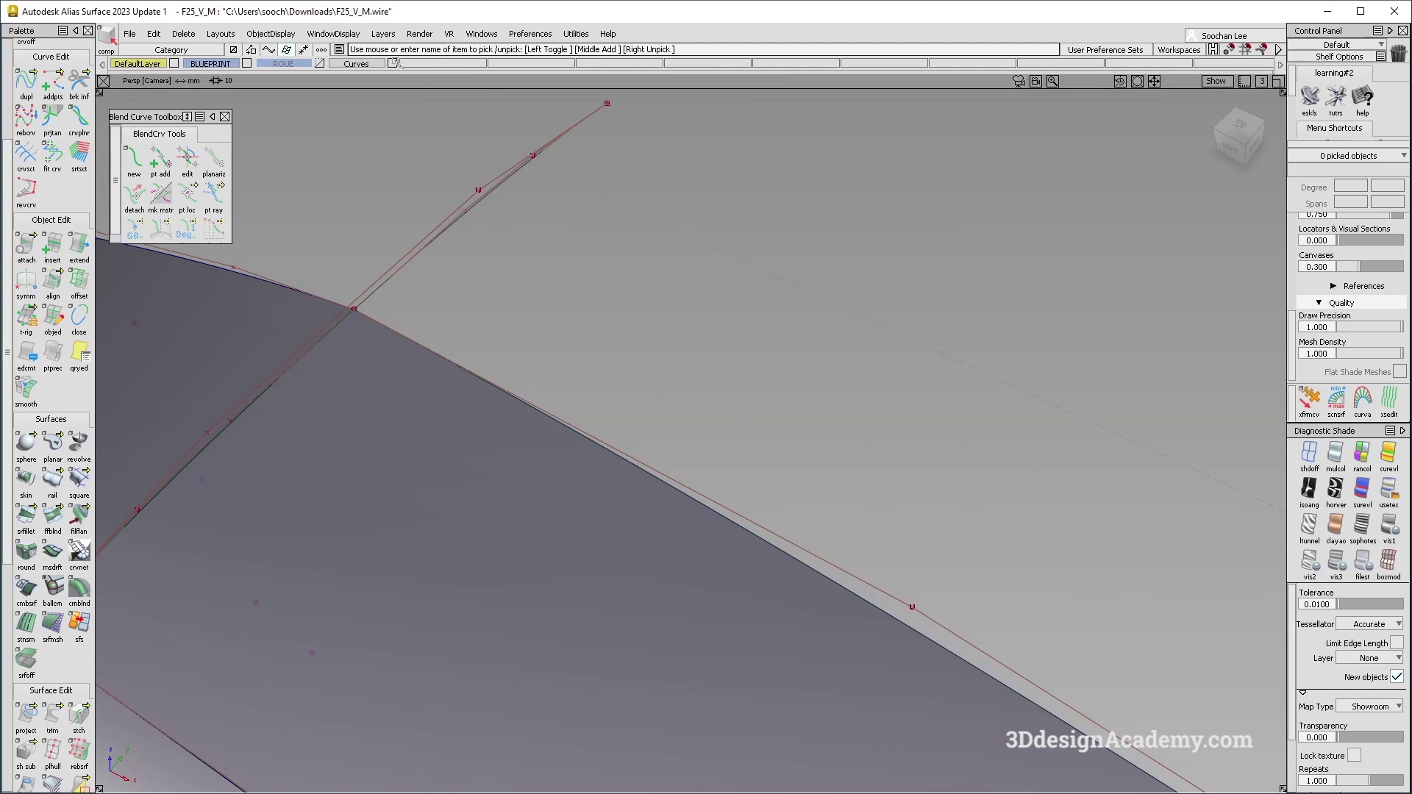
pyautogui.scroll(-5, 523, 410)
pyautogui.keyDown('alt'); pyautogui.keyDown('shift'); pyautogui.moveTo(508, 382); pyautogui.dragTo(520, 447); pyautogui.keyUp('shift'); pyautogui.keyUp('alt')
pyautogui.keyDown('ctrl'); pyautogui.keyDown('shift'); pyautogui.moveTo(546, 509); pyautogui.dragTo(535, 412); pyautogui.keyUp('shift'); pyautogui.keyUp('ctrl')
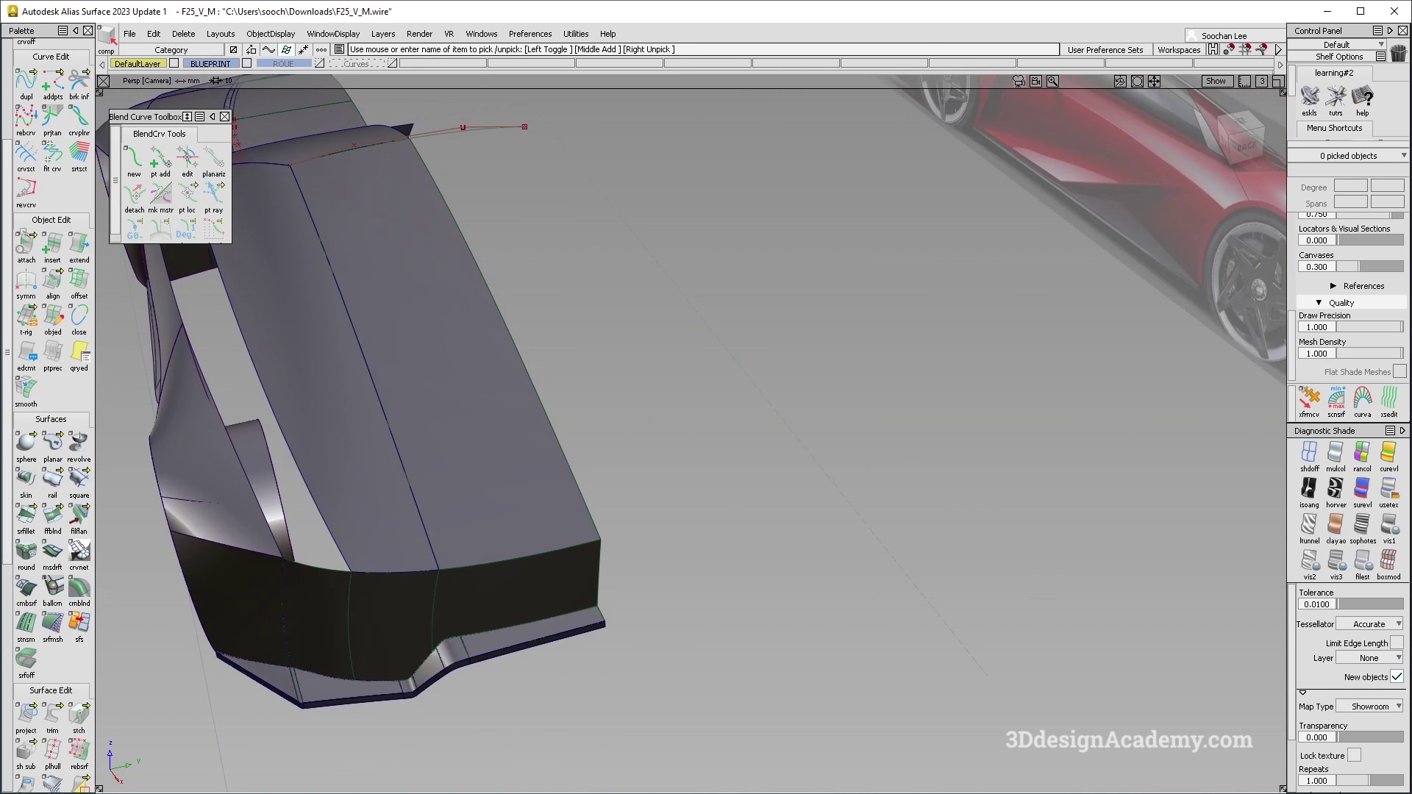
# Duplicate the roof surface's rear edge as a curve and mirror-duplicate it across the centreline
pyautogui.click(26, 79)
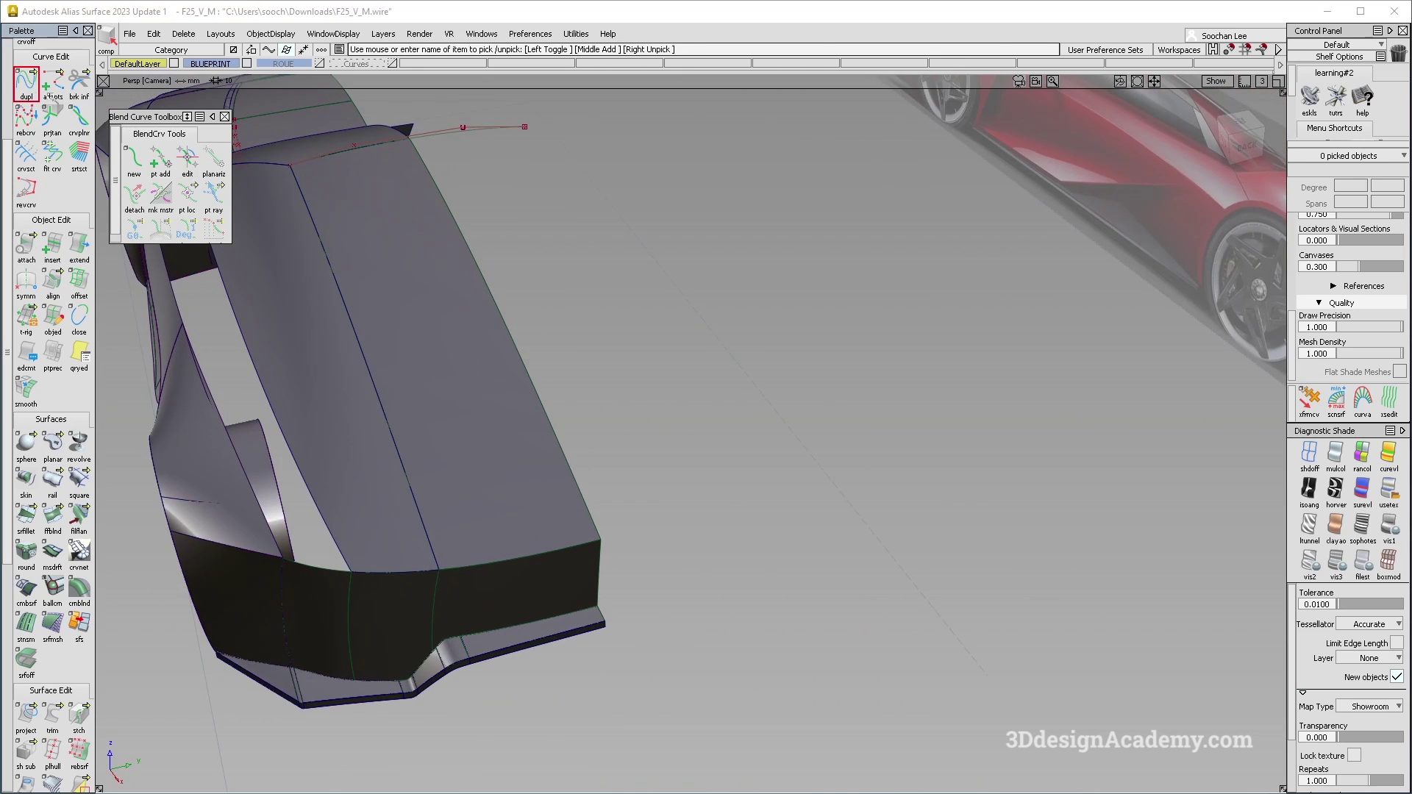
pyautogui.click(566, 563)
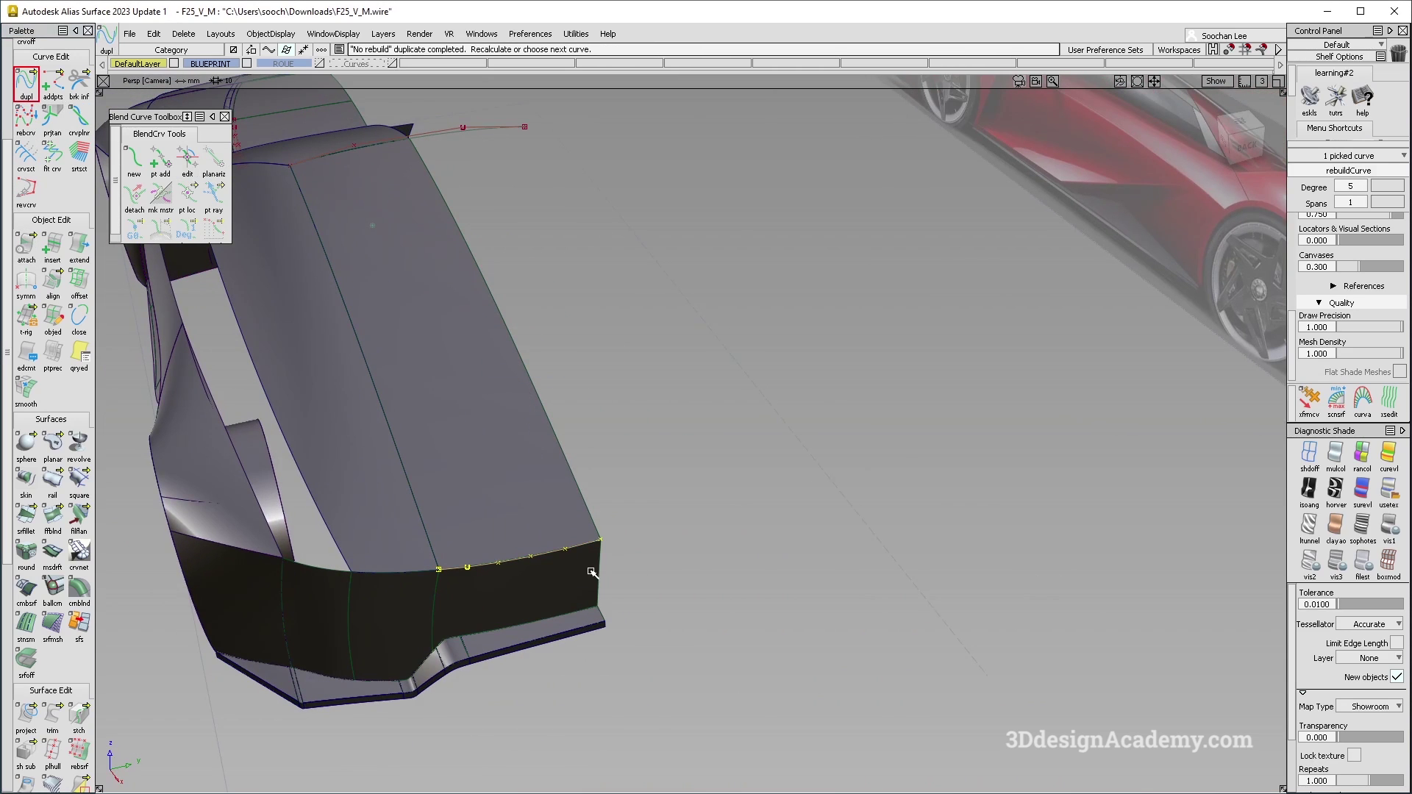
pyautogui.click(153, 33)
pyautogui.click(288, 175)
pyautogui.moveTo(309, 221)
pyautogui.keyDown('alt'); pyautogui.keyDown('shift'); pyautogui.mouseDown()
pyautogui.moveTo(517, 369)
pyautogui.moveTo(474, 434)
pyautogui.mouseUp(); pyautogui.keyUp('shift'); pyautogui.keyUp('alt')
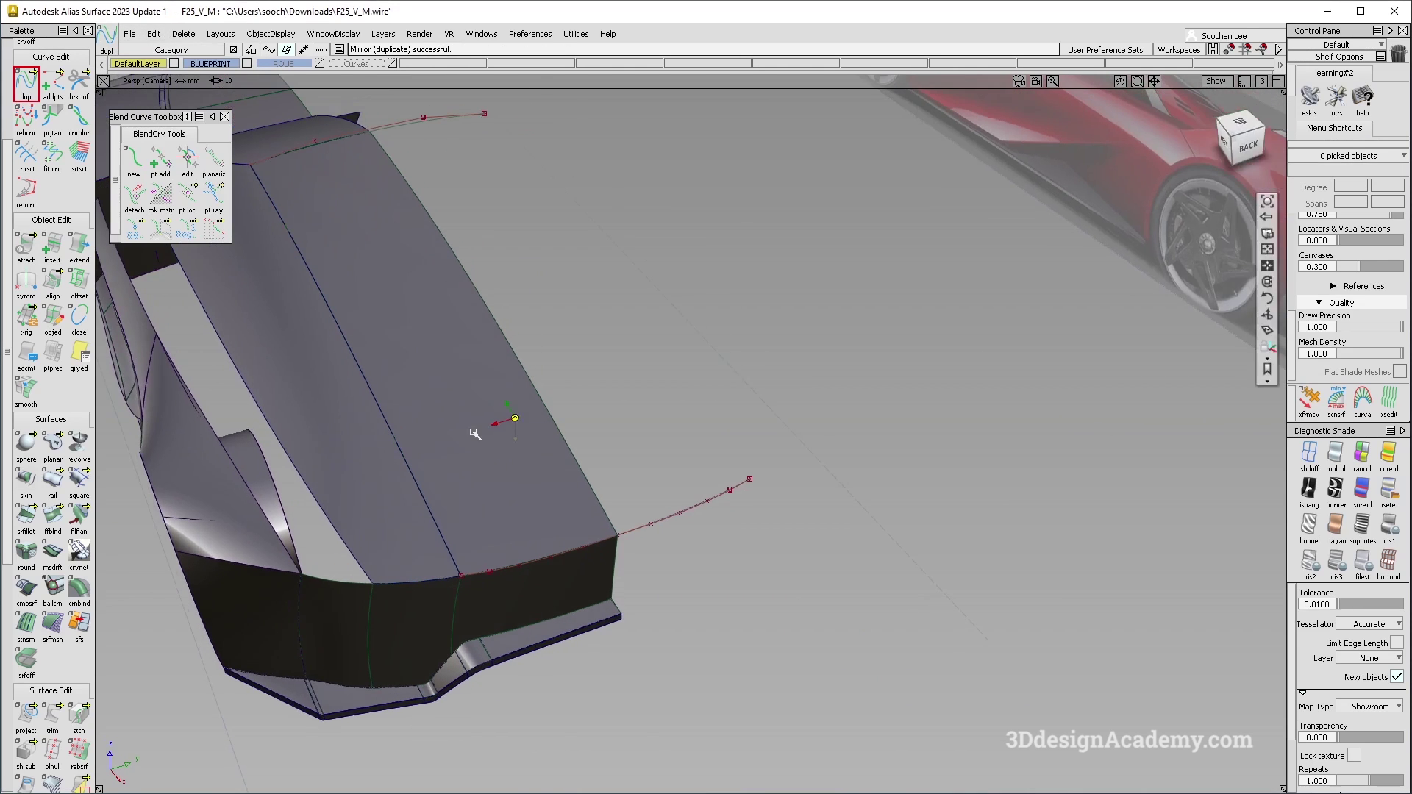
pyautogui.keyDown('alt'); pyautogui.keyDown('shift'); pyautogui.moveTo(510, 483); pyautogui.dragTo(372, 356); pyautogui.keyUp('shift'); pyautogui.keyUp('alt')
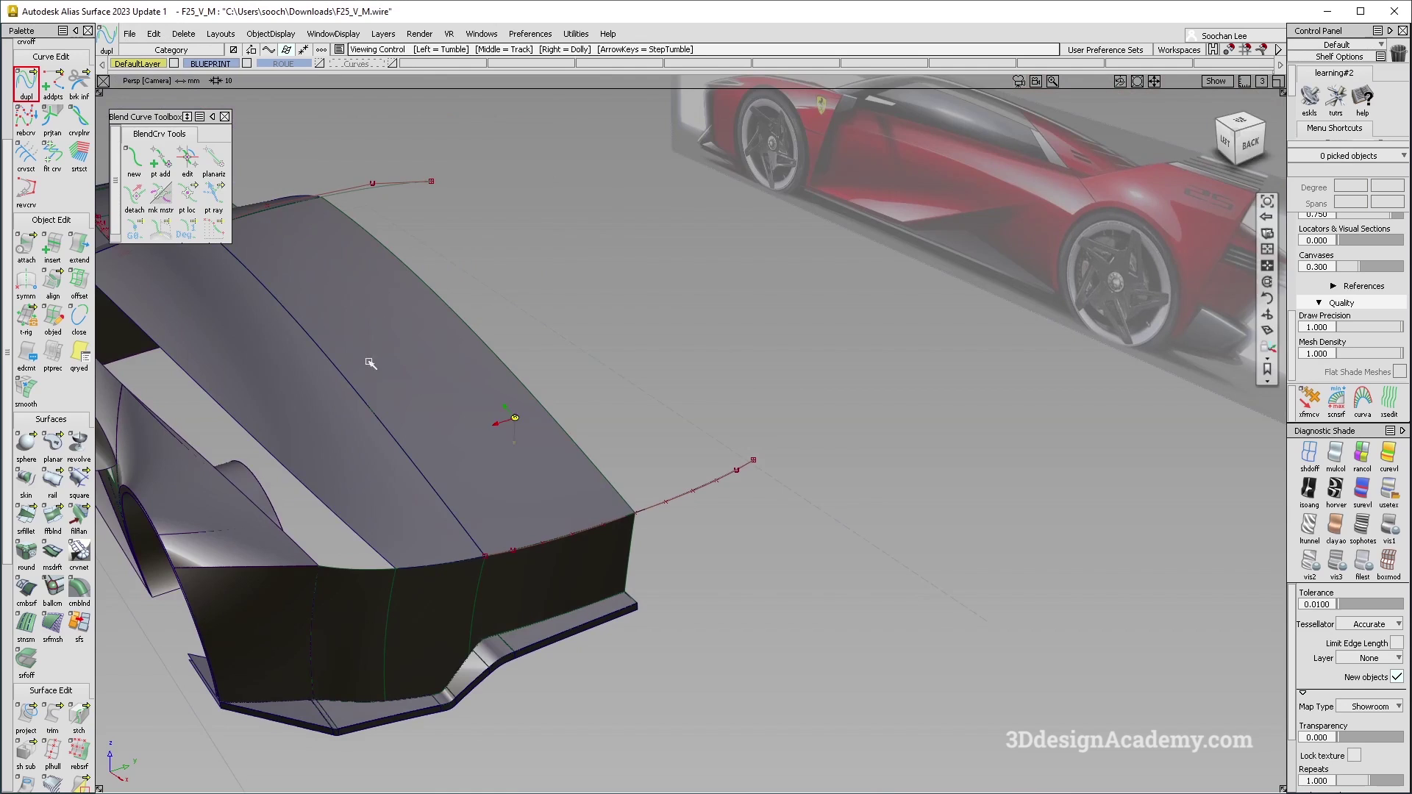
# Attach the rear edge curve and its mirrored half into one curve
pyautogui.click(26, 282)
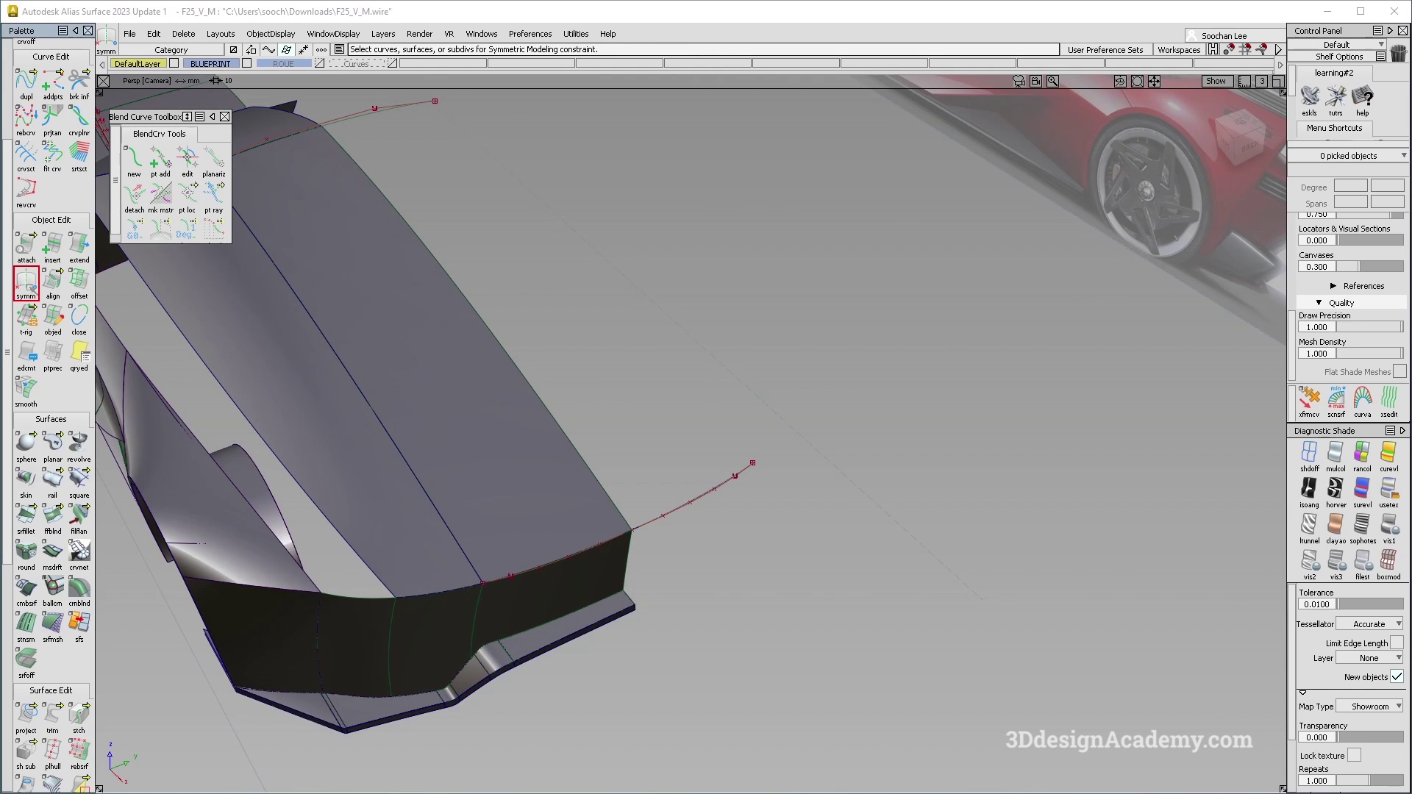
pyautogui.doubleClick(26, 245)
pyautogui.click(791, 483)
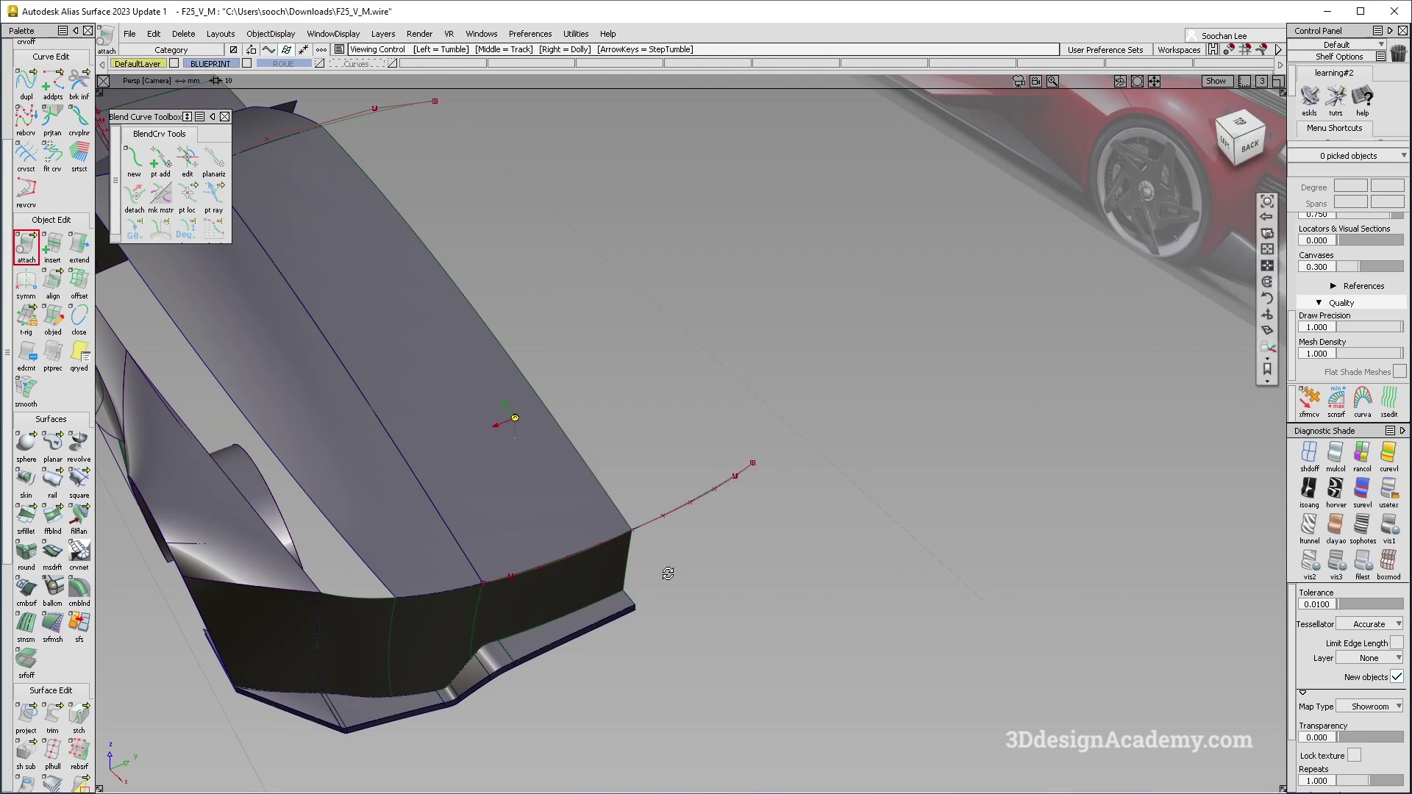
pyautogui.keyDown('alt'); pyautogui.keyDown('shift'); pyautogui.moveTo(662, 570); pyautogui.dragTo(640, 531); pyautogui.keyUp('shift'); pyautogui.keyUp('alt')
pyautogui.click(637, 531)
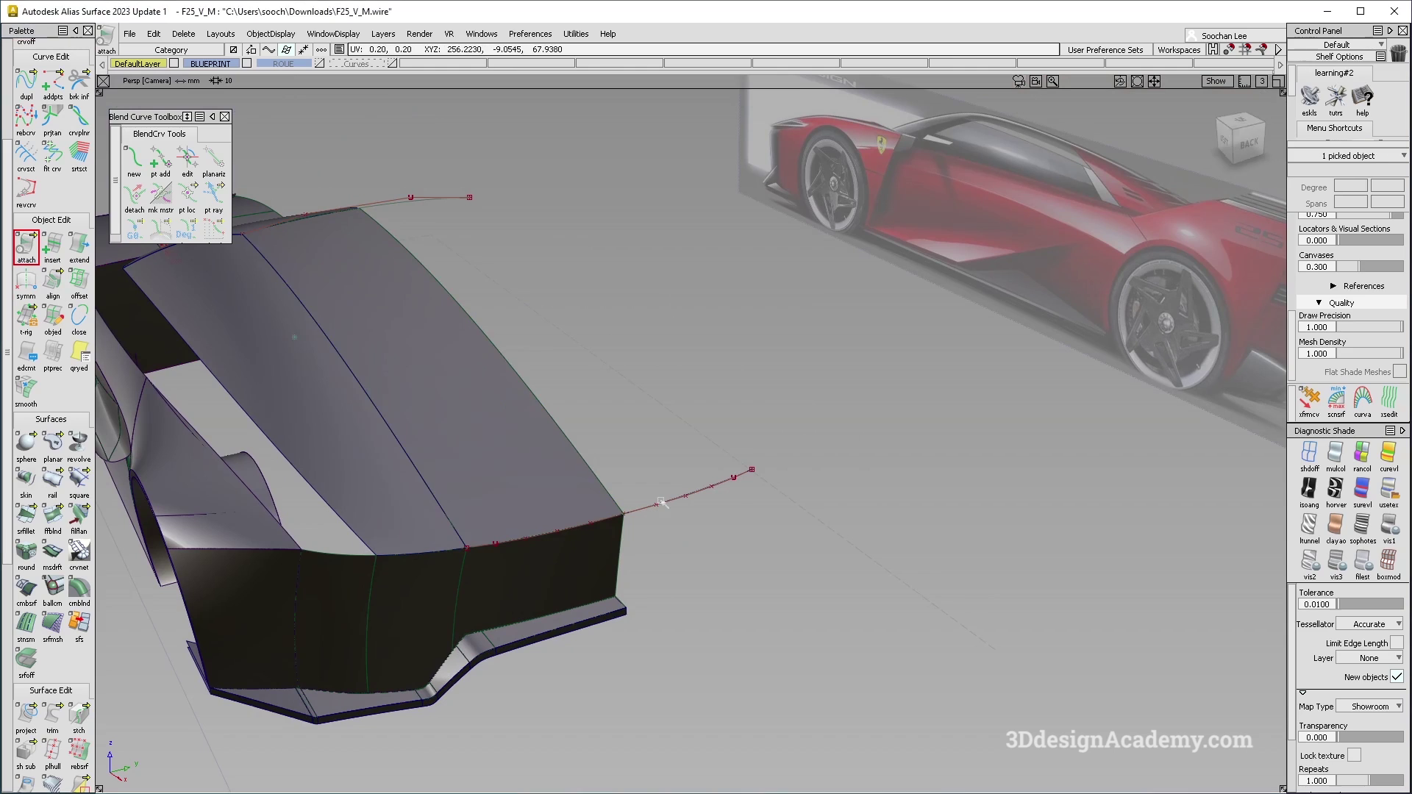
pyautogui.click(659, 507)
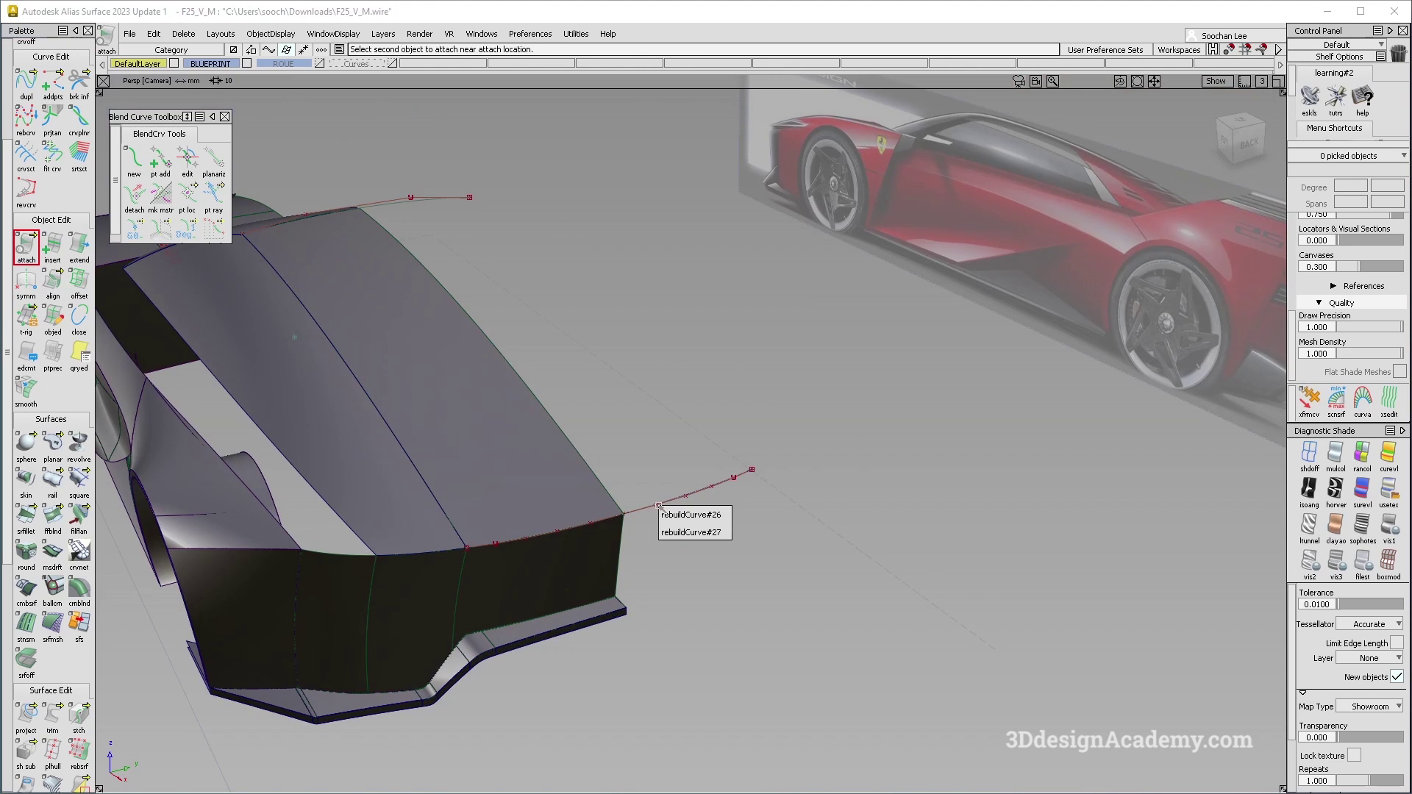
pyautogui.click(696, 531)
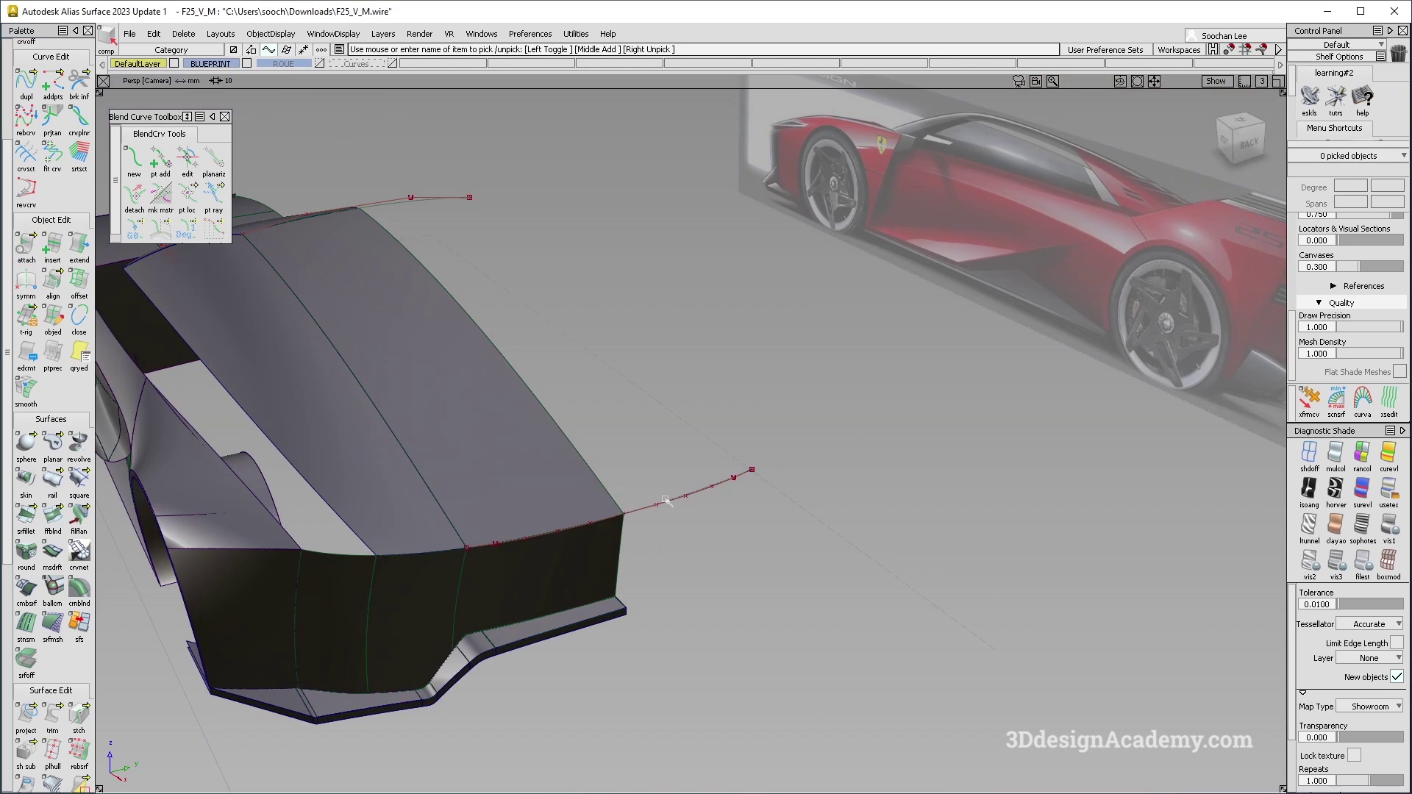
# Fit a degree 3, single-span curve to the attached rear edge curve and delete the multi-span source curve
pyautogui.click(717, 523)
pyautogui.click(720, 510)
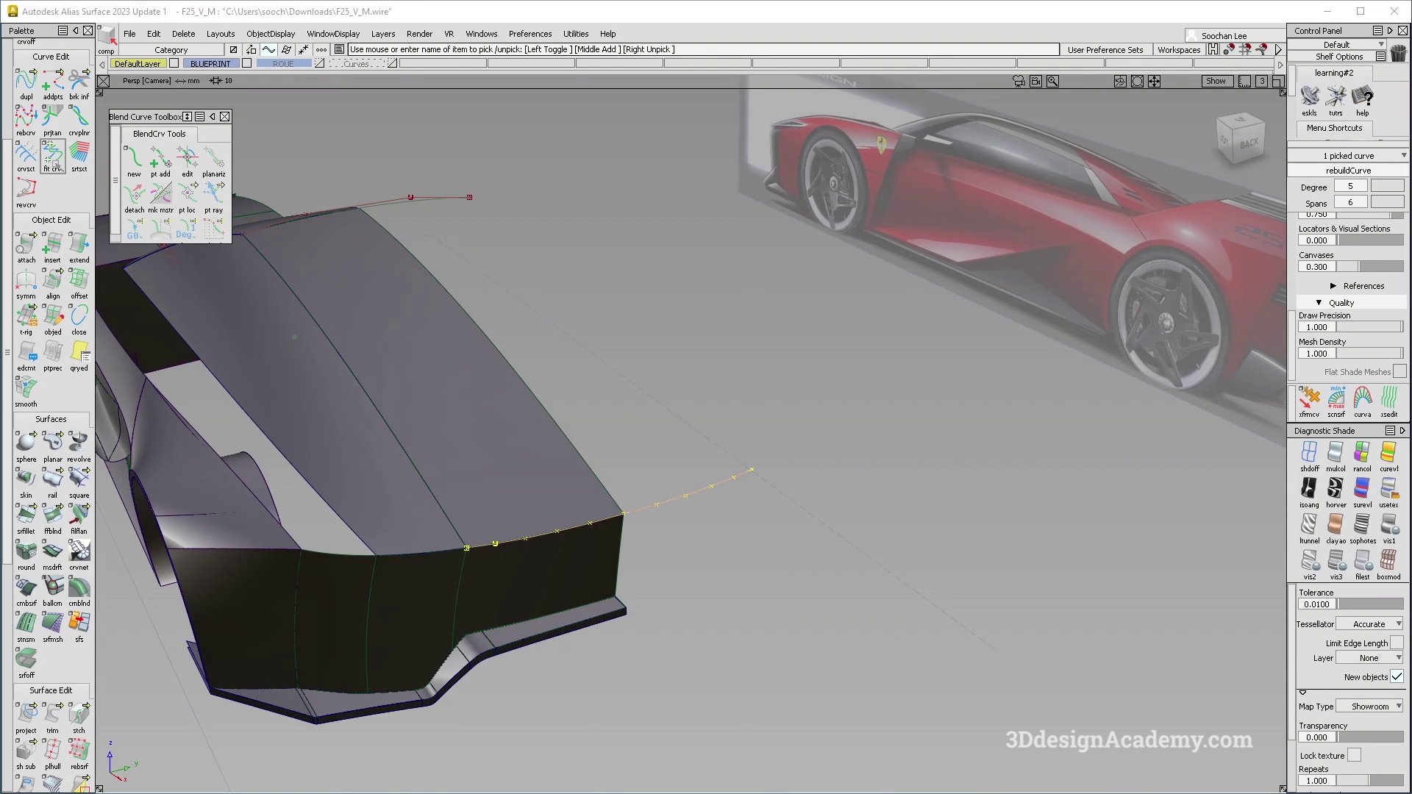
pyautogui.click(663, 505)
pyautogui.click(692, 528)
pyautogui.press('Delete')
pyautogui.press('Return')
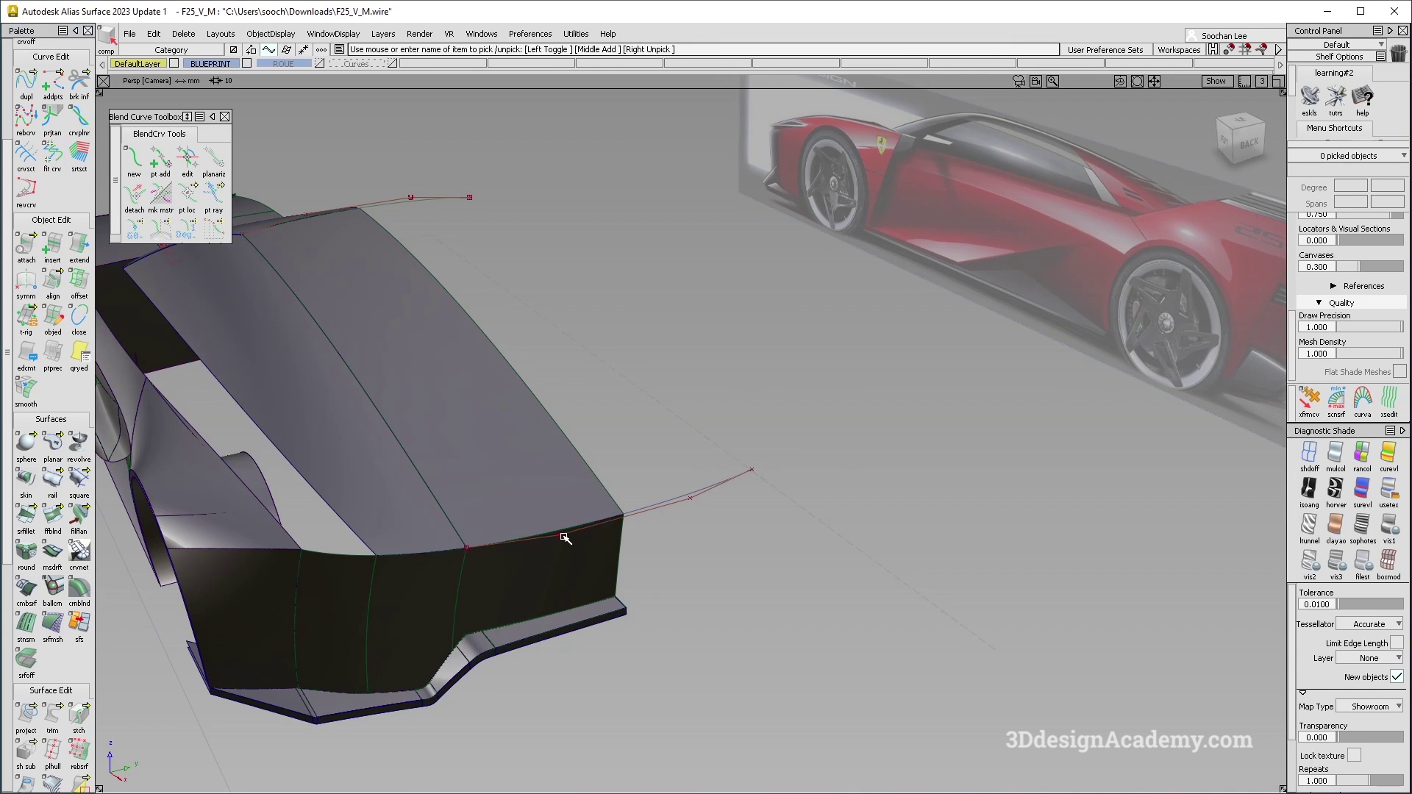
# Assign the roof's side edge curve from the Curves layer to DefaultLayer and hide the Curves layer
pyautogui.keyDown('alt'); pyautogui.keyDown('shift'); pyautogui.moveTo(564, 535); pyautogui.dragTo(691, 486, button='right'); pyautogui.keyUp('shift'); pyautogui.keyUp('alt')
pyautogui.keyDown('alt'); pyautogui.keyDown('shift'); pyautogui.moveTo(691, 485); pyautogui.dragTo(661, 451); pyautogui.keyUp('shift'); pyautogui.keyUp('alt')
pyautogui.keyDown('alt'); pyautogui.keyDown('shift'); pyautogui.moveTo(494, 403); pyautogui.dragTo(625, 445); pyautogui.keyUp('shift'); pyautogui.keyUp('alt')
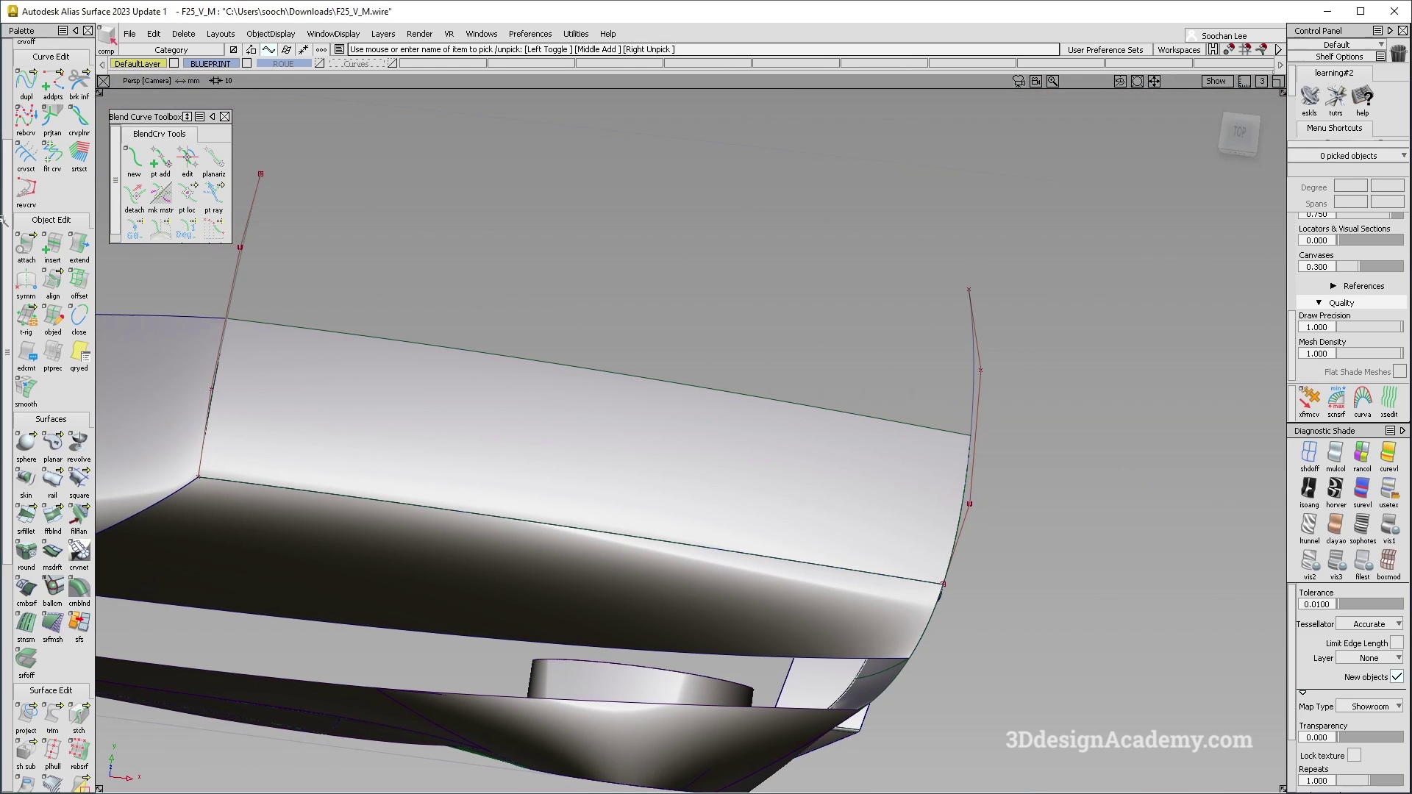
pyautogui.scroll(1, 28, 193)
pyautogui.click(27, 132)
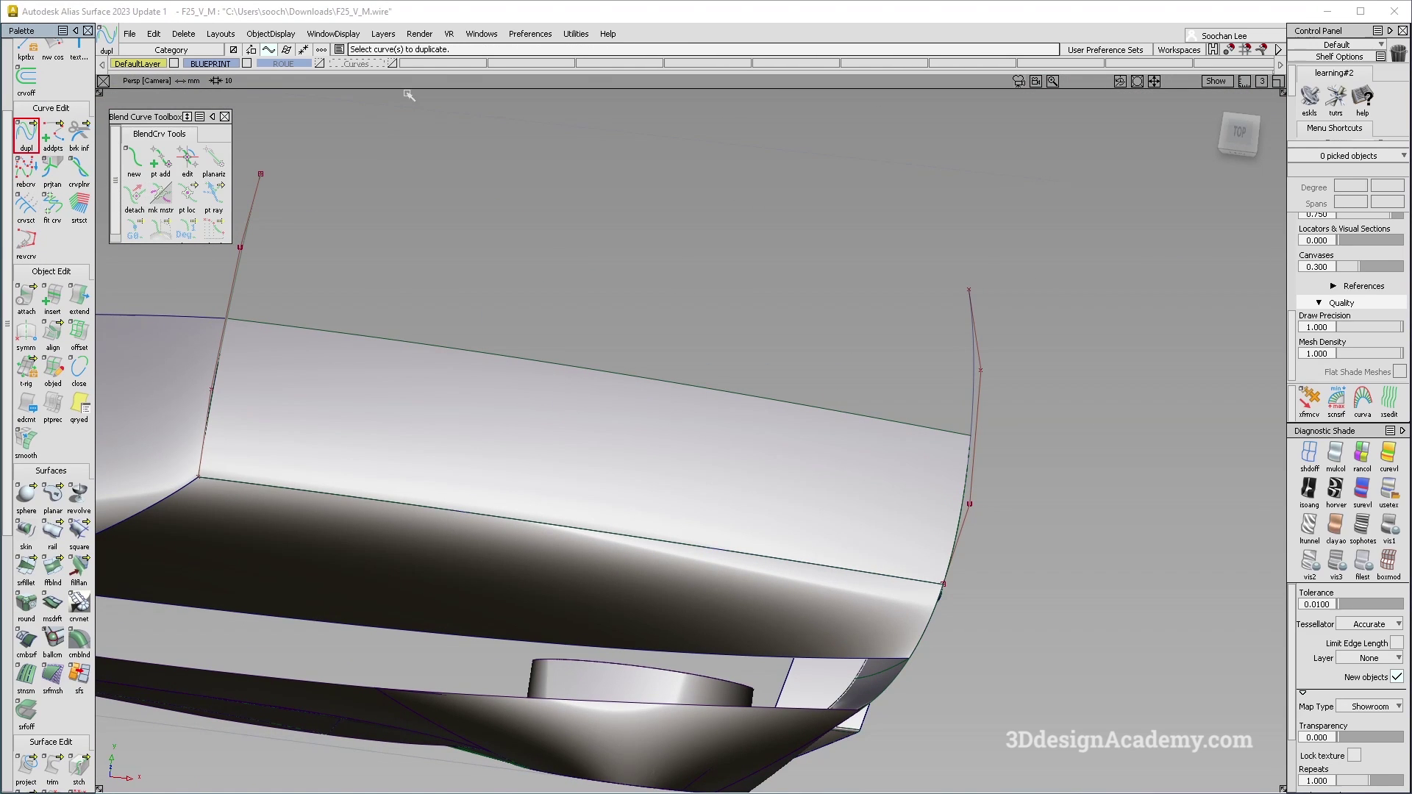
pyautogui.click(393, 64)
pyautogui.keyDown('ctrl'); pyautogui.keyDown('shift'); pyautogui.moveTo(413, 464); pyautogui.dragTo(451, 516); pyautogui.keyUp('shift'); pyautogui.keyUp('ctrl')
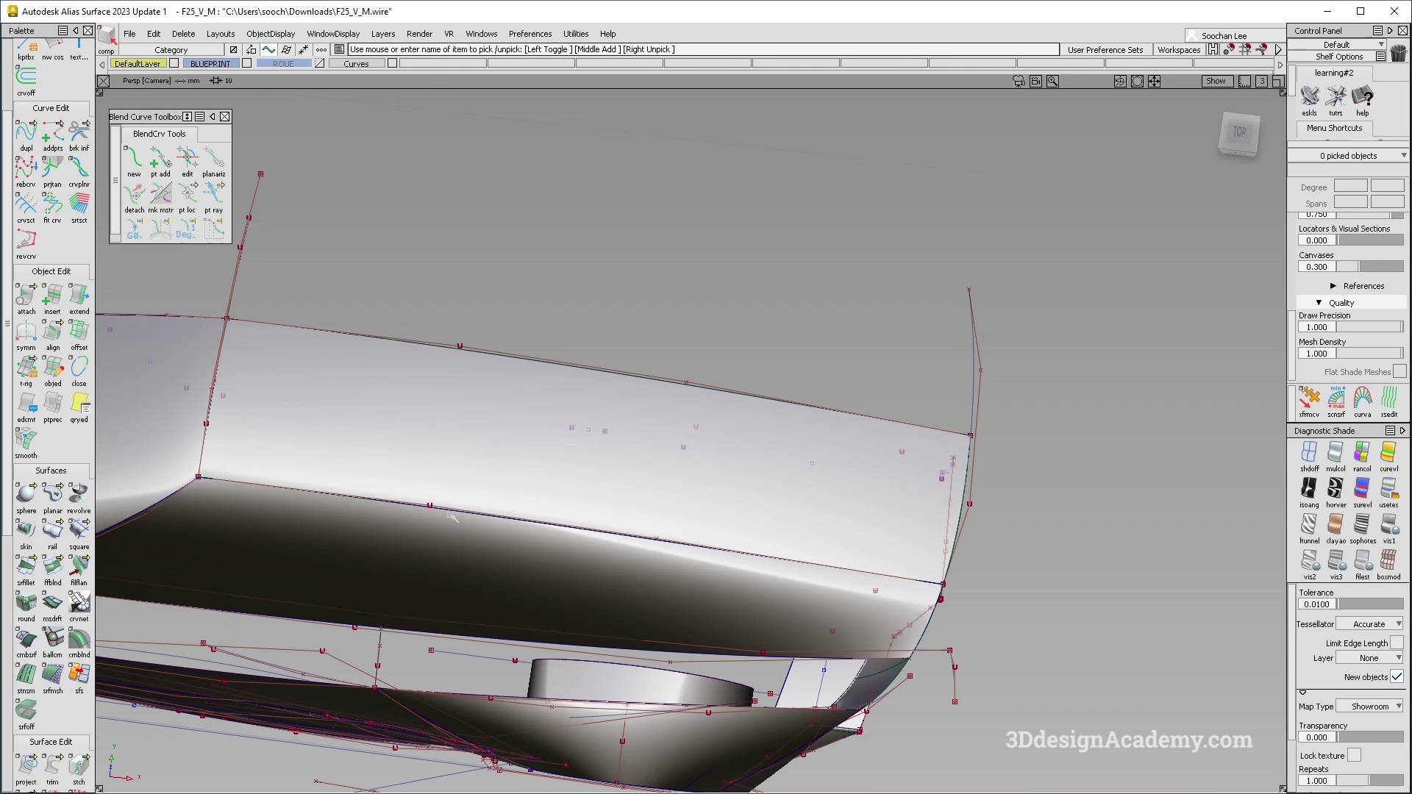
pyautogui.click(159, 64)
pyautogui.click(394, 64)
pyautogui.keyDown('alt'); pyautogui.keyDown('shift'); pyautogui.moveTo(520, 457); pyautogui.dragTo(561, 450); pyautogui.keyUp('shift'); pyautogui.keyUp('alt')
pyautogui.keyDown('alt'); pyautogui.keyDown('shift'); pyautogui.moveTo(560, 450); pyautogui.dragTo(595, 410, button='middle'); pyautogui.keyUp('shift'); pyautogui.keyUp('alt')
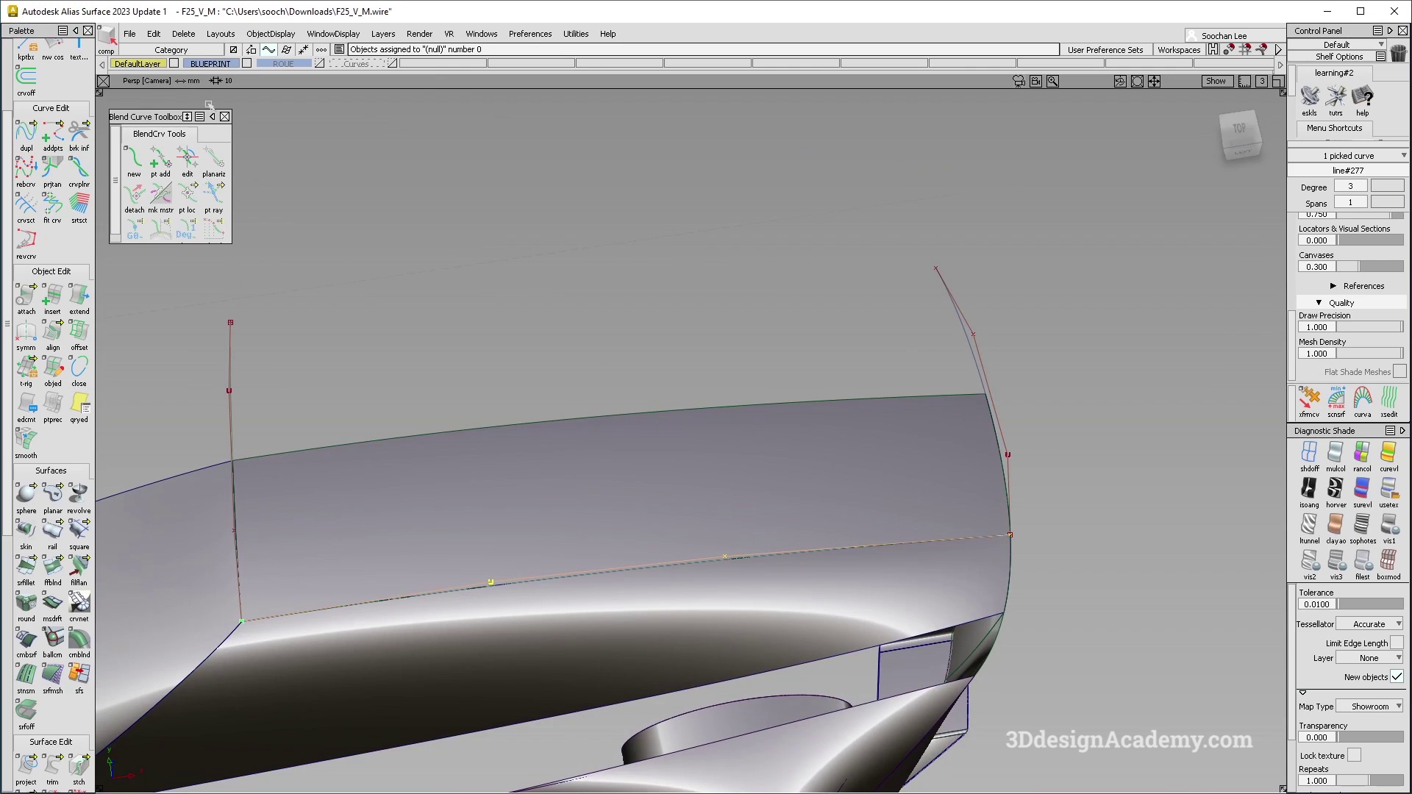
# Try to mirror-duplicate the roof's side edge curve across the centreline
pyautogui.click(154, 33)
pyautogui.moveTo(182, 159)
pyautogui.click(288, 176)
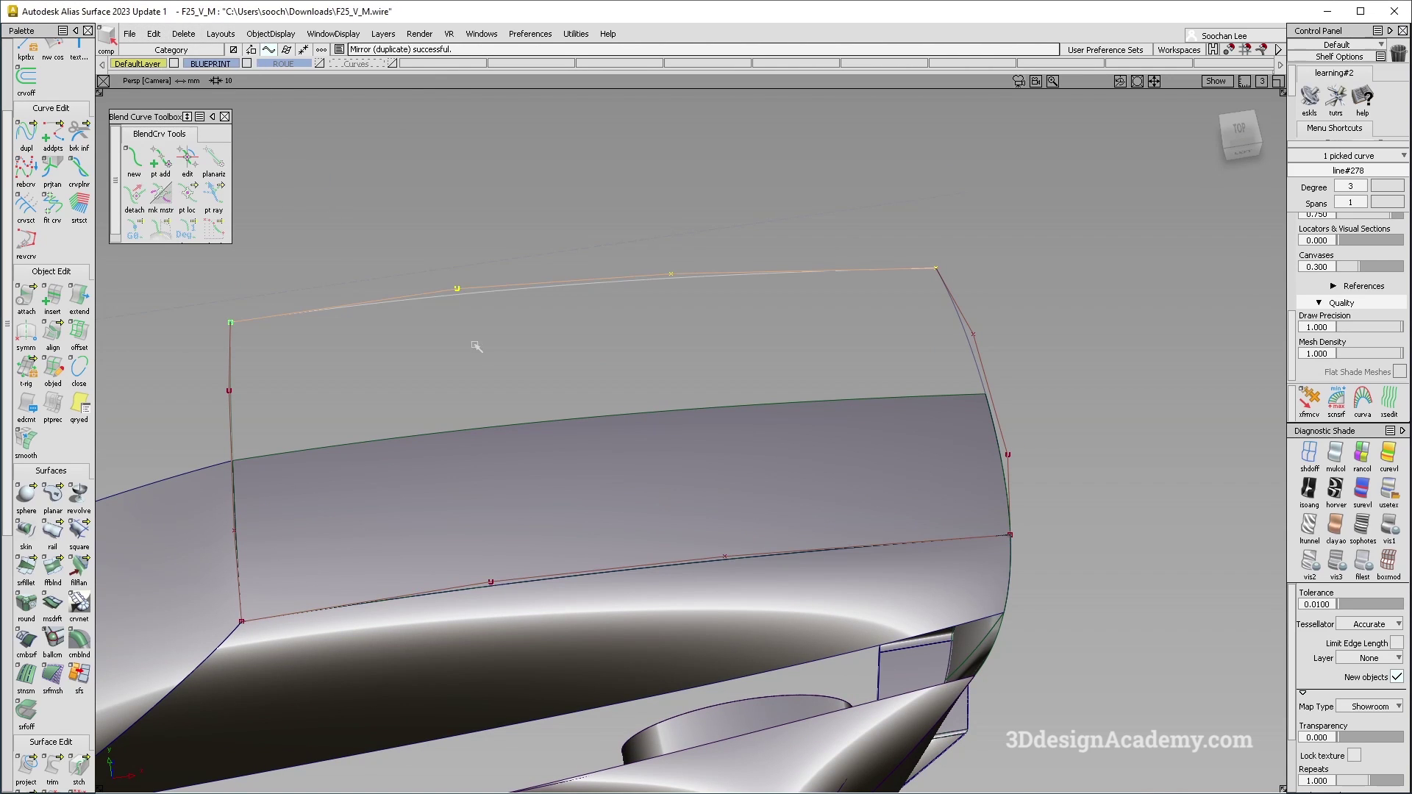
pyautogui.moveTo(668, 533); pyautogui.dragTo(709, 587)
# Create layer L2, assign the roof's side edge curve to it, and turn on the layer's symmetry
pyautogui.click(384, 34)
pyautogui.click(389, 47)
pyautogui.rightClick(431, 64)
pyautogui.click(445, 73)
pyautogui.click(442, 65)
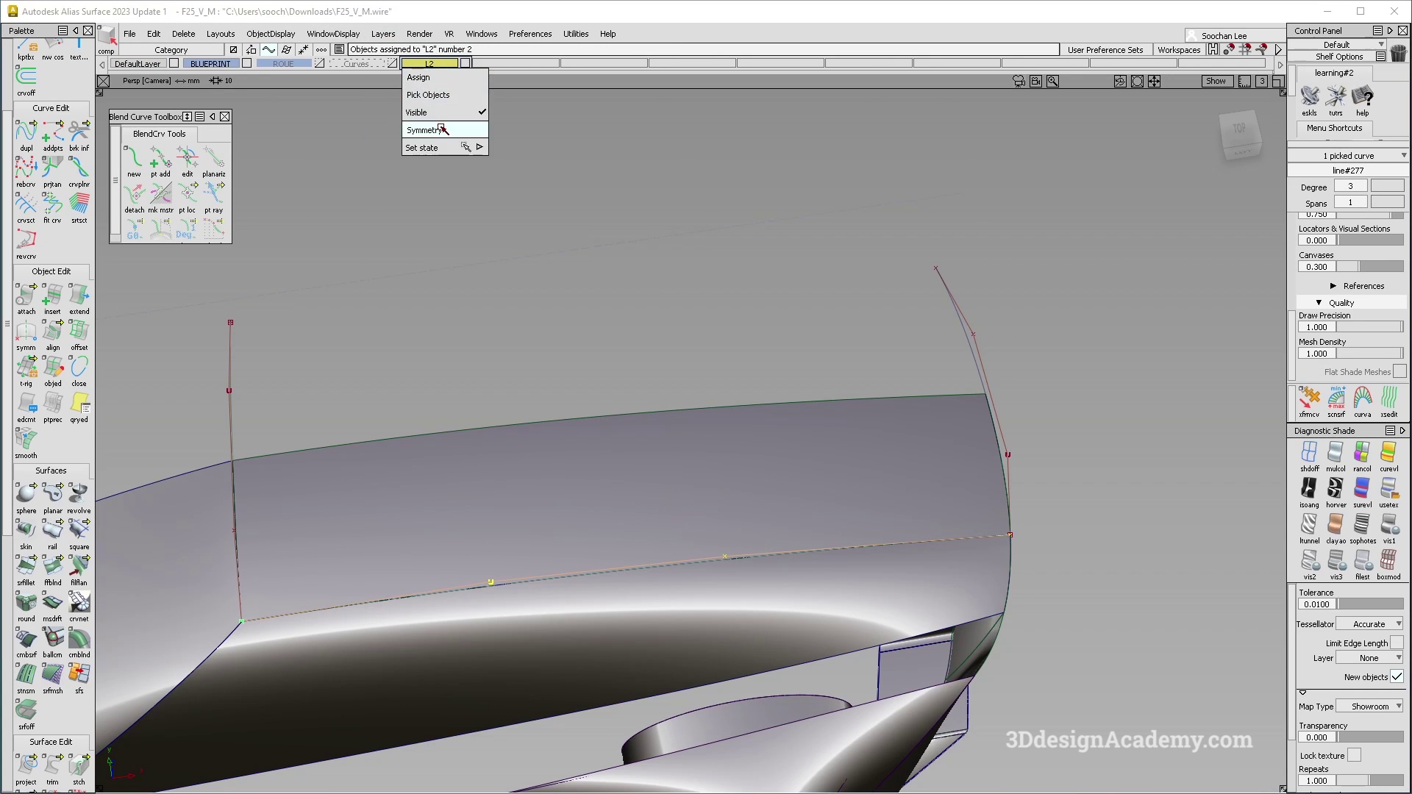
pyautogui.click(442, 128)
pyautogui.keyDown('ctrl'); pyautogui.keyDown('shift'); pyautogui.moveTo(500, 220); pyautogui.dragTo(517, 274); pyautogui.keyUp('shift'); pyautogui.keyUp('ctrl')
pyautogui.keyDown('alt'); pyautogui.keyDown('shift'); pyautogui.moveTo(485, 414); pyautogui.dragTo(367, 441); pyautogui.keyUp('shift'); pyautogui.keyUp('alt')
# Build a Square surface from the fitted front and rear curves and the two symmetric side curves, all boundaries Free
pyautogui.doubleClick(79, 531)
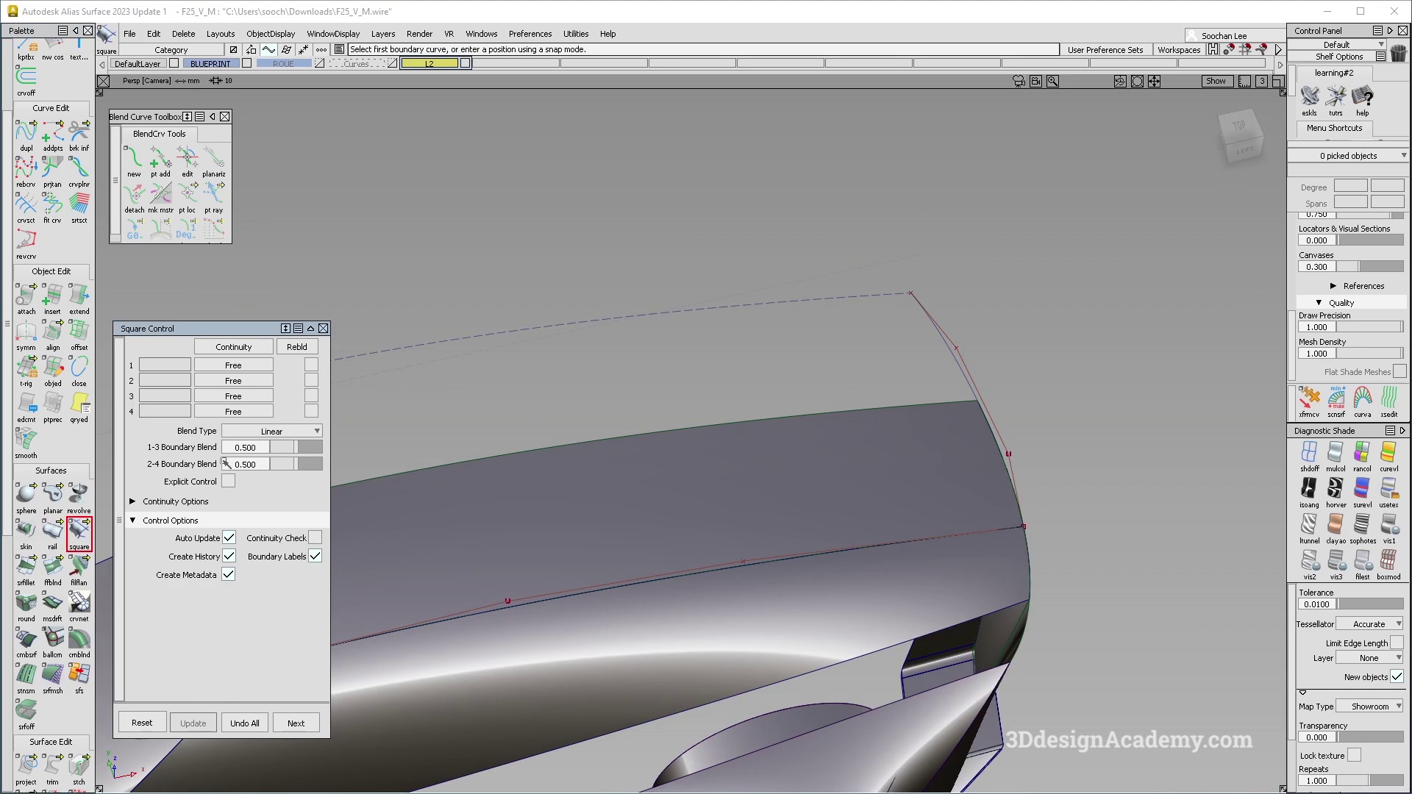
pyautogui.moveTo(224, 329); pyautogui.dragTo(1102, 248)
pyautogui.click(221, 446)
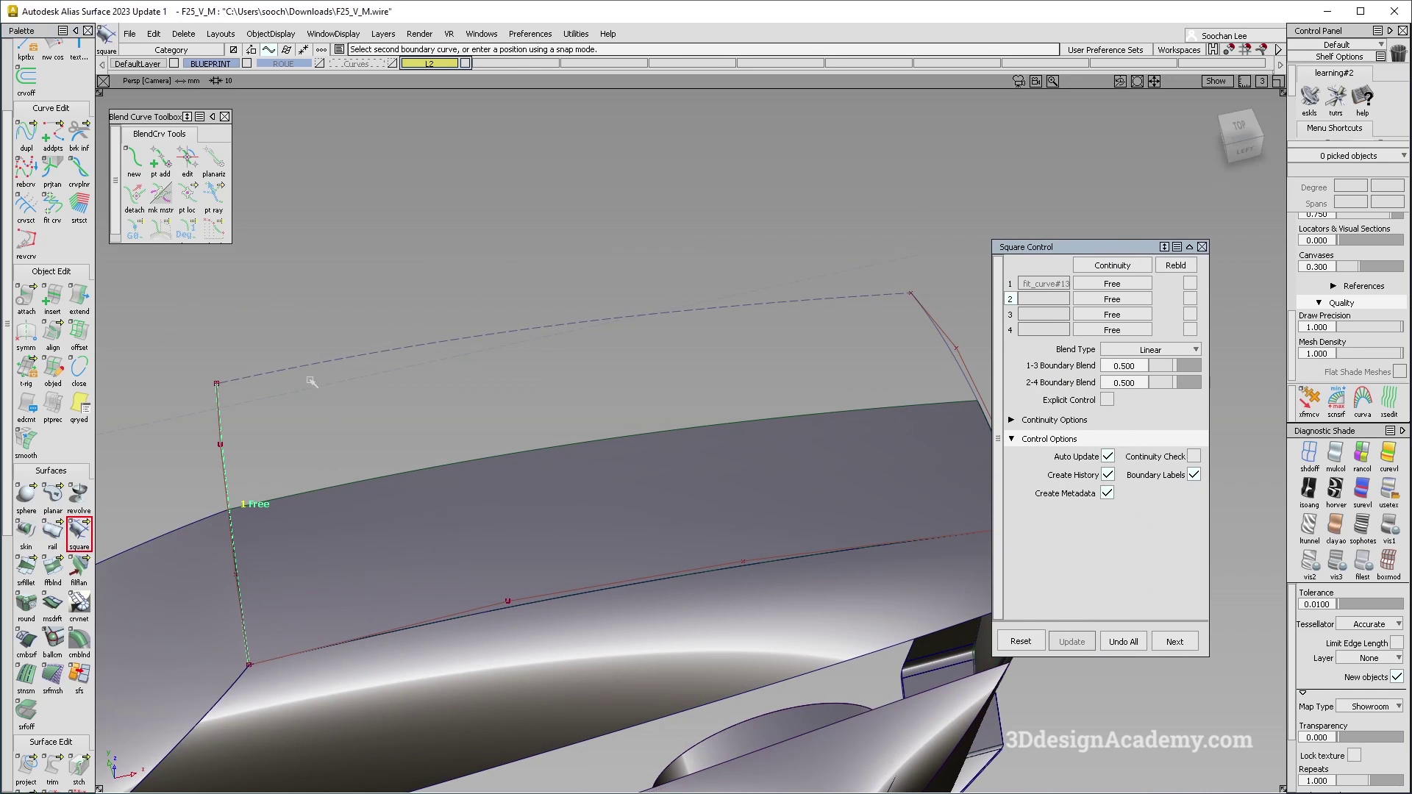
pyautogui.click(786, 565)
pyautogui.click(809, 573)
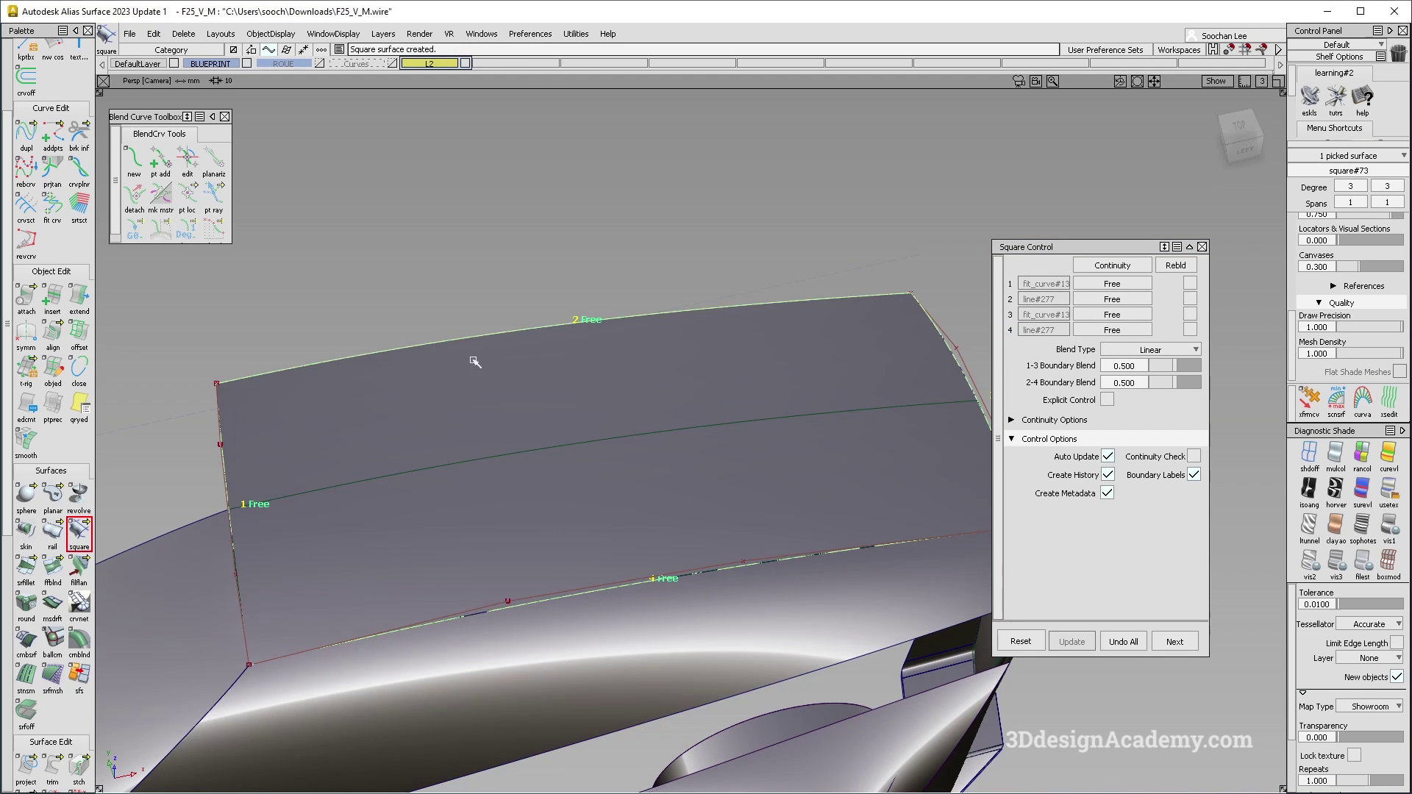
# Test the Square surface's 1-3 Boundary Blend at 0.550 and 0.450, and return it to 0.500
pyautogui.keyDown('alt'); pyautogui.keyDown('shift'); pyautogui.moveTo(646, 441); pyautogui.dragTo(669, 411); pyautogui.keyUp('shift'); pyautogui.keyUp('alt')
pyautogui.keyDown('alt'); pyautogui.keyDown('shift'); pyautogui.moveTo(500, 462); pyautogui.dragTo(637, 480); pyautogui.keyUp('shift'); pyautogui.keyUp('alt')
pyautogui.moveTo(1174, 369); pyautogui.dragTo(1177, 372)
pyautogui.keyDown('alt'); pyautogui.keyDown('shift'); pyautogui.moveTo(599, 470); pyautogui.dragTo(749, 401); pyautogui.keyUp('shift'); pyautogui.keyUp('alt')
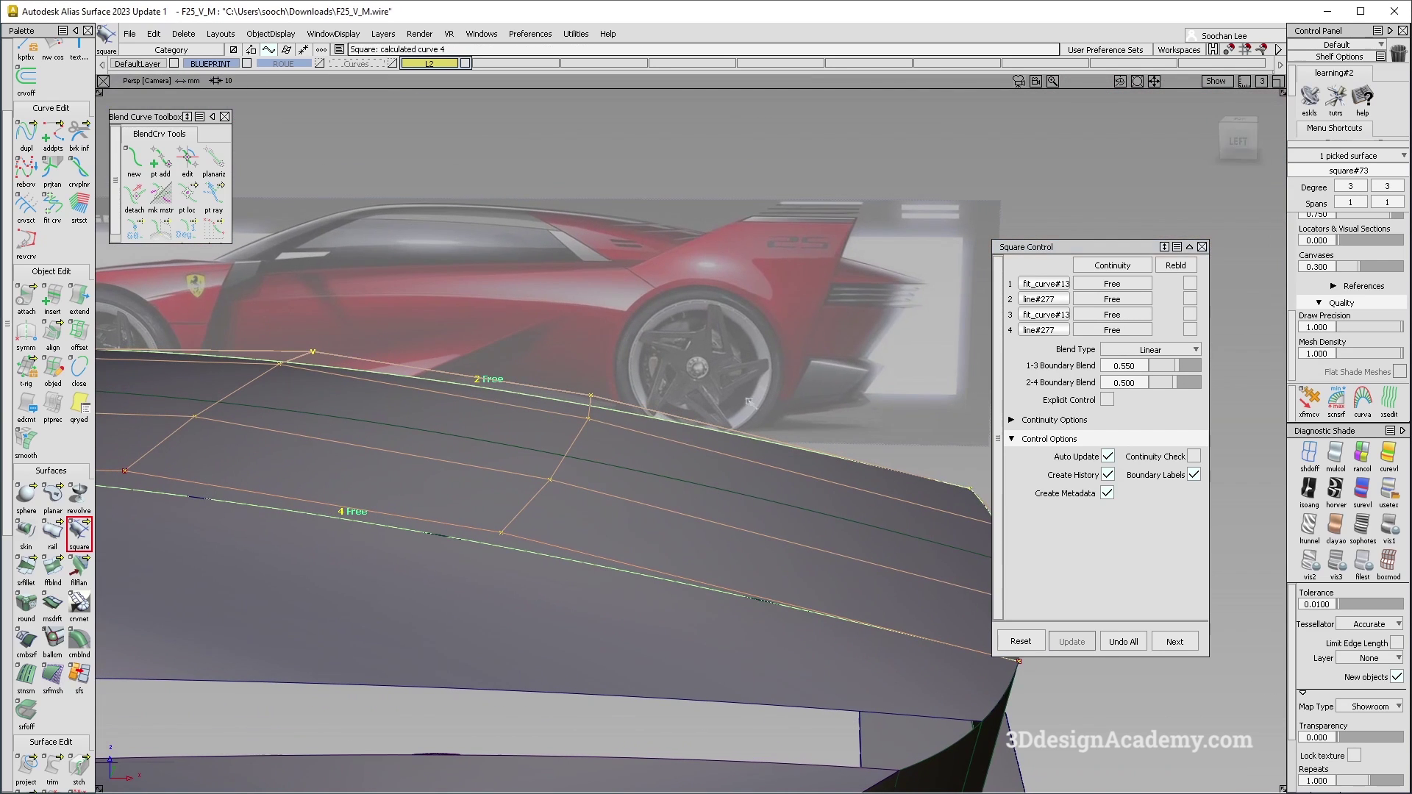
pyautogui.moveTo(1177, 371); pyautogui.dragTo(1174, 369)
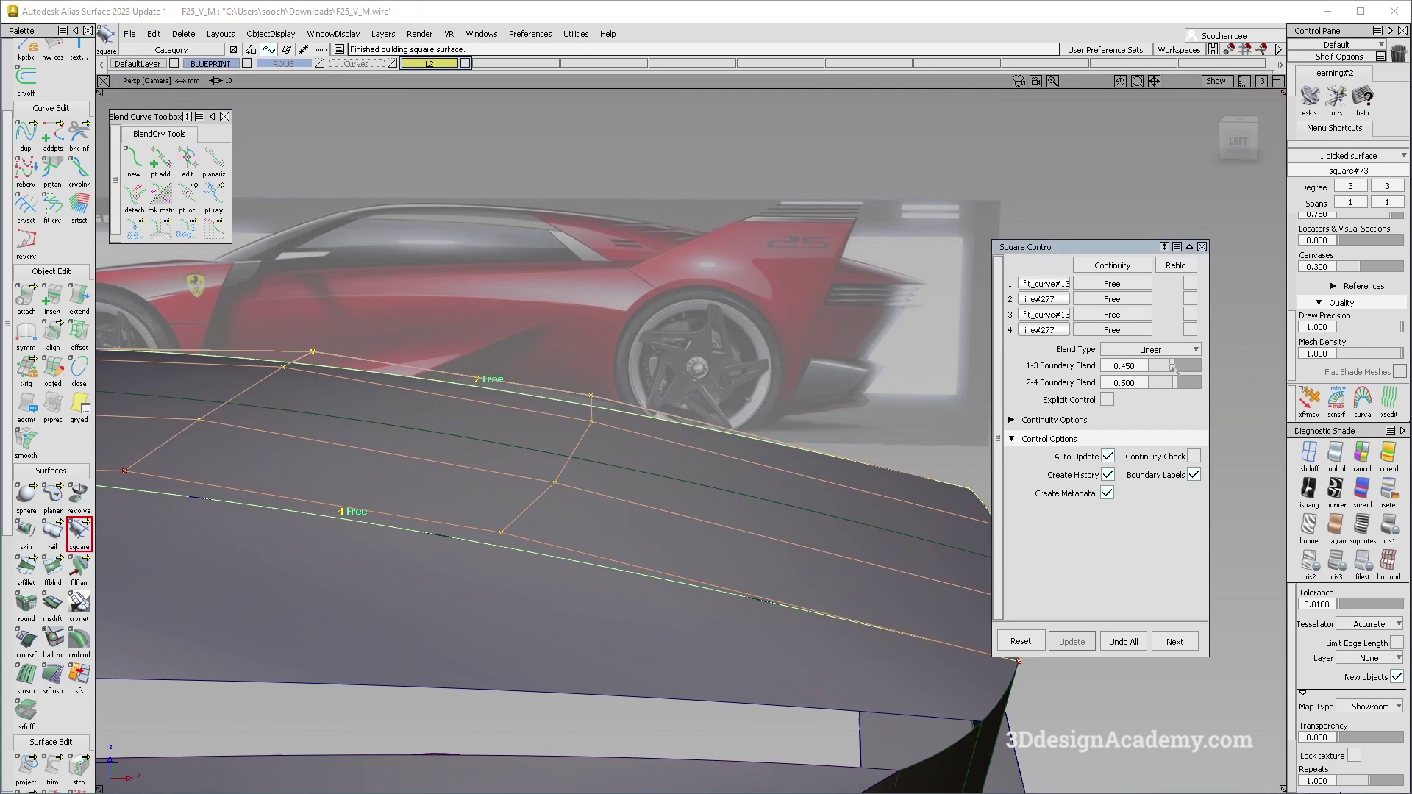
pyautogui.keyDown('alt'); pyautogui.keyDown('shift'); pyautogui.moveTo(457, 377); pyautogui.dragTo(396, 463); pyautogui.keyUp('shift'); pyautogui.keyUp('alt')
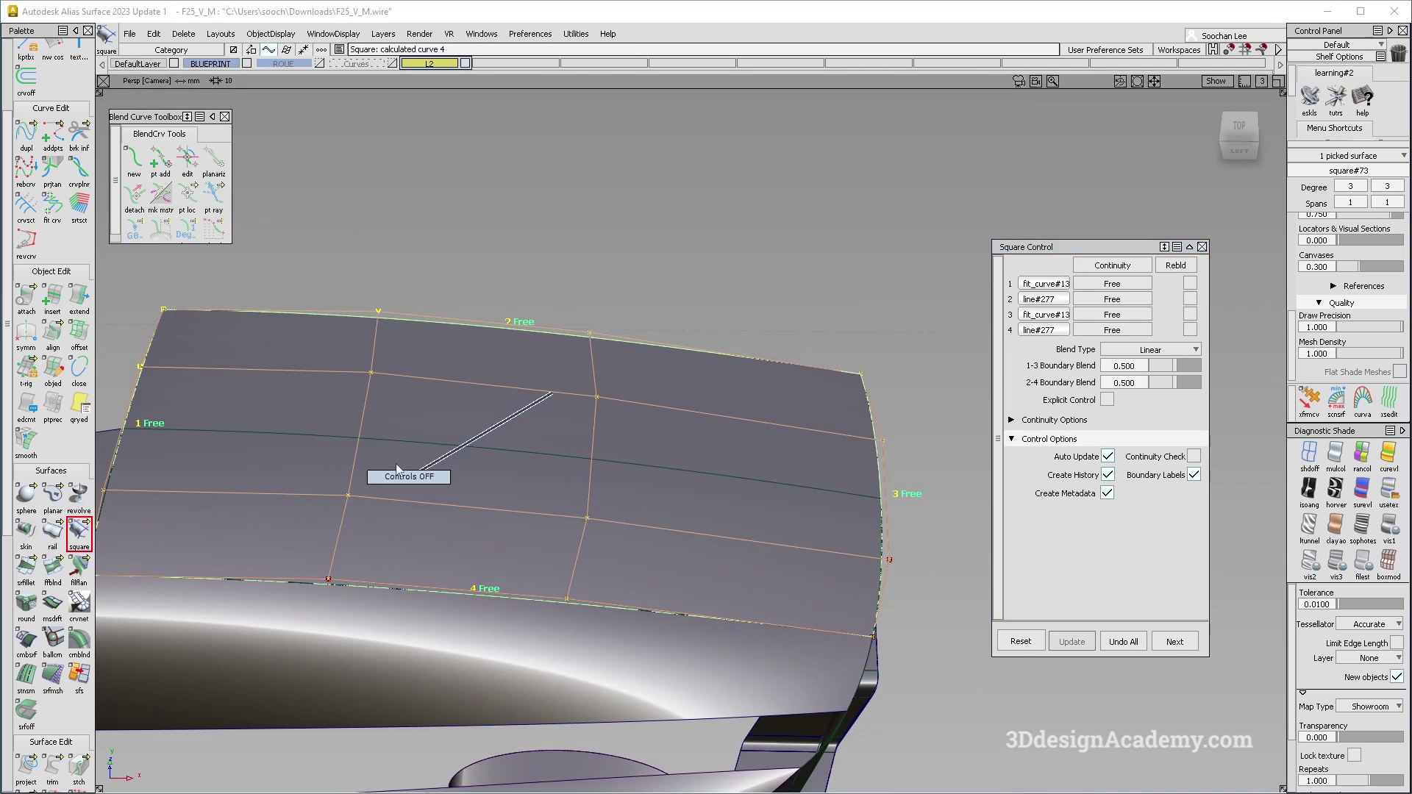
# Try moving the four interior CVs of the full-width roof surface, and undo the move
pyautogui.click(52, 405)
pyautogui.moveTo(789, 309); pyautogui.dragTo(787, 306)
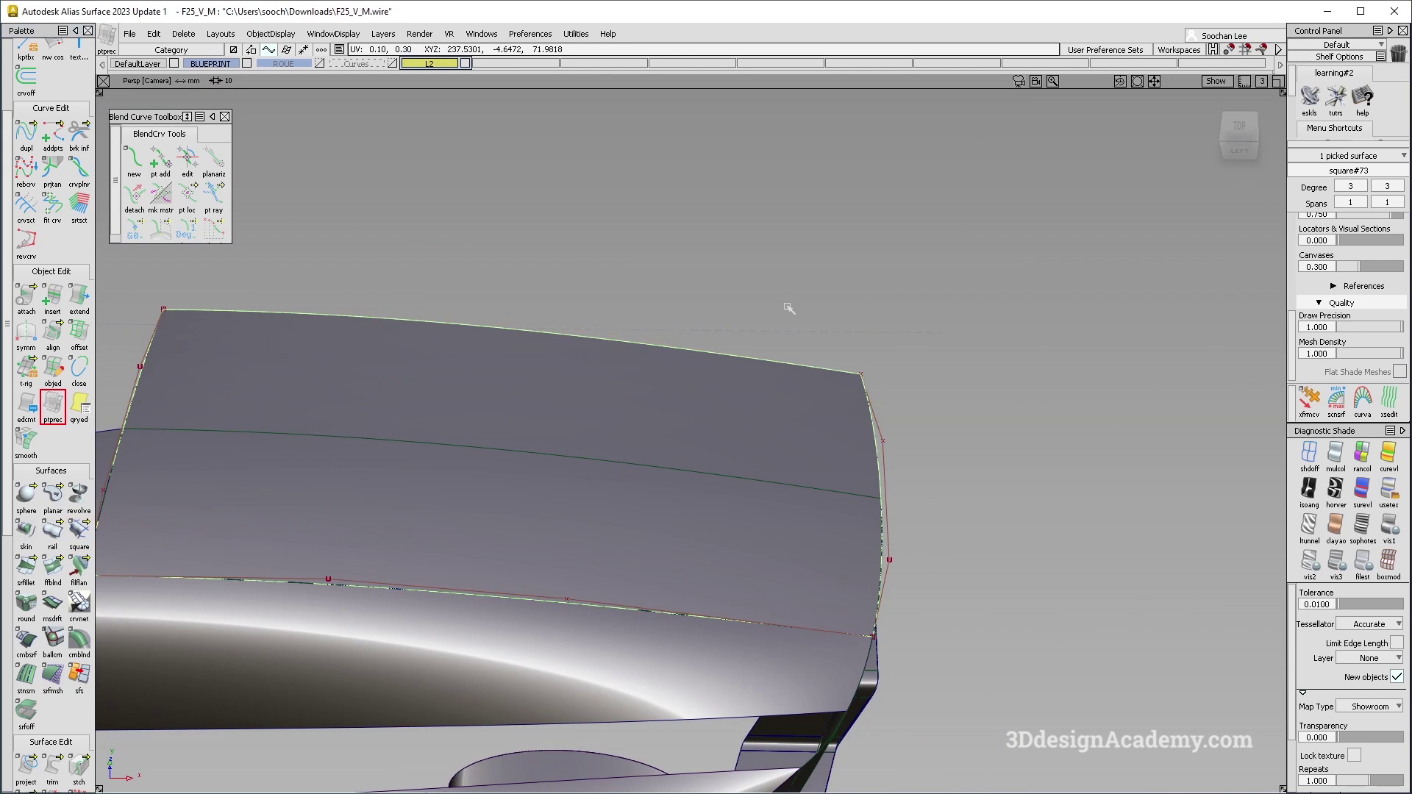
pyautogui.keyDown('ctrl'); pyautogui.keyDown('shift'); pyautogui.moveTo(509, 509); pyautogui.dragTo(548, 481, button='right'); pyautogui.keyUp('shift'); pyautogui.keyUp('ctrl')
pyautogui.keyDown('alt'); pyautogui.keyDown('shift'); pyautogui.moveTo(548, 482); pyautogui.dragTo(706, 454, button='middle'); pyautogui.keyUp('shift'); pyautogui.keyUp('alt')
pyautogui.keyDown('ctrl'); pyautogui.keyDown('shift'); pyautogui.moveTo(383, 360); pyautogui.dragTo(564, 528); pyautogui.keyUp('shift'); pyautogui.keyUp('ctrl')
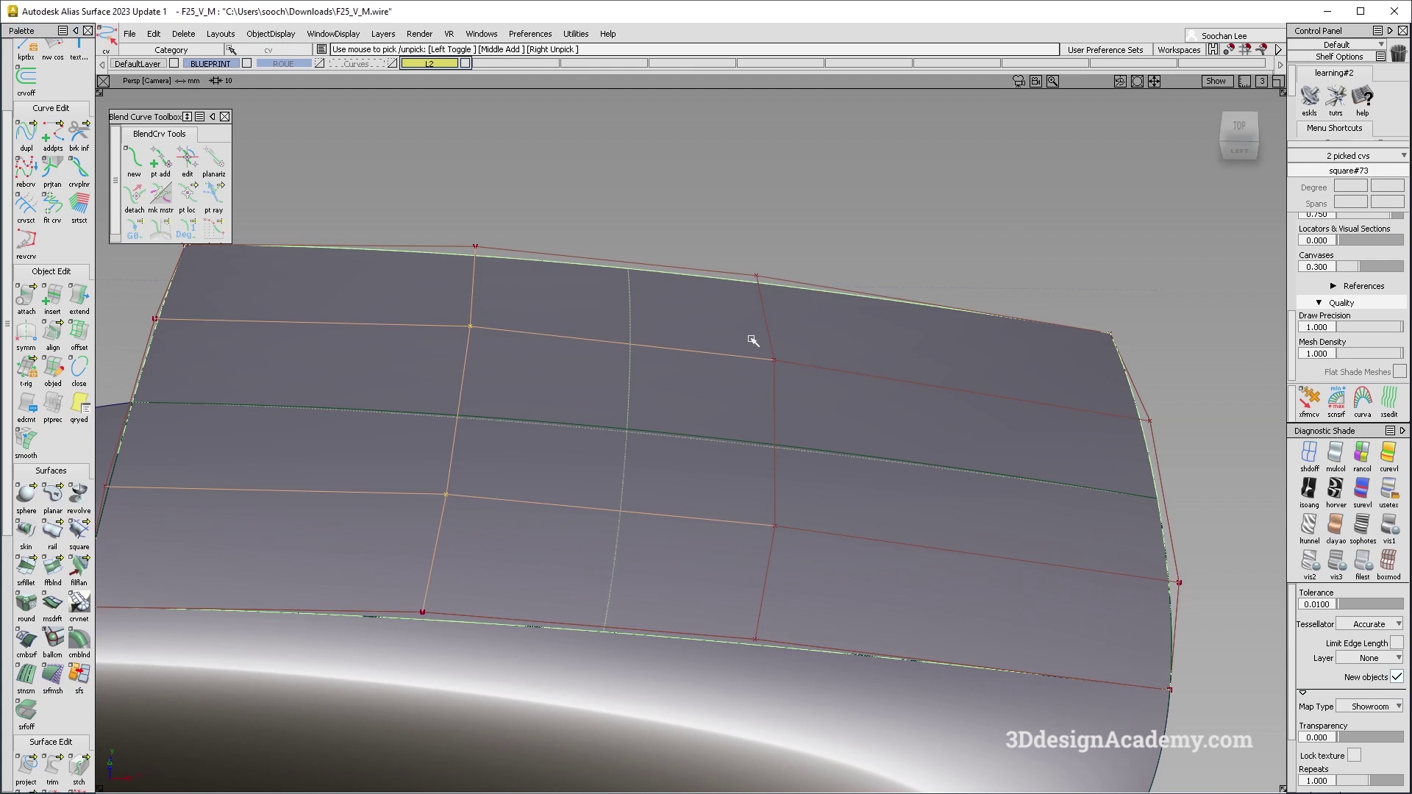
pyautogui.press('Return')
pyautogui.moveTo(875, 504); pyautogui.dragTo(877, 499, button='right')
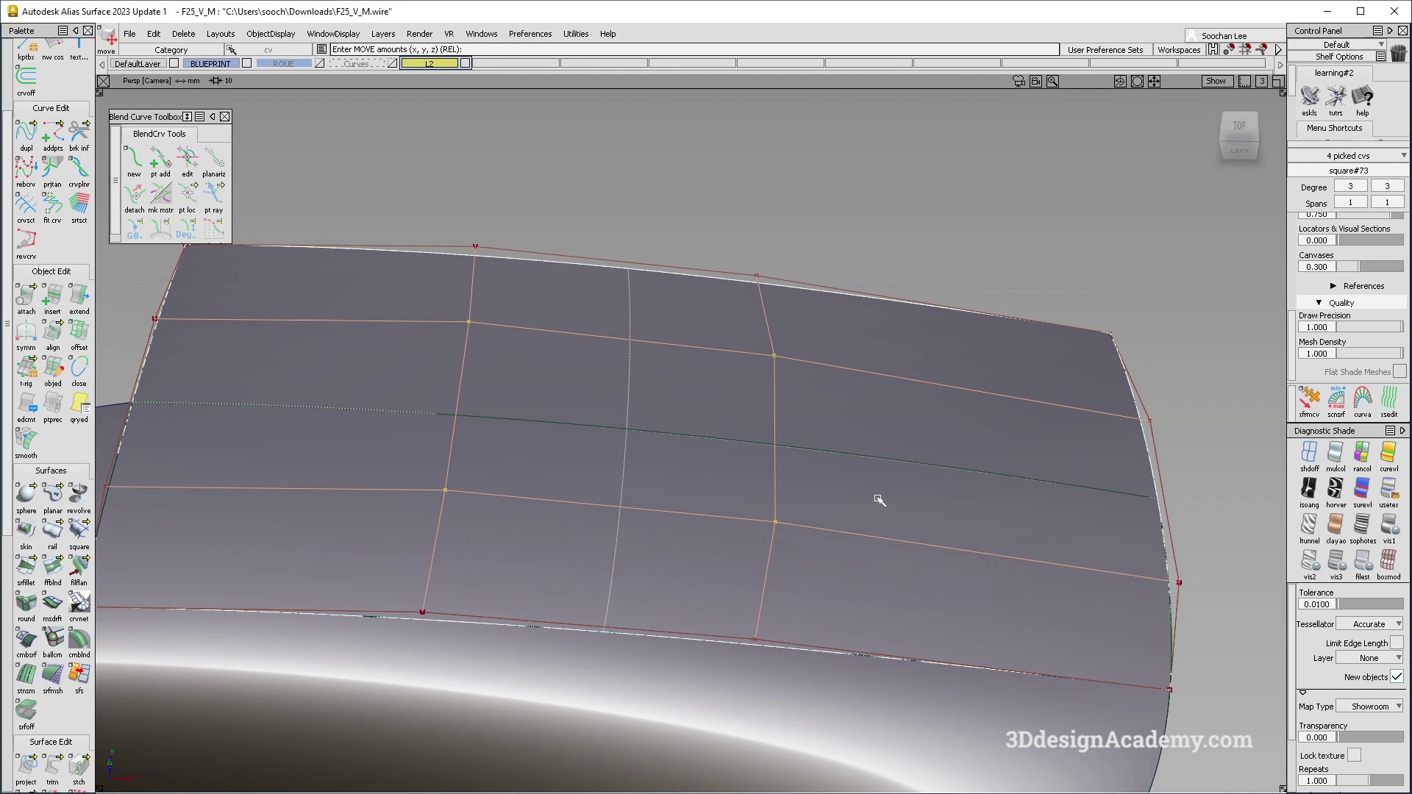
pyautogui.hotkey('ctrl', 'z')
# Delete the full-width Square surface from the roof, leaving its boundary curves
pyautogui.keyDown('alt'); pyautogui.keyDown('shift'); pyautogui.moveTo(717, 523); pyautogui.dragTo(738, 495); pyautogui.keyUp('shift'); pyautogui.keyUp('alt')
pyautogui.keyDown('ctrl'); pyautogui.keyDown('shift'); pyautogui.moveTo(867, 324); pyautogui.dragTo(780, 405); pyautogui.keyUp('shift'); pyautogui.keyUp('ctrl')
pyautogui.click(781, 395)
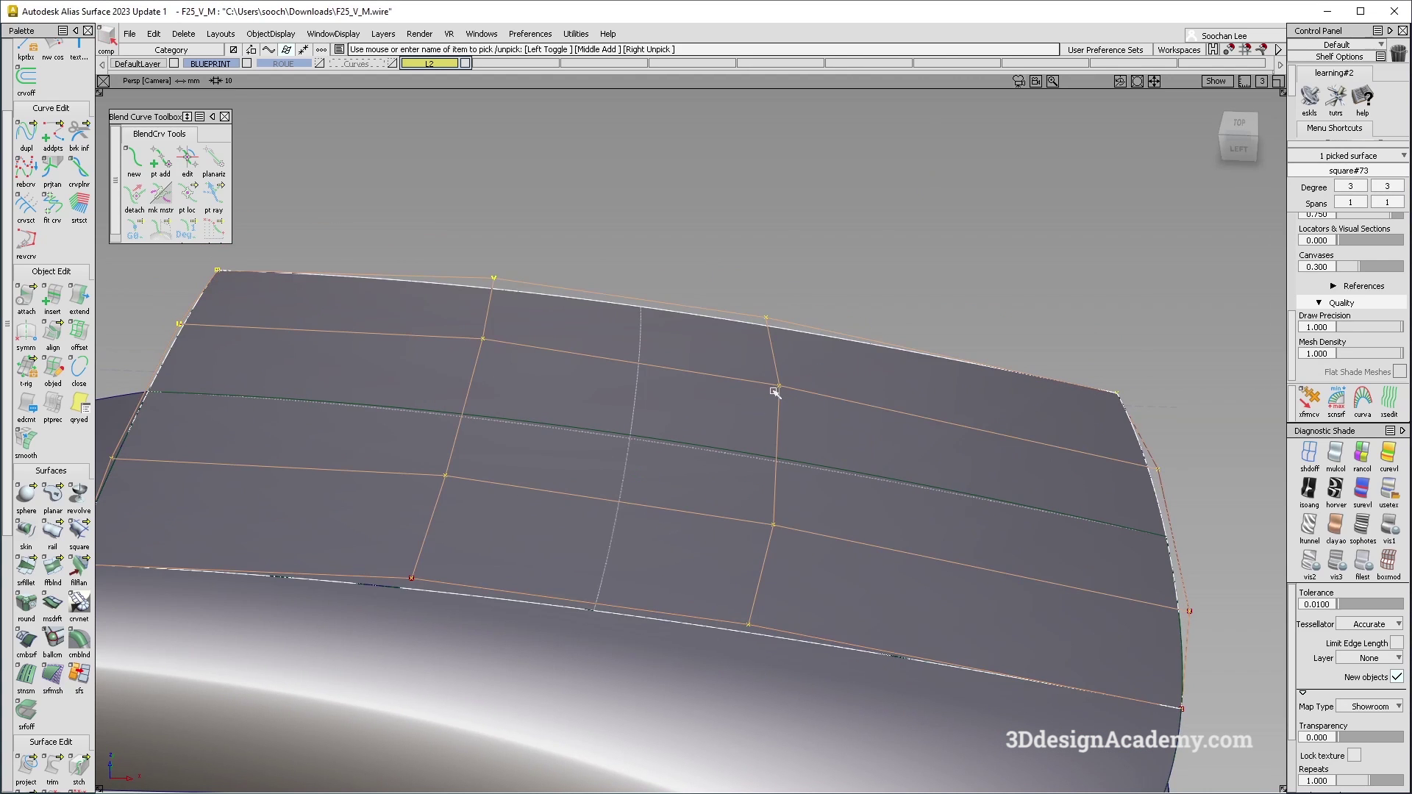
pyautogui.press('Delete')
pyautogui.press('Return')
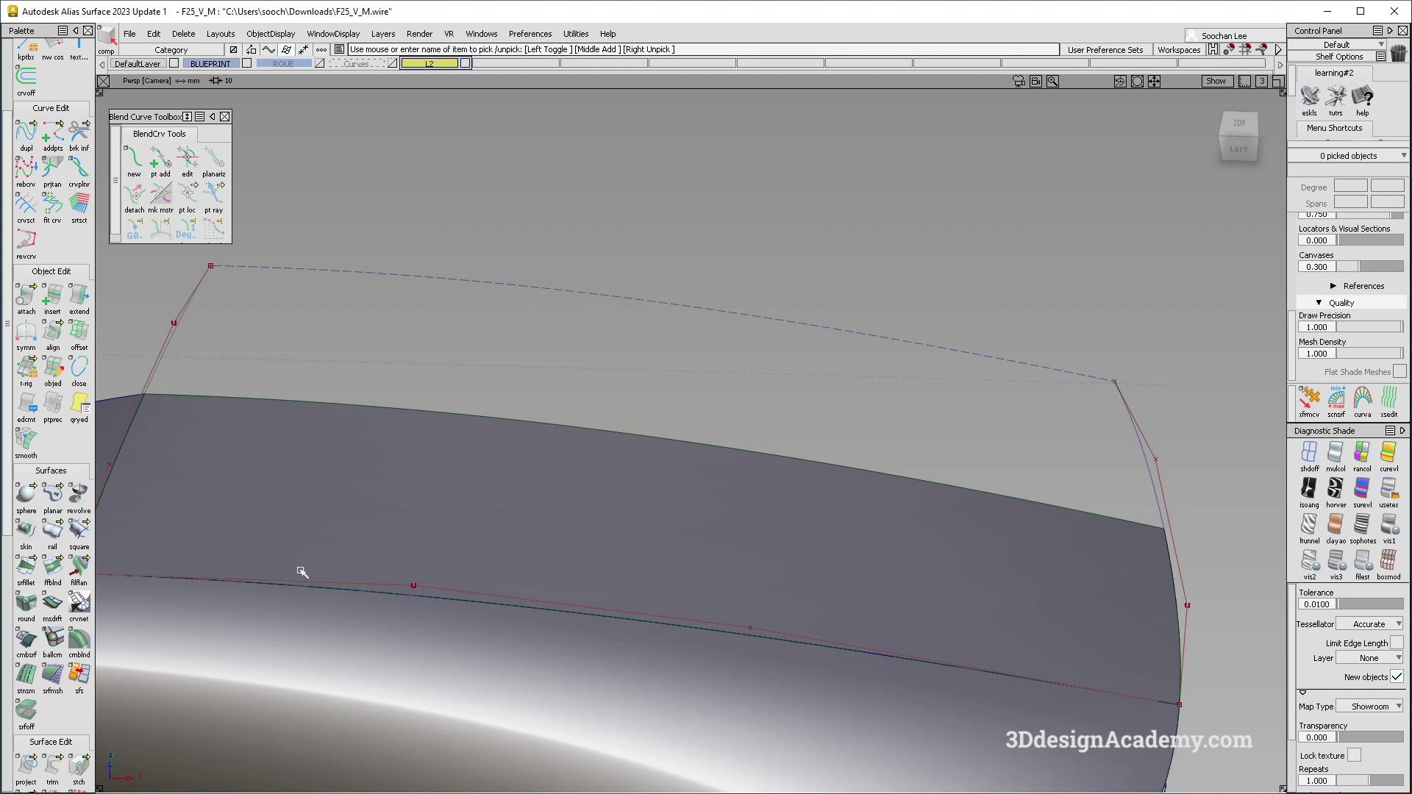
# Duplicate the original roof surface's centreline edge as a curve, and delete the copy
pyautogui.click(26, 133)
pyautogui.click(692, 447)
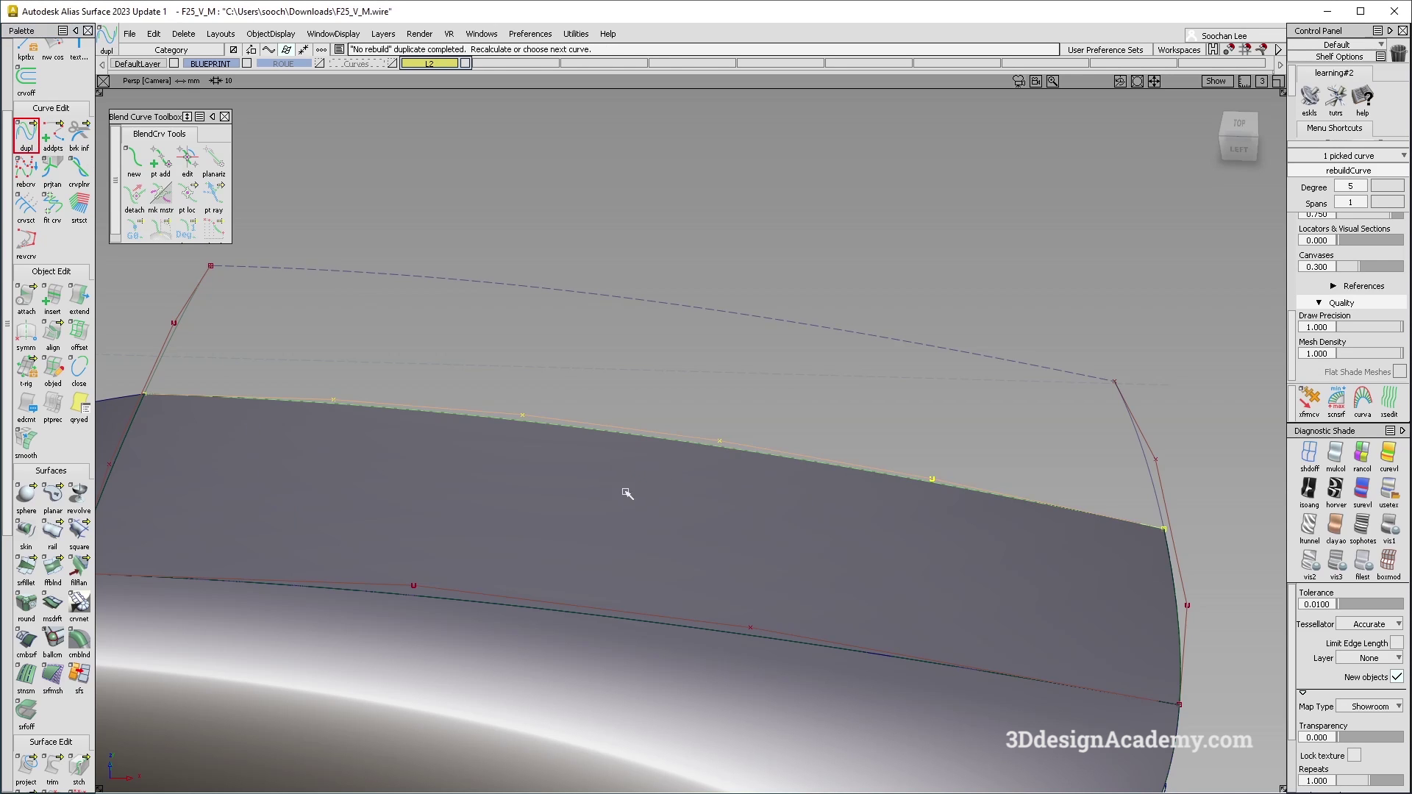
pyautogui.keyDown('alt'); pyautogui.keyDown('shift'); pyautogui.moveTo(660, 475); pyautogui.dragTo(679, 509); pyautogui.keyUp('shift'); pyautogui.keyUp('alt')
pyautogui.press('Delete')
pyautogui.press('Return')
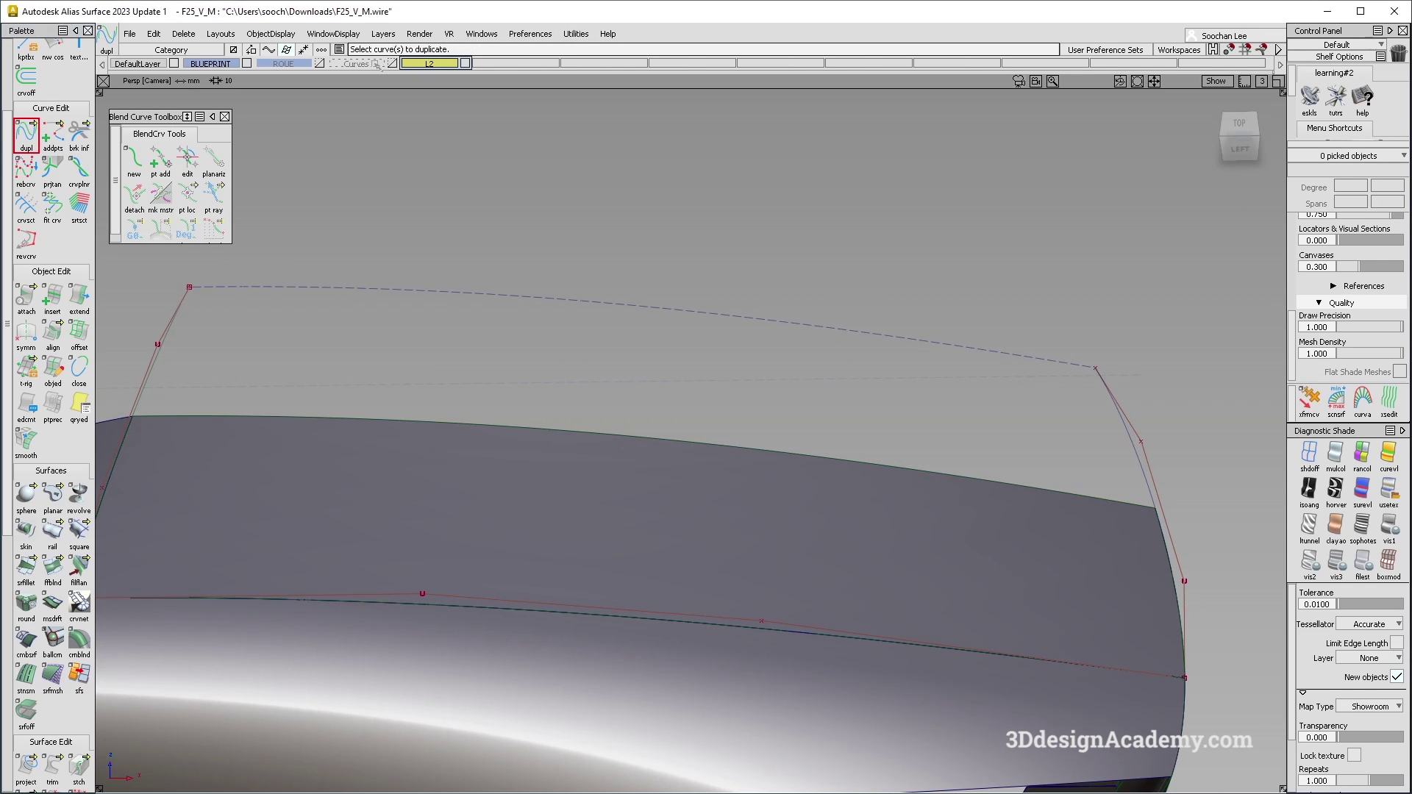
# Show the Curves layer and assign the roof's centreline curve to DefaultLayer
pyautogui.click(393, 64)
pyautogui.keyDown('ctrl'); pyautogui.keyDown('shift'); pyautogui.moveTo(589, 344); pyautogui.dragTo(592, 397); pyautogui.keyUp('shift'); pyautogui.keyUp('ctrl')
pyautogui.keyDown('ctrl'); pyautogui.keyDown('shift'); pyautogui.moveTo(589, 445); pyautogui.dragTo(599, 390); pyautogui.keyUp('shift'); pyautogui.keyUp('ctrl')
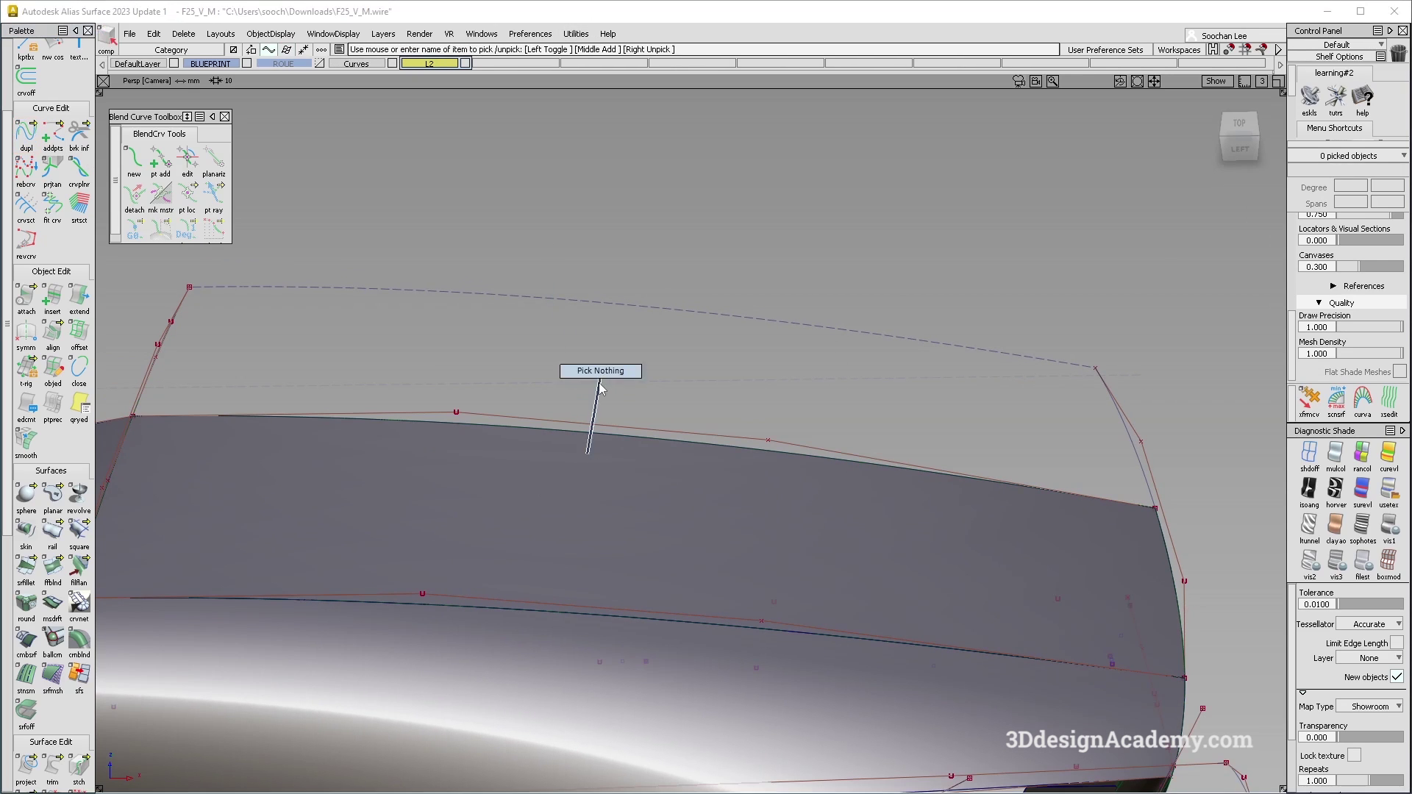
pyautogui.click(611, 427)
pyautogui.moveTo(151, 64); pyautogui.dragTo(153, 76)
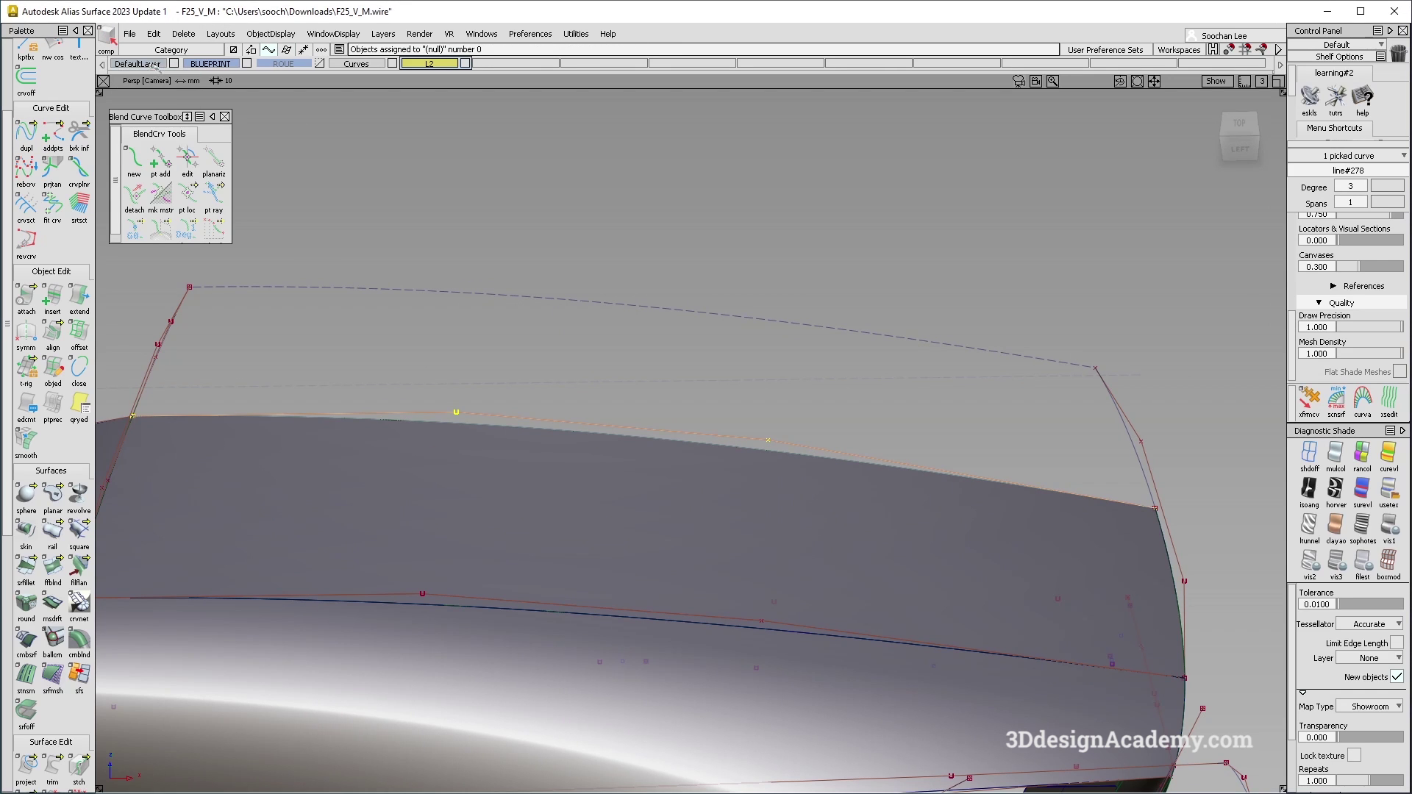
pyautogui.keyDown('alt'); pyautogui.keyDown('shift'); pyautogui.moveTo(592, 285); pyautogui.dragTo(593, 447, button='right'); pyautogui.keyUp('shift'); pyautogui.keyUp('alt')
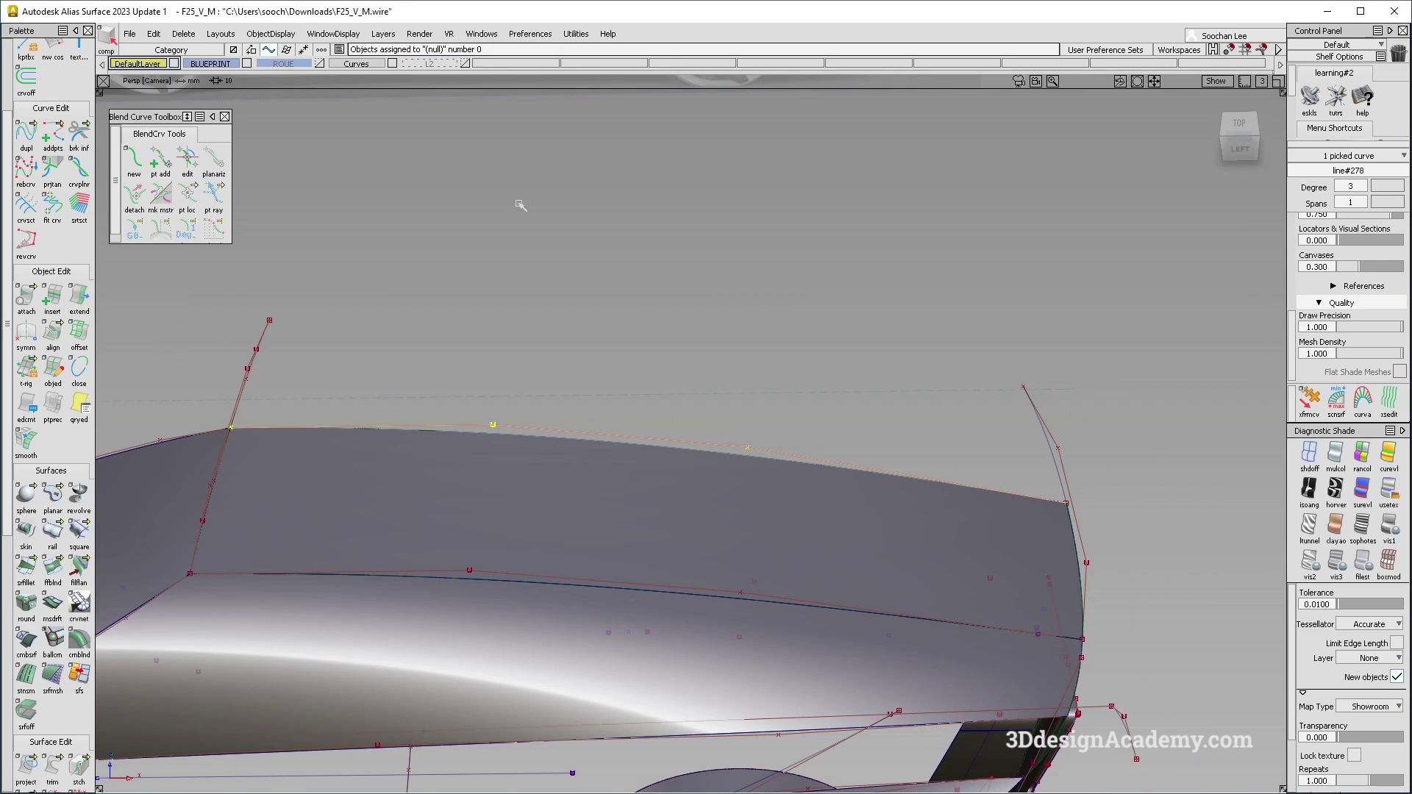
# Isolate the roof's centreline and side curves with Hide Unselected, with layer L2 shown and the Curves layer hidden
pyautogui.moveTo(459, 64); pyautogui.dragTo(470, 146)
pyautogui.keyDown('alt'); pyautogui.keyDown('shift'); pyautogui.moveTo(838, 331); pyautogui.dragTo(515, 367); pyautogui.keyUp('shift'); pyautogui.keyUp('alt')
pyautogui.keyDown('ctrl'); pyautogui.keyDown('shift'); pyautogui.moveTo(272, 274); pyautogui.dragTo(291, 162); pyautogui.keyUp('shift'); pyautogui.keyUp('ctrl')
pyautogui.click(393, 65)
pyautogui.keyDown('alt'); pyautogui.keyDown('shift'); pyautogui.moveTo(450, 364); pyautogui.dragTo(458, 388); pyautogui.keyUp('shift'); pyautogui.keyUp('alt')
pyautogui.keyDown('ctrl'); pyautogui.keyDown('shift'); pyautogui.moveTo(480, 288); pyautogui.dragTo(602, 394); pyautogui.keyUp('shift'); pyautogui.keyUp('ctrl')
pyautogui.moveTo(571, 247); pyautogui.dragTo(590, 518)
pyautogui.click(275, 34)
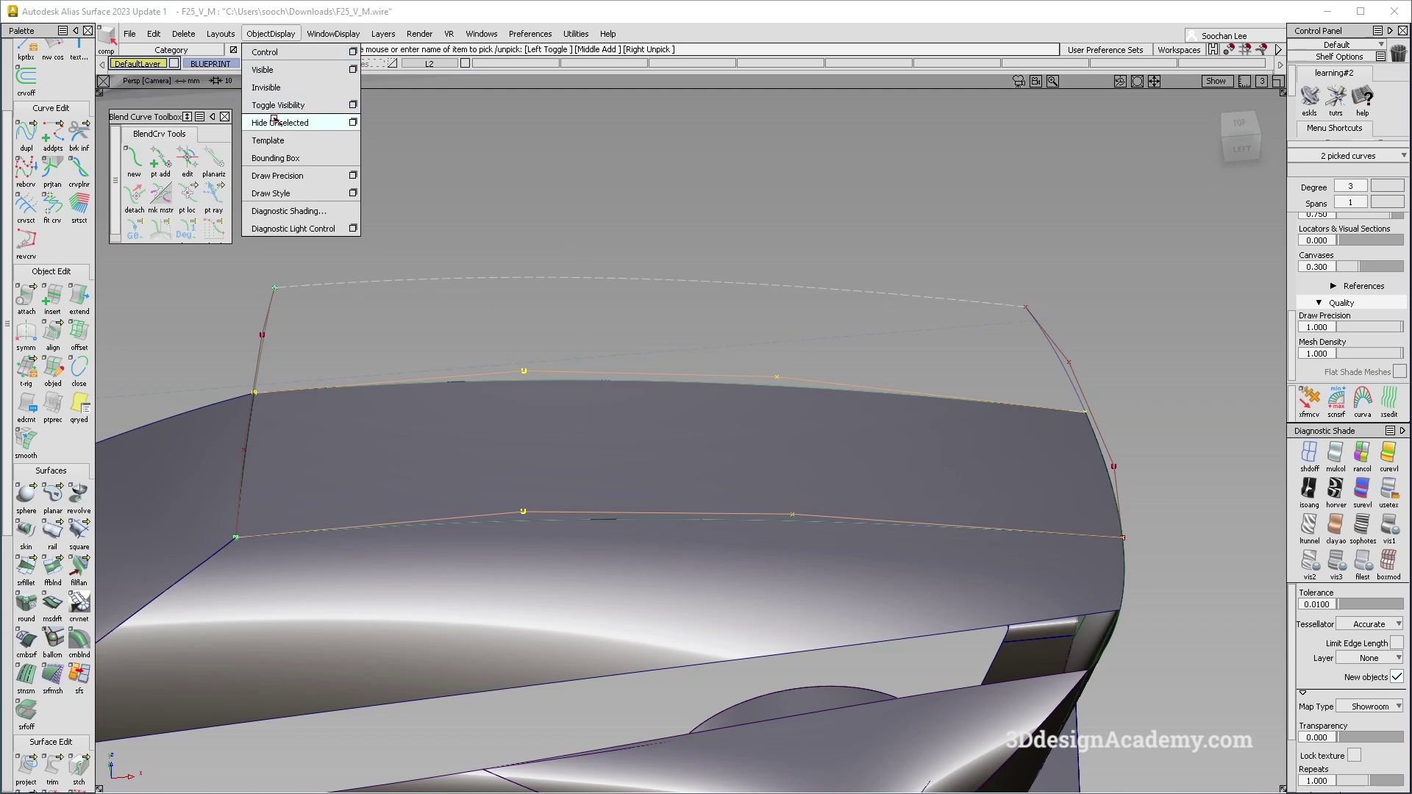
pyautogui.click(277, 116)
# Skin a full-width roof surface through the side curve, the centreline curve and the mirrored side curve
pyautogui.click(27, 529)
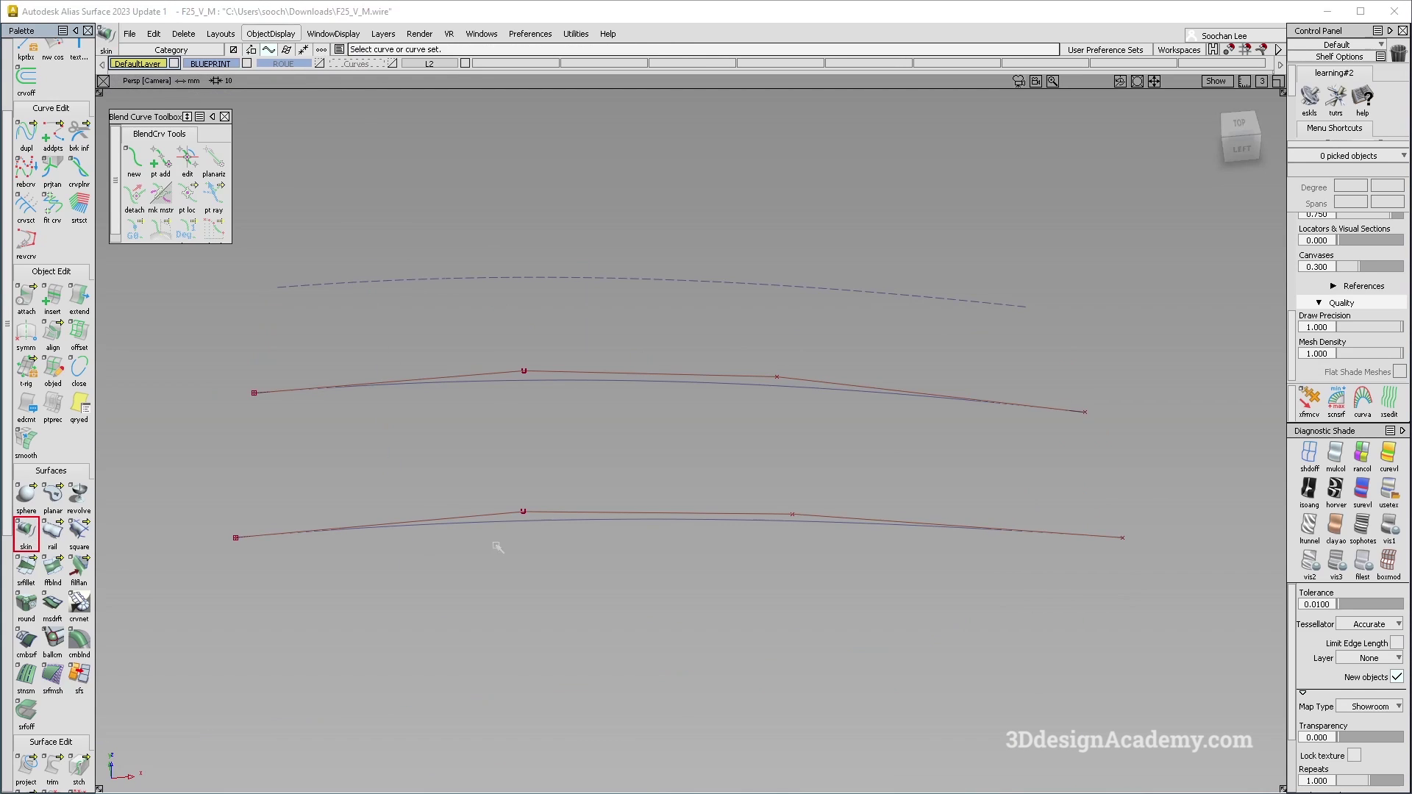
pyautogui.click(497, 519)
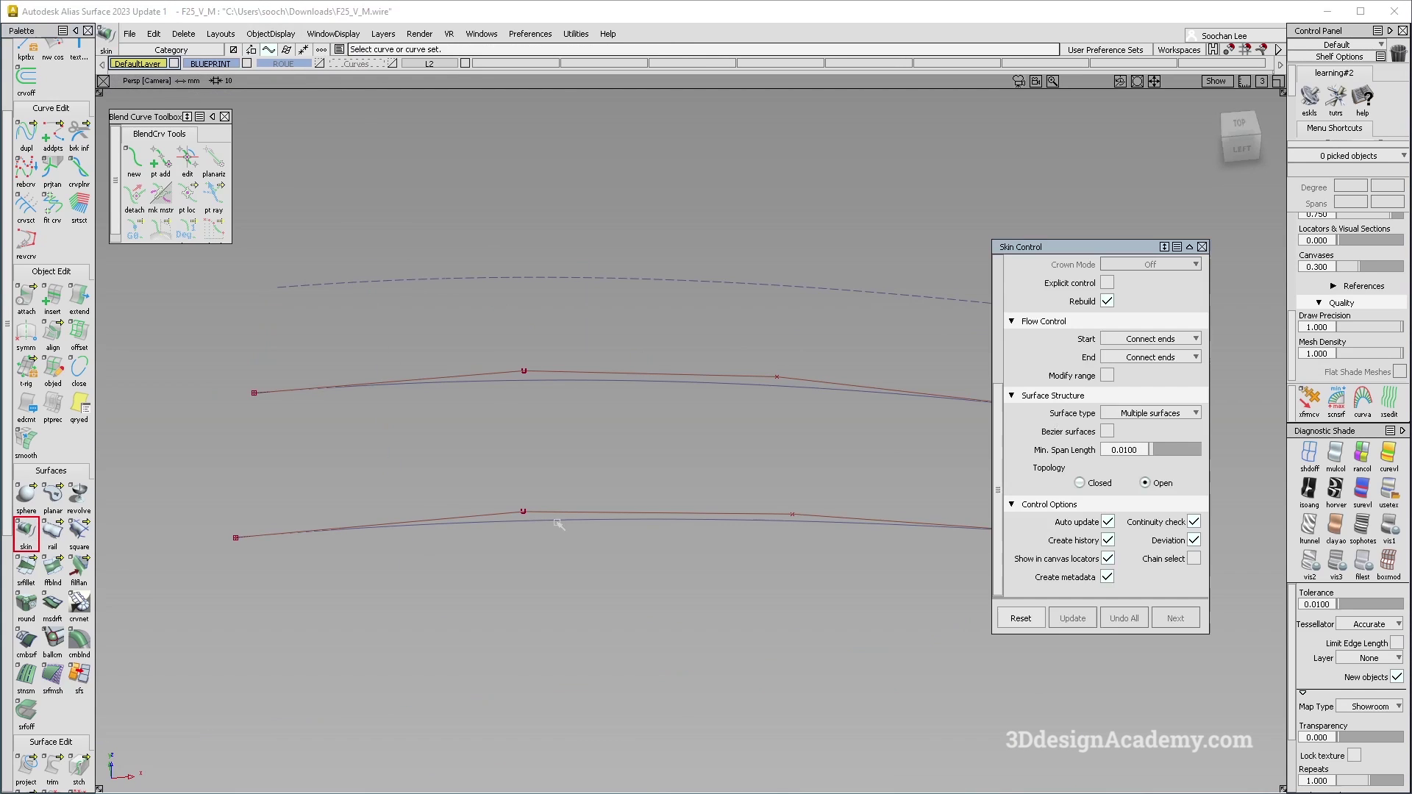
pyautogui.click(649, 383)
pyautogui.click(694, 285)
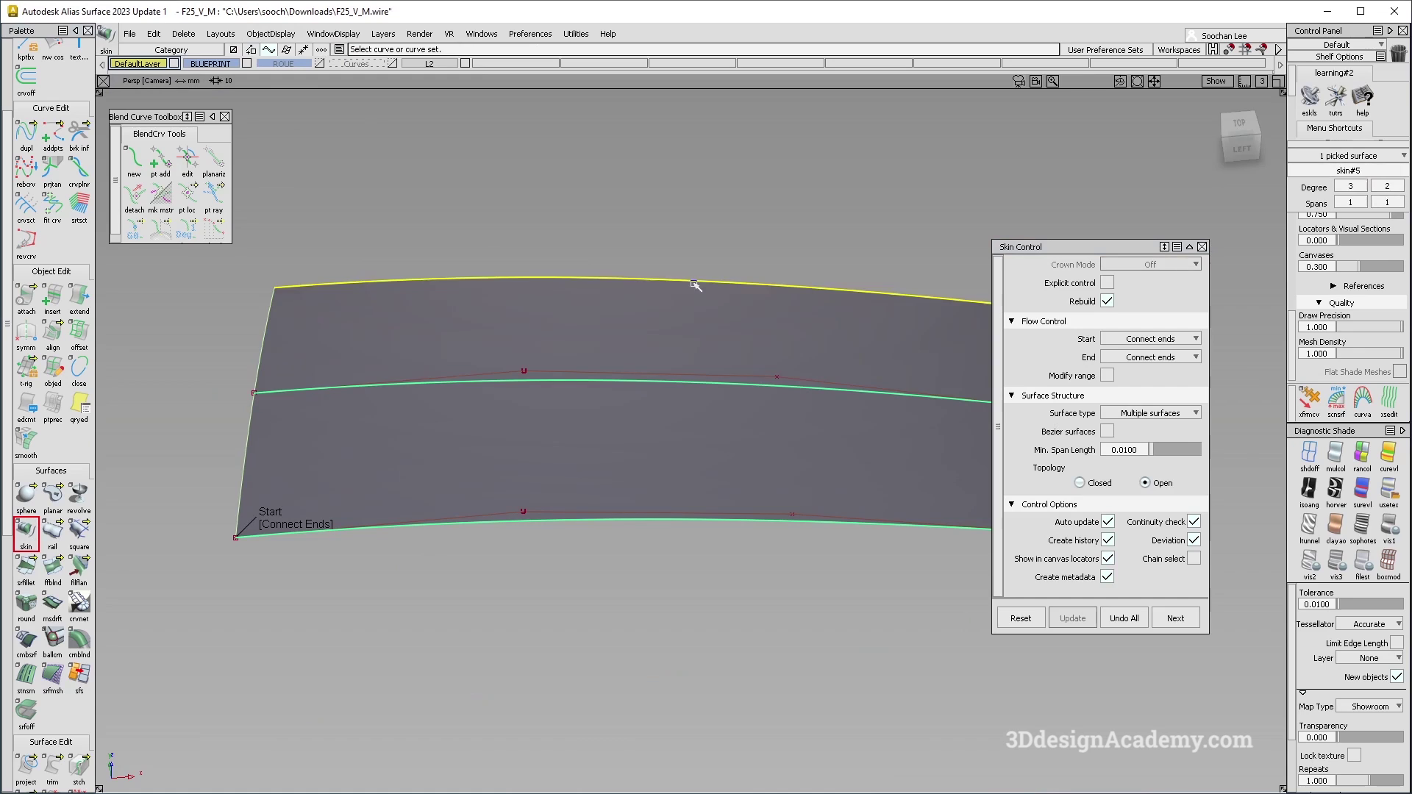
pyautogui.keyDown('alt'); pyautogui.keyDown('shift'); pyautogui.moveTo(615, 434); pyautogui.dragTo(709, 473); pyautogui.keyUp('shift'); pyautogui.keyUp('alt')
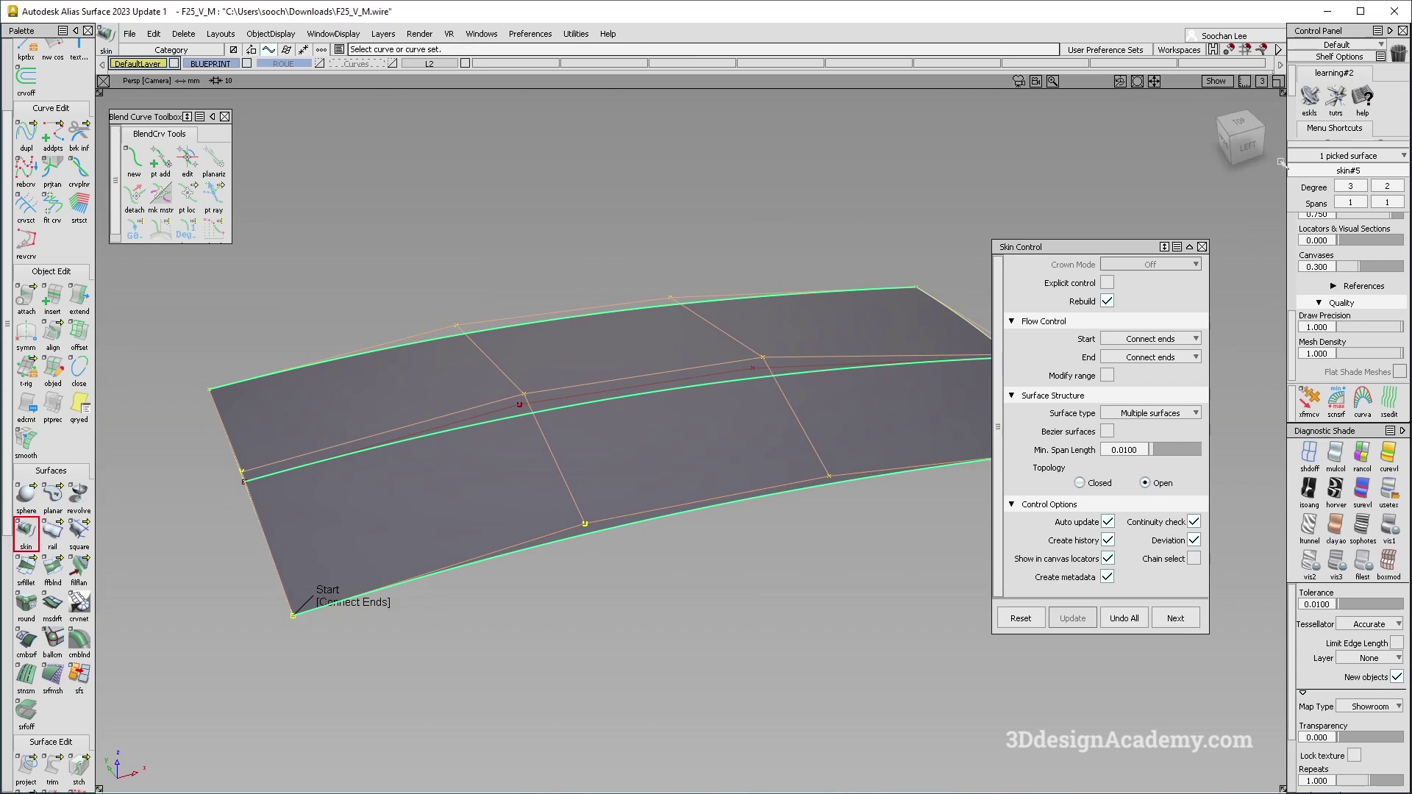
pyautogui.click(1254, 145)
pyautogui.keyDown('alt'); pyautogui.keyDown('shift'); pyautogui.moveTo(698, 419); pyautogui.dragTo(512, 459); pyautogui.keyUp('shift'); pyautogui.keyUp('alt')
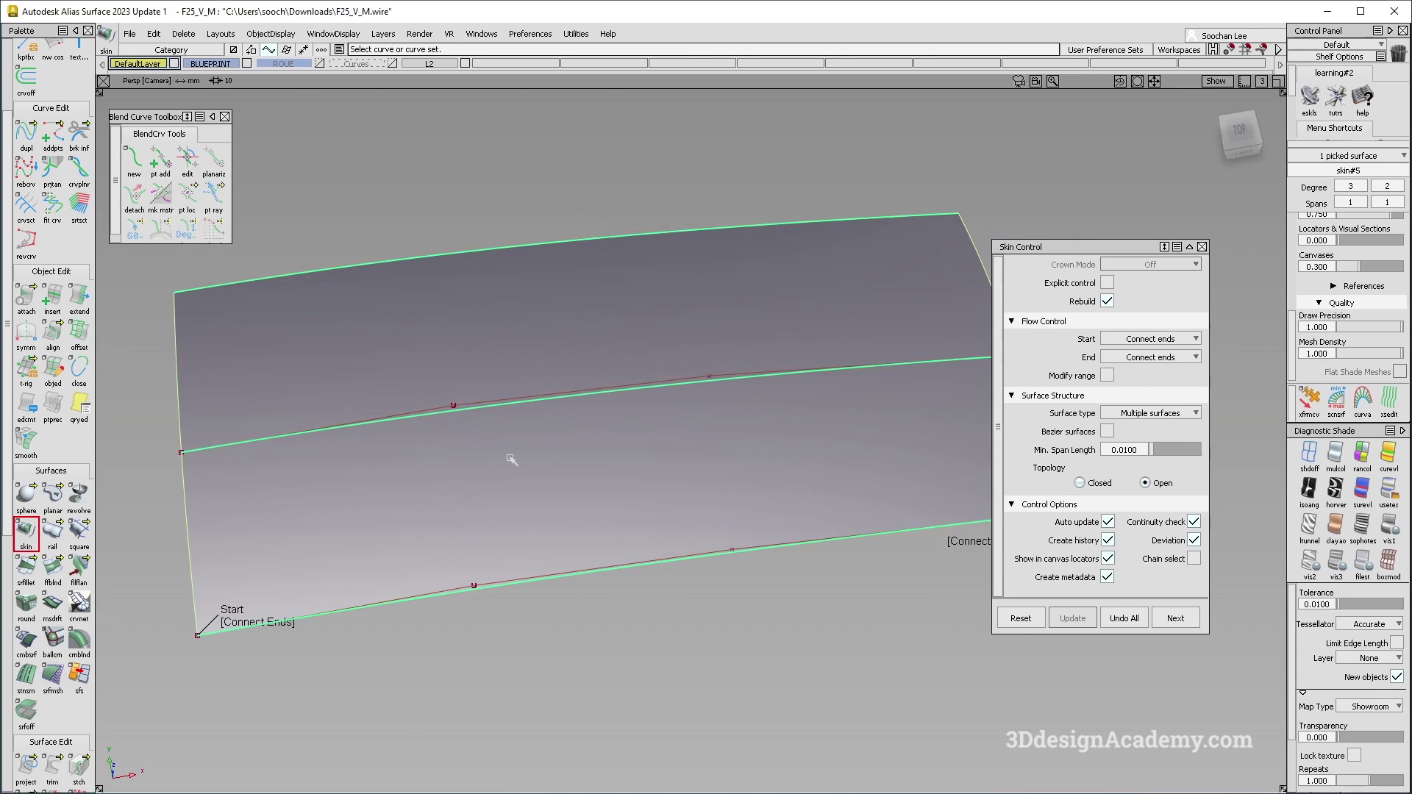
pyautogui.click(1176, 619)
# Project the centreline curve onto the skinned roof surface along the view direction
pyautogui.click(27, 768)
pyautogui.click(618, 422)
pyautogui.press('space')
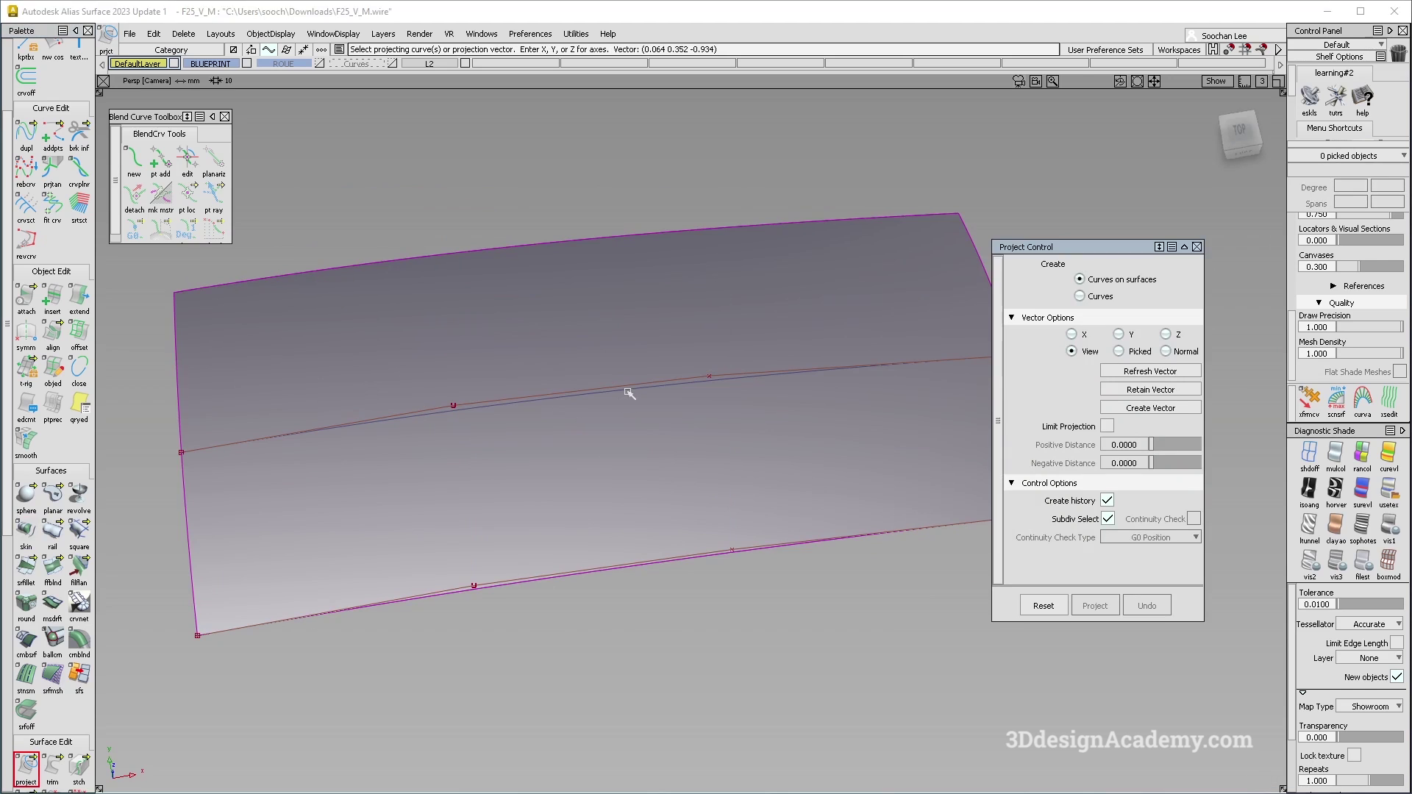
pyautogui.click(631, 397)
pyautogui.keyDown('alt'); pyautogui.keyDown('shift'); pyautogui.moveTo(567, 400); pyautogui.dragTo(506, 430); pyautogui.keyUp('shift'); pyautogui.keyUp('alt')
# Measure the curve-to-curve deviation between the roof's centreline curve and its projection on the skin surface
pyautogui.click(108, 35)
pyautogui.scroll(-5, 45, 588)
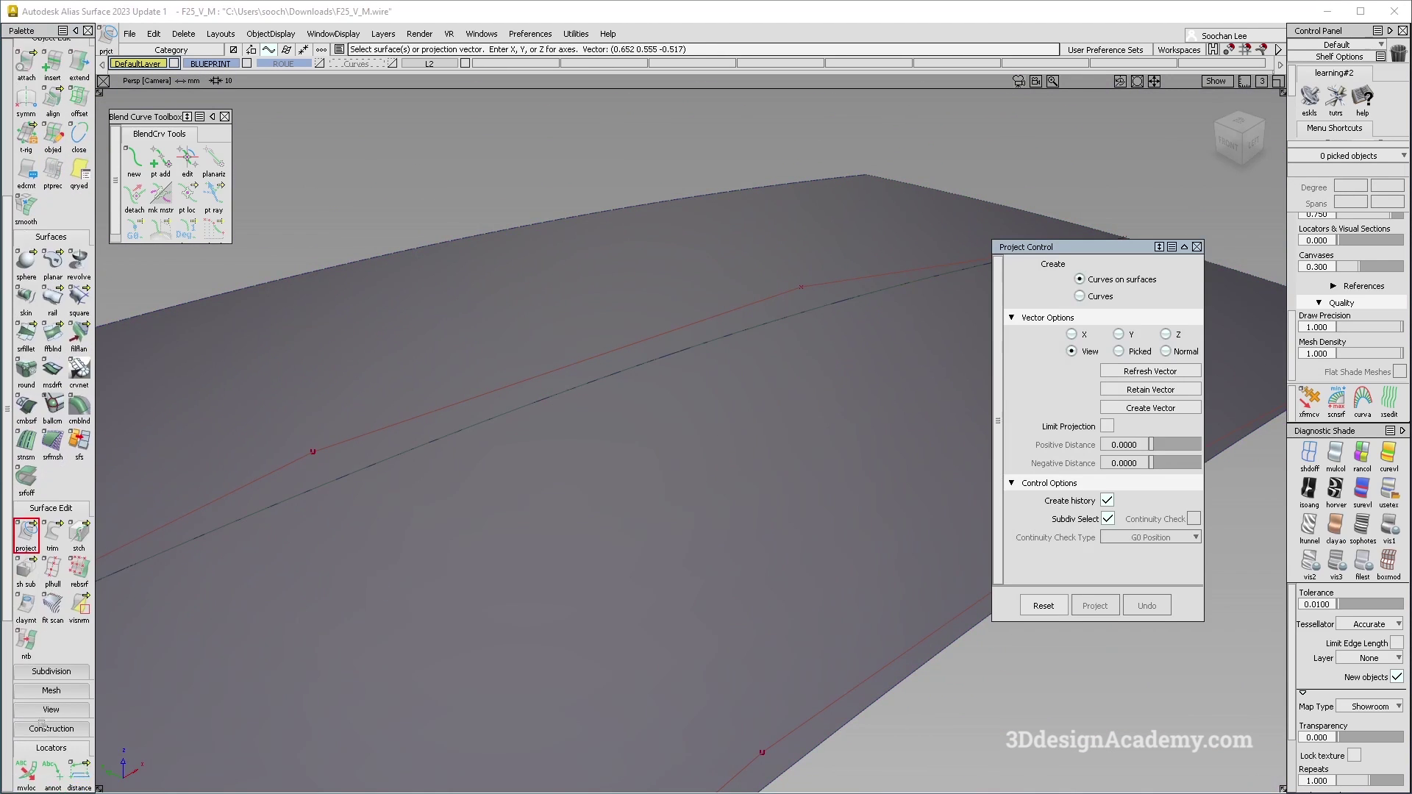
pyautogui.moveTo(29, 710); pyautogui.dragTo(66, 710)
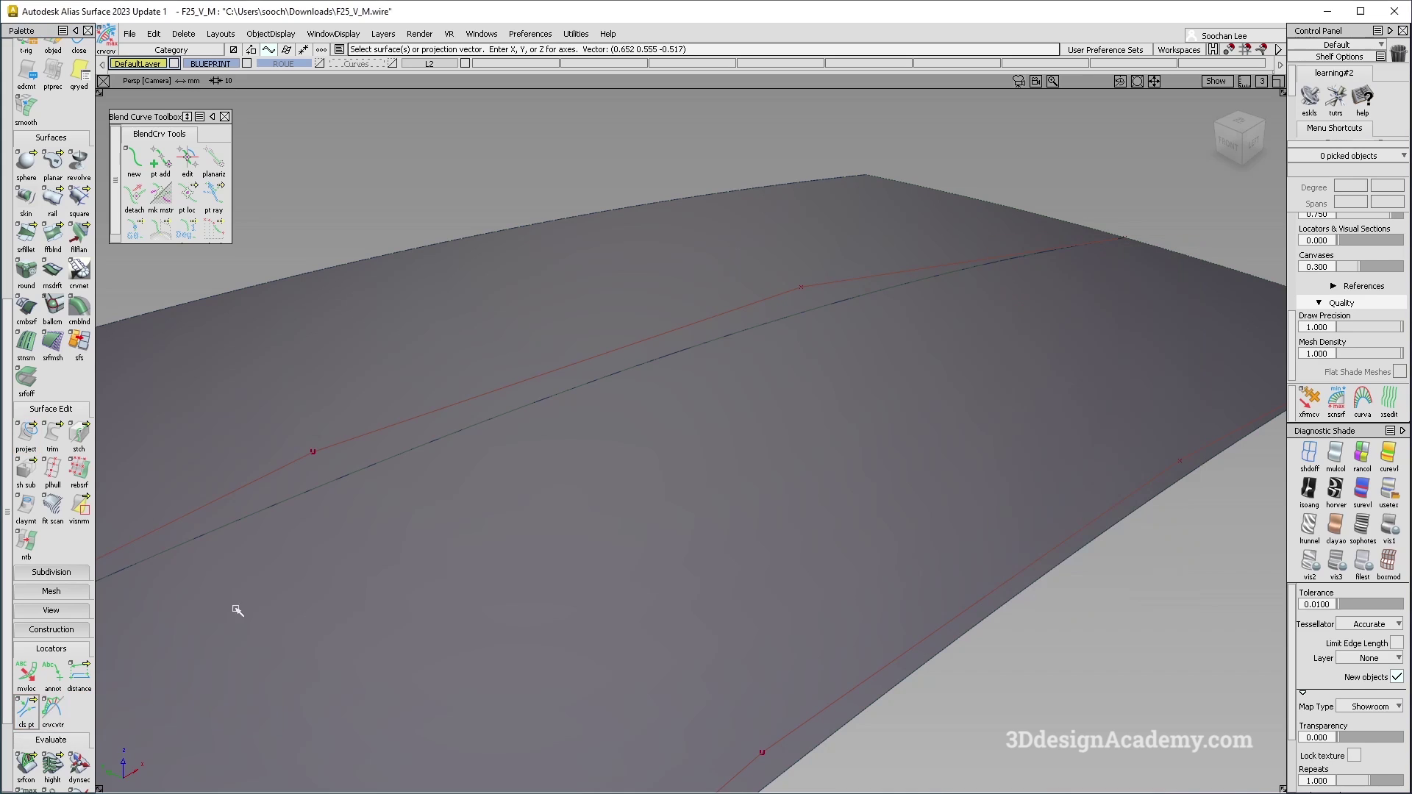
pyautogui.click(517, 424)
pyautogui.click(578, 441)
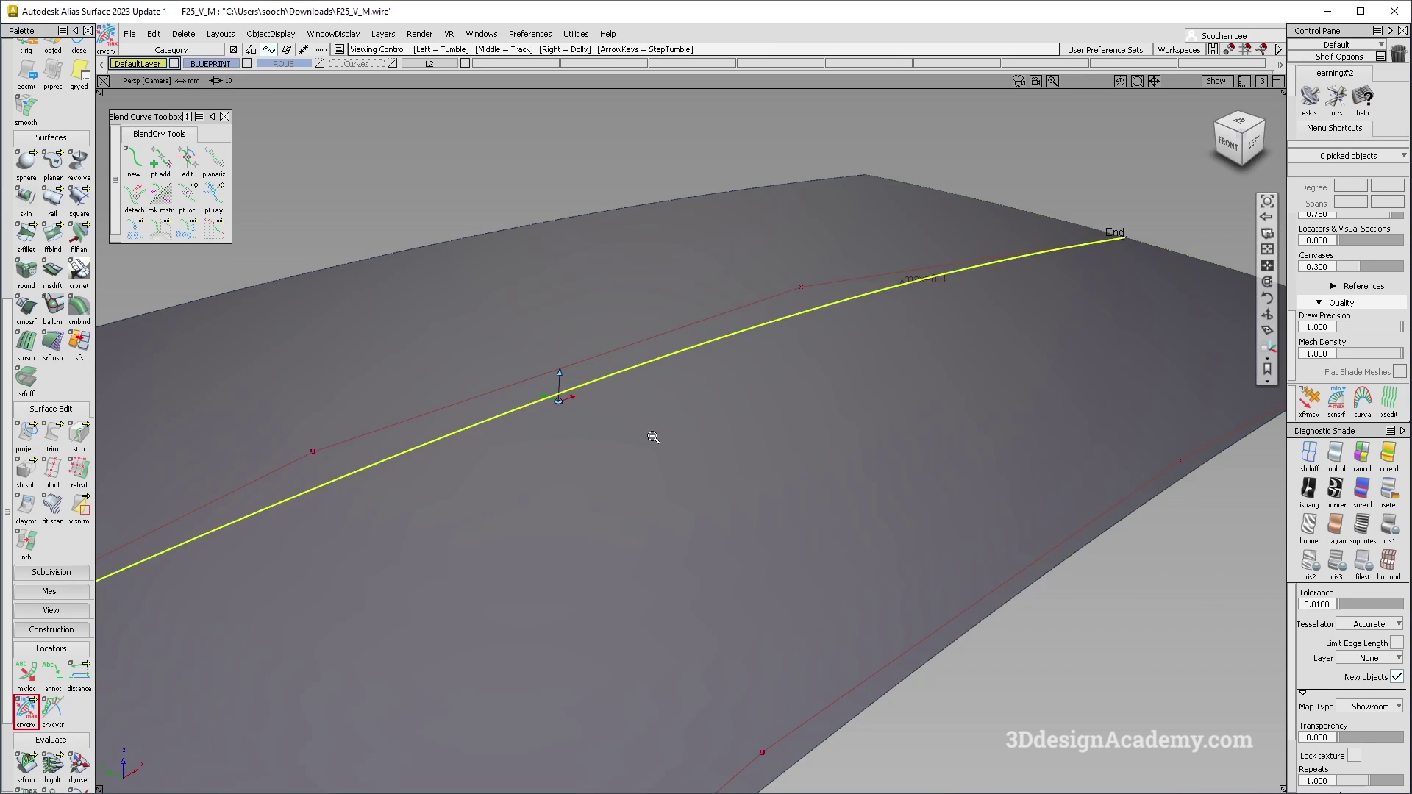
pyautogui.keyDown('alt'); pyautogui.keyDown('shift'); pyautogui.moveTo(694, 409); pyautogui.dragTo(523, 483, button='right'); pyautogui.keyUp('shift'); pyautogui.keyUp('alt')
pyautogui.keyDown('alt'); pyautogui.keyDown('shift'); pyautogui.moveTo(522, 482); pyautogui.dragTo(559, 565); pyautogui.keyUp('shift'); pyautogui.keyUp('alt')
# Check the skinned roof from above and make all hidden objects visible again
pyautogui.click(108, 35)
pyautogui.keyDown('alt'); pyautogui.keyDown('shift'); pyautogui.moveTo(448, 471); pyautogui.dragTo(479, 403); pyautogui.keyUp('shift'); pyautogui.keyUp('alt')
pyautogui.keyDown('ctrl'); pyautogui.keyDown('shift'); pyautogui.moveTo(591, 351); pyautogui.dragTo(487, 432); pyautogui.keyUp('shift'); pyautogui.keyUp('ctrl')
pyautogui.click(456, 338)
pyautogui.keyDown('alt'); pyautogui.keyDown('shift'); pyautogui.moveTo(456, 316); pyautogui.dragTo(456, 347); pyautogui.keyUp('shift'); pyautogui.keyUp('alt')
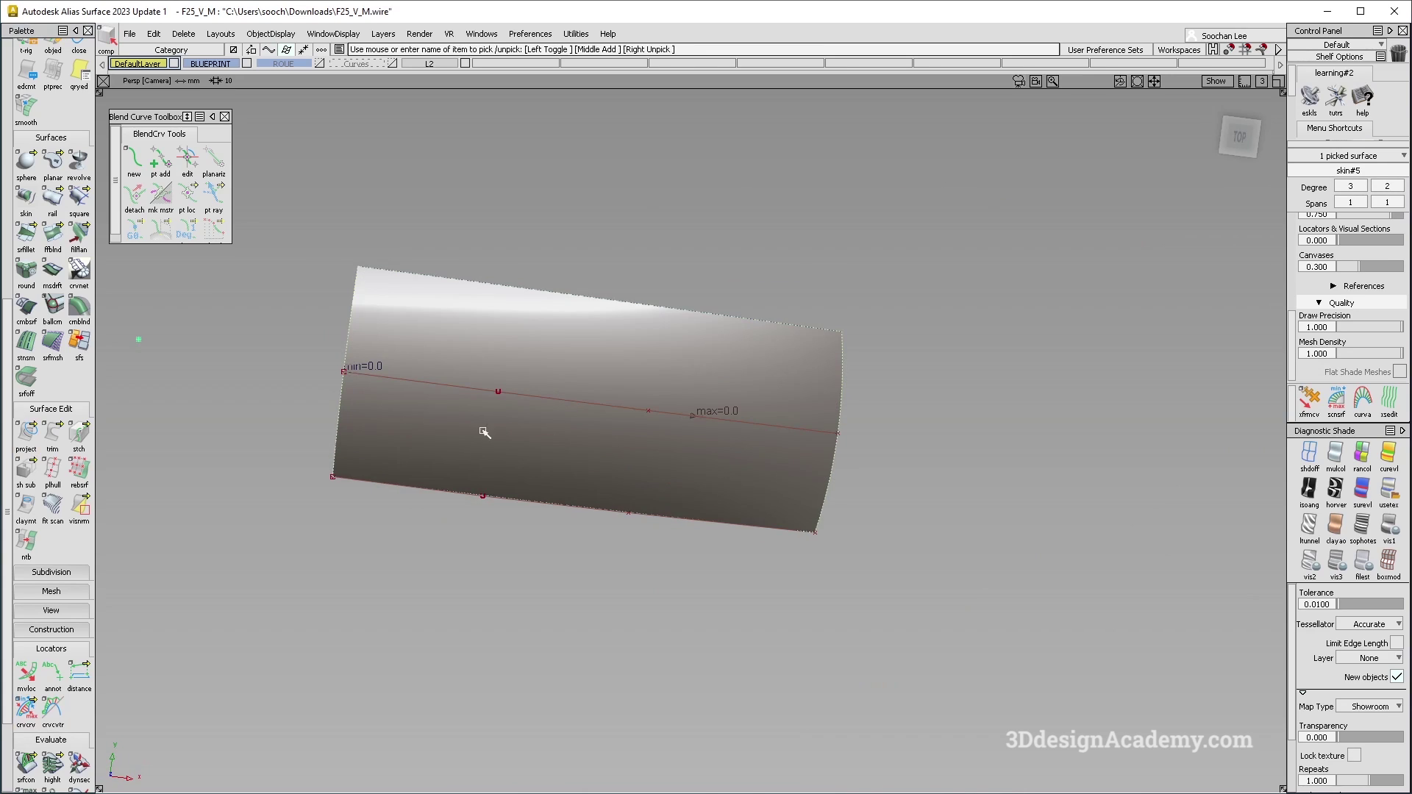
pyautogui.keyDown('alt'); pyautogui.keyDown('shift'); pyautogui.moveTo(484, 432); pyautogui.dragTo(485, 412); pyautogui.keyUp('shift'); pyautogui.keyUp('alt')
pyautogui.keyDown('ctrl'); pyautogui.keyDown('shift'); pyautogui.moveTo(595, 436); pyautogui.dragTo(646, 441); pyautogui.keyUp('shift'); pyautogui.keyUp('ctrl')
pyautogui.click(289, 34)
pyautogui.click(277, 69)
pyautogui.keyDown('alt'); pyautogui.keyDown('shift'); pyautogui.moveTo(375, 367); pyautogui.dragTo(460, 353, button='right'); pyautogui.keyUp('shift'); pyautogui.keyUp('alt')
# Delete the skinned roof's construction history and raise its crosswise degree to 3
pyautogui.keyDown('alt'); pyautogui.keyDown('shift'); pyautogui.moveTo(460, 353); pyautogui.dragTo(544, 281); pyautogui.keyUp('shift'); pyautogui.keyUp('alt')
pyautogui.keyDown('ctrl'); pyautogui.keyDown('shift'); pyautogui.moveTo(544, 281); pyautogui.dragTo(442, 404); pyautogui.keyUp('shift'); pyautogui.keyUp('ctrl')
pyautogui.click(394, 315)
pyautogui.click(184, 34)
pyautogui.click(209, 71)
pyautogui.click(625, 478)
pyautogui.click(1399, 187)
pyautogui.click(1392, 271)
pyautogui.keyDown('alt'); pyautogui.keyDown('shift'); pyautogui.moveTo(652, 404); pyautogui.dragTo(409, 403); pyautogui.keyUp('shift'); pyautogui.keyUp('alt')
pyautogui.click(309, 309)
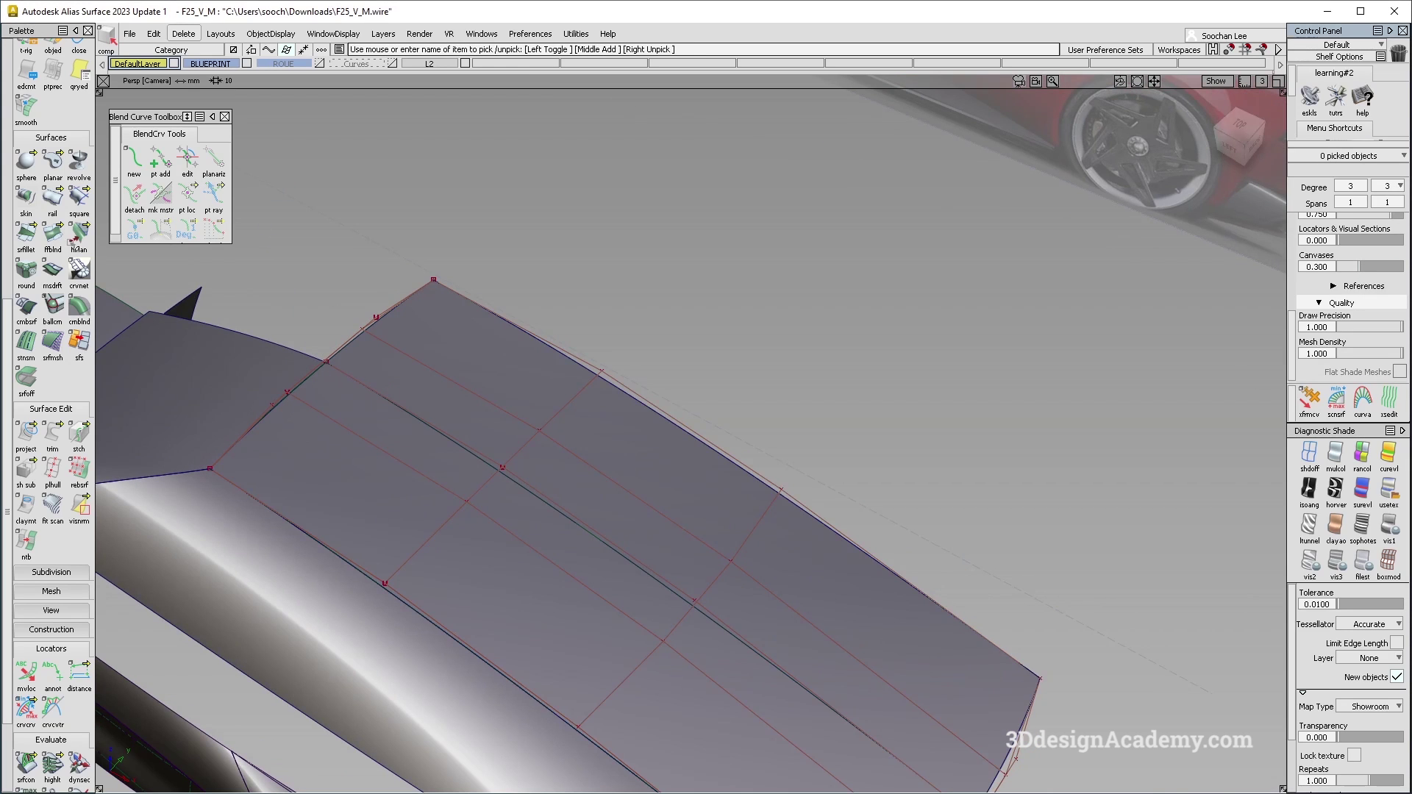
# Align the roof's front edge to the front curve with G0 continuity and a position influence of 1.0
pyautogui.scroll(2, 67, 134)
pyautogui.doubleClick(53, 78)
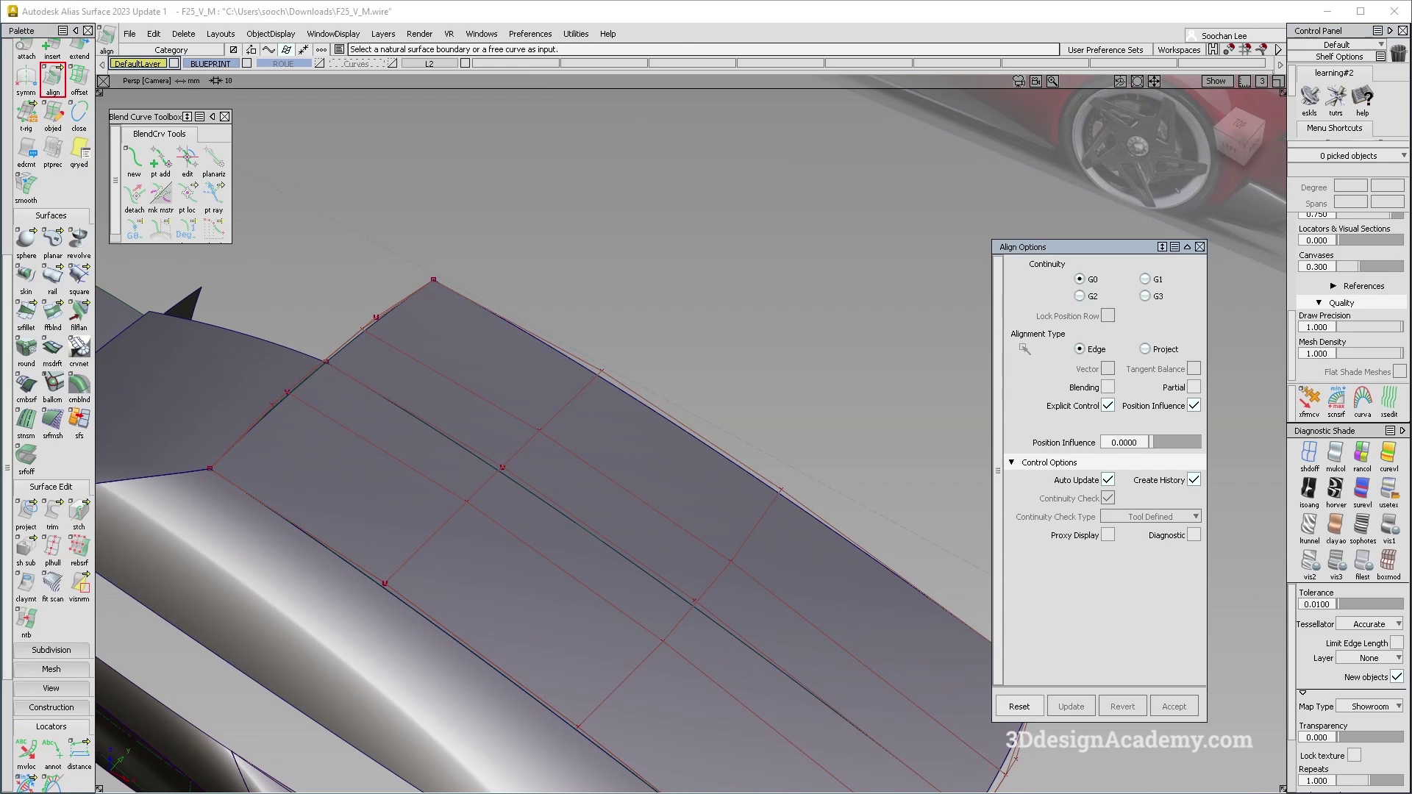
pyautogui.click(375, 332)
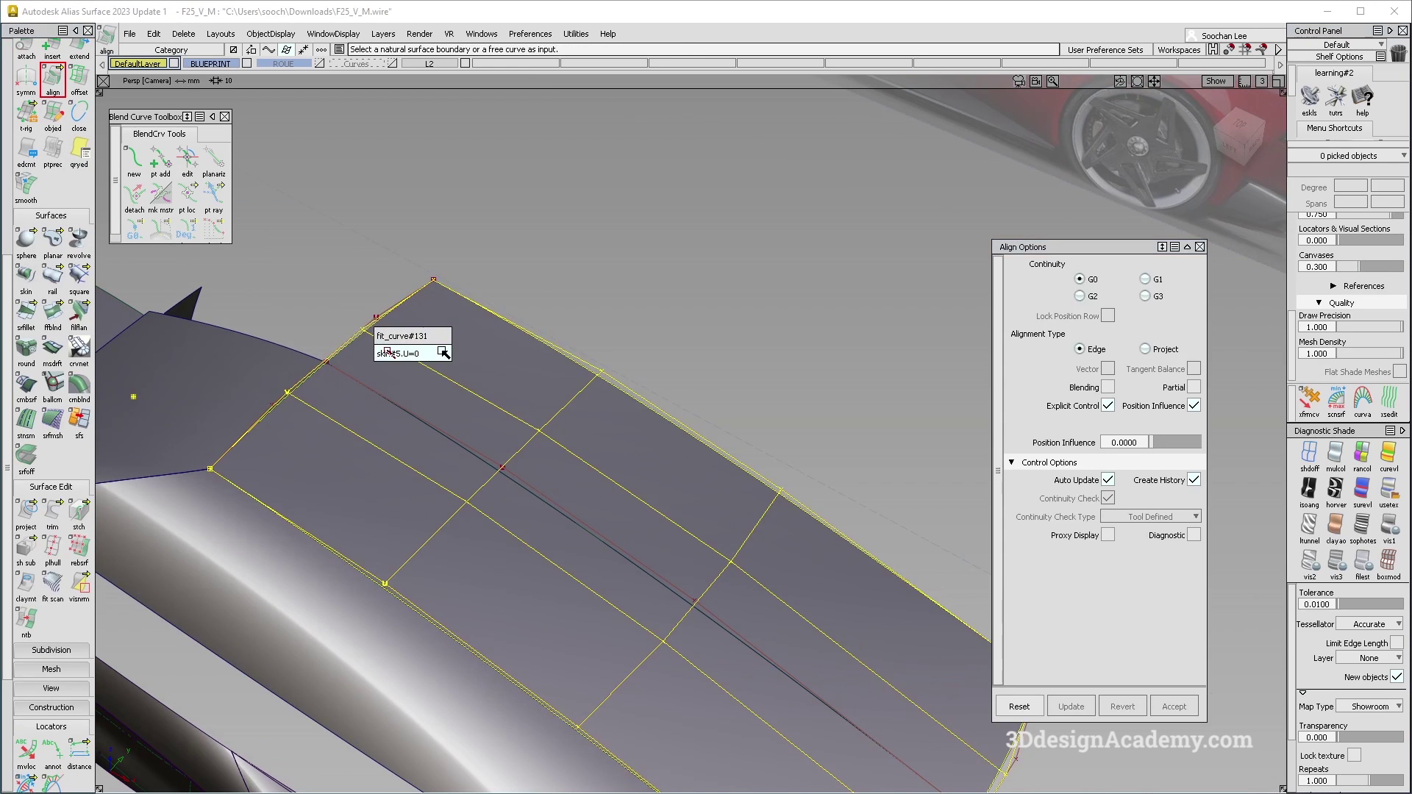
pyautogui.click(441, 352)
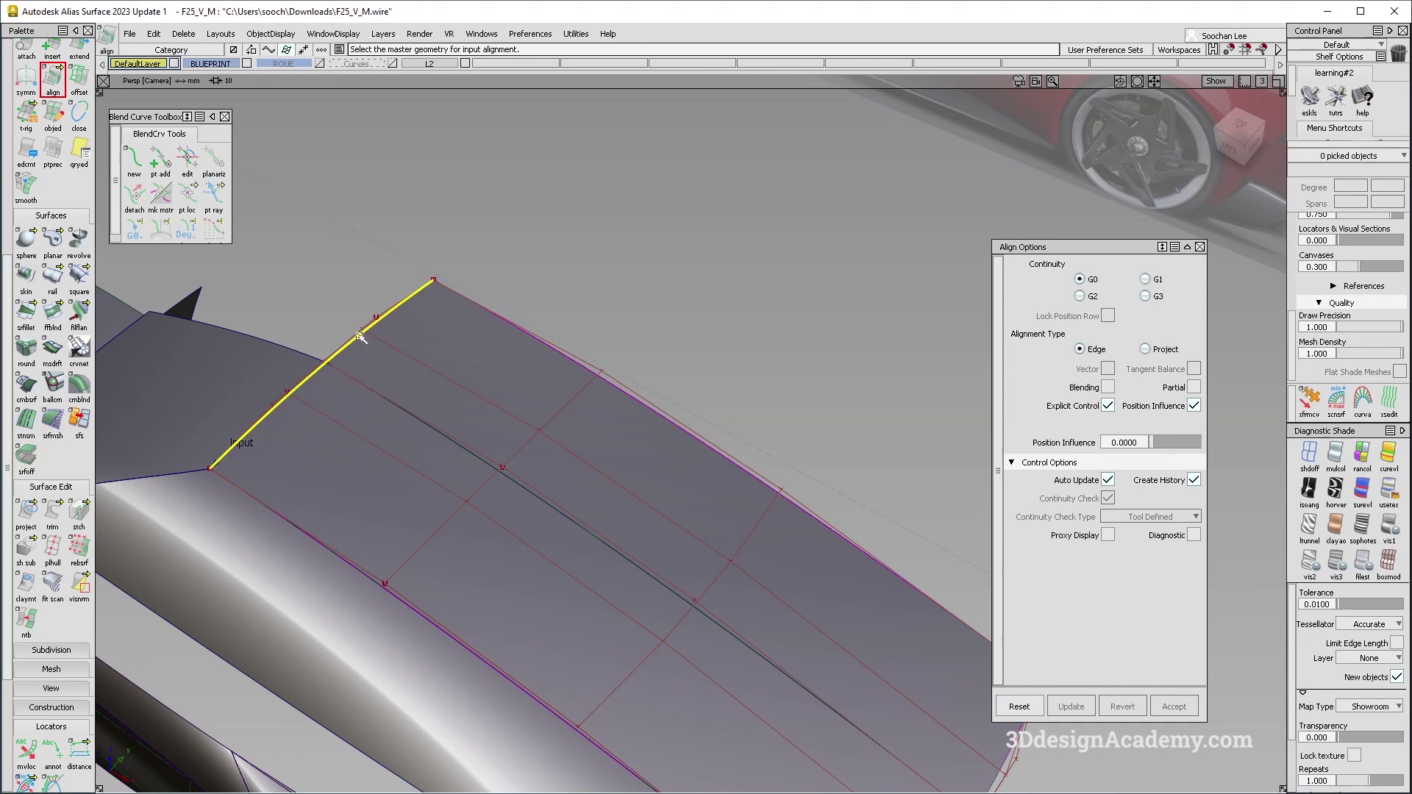
pyautogui.keyDown('alt'); pyautogui.keyDown('shift'); pyautogui.moveTo(378, 372); pyautogui.dragTo(581, 434); pyautogui.keyUp('shift'); pyautogui.keyUp('alt')
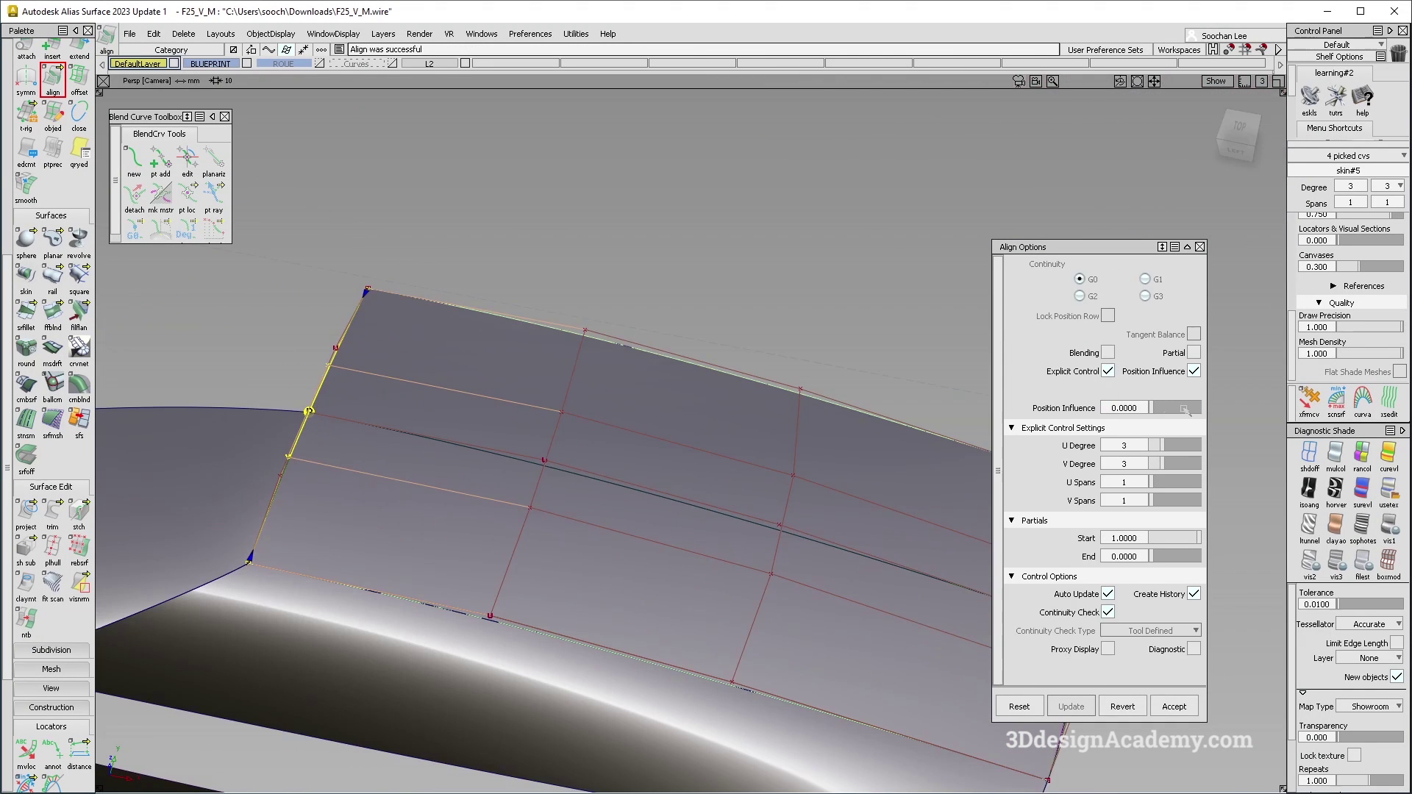
pyautogui.keyDown('alt'); pyautogui.keyDown('shift'); pyautogui.moveTo(753, 444); pyautogui.dragTo(699, 397, button='middle'); pyautogui.keyUp('shift'); pyautogui.keyUp('alt')
pyautogui.moveTo(1153, 408); pyautogui.dragTo(1275, 410)
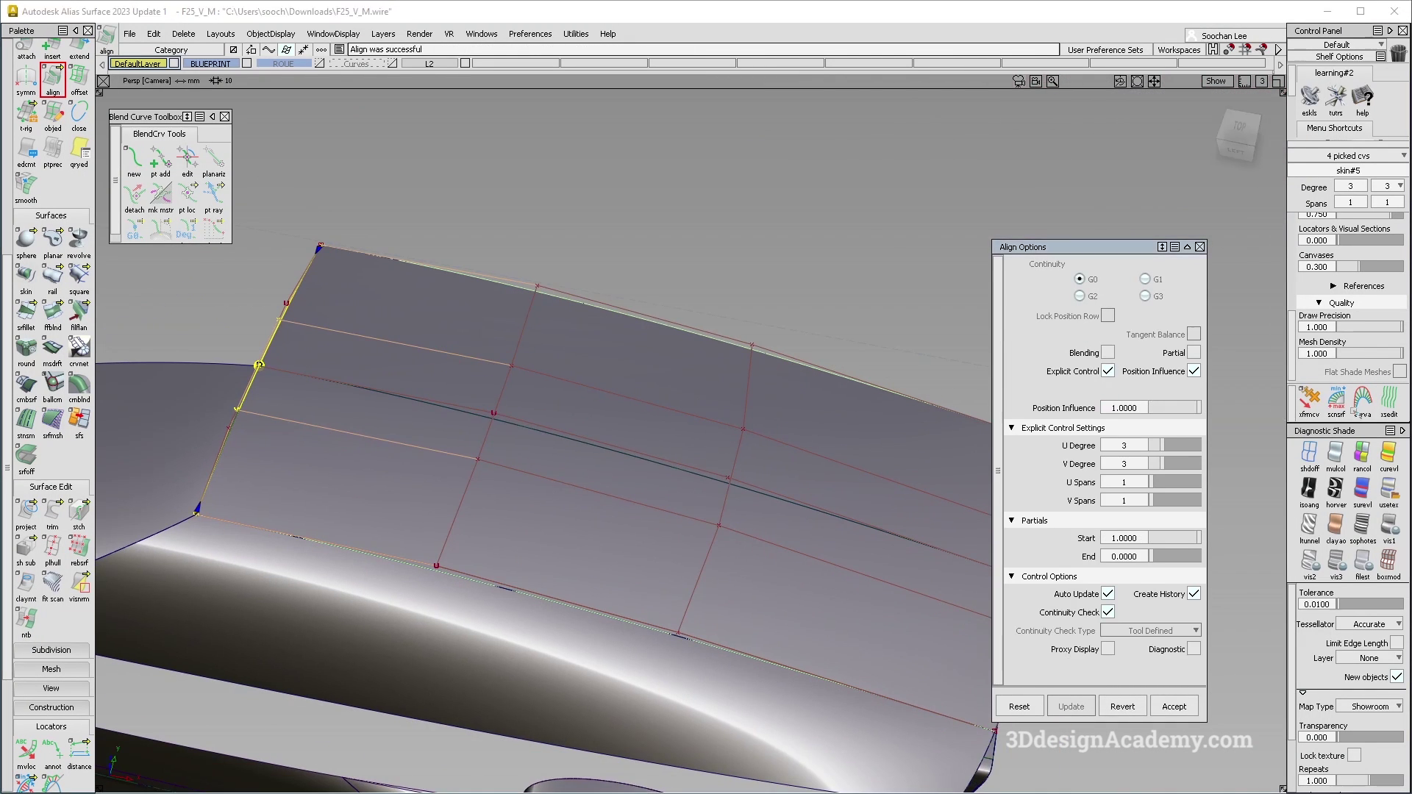
# Enable blending for the front edge alignment with 3 extra CV rows and a blend factor of 0
pyautogui.keyDown('alt'); pyautogui.keyDown('shift'); pyautogui.moveTo(646, 416); pyautogui.dragTo(718, 398); pyautogui.keyUp('shift'); pyautogui.keyUp('alt')
pyautogui.keyDown('alt'); pyautogui.keyDown('shift'); pyautogui.moveTo(719, 397); pyautogui.dragTo(656, 398, button='right'); pyautogui.keyUp('shift'); pyautogui.keyUp('alt')
pyautogui.keyDown('alt'); pyautogui.keyDown('shift'); pyautogui.moveTo(656, 397); pyautogui.dragTo(768, 371); pyautogui.keyUp('shift'); pyautogui.keyUp('alt')
pyautogui.click(1106, 353)
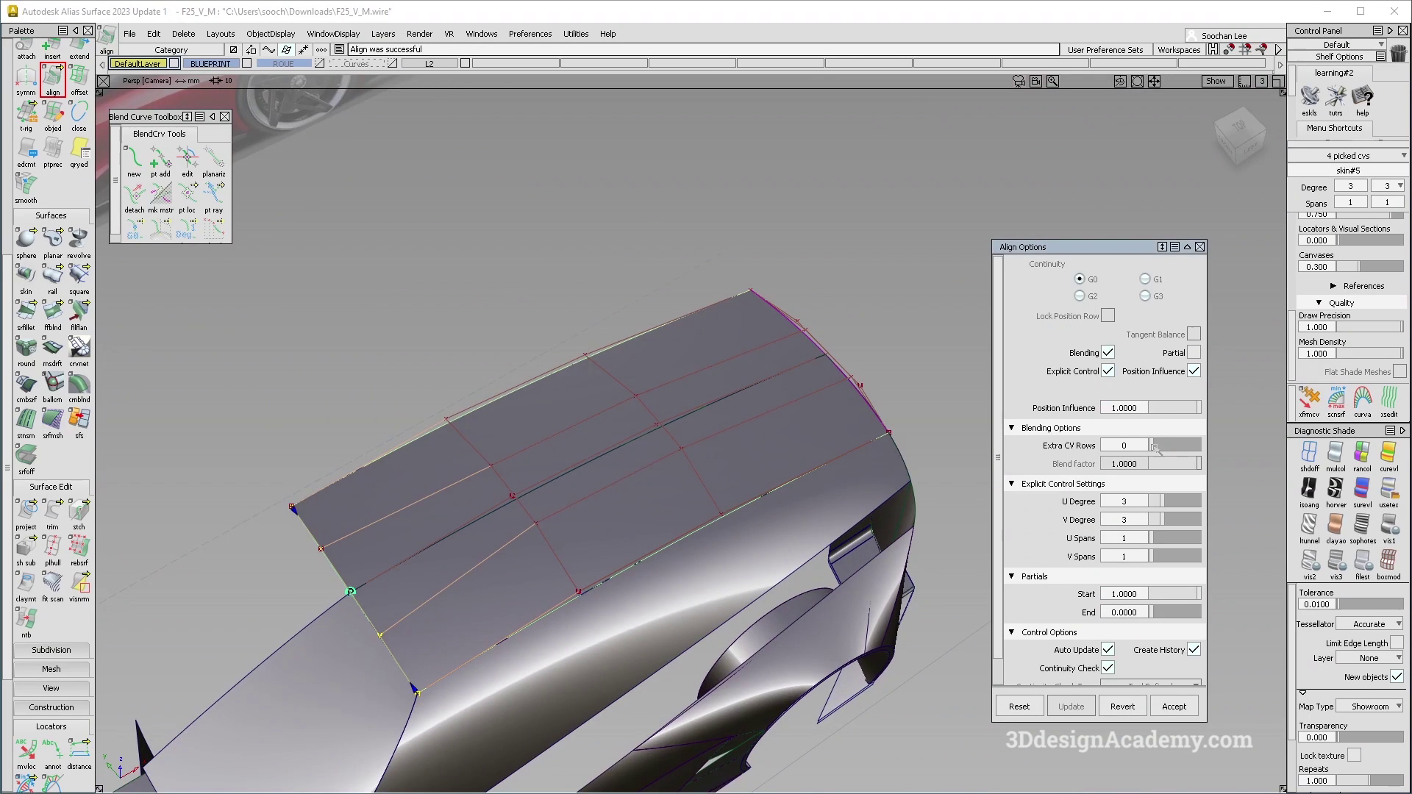
pyautogui.moveTo(1156, 446); pyautogui.dragTo(1163, 446)
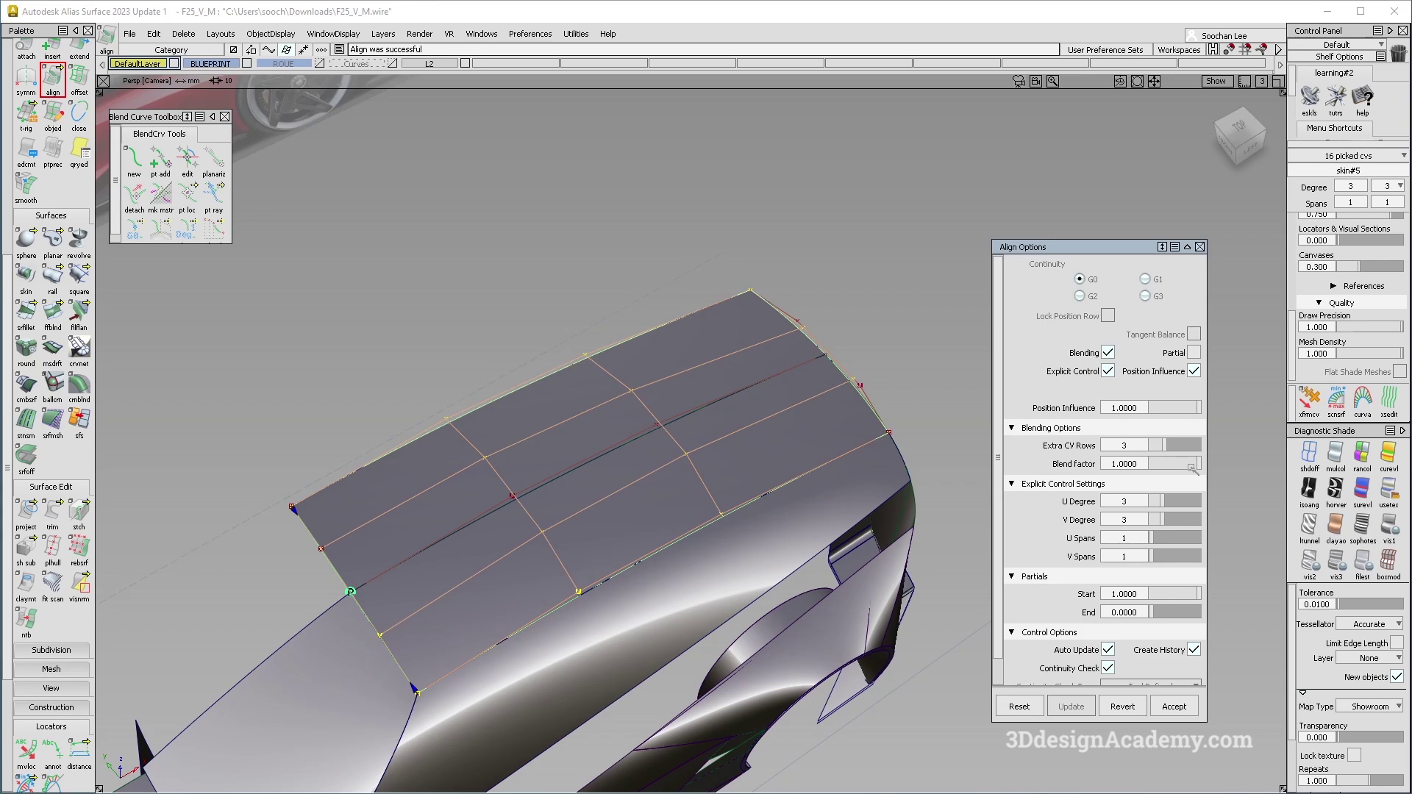
pyautogui.moveTo(1169, 463); pyautogui.dragTo(1147, 462)
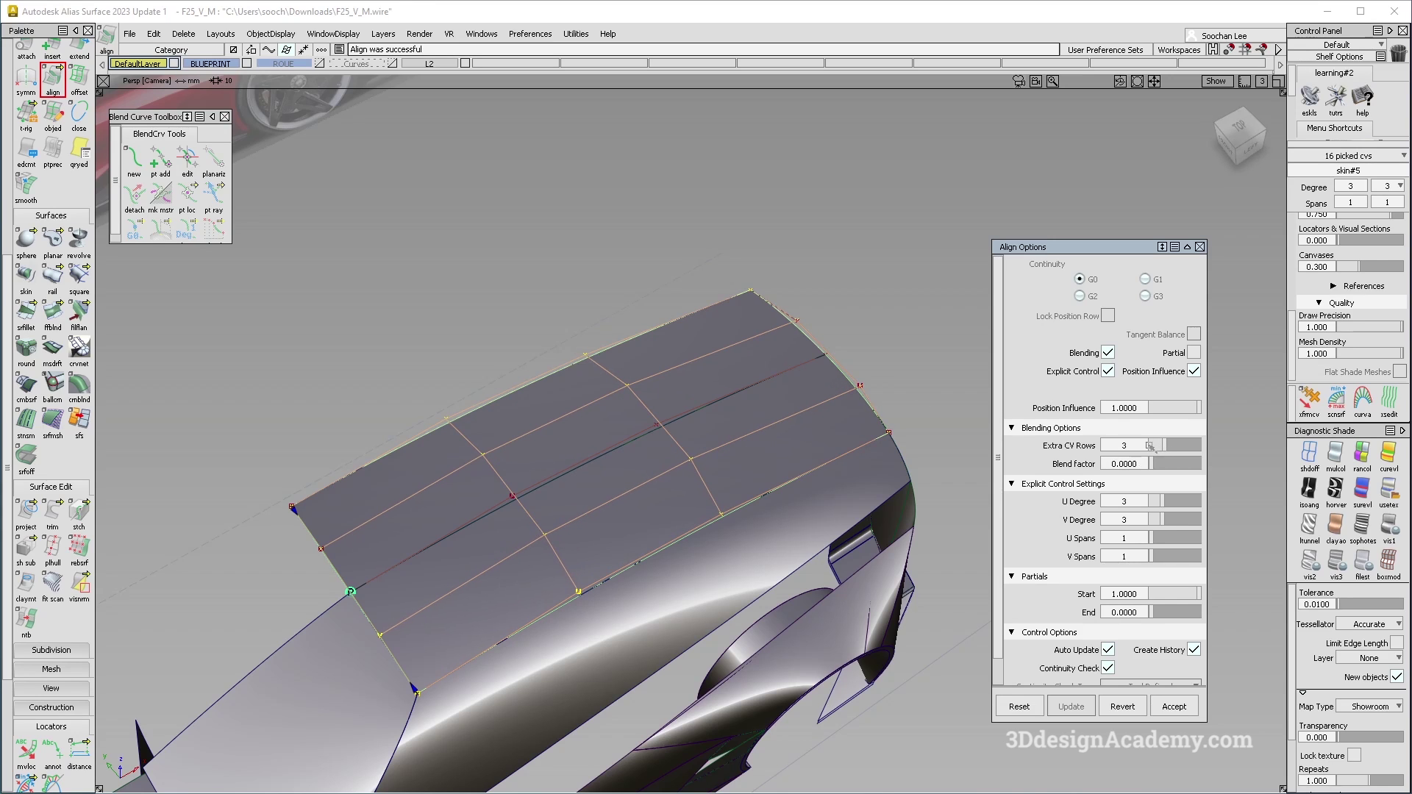
# Project the centreline curve onto the aligned roof surface along the view direction
pyautogui.keyDown('alt'); pyautogui.keyDown('shift'); pyautogui.moveTo(882, 426); pyautogui.dragTo(111, 515); pyautogui.keyUp('shift'); pyautogui.keyUp('alt')
pyautogui.click(27, 515)
pyautogui.click(486, 267)
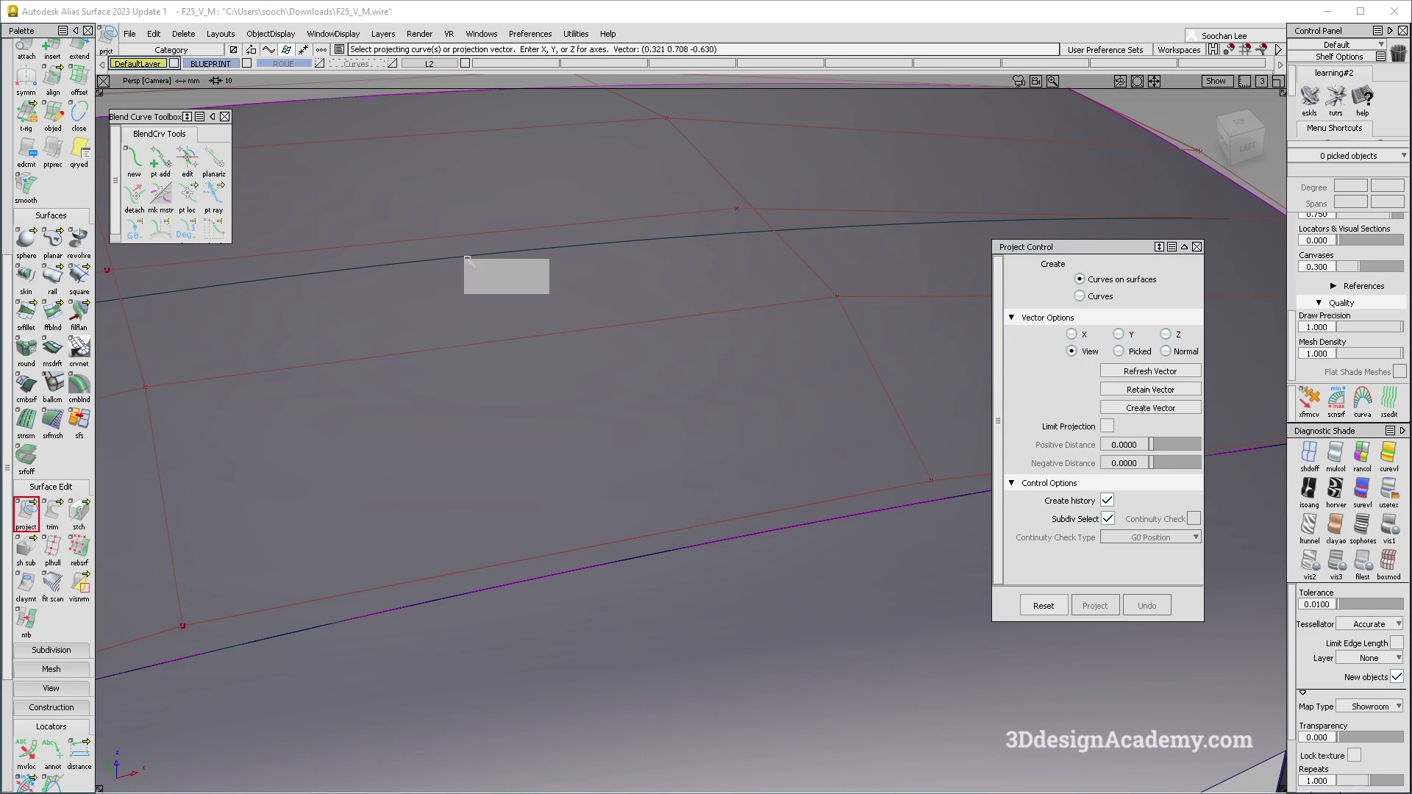
pyautogui.click(500, 268)
pyautogui.press('z')
pyautogui.keyDown('alt'); pyautogui.keyDown('shift'); pyautogui.moveTo(552, 315); pyautogui.dragTo(838, 312); pyautogui.keyUp('shift'); pyautogui.keyUp('alt')
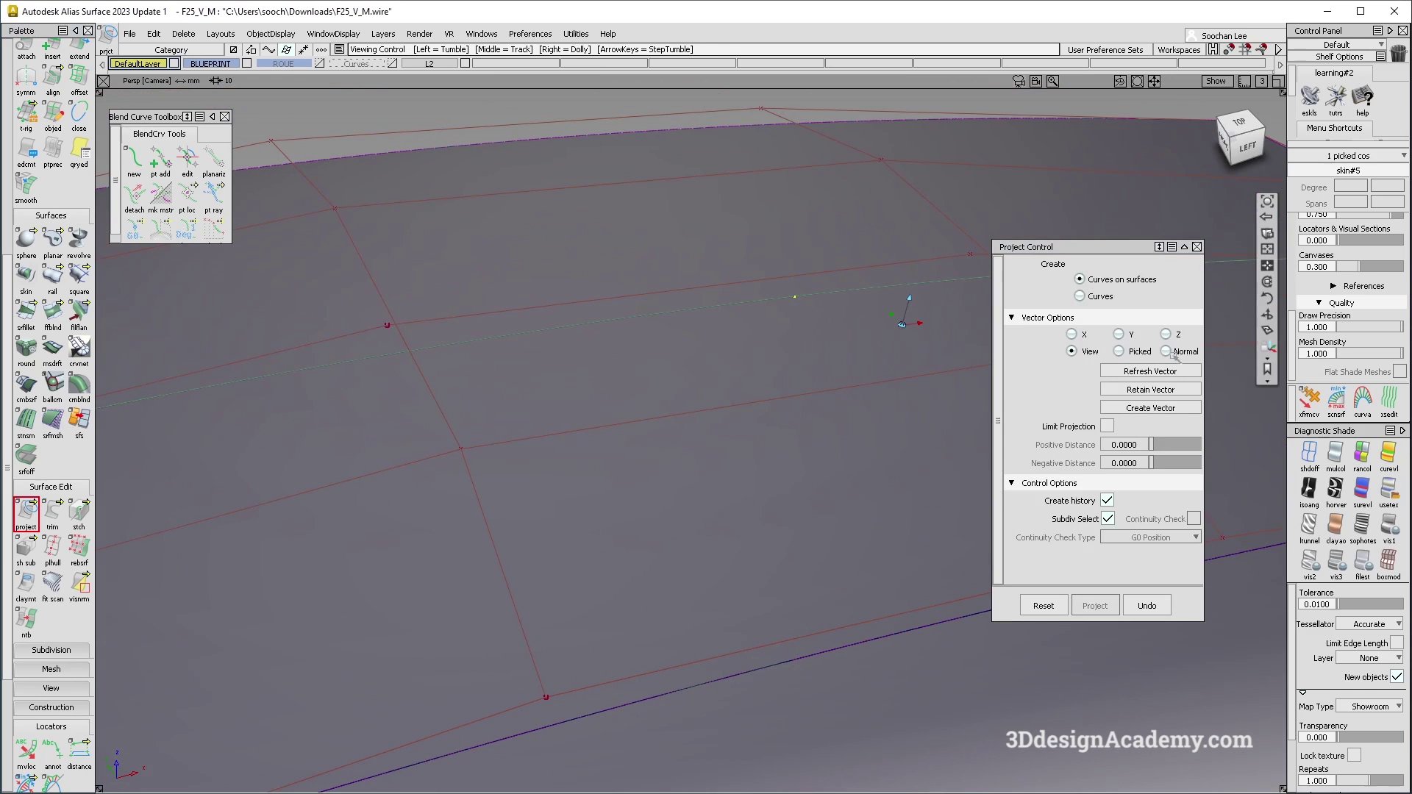
# Delete the aligned roof surface's construction history, including its projection history
pyautogui.keyDown('alt'); pyautogui.keyDown('shift'); pyautogui.moveTo(734, 299); pyautogui.dragTo(747, 511); pyautogui.keyUp('shift'); pyautogui.keyUp('alt')
pyautogui.keyDown('ctrl'); pyautogui.keyDown('shift'); pyautogui.rightClick(755, 371); pyautogui.keyUp('shift'); pyautogui.keyUp('ctrl')
pyautogui.keyDown('ctrl'); pyautogui.keyDown('shift'); pyautogui.moveTo(755, 371); pyautogui.dragTo(694, 372, button='right'); pyautogui.keyUp('shift'); pyautogui.keyUp('ctrl')
pyautogui.keyDown('alt'); pyautogui.keyDown('shift'); pyautogui.moveTo(693, 373); pyautogui.dragTo(689, 445); pyautogui.keyUp('shift'); pyautogui.keyUp('alt')
pyautogui.keyDown('alt'); pyautogui.keyDown('shift'); pyautogui.moveTo(552, 456); pyautogui.dragTo(646, 488); pyautogui.keyUp('shift'); pyautogui.keyUp('alt')
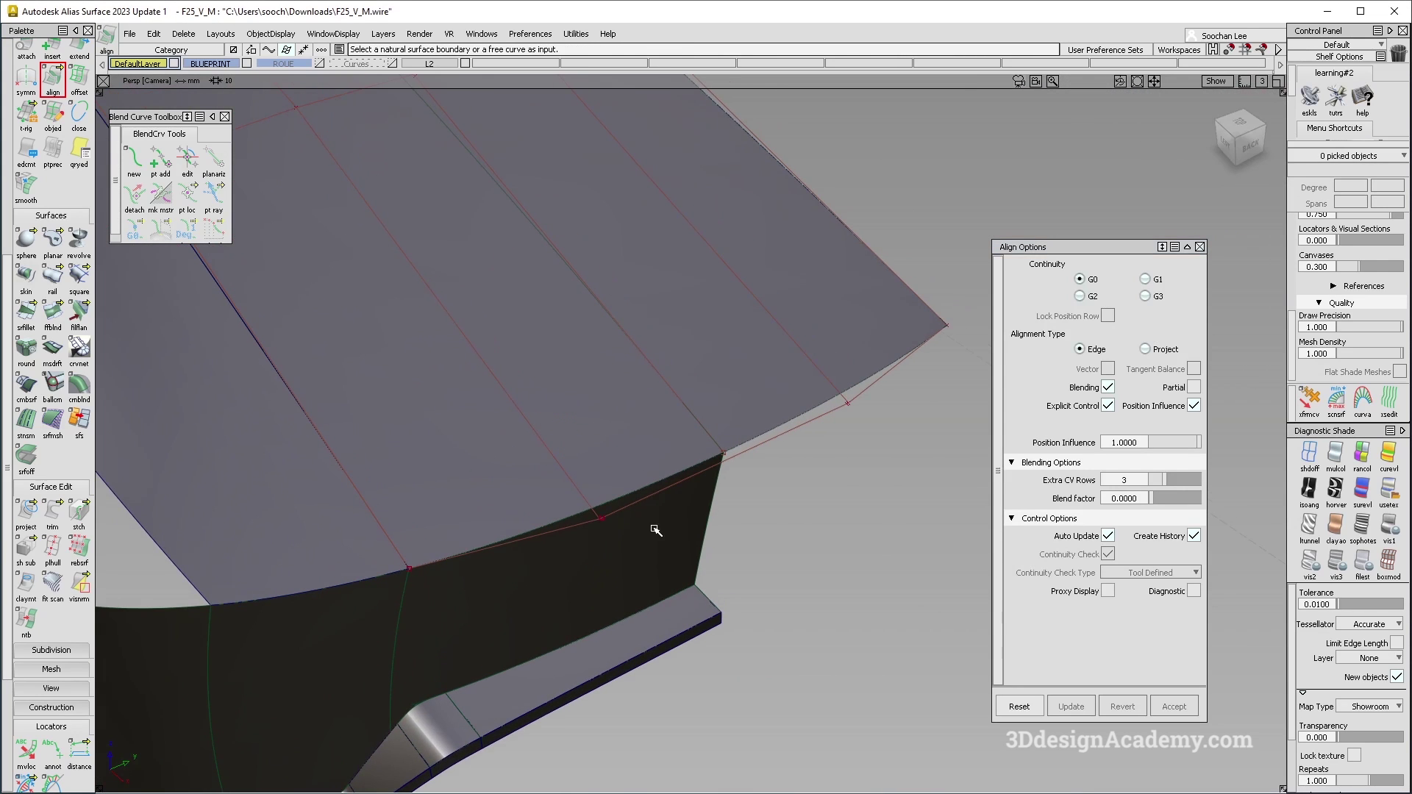
pyautogui.keyDown('alt'); pyautogui.keyDown('shift'); pyautogui.moveTo(555, 441); pyautogui.dragTo(620, 445); pyautogui.keyUp('shift'); pyautogui.keyUp('alt')
pyautogui.click(459, 177)
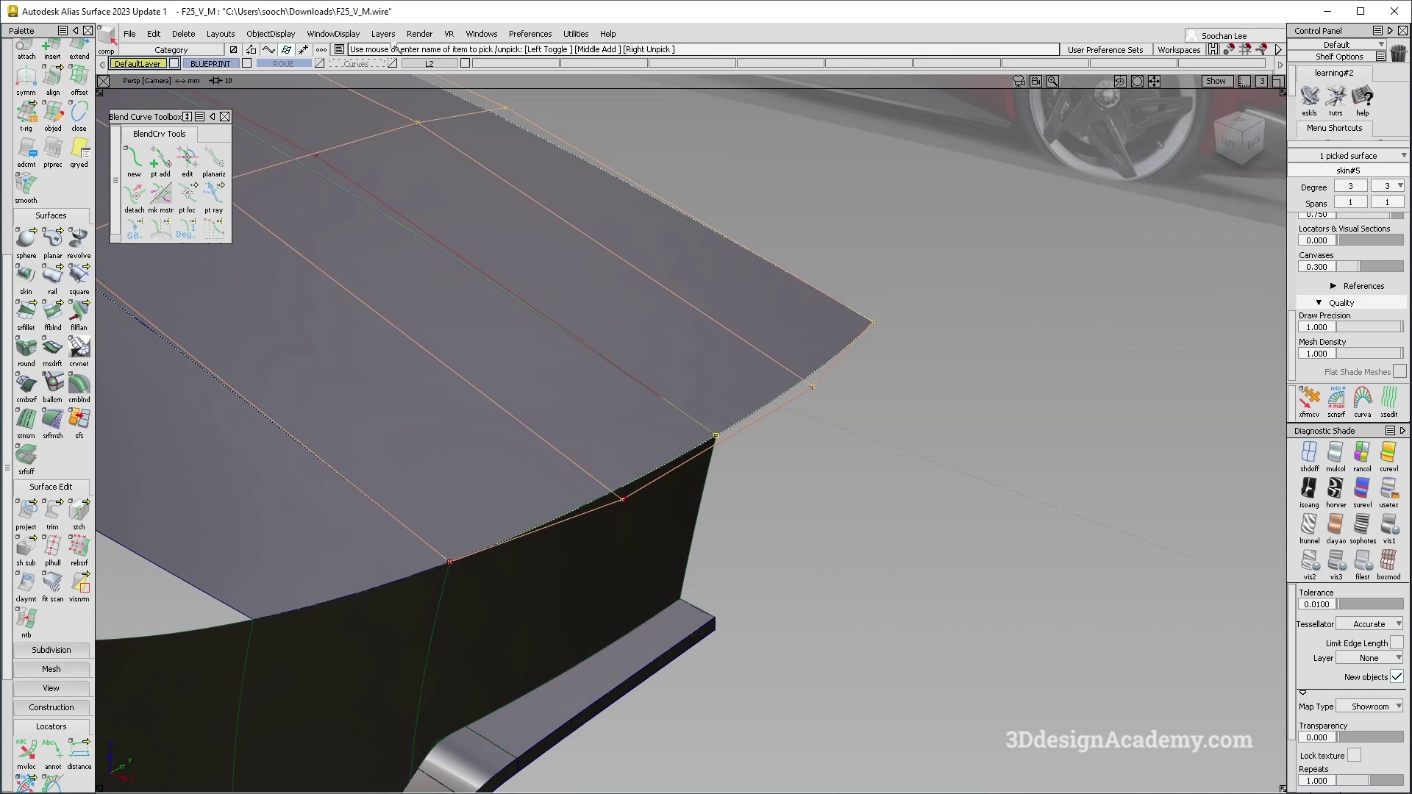
pyautogui.click(185, 34)
pyautogui.click(183, 69)
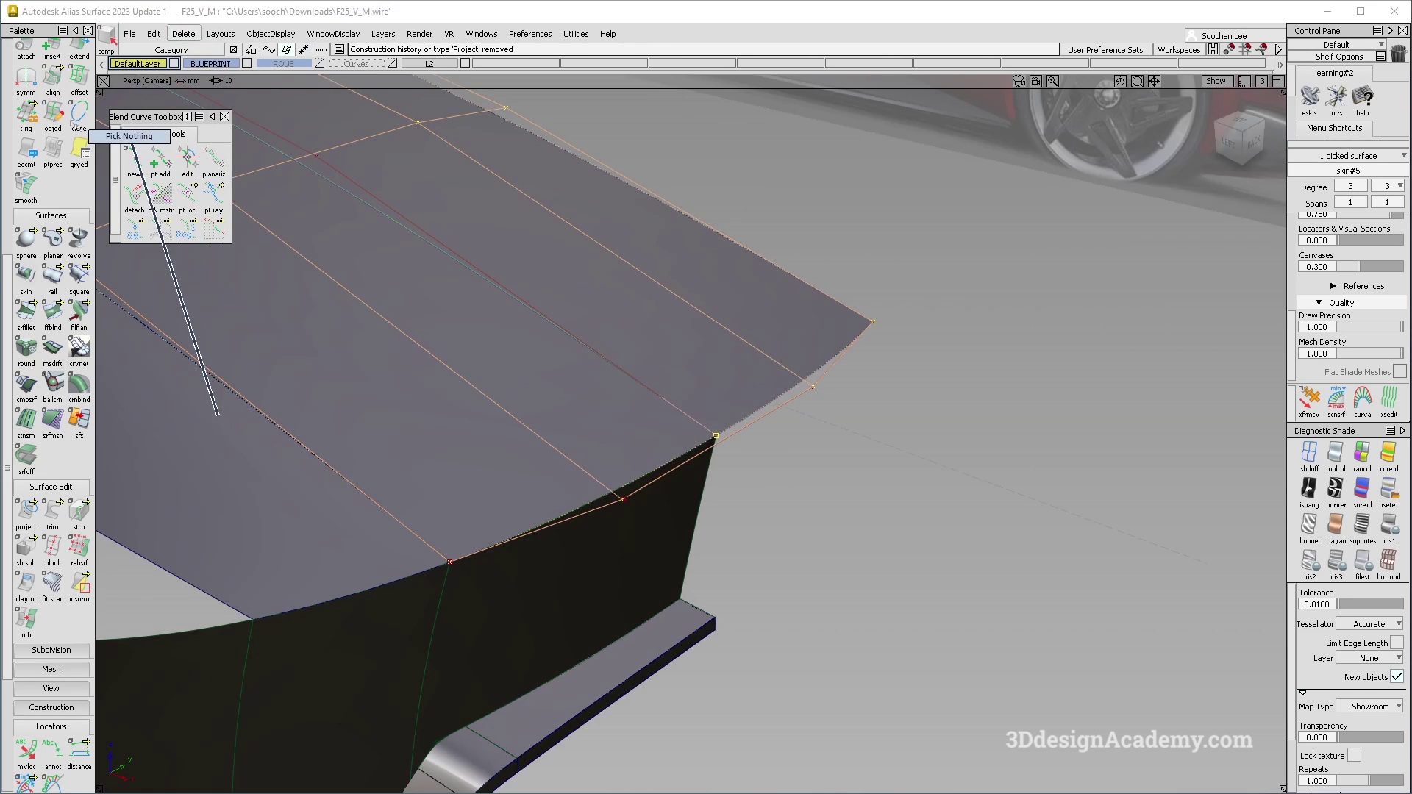
# Align the roof's rear edge to the rear curve with G0 continuity, blending over 2 extra CV rows
pyautogui.doubleClick(52, 75)
pyautogui.click(815, 381)
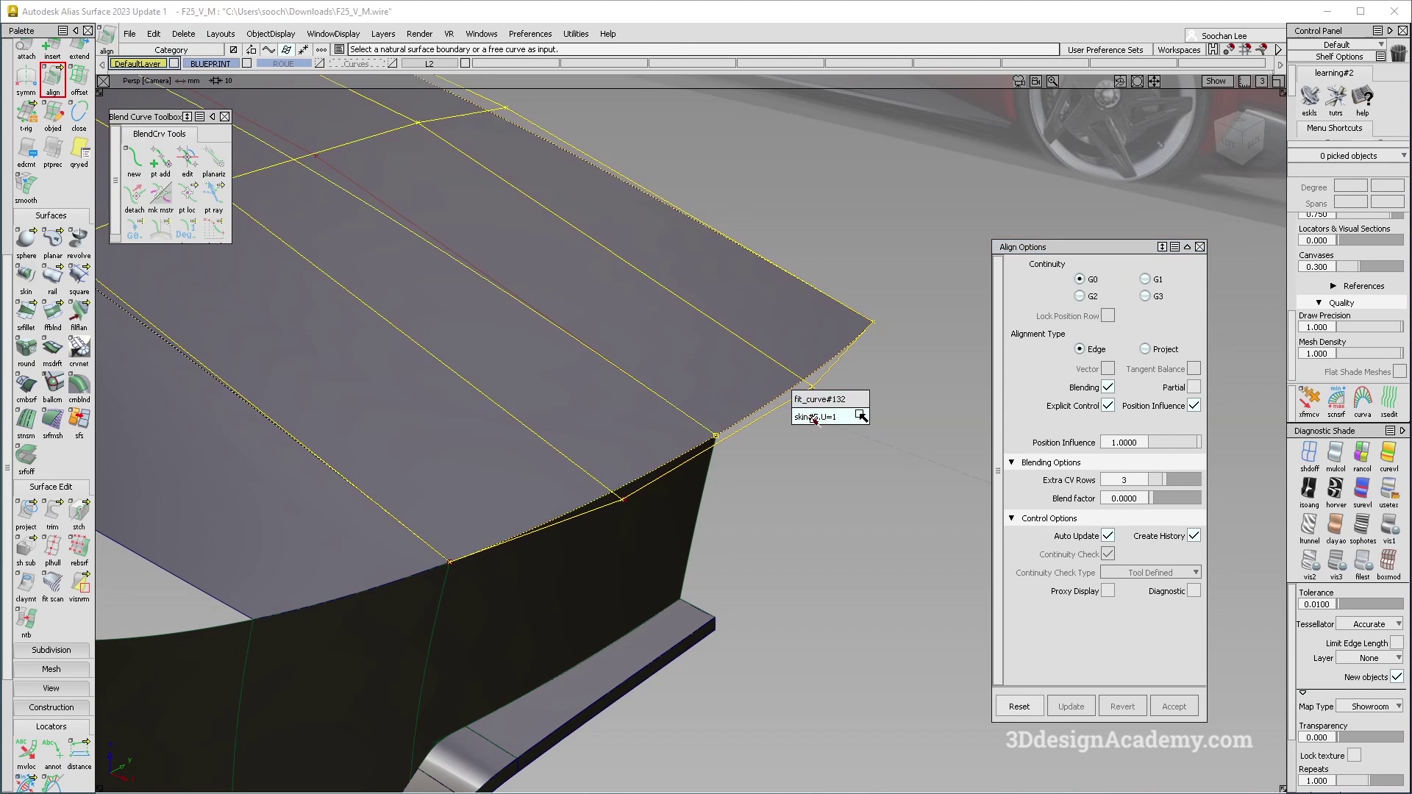
pyautogui.click(814, 417)
pyautogui.click(798, 390)
pyautogui.keyDown('alt'); pyautogui.keyDown('shift'); pyautogui.moveTo(813, 403); pyautogui.dragTo(756, 505); pyautogui.keyUp('shift'); pyautogui.keyUp('alt')
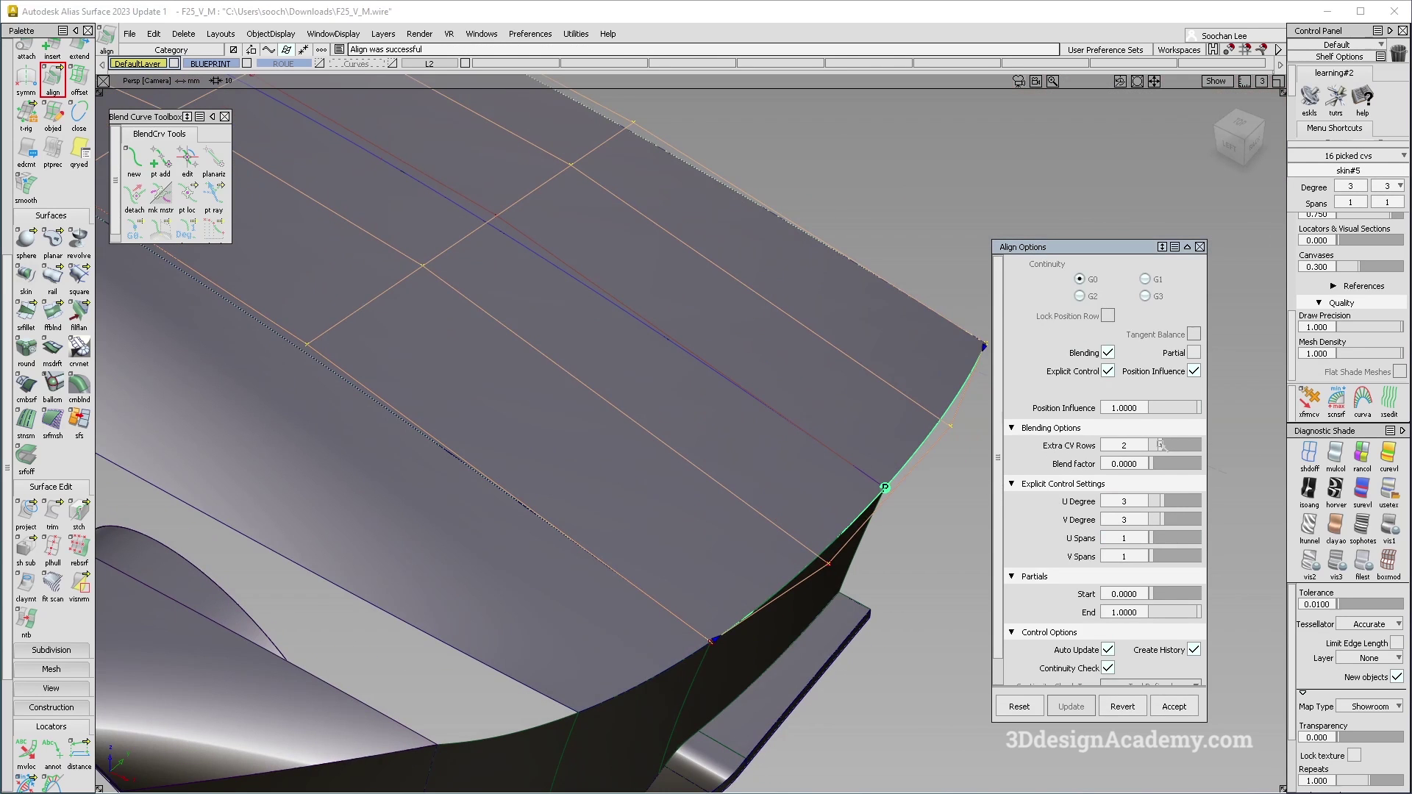
pyautogui.keyDown('alt'); pyautogui.keyDown('shift'); pyautogui.moveTo(706, 325); pyautogui.dragTo(519, 395, button='right'); pyautogui.keyUp('shift'); pyautogui.keyUp('alt')
pyautogui.keyDown('alt'); pyautogui.keyDown('shift'); pyautogui.moveTo(518, 396); pyautogui.dragTo(736, 441); pyautogui.keyUp('shift'); pyautogui.keyUp('alt')
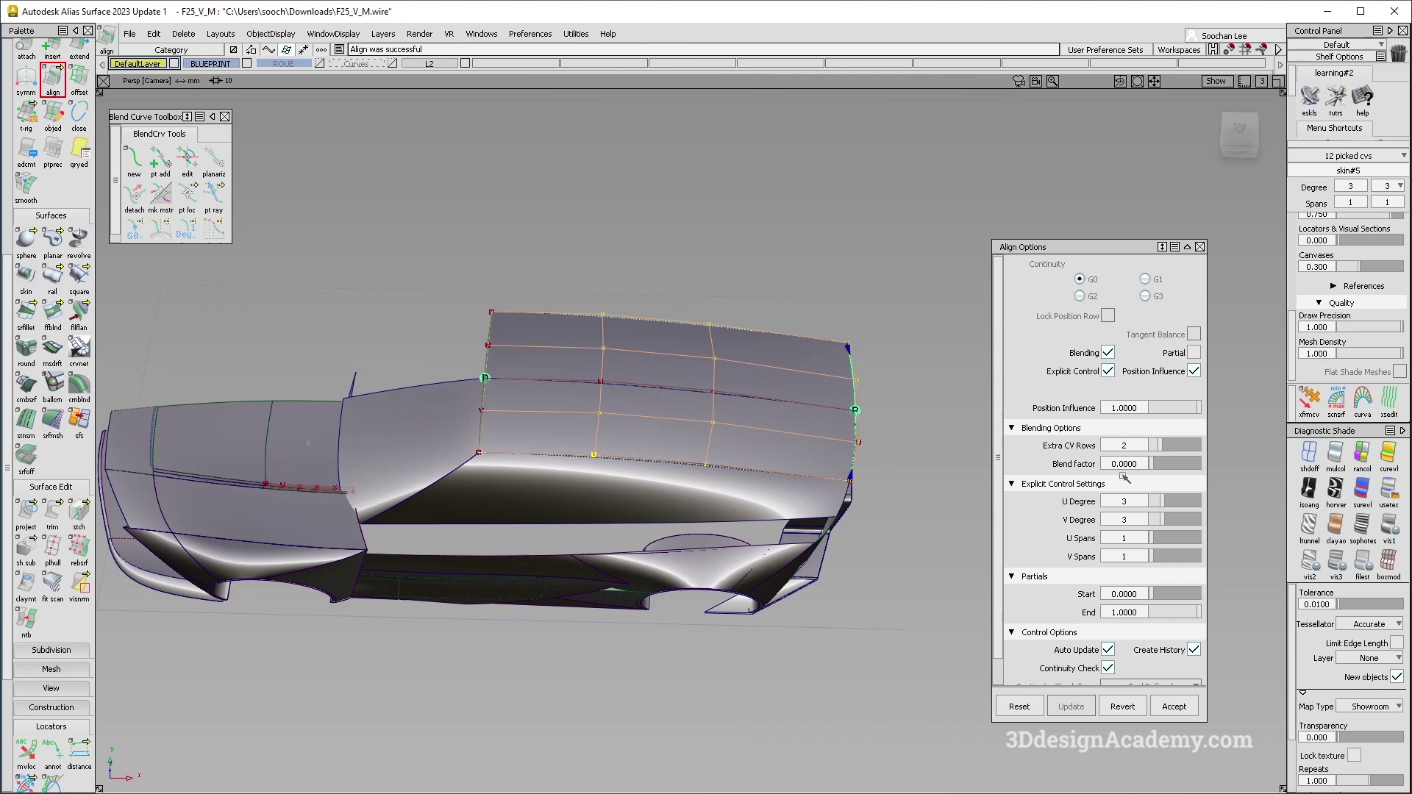
# Set the rear edge alignment's blend factor to 1.0 and check the roof from several angles
pyautogui.moveTo(1168, 465); pyautogui.dragTo(1201, 464)
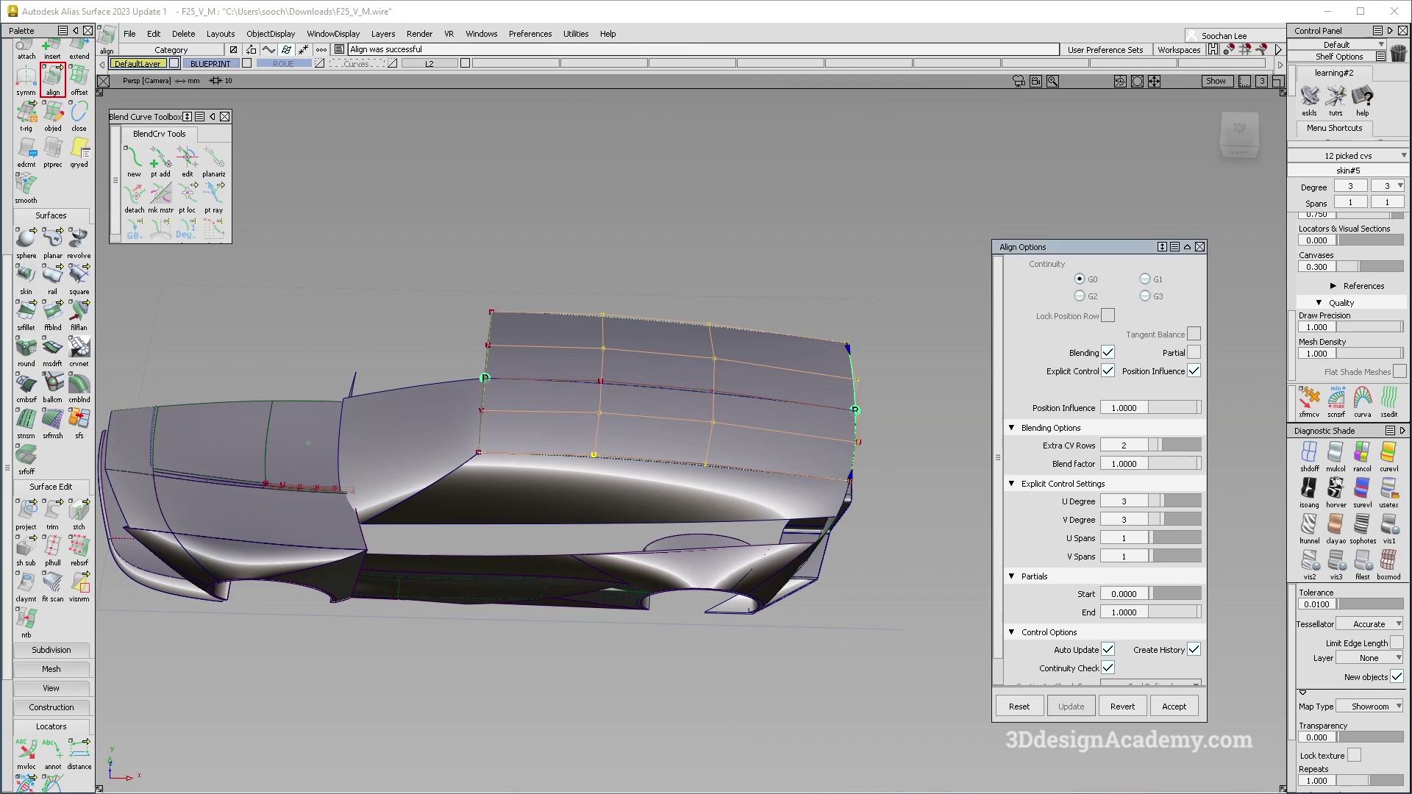
pyautogui.keyDown('alt'); pyautogui.keyDown('shift'); pyautogui.moveTo(941, 417); pyautogui.dragTo(848, 364); pyautogui.keyUp('shift'); pyautogui.keyUp('alt')
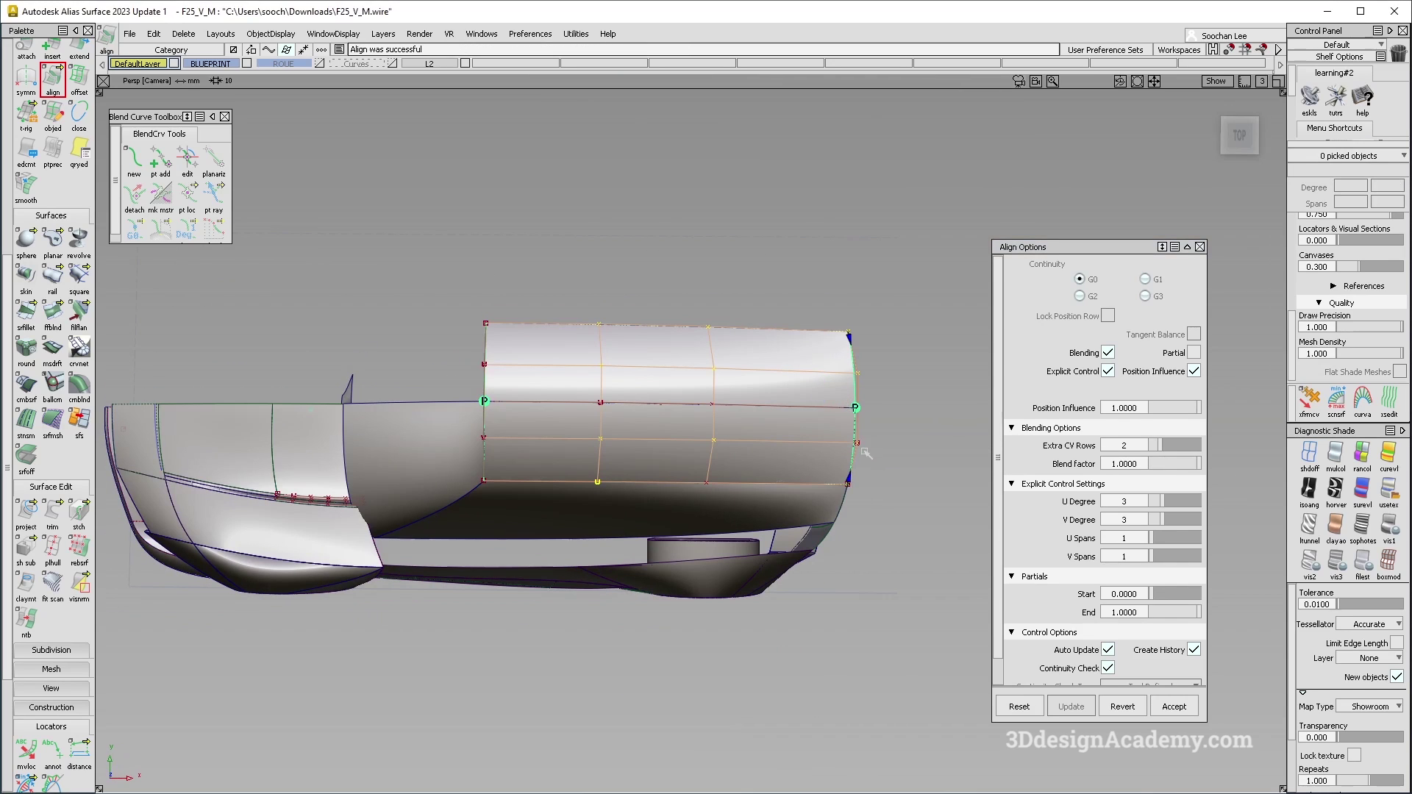
pyautogui.keyDown('alt'); pyautogui.keyDown('shift'); pyautogui.moveTo(545, 365); pyautogui.dragTo(668, 427); pyautogui.keyUp('shift'); pyautogui.keyUp('alt')
pyautogui.moveTo(671, 397)
pyautogui.keyDown('alt'); pyautogui.keyDown('shift'); pyautogui.mouseDown()
pyautogui.moveTo(671, 378)
pyautogui.moveTo(671, 391)
pyautogui.mouseUp(); pyautogui.keyUp('shift'); pyautogui.keyUp('alt')
pyautogui.keyDown('ctrl'); pyautogui.keyDown('shift'); pyautogui.moveTo(685, 470); pyautogui.dragTo(709, 603); pyautogui.keyUp('shift'); pyautogui.keyUp('ctrl')
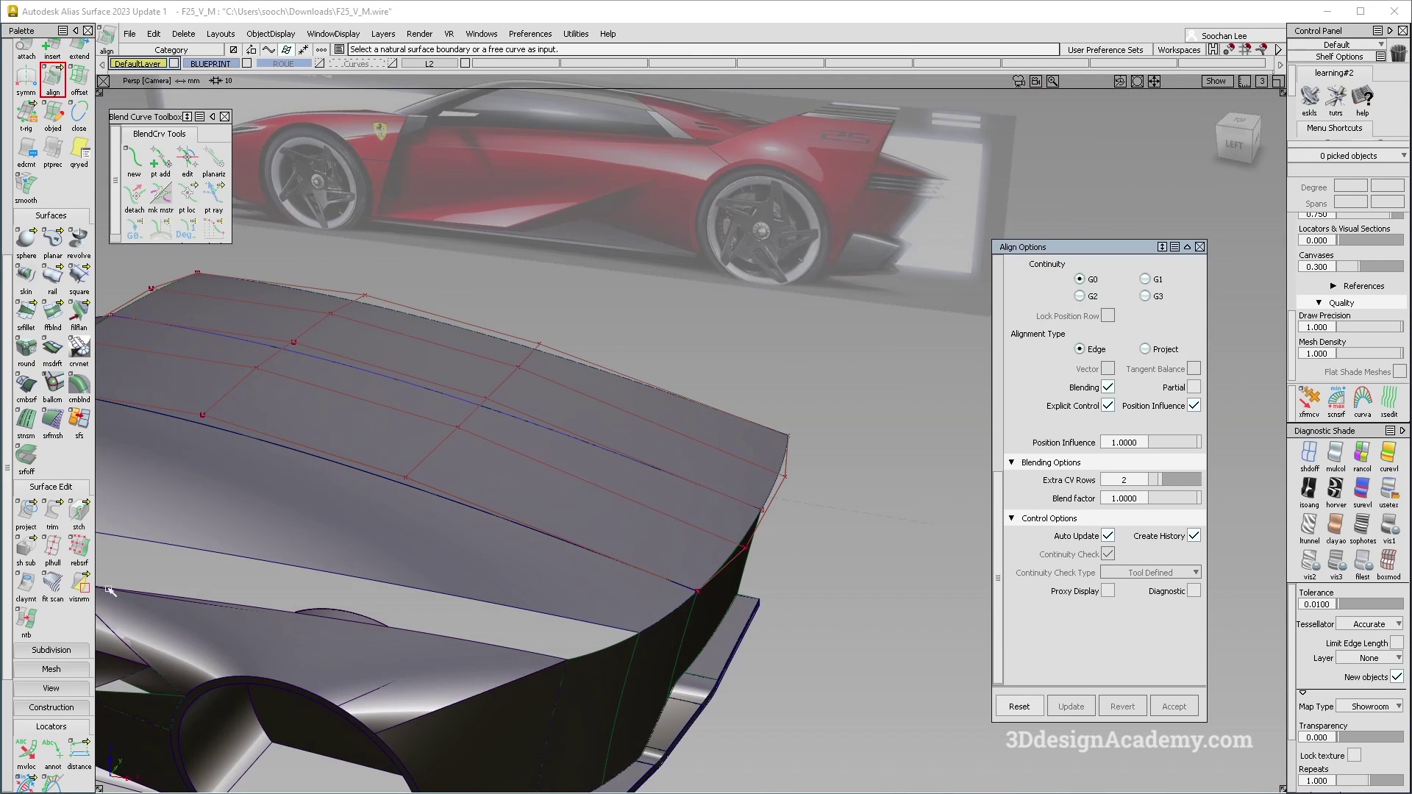
# Check the curvature of the roof's rear and front edges with curve curvature combs
pyautogui.scroll(-2, 58, 680)
pyautogui.click(52, 715)
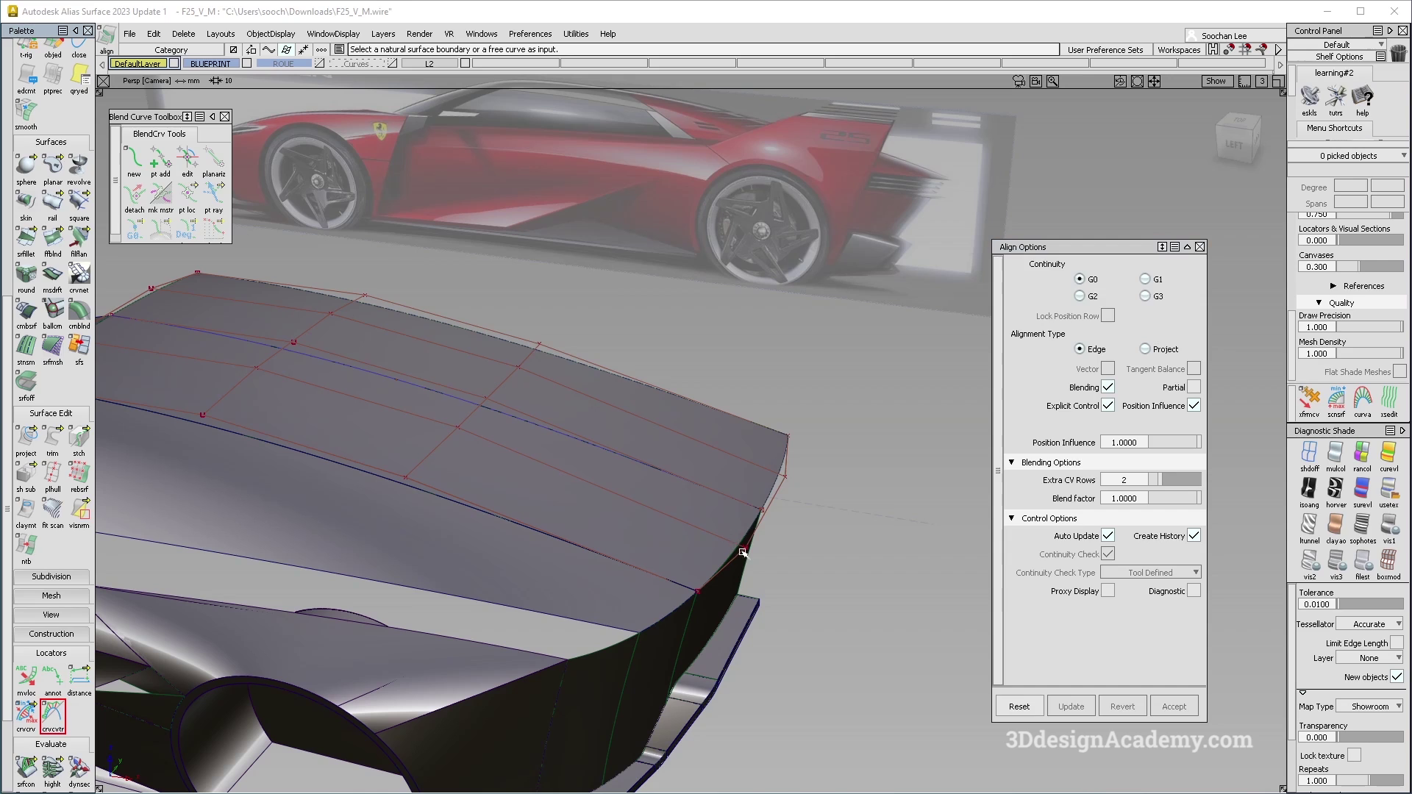
pyautogui.click(807, 495)
pyautogui.click(808, 494)
pyautogui.keyDown('alt'); pyautogui.keyDown('shift'); pyautogui.moveTo(802, 485); pyautogui.dragTo(657, 467); pyautogui.keyUp('shift'); pyautogui.keyUp('alt')
pyautogui.keyDown('alt'); pyautogui.keyDown('shift'); pyautogui.moveTo(828, 640); pyautogui.dragTo(1059, 492); pyautogui.keyUp('shift'); pyautogui.keyUp('alt')
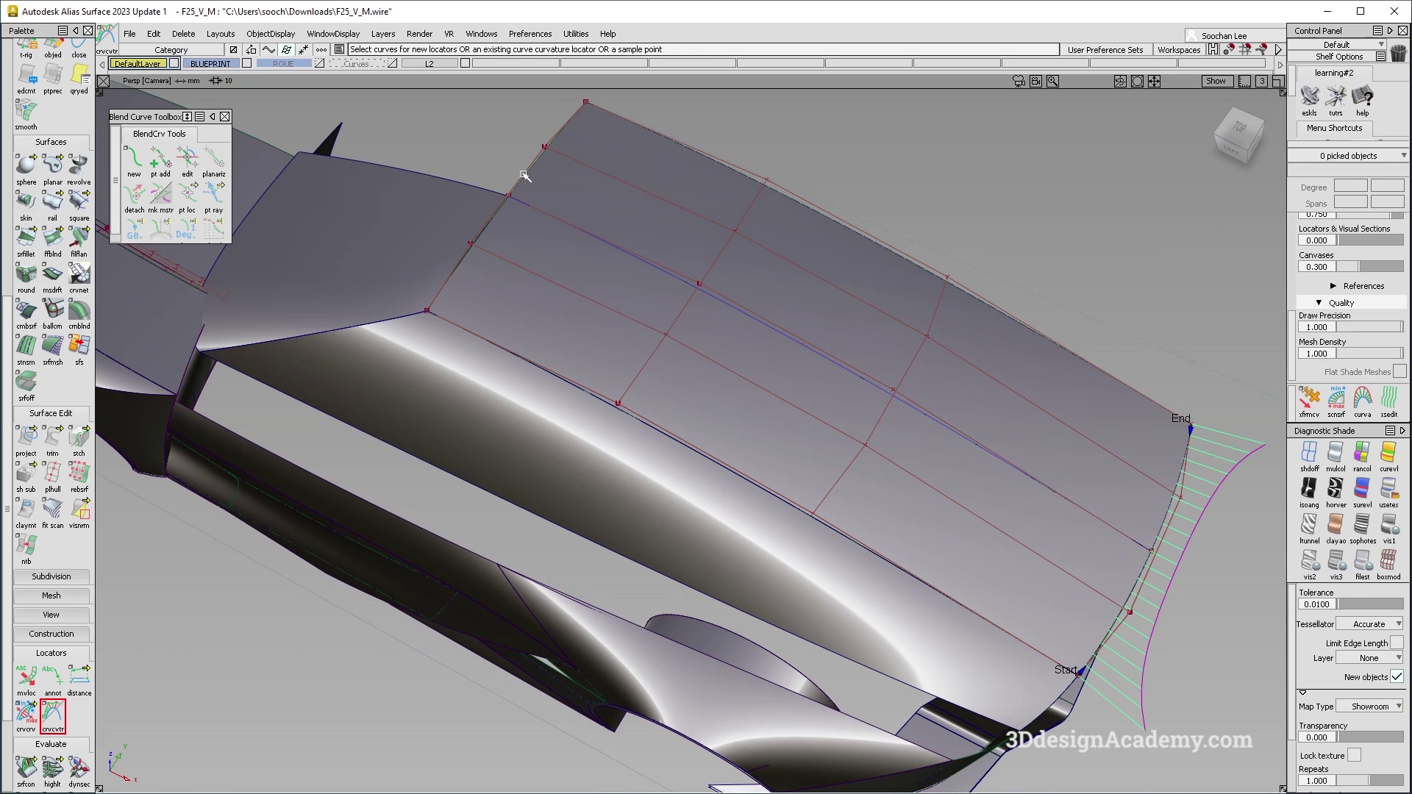
pyautogui.keyDown('alt'); pyautogui.keyDown('shift'); pyautogui.moveTo(539, 200); pyautogui.dragTo(650, 264); pyautogui.keyUp('shift'); pyautogui.keyUp('alt')
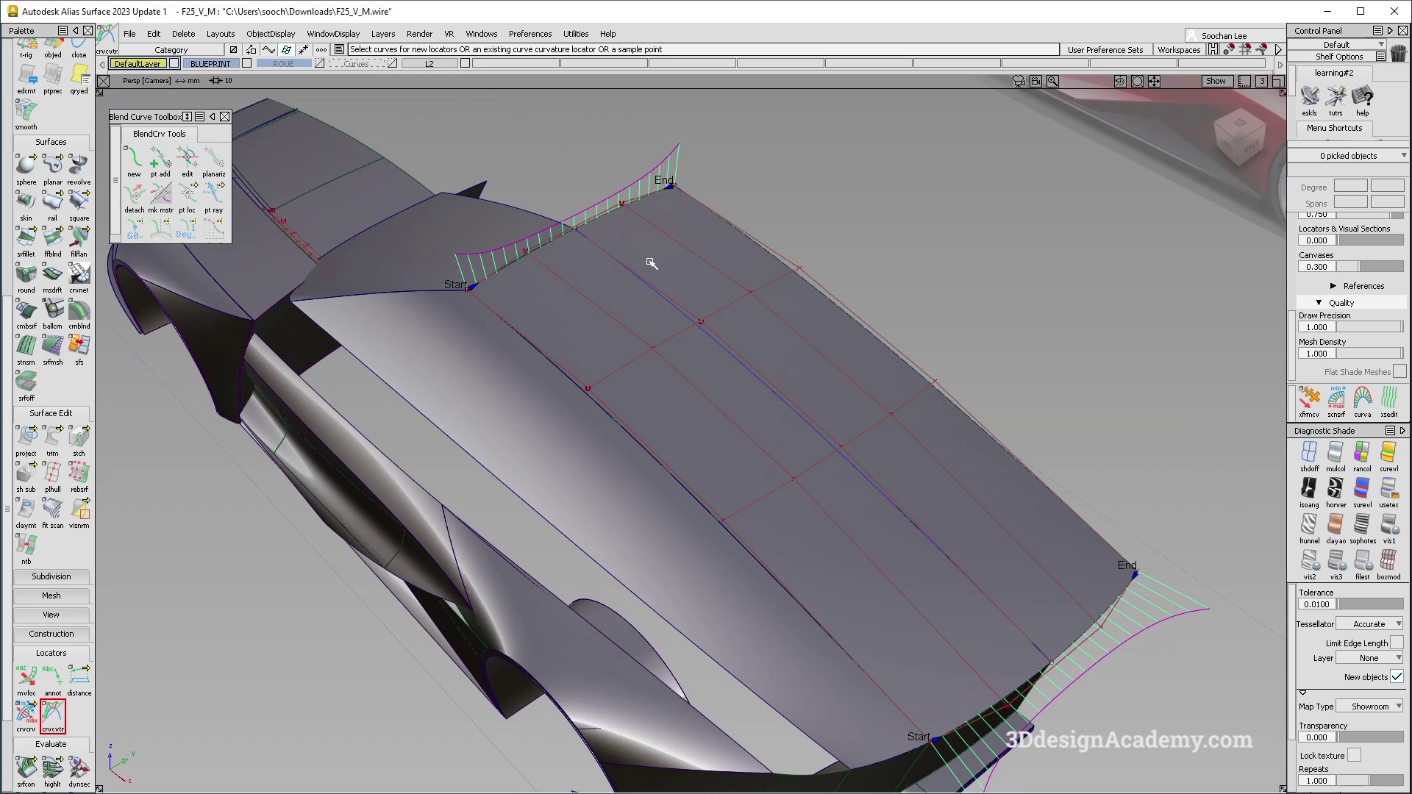
pyautogui.hotkey('alt', 'shift')
pyautogui.keyDown('alt'); pyautogui.keyDown('shift'); pyautogui.moveTo(603, 263); pyautogui.dragTo(922, 408); pyautogui.keyUp('shift'); pyautogui.keyUp('alt')
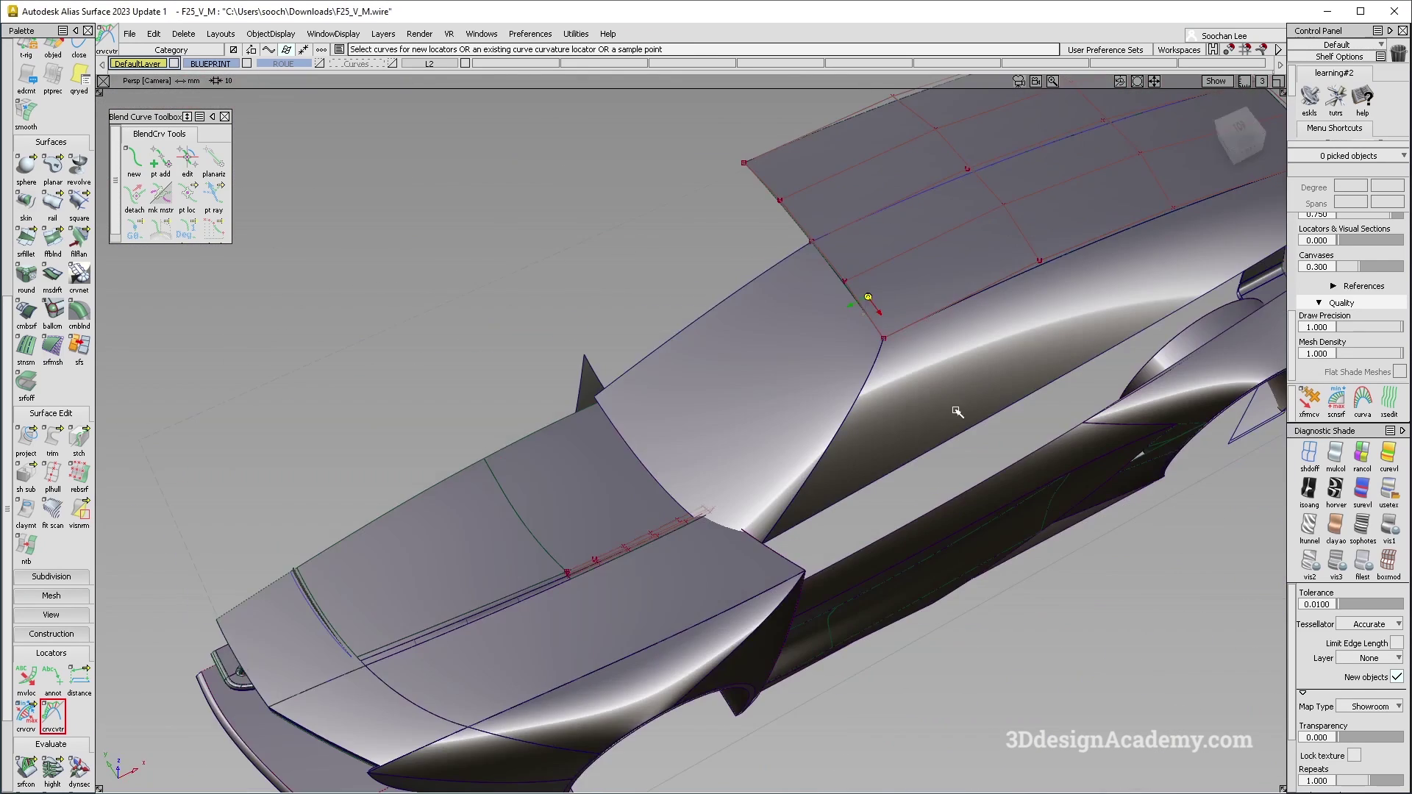
# Turn on the symmetry display for DefaultLayer to show the windshield's mirrored half
pyautogui.keyDown('alt'); pyautogui.keyDown('shift'); pyautogui.moveTo(717, 364); pyautogui.dragTo(735, 295); pyautogui.keyUp('shift'); pyautogui.keyUp('alt')
pyautogui.click(758, 390)
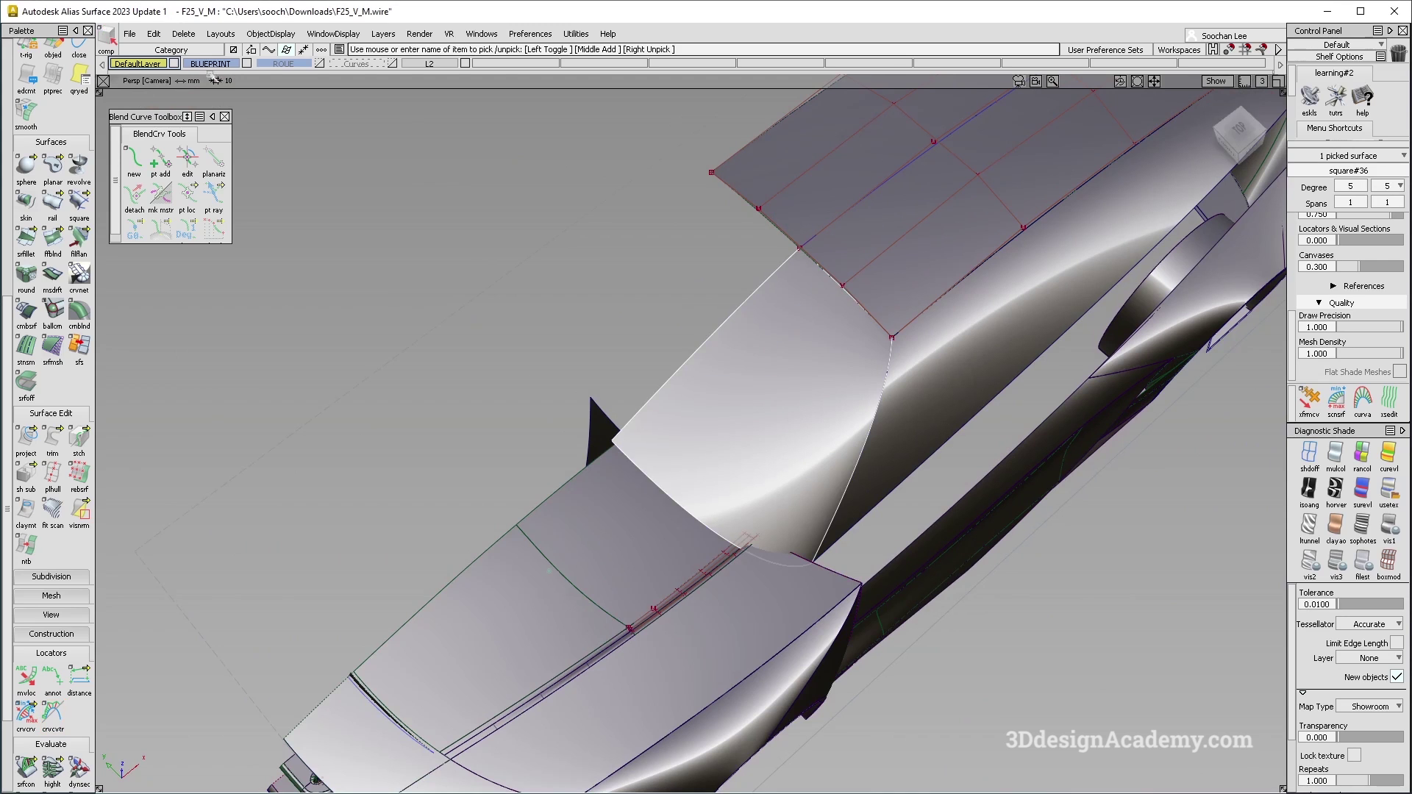
pyautogui.rightClick(157, 65)
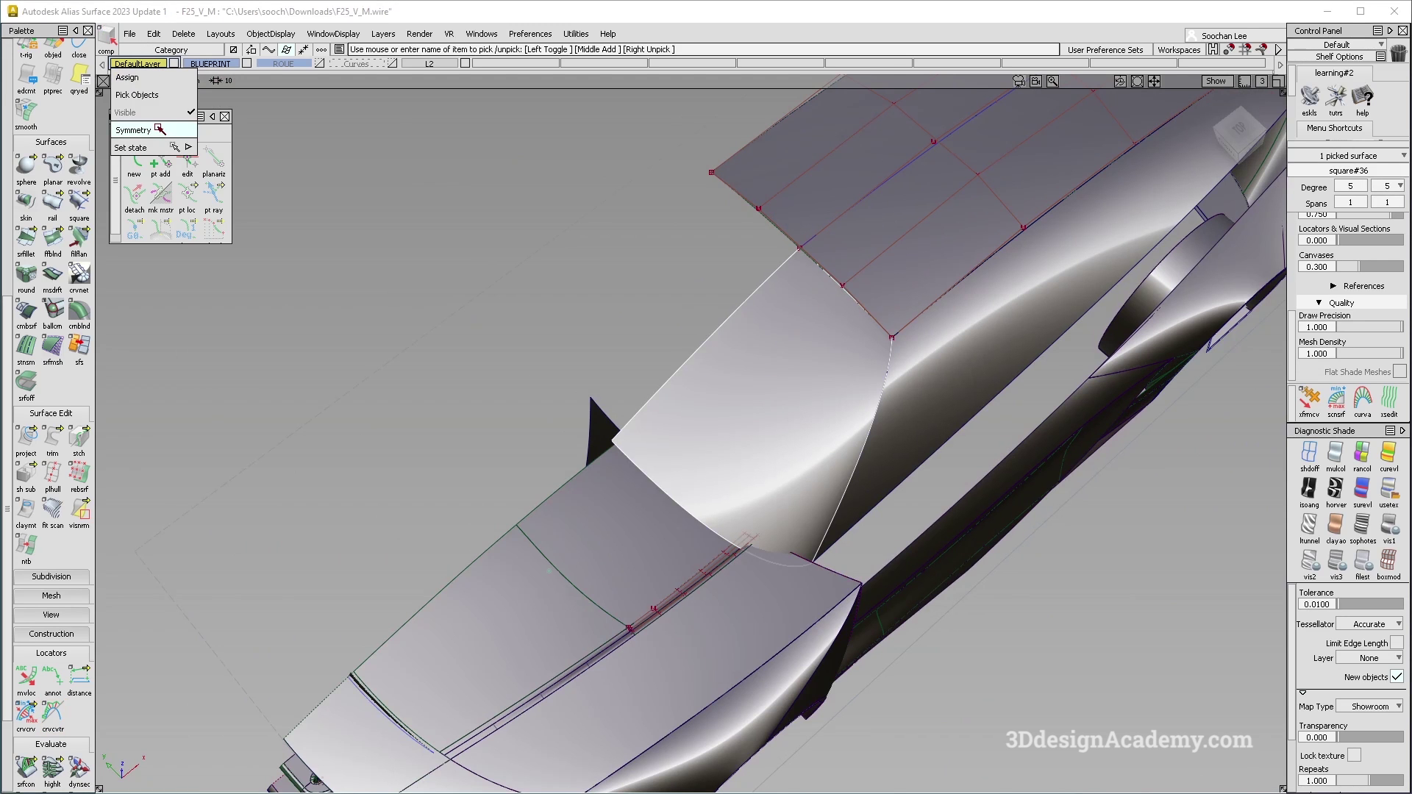
pyautogui.click(160, 129)
# Examine the windshield's highlight flow across the centreline and its transition into the roof from several angles
pyautogui.keyDown('alt'); pyautogui.keyDown('shift'); pyautogui.moveTo(801, 419); pyautogui.dragTo(793, 500); pyautogui.keyUp('shift'); pyautogui.keyUp('alt')
pyautogui.keyDown('ctrl'); pyautogui.keyDown('shift'); pyautogui.moveTo(801, 470); pyautogui.dragTo(839, 470, button='right'); pyautogui.keyUp('shift'); pyautogui.keyUp('ctrl')
pyautogui.keyDown('alt'); pyautogui.keyDown('shift'); pyautogui.moveTo(846, 471); pyautogui.dragTo(838, 532); pyautogui.keyUp('shift'); pyautogui.keyUp('alt')
pyautogui.keyDown('ctrl'); pyautogui.keyDown('shift'); pyautogui.moveTo(839, 532); pyautogui.dragTo(875, 532, button='right'); pyautogui.keyUp('shift'); pyautogui.keyUp('ctrl')
pyautogui.keyDown('alt'); pyautogui.keyDown('shift'); pyautogui.moveTo(695, 439); pyautogui.dragTo(767, 445); pyautogui.keyUp('shift'); pyautogui.keyUp('alt')
pyautogui.moveTo(869, 312)
pyautogui.keyDown('ctrl'); pyautogui.keyDown('shift'); pyautogui.mouseDown()
pyautogui.moveTo(735, 480)
pyautogui.moveTo(782, 466)
pyautogui.moveTo(842, 393)
pyautogui.mouseUp(); pyautogui.keyUp('shift'); pyautogui.keyUp('ctrl')
pyautogui.click(736, 482)
pyautogui.moveTo(699, 536)
pyautogui.keyDown('alt'); pyautogui.keyDown('shift'); pyautogui.mouseDown()
pyautogui.moveTo(790, 498)
pyautogui.moveTo(762, 567)
pyautogui.moveTo(684, 287)
pyautogui.mouseUp(); pyautogui.keyUp('shift'); pyautogui.keyUp('alt')
pyautogui.moveTo(630, 400)
pyautogui.keyDown('alt'); pyautogui.keyDown('shift'); pyautogui.mouseDown()
pyautogui.moveTo(788, 388)
pyautogui.moveTo(867, 511)
pyautogui.moveTo(862, 470)
pyautogui.mouseUp(); pyautogui.keyUp('shift'); pyautogui.keyUp('alt')
pyautogui.keyDown('alt'); pyautogui.keyDown('shift'); pyautogui.moveTo(703, 523); pyautogui.dragTo(745, 494); pyautogui.keyUp('shift'); pyautogui.keyUp('alt')
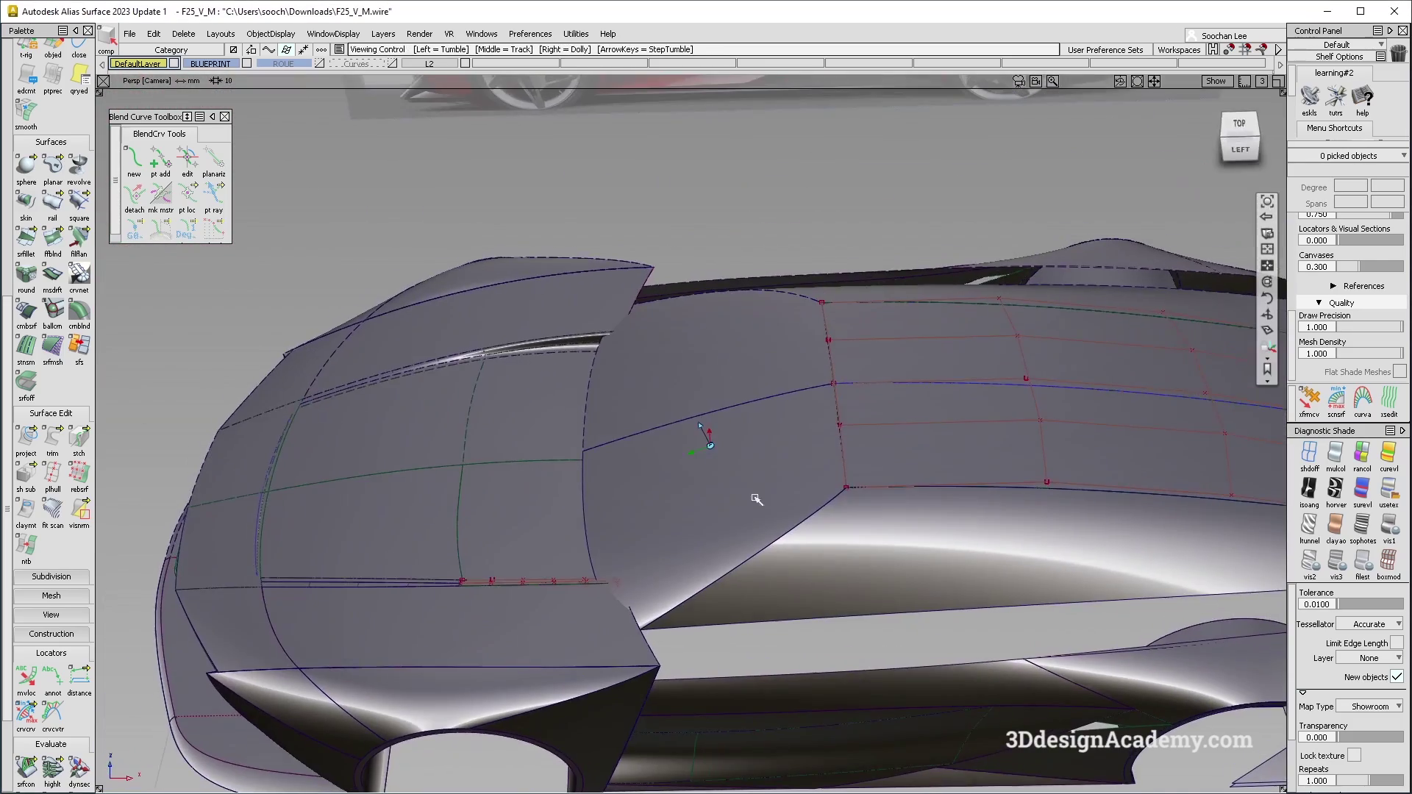
pyautogui.keyDown('alt'); pyautogui.keyDown('shift'); pyautogui.moveTo(655, 503); pyautogui.dragTo(695, 513); pyautogui.keyUp('shift'); pyautogui.keyUp('alt')
pyautogui.keyDown('alt'); pyautogui.keyDown('shift'); pyautogui.moveTo(623, 299); pyautogui.dragTo(384, 297); pyautogui.keyUp('shift'); pyautogui.keyUp('alt')
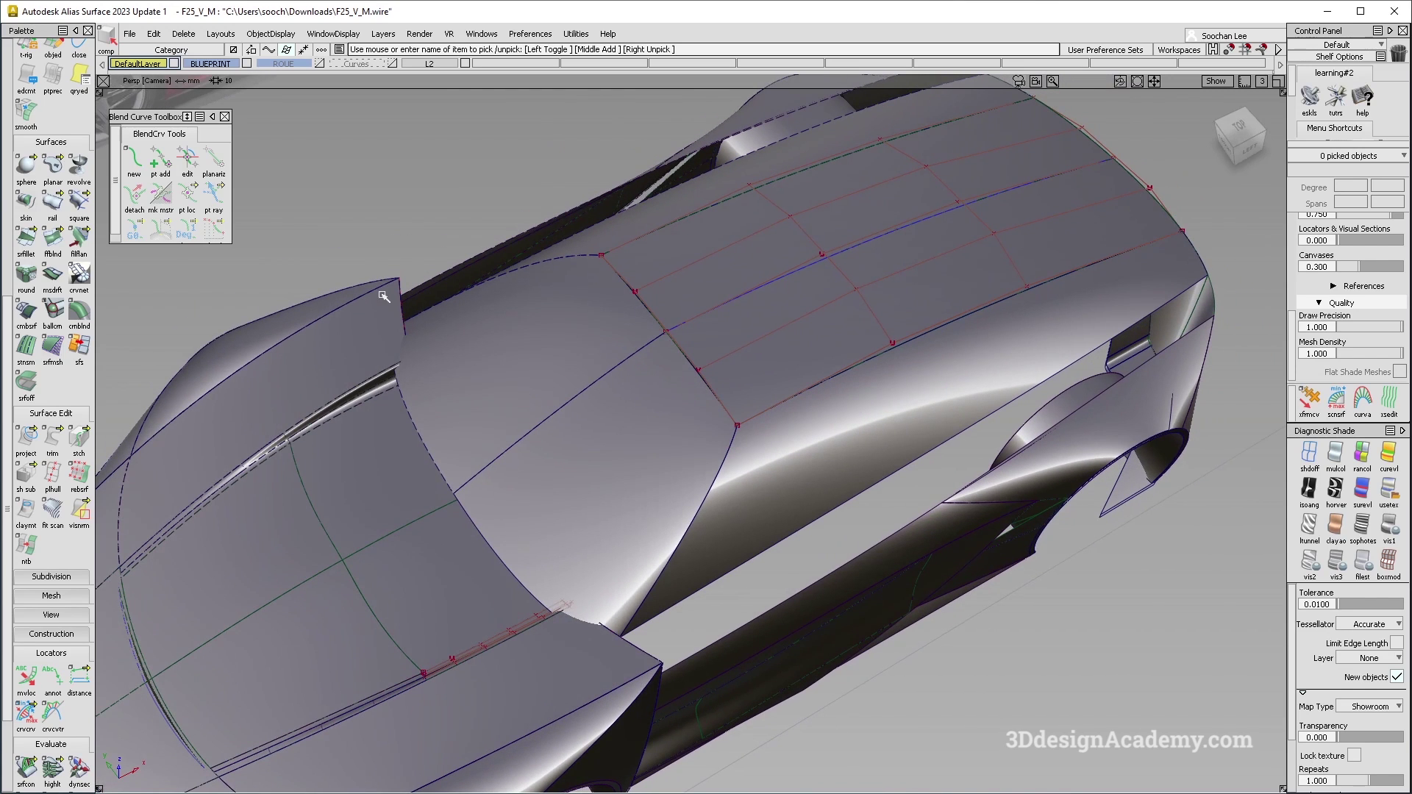
pyautogui.keyDown('alt'); pyautogui.keyDown('shift'); pyautogui.moveTo(561, 384); pyautogui.dragTo(425, 444); pyautogui.keyUp('shift'); pyautogui.keyUp('alt')
pyautogui.keyDown('alt'); pyautogui.keyDown('shift'); pyautogui.moveTo(689, 606); pyautogui.dragTo(590, 534); pyautogui.keyUp('shift'); pyautogui.keyUp('alt')
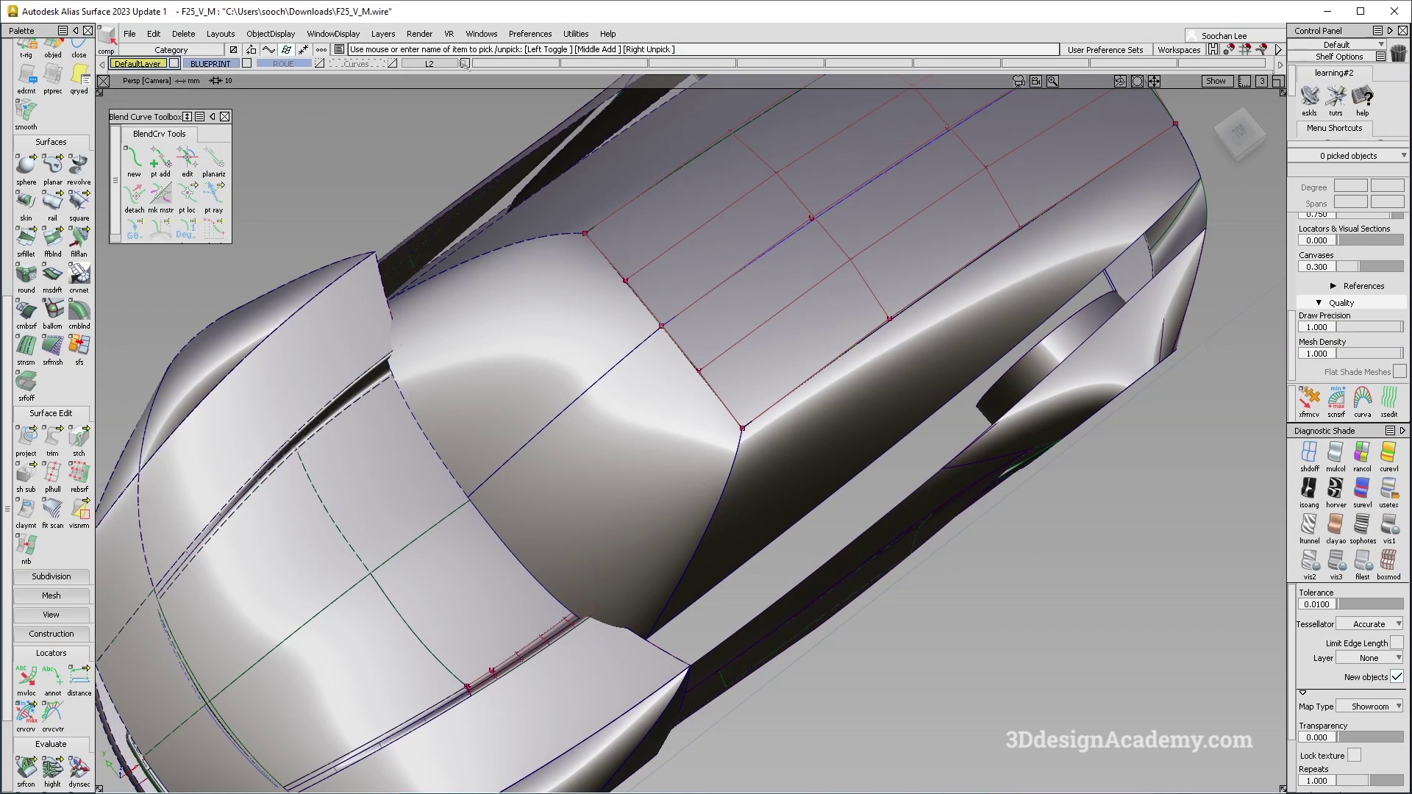
# Turn off the symmetry display for DefaultLayer
pyautogui.rightClick(140, 64)
pyautogui.click(147, 133)
pyautogui.keyDown('alt'); pyautogui.keyDown('shift'); pyautogui.moveTo(618, 581); pyautogui.dragTo(608, 492); pyautogui.keyUp('shift'); pyautogui.keyUp('alt')
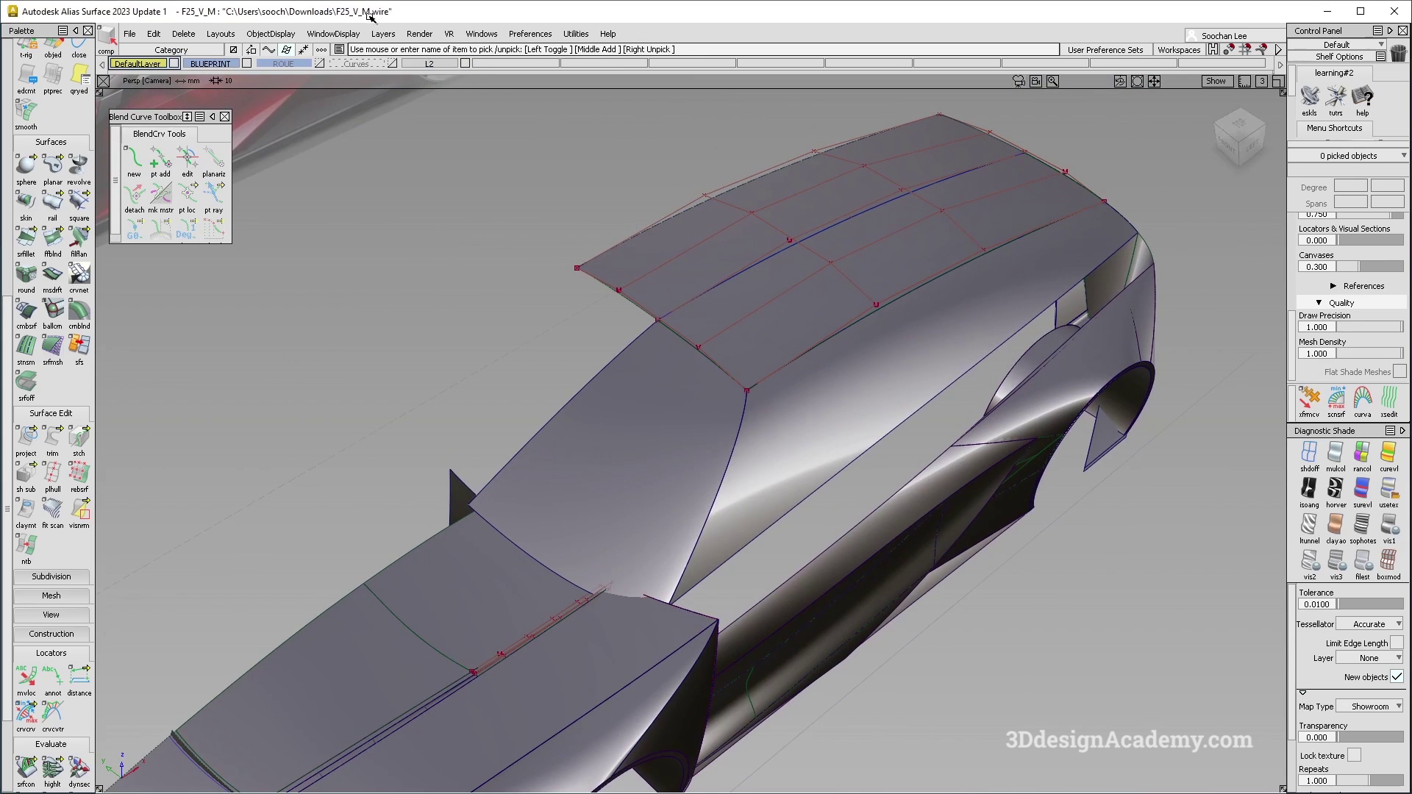
# Show the Curves layer and pick the curve along the windshield's lower front edge
pyautogui.click(394, 65)
pyautogui.moveTo(468, 473)
pyautogui.keyDown('ctrl'); pyautogui.keyDown('shift'); pyautogui.mouseDown()
pyautogui.moveTo(581, 699)
pyautogui.moveTo(625, 662)
pyautogui.mouseUp(); pyautogui.keyUp('shift'); pyautogui.keyUp('ctrl')
pyautogui.click(526, 558)
pyautogui.keyDown('alt'); pyautogui.keyDown('shift'); pyautogui.moveTo(625, 662); pyautogui.dragTo(787, 557, button='right'); pyautogui.keyUp('shift'); pyautogui.keyUp('alt')
pyautogui.keyDown('alt'); pyautogui.keyDown('shift'); pyautogui.moveTo(776, 561); pyautogui.dragTo(732, 583); pyautogui.keyUp('shift'); pyautogui.keyUp('alt')
pyautogui.keyDown('alt'); pyautogui.keyDown('shift'); pyautogui.moveTo(731, 635); pyautogui.dragTo(591, 580); pyautogui.keyUp('shift'); pyautogui.keyUp('alt')
pyautogui.moveTo(699, 589)
pyautogui.keyDown('alt'); pyautogui.keyDown('shift'); pyautogui.mouseDown()
pyautogui.moveTo(748, 553)
pyautogui.moveTo(751, 495)
pyautogui.moveTo(754, 560)
pyautogui.moveTo(772, 568)
pyautogui.mouseUp(); pyautogui.keyUp('shift'); pyautogui.keyUp('alt')
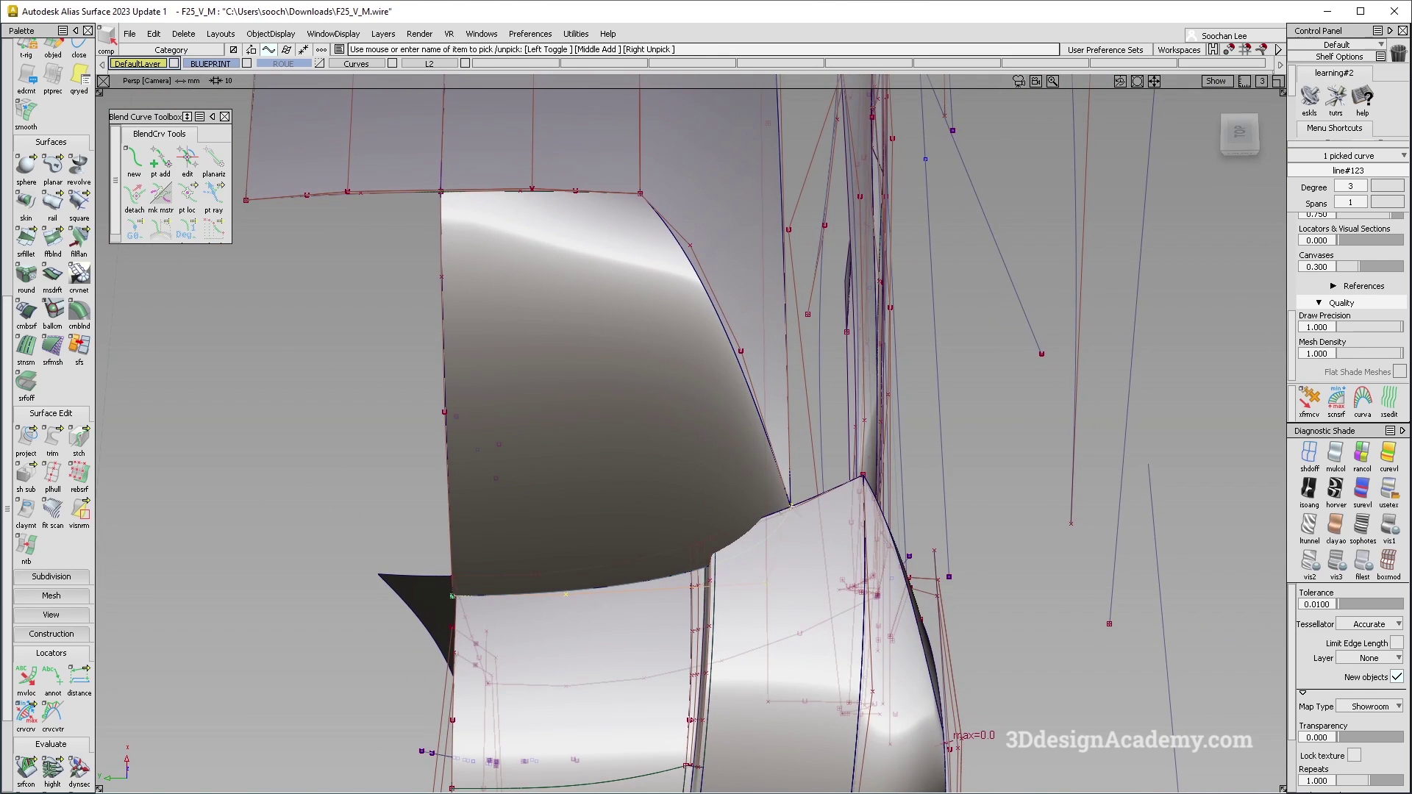
# Paste a copy of the windshield's lower edge curve onto DefaultLayer and hide the Curves layer
pyautogui.scroll(-1, 79, 750)
pyautogui.click(57, 698)
pyautogui.keyDown('alt'); pyautogui.keyDown('shift'); pyautogui.moveTo(724, 654); pyautogui.dragTo(603, 544); pyautogui.keyUp('shift'); pyautogui.keyUp('alt')
pyautogui.keyDown('alt'); pyautogui.keyDown('shift'); pyautogui.moveTo(603, 544); pyautogui.dragTo(663, 582); pyautogui.keyUp('shift'); pyautogui.keyUp('alt')
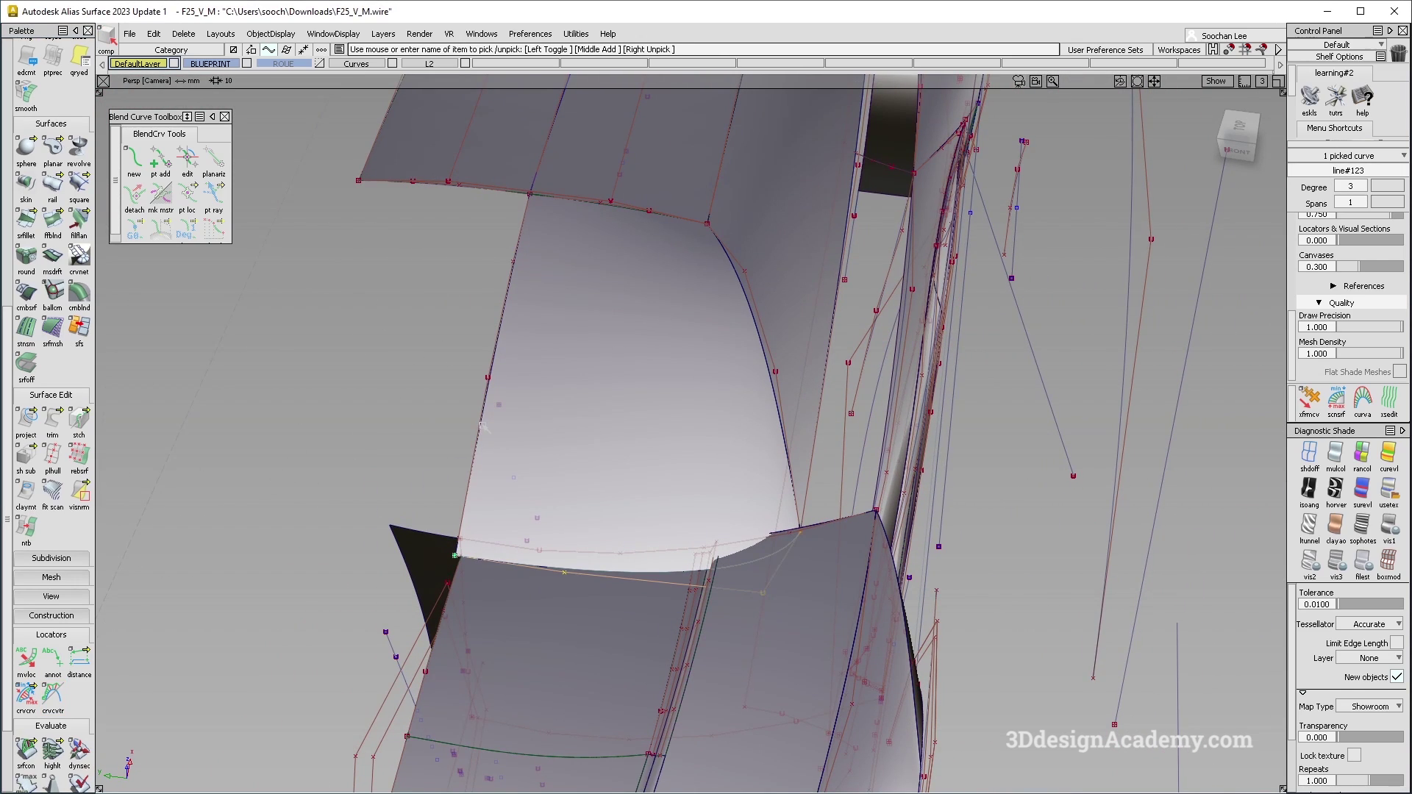
pyautogui.hotkey('ctrl', 'v')
pyautogui.click(155, 64)
pyautogui.click(153, 77)
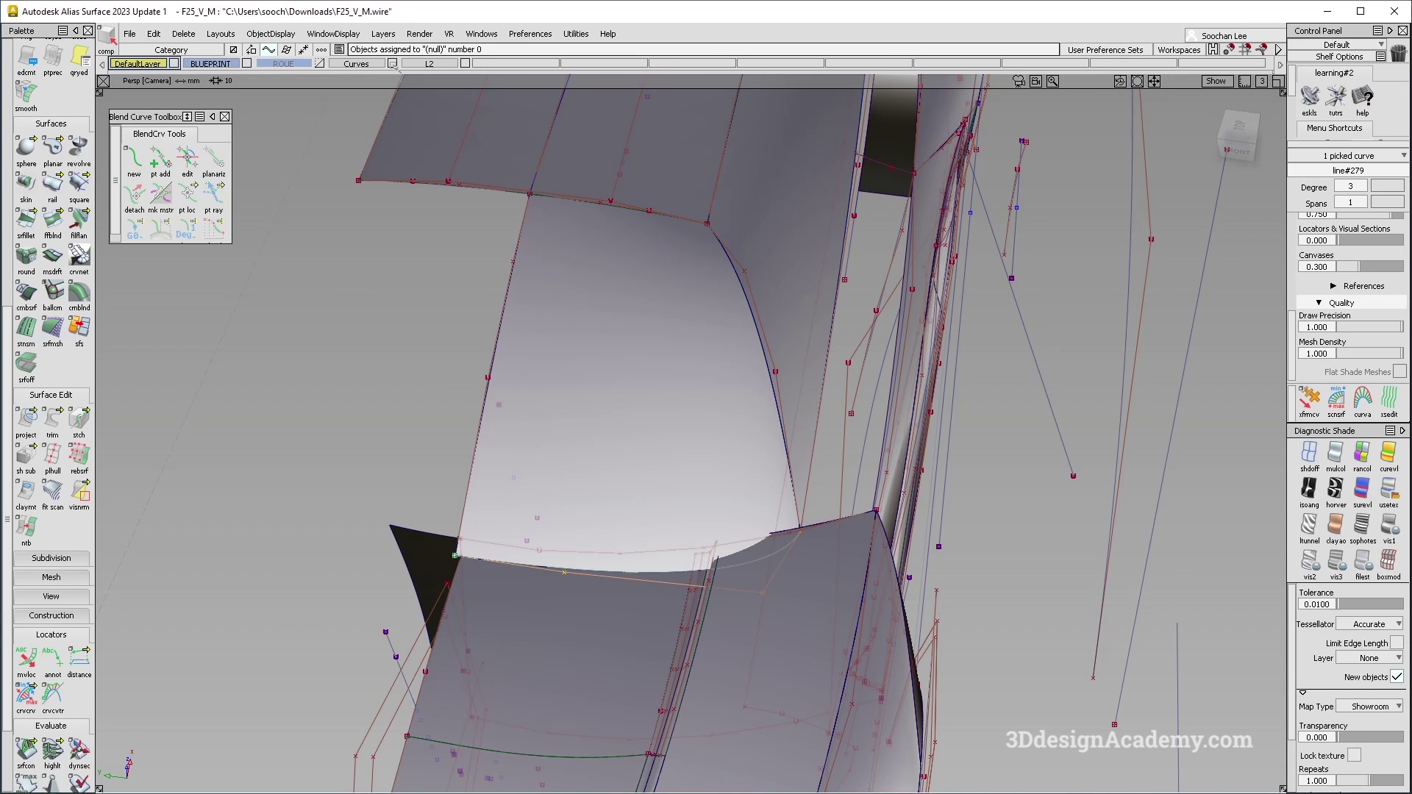
pyautogui.click(393, 64)
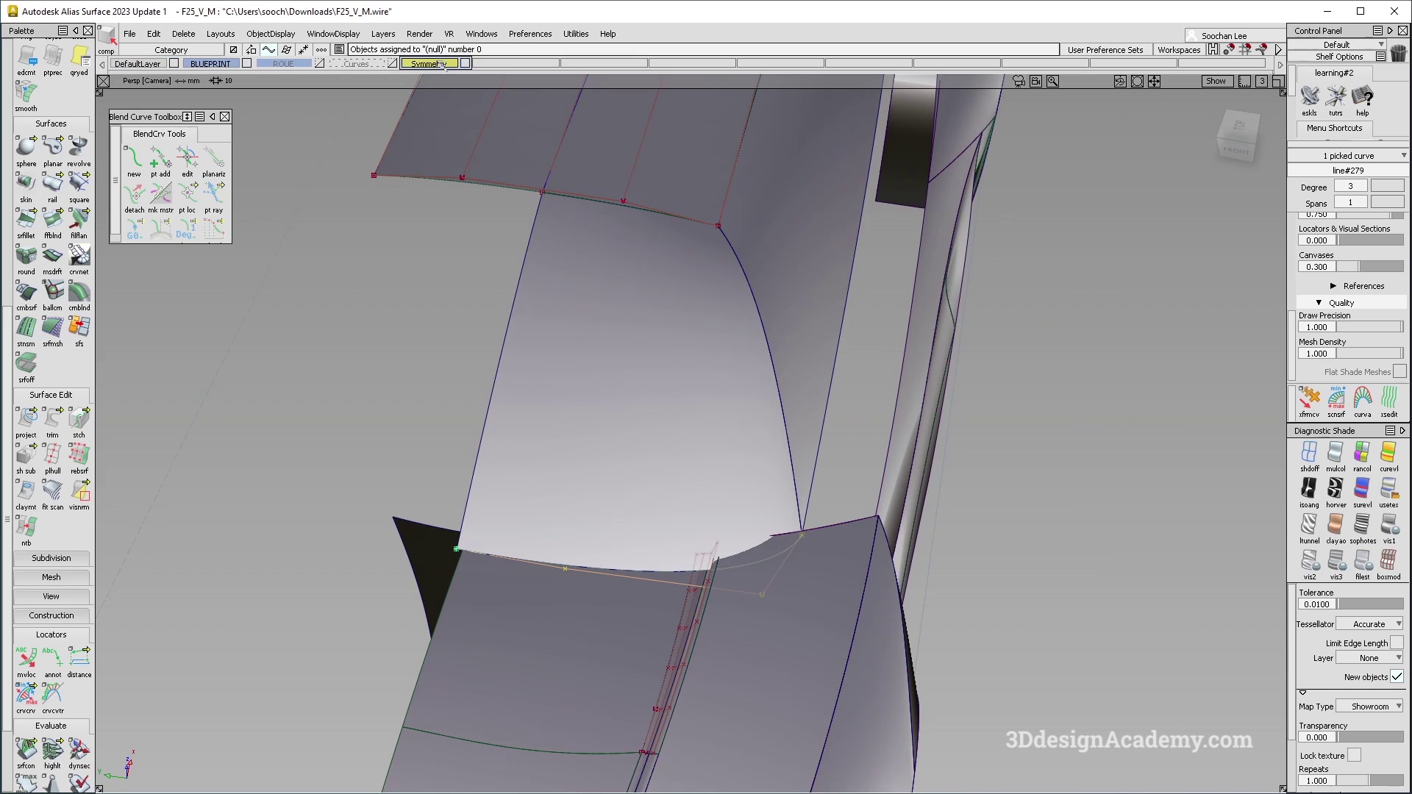
pyautogui.click(156, 64)
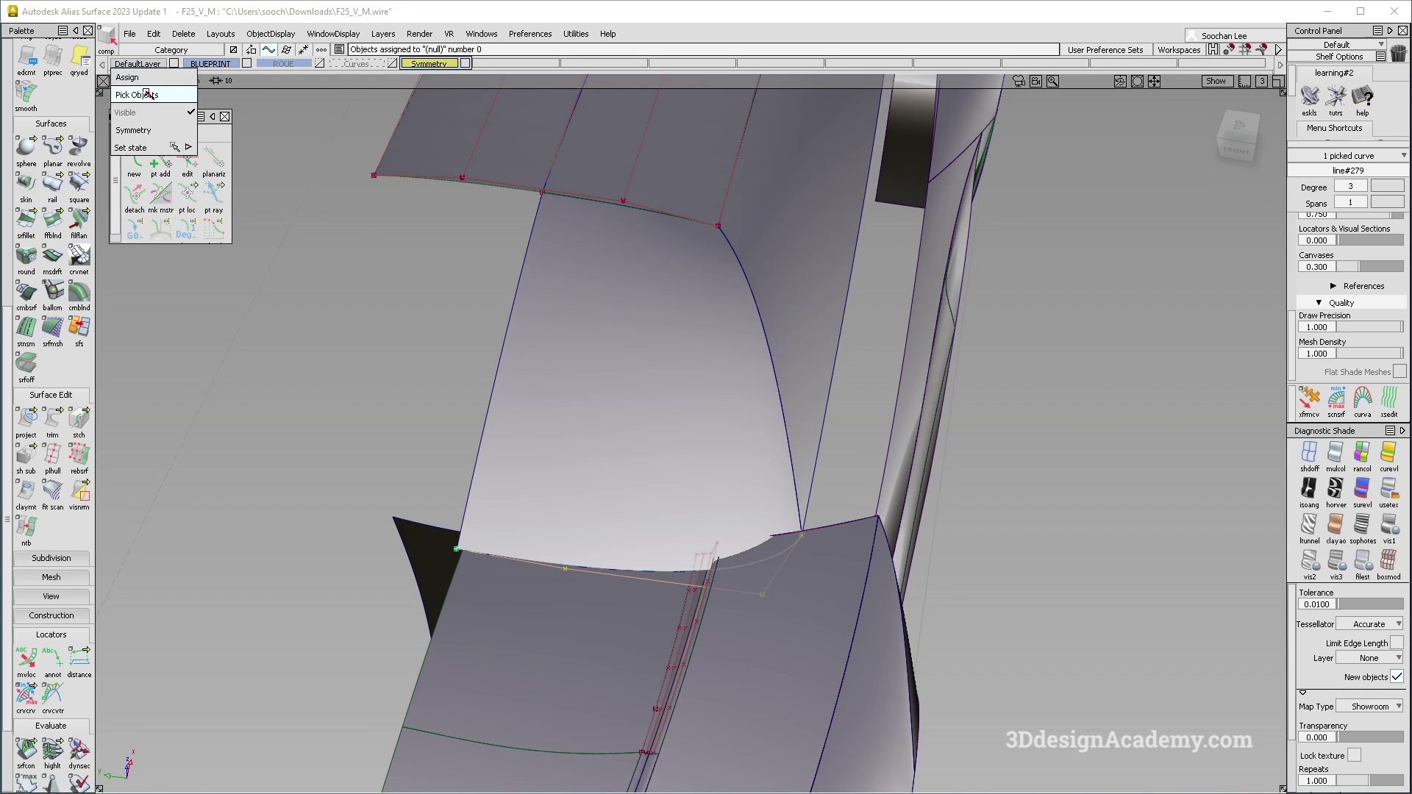
pyautogui.click(375, 236)
pyautogui.click(155, 35)
pyautogui.click(184, 140)
pyautogui.press('Delete')
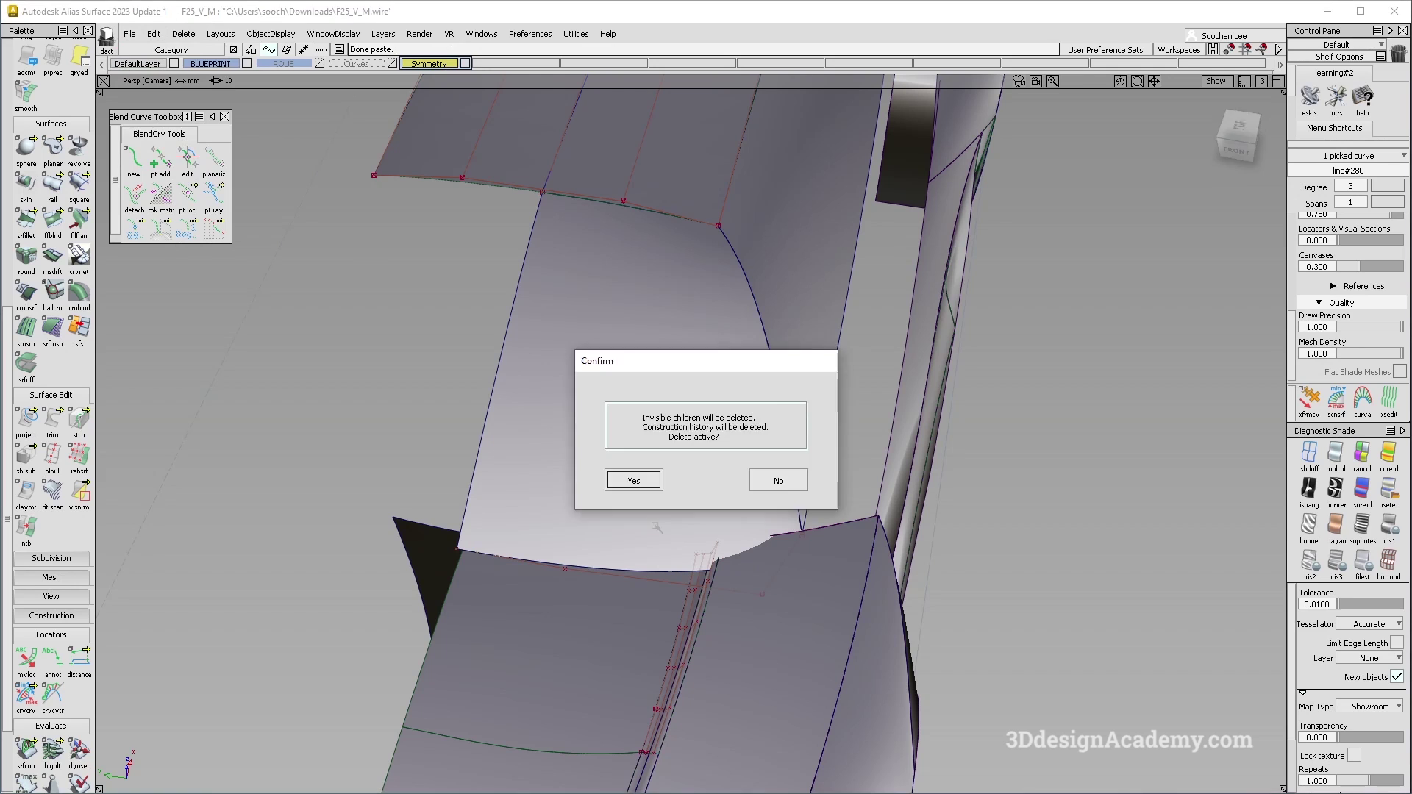
pyautogui.press('Return')
# Duplicate the copied lower edge curve as a mirror image across the car's centreline
pyautogui.keyDown('alt'); pyautogui.keyDown('shift'); pyautogui.moveTo(827, 368); pyautogui.dragTo(699, 345, button='right'); pyautogui.keyUp('shift'); pyautogui.keyUp('alt')
pyautogui.keyDown('alt'); pyautogui.keyDown('shift'); pyautogui.moveTo(699, 344); pyautogui.dragTo(683, 278); pyautogui.keyUp('shift'); pyautogui.keyUp('alt')
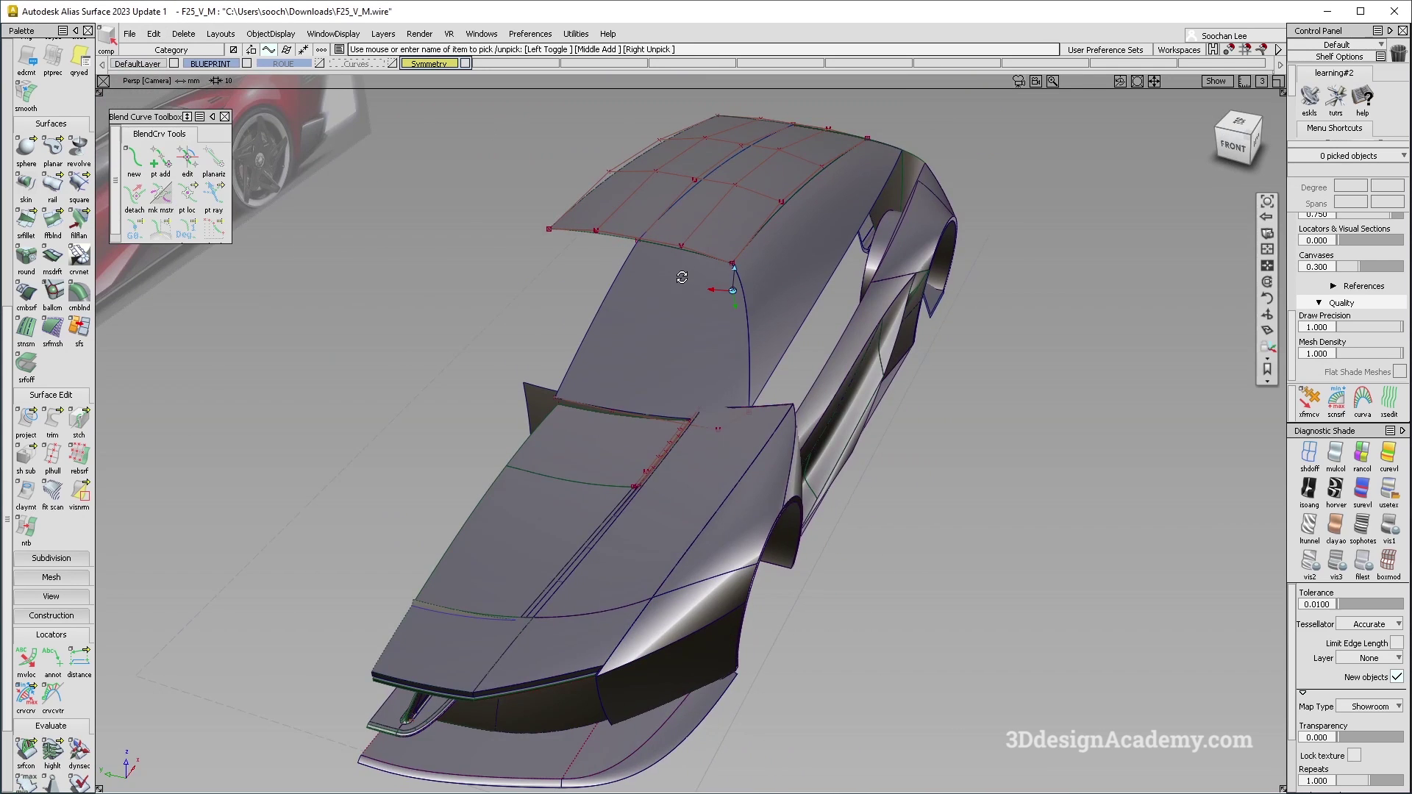
pyautogui.keyDown('alt'); pyautogui.keyDown('shift'); pyautogui.moveTo(682, 278); pyautogui.dragTo(672, 290, button='right'); pyautogui.keyUp('shift'); pyautogui.keyUp('alt')
pyautogui.keyDown('alt'); pyautogui.keyDown('shift'); pyautogui.moveTo(672, 290); pyautogui.dragTo(760, 158); pyautogui.keyUp('shift'); pyautogui.keyUp('alt')
pyautogui.click(760, 157)
pyautogui.keyDown('ctrl'); pyautogui.keyDown('shift'); pyautogui.moveTo(695, 565); pyautogui.dragTo(692, 352); pyautogui.keyUp('shift'); pyautogui.keyUp('ctrl')
pyautogui.keyDown('alt'); pyautogui.keyDown('shift'); pyautogui.moveTo(603, 515); pyautogui.dragTo(662, 548, button='right'); pyautogui.keyUp('shift'); pyautogui.keyUp('alt')
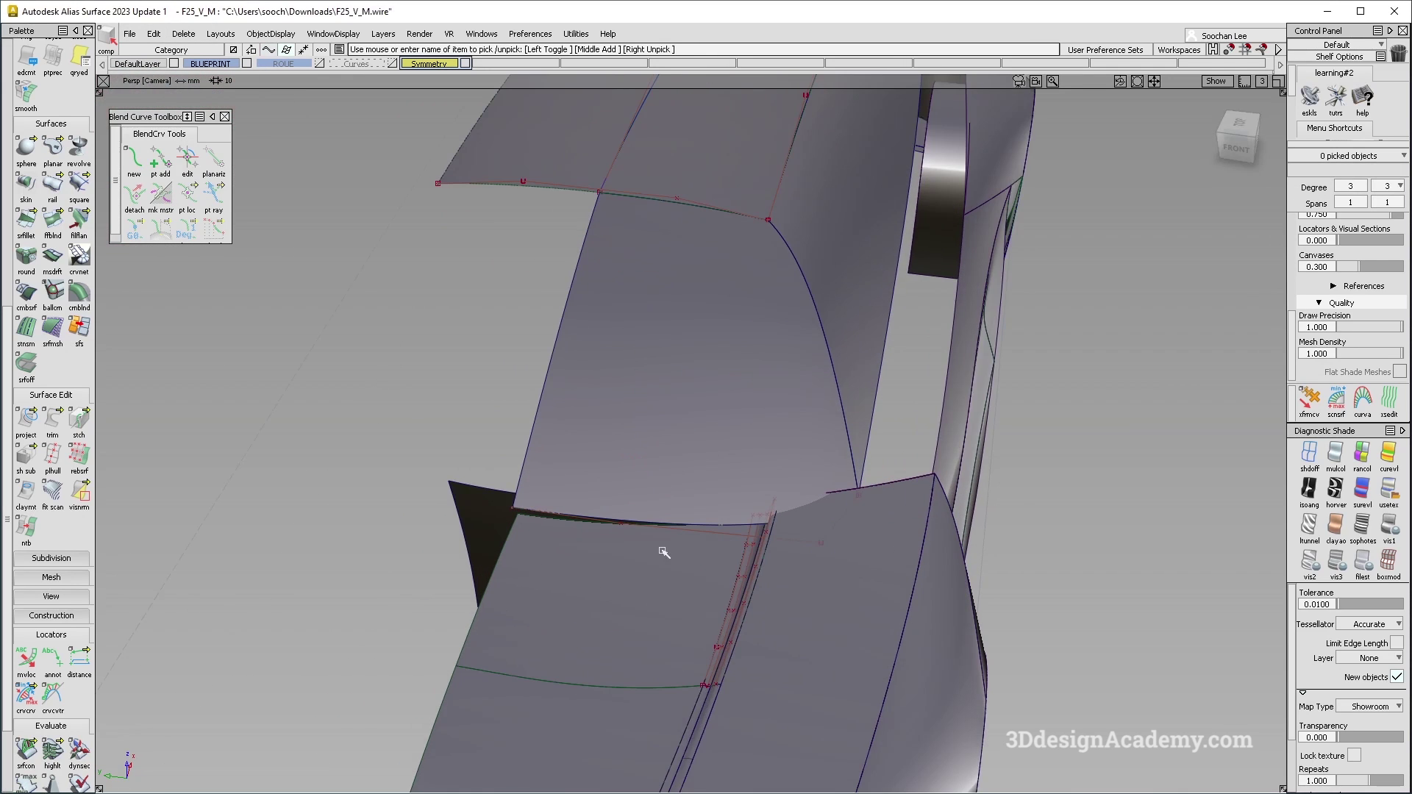
pyautogui.keyDown('ctrl'); pyautogui.keyDown('shift'); pyautogui.moveTo(662, 549); pyautogui.dragTo(719, 528); pyautogui.keyUp('shift'); pyautogui.keyUp('ctrl')
pyautogui.click(720, 531)
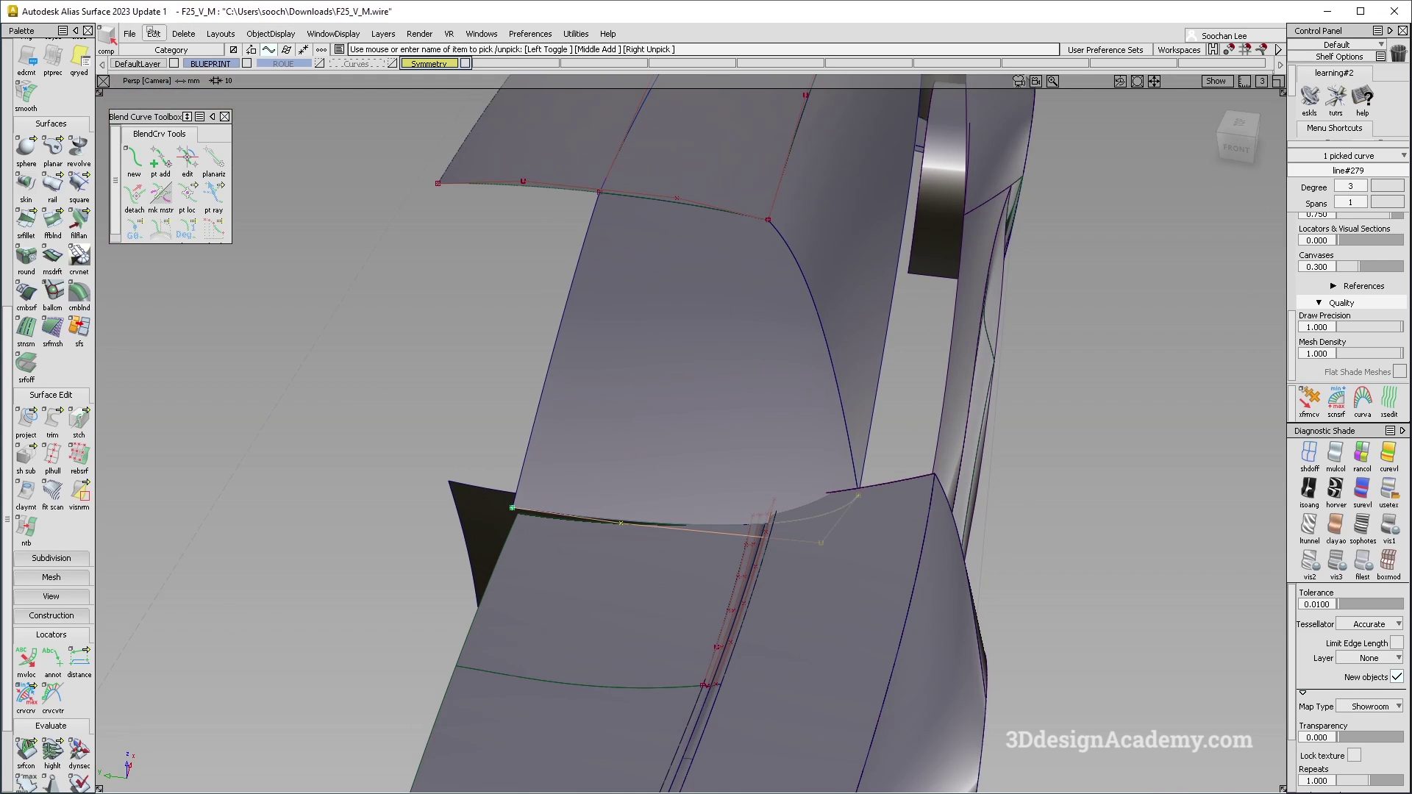
pyautogui.click(154, 33)
pyautogui.moveTo(195, 164)
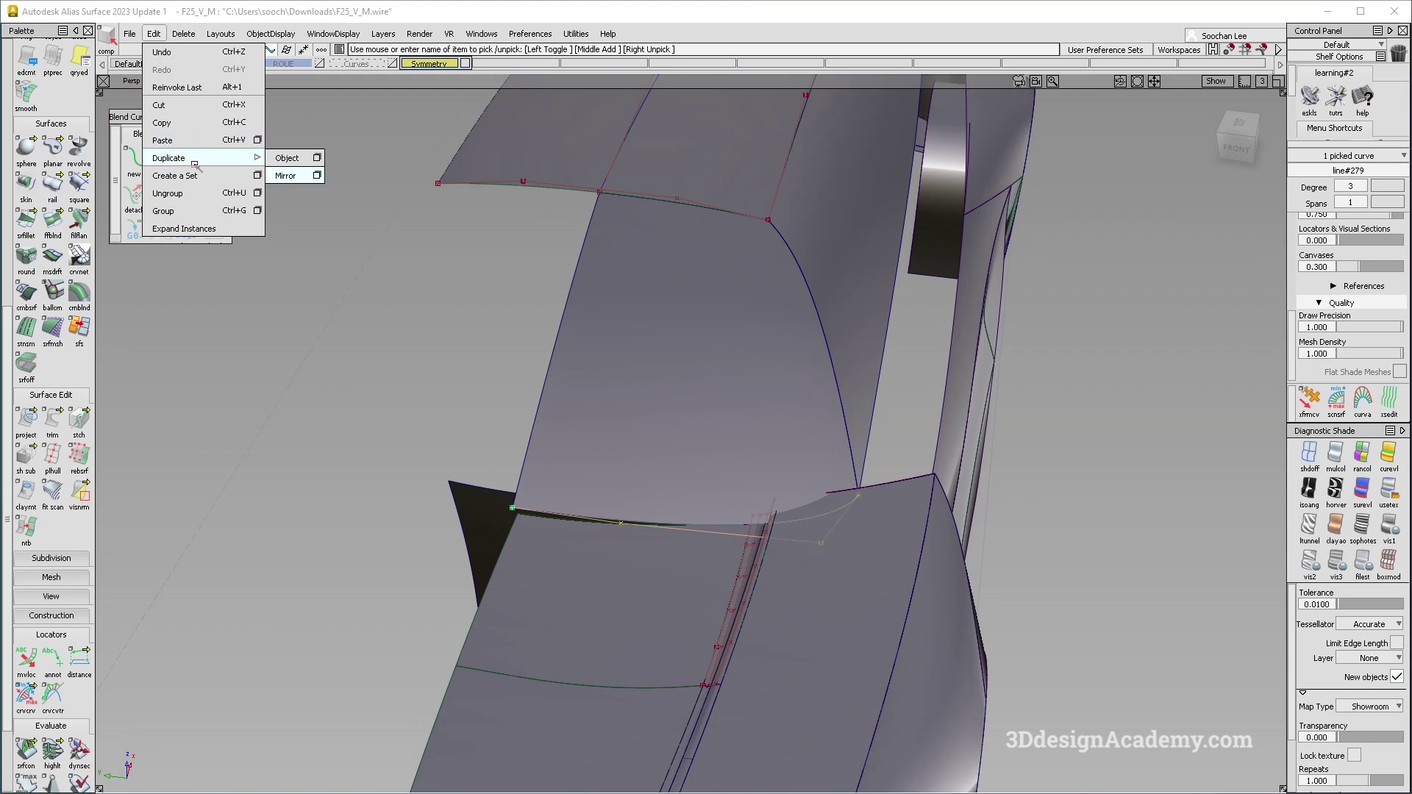
pyautogui.click(287, 176)
# Attach the mirrored curve to the copied lower edge curve using the Connect type
pyautogui.scroll(3, 53, 151)
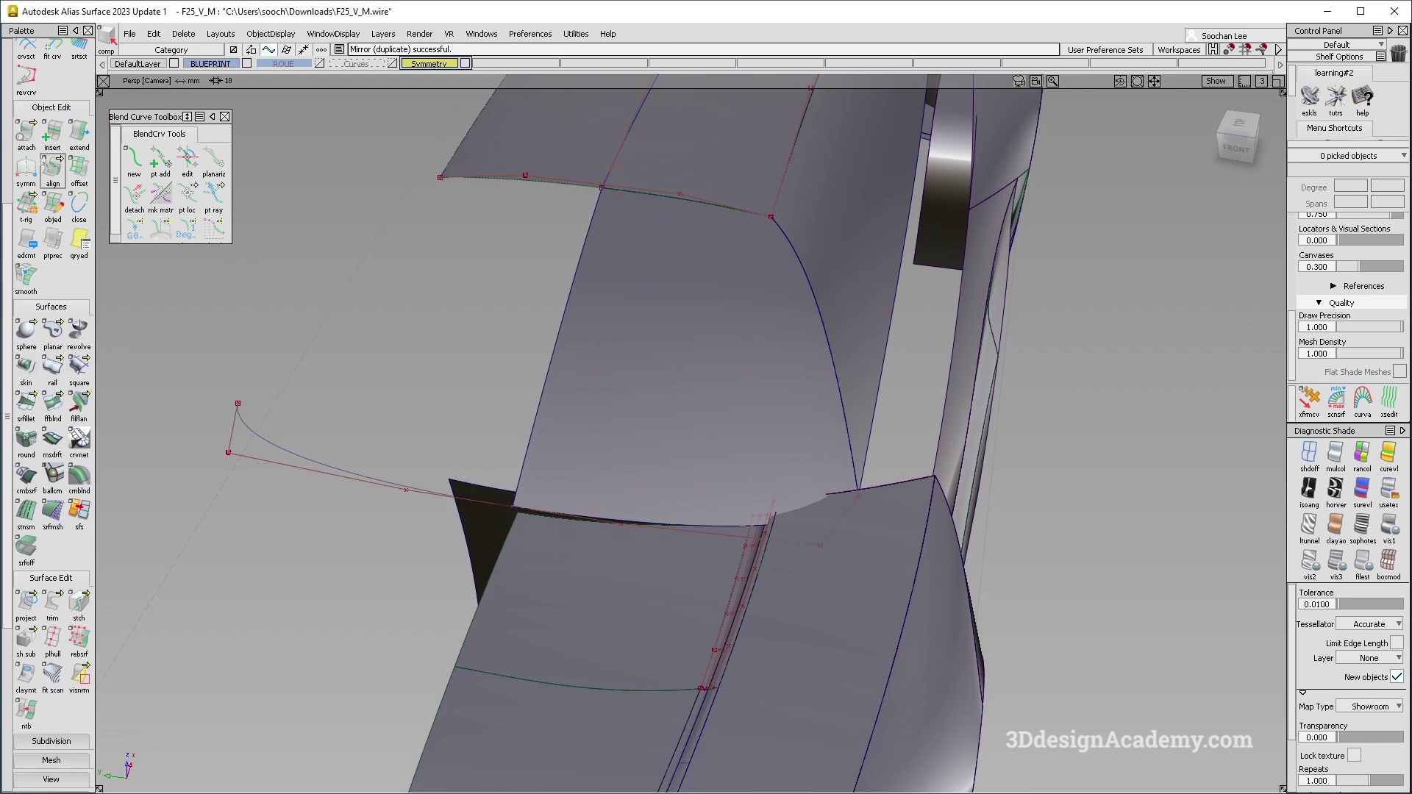
pyautogui.scroll(2, 45, 156)
pyautogui.click(33, 224)
pyautogui.doubleClick(26, 193)
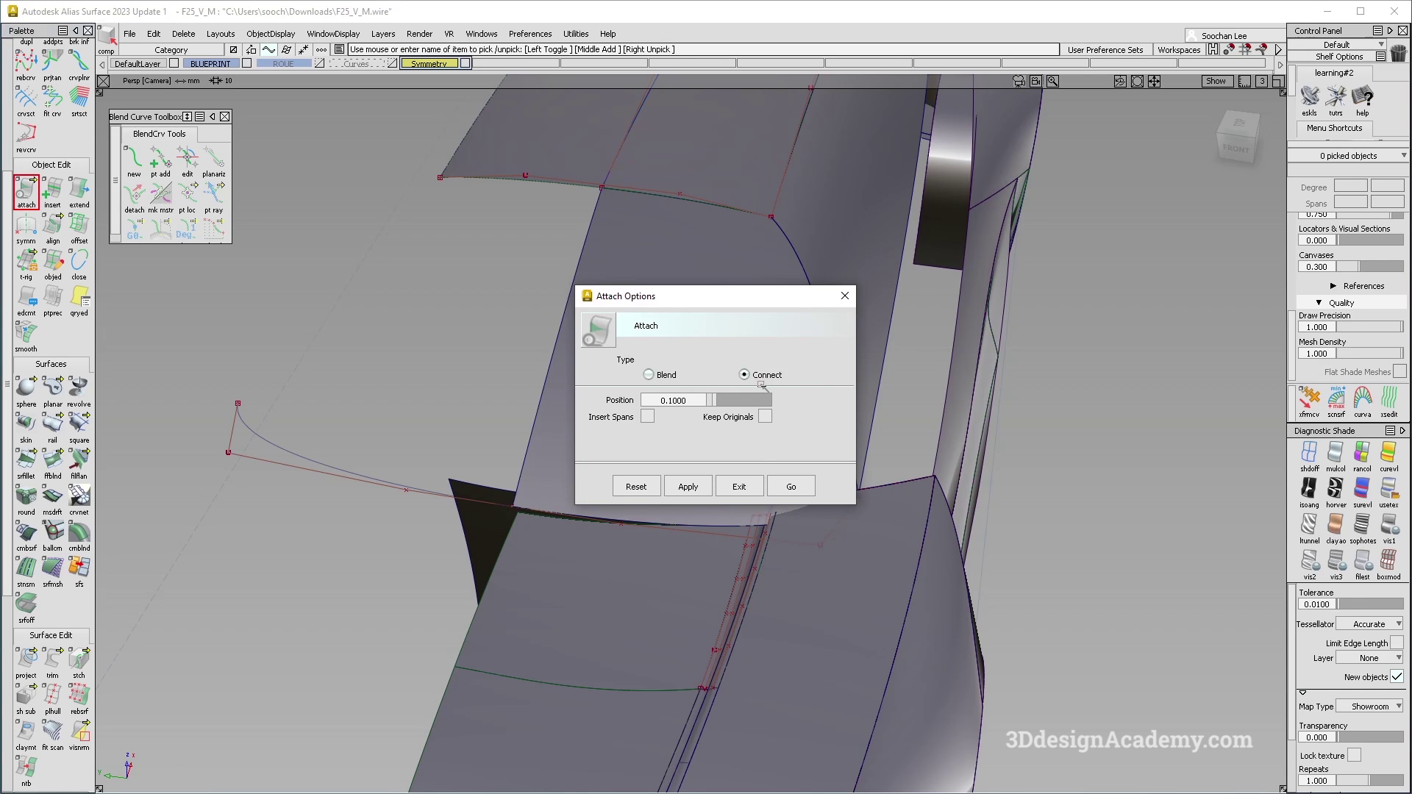
pyautogui.click(791, 486)
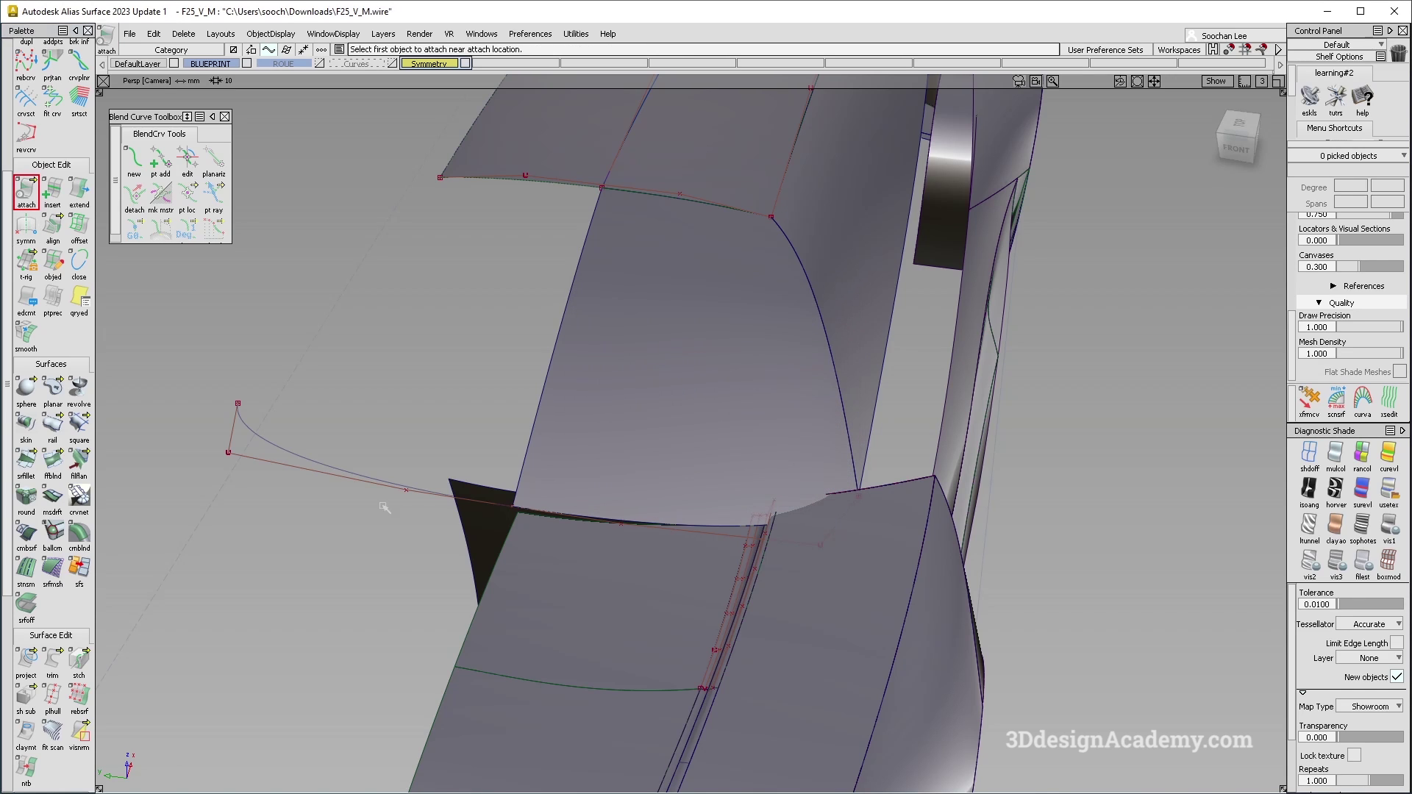
pyautogui.click(540, 517)
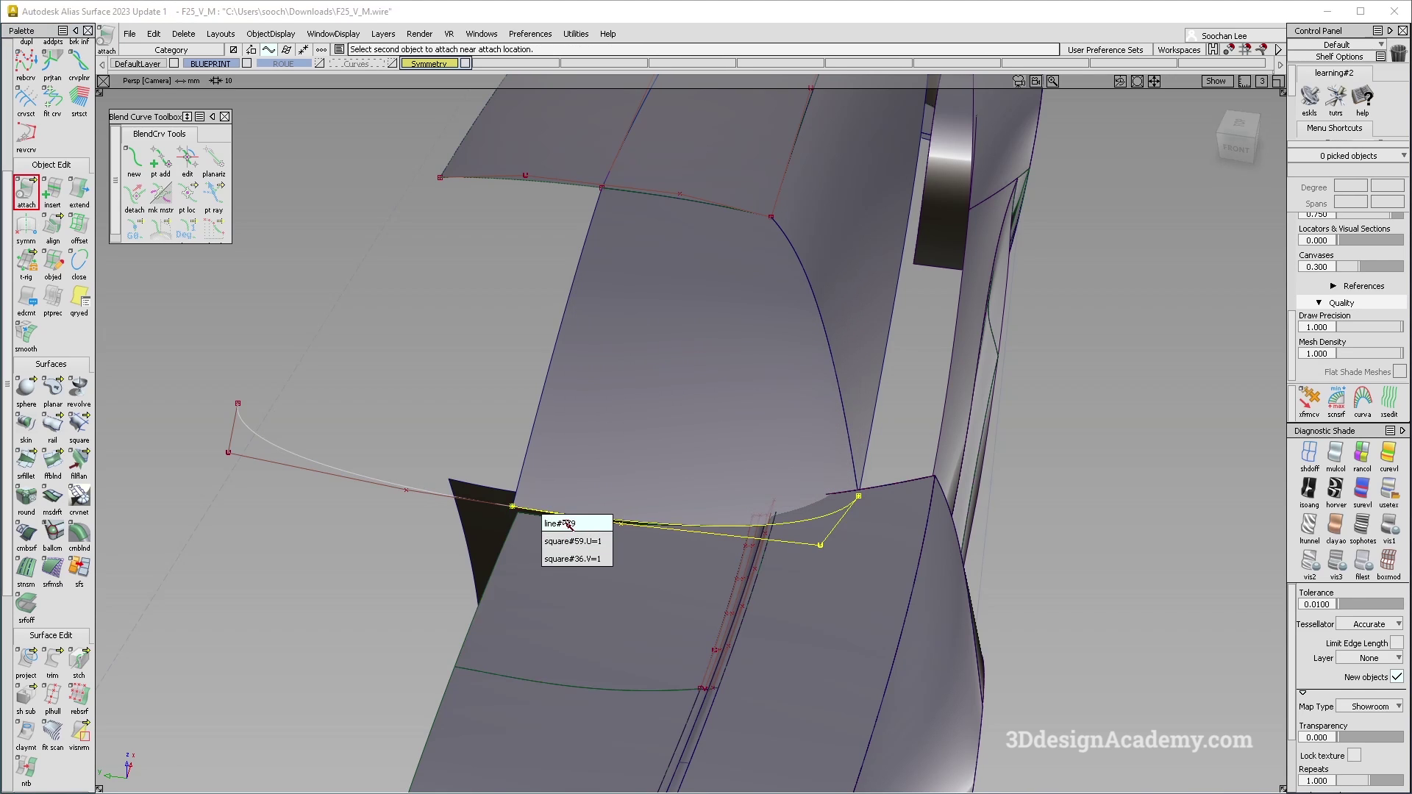
pyautogui.click(547, 531)
pyautogui.press('Return')
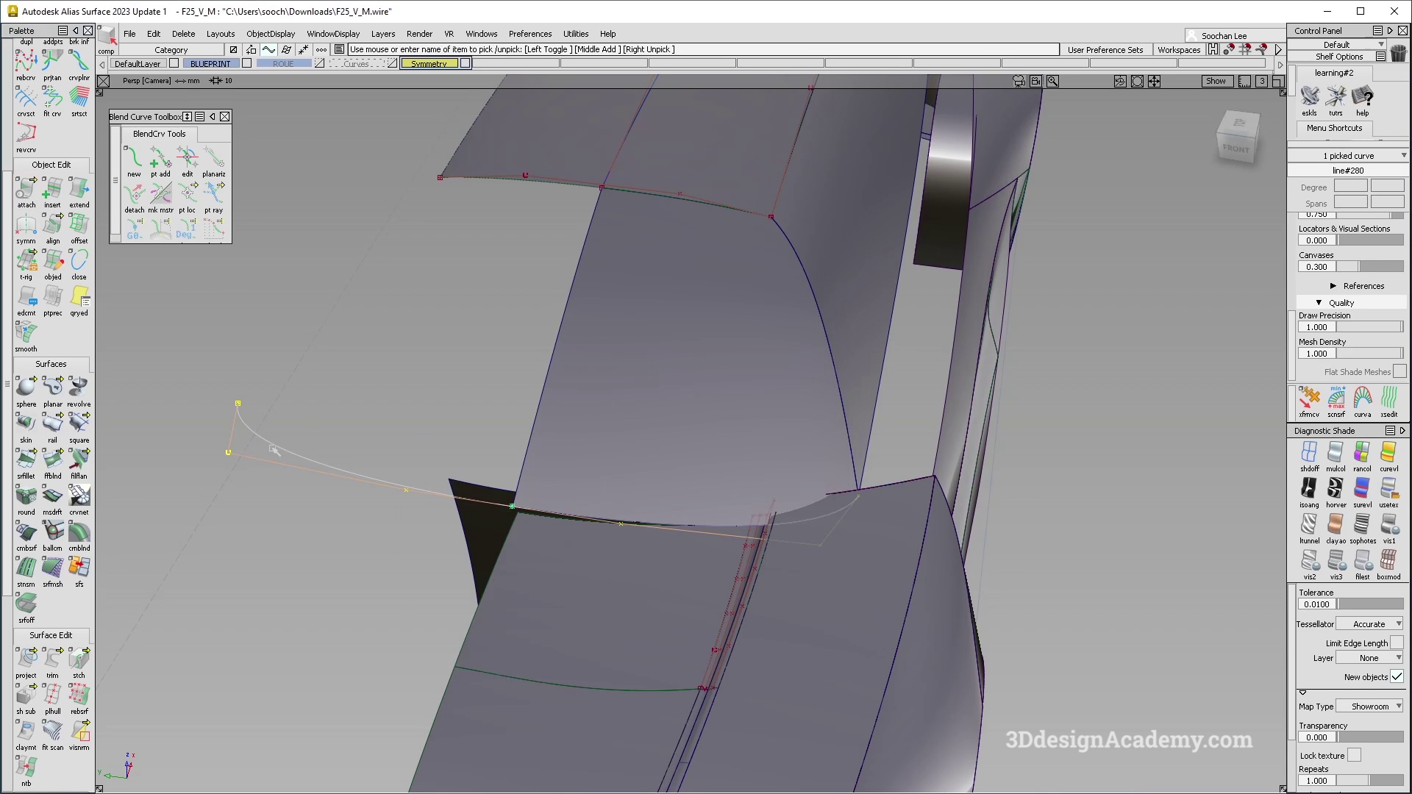
# Make the attached full-width curve symmetric and fit a degree 3, single-span curve to it
pyautogui.click(25, 228)
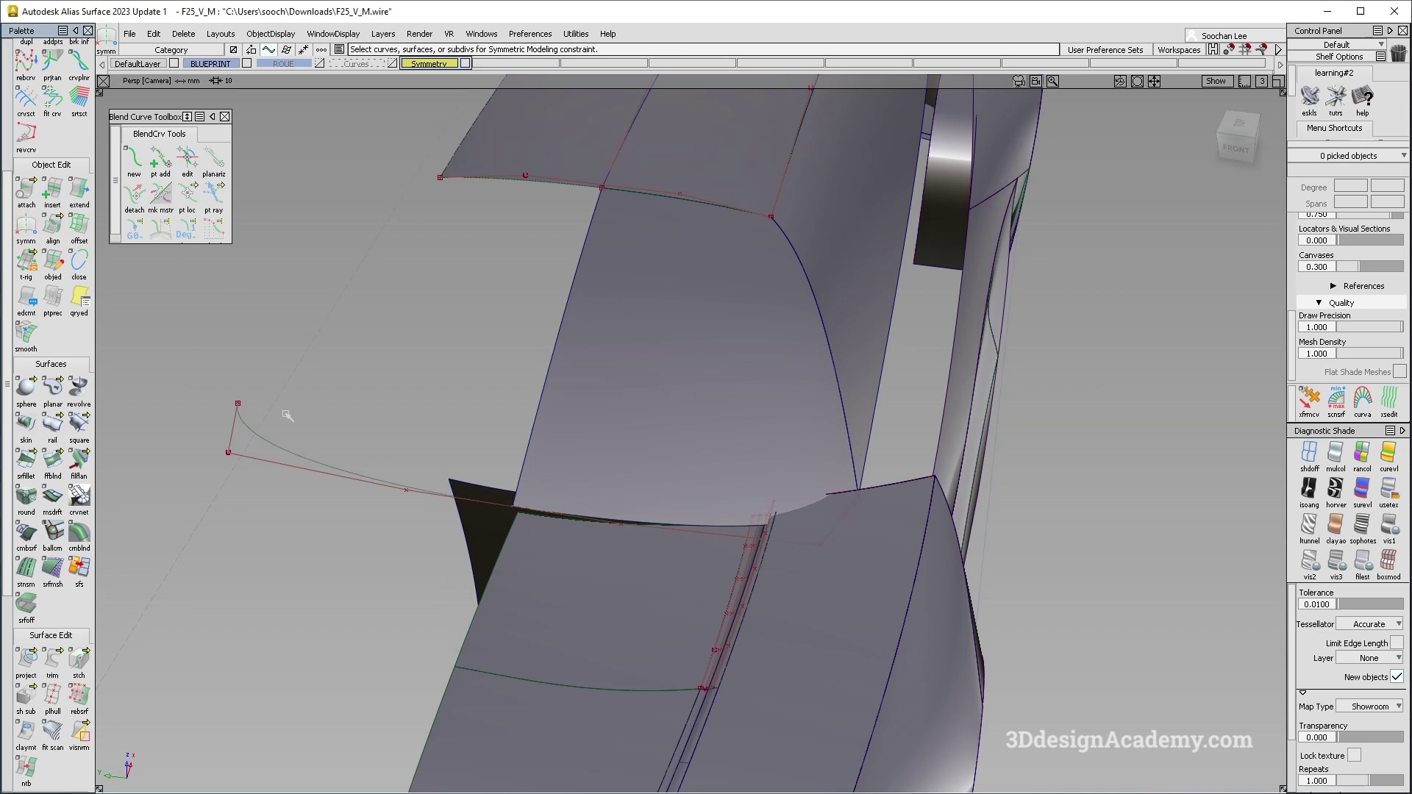
pyautogui.click(379, 485)
pyautogui.scroll(3, 51, 331)
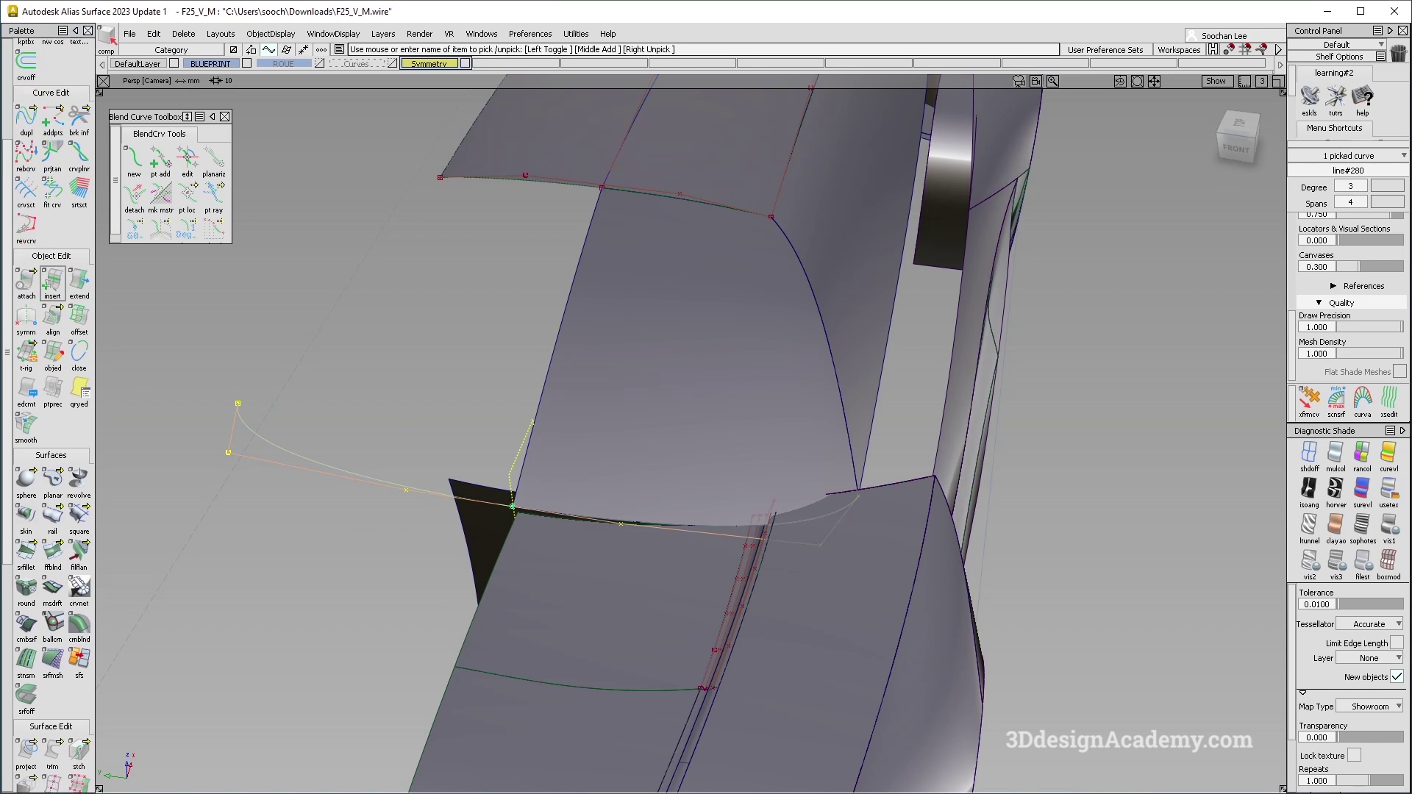
pyautogui.click(52, 202)
# Apply symmetric modelling to the fitted curve
pyautogui.moveTo(497, 566)
pyautogui.keyDown('alt'); pyautogui.keyDown('shift'); pyautogui.mouseDown()
pyautogui.moveTo(634, 599)
pyautogui.moveTo(634, 622)
pyautogui.mouseUp(); pyautogui.keyUp('shift'); pyautogui.keyUp('alt')
pyautogui.moveTo(615, 505)
pyautogui.keyDown('ctrl'); pyautogui.keyDown('shift'); pyautogui.mouseDown()
pyautogui.moveTo(668, 548)
pyautogui.moveTo(646, 472)
pyautogui.mouseUp(); pyautogui.keyUp('shift'); pyautogui.keyUp('ctrl')
pyautogui.click(668, 548)
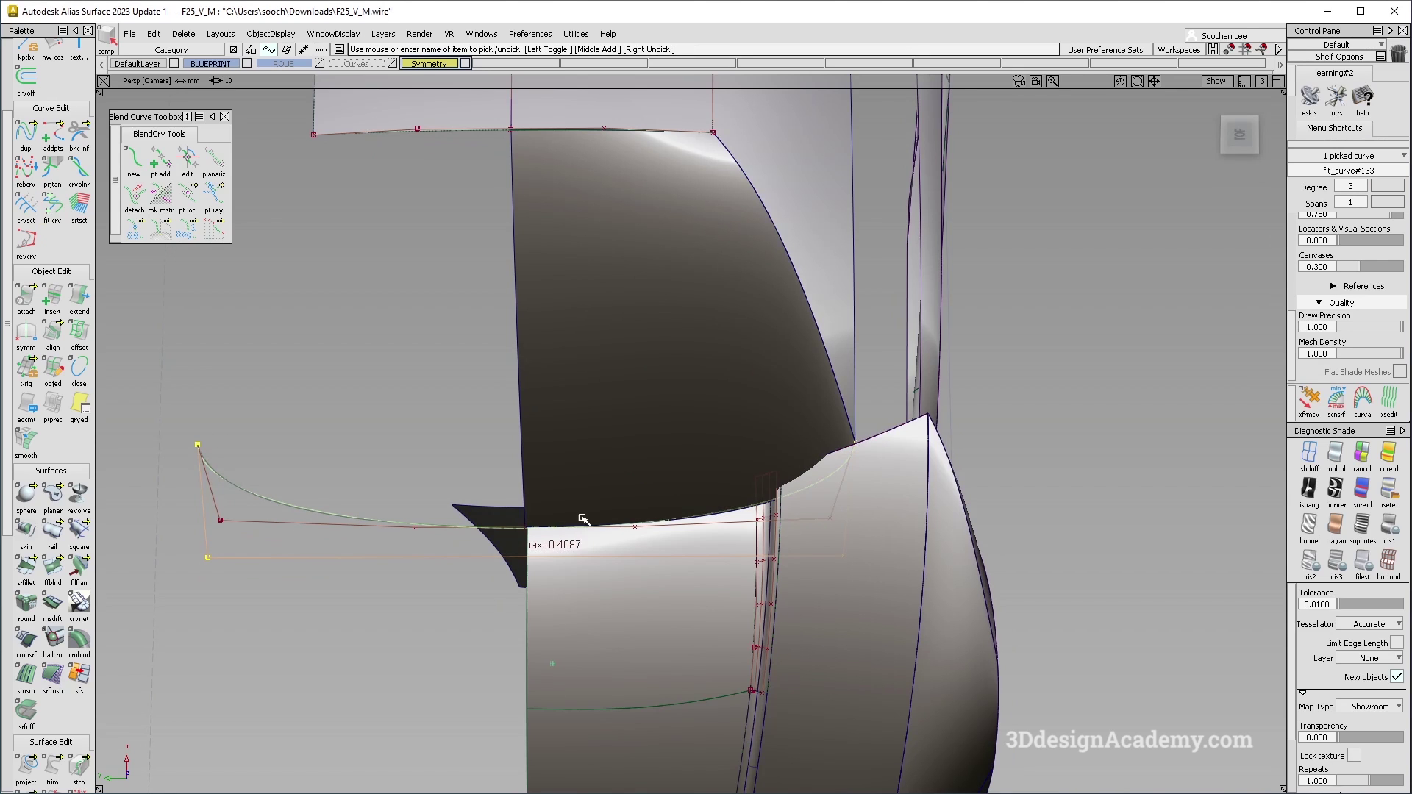
pyautogui.keyDown('alt'); pyautogui.keyDown('shift'); pyautogui.moveTo(646, 468); pyautogui.dragTo(528, 534); pyautogui.keyUp('shift'); pyautogui.keyUp('alt')
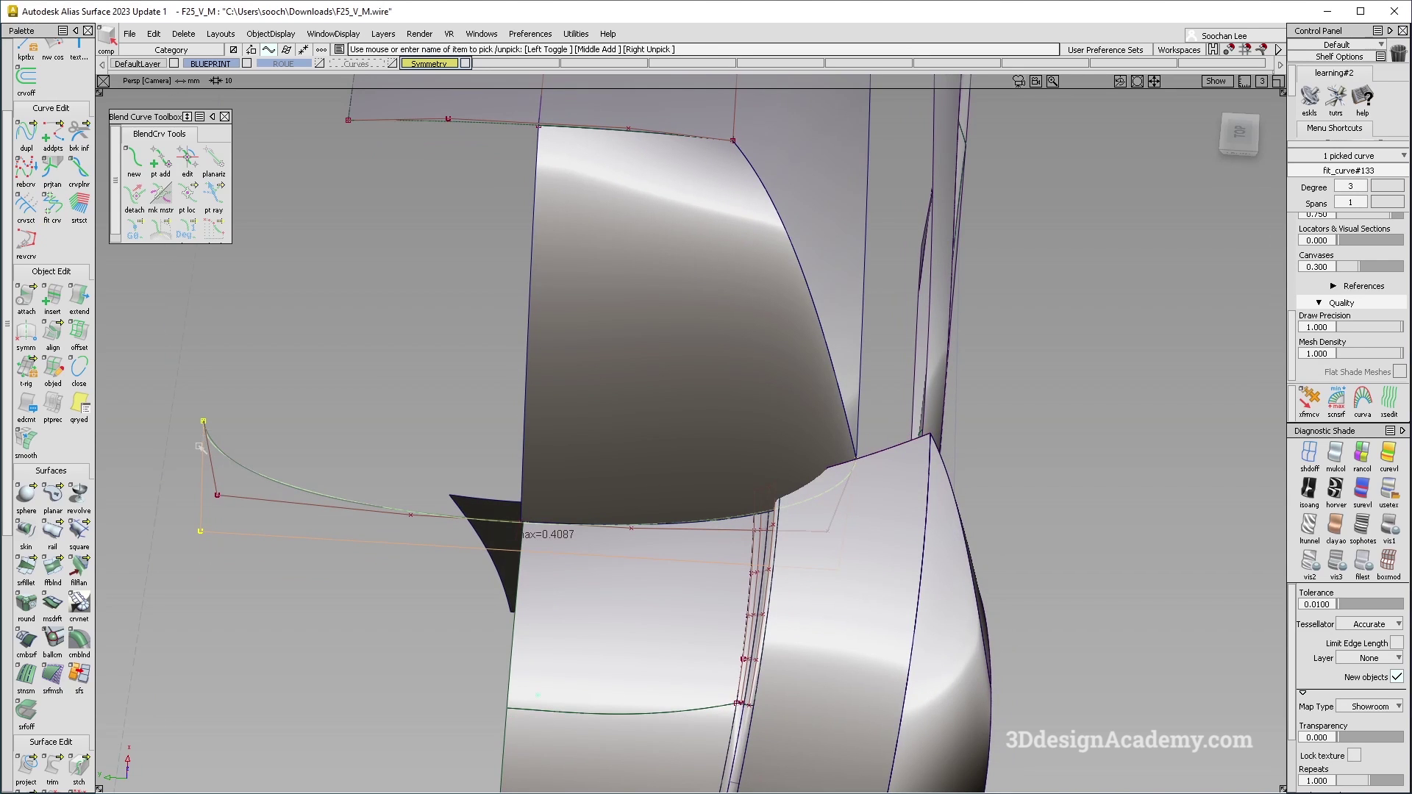
pyautogui.moveTo(646, 466)
pyautogui.keyDown('alt'); pyautogui.keyDown('shift'); pyautogui.mouseDown()
pyautogui.moveTo(634, 491)
pyautogui.moveTo(646, 441)
pyautogui.mouseUp(); pyautogui.keyUp('shift'); pyautogui.keyUp('alt')
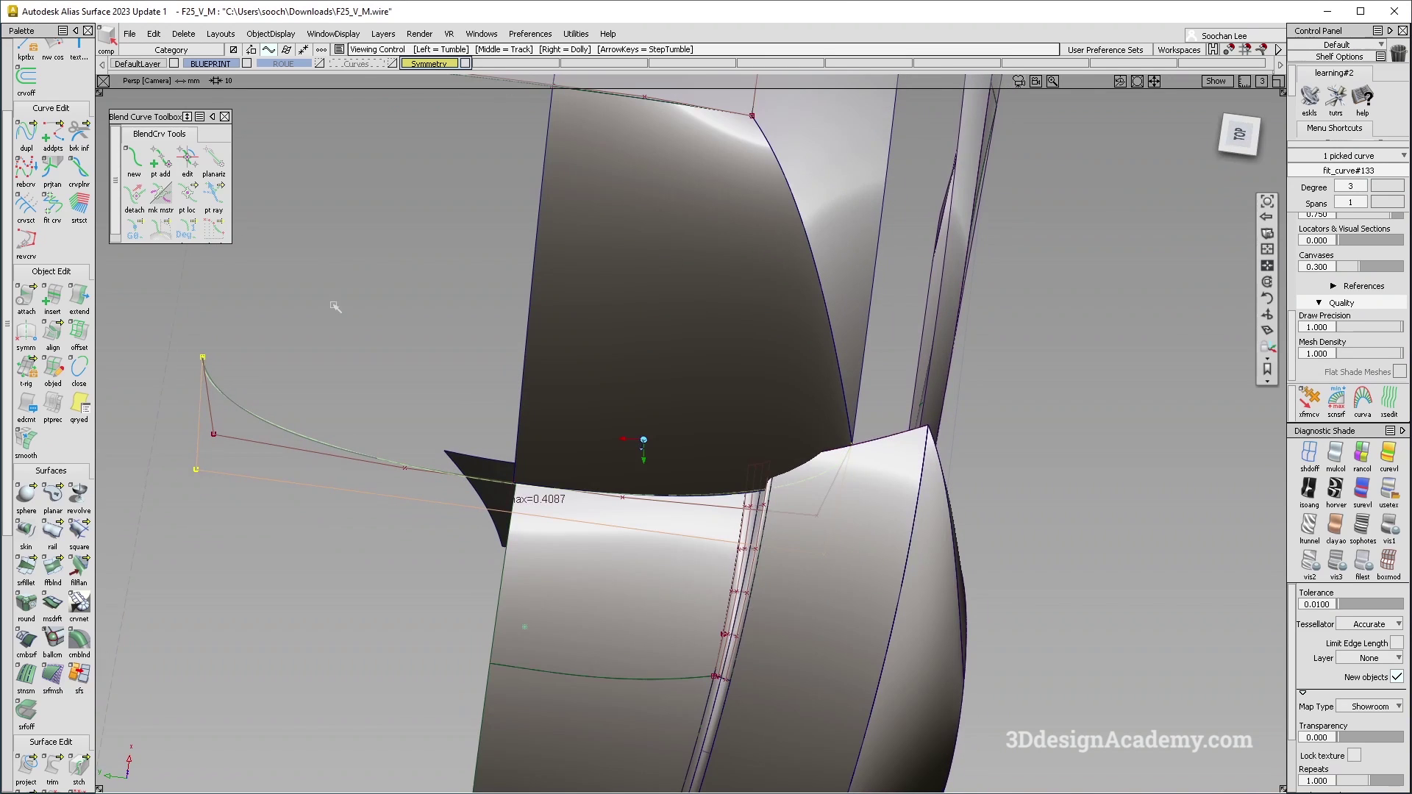
pyautogui.click(30, 338)
pyautogui.press('Return')
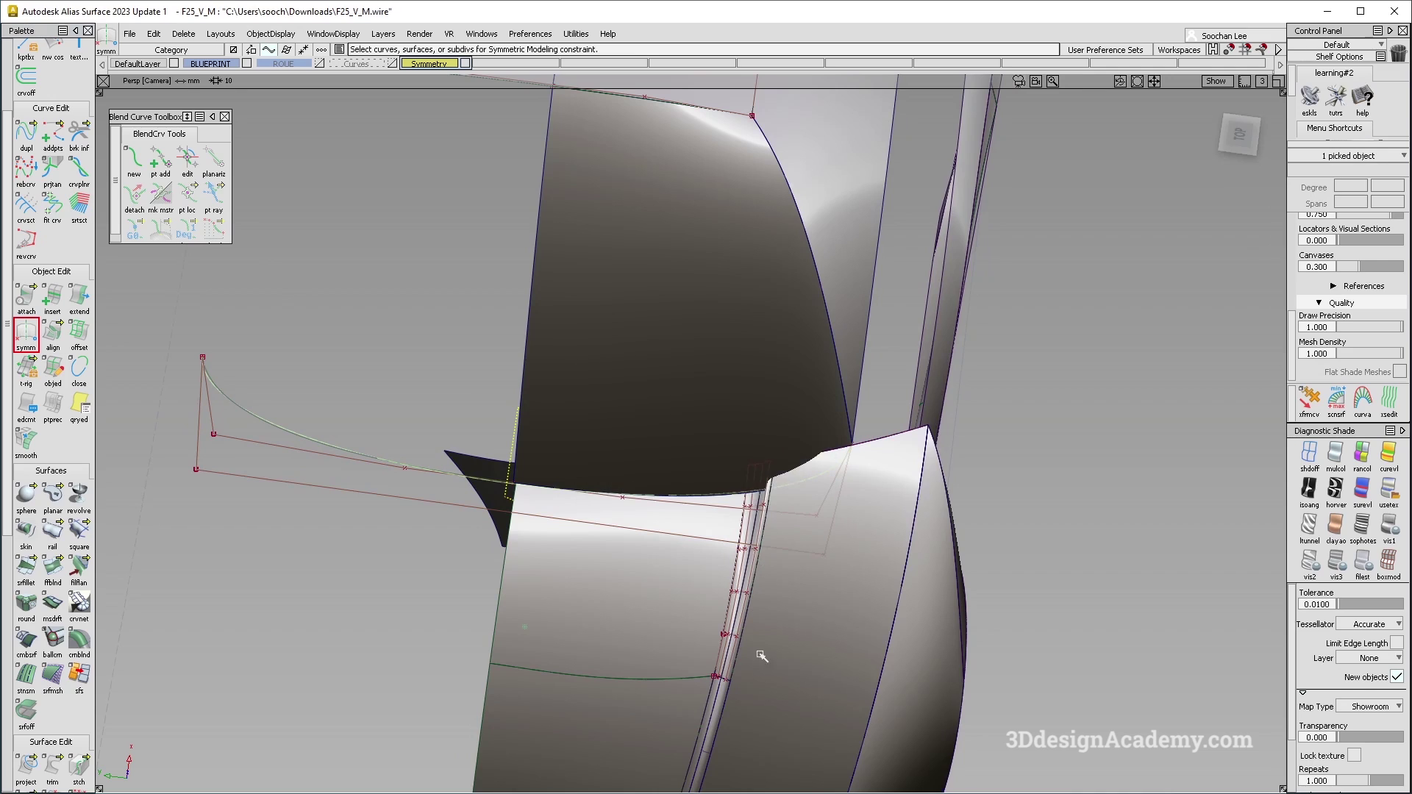
# Move the fitted curve's control vertex next to its outer end inward towards the centreline
pyautogui.keyDown('ctrl'); pyautogui.keyDown('shift'); pyautogui.moveTo(209, 444); pyautogui.dragTo(196, 470); pyautogui.keyUp('shift'); pyautogui.keyUp('ctrl')
pyautogui.click(195, 469)
pyautogui.keyDown('ctrl'); pyautogui.keyDown('shift'); pyautogui.moveTo(278, 565); pyautogui.dragTo(299, 540, button='middle'); pyautogui.keyUp('shift'); pyautogui.keyUp('ctrl')
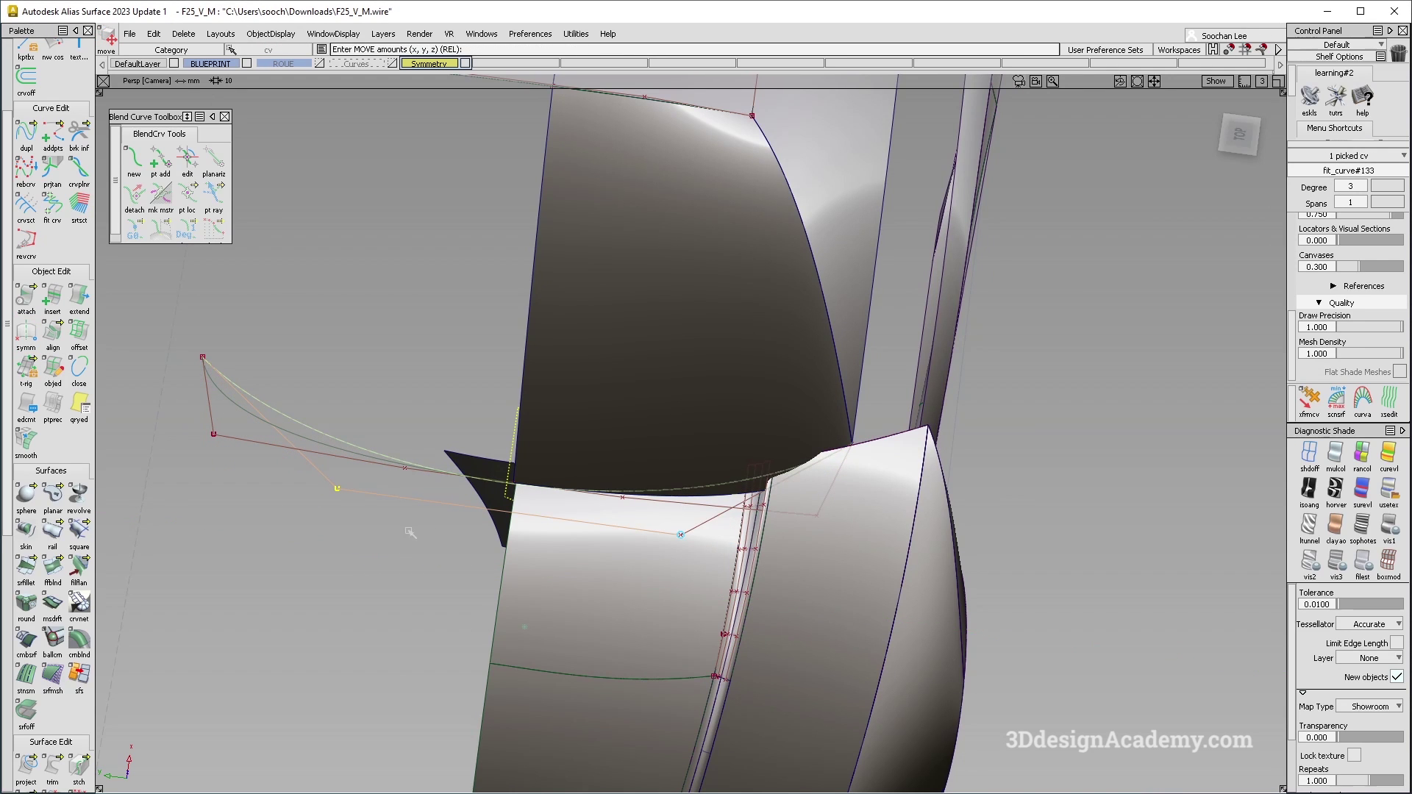
pyautogui.scroll(3, 373, 533)
pyautogui.keyDown('alt'); pyautogui.keyDown('shift'); pyautogui.moveTo(688, 448); pyautogui.dragTo(621, 664, button='right'); pyautogui.keyUp('shift'); pyautogui.keyUp('alt')
pyautogui.keyDown('ctrl'); pyautogui.keyDown('shift'); pyautogui.moveTo(620, 665); pyautogui.dragTo(623, 634); pyautogui.keyUp('shift'); pyautogui.keyUp('ctrl')
pyautogui.keyDown('alt'); pyautogui.keyDown('shift'); pyautogui.moveTo(603, 558); pyautogui.dragTo(489, 248); pyautogui.keyUp('shift'); pyautogui.keyUp('alt')
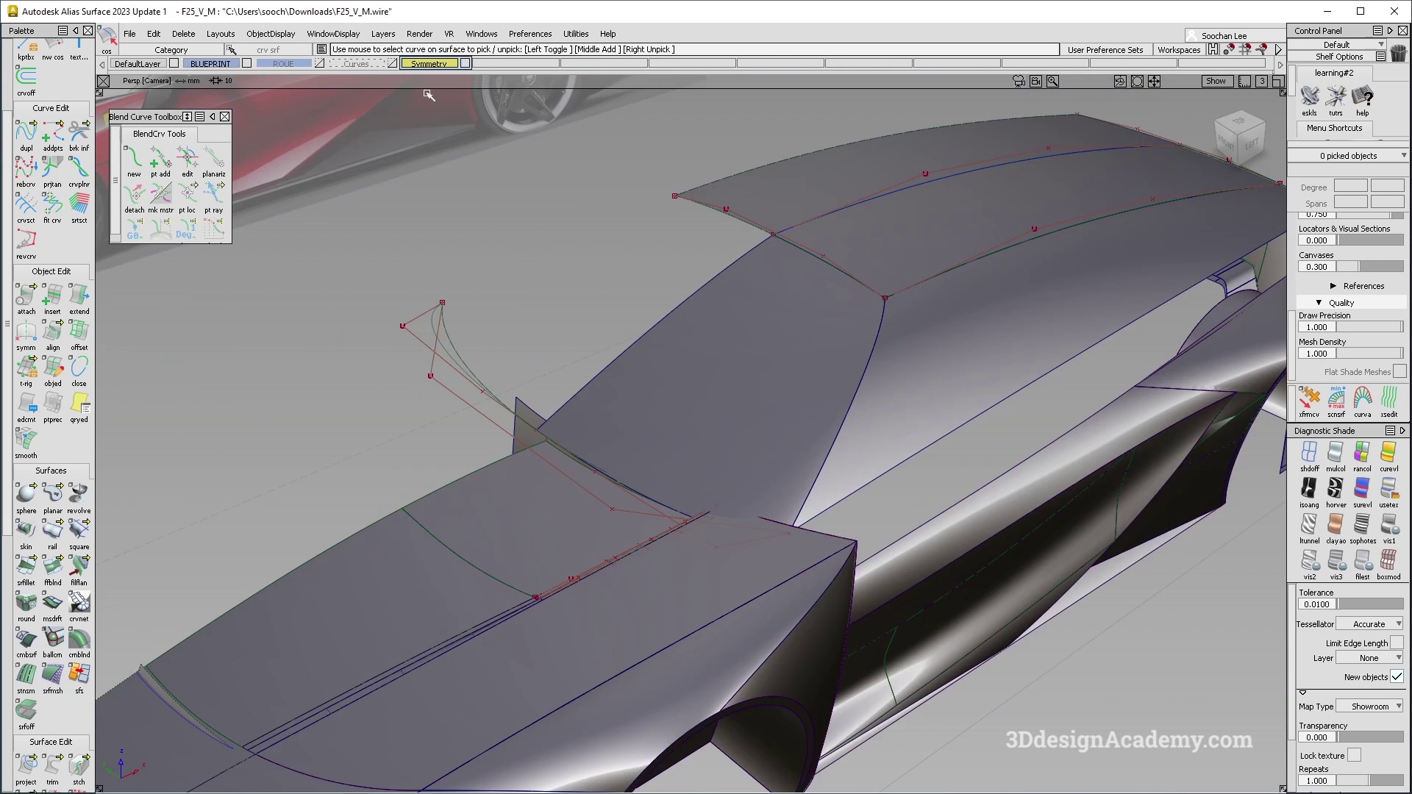
# Assign the full-width windshield base curve to DefaultLayer
pyautogui.keyDown('ctrl'); pyautogui.keyDown('shift'); pyautogui.moveTo(469, 355); pyautogui.dragTo(431, 356); pyautogui.keyUp('shift'); pyautogui.keyUp('ctrl')
pyautogui.click(465, 356)
pyautogui.click(150, 63)
pyautogui.keyDown('alt'); pyautogui.keyDown('shift'); pyautogui.moveTo(514, 329); pyautogui.dragTo(652, 555); pyautogui.keyUp('shift'); pyautogui.keyUp('alt')
pyautogui.keyDown('alt'); pyautogui.keyDown('shift'); pyautogui.click(711, 540); pyautogui.keyUp('shift'); pyautogui.keyUp('alt')
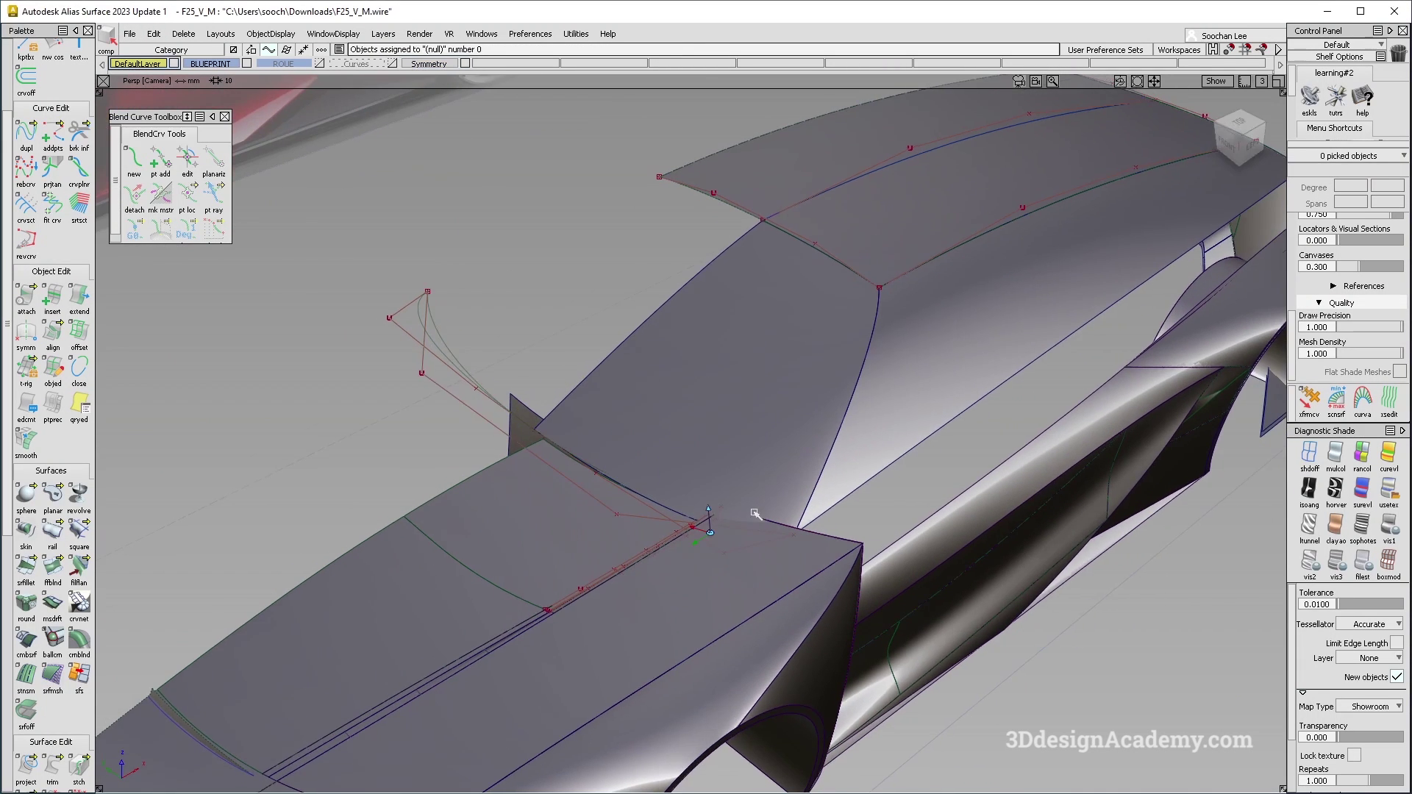
pyautogui.keyDown('alt'); pyautogui.keyDown('shift'); pyautogui.moveTo(750, 520); pyautogui.dragTo(845, 264, button='right'); pyautogui.keyUp('shift'); pyautogui.keyUp('alt')
pyautogui.keyDown('alt'); pyautogui.keyDown('shift'); pyautogui.moveTo(797, 341); pyautogui.dragTo(700, 352); pyautogui.keyUp('shift'); pyautogui.keyUp('alt')
pyautogui.keyDown('alt'); pyautogui.keyDown('shift'); pyautogui.moveTo(933, 365); pyautogui.dragTo(917, 495); pyautogui.keyUp('shift'); pyautogui.keyUp('alt')
pyautogui.keyDown('alt'); pyautogui.keyDown('shift'); pyautogui.moveTo(917, 495); pyautogui.dragTo(747, 577, button='right'); pyautogui.keyUp('shift'); pyautogui.keyUp('alt')
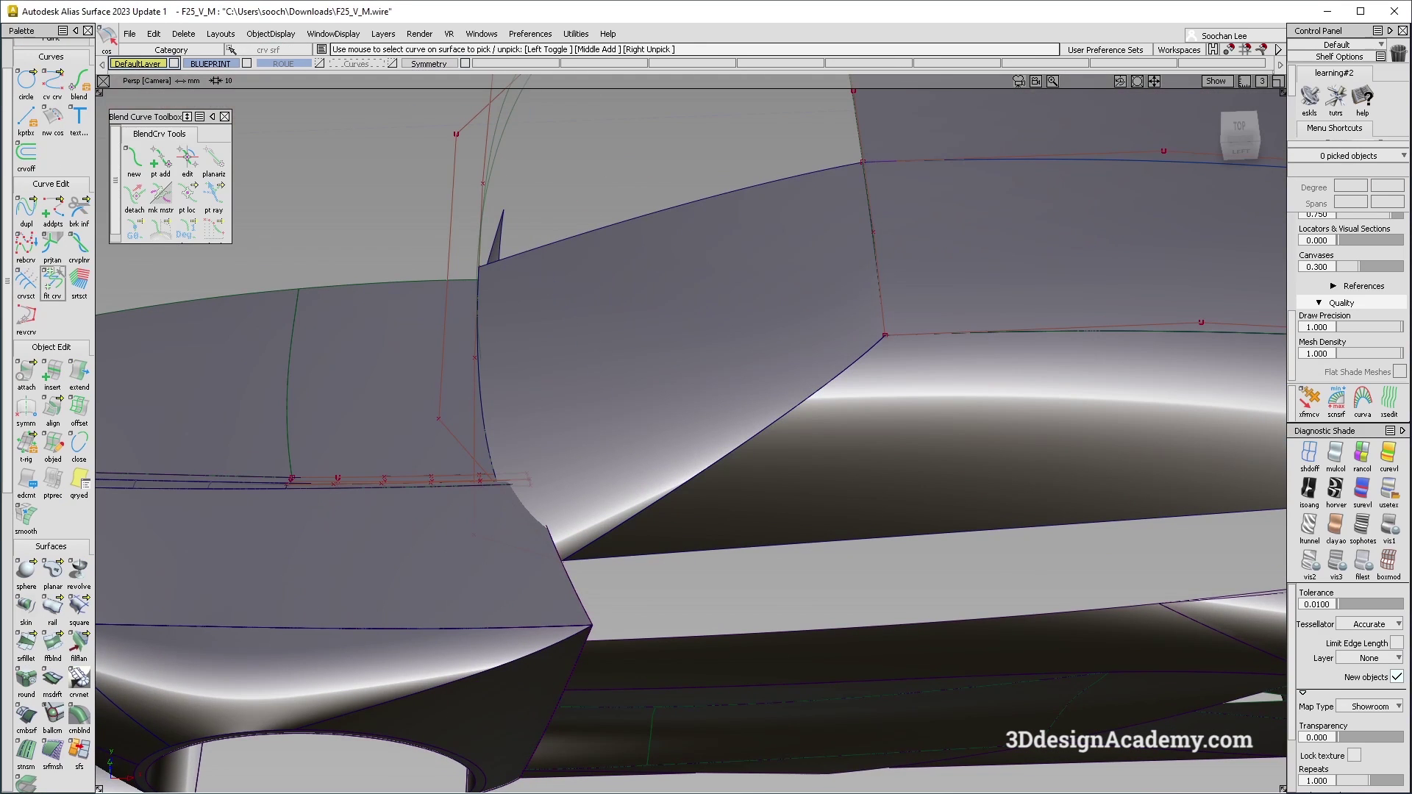
# Fit a degree 2, single-span curve to the windshield's outer side edge
pyautogui.click(53, 280)
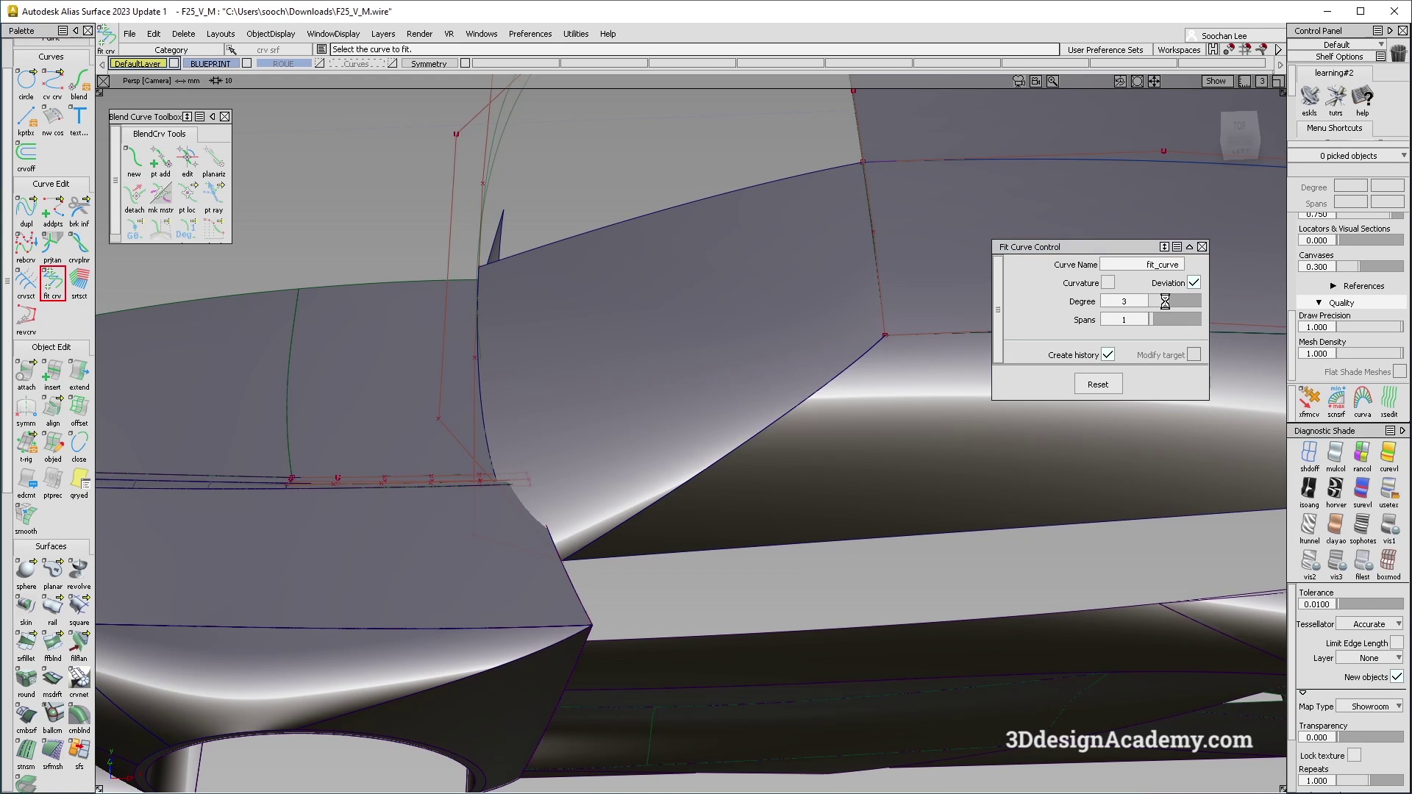
pyautogui.click(861, 358)
pyautogui.moveTo(1165, 301); pyautogui.dragTo(1158, 302)
pyautogui.keyDown('alt'); pyautogui.keyDown('shift'); pyautogui.moveTo(772, 501); pyautogui.dragTo(739, 405); pyautogui.keyUp('shift'); pyautogui.keyUp('alt')
pyautogui.keyDown('ctrl'); pyautogui.keyDown('shift'); pyautogui.moveTo(761, 530); pyautogui.dragTo(759, 380); pyautogui.keyUp('shift'); pyautogui.keyUp('ctrl')
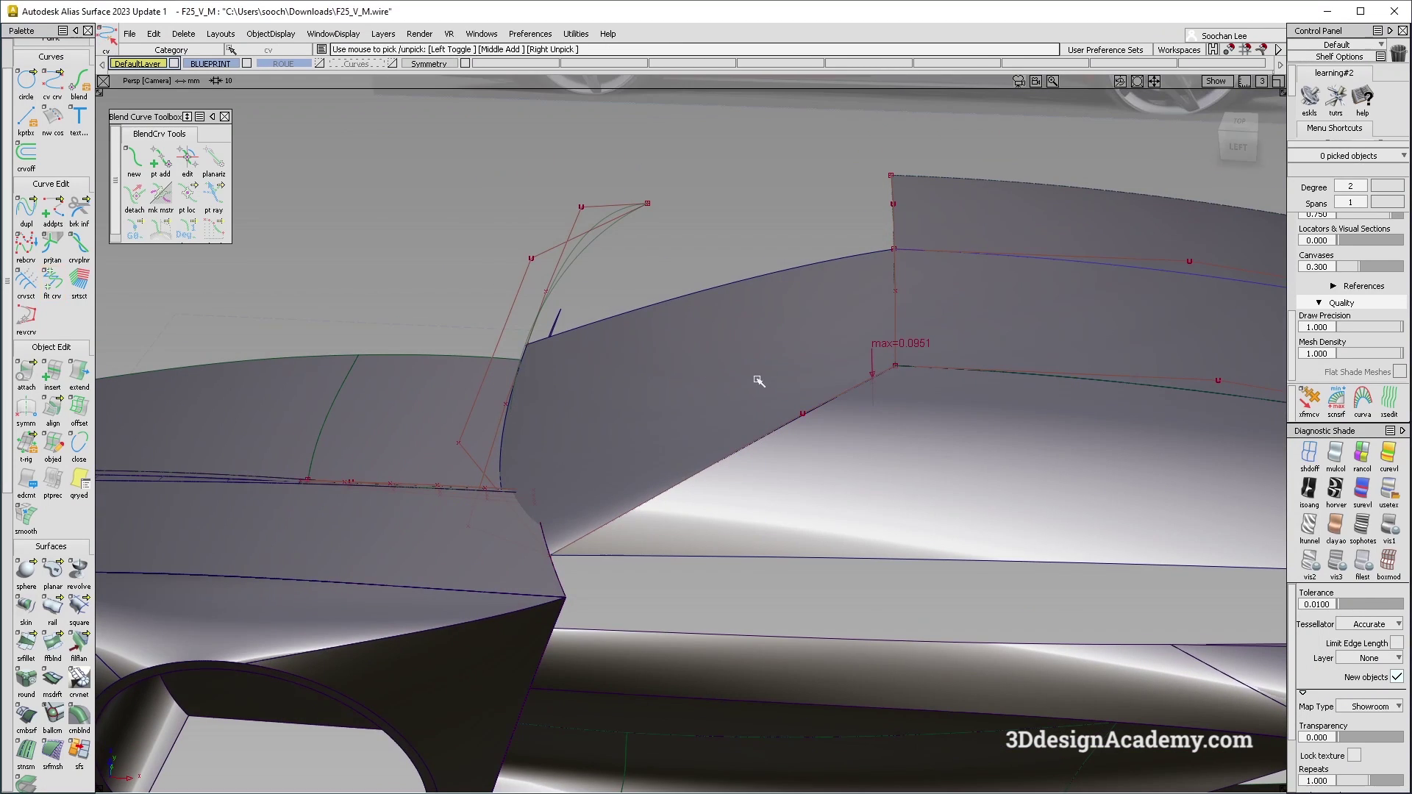
pyautogui.keyDown('ctrl'); pyautogui.keyDown('shift'); pyautogui.moveTo(792, 450); pyautogui.dragTo(772, 544); pyautogui.keyUp('shift'); pyautogui.keyUp('ctrl')
# Assign the fitted side curve to the Symmetry layer and remove the surplus windshield base curve
pyautogui.keyDown('ctrl'); pyautogui.keyDown('shift'); pyautogui.moveTo(772, 544); pyautogui.dragTo(743, 345); pyautogui.keyUp('shift'); pyautogui.keyUp('ctrl')
pyautogui.click(742, 459)
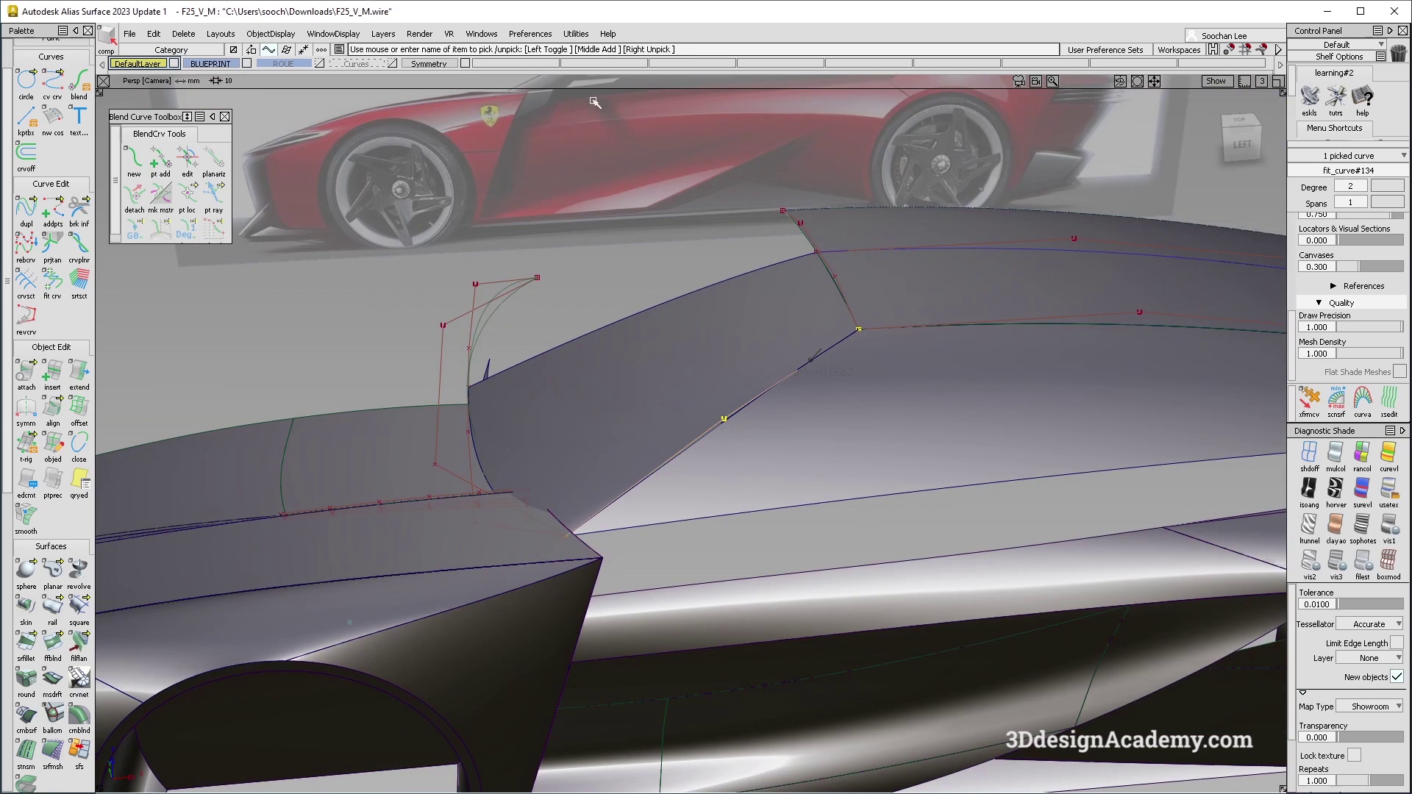
pyautogui.rightClick(428, 64)
pyautogui.click(450, 91)
pyautogui.keyDown('alt'); pyautogui.keyDown('shift'); pyautogui.moveTo(680, 316); pyautogui.dragTo(684, 411); pyautogui.keyUp('shift'); pyautogui.keyUp('alt')
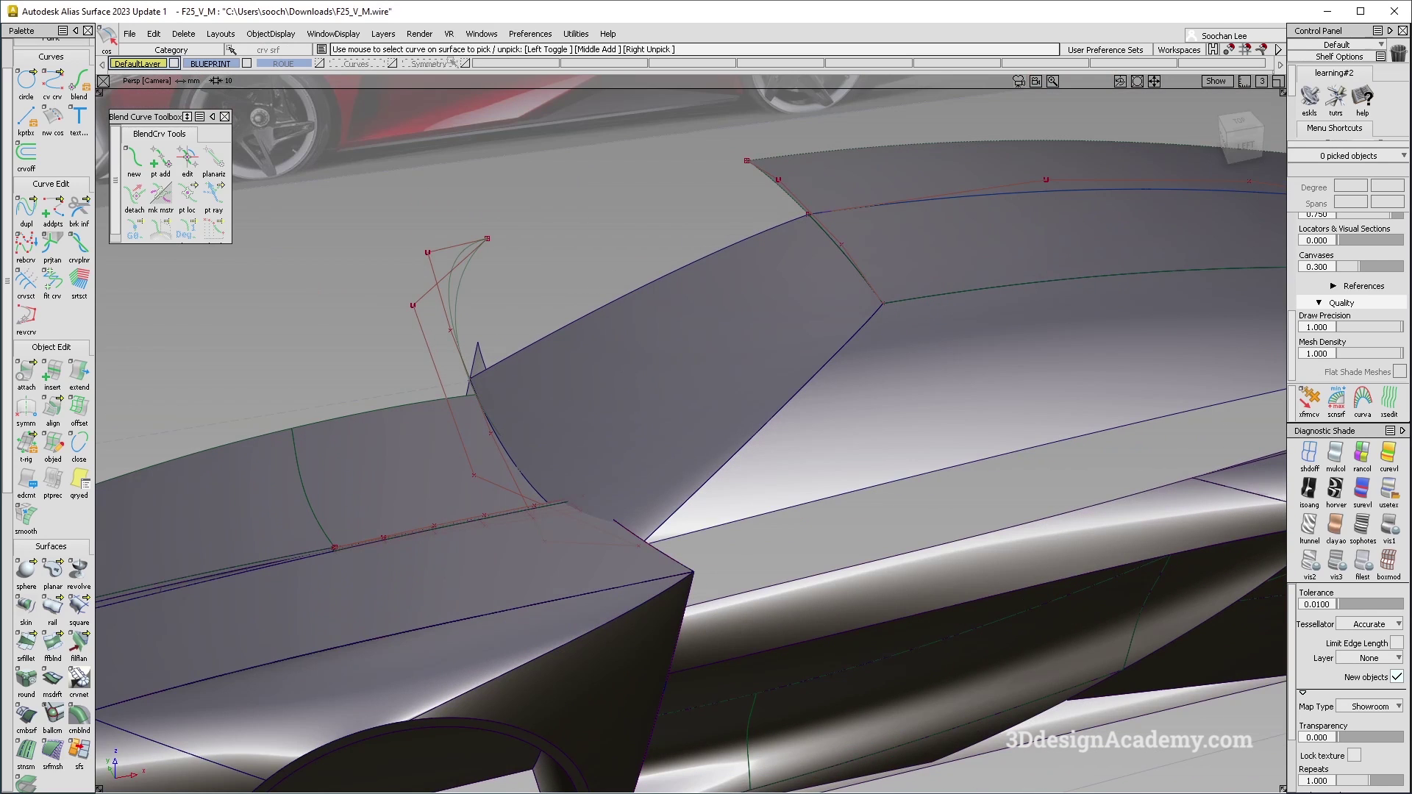
pyautogui.press('F8')
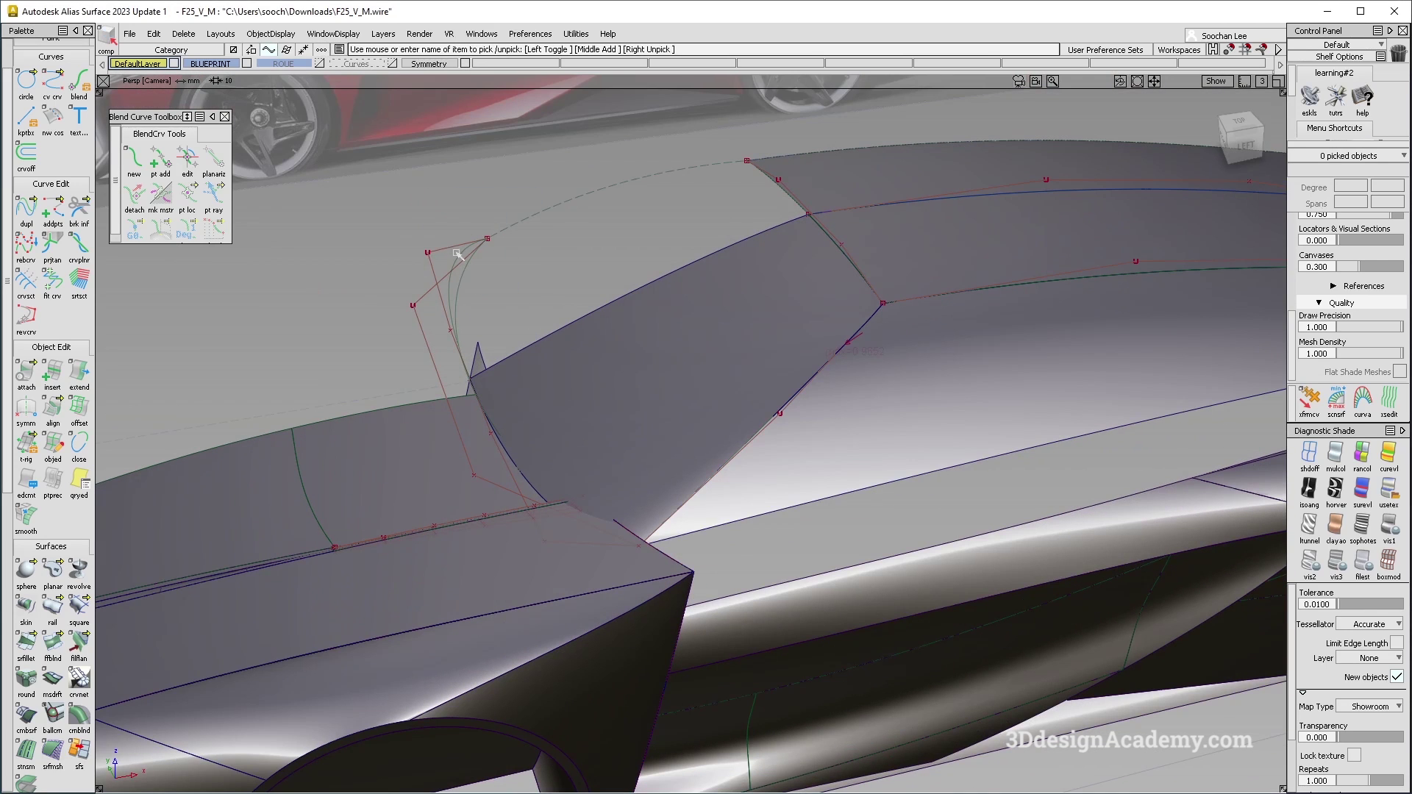
pyautogui.click(458, 250)
pyautogui.click(473, 363)
# Build a Square surface with free continuity from the mirrored side, base, roof-front and fitted side curves
pyautogui.click(80, 607)
pyautogui.click(624, 190)
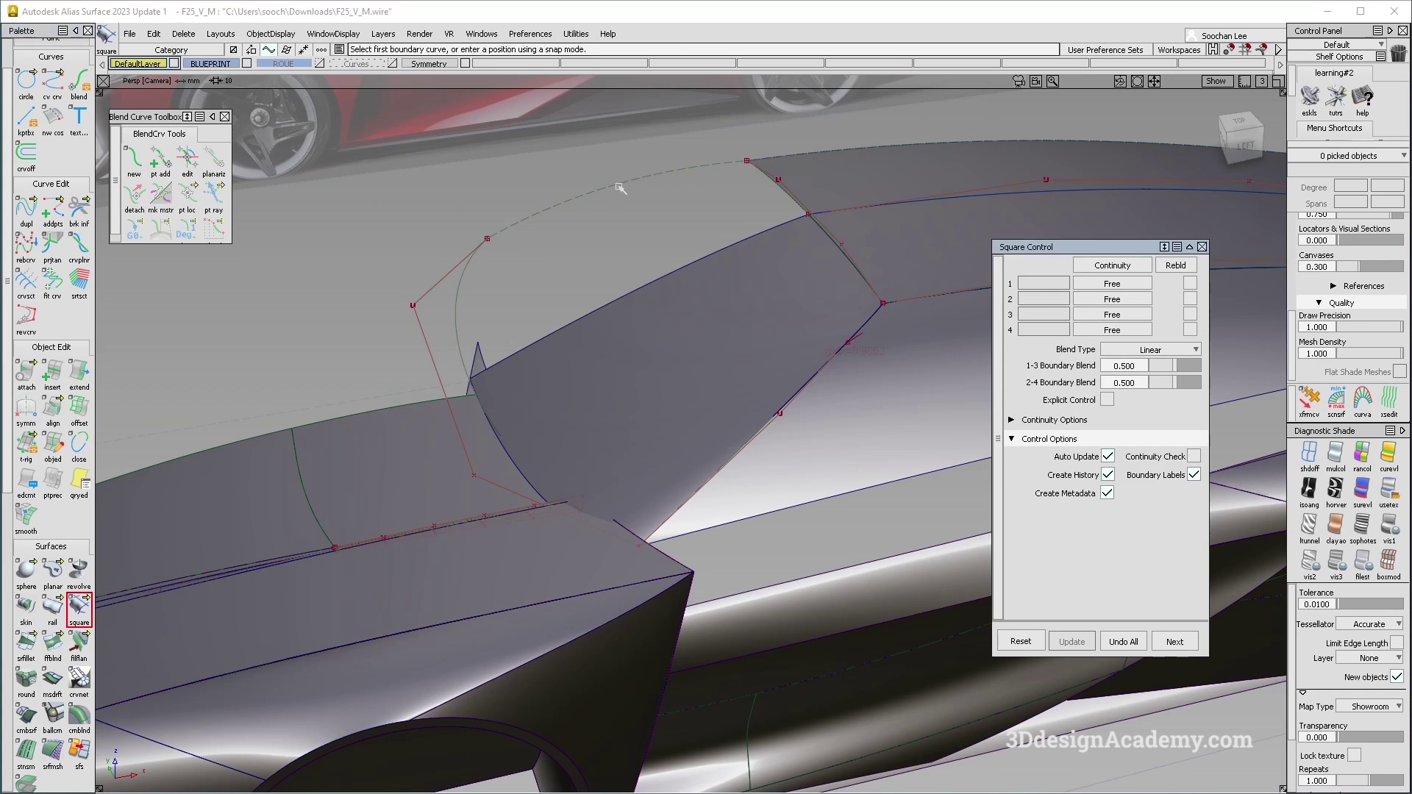
pyautogui.click(826, 240)
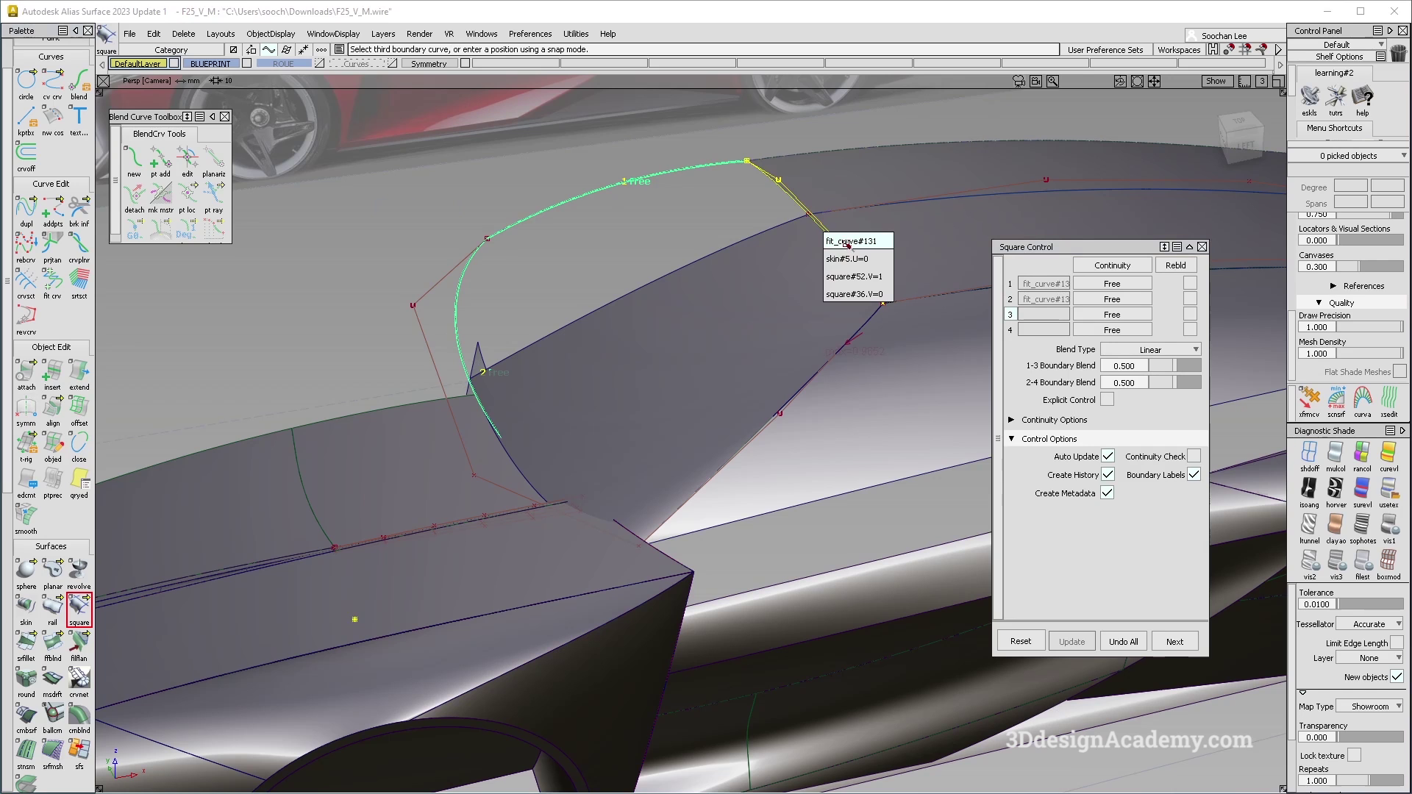
pyautogui.click(848, 242)
pyautogui.click(833, 367)
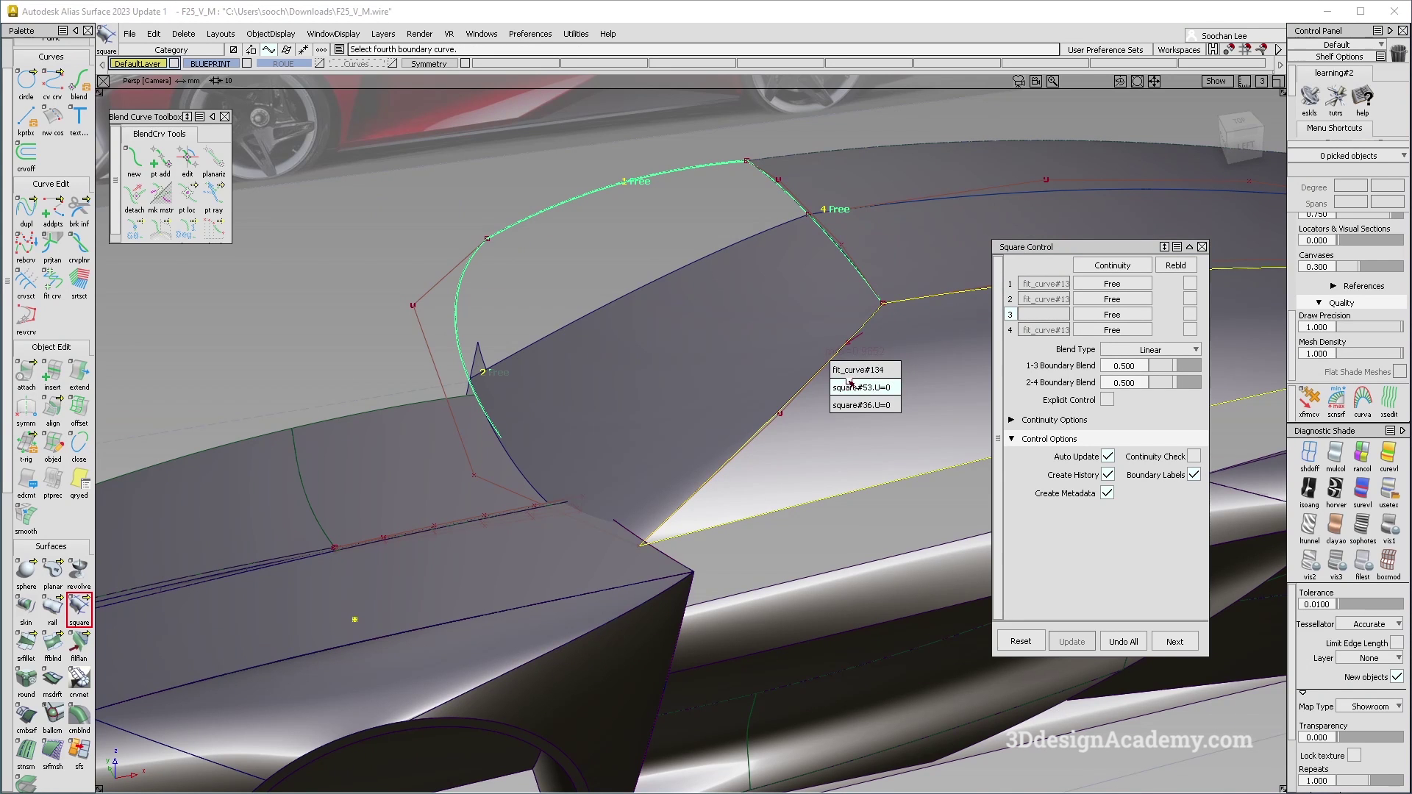
pyautogui.click(857, 370)
# Isolate the new full-width windshield surface and check its shading and control vertices across the centreline
pyautogui.moveTo(610, 286)
pyautogui.keyDown('alt'); pyautogui.keyDown('shift'); pyautogui.mouseDown()
pyautogui.moveTo(589, 270)
pyautogui.moveTo(646, 309)
pyautogui.moveTo(734, 306)
pyautogui.moveTo(469, 187)
pyautogui.moveTo(529, 293)
pyautogui.moveTo(646, 316)
pyautogui.moveTo(647, 366)
pyautogui.moveTo(668, 389)
pyautogui.moveTo(646, 315)
pyautogui.moveTo(375, 391)
pyautogui.moveTo(731, 294)
pyautogui.moveTo(567, 341)
pyautogui.moveTo(603, 313)
pyautogui.mouseUp(); pyautogui.keyUp('shift'); pyautogui.keyUp('alt')
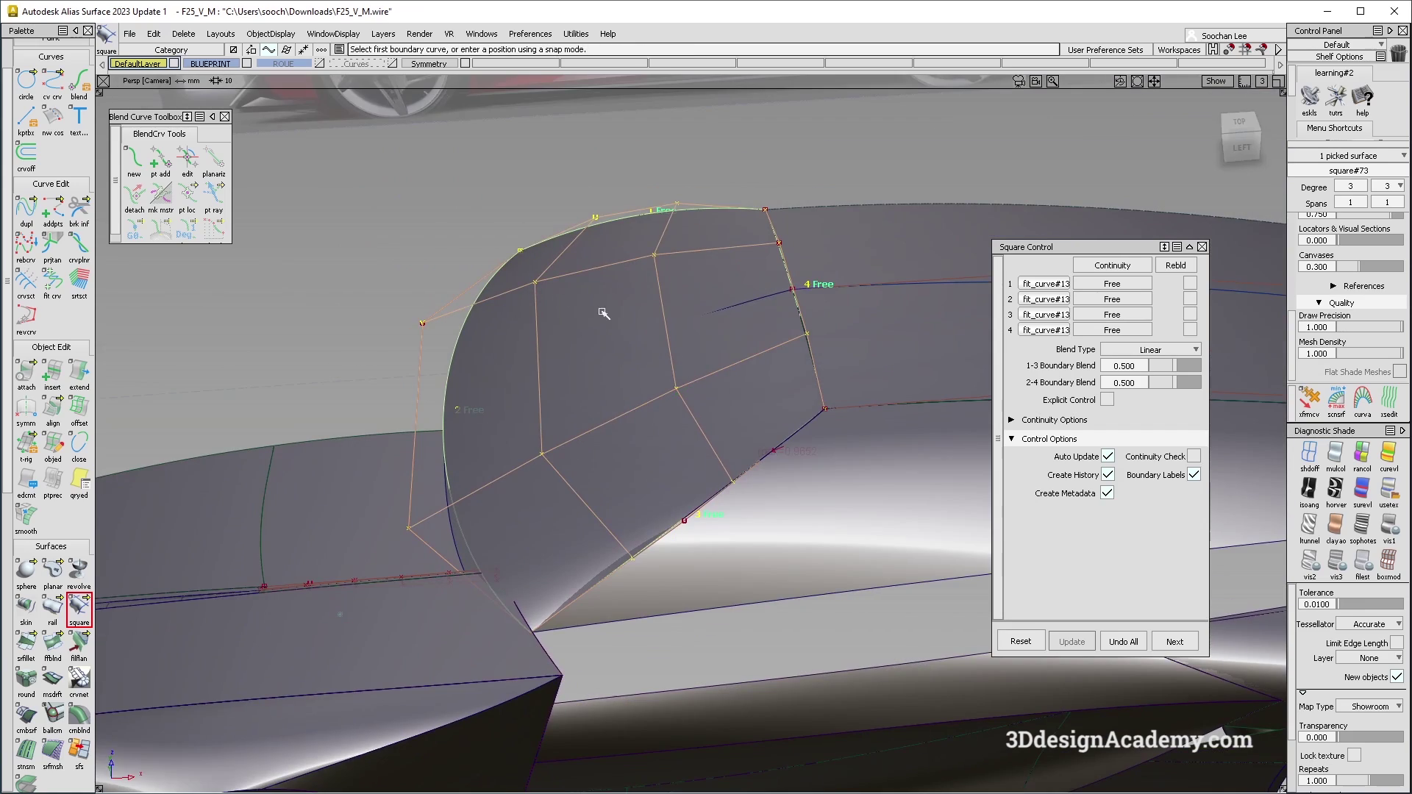
pyautogui.keyDown('alt'); pyautogui.keyDown('shift'); pyautogui.moveTo(677, 358); pyautogui.dragTo(684, 344); pyautogui.keyUp('shift'); pyautogui.keyUp('alt')
pyautogui.keyDown('alt'); pyautogui.keyDown('shift'); pyautogui.moveTo(682, 428); pyautogui.dragTo(680, 438, button='middle'); pyautogui.keyUp('shift'); pyautogui.keyUp('alt')
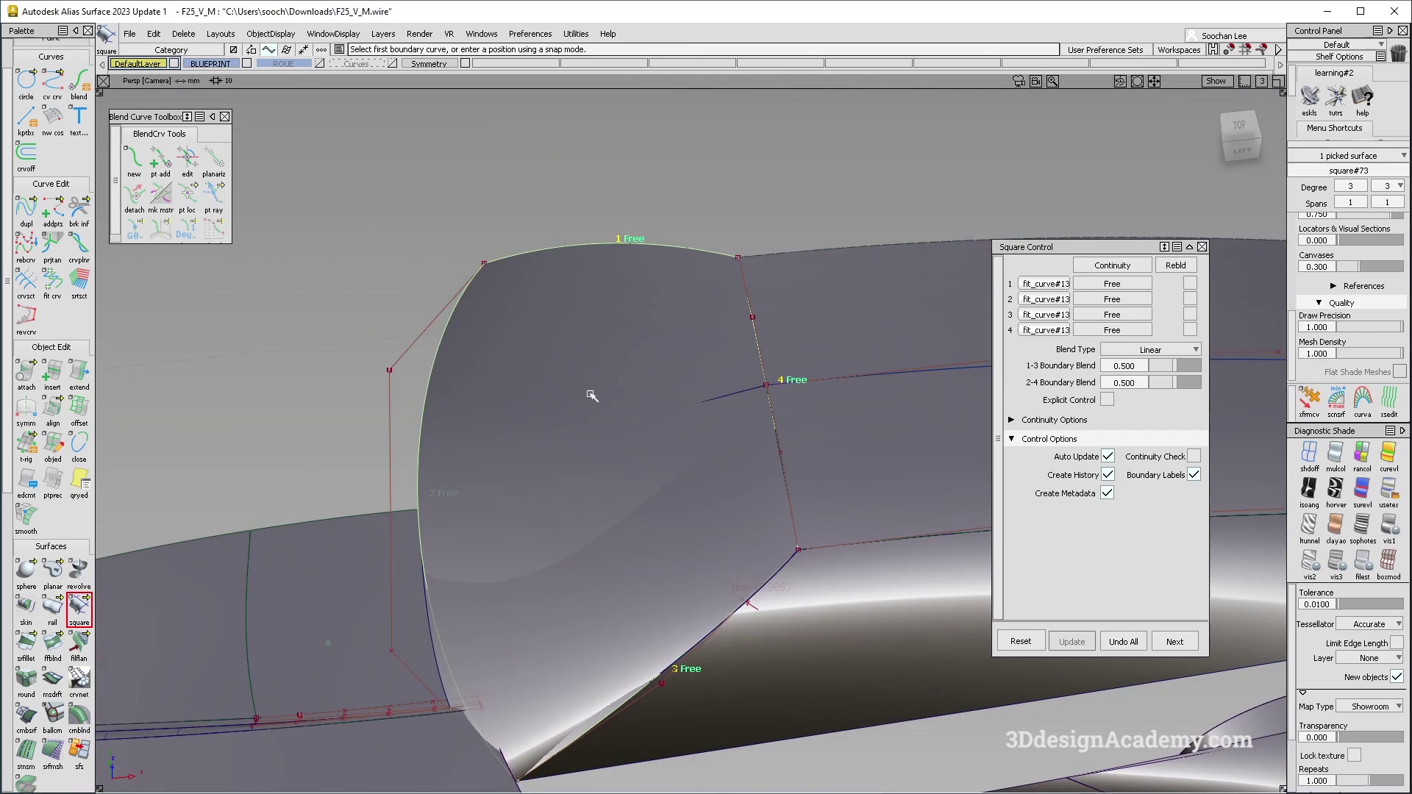
pyautogui.keyDown('ctrl'); pyautogui.keyDown('shift'); pyautogui.moveTo(589, 394); pyautogui.dragTo(653, 464, button='right'); pyautogui.keyUp('shift'); pyautogui.keyUp('ctrl')
pyautogui.keyDown('alt'); pyautogui.keyDown('shift'); pyautogui.moveTo(664, 472); pyautogui.dragTo(614, 471); pyautogui.keyUp('shift'); pyautogui.keyUp('alt')
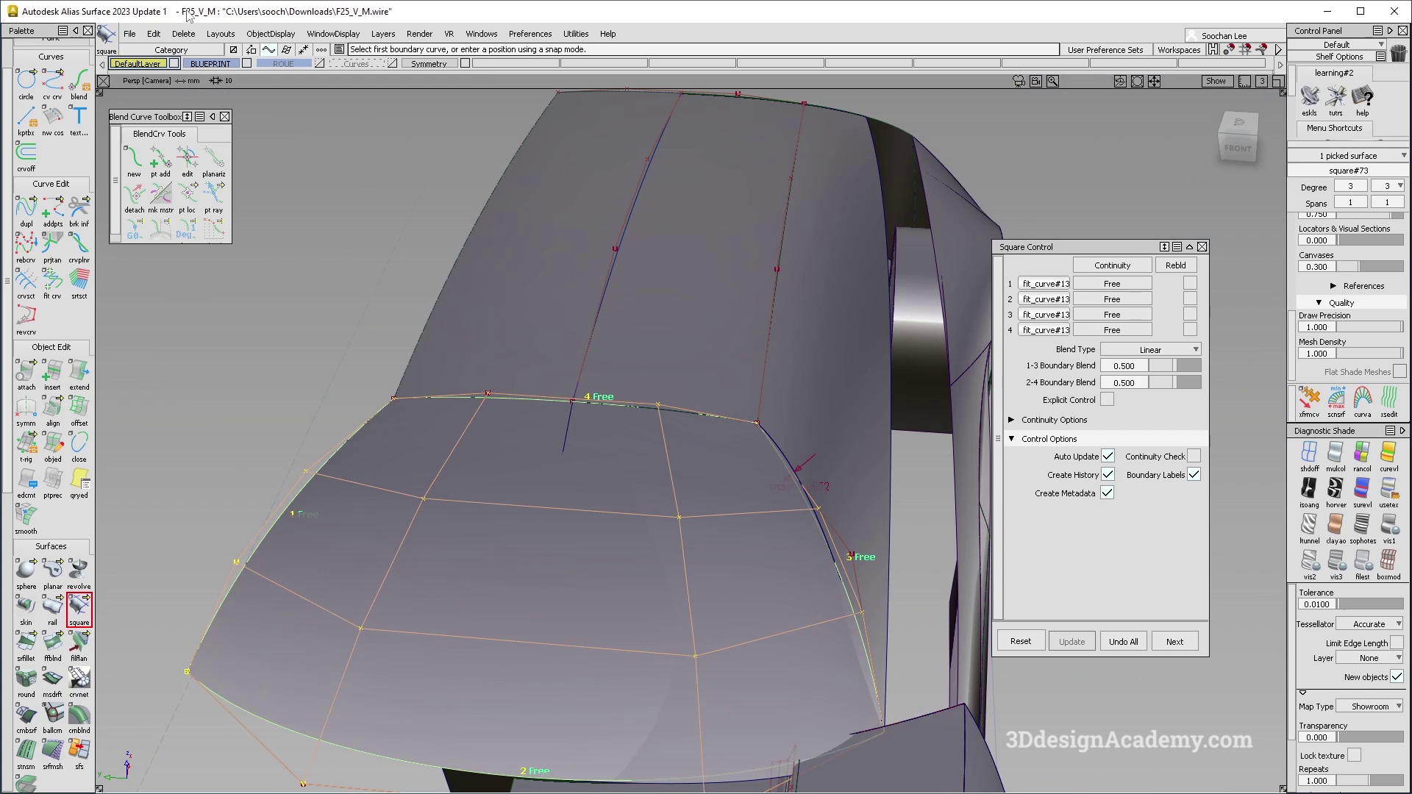
pyautogui.click(272, 34)
pyautogui.click(276, 123)
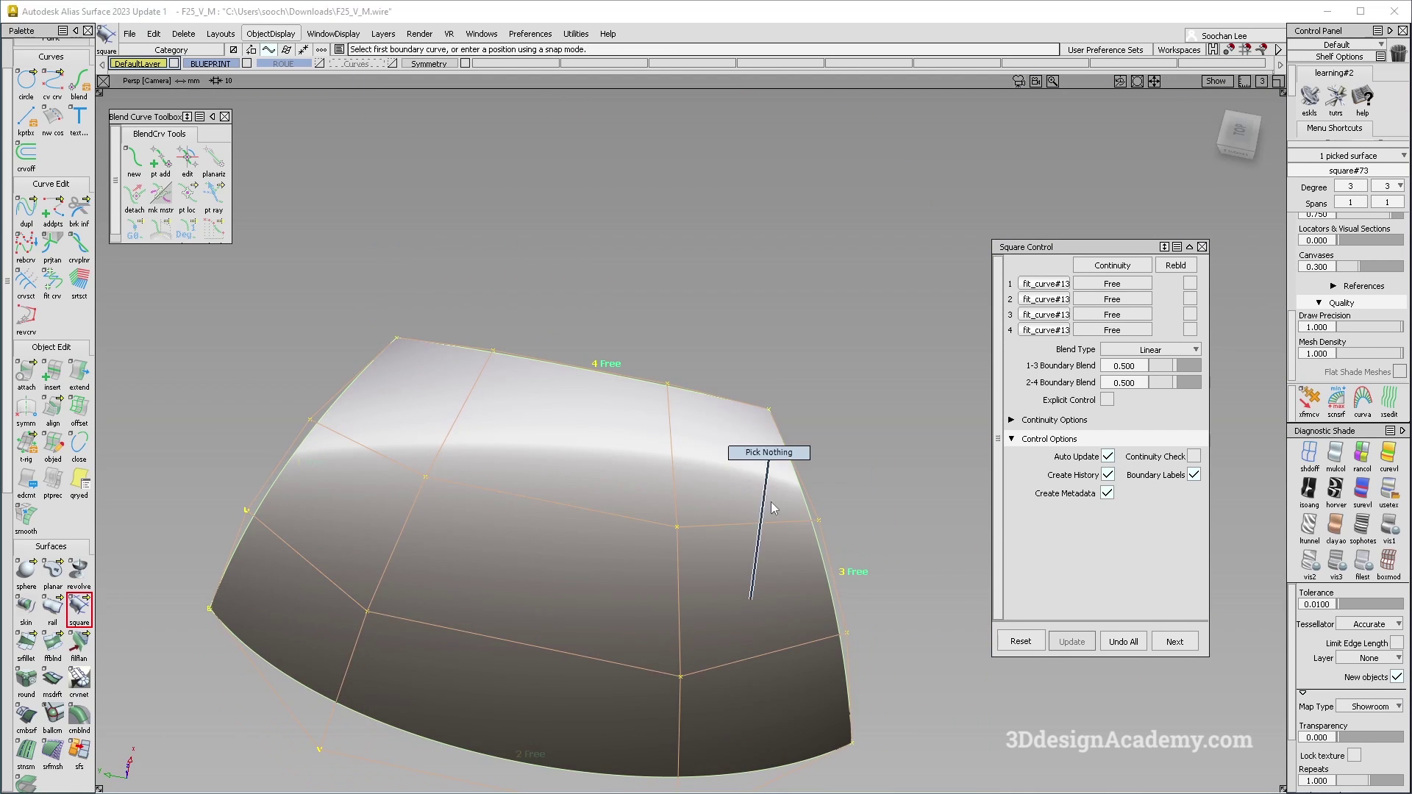
pyautogui.keyDown('alt'); pyautogui.keyDown('shift'); pyautogui.moveTo(568, 425); pyautogui.dragTo(684, 498); pyautogui.keyUp('shift'); pyautogui.keyUp('alt')
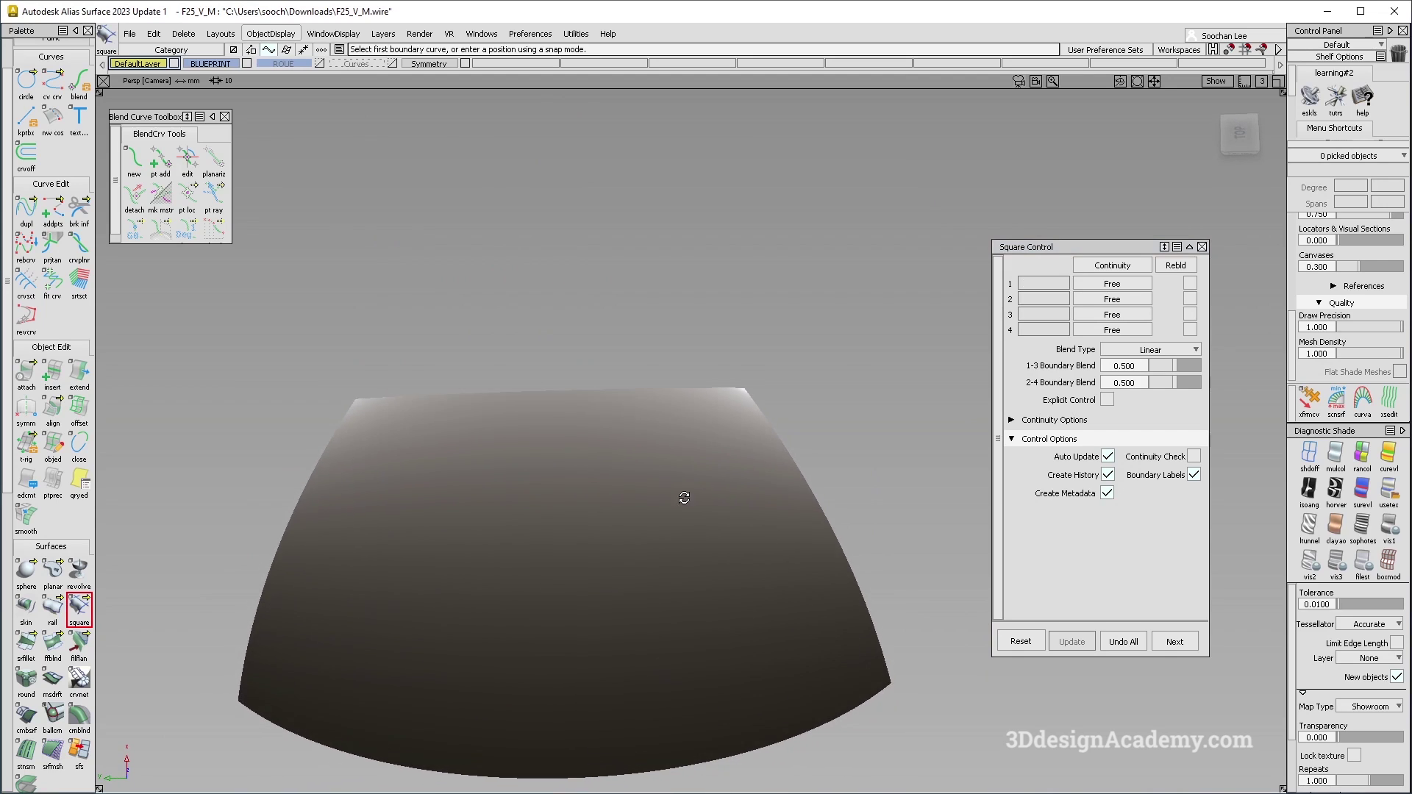
pyautogui.hotkey('ctrl', 'h')
pyautogui.keyDown('alt'); pyautogui.keyDown('shift'); pyautogui.moveTo(725, 419); pyautogui.dragTo(813, 467); pyautogui.keyUp('shift'); pyautogui.keyUp('alt')
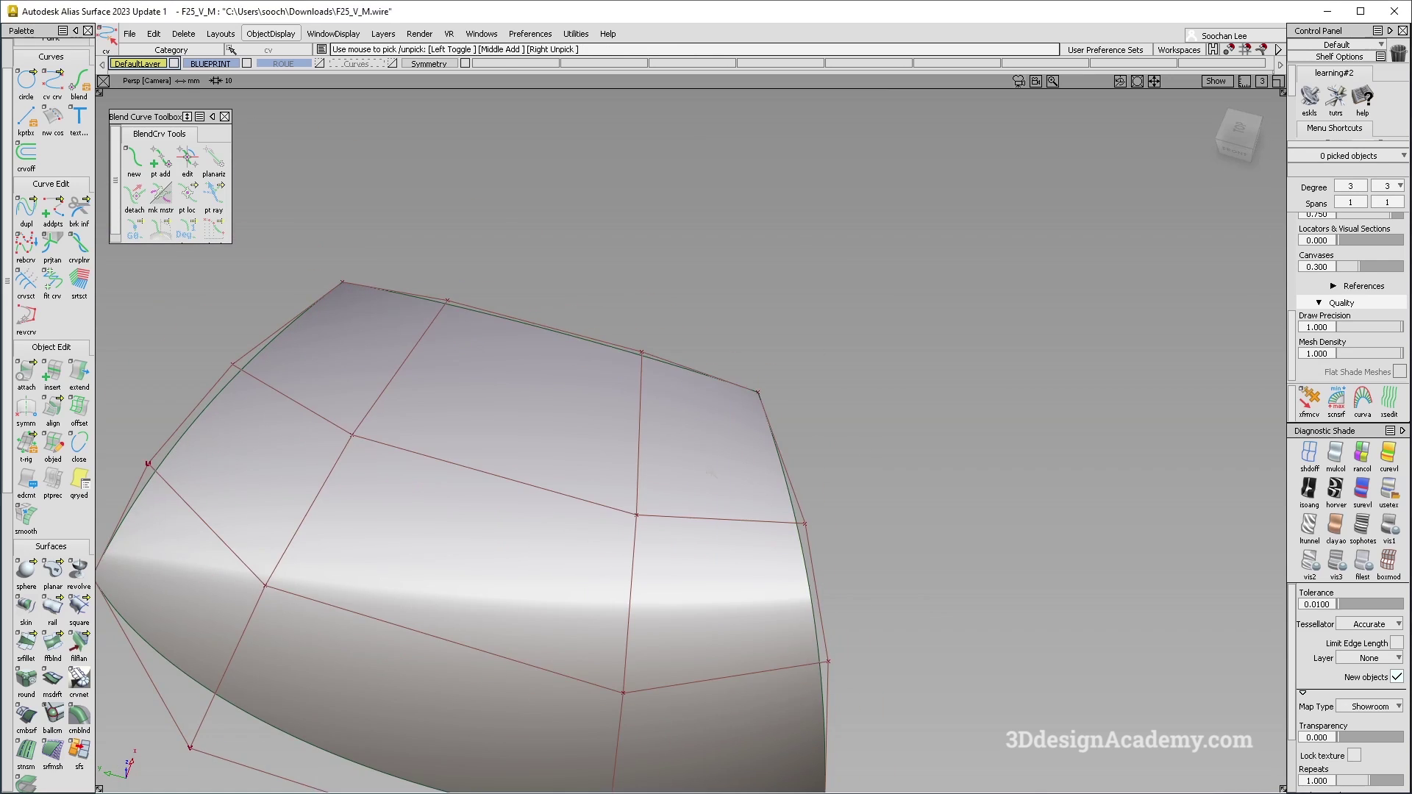
pyautogui.keyDown('alt'); pyautogui.keyDown('shift'); pyautogui.moveTo(761, 502); pyautogui.dragTo(710, 518, button='right'); pyautogui.keyUp('shift'); pyautogui.keyUp('alt')
# Copy and paste the full-width windshield surface and move the copy above the original
pyautogui.hotkey('ctrl', 'c')
pyautogui.hotkey('ctrl', 'v')
pyautogui.keyDown('ctrl'); pyautogui.keyDown('shift'); pyautogui.moveTo(880, 409); pyautogui.dragTo(885, 570, button='middle'); pyautogui.keyUp('shift'); pyautogui.keyUp('ctrl')
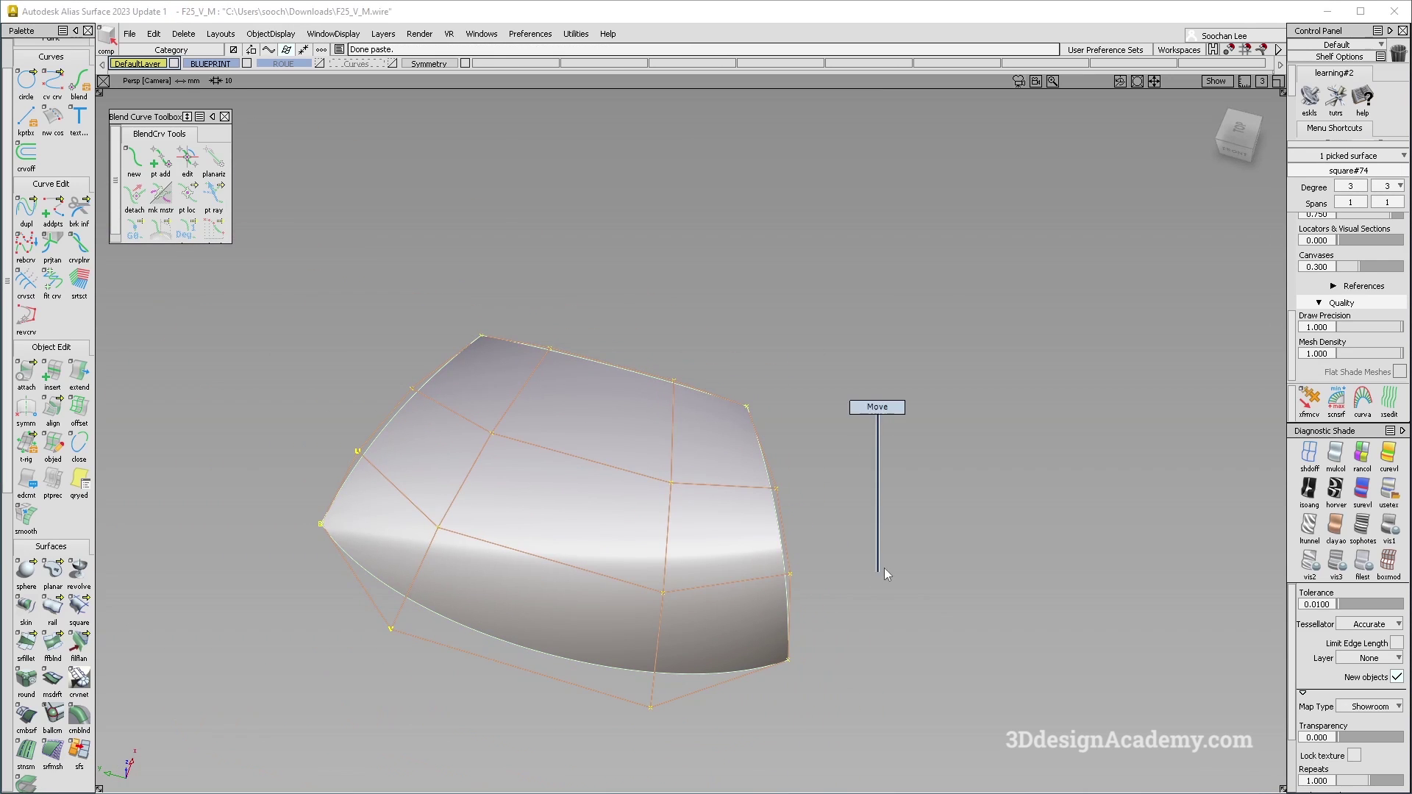
pyautogui.moveTo(884, 569); pyautogui.dragTo(874, 436, button='right')
pyautogui.keyDown('ctrl'); pyautogui.keyDown('shift'); pyautogui.moveTo(765, 384); pyautogui.dragTo(756, 270); pyautogui.keyUp('shift'); pyautogui.keyUp('ctrl')
pyautogui.click(683, 290)
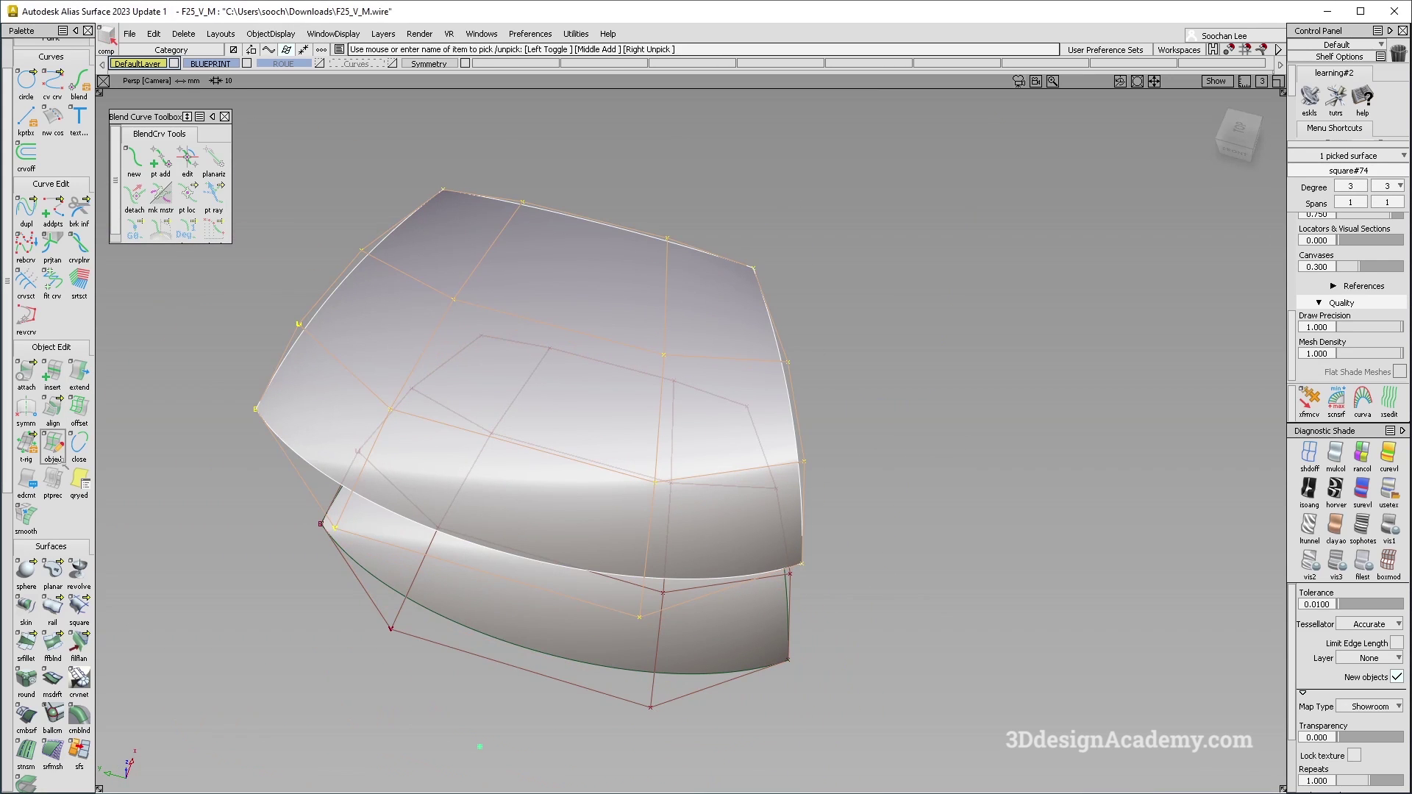
# Apply symmetric modelling to the copied windshield surface
pyautogui.click(27, 409)
pyautogui.keyDown('ctrl'); pyautogui.keyDown('shift'); pyautogui.moveTo(718, 232); pyautogui.dragTo(720, 228); pyautogui.keyUp('shift'); pyautogui.keyUp('ctrl')
pyautogui.keyDown('ctrl'); pyautogui.keyDown('shift'); pyautogui.moveTo(719, 231); pyautogui.dragTo(744, 258); pyautogui.keyUp('shift'); pyautogui.keyUp('ctrl')
# Try the Transform CV tool on an upper corner control vertex of the copied surface and check the symmetric shading
pyautogui.click(751, 266)
pyautogui.keyDown('alt'); pyautogui.keyDown('shift'); pyautogui.moveTo(738, 254); pyautogui.dragTo(831, 272, button='right'); pyautogui.keyUp('shift'); pyautogui.keyUp('alt')
pyautogui.moveTo(831, 272)
pyautogui.keyDown('alt'); pyautogui.keyDown('shift'); pyautogui.mouseDown()
pyautogui.moveTo(842, 309)
pyautogui.moveTo(776, 316)
pyautogui.moveTo(889, 390)
pyautogui.mouseUp(); pyautogui.keyUp('shift'); pyautogui.keyUp('alt')
pyautogui.click(1309, 401)
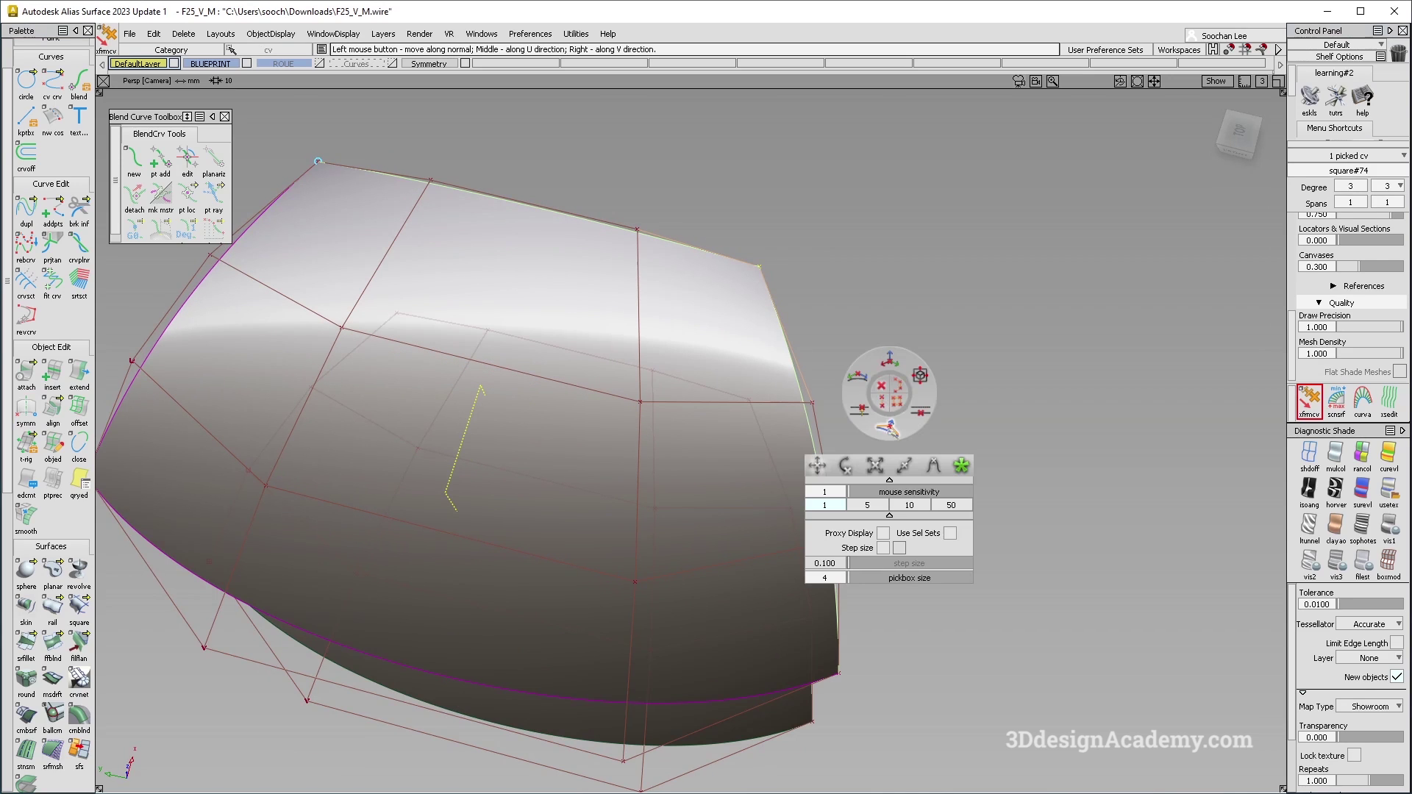
pyautogui.keyDown('ctrl'); pyautogui.keyDown('shift'); pyautogui.click(952, 504); pyautogui.keyUp('shift'); pyautogui.keyUp('ctrl')
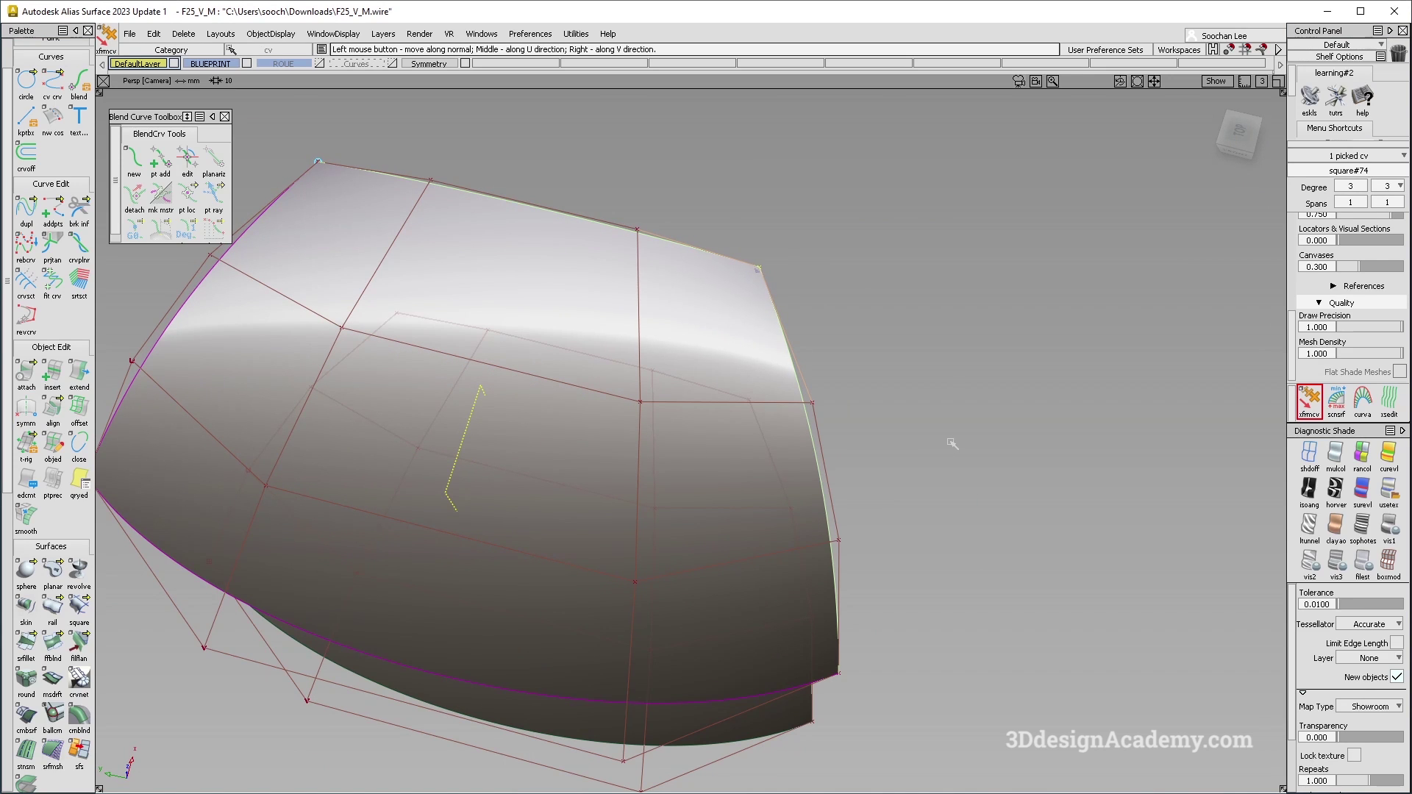
pyautogui.keyDown('alt'); pyautogui.keyDown('shift'); pyautogui.moveTo(687, 302); pyautogui.dragTo(703, 322); pyautogui.keyUp('shift'); pyautogui.keyUp('alt')
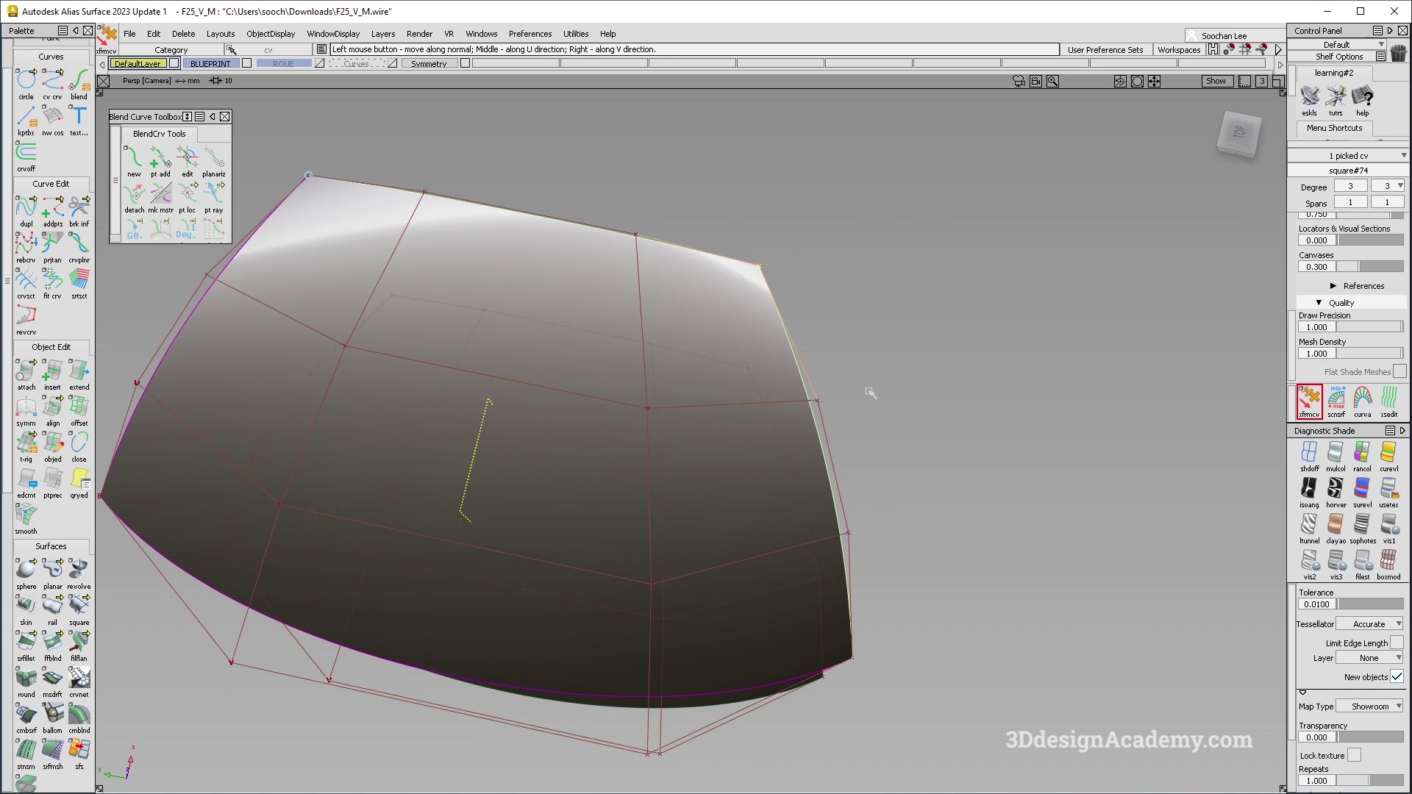
pyautogui.hotkey('alt', 'm')
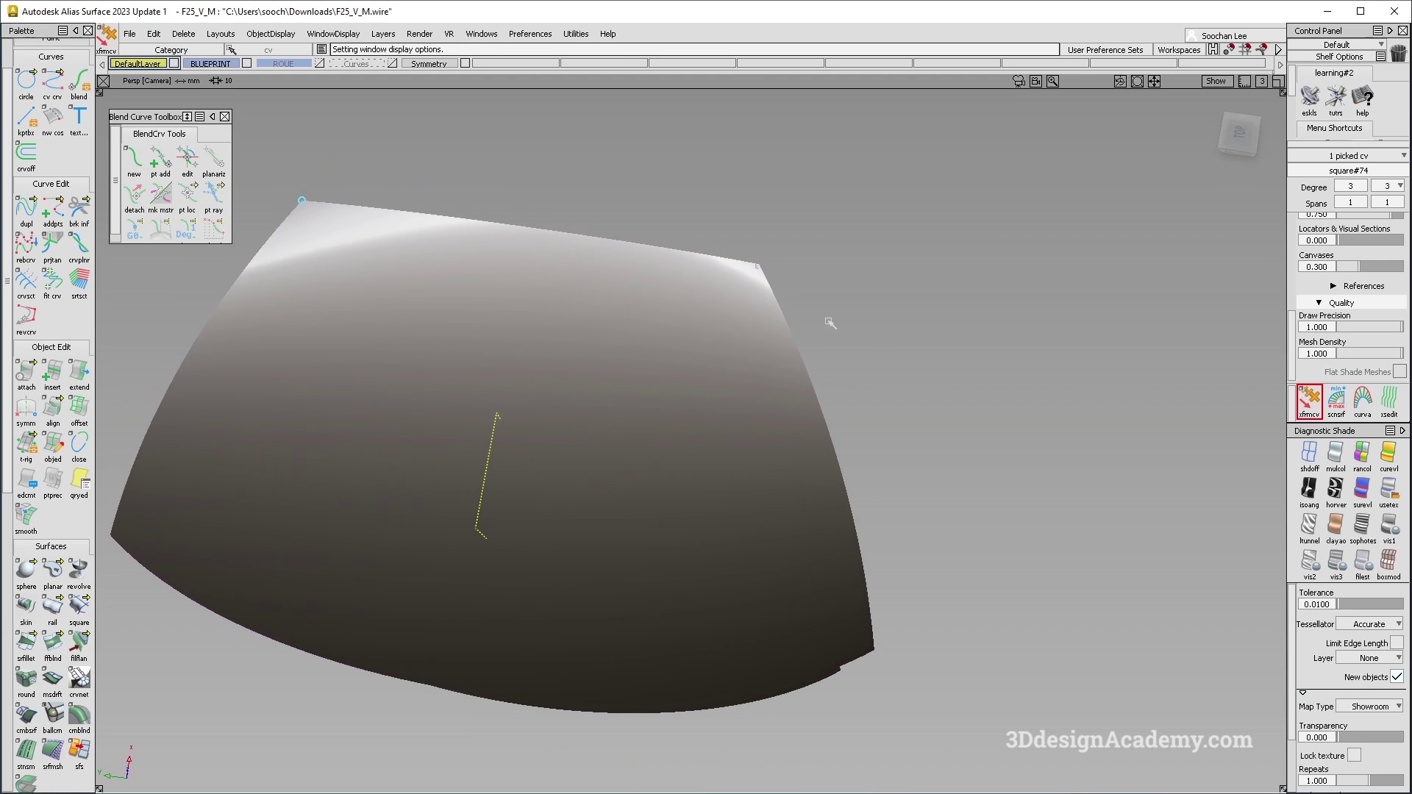
pyautogui.moveTo(782, 330)
pyautogui.keyDown('alt'); pyautogui.keyDown('shift'); pyautogui.mouseDown()
pyautogui.moveTo(603, 362)
pyautogui.moveTo(693, 350)
pyautogui.moveTo(943, 360)
pyautogui.moveTo(747, 306)
pyautogui.moveTo(630, 328)
pyautogui.moveTo(552, 363)
pyautogui.moveTo(671, 244)
pyautogui.moveTo(687, 306)
pyautogui.moveTo(759, 435)
pyautogui.moveTo(621, 264)
pyautogui.moveTo(742, 217)
pyautogui.mouseUp(); pyautogui.keyUp('shift'); pyautogui.keyUp('alt')
pyautogui.hotkey('alt', 'm')
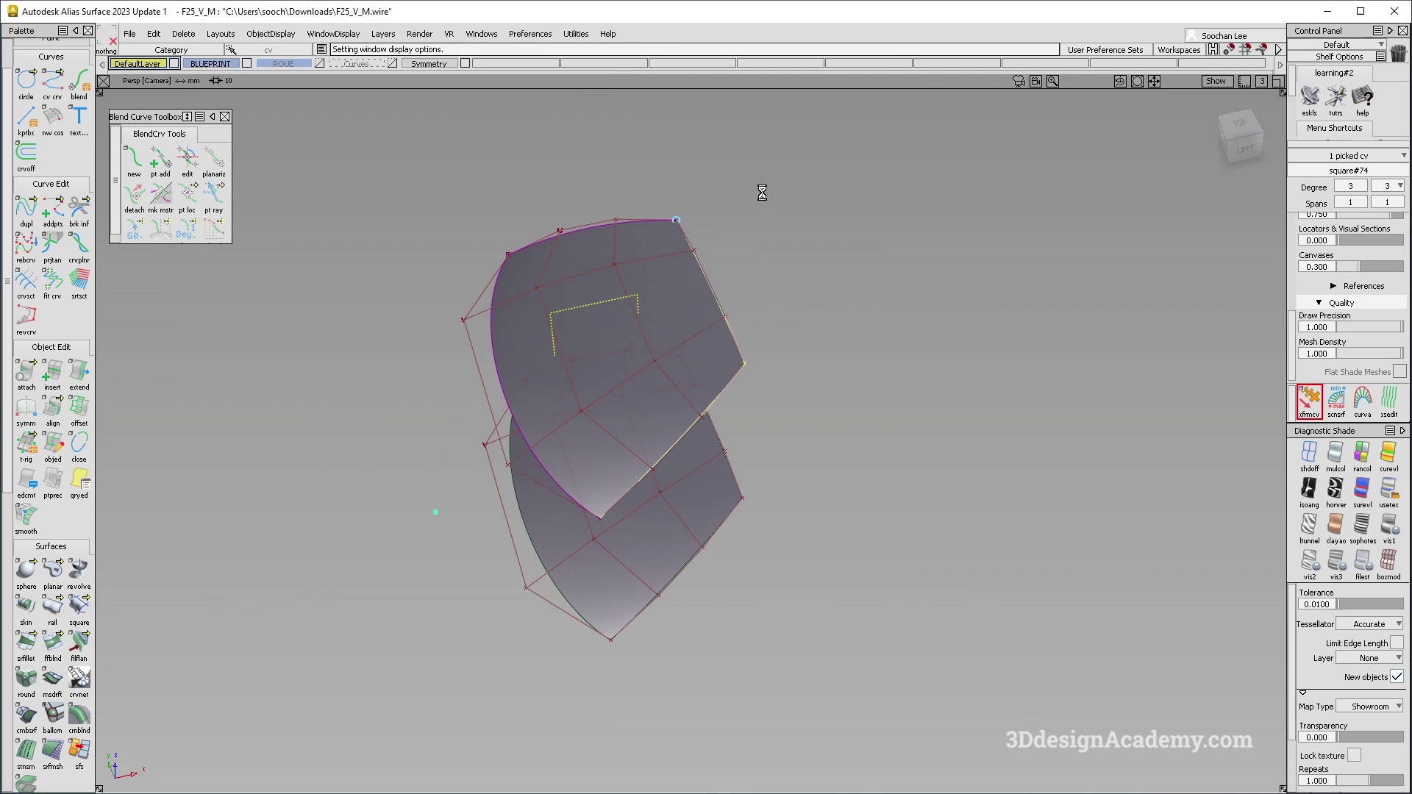
# Delete the copied and original full-width windshield surfaces and show all hidden objects again
pyautogui.click(674, 353)
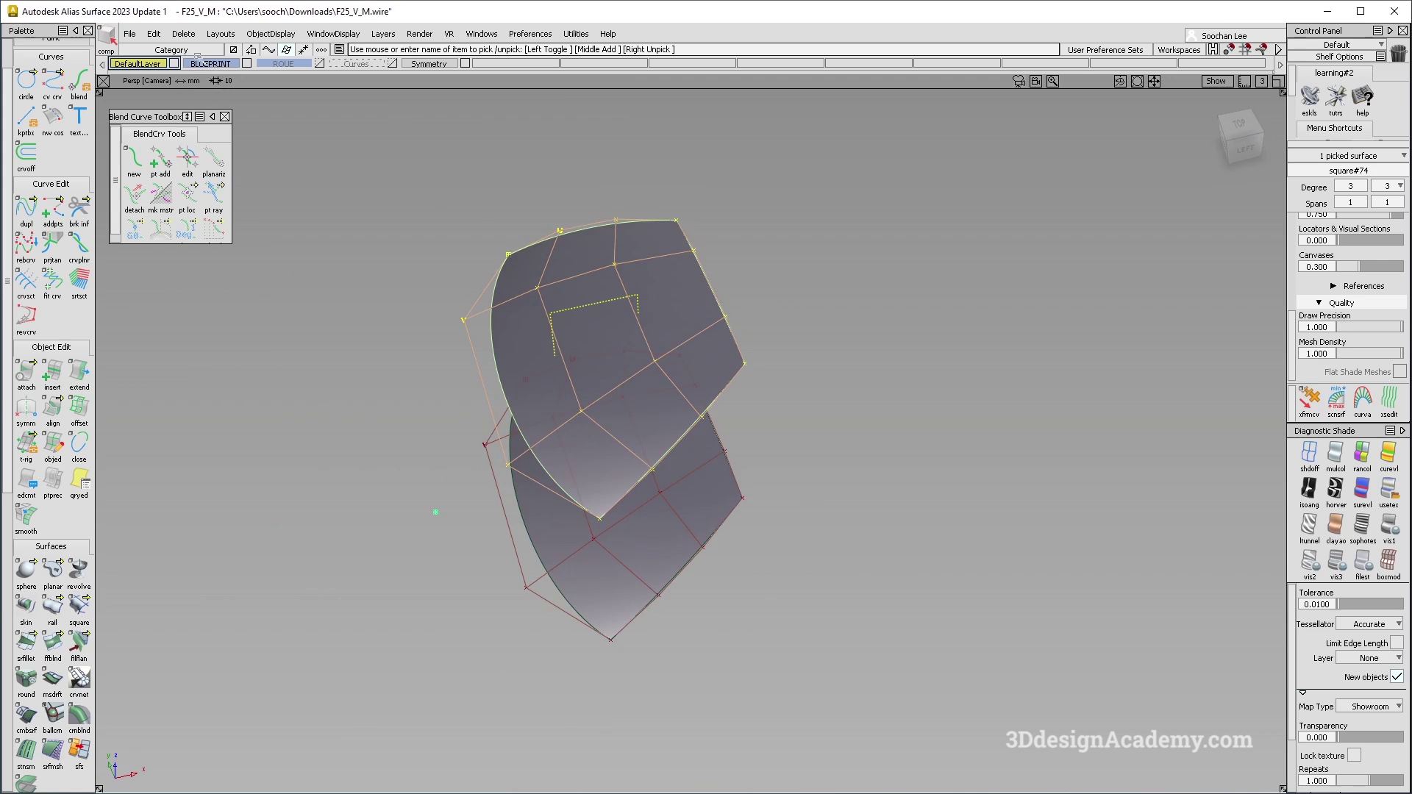
pyautogui.press('Delete')
pyautogui.click(640, 478)
pyautogui.click(654, 466)
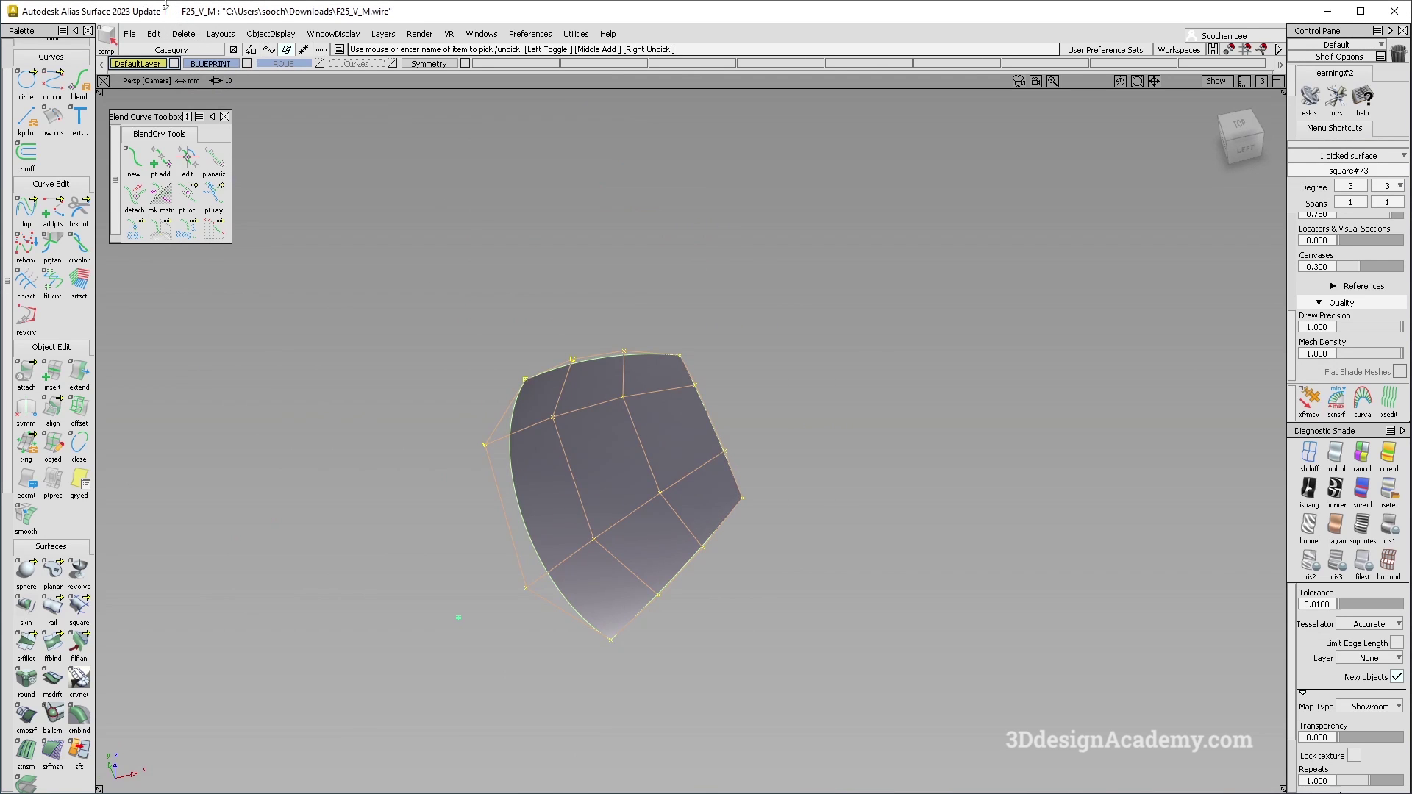
pyautogui.press('Delete')
pyautogui.press('Return')
pyautogui.click(272, 34)
pyautogui.click(277, 69)
# Fit a degree 2, single-span curve to the windshield's centreline edge
pyautogui.scroll(5, 848, 494)
pyautogui.scroll(5, 848, 494)
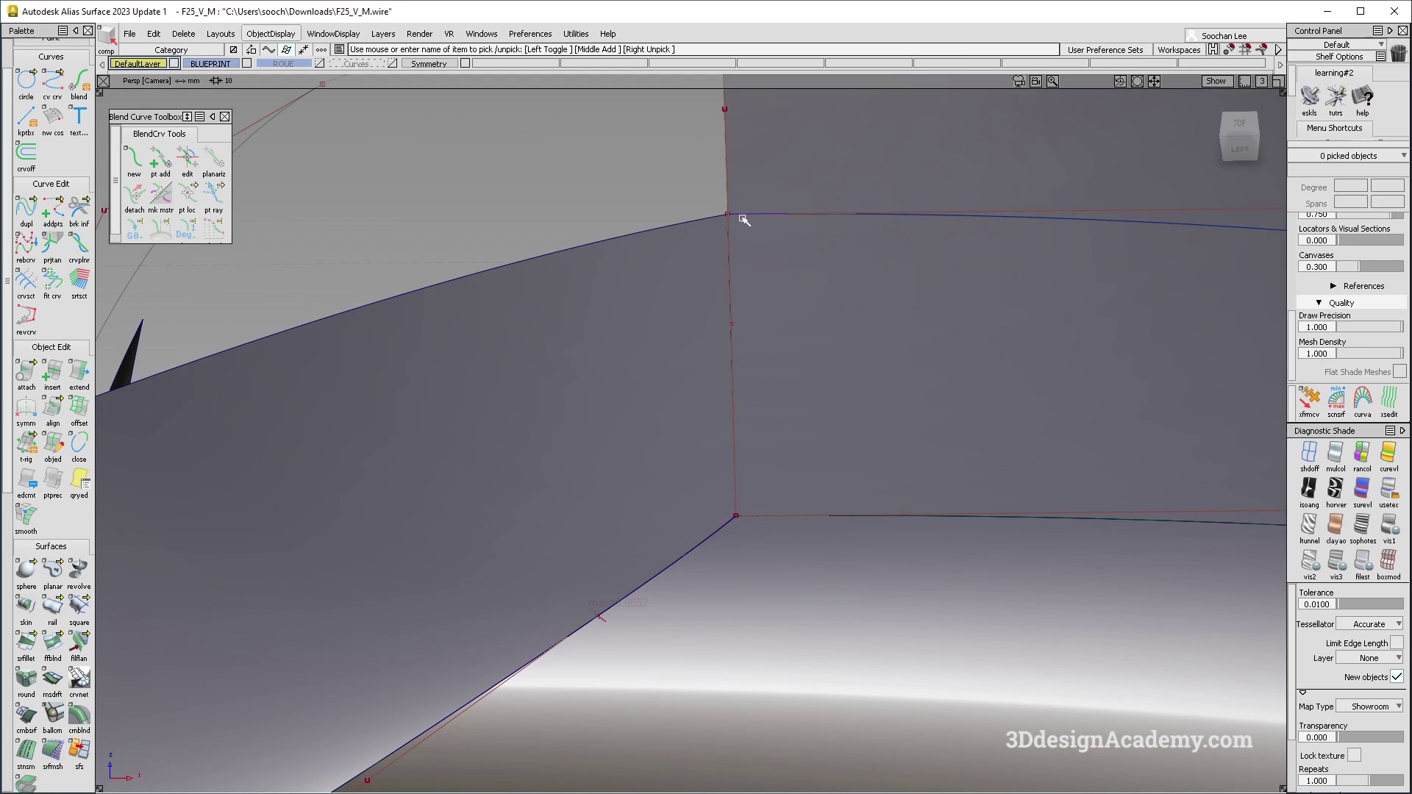
pyautogui.scroll(-5, 729, 279)
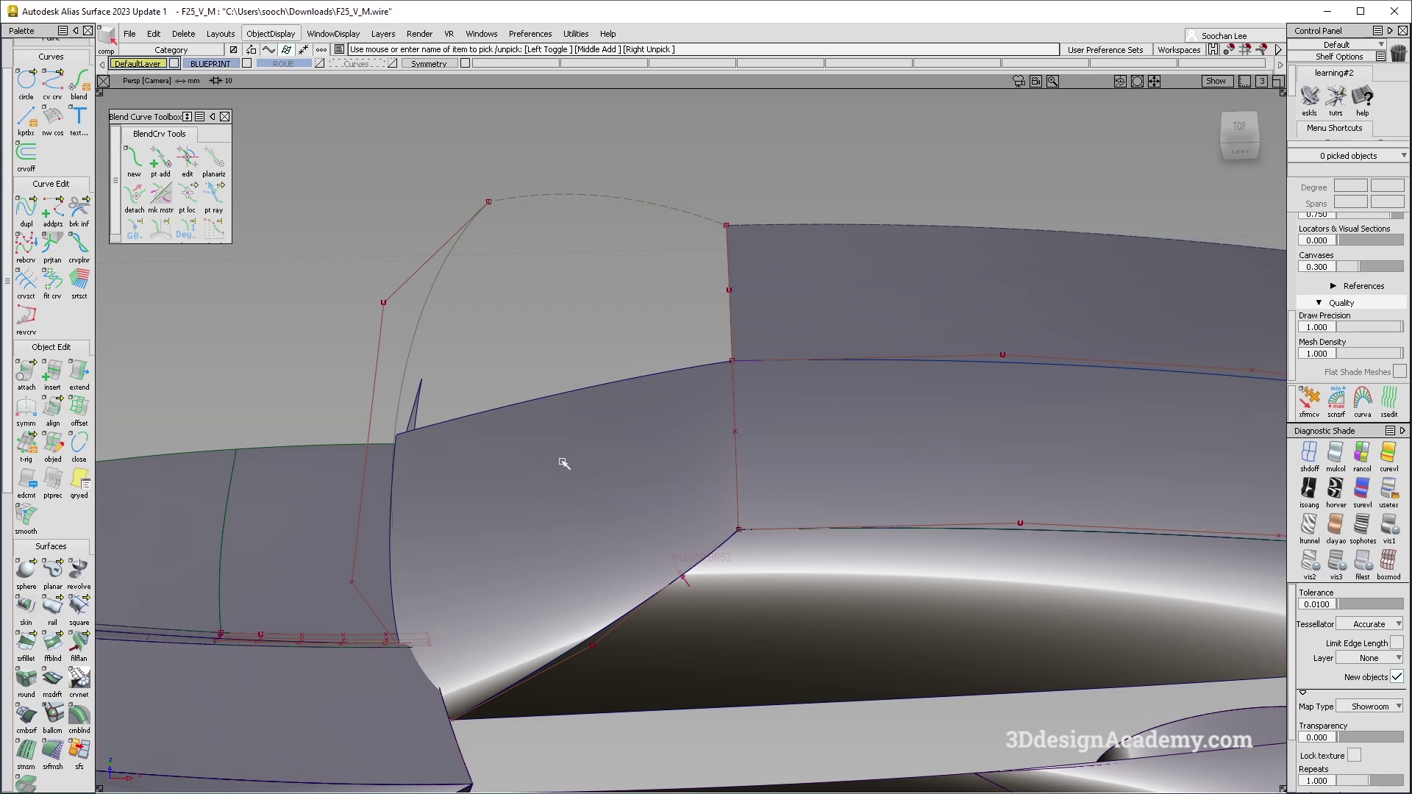
pyautogui.keyDown('alt'); pyautogui.keyDown('shift'); pyautogui.moveTo(564, 464); pyautogui.dragTo(532, 435); pyautogui.keyUp('shift'); pyautogui.keyUp('alt')
pyautogui.click(21, 202)
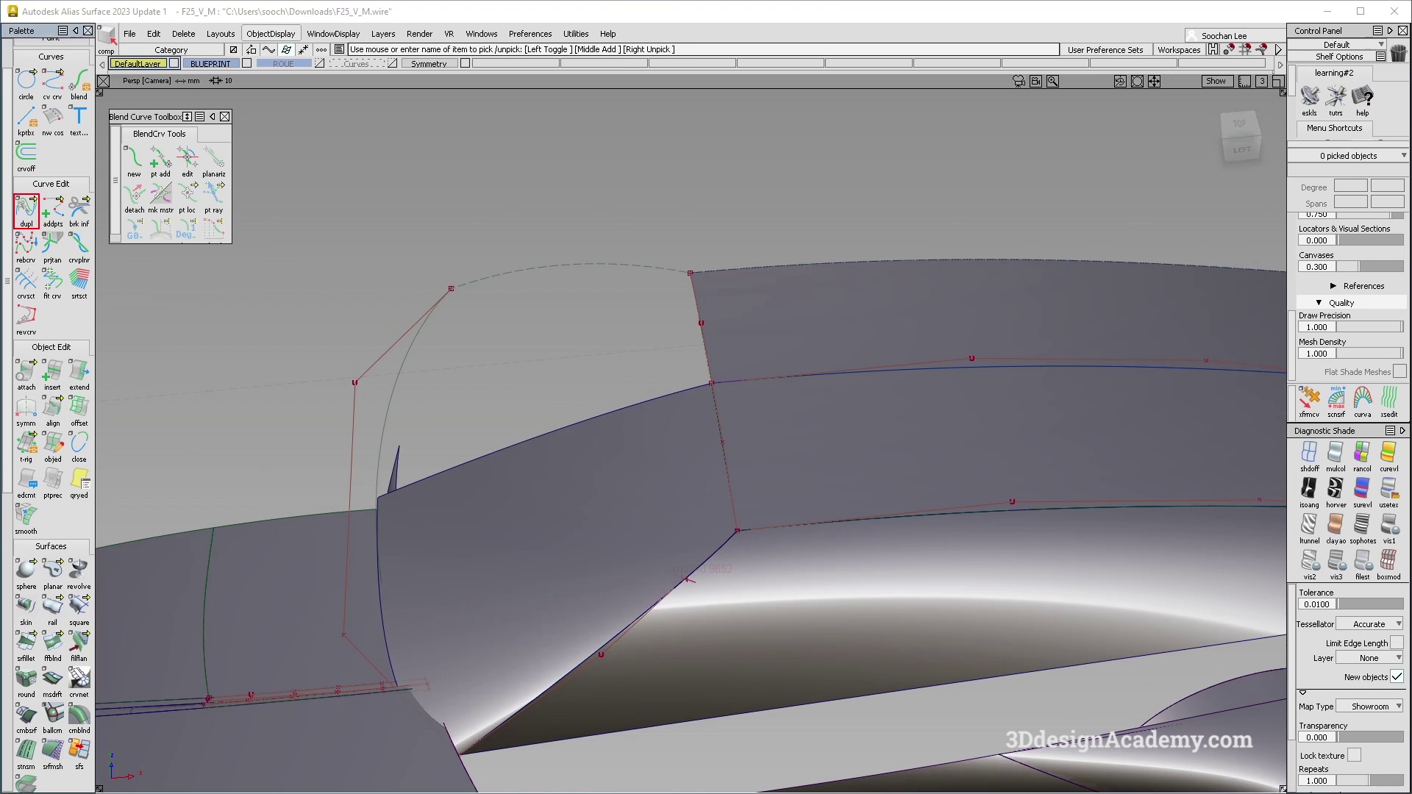
pyautogui.click(528, 446)
pyautogui.click(58, 287)
pyautogui.click(551, 430)
# Pick the middle control vertex of the fitted centreline curve and adjust it with Move
pyautogui.keyDown('alt'); pyautogui.keyDown('shift'); pyautogui.moveTo(559, 431); pyautogui.dragTo(598, 523); pyautogui.keyUp('shift'); pyautogui.keyUp('alt')
pyautogui.keyDown('ctrl'); pyautogui.keyDown('shift'); pyautogui.moveTo(619, 611); pyautogui.dragTo(579, 462); pyautogui.keyUp('shift'); pyautogui.keyUp('ctrl')
pyautogui.keyDown('alt'); pyautogui.keyDown('shift'); pyautogui.moveTo(580, 469); pyautogui.dragTo(535, 495); pyautogui.keyUp('shift'); pyautogui.keyUp('alt')
pyautogui.keyDown('ctrl'); pyautogui.keyDown('shift'); pyautogui.moveTo(536, 495); pyautogui.dragTo(634, 498, button='middle'); pyautogui.keyUp('shift'); pyautogui.keyUp('ctrl')
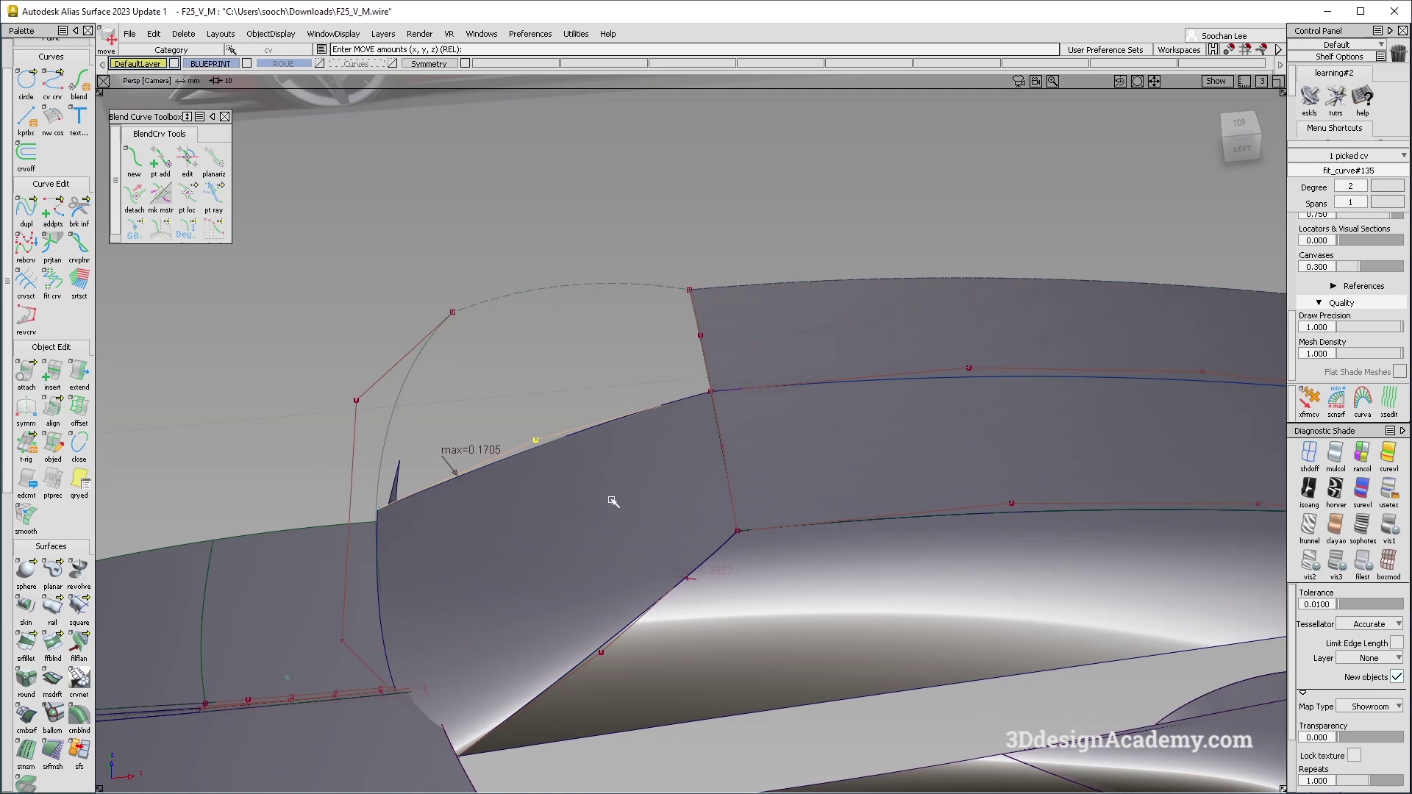
pyautogui.keyDown('alt'); pyautogui.keyDown('shift'); pyautogui.moveTo(579, 507); pyautogui.dragTo(495, 586); pyautogui.keyUp('shift'); pyautogui.keyUp('alt')
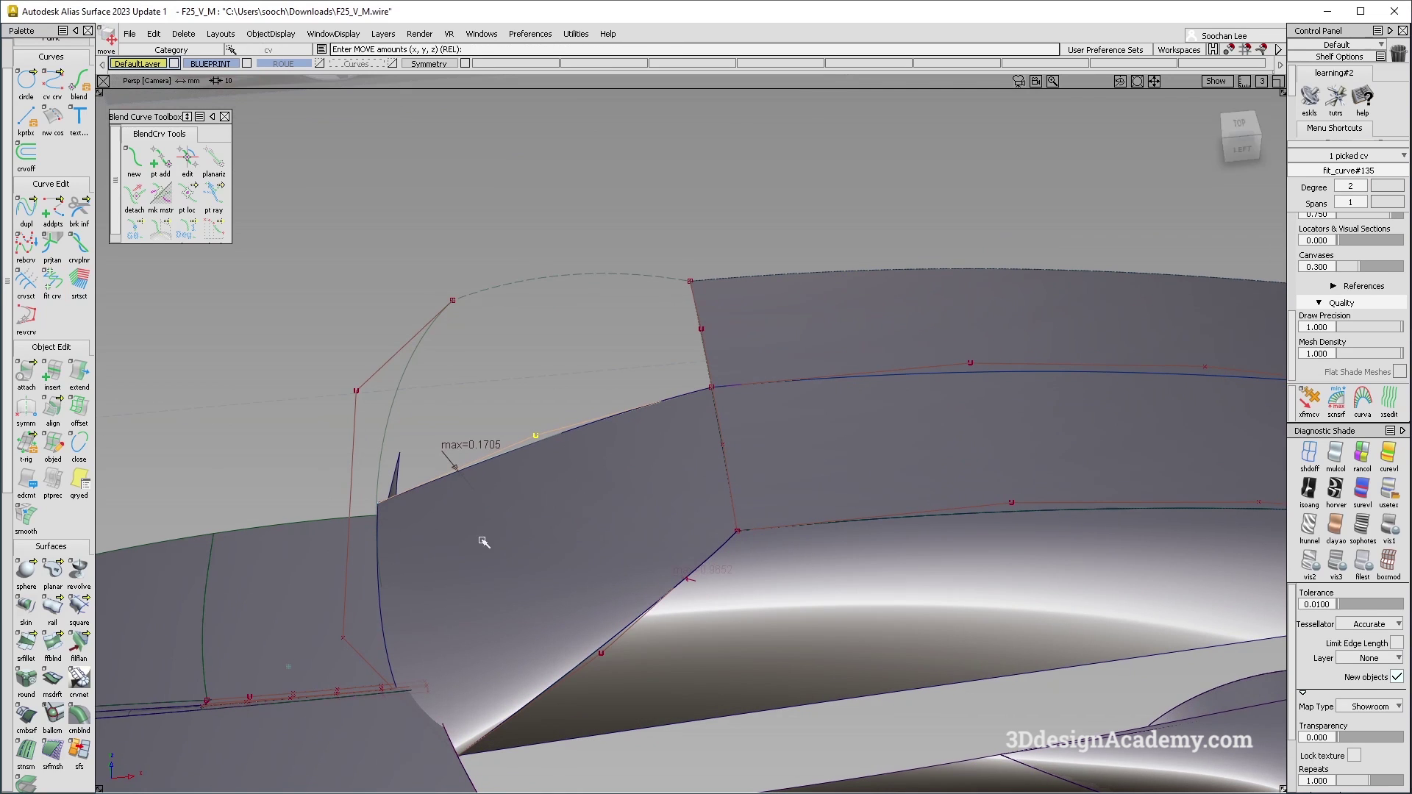
# Stretch the front end of the windshield centreline curve onto the full-width base curve
pyautogui.click(52, 245)
pyautogui.click(134, 215)
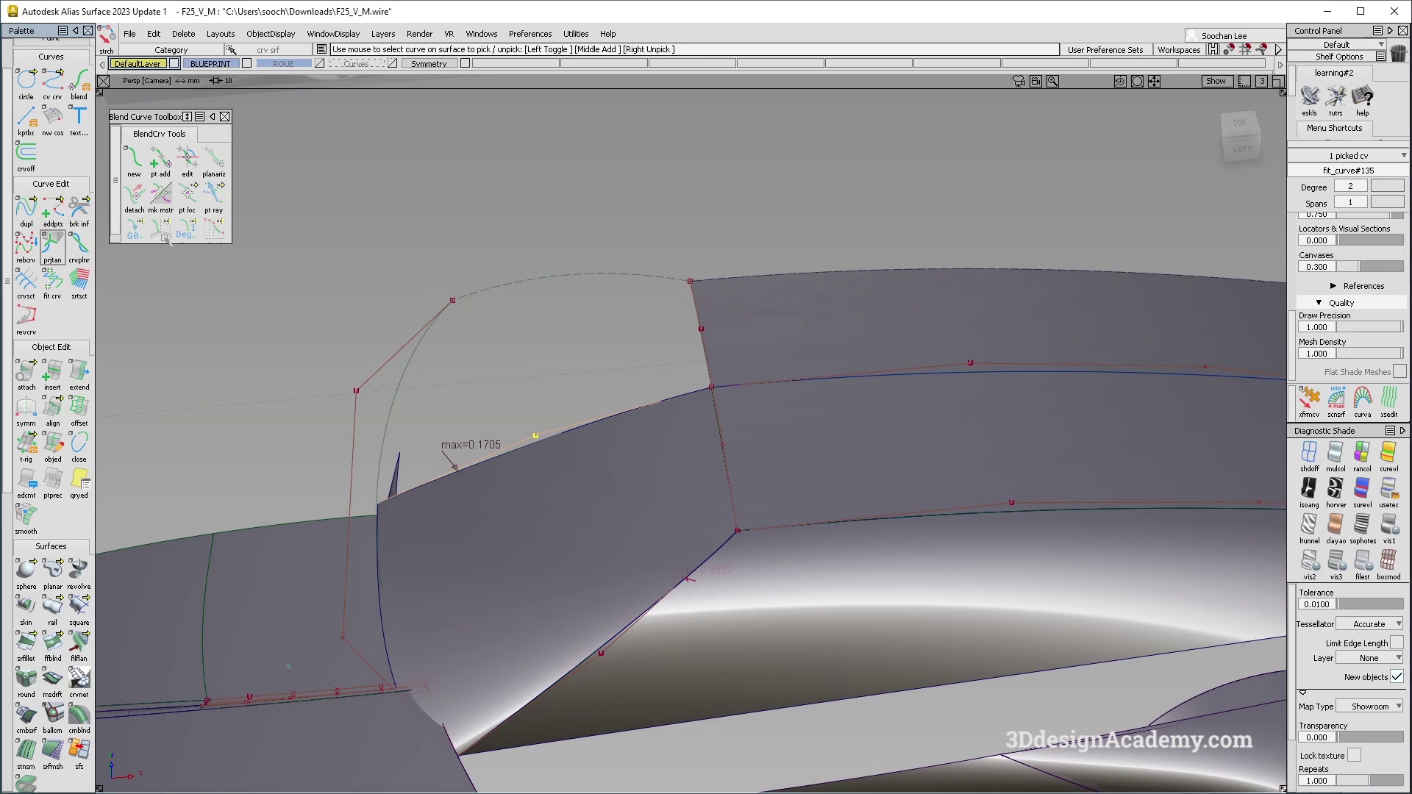
pyautogui.press('Return')
pyautogui.keyDown('ctrl'); pyautogui.keyDown('shift'); pyautogui.moveTo(422, 485); pyautogui.dragTo(423, 497); pyautogui.keyUp('shift'); pyautogui.keyUp('ctrl')
pyautogui.click(423, 483)
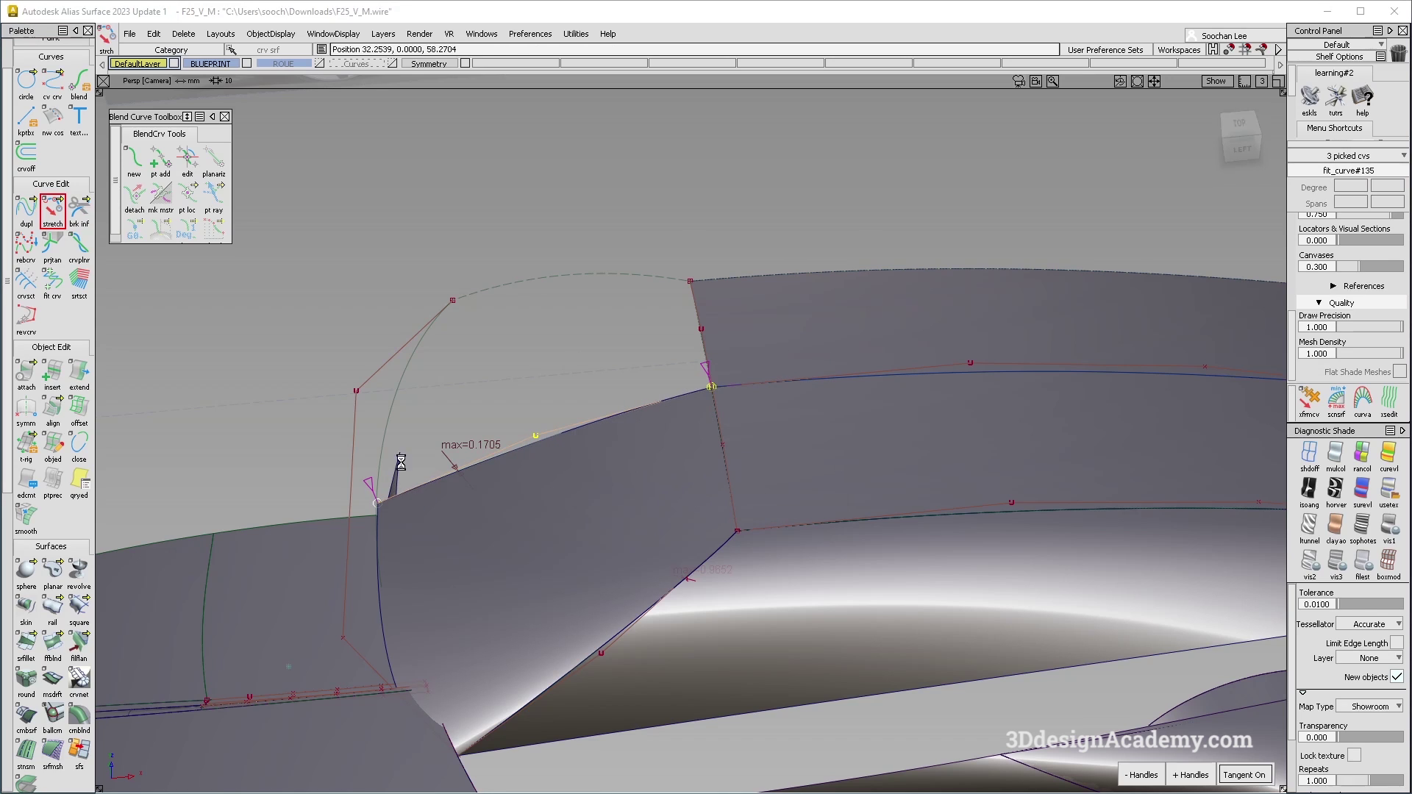
pyautogui.keyDown('ctrl'); pyautogui.keyDown('alt'); pyautogui.moveTo(387, 445); pyautogui.dragTo(387, 474); pyautogui.keyUp('alt'); pyautogui.keyUp('ctrl')
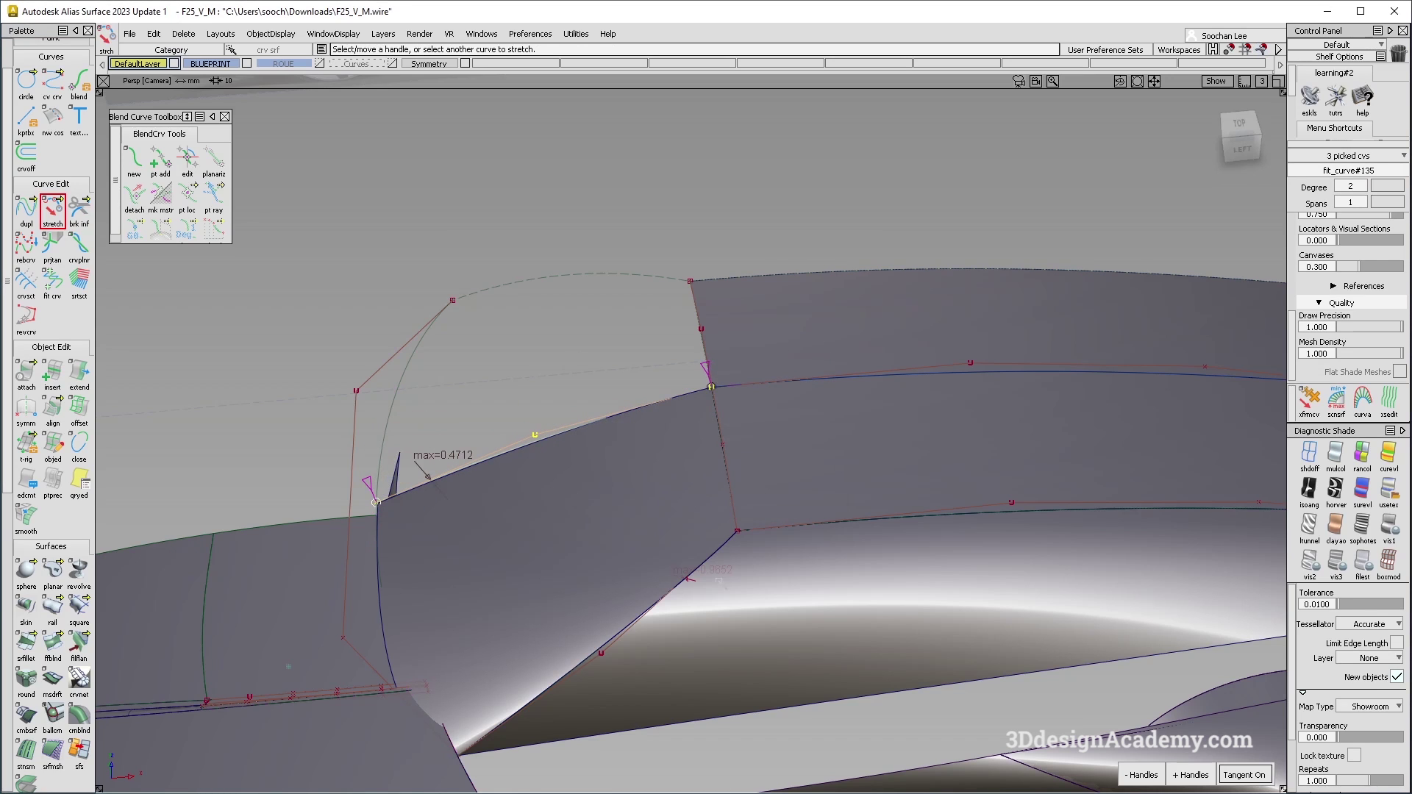
pyautogui.keyDown('ctrl'); pyautogui.keyDown('shift'); pyautogui.moveTo(662, 554); pyautogui.dragTo(663, 567); pyautogui.keyUp('shift'); pyautogui.keyUp('ctrl')
# Try to build a two-rail surface using the centreline curve as generation curve along the base and roof-front curves
pyautogui.click(52, 609)
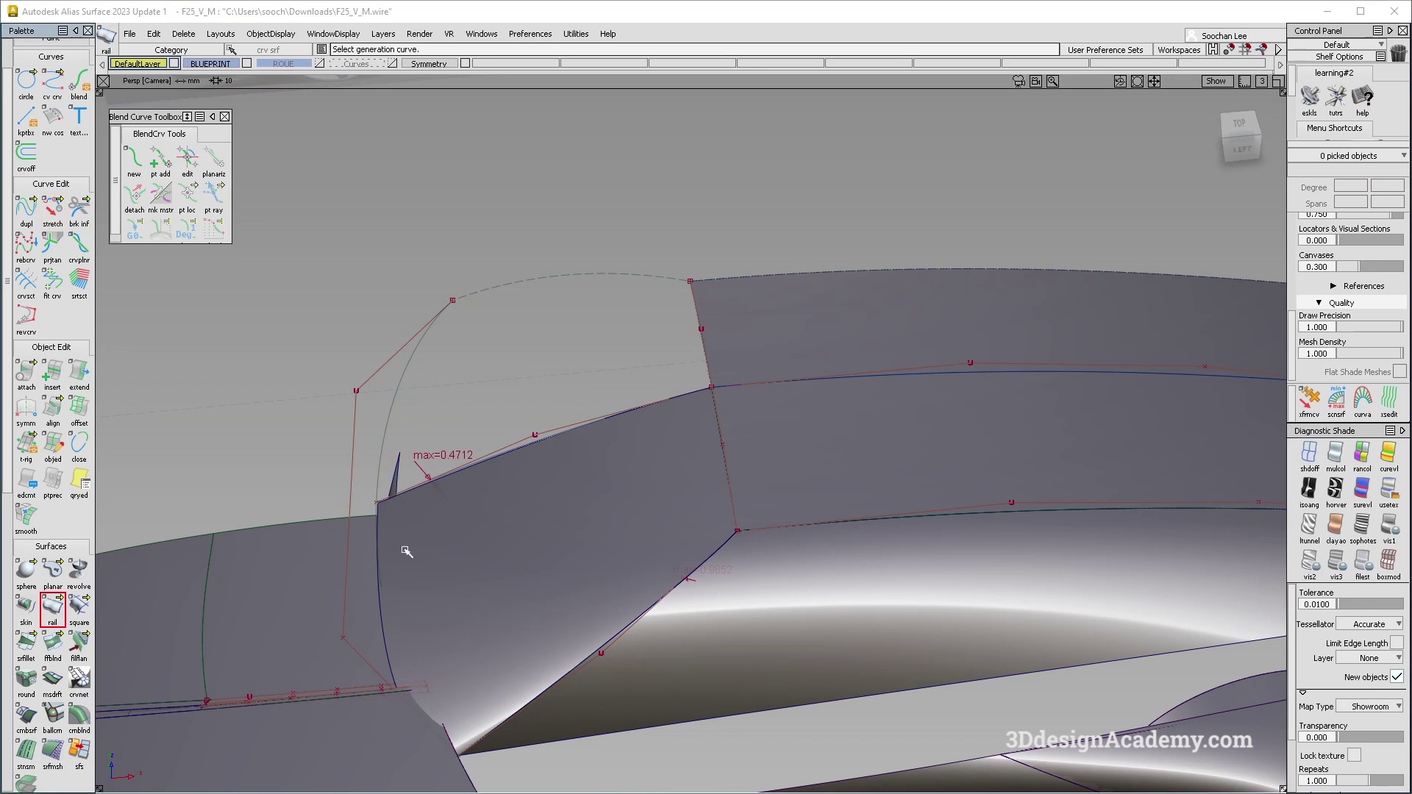
pyautogui.click(542, 438)
pyautogui.click(577, 447)
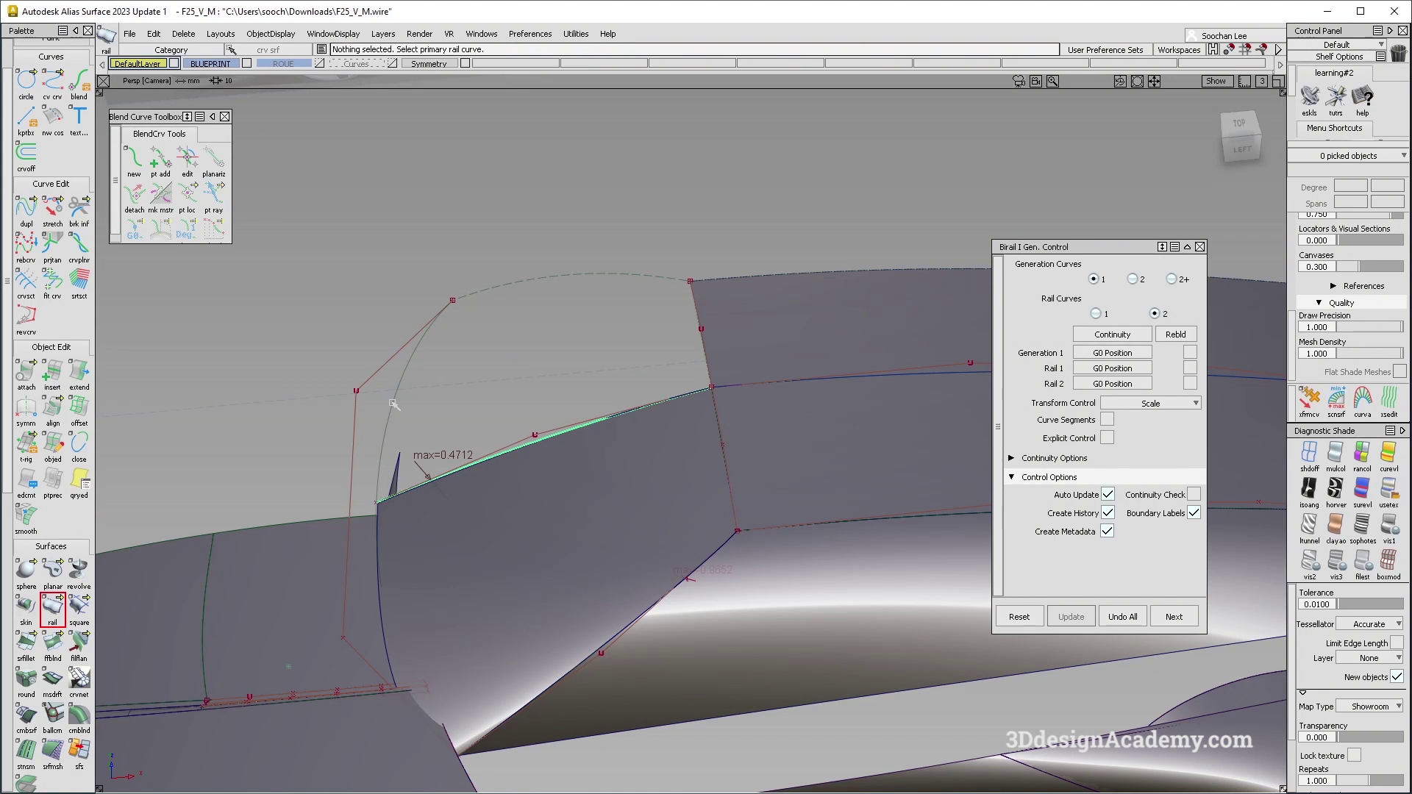
pyautogui.click(710, 367)
pyautogui.click(733, 380)
# Stretch the rear end of the windshield centreline curve onto the roof-front curve
pyautogui.keyDown('alt'); pyautogui.keyDown('shift'); pyautogui.moveTo(729, 384); pyautogui.dragTo(703, 426); pyautogui.keyUp('shift'); pyautogui.keyUp('alt')
pyautogui.keyDown('alt'); pyautogui.keyDown('shift'); pyautogui.click(696, 410); pyautogui.keyUp('shift'); pyautogui.keyUp('alt')
pyautogui.keyDown('alt'); pyautogui.keyDown('shift'); pyautogui.moveTo(696, 410); pyautogui.dragTo(868, 409, button='right'); pyautogui.keyUp('shift'); pyautogui.keyUp('alt')
pyautogui.keyDown('alt'); pyautogui.keyDown('shift'); pyautogui.click(726, 509); pyautogui.keyUp('shift'); pyautogui.keyUp('alt')
pyautogui.keyDown('alt'); pyautogui.keyDown('shift'); pyautogui.moveTo(753, 523); pyautogui.dragTo(826, 501); pyautogui.keyUp('shift'); pyautogui.keyUp('alt')
pyautogui.keyDown('ctrl'); pyautogui.keyDown('shift'); pyautogui.moveTo(412, 386); pyautogui.dragTo(341, 374); pyautogui.keyUp('shift'); pyautogui.keyUp('ctrl')
pyautogui.click(106, 36)
pyautogui.click(721, 517)
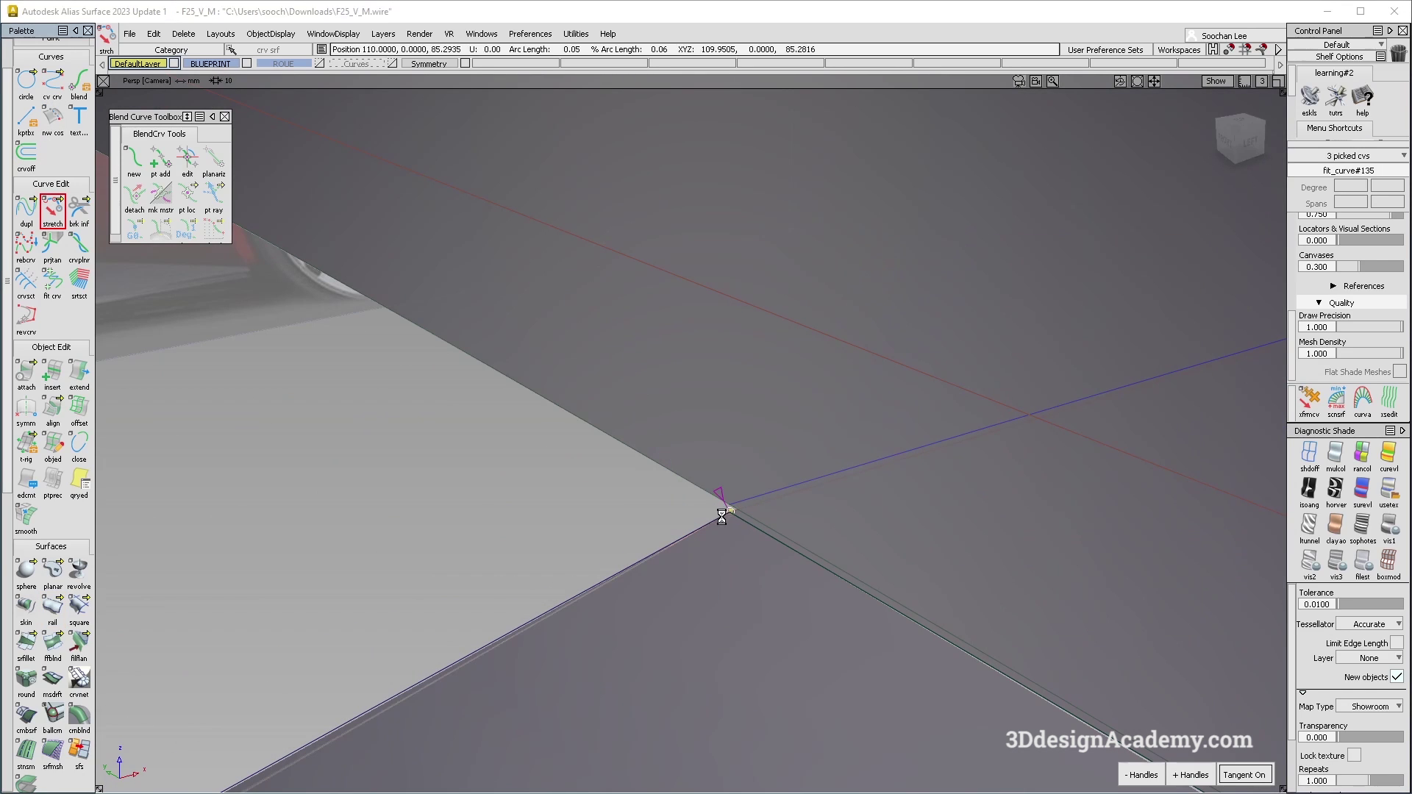
# Delete the old centreline curve and half-roof surface lying along the roof's centreline
pyautogui.click(946, 528)
pyautogui.keyDown('ctrl'); pyautogui.keyDown('shift'); pyautogui.moveTo(946, 529); pyautogui.dragTo(876, 445); pyautogui.keyUp('shift'); pyautogui.keyUp('ctrl')
pyautogui.click(873, 463)
pyautogui.press('Delete')
pyautogui.press('Return')
pyautogui.keyDown('ctrl'); pyautogui.keyDown('shift'); pyautogui.moveTo(901, 495); pyautogui.dragTo(896, 452); pyautogui.keyUp('shift'); pyautogui.keyUp('ctrl')
pyautogui.click(895, 463)
pyautogui.press('Delete')
pyautogui.press('Return')
# Delete the leftover half-roof surface that overlaps the full-width roof
pyautogui.keyDown('alt'); pyautogui.keyDown('shift'); pyautogui.moveTo(829, 514); pyautogui.dragTo(759, 527); pyautogui.keyUp('shift'); pyautogui.keyUp('alt')
pyautogui.keyDown('alt'); pyautogui.keyDown('shift'); pyautogui.moveTo(763, 525); pyautogui.dragTo(817, 498, button='right'); pyautogui.keyUp('shift'); pyautogui.keyUp('alt')
pyautogui.keyDown('ctrl'); pyautogui.keyDown('shift'); pyautogui.moveTo(728, 505); pyautogui.dragTo(728, 532); pyautogui.keyUp('shift'); pyautogui.keyUp('ctrl')
pyautogui.click(700, 490)
pyautogui.keyDown('alt'); pyautogui.keyDown('shift'); pyautogui.moveTo(796, 515); pyautogui.dragTo(724, 543, button='right'); pyautogui.keyUp('shift'); pyautogui.keyUp('alt')
pyautogui.keyDown('alt'); pyautogui.keyDown('shift'); pyautogui.moveTo(736, 543); pyautogui.dragTo(883, 576); pyautogui.keyUp('shift'); pyautogui.keyUp('alt')
pyautogui.keyDown('alt'); pyautogui.keyDown('shift'); pyautogui.moveTo(882, 577); pyautogui.dragTo(722, 483, button='right'); pyautogui.keyUp('shift'); pyautogui.keyUp('alt')
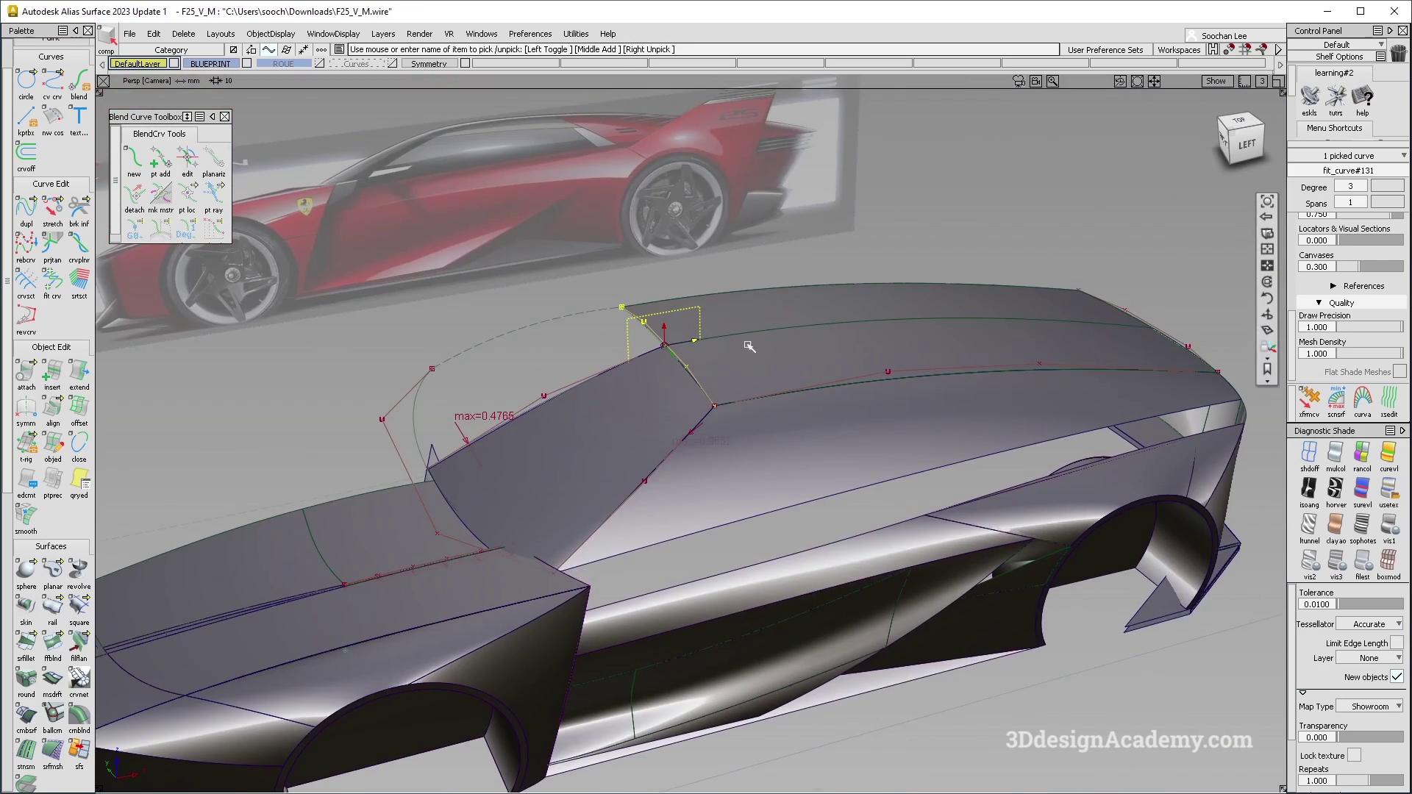
pyautogui.keyDown('alt'); pyautogui.keyDown('shift'); pyautogui.moveTo(748, 346); pyautogui.dragTo(873, 340, button='right'); pyautogui.keyUp('shift'); pyautogui.keyUp('alt')
pyautogui.keyDown('alt'); pyautogui.keyDown('shift'); pyautogui.moveTo(873, 340); pyautogui.dragTo(619, 413); pyautogui.keyUp('shift'); pyautogui.keyUp('alt')
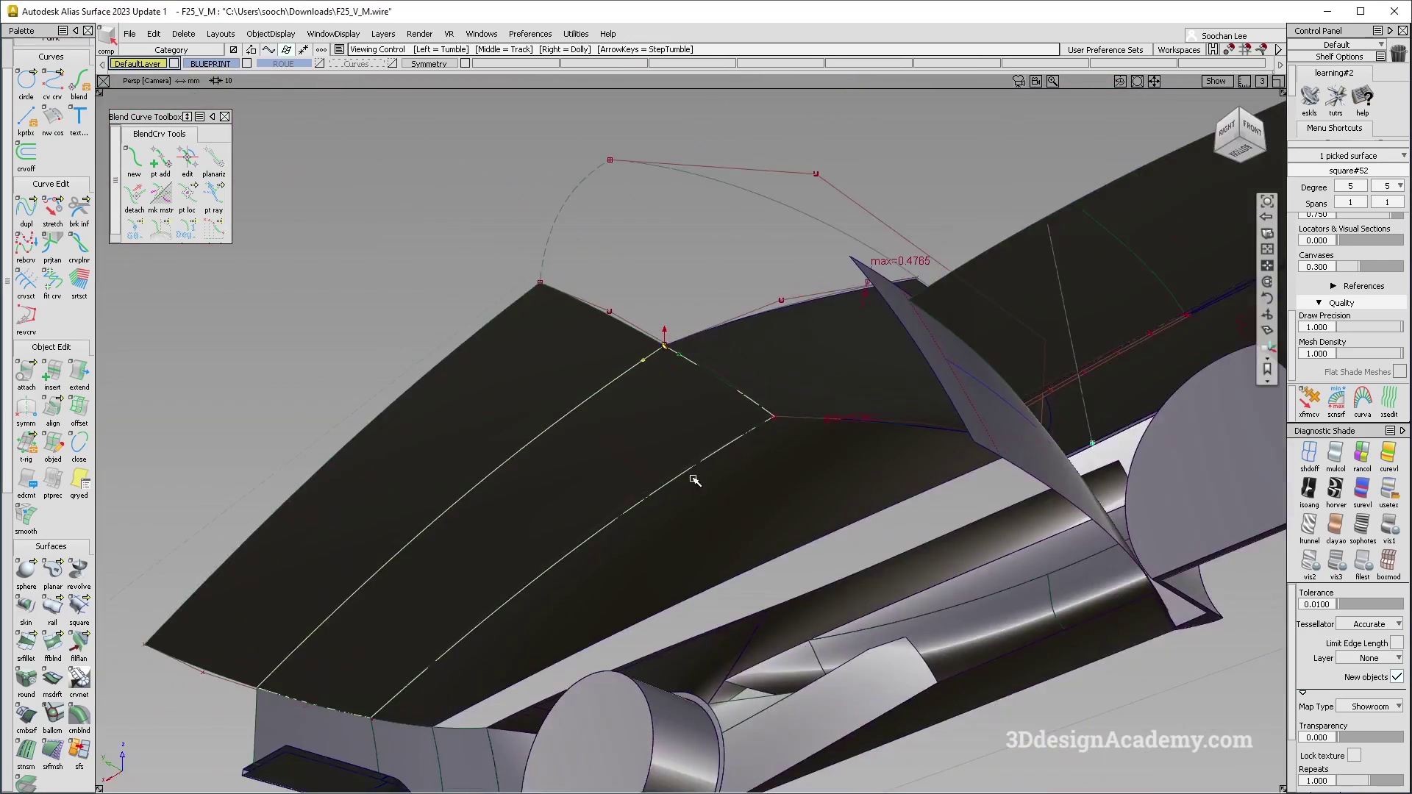
pyautogui.keyDown('alt'); pyautogui.keyDown('shift'); pyautogui.moveTo(691, 480); pyautogui.dragTo(714, 476, button='right'); pyautogui.keyUp('shift'); pyautogui.keyUp('alt')
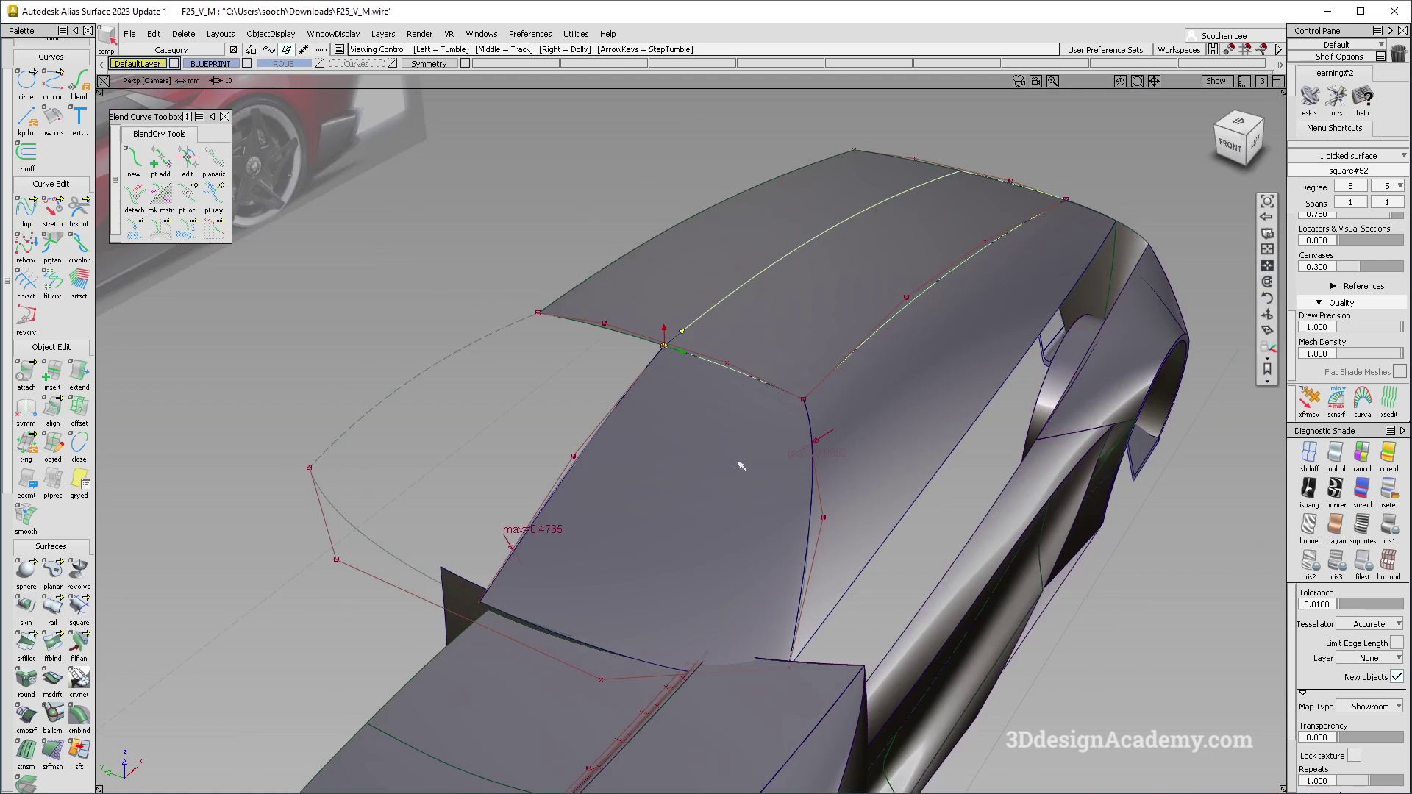
pyautogui.press('Delete')
pyautogui.press('Return')
# Try a two-rail windshield surface with the centreline curve as generation curve and the base and roof-front curves as rails
pyautogui.keyDown('alt'); pyautogui.keyDown('shift'); pyautogui.moveTo(842, 356); pyautogui.dragTo(685, 383); pyautogui.keyUp('shift'); pyautogui.keyUp('alt')
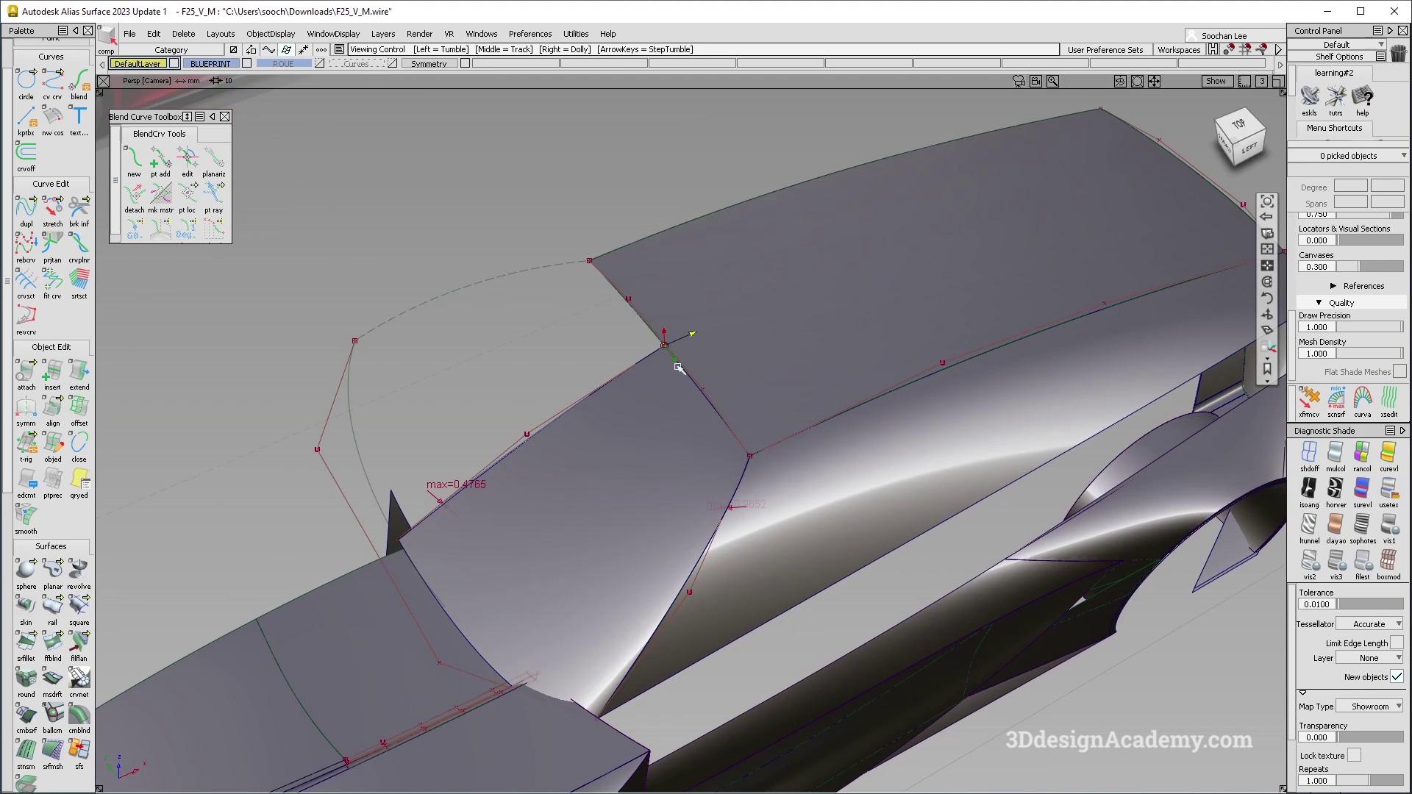
pyautogui.keyDown('alt'); pyautogui.keyDown('shift'); pyautogui.moveTo(665, 350); pyautogui.dragTo(728, 346, button='right'); pyautogui.keyUp('shift'); pyautogui.keyUp('alt')
pyautogui.keyDown('alt'); pyautogui.keyDown('shift'); pyautogui.moveTo(728, 347); pyautogui.dragTo(637, 309); pyautogui.keyUp('shift'); pyautogui.keyUp('alt')
pyautogui.keyDown('alt'); pyautogui.keyDown('shift'); pyautogui.moveTo(637, 309); pyautogui.dragTo(618, 315, button='right'); pyautogui.keyUp('shift'); pyautogui.keyUp('alt')
pyautogui.keyDown('ctrl'); pyautogui.keyDown('shift'); pyautogui.moveTo(581, 397); pyautogui.dragTo(504, 662); pyautogui.keyUp('shift'); pyautogui.keyUp('ctrl')
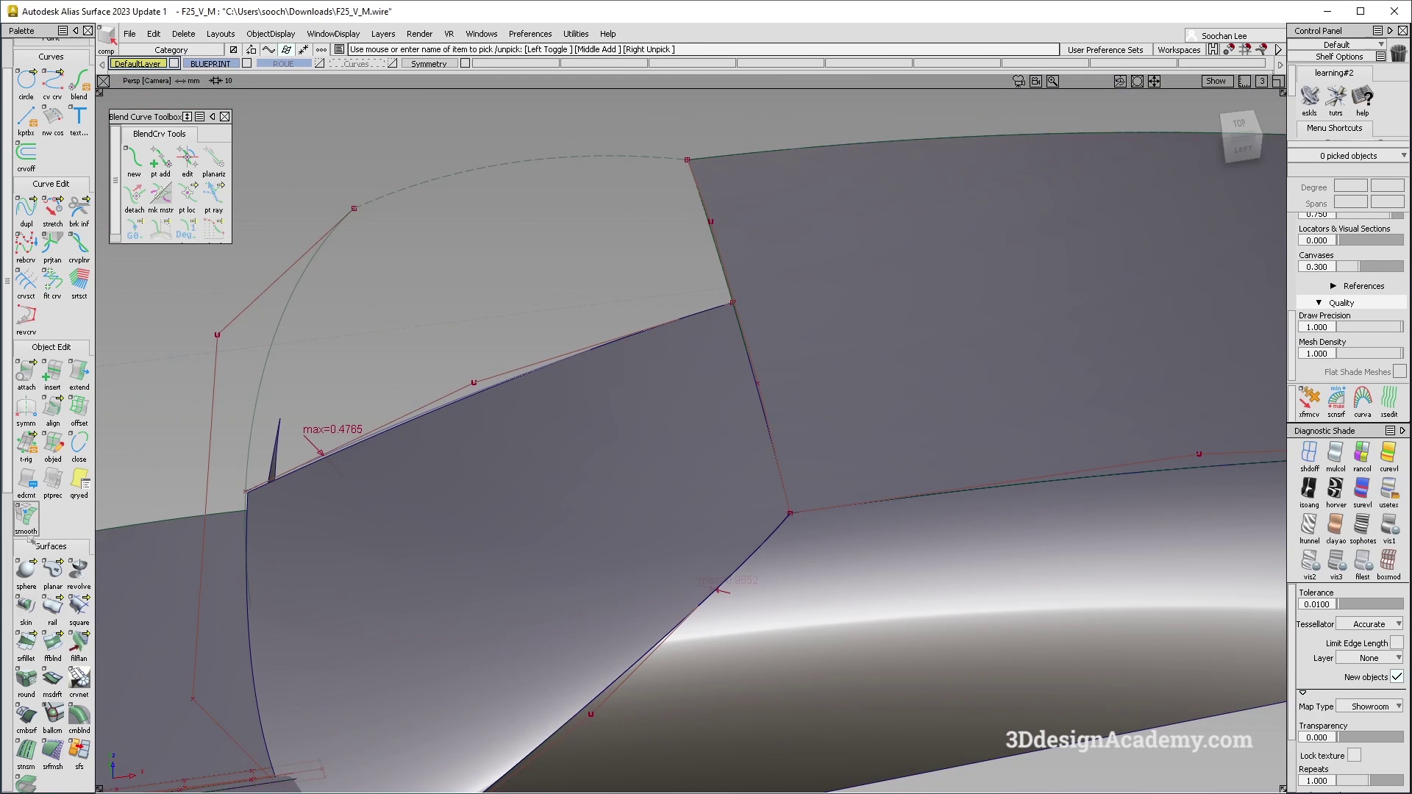
pyautogui.click(427, 410)
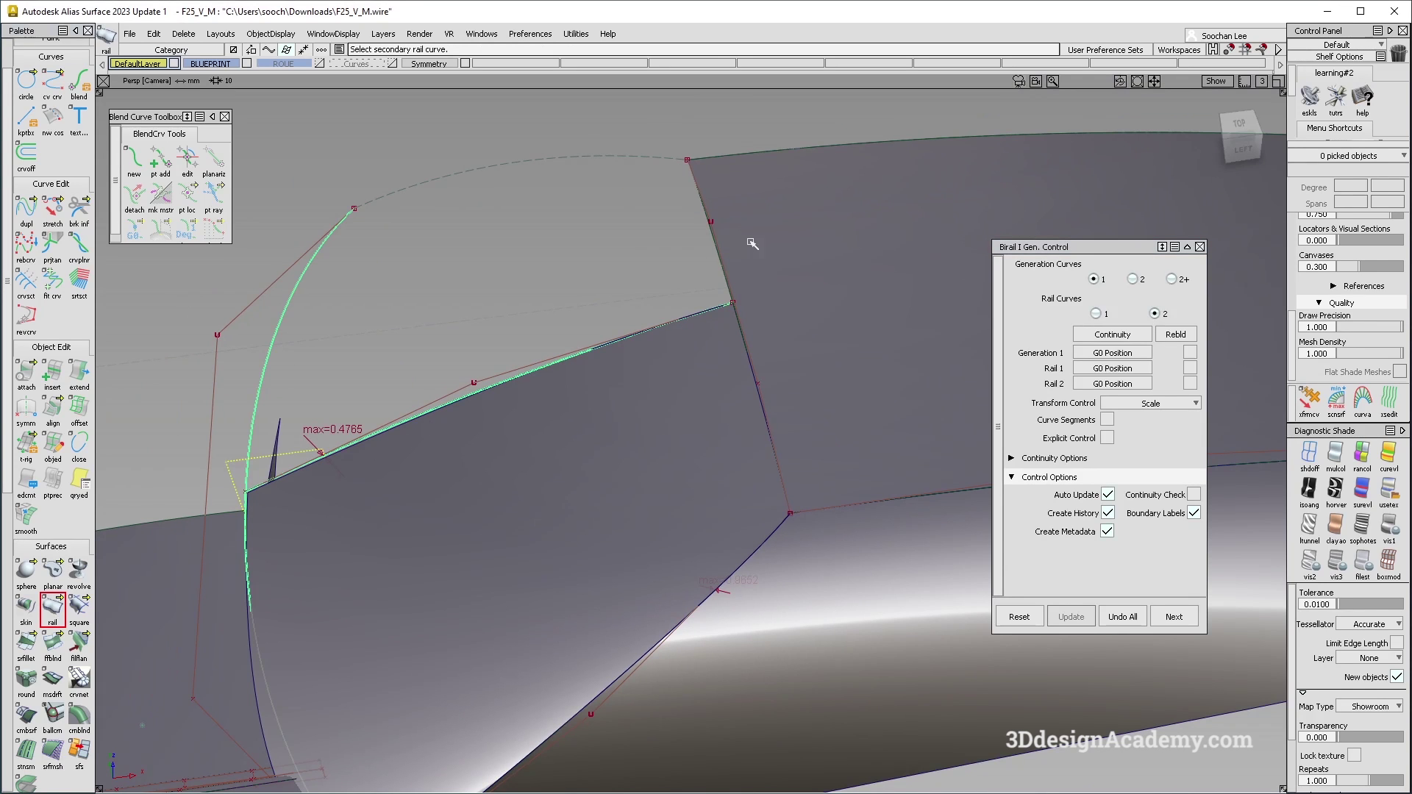
pyautogui.click(715, 251)
pyautogui.click(733, 270)
pyautogui.keyDown('alt'); pyautogui.keyDown('shift'); pyautogui.moveTo(485, 390); pyautogui.dragTo(521, 488); pyautogui.keyUp('shift'); pyautogui.keyUp('alt')
pyautogui.keyDown('alt'); pyautogui.keyDown('shift'); pyautogui.moveTo(671, 506); pyautogui.dragTo(794, 401); pyautogui.keyUp('shift'); pyautogui.keyUp('alt')
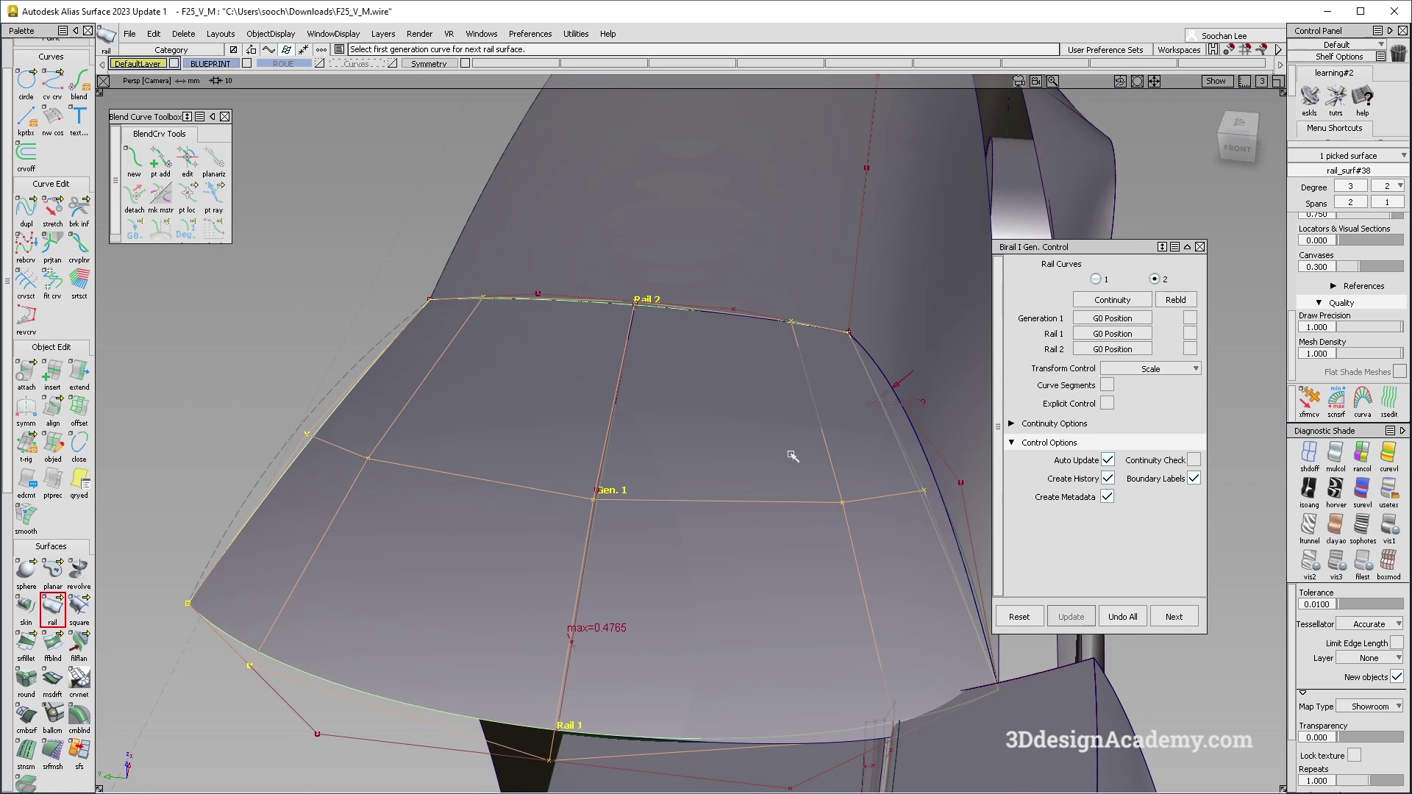
pyautogui.click(617, 460)
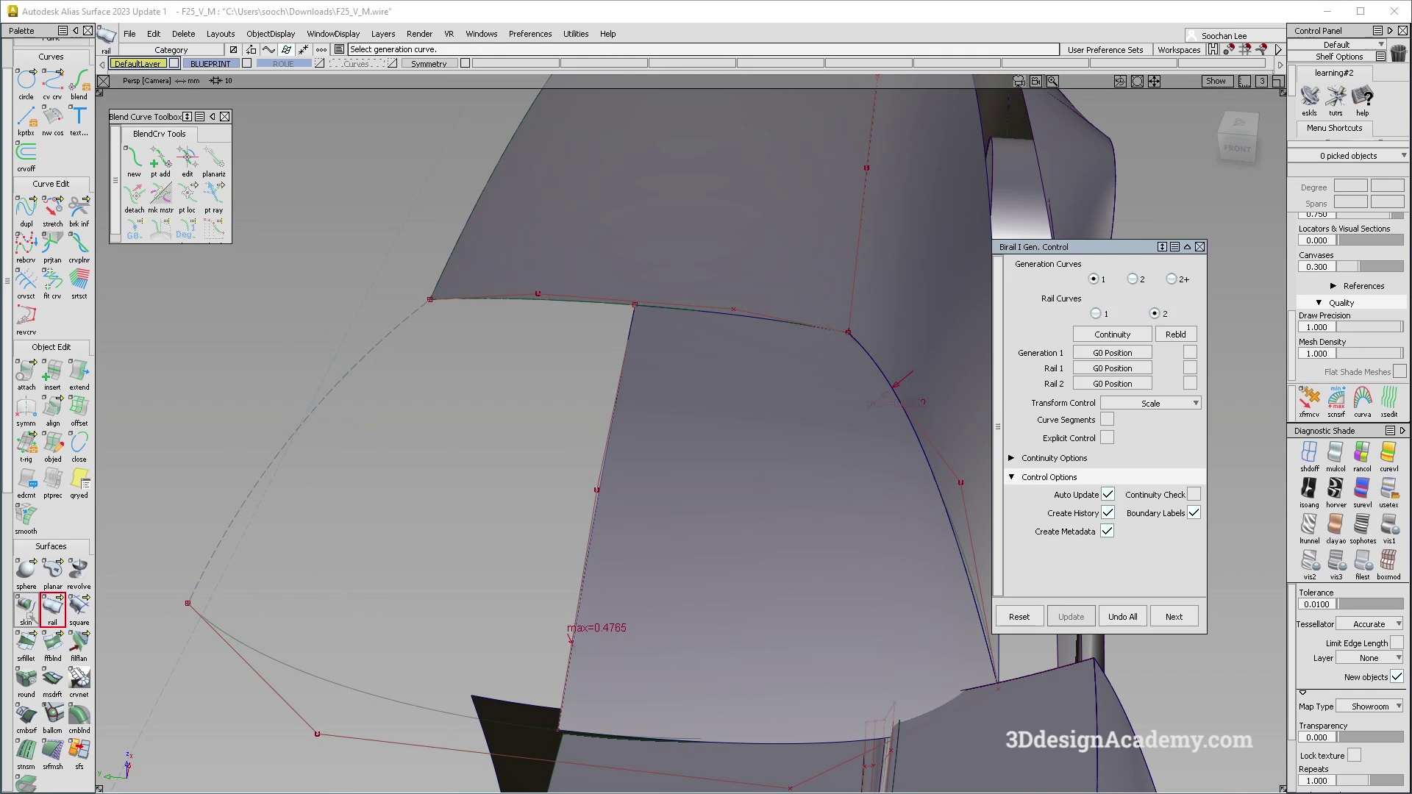
# Try a Skin surface between the full-width windshield base curve and the roof-front curve
pyautogui.click(26, 606)
pyautogui.click(390, 693)
pyautogui.click(601, 309)
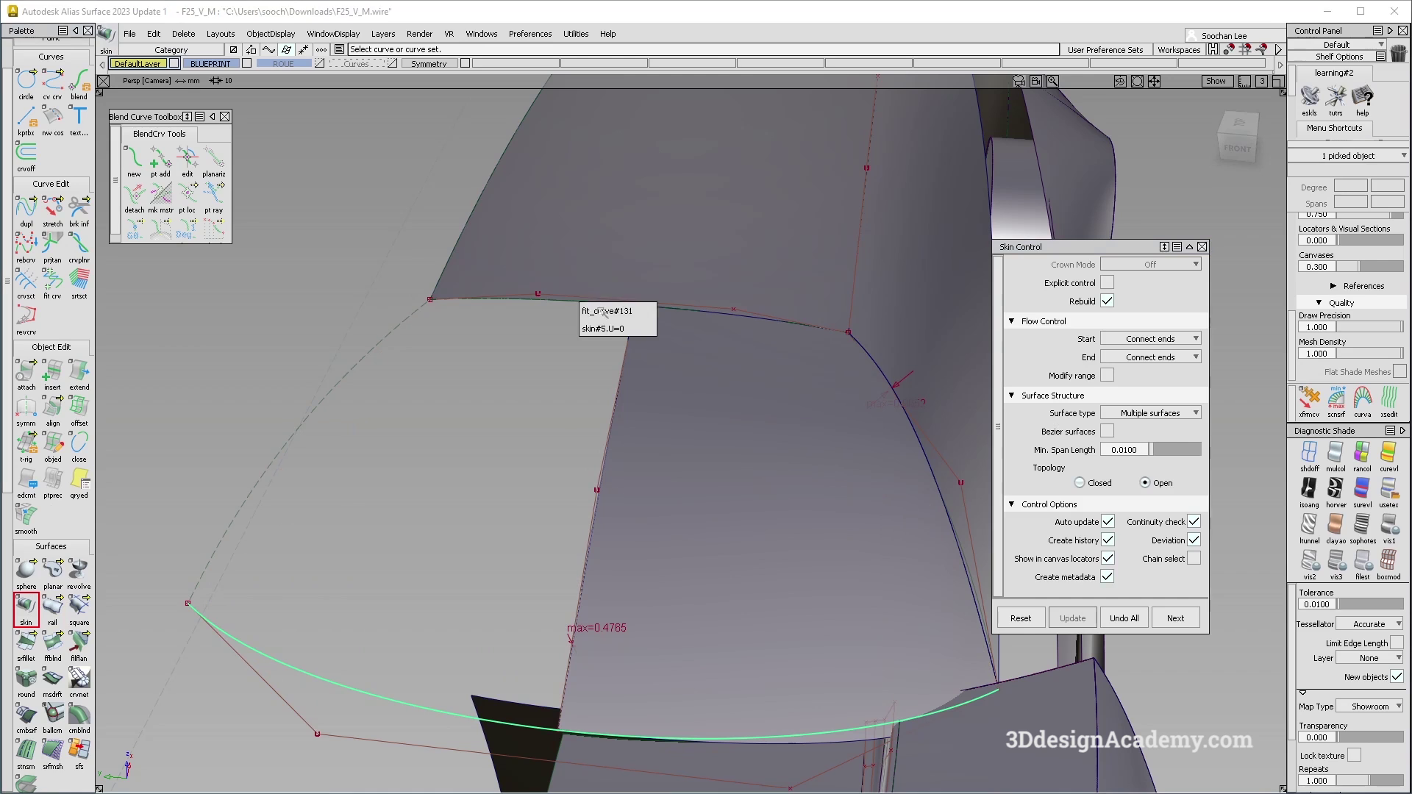
pyautogui.click(607, 311)
pyautogui.keyDown('alt'); pyautogui.keyDown('shift'); pyautogui.moveTo(608, 311); pyautogui.dragTo(457, 430); pyautogui.keyUp('shift'); pyautogui.keyUp('alt')
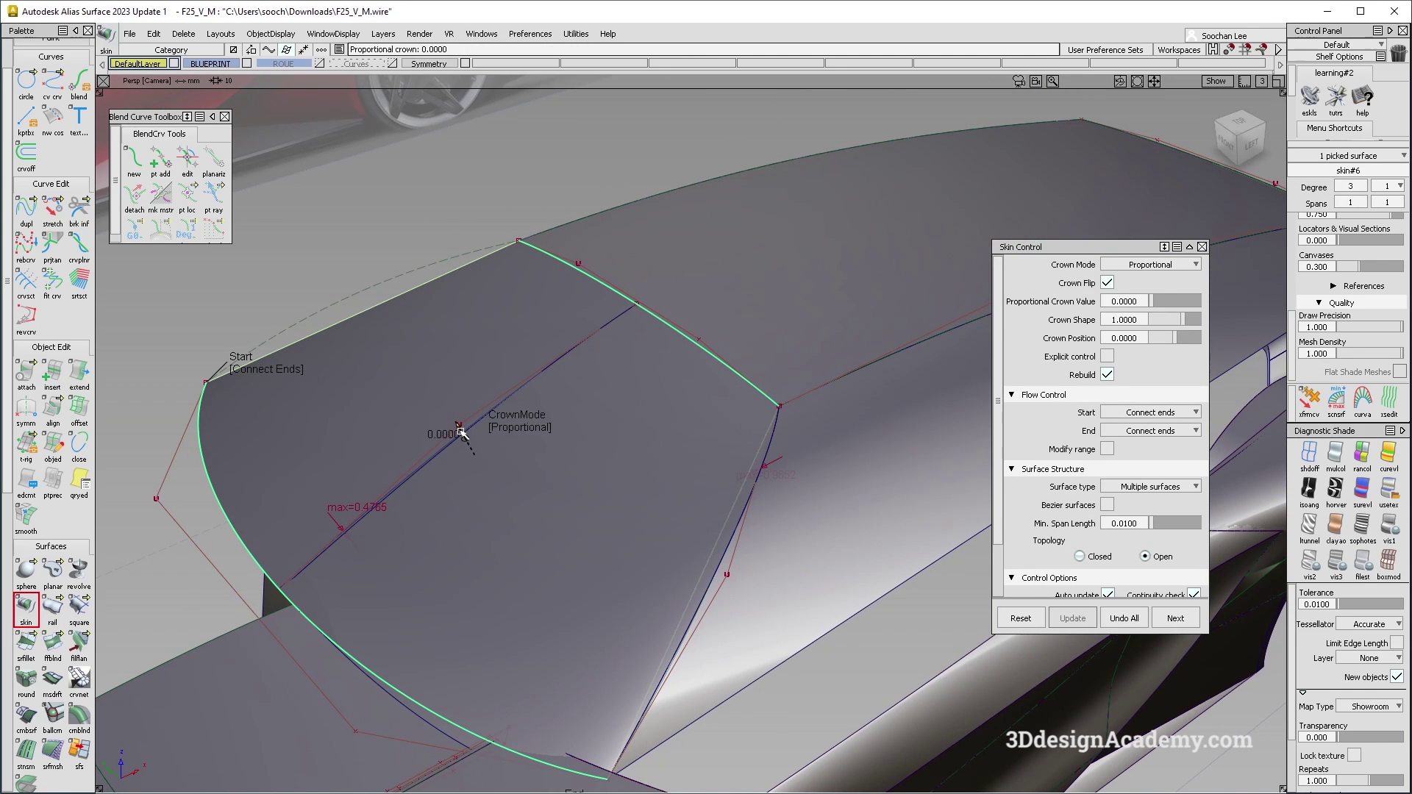
# Set the windshield skin's proportional crown value to 0.0150
pyautogui.scroll(-3, 1141, 491)
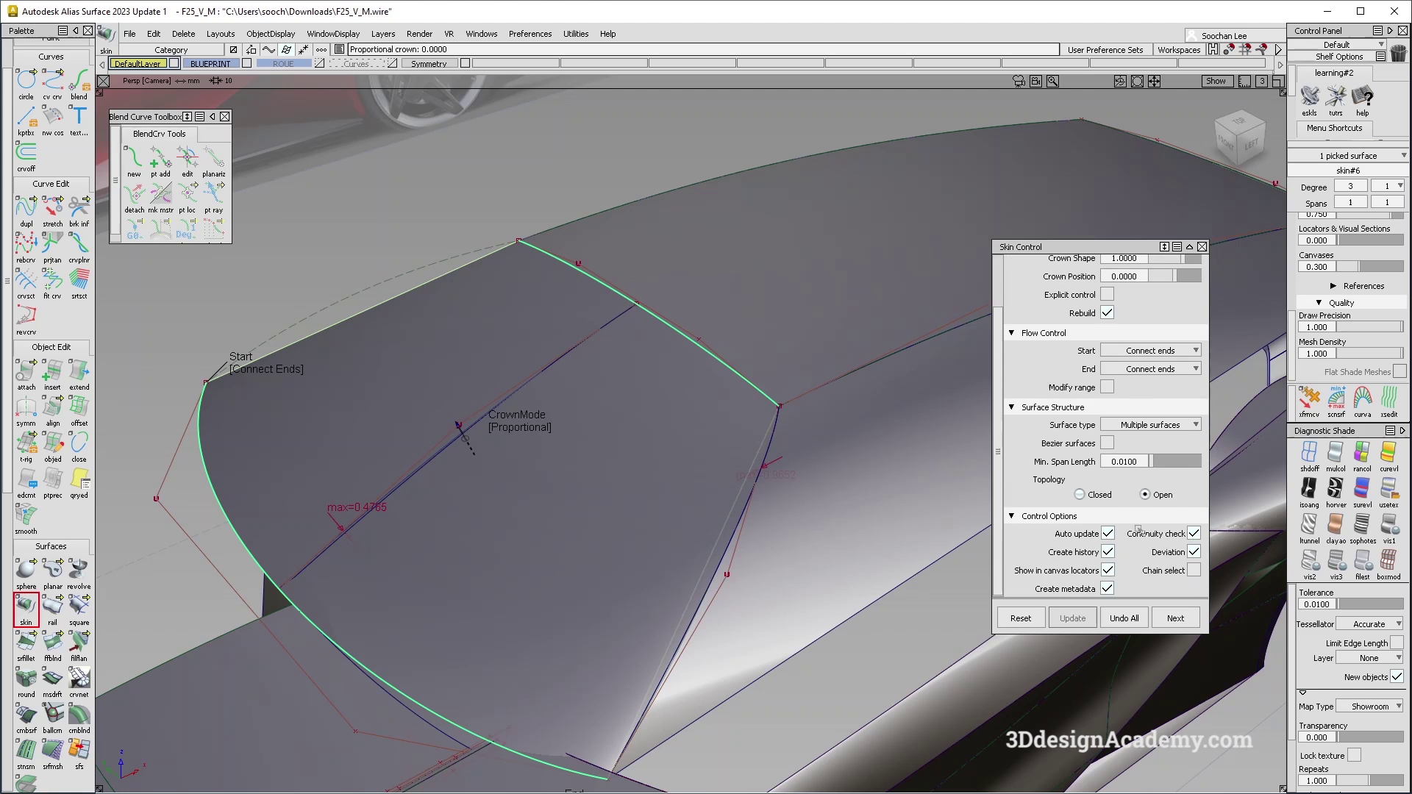
pyautogui.scroll(2, 1116, 496)
pyautogui.scroll(1, 1142, 375)
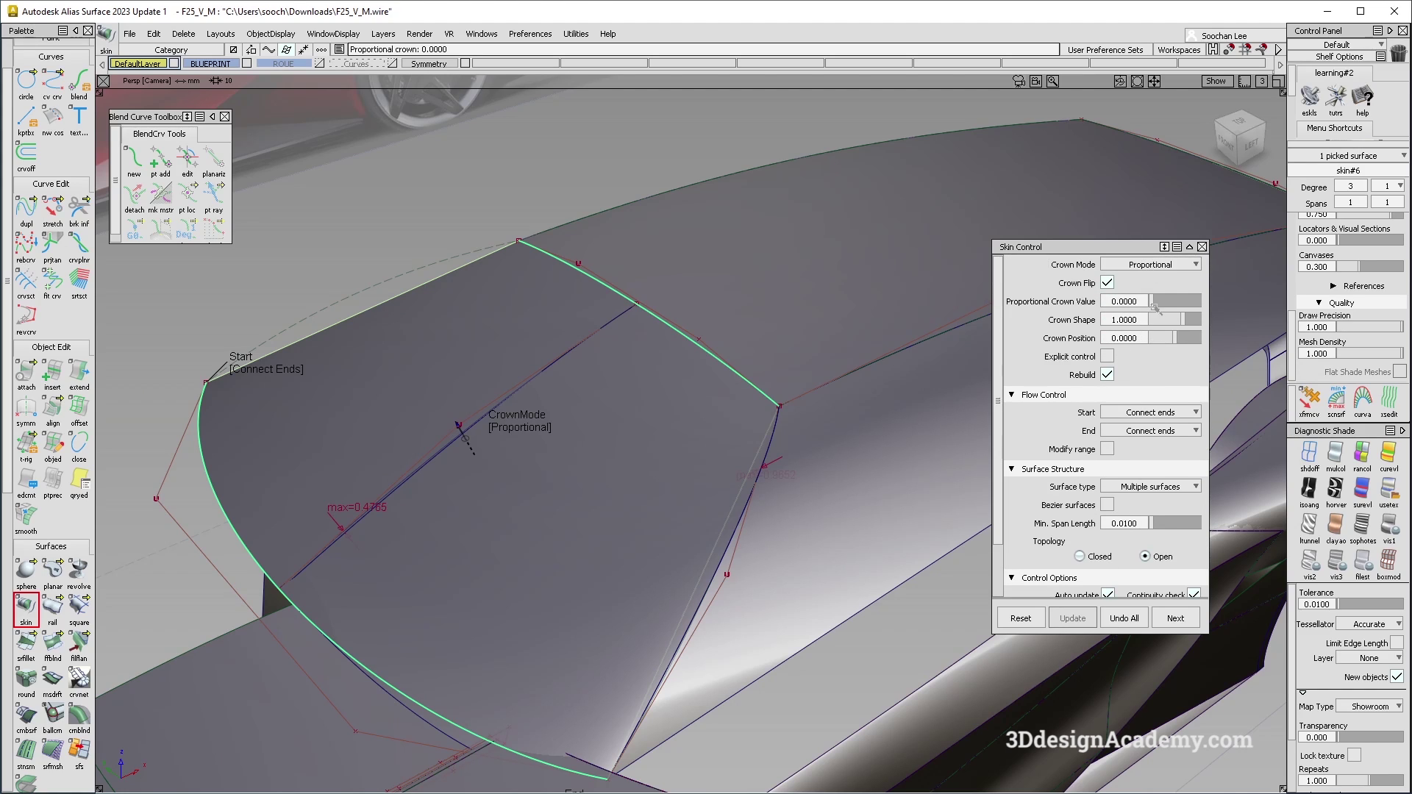
pyautogui.moveTo(1154, 301); pyautogui.dragTo(1157, 302)
pyautogui.moveTo(573, 397)
pyautogui.keyDown('alt'); pyautogui.keyDown('shift'); pyautogui.mouseDown()
pyautogui.moveTo(457, 372)
pyautogui.moveTo(438, 260)
pyautogui.moveTo(456, 410)
pyautogui.moveTo(536, 444)
pyautogui.moveTo(520, 473)
pyautogui.moveTo(542, 365)
pyautogui.moveTo(442, 383)
pyautogui.mouseUp(); pyautogui.keyUp('shift'); pyautogui.keyUp('alt')
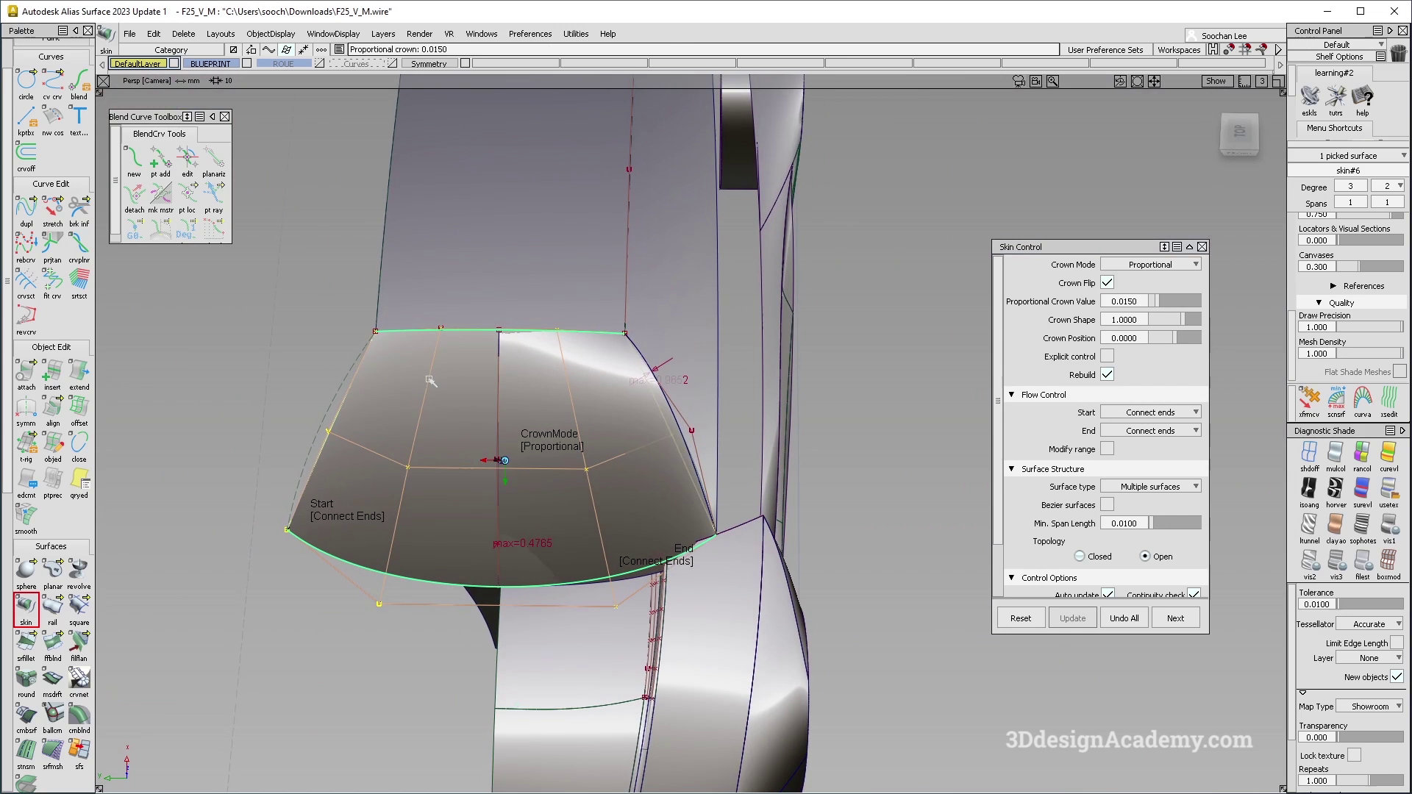
pyautogui.keyDown('alt'); pyautogui.keyDown('shift'); pyautogui.moveTo(378, 337); pyautogui.dragTo(406, 341, button='right'); pyautogui.keyUp('shift'); pyautogui.keyUp('alt')
pyautogui.keyDown('alt'); pyautogui.keyDown('shift'); pyautogui.moveTo(406, 342); pyautogui.dragTo(430, 362); pyautogui.keyUp('shift'); pyautogui.keyUp('alt')
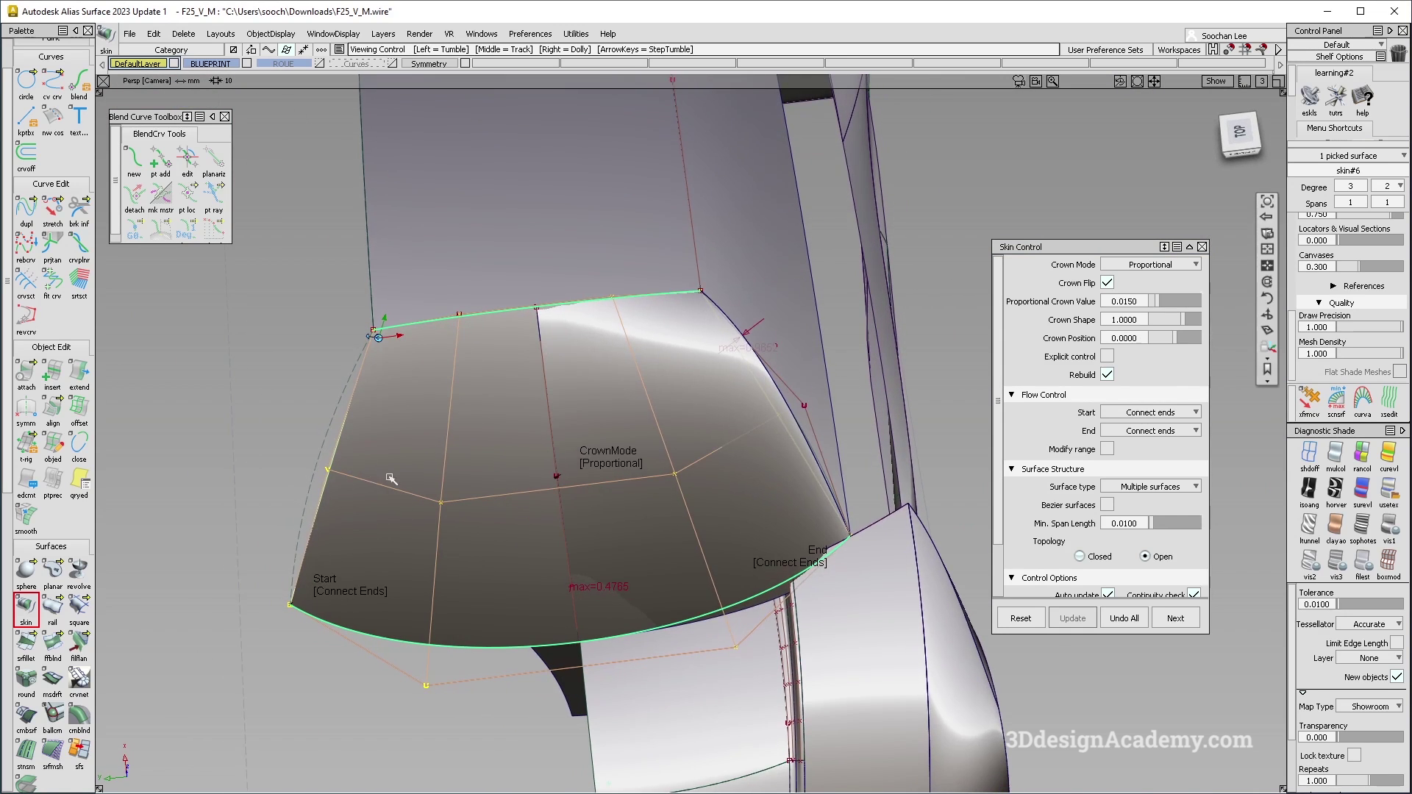
pyautogui.keyDown('alt'); pyautogui.keyDown('shift'); pyautogui.moveTo(374, 468); pyautogui.dragTo(392, 396); pyautogui.keyUp('shift'); pyautogui.keyUp('alt')
# Isolate the crowned windshield skin to examine its shape and highlights from several sides, and show the rest of the car again
pyautogui.click(262, 33)
pyautogui.click(283, 119)
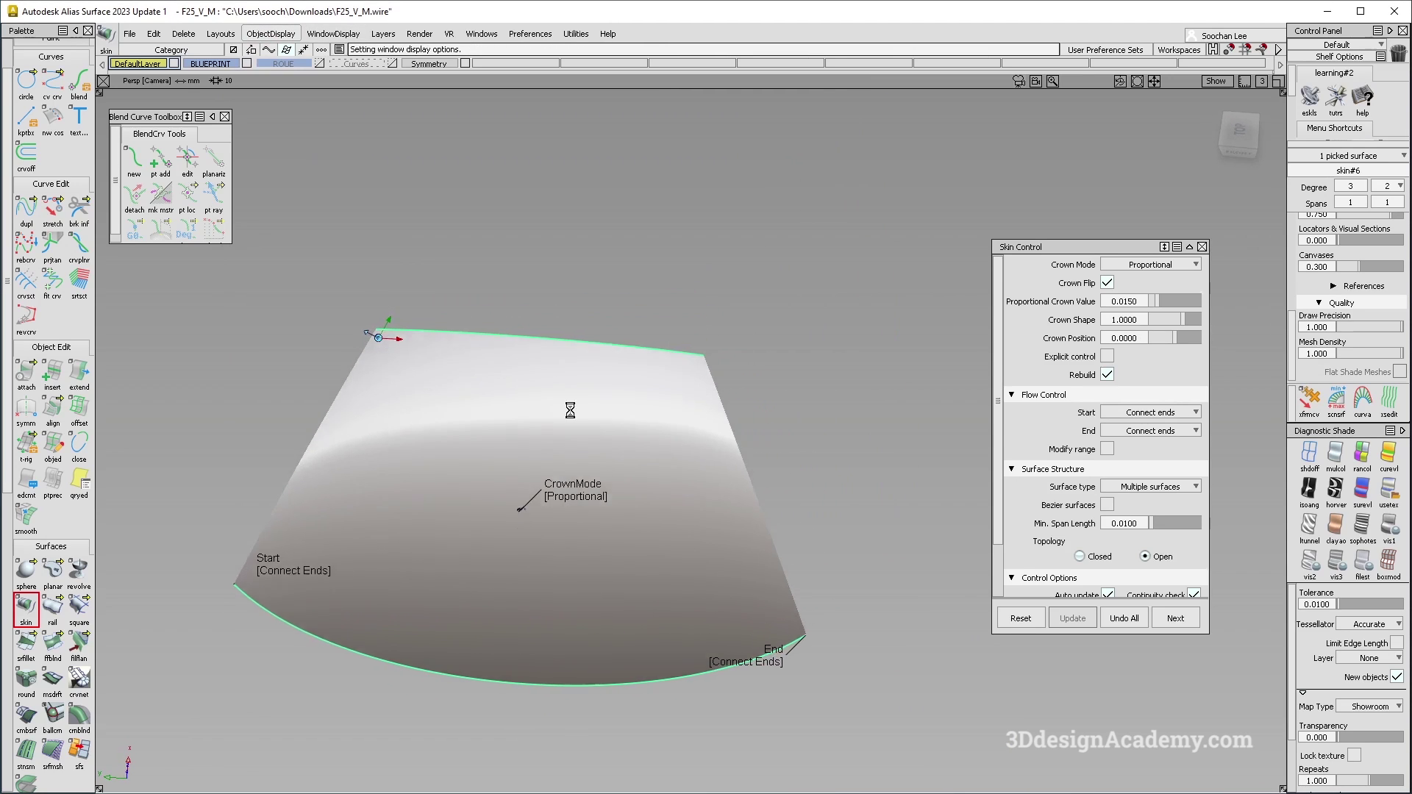
pyautogui.keyDown('alt'); pyautogui.keyDown('shift'); pyautogui.moveTo(570, 411); pyautogui.dragTo(466, 450); pyautogui.keyUp('shift'); pyautogui.keyUp('alt')
pyautogui.moveTo(466, 451)
pyautogui.keyDown('alt'); pyautogui.keyDown('shift'); pyautogui.mouseDown(button='middle')
pyautogui.moveTo(735, 400)
pyautogui.moveTo(781, 368)
pyautogui.mouseUp(button='middle'); pyautogui.keyUp('shift'); pyautogui.keyUp('alt')
pyautogui.keyDown('ctrl'); pyautogui.keyDown('shift'); pyautogui.moveTo(738, 594); pyautogui.dragTo(567, 368, button='right'); pyautogui.keyUp('shift'); pyautogui.keyUp('ctrl')
pyautogui.keyDown('ctrl'); pyautogui.keyDown('shift'); pyautogui.moveTo(610, 422); pyautogui.dragTo(629, 381, button='right'); pyautogui.keyUp('shift'); pyautogui.keyUp('ctrl')
pyautogui.click(286, 34)
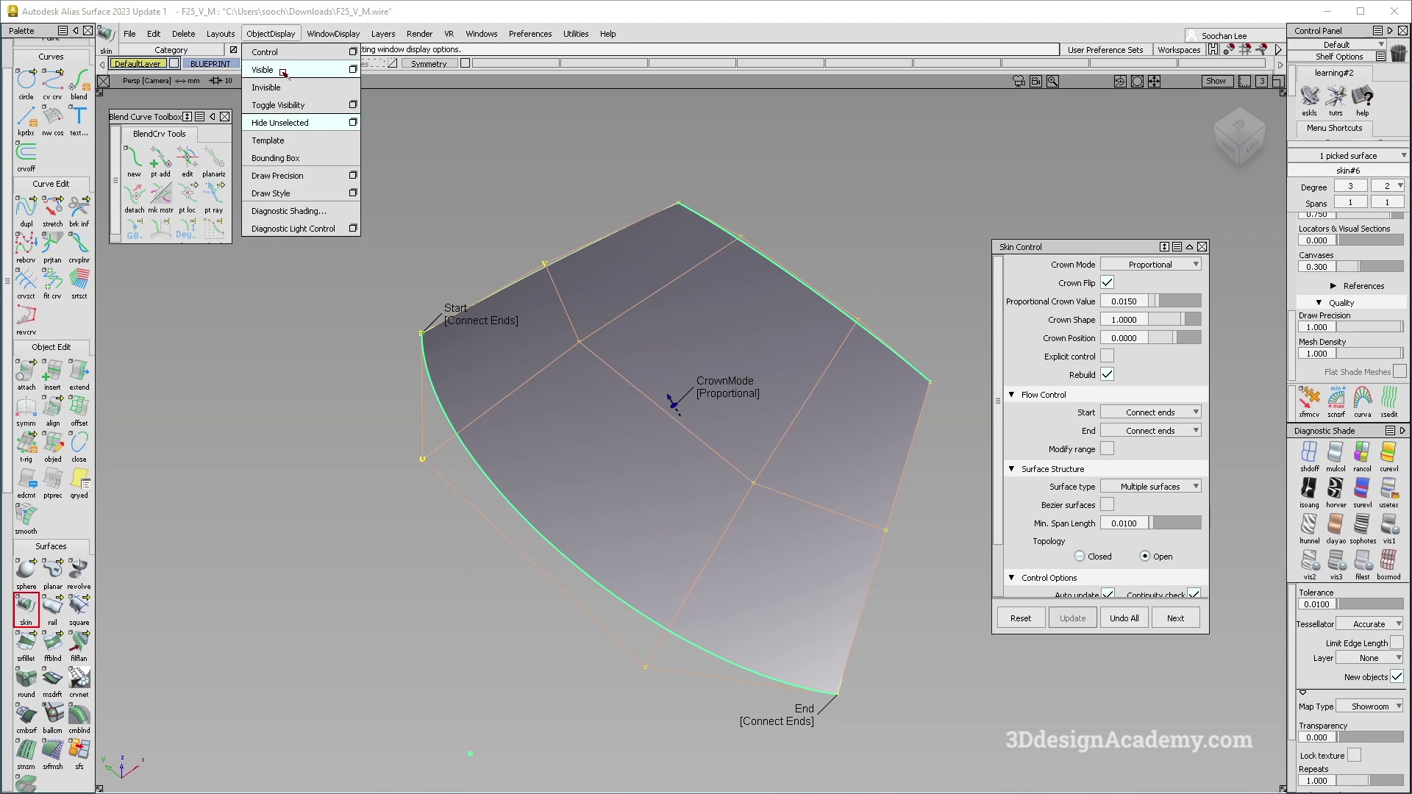
pyautogui.click(272, 121)
pyautogui.keyDown('alt'); pyautogui.keyDown('shift'); pyautogui.moveTo(504, 302); pyautogui.dragTo(580, 407); pyautogui.keyUp('shift'); pyautogui.keyUp('alt')
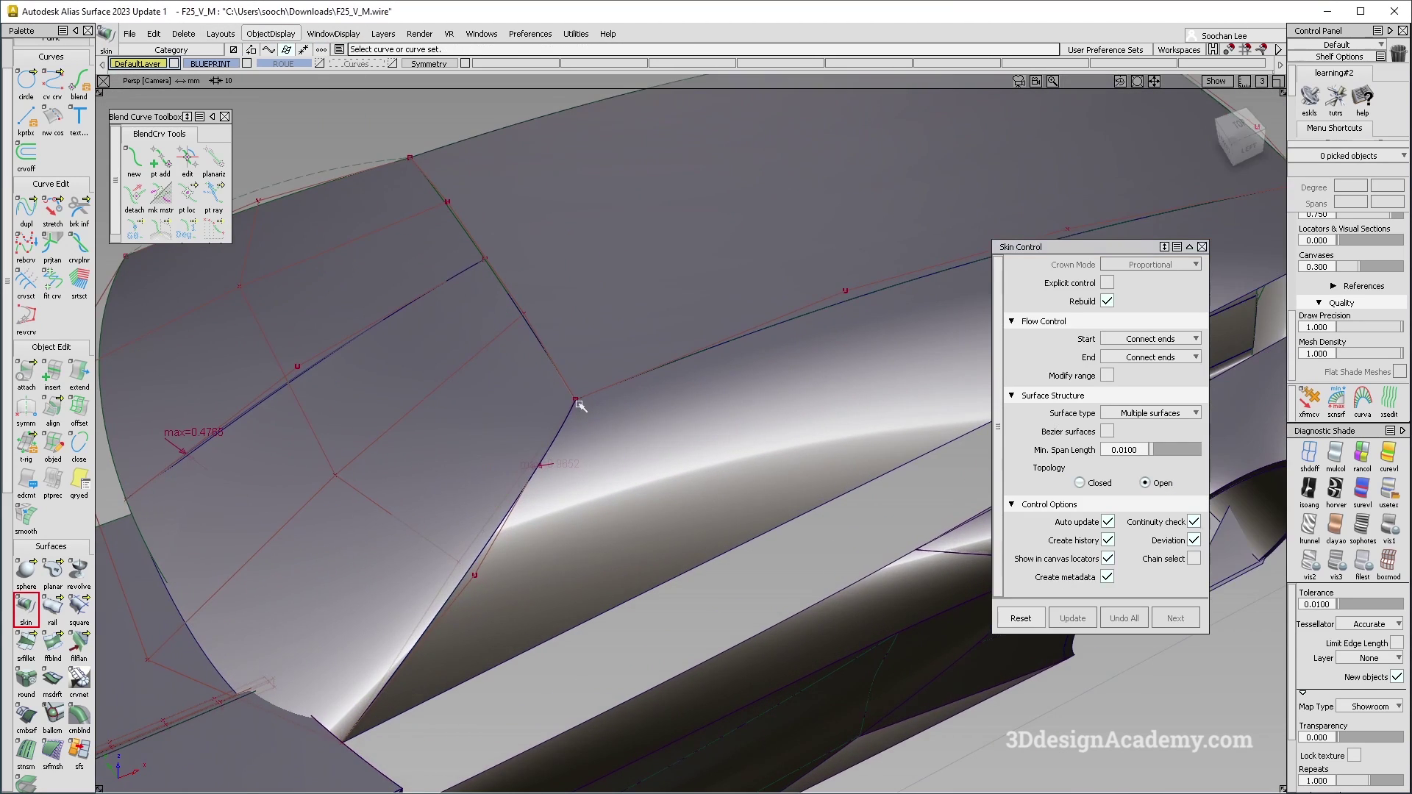
# Delete the crowned windshield skin and the old half-windshield surface
pyautogui.keyDown('alt'); pyautogui.keyDown('shift'); pyautogui.moveTo(432, 672); pyautogui.dragTo(488, 362); pyautogui.keyUp('shift'); pyautogui.keyUp('alt')
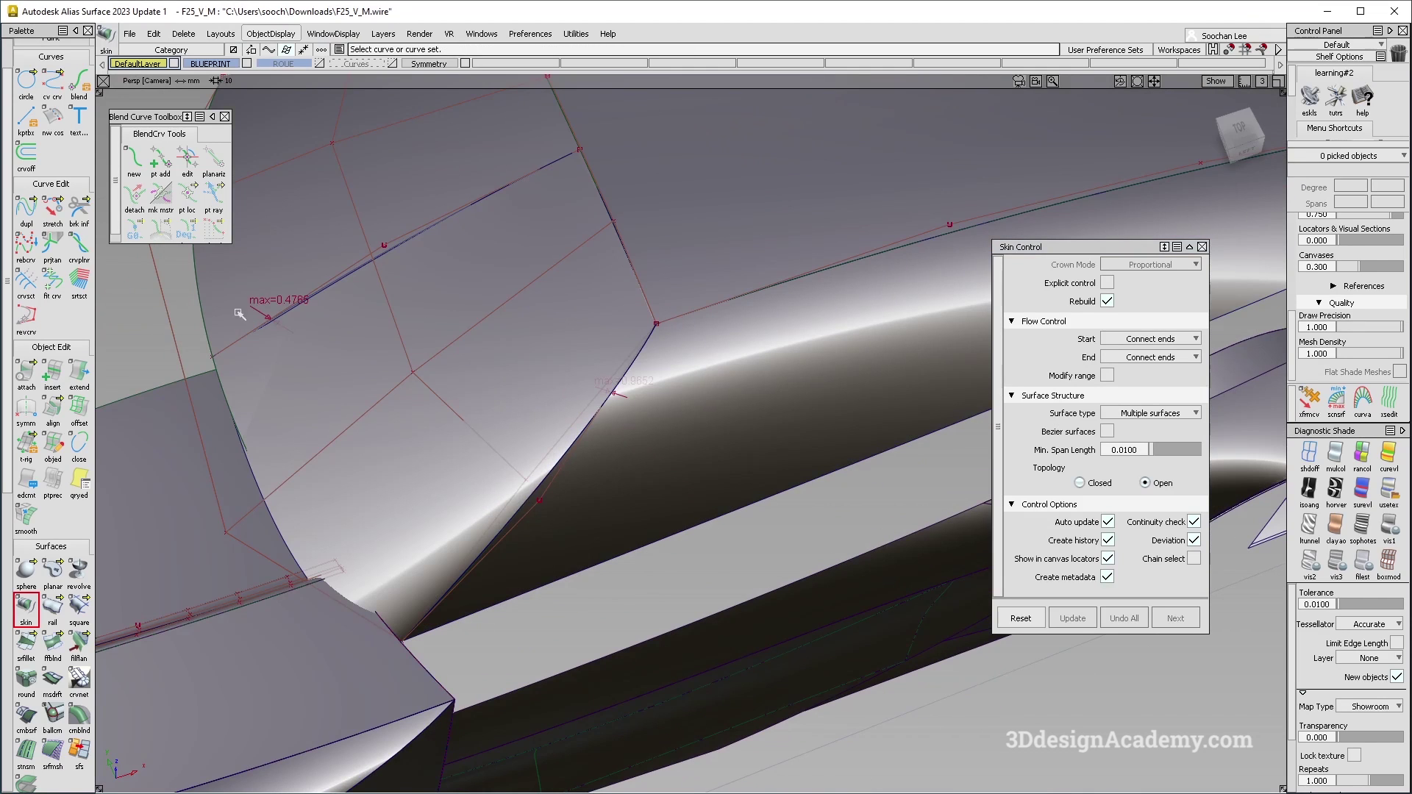
pyautogui.keyDown('alt'); pyautogui.keyDown('shift'); pyautogui.moveTo(506, 234); pyautogui.dragTo(647, 330); pyautogui.keyUp('shift'); pyautogui.keyUp('alt')
pyautogui.press('F5')
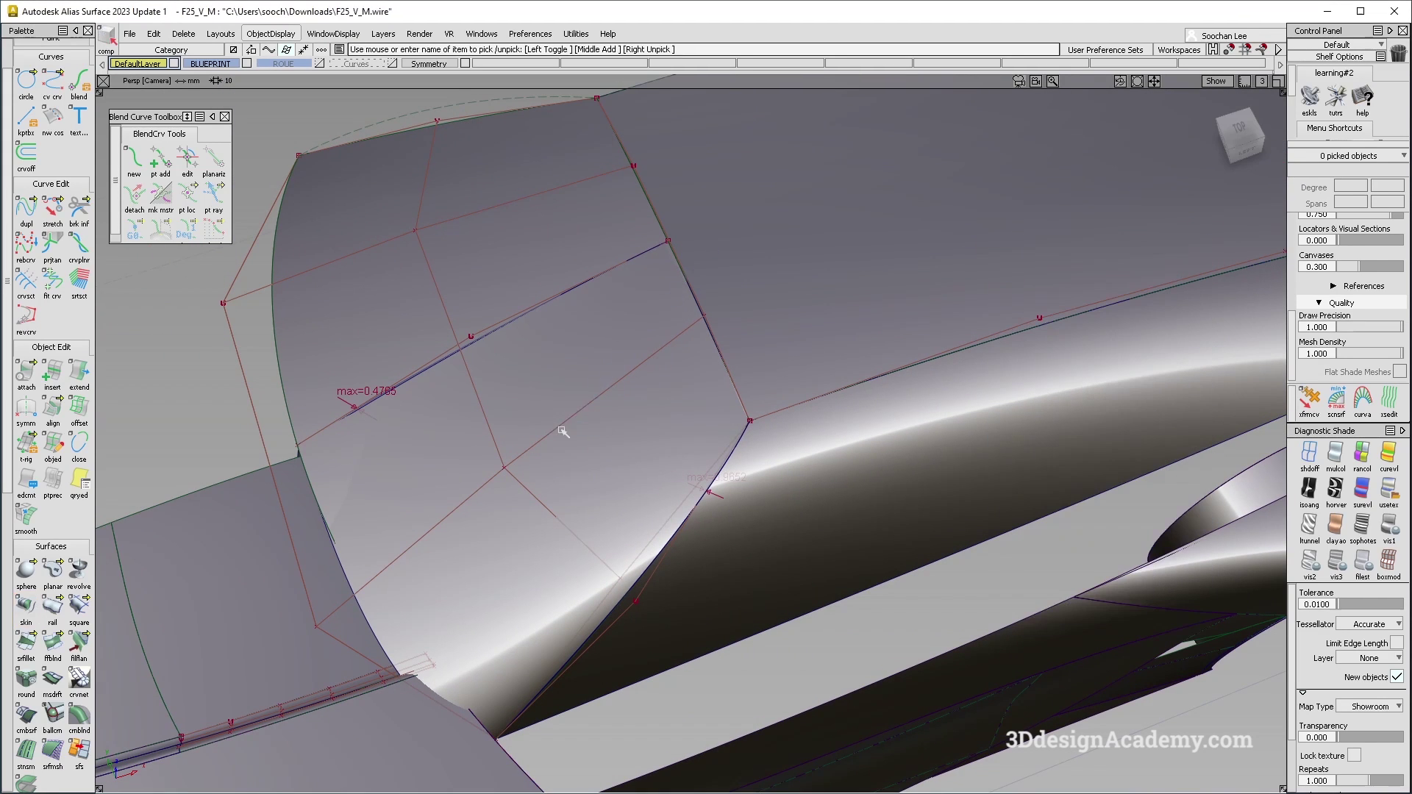
pyautogui.click(581, 429)
pyautogui.press('Delete')
pyautogui.press('Return')
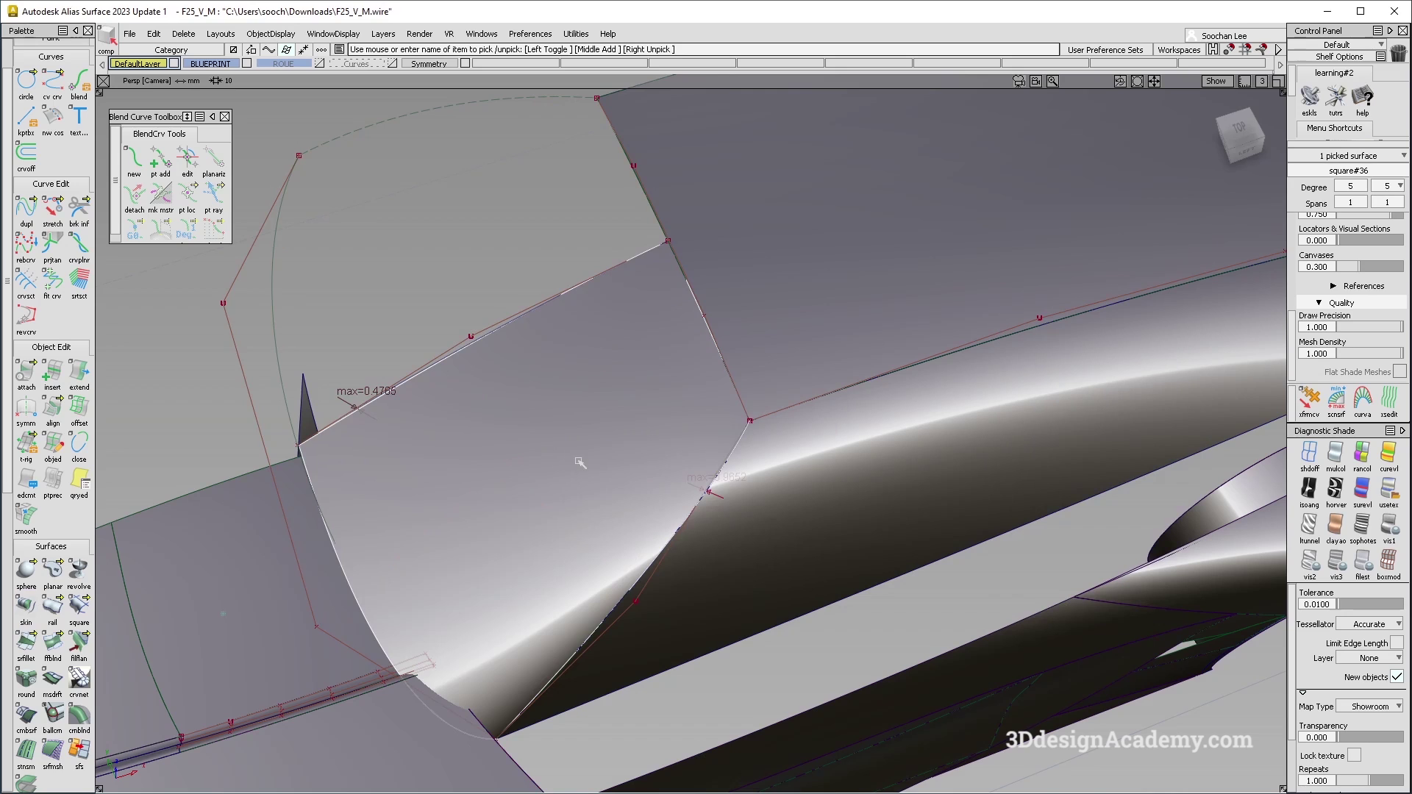
pyautogui.press('Delete')
pyautogui.press('Return')
# Skin a full-width windshield surface through the near side edge, the centreline curve and the opposite side curve
pyautogui.keyDown('alt'); pyautogui.keyDown('shift'); pyautogui.moveTo(559, 515); pyautogui.dragTo(637, 556); pyautogui.keyUp('shift'); pyautogui.keyUp('alt')
pyautogui.click(26, 606)
pyautogui.click(634, 585)
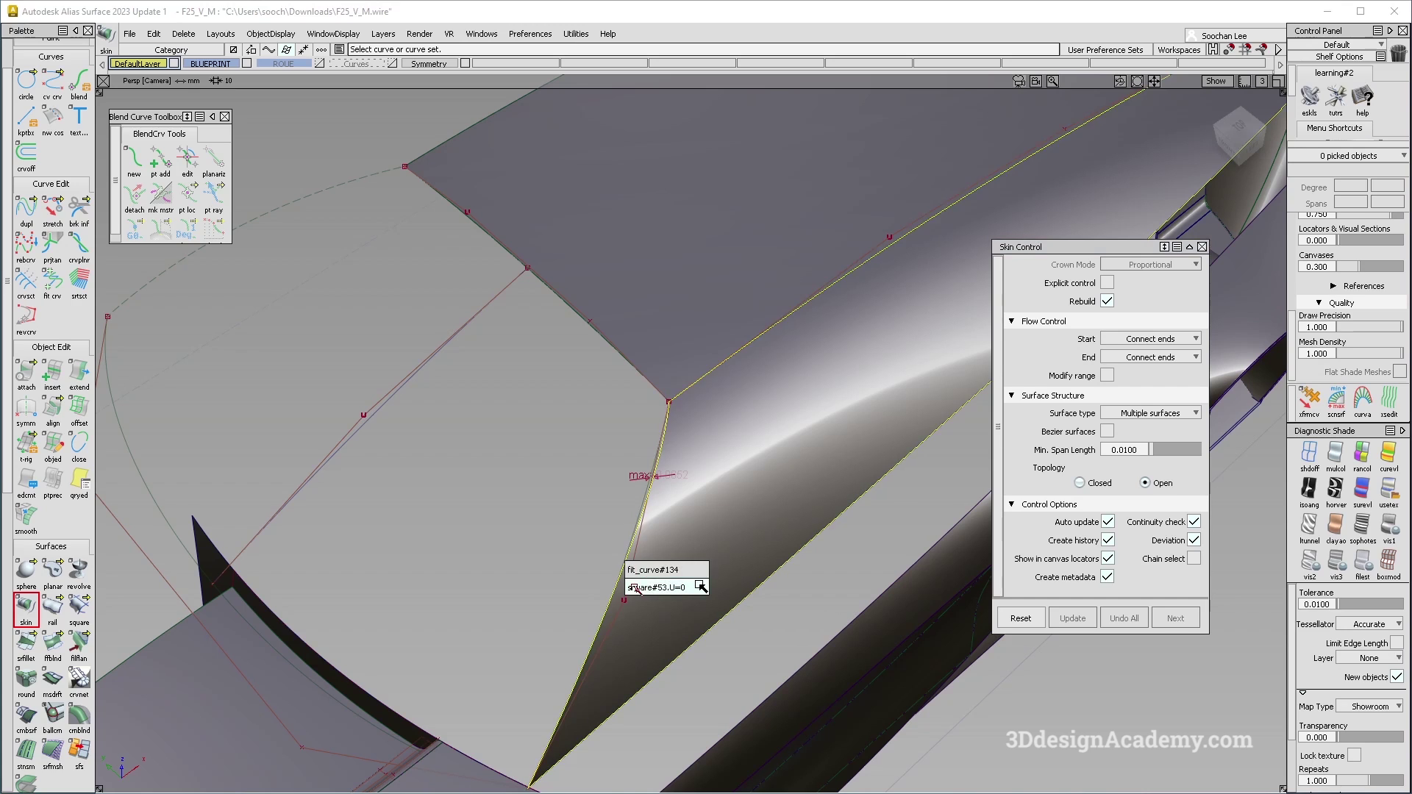
pyautogui.click(637, 588)
pyautogui.click(420, 370)
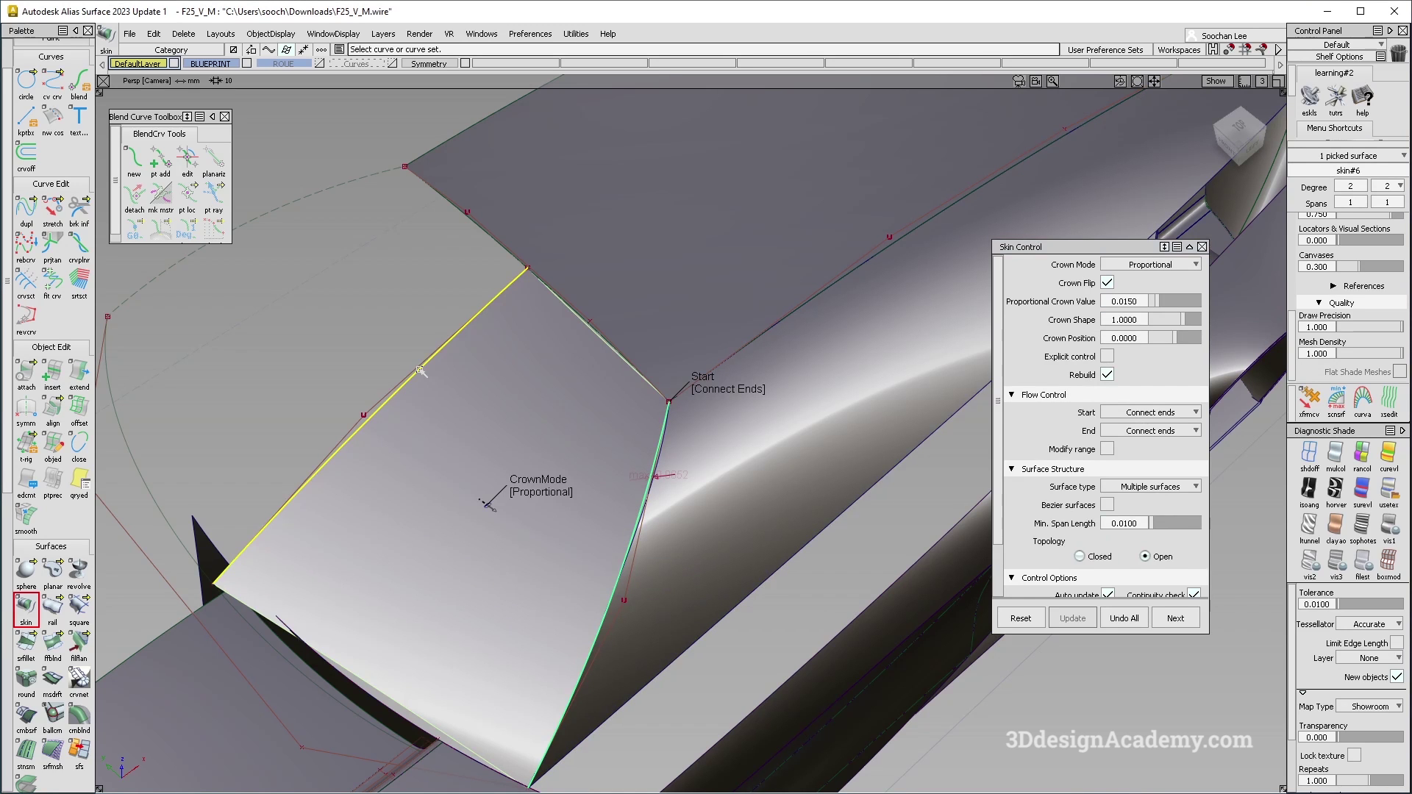
pyautogui.click(332, 196)
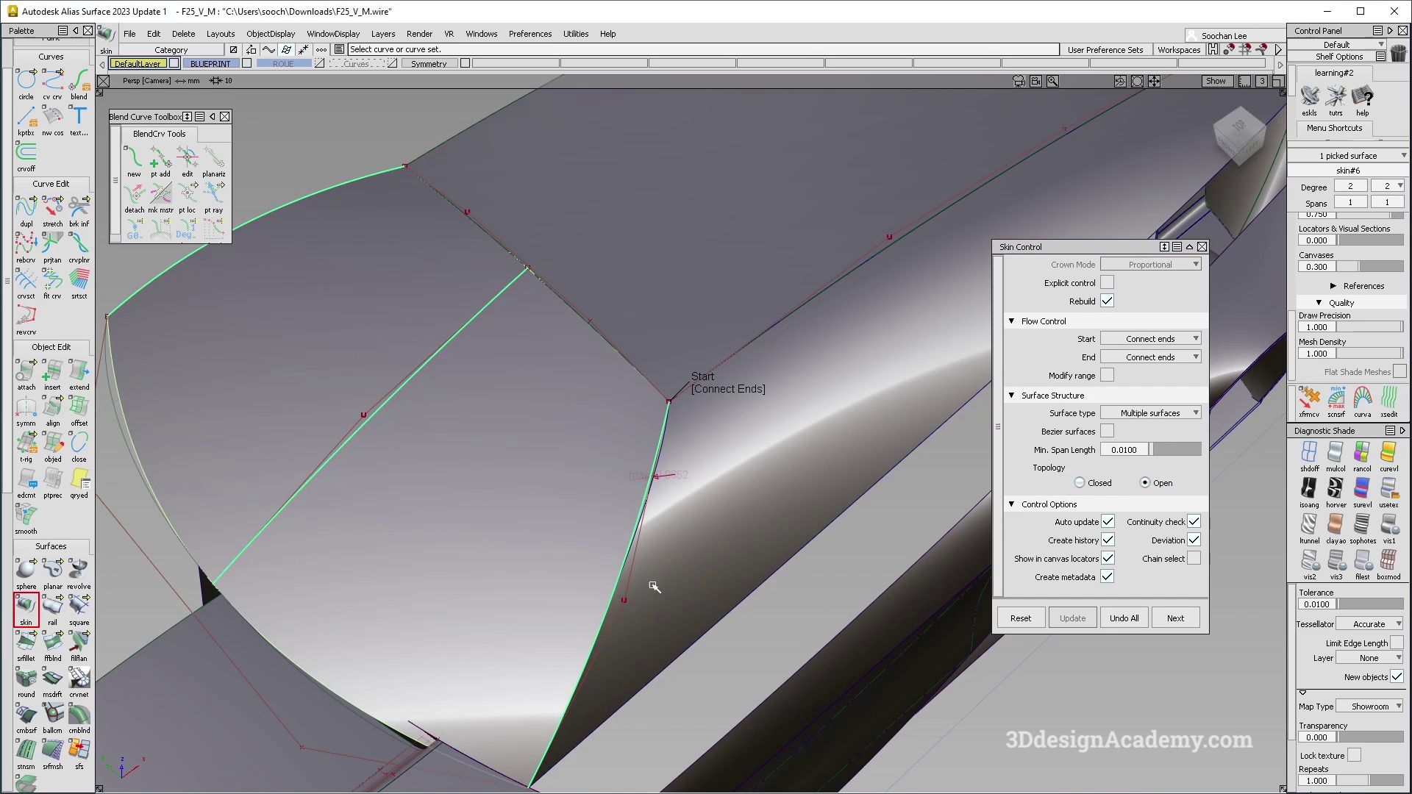
pyautogui.keyDown('alt'); pyautogui.keyDown('shift'); pyautogui.moveTo(491, 451); pyautogui.dragTo(830, 423); pyautogui.keyUp('shift'); pyautogui.keyUp('alt')
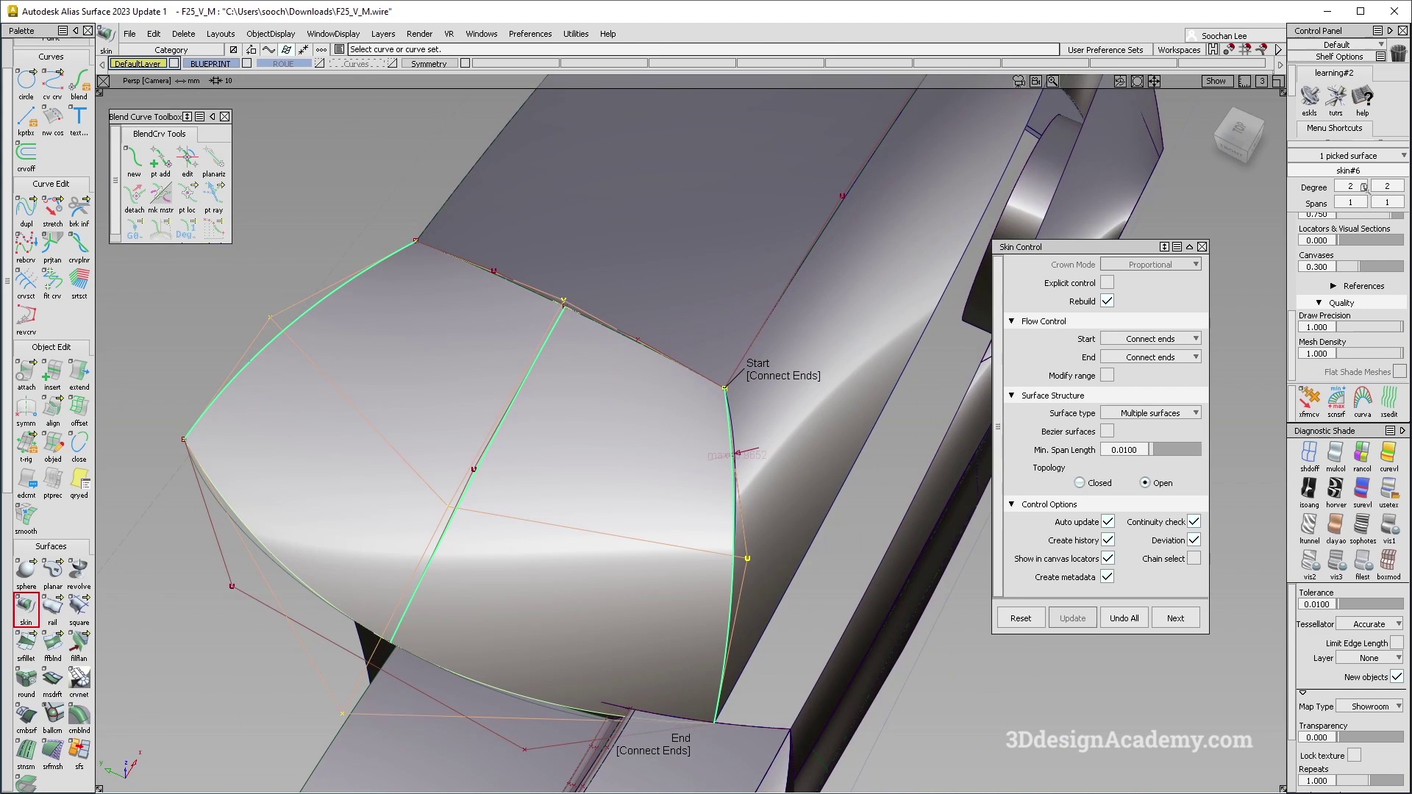
# Set the windshield skin's degrees to 2 and 3, raising the degree across its width
pyautogui.click(1363, 186)
pyautogui.click(1350, 228)
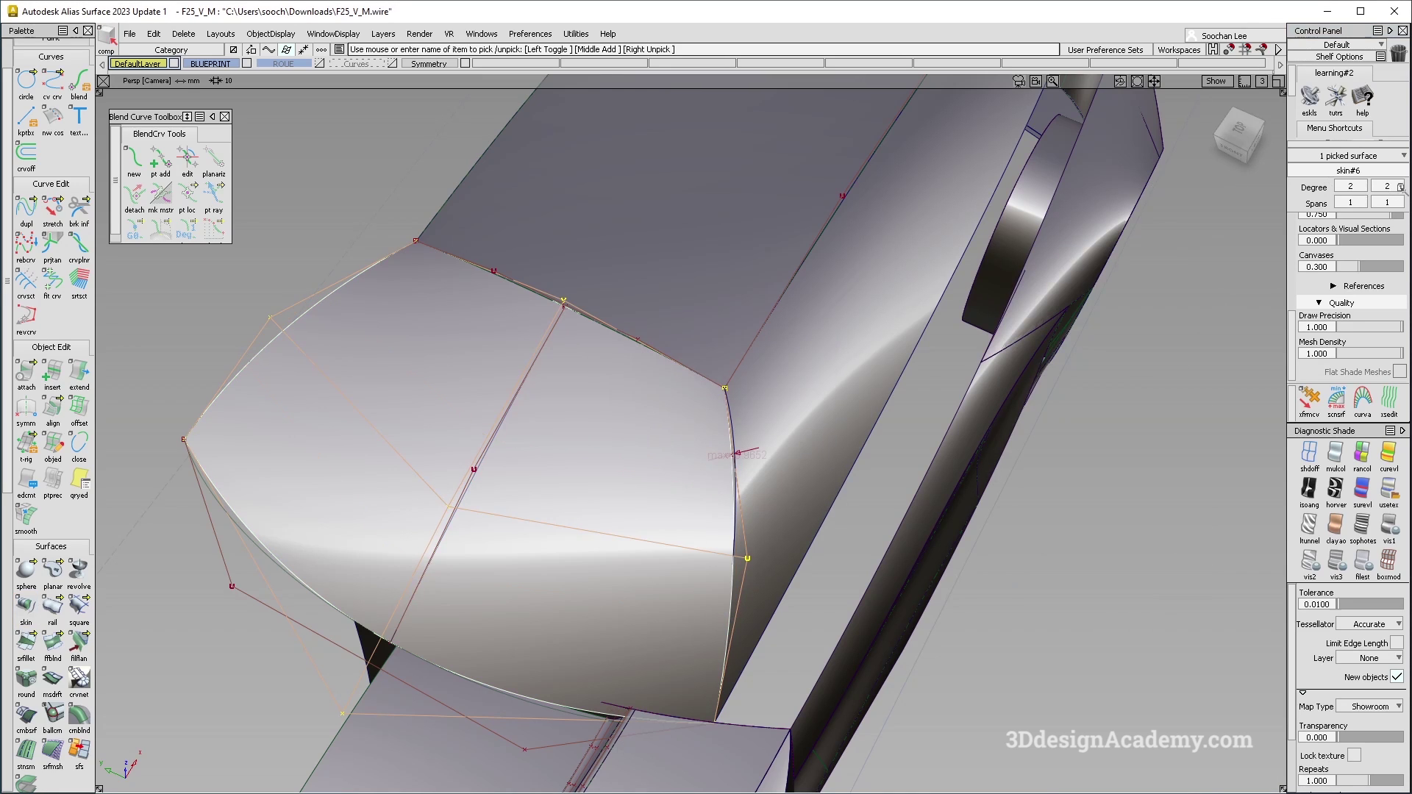
pyautogui.click(1401, 186)
pyautogui.click(1386, 272)
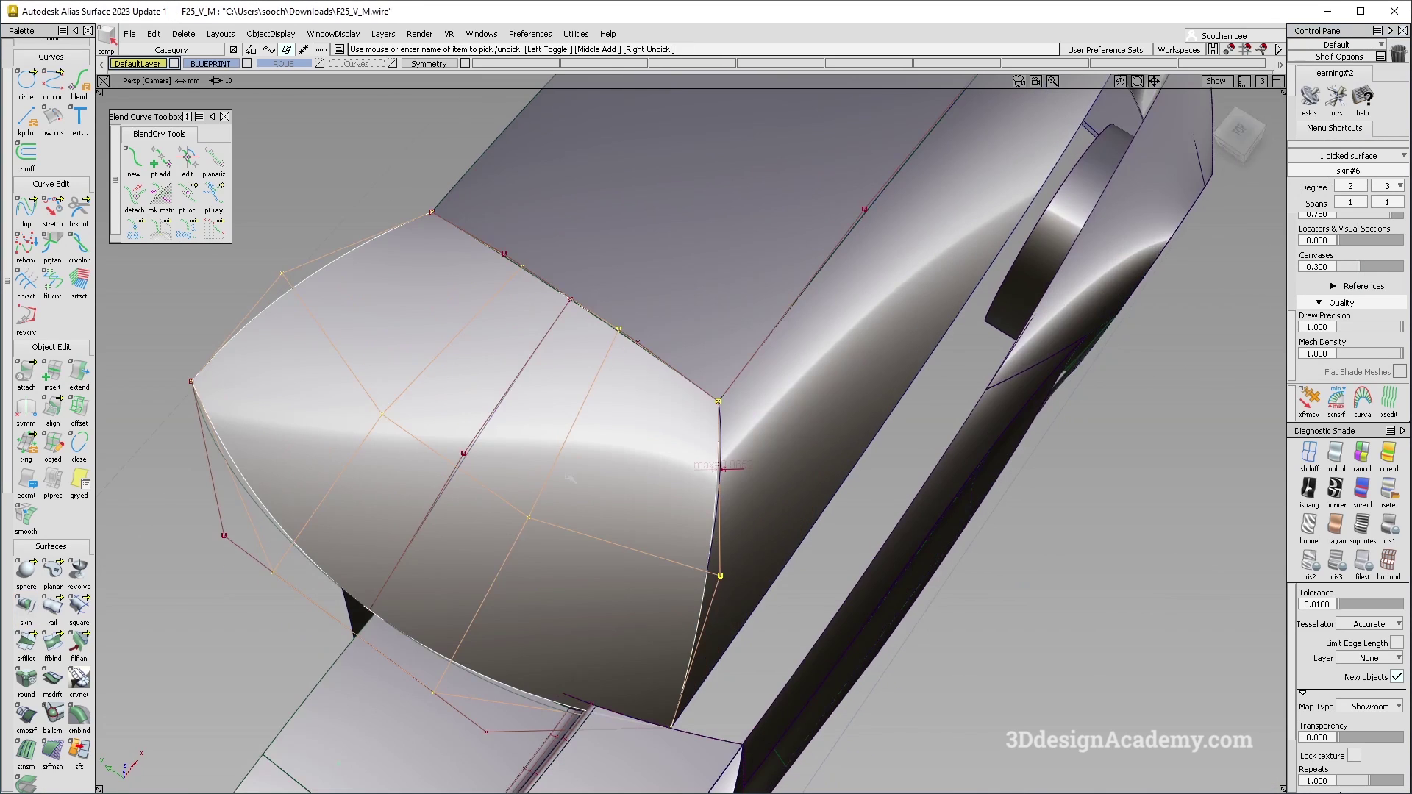
# Align the windshield's rear edge to the roof's front edge with G0 continuity, explicit control and a blend factor of 0
pyautogui.doubleClick(53, 408)
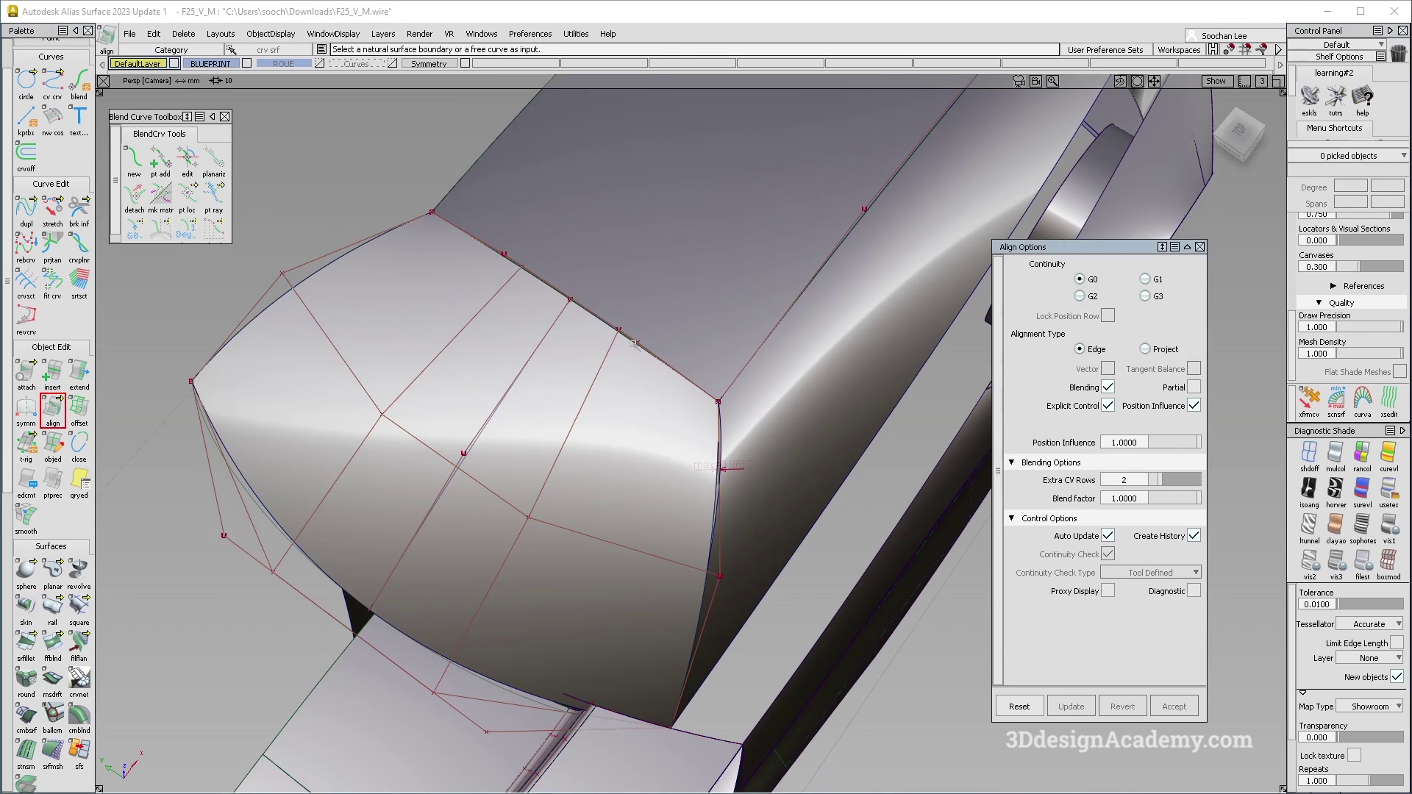
pyautogui.click(633, 343)
pyautogui.click(653, 354)
pyautogui.click(644, 350)
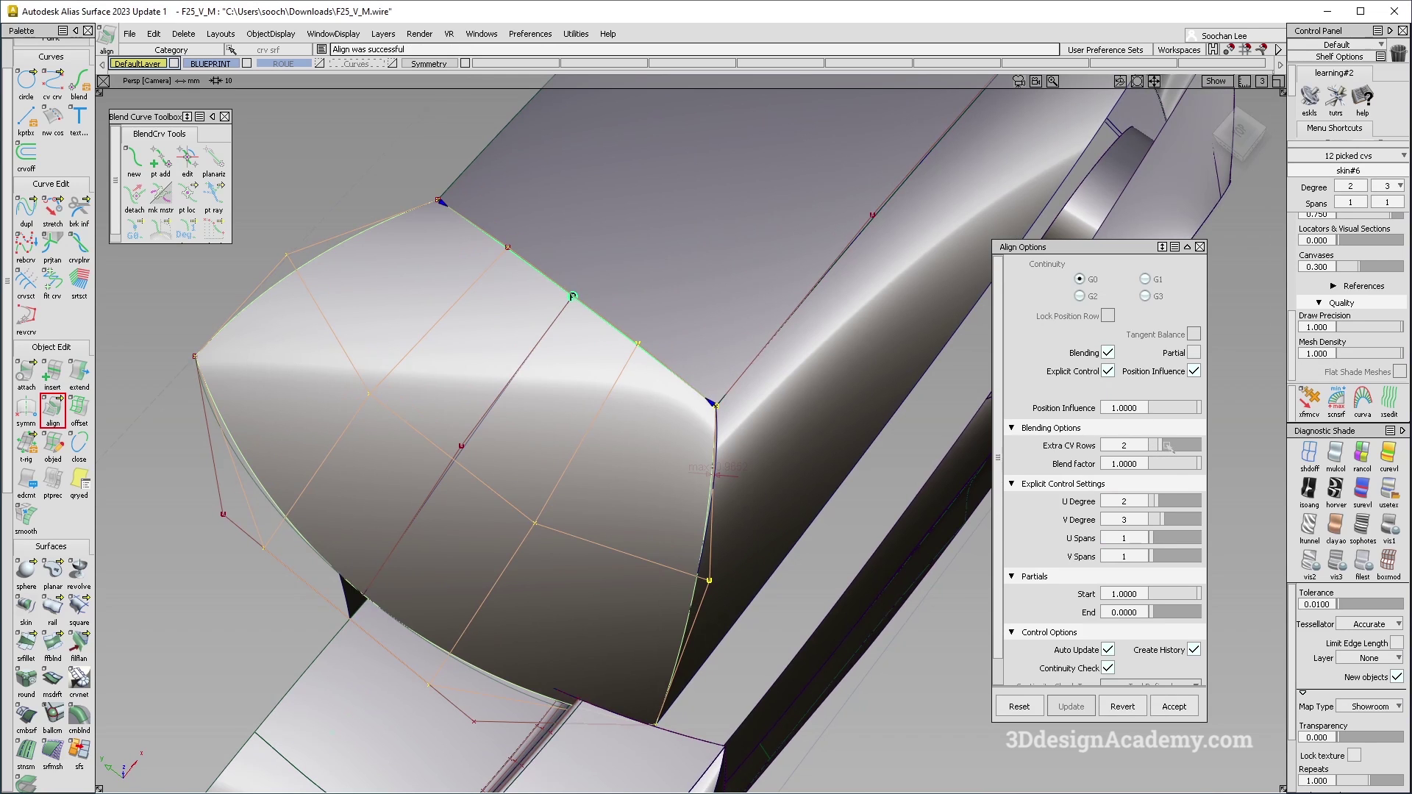
pyautogui.moveTo(1169, 462); pyautogui.dragTo(1152, 463)
pyautogui.moveTo(626, 441)
pyautogui.keyDown('alt'); pyautogui.keyDown('shift'); pyautogui.mouseDown()
pyautogui.moveTo(538, 425)
pyautogui.moveTo(549, 451)
pyautogui.moveTo(520, 436)
pyautogui.moveTo(738, 438)
pyautogui.moveTo(729, 385)
pyautogui.moveTo(700, 387)
pyautogui.moveTo(756, 379)
pyautogui.moveTo(836, 666)
pyautogui.mouseUp(); pyautogui.keyUp('shift'); pyautogui.keyUp('alt')
pyautogui.hotkey('alt', 't')
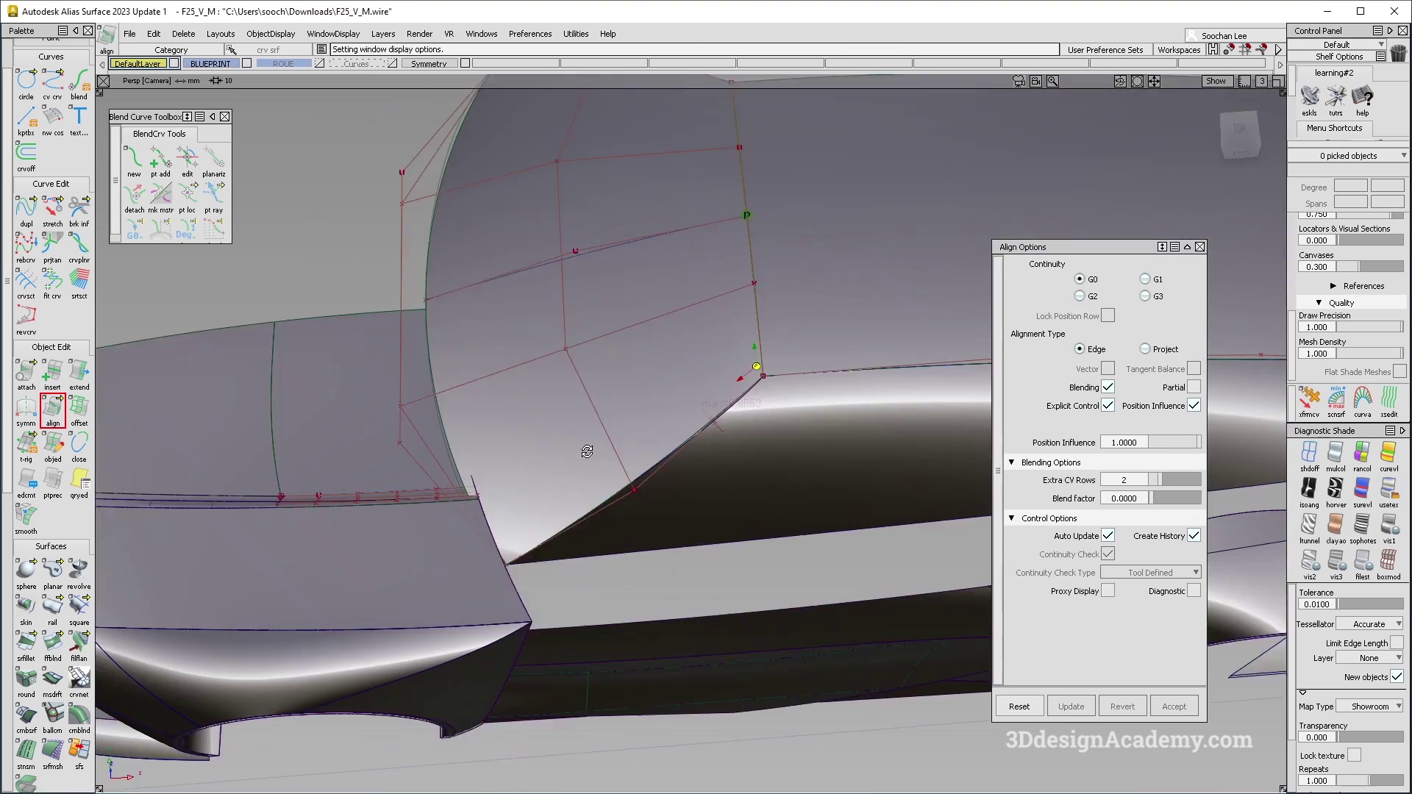
pyautogui.keyDown('alt'); pyautogui.keyDown('shift'); pyautogui.moveTo(586, 451); pyautogui.dragTo(581, 364); pyautogui.keyUp('shift'); pyautogui.keyUp('alt')
pyautogui.keyDown('alt'); pyautogui.keyDown('shift'); pyautogui.moveTo(586, 490); pyautogui.dragTo(640, 441); pyautogui.keyUp('shift'); pyautogui.keyUp('alt')
pyautogui.keyDown('ctrl'); pyautogui.keyDown('shift'); pyautogui.moveTo(641, 442); pyautogui.dragTo(703, 589); pyautogui.keyUp('shift'); pyautogui.keyUp('ctrl')
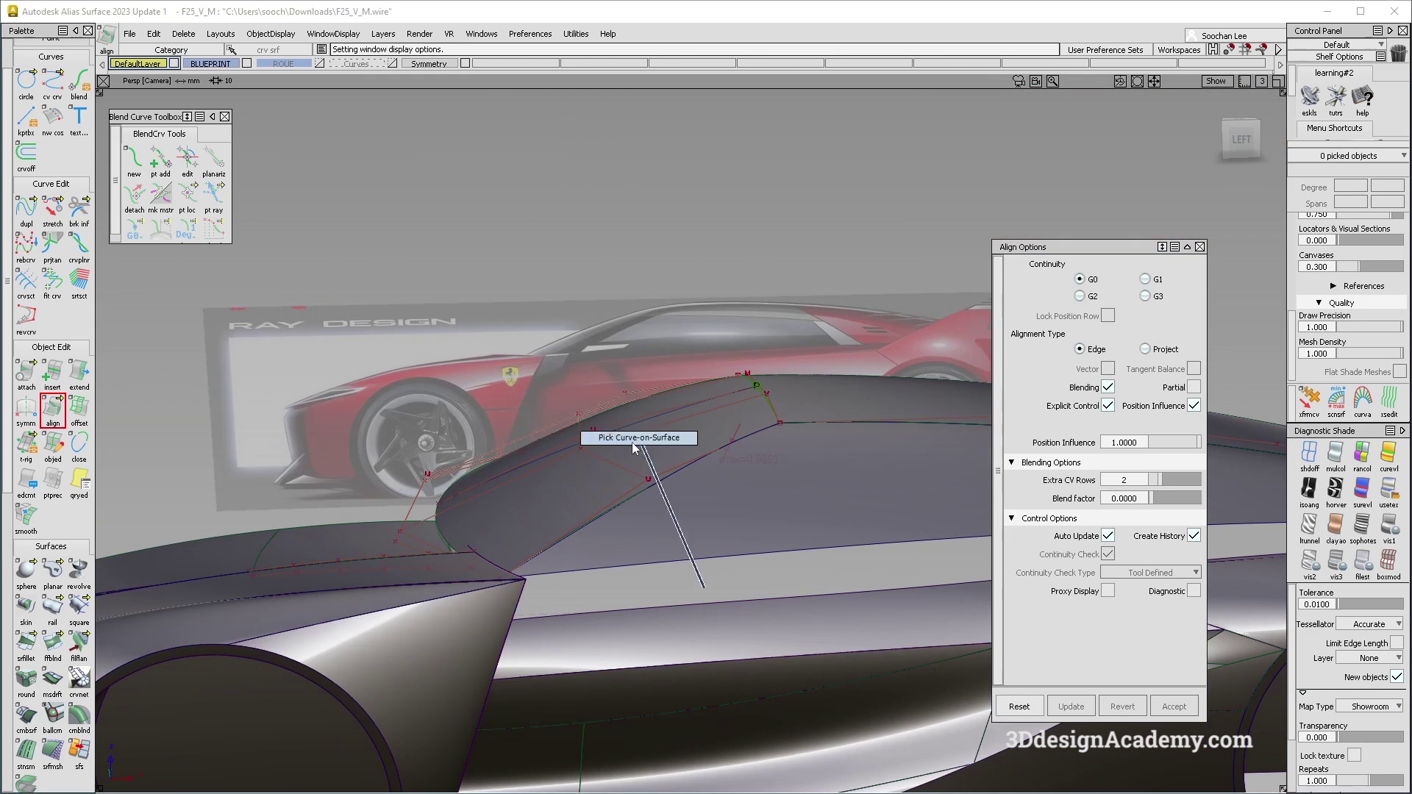
pyautogui.click(651, 482)
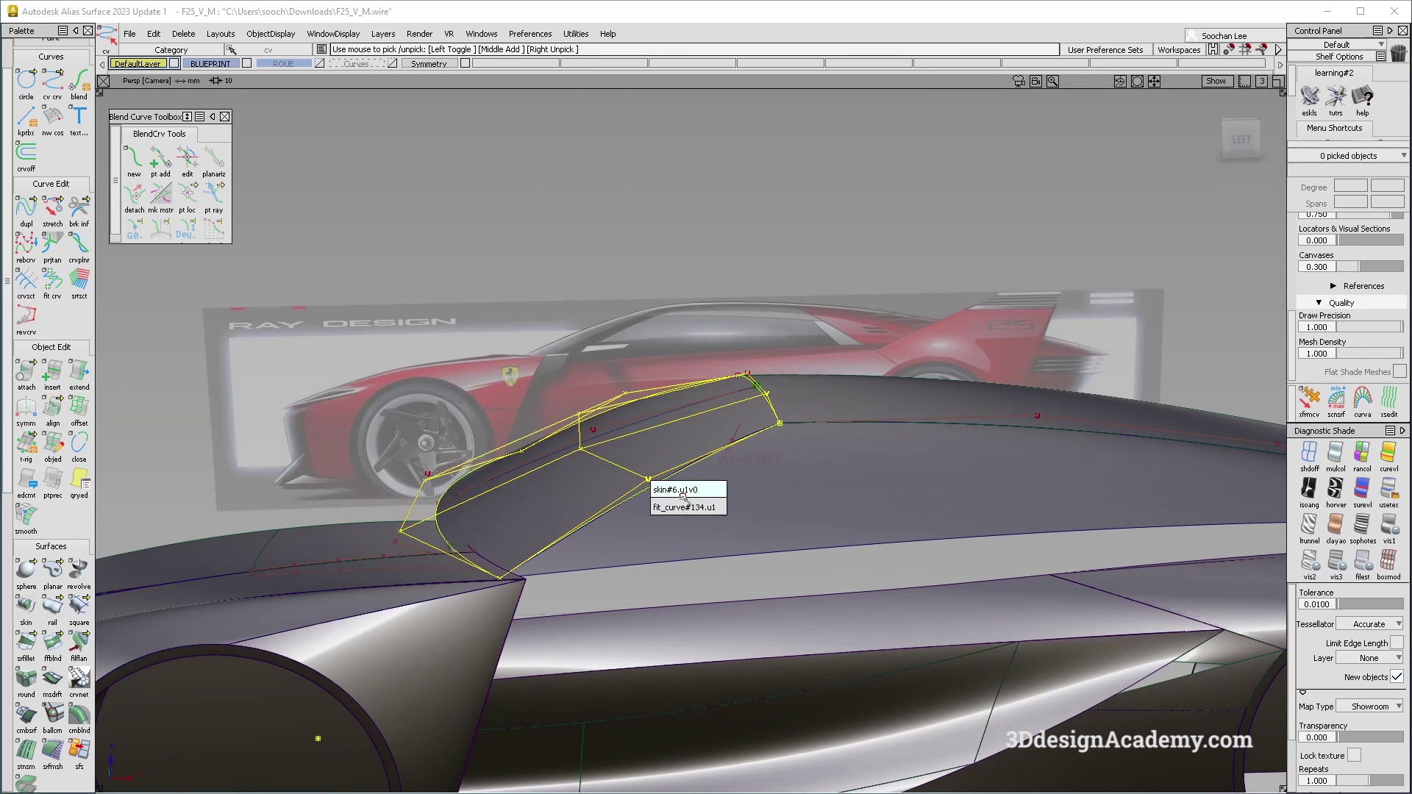
pyautogui.click(683, 494)
pyautogui.keyDown('alt'); pyautogui.keyDown('shift'); pyautogui.moveTo(680, 480); pyautogui.dragTo(578, 425); pyautogui.keyUp('shift'); pyautogui.keyUp('alt')
# Apply a Symmetric Modeling constraint to the full-width windshield surface
pyautogui.click(608, 441)
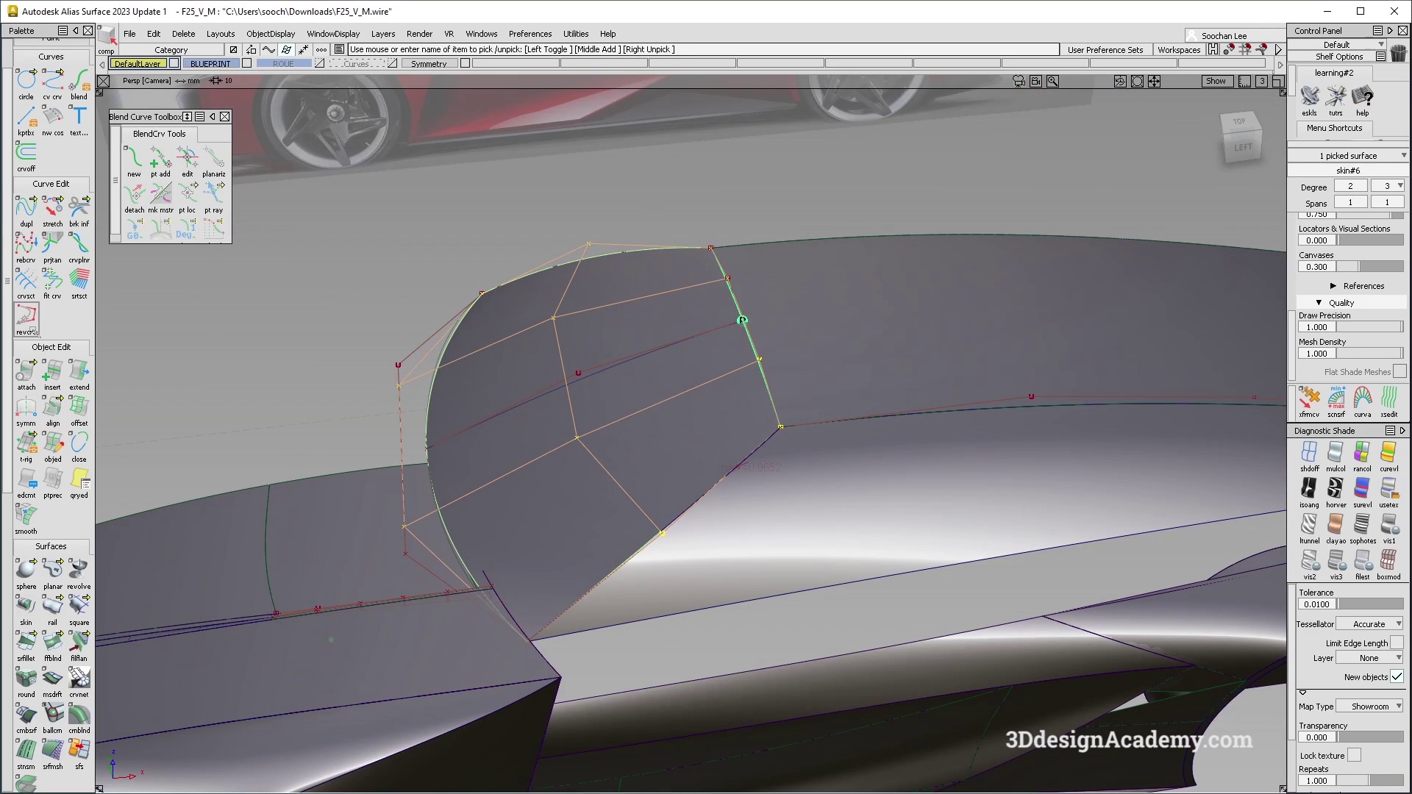
pyautogui.click(26, 407)
pyautogui.press('Return')
pyautogui.keyDown('alt'); pyautogui.keyDown('shift'); pyautogui.moveTo(705, 527); pyautogui.dragTo(604, 457); pyautogui.keyUp('shift'); pyautogui.keyUp('alt')
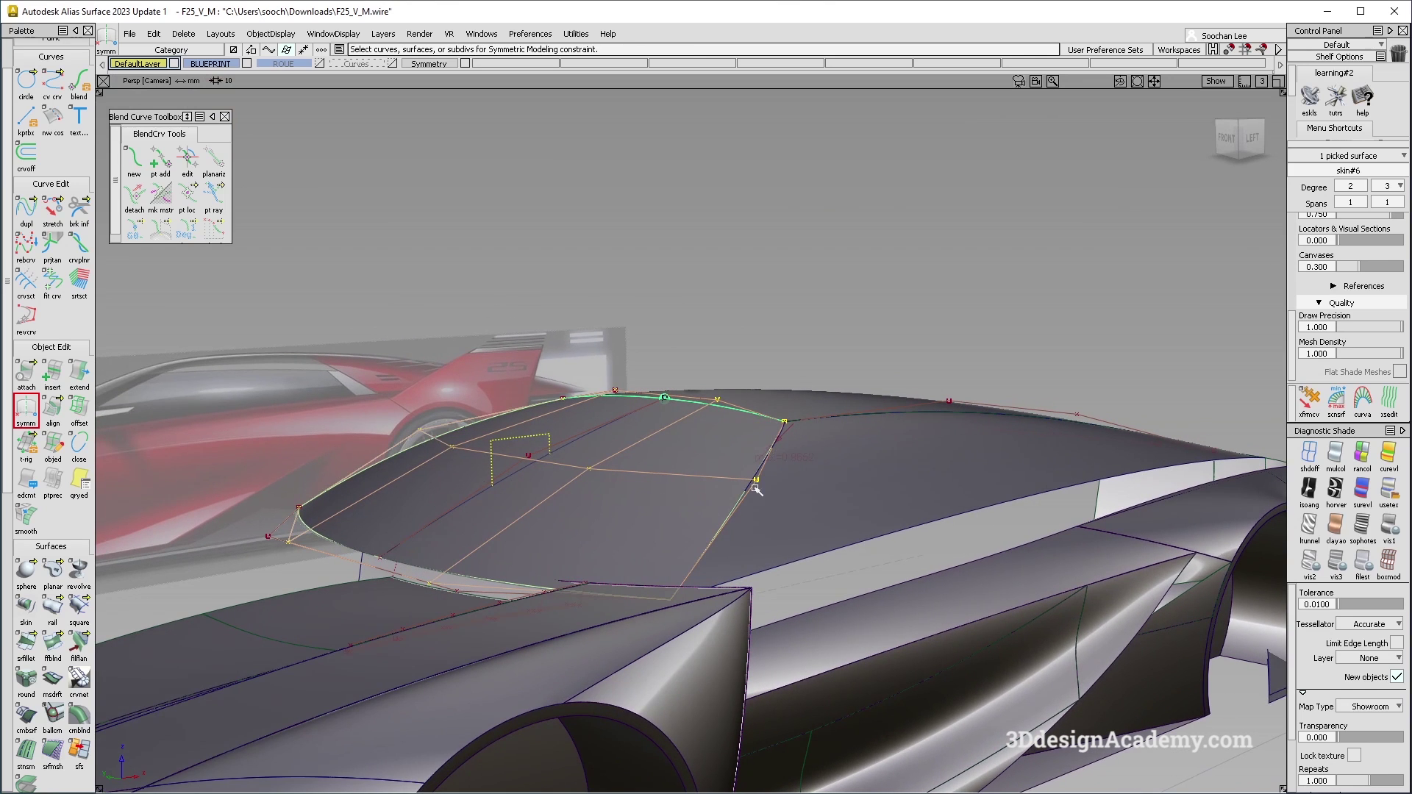
# Move the middle CV on the windshield's near side edge with Transform CV to refine the windshield's highlight flow
pyautogui.keyDown('alt'); pyautogui.keyDown('shift'); pyautogui.moveTo(756, 489); pyautogui.dragTo(747, 498); pyautogui.keyUp('shift'); pyautogui.keyUp('alt')
pyautogui.click(758, 513)
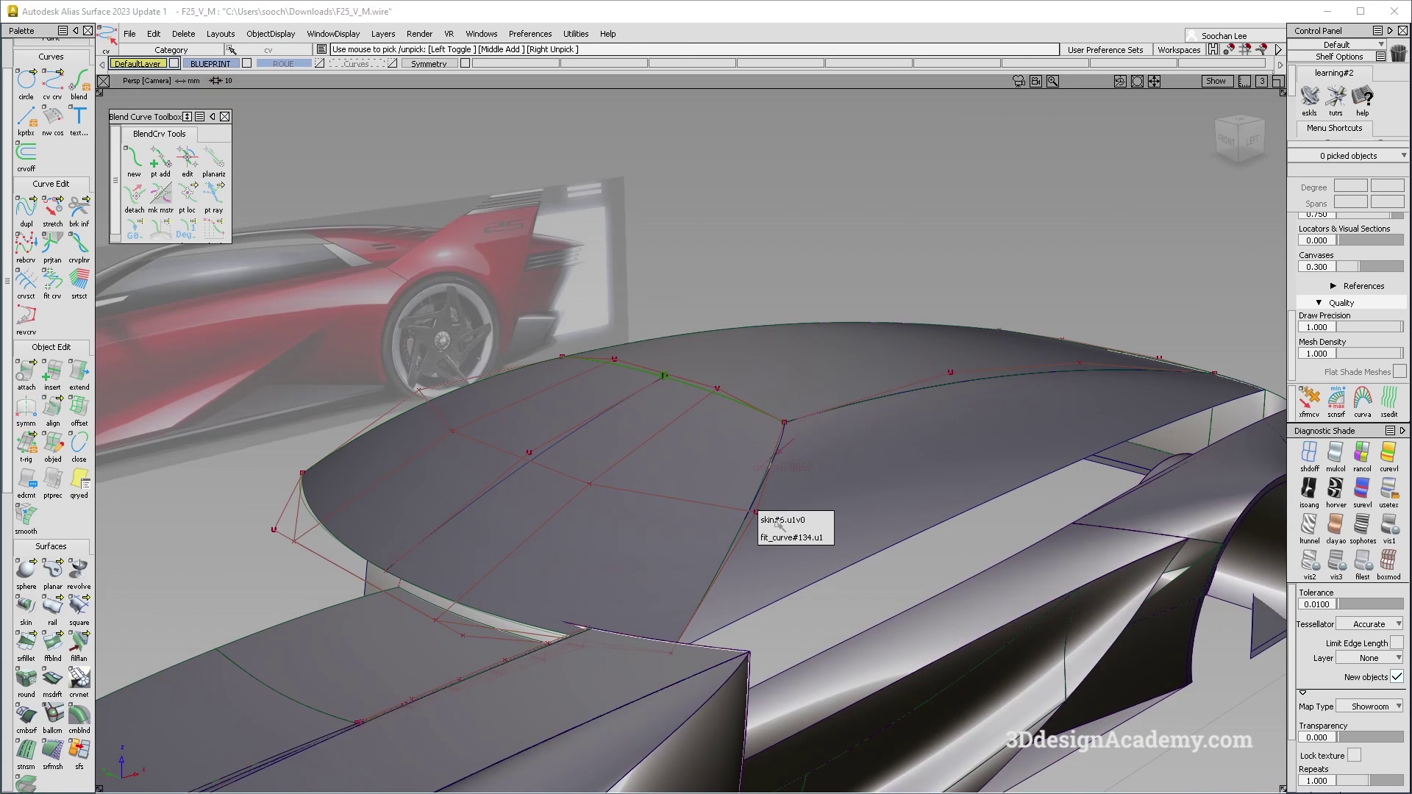
pyautogui.click(778, 519)
pyautogui.keyDown('alt'); pyautogui.keyDown('shift'); pyautogui.moveTo(778, 520); pyautogui.dragTo(706, 474); pyautogui.keyUp('shift'); pyautogui.keyUp('alt')
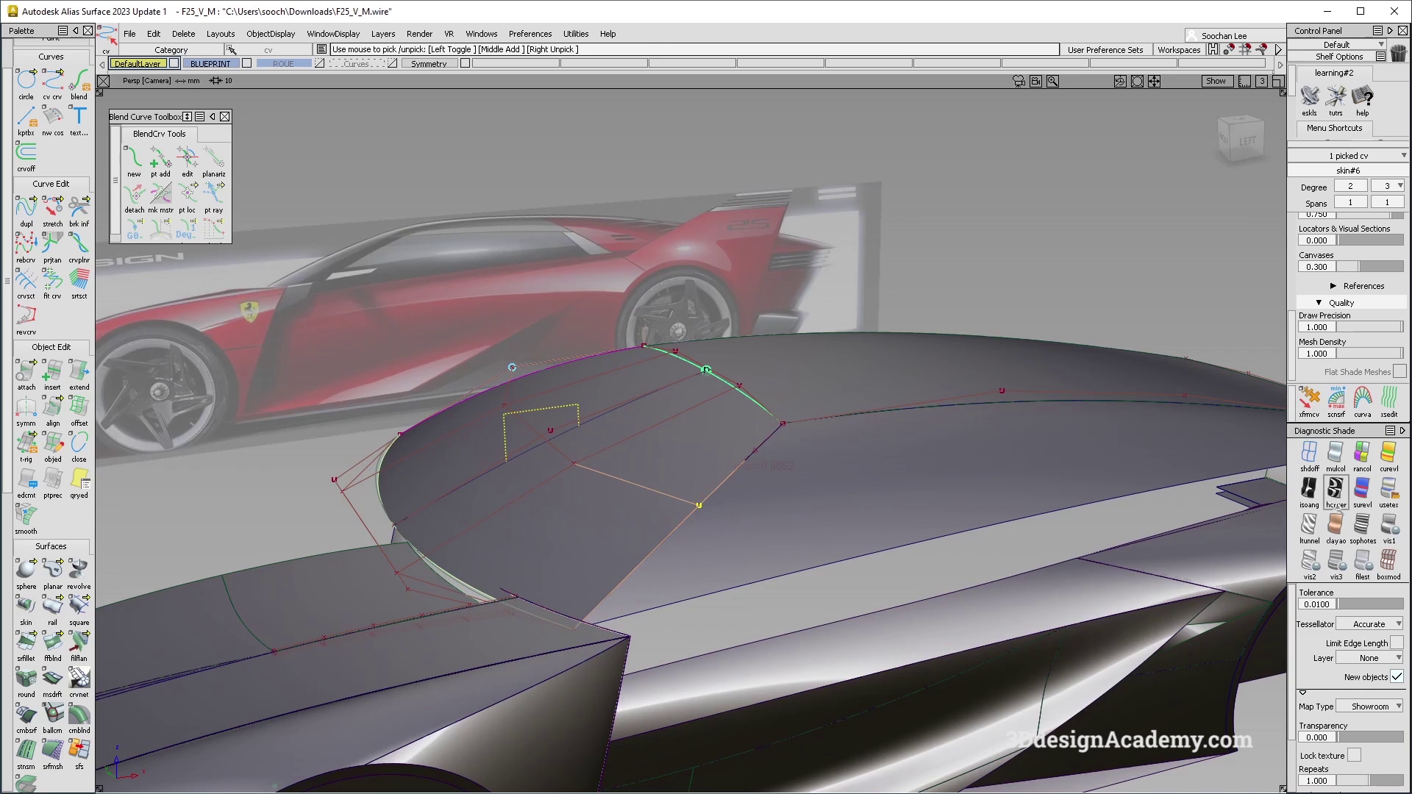
pyautogui.keyDown('ctrl'); pyautogui.keyDown('shift'); pyautogui.moveTo(747, 388); pyautogui.dragTo(830, 464, button='middle'); pyautogui.keyUp('shift'); pyautogui.keyUp('ctrl')
pyautogui.click(1305, 397)
pyautogui.click(564, 418)
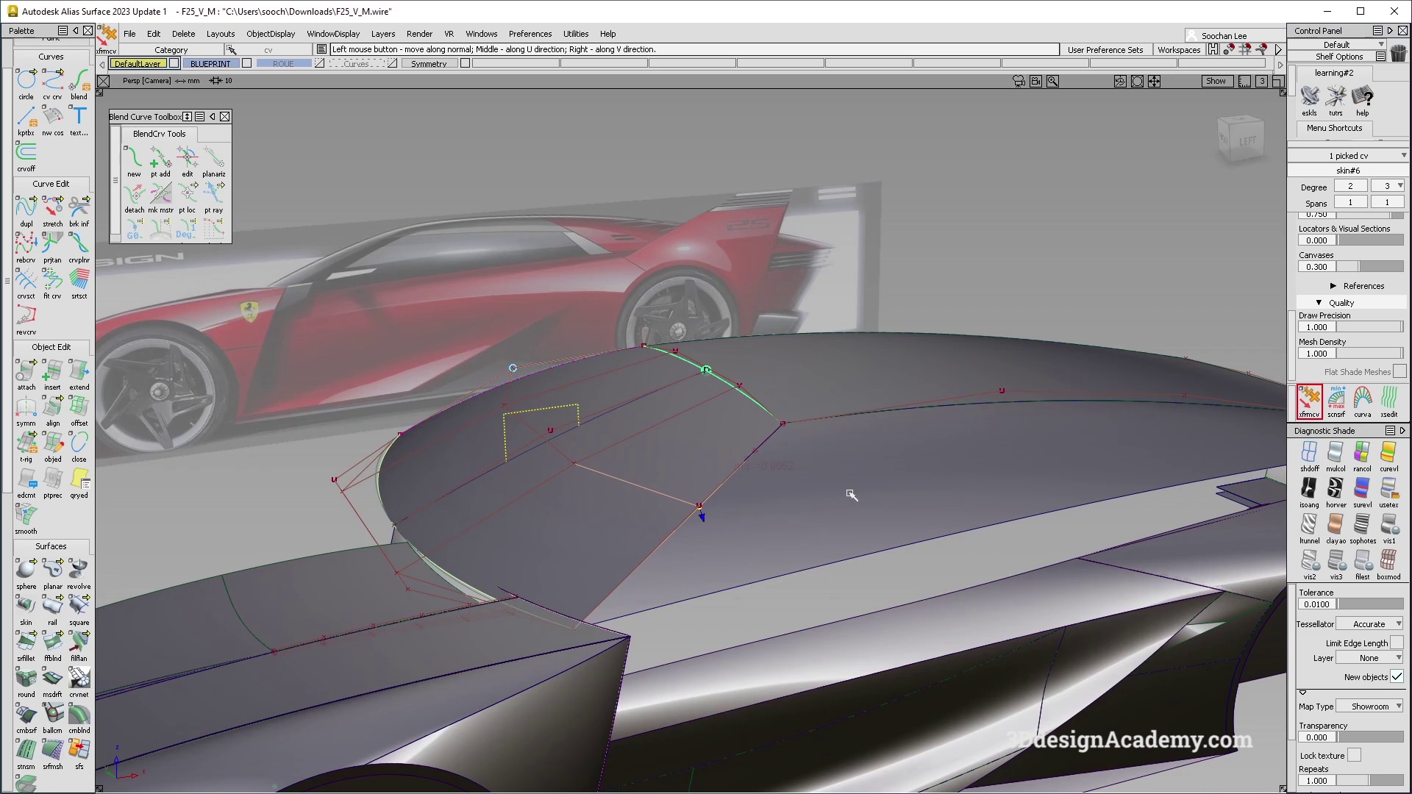
pyautogui.keyDown('alt'); pyautogui.keyDown('shift'); pyautogui.moveTo(607, 416); pyautogui.dragTo(656, 483); pyautogui.keyUp('shift'); pyautogui.keyUp('alt')
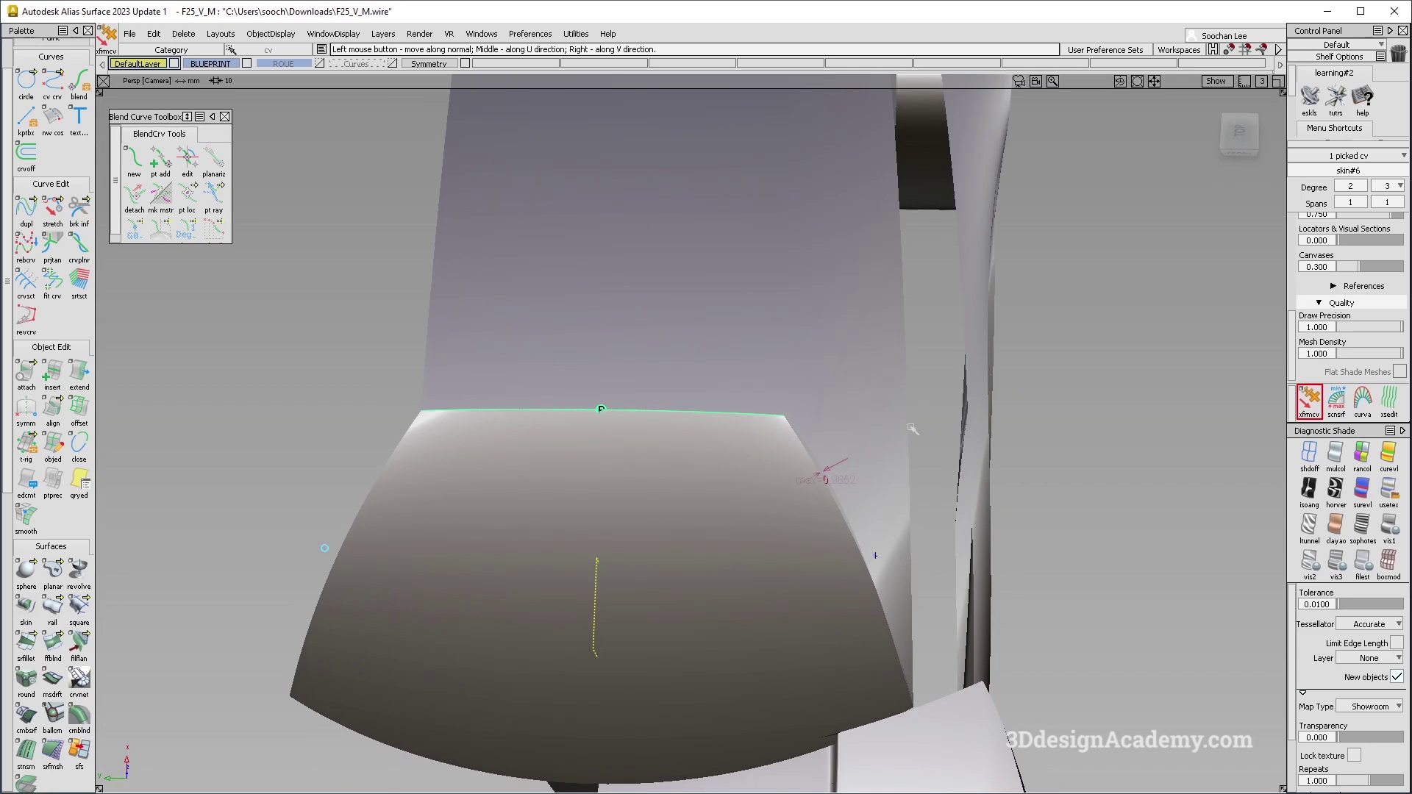
pyautogui.moveTo(941, 629)
pyautogui.keyDown('alt'); pyautogui.keyDown('shift'); pyautogui.mouseDown()
pyautogui.moveTo(846, 540)
pyautogui.moveTo(744, 567)
pyautogui.moveTo(762, 527)
pyautogui.moveTo(765, 564)
pyautogui.moveTo(883, 547)
pyautogui.moveTo(615, 527)
pyautogui.moveTo(567, 504)
pyautogui.moveTo(583, 489)
pyautogui.moveTo(658, 509)
pyautogui.mouseUp(); pyautogui.keyUp('shift'); pyautogui.keyUp('alt')
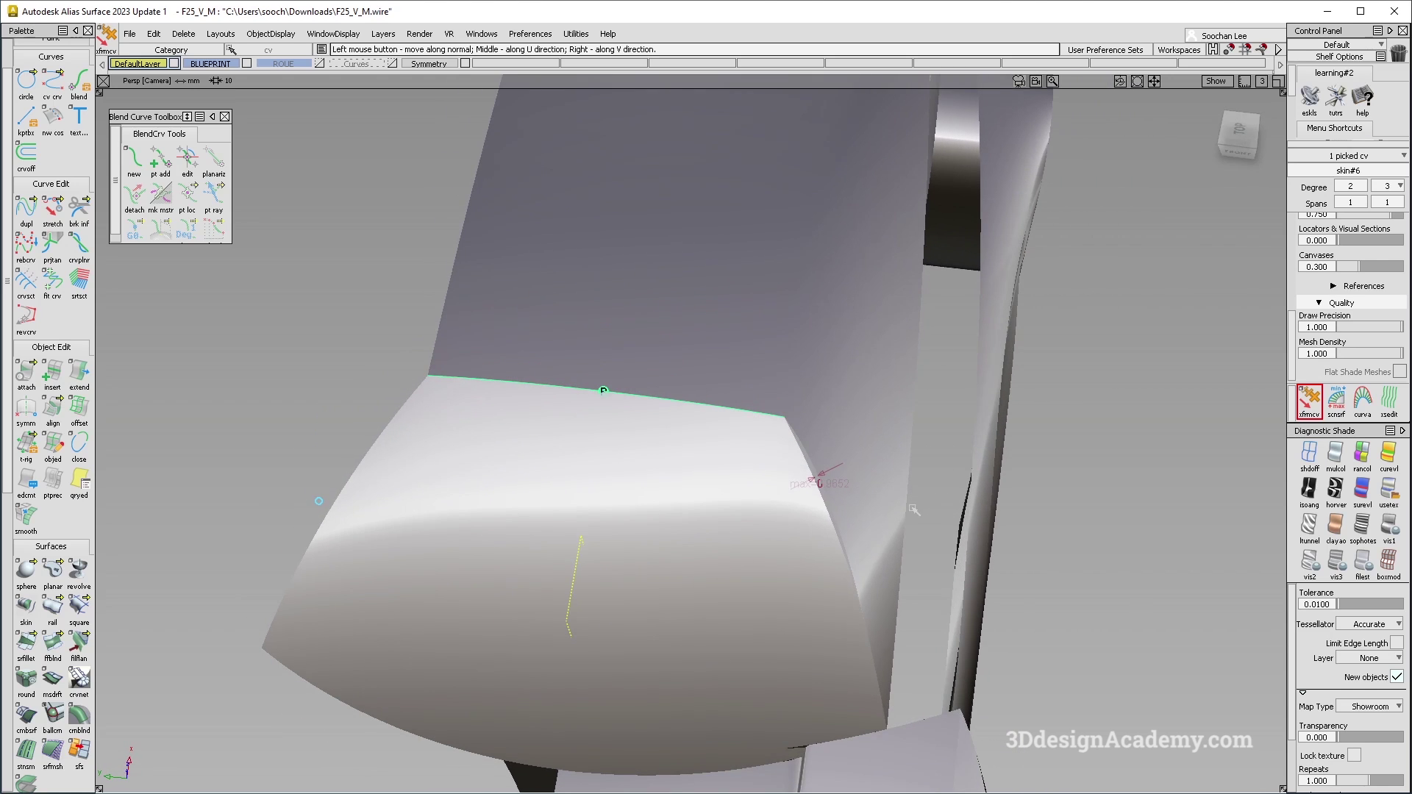
pyautogui.keyDown('alt'); pyautogui.keyDown('shift'); pyautogui.moveTo(657, 509); pyautogui.dragTo(858, 610); pyautogui.keyUp('shift'); pyautogui.keyUp('alt')
pyautogui.keyDown('alt'); pyautogui.keyDown('shift'); pyautogui.moveTo(771, 455); pyautogui.dragTo(626, 455); pyautogui.keyUp('shift'); pyautogui.keyUp('alt')
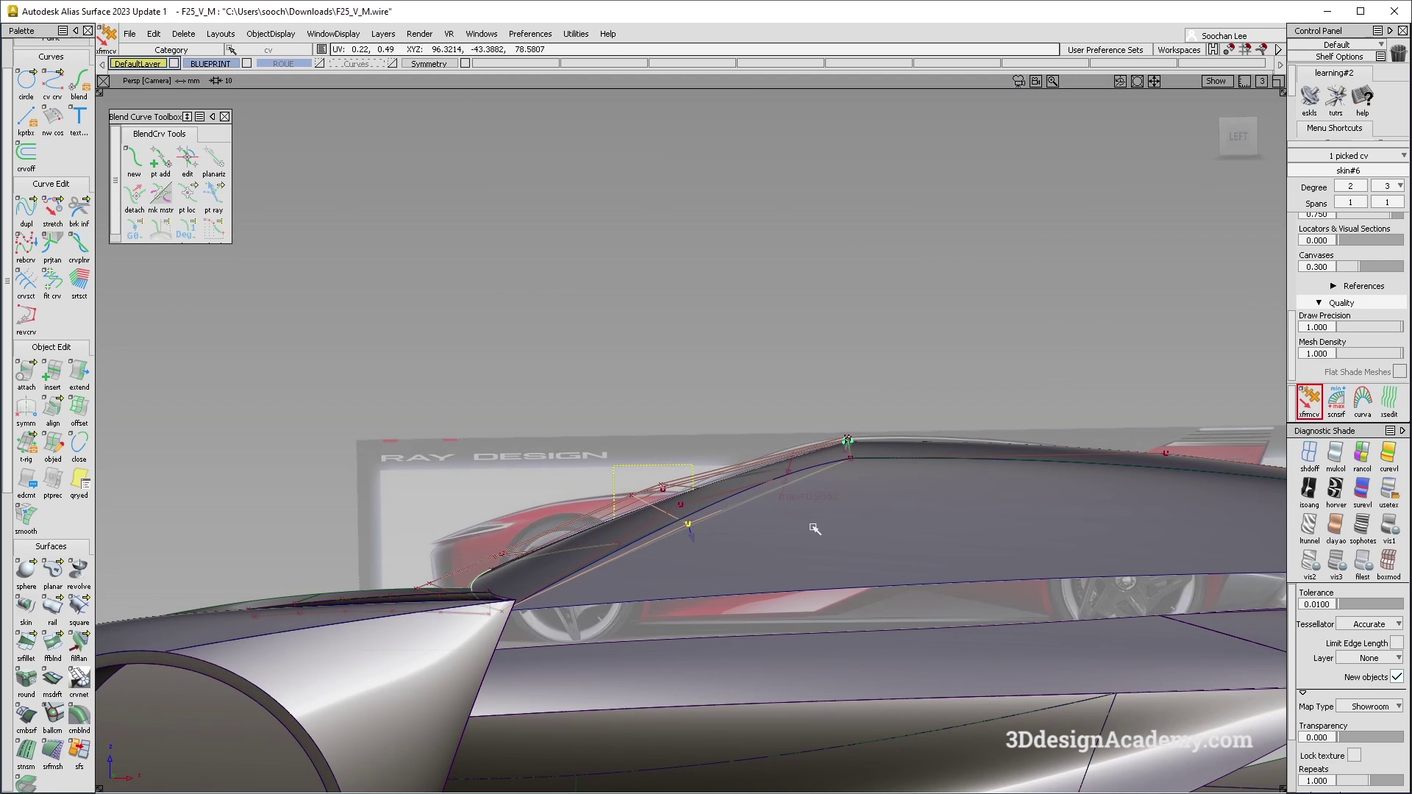
pyautogui.keyDown('alt'); pyautogui.keyDown('shift'); pyautogui.moveTo(796, 534); pyautogui.dragTo(801, 600); pyautogui.keyUp('shift'); pyautogui.keyUp('alt')
pyautogui.keyDown('alt'); pyautogui.keyDown('shift'); pyautogui.click(802, 601); pyautogui.keyUp('shift'); pyautogui.keyUp('alt')
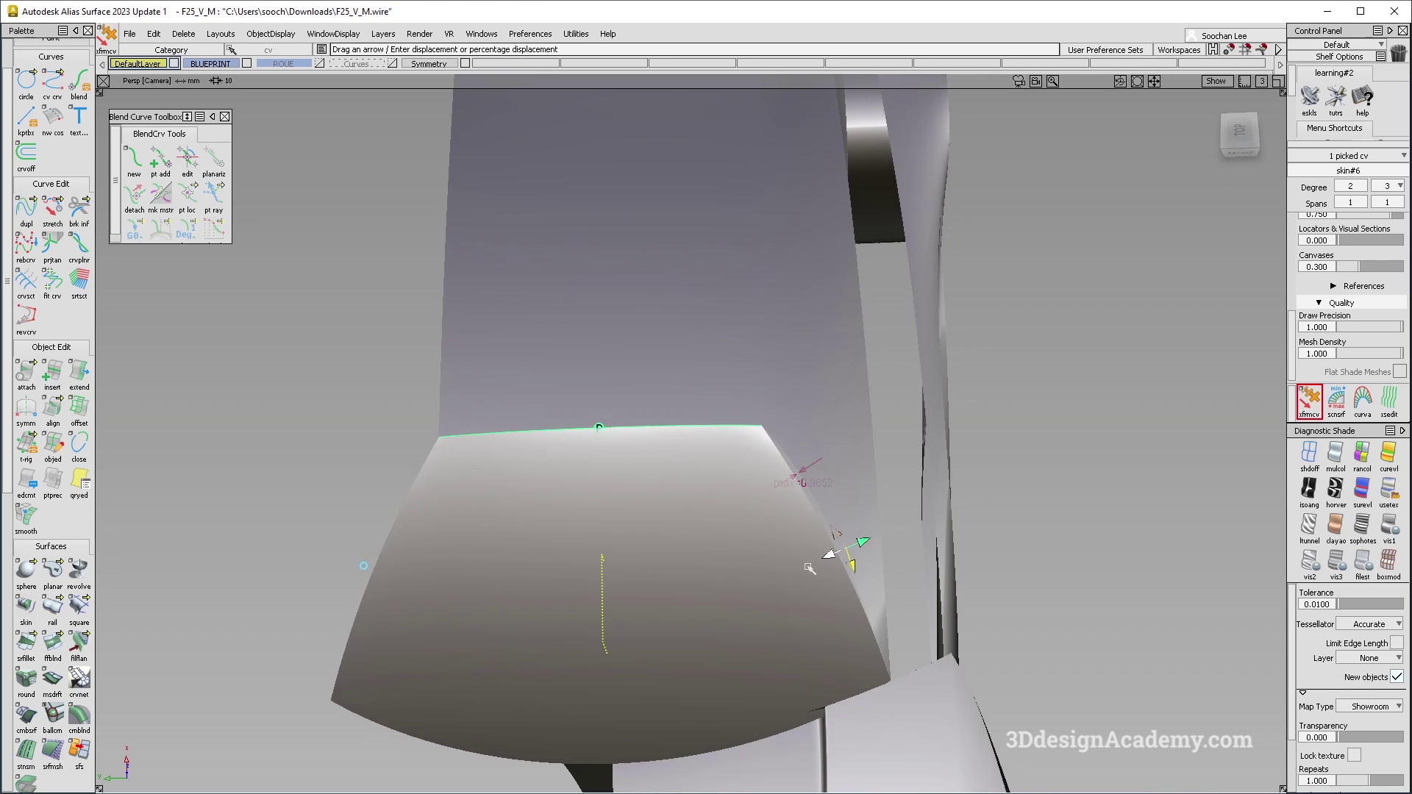
# Adjust the windshield's inner CV on the near side with Transform CV to smooth the highlight across the surface
pyautogui.keyDown('alt'); pyautogui.keyDown('shift'); pyautogui.moveTo(796, 527); pyautogui.dragTo(686, 467); pyautogui.keyUp('shift'); pyautogui.keyUp('alt')
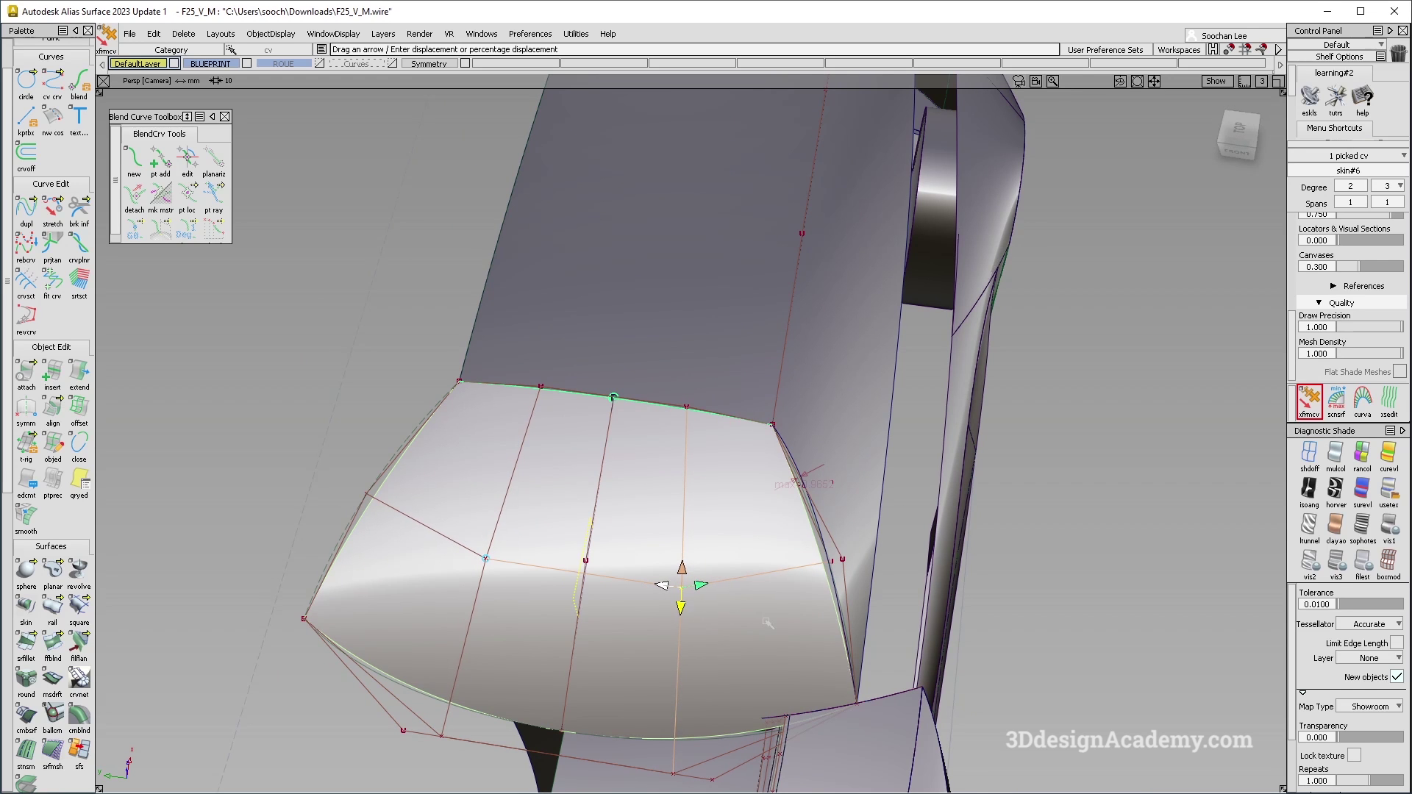
pyautogui.keyDown('ctrl'); pyautogui.keyDown('shift'); pyautogui.moveTo(649, 557); pyautogui.dragTo(649, 556); pyautogui.keyUp('shift'); pyautogui.keyUp('ctrl')
pyautogui.keyDown('alt'); pyautogui.keyDown('shift'); pyautogui.moveTo(650, 557); pyautogui.dragTo(920, 647); pyautogui.keyUp('shift'); pyautogui.keyUp('alt')
pyautogui.keyDown('ctrl'); pyautogui.keyDown('shift'); pyautogui.moveTo(924, 650); pyautogui.dragTo(819, 540); pyautogui.keyUp('shift'); pyautogui.keyUp('ctrl')
pyautogui.keyDown('alt'); pyautogui.keyDown('shift'); pyautogui.moveTo(818, 580); pyautogui.dragTo(597, 498, button='middle'); pyautogui.keyUp('shift'); pyautogui.keyUp('alt')
pyautogui.moveTo(597, 498)
pyautogui.keyDown('alt'); pyautogui.keyDown('shift'); pyautogui.mouseDown()
pyautogui.moveTo(677, 299)
pyautogui.moveTo(625, 375)
pyautogui.moveTo(791, 442)
pyautogui.moveTo(780, 459)
pyautogui.mouseUp(); pyautogui.keyUp('shift'); pyautogui.keyUp('alt')
pyautogui.click(618, 386)
pyautogui.moveTo(677, 608)
pyautogui.keyDown('ctrl'); pyautogui.keyDown('shift'); pyautogui.mouseDown()
pyautogui.moveTo(694, 397)
pyautogui.moveTo(785, 441)
pyautogui.moveTo(846, 412)
pyautogui.mouseUp(); pyautogui.keyUp('shift'); pyautogui.keyUp('ctrl')
pyautogui.moveTo(1040, 207)
pyautogui.keyDown('ctrl'); pyautogui.keyDown('shift'); pyautogui.mouseDown()
pyautogui.moveTo(823, 413)
pyautogui.moveTo(709, 343)
pyautogui.moveTo(662, 552)
pyautogui.moveTo(486, 403)
pyautogui.moveTo(559, 420)
pyautogui.moveTo(797, 412)
pyautogui.moveTo(898, 356)
pyautogui.moveTo(710, 380)
pyautogui.moveTo(470, 350)
pyautogui.moveTo(718, 478)
pyautogui.moveTo(770, 402)
pyautogui.moveTo(667, 505)
pyautogui.moveTo(937, 527)
pyautogui.mouseUp(); pyautogui.keyUp('shift'); pyautogui.keyUp('ctrl')
# Examine how the highlights flow across the roof, windshield and near side window surfaces
pyautogui.click(824, 413)
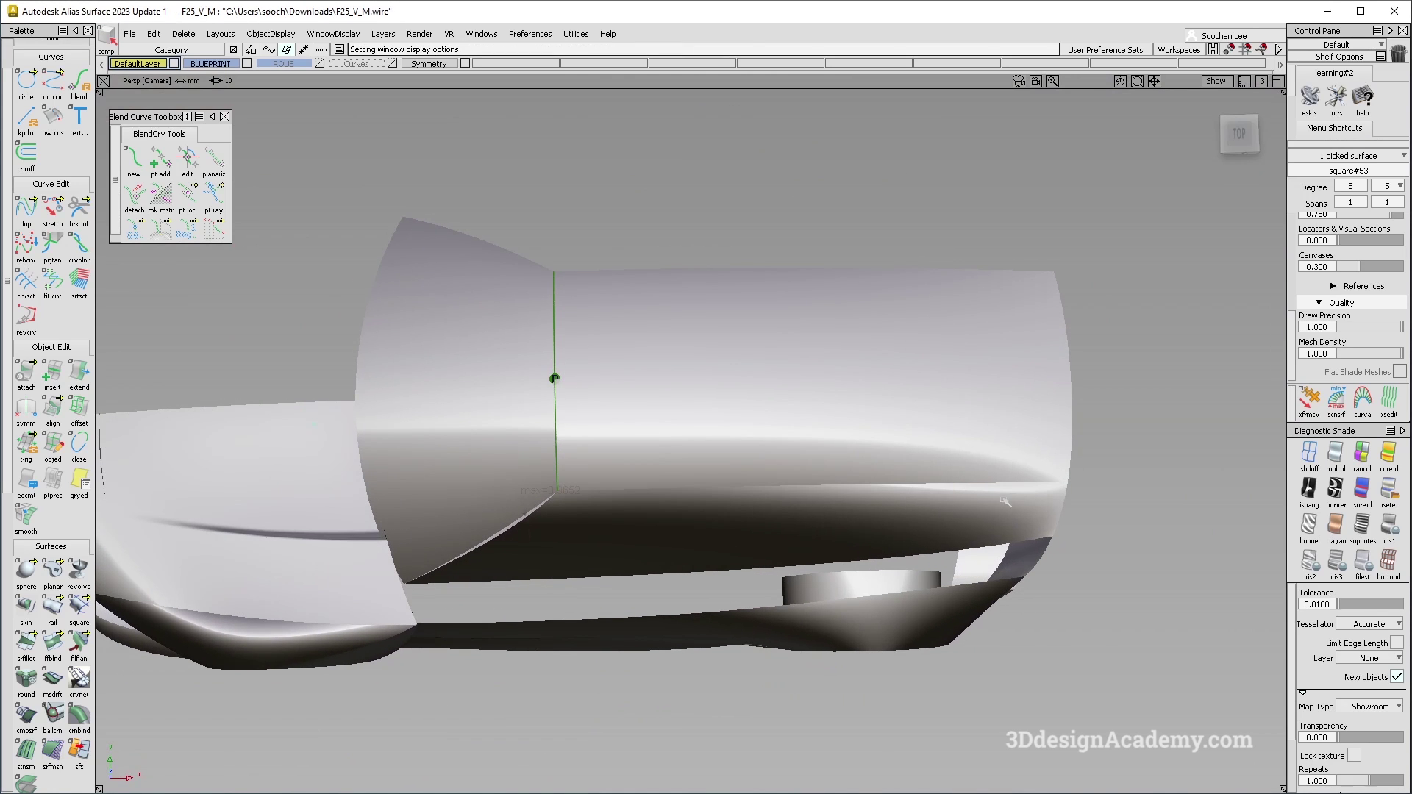
pyautogui.keyDown('alt'); pyautogui.keyDown('shift'); pyautogui.moveTo(983, 506); pyautogui.dragTo(779, 487, button='right'); pyautogui.keyUp('shift'); pyautogui.keyUp('alt')
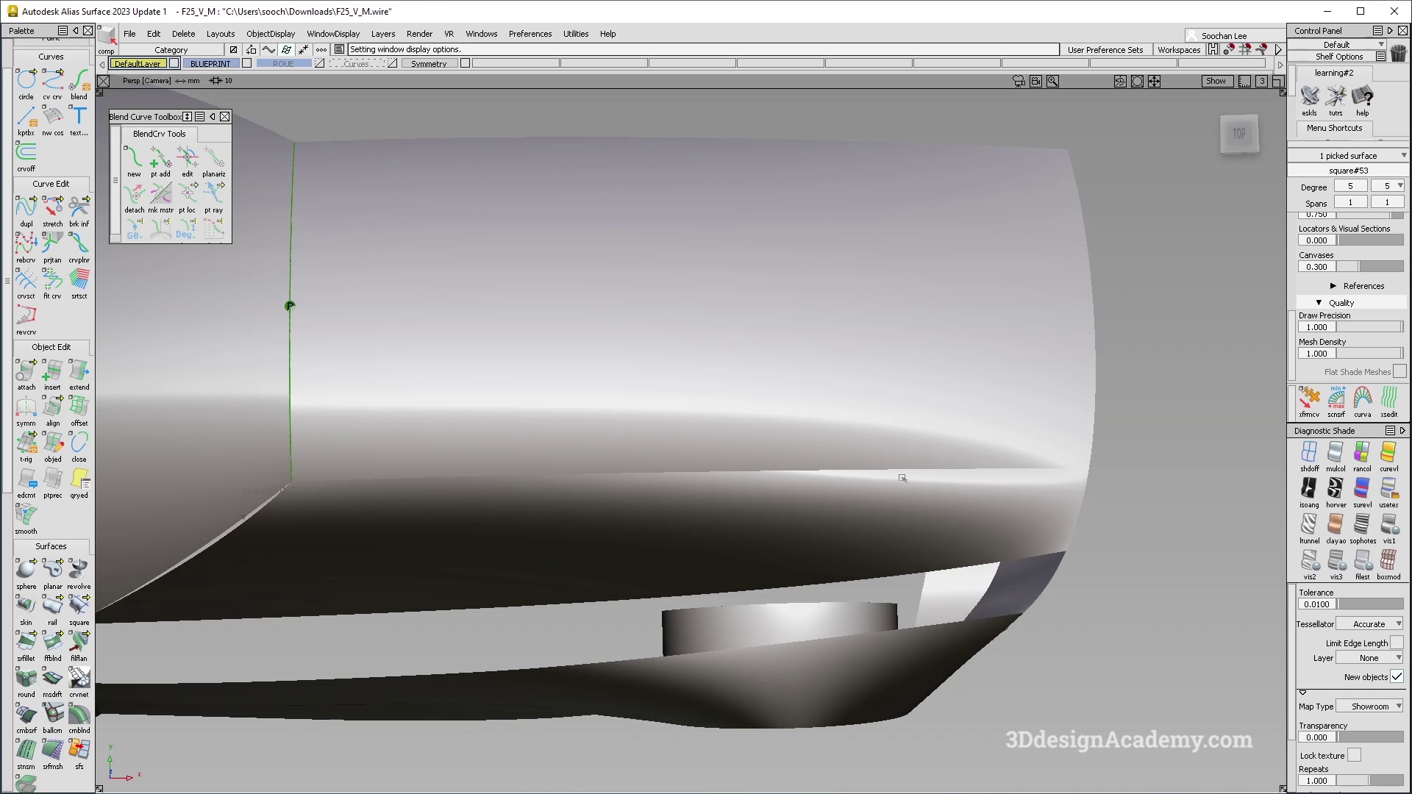
pyautogui.keyDown('alt'); pyautogui.keyDown('shift'); pyautogui.moveTo(1019, 474); pyautogui.dragTo(993, 480); pyautogui.keyUp('shift'); pyautogui.keyUp('alt')
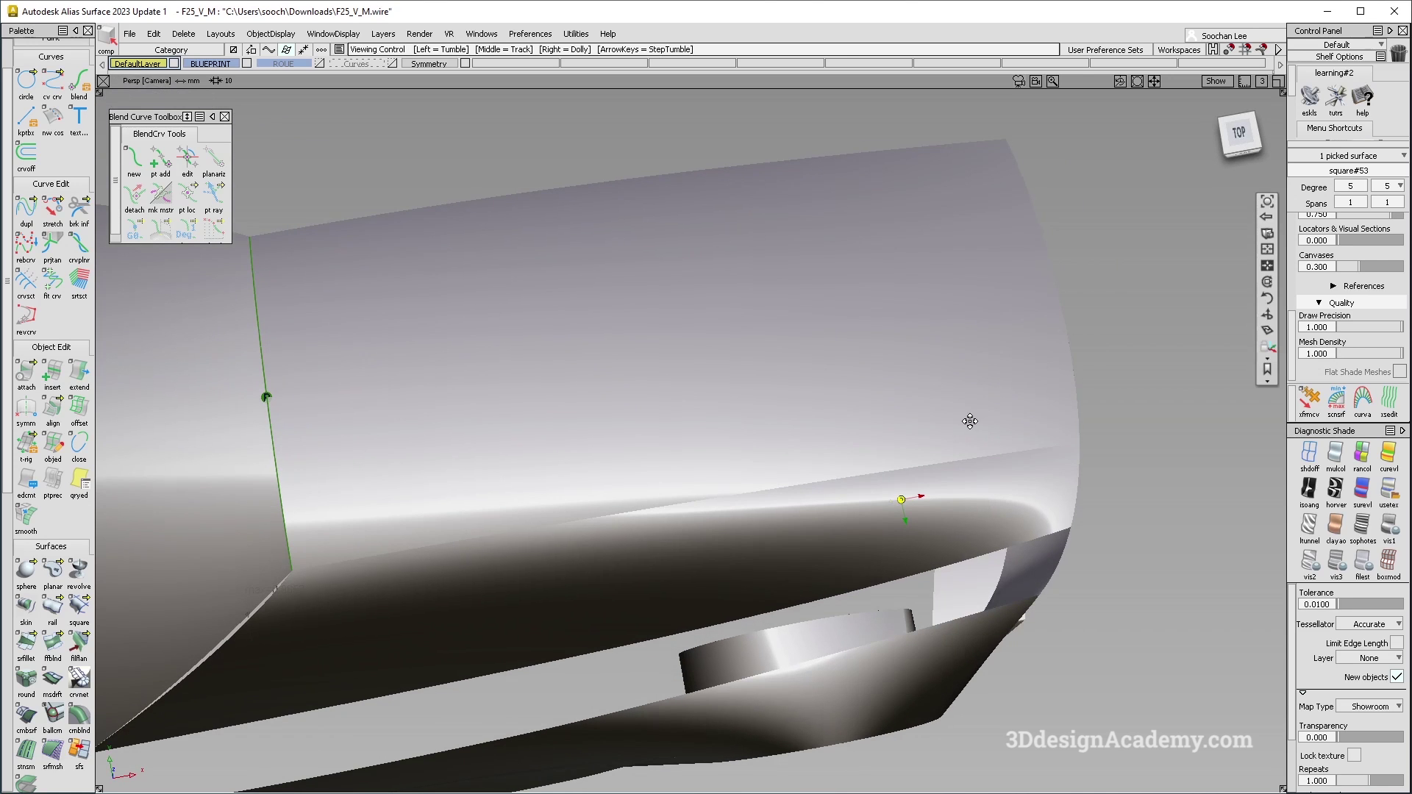
pyautogui.keyDown('alt'); pyautogui.keyDown('shift'); pyautogui.moveTo(900, 500); pyautogui.dragTo(1044, 510); pyautogui.keyUp('shift'); pyautogui.keyUp('alt')
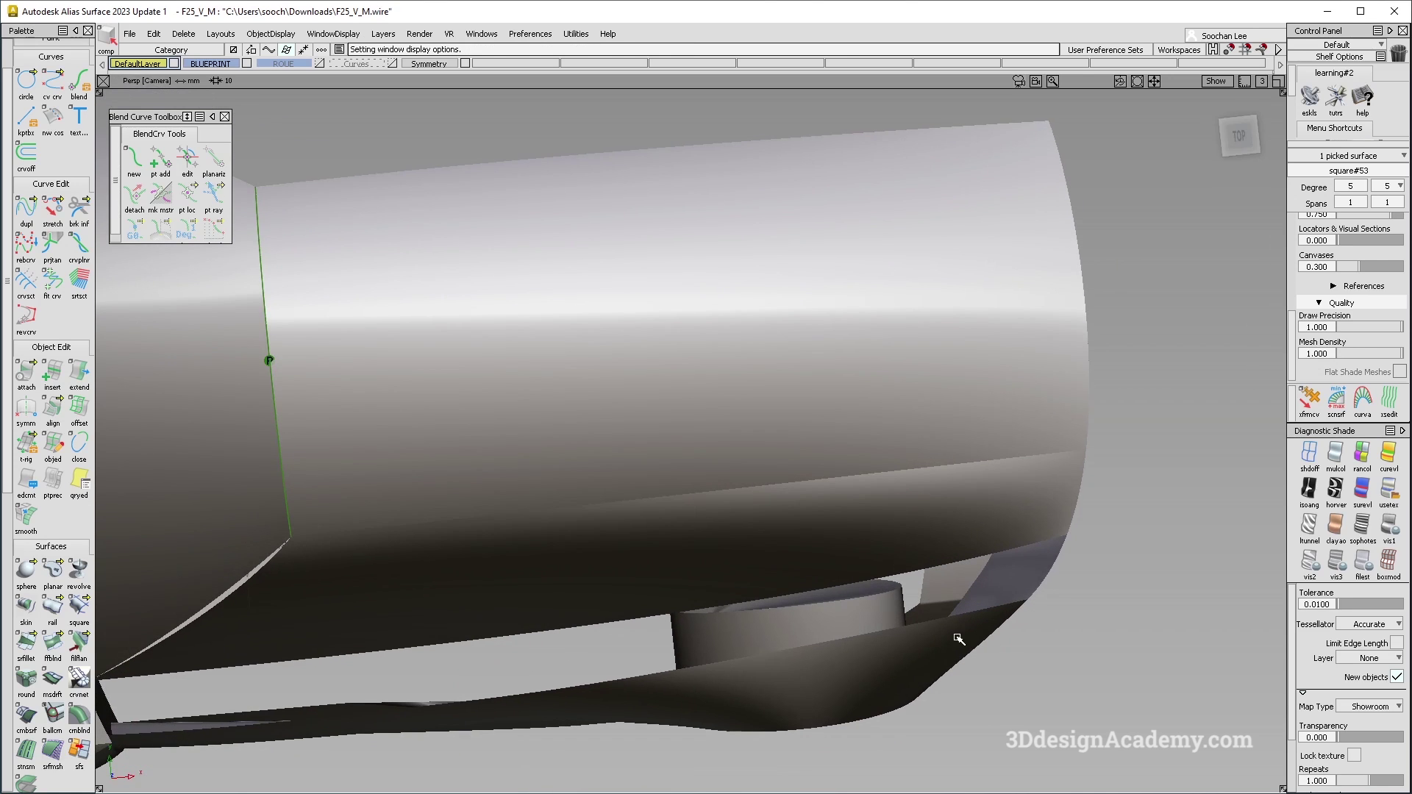
pyautogui.keyDown('alt'); pyautogui.keyDown('shift'); pyautogui.moveTo(967, 640); pyautogui.dragTo(881, 502); pyautogui.keyUp('shift'); pyautogui.keyUp('alt')
pyautogui.moveTo(908, 456)
pyautogui.keyDown('alt'); pyautogui.keyDown('shift'); pyautogui.mouseDown()
pyautogui.moveTo(652, 438)
pyautogui.moveTo(504, 542)
pyautogui.moveTo(662, 530)
pyautogui.moveTo(932, 459)
pyautogui.moveTo(716, 462)
pyautogui.moveTo(850, 489)
pyautogui.moveTo(838, 508)
pyautogui.moveTo(900, 450)
pyautogui.mouseUp(); pyautogui.keyUp('shift'); pyautogui.keyUp('alt')
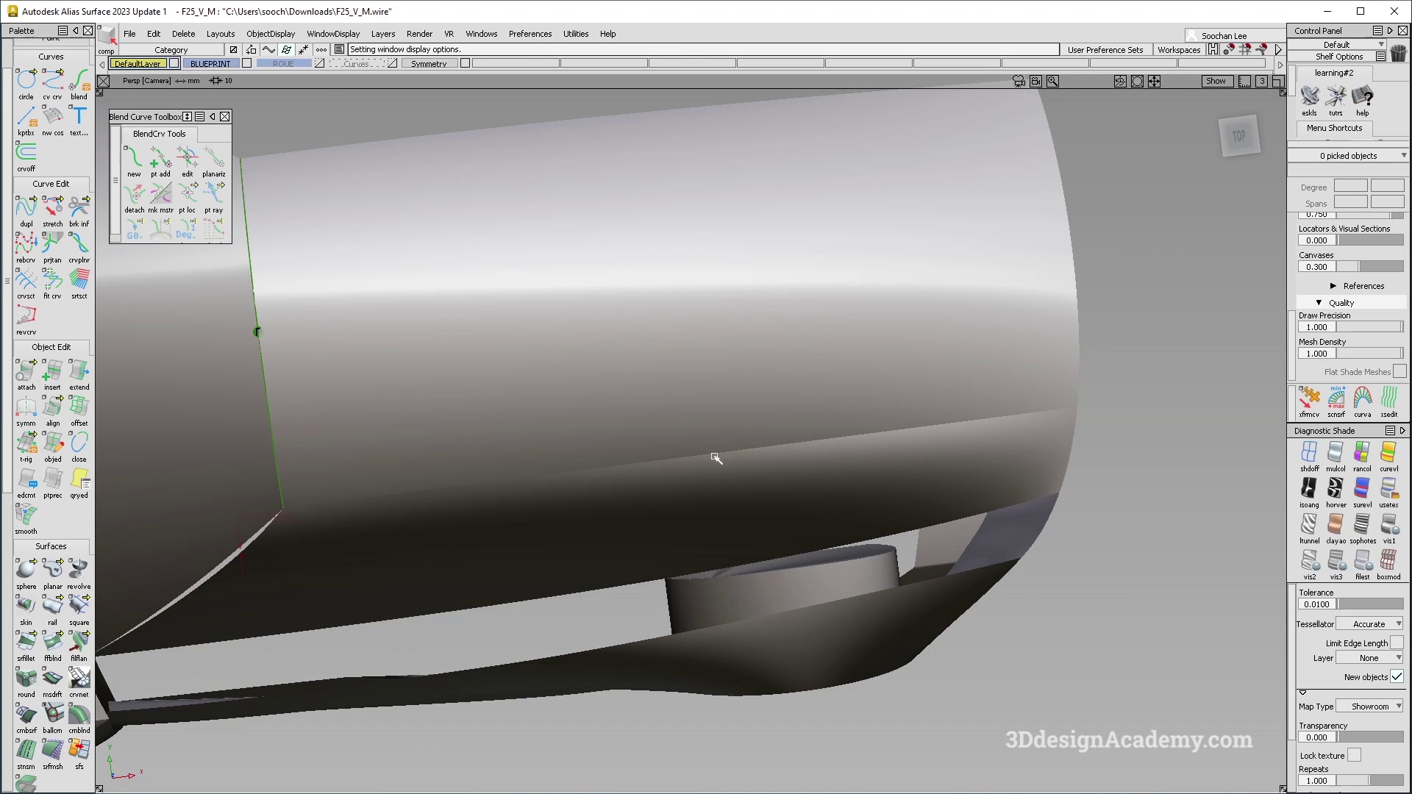
pyautogui.moveTo(578, 511)
pyautogui.keyDown('alt'); pyautogui.keyDown('shift'); pyautogui.mouseDown()
pyautogui.moveTo(784, 495)
pyautogui.moveTo(787, 413)
pyautogui.moveTo(671, 408)
pyautogui.moveTo(630, 462)
pyautogui.moveTo(787, 671)
pyautogui.moveTo(924, 451)
pyautogui.moveTo(536, 577)
pyautogui.moveTo(403, 554)
pyautogui.moveTo(419, 646)
pyautogui.moveTo(678, 675)
pyautogui.moveTo(621, 514)
pyautogui.moveTo(457, 488)
pyautogui.moveTo(332, 385)
pyautogui.moveTo(778, 556)
pyautogui.moveTo(892, 382)
pyautogui.mouseUp(); pyautogui.keyUp('shift'); pyautogui.keyUp('alt')
pyautogui.keyDown('alt'); pyautogui.keyDown('shift'); pyautogui.moveTo(816, 403); pyautogui.dragTo(787, 441); pyautogui.keyUp('shift'); pyautogui.keyUp('alt')
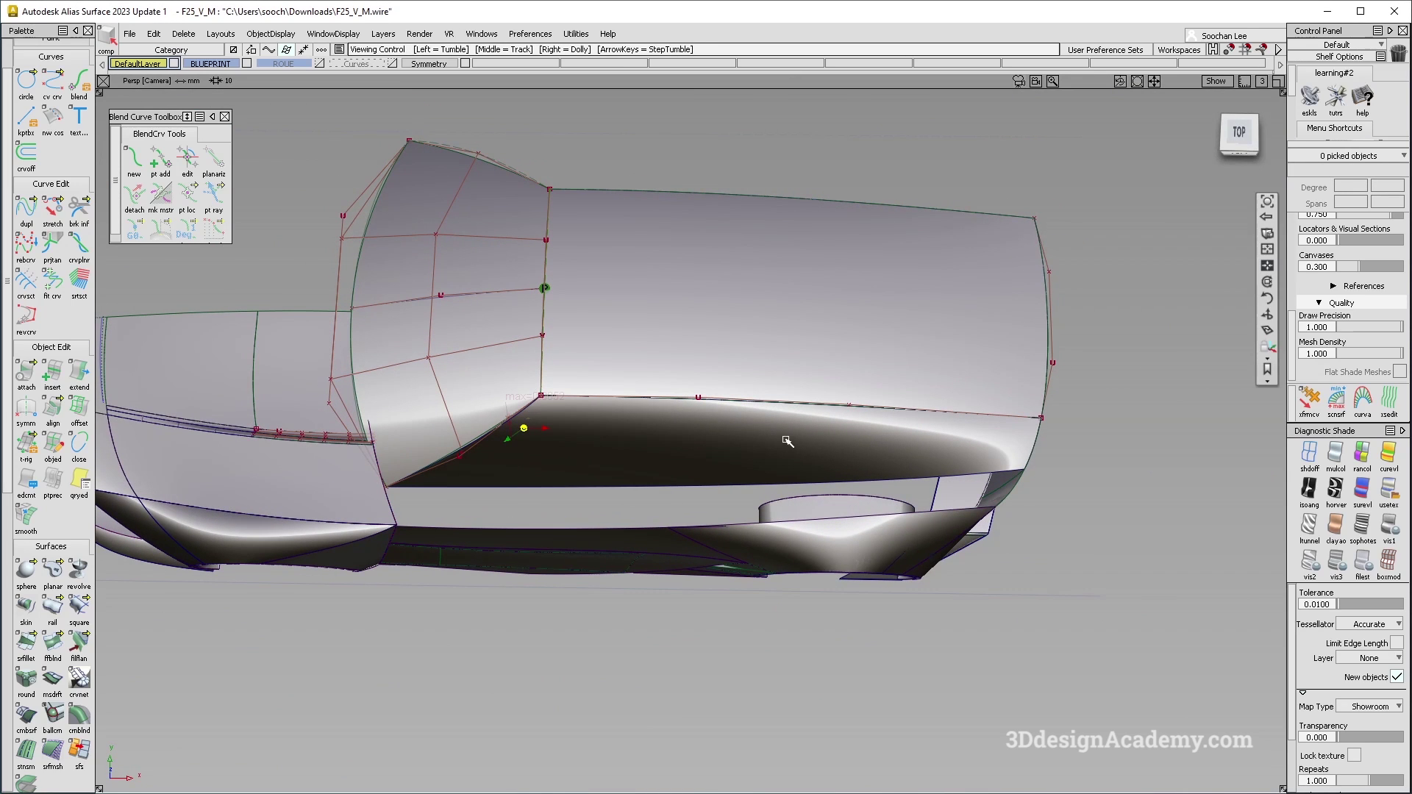
# Fit a single-span, degree 3 curve with history to the near side window's lower edge
pyautogui.keyDown('alt'); pyautogui.keyDown('shift'); pyautogui.moveTo(639, 452); pyautogui.dragTo(632, 471); pyautogui.keyUp('shift'); pyautogui.keyUp('alt')
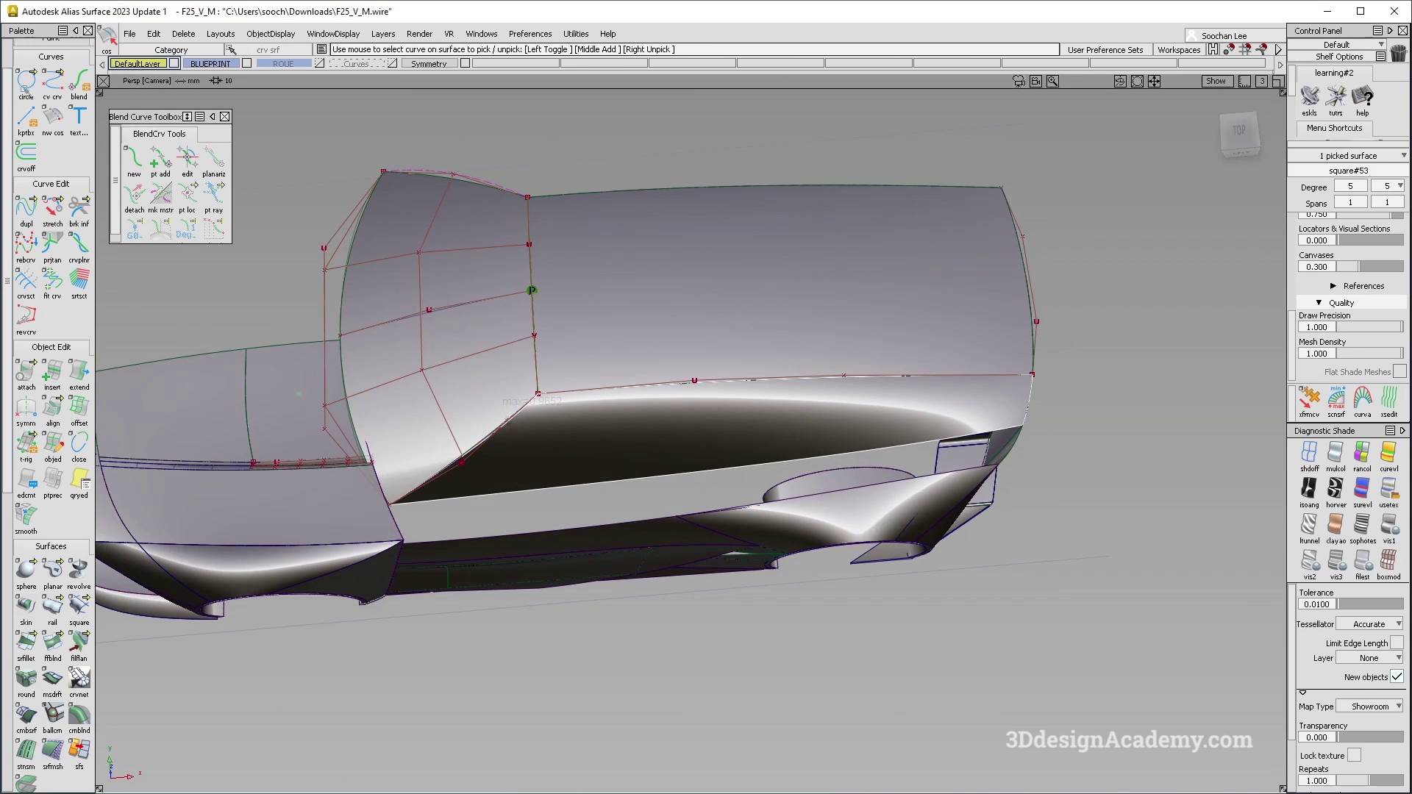
pyautogui.click(52, 282)
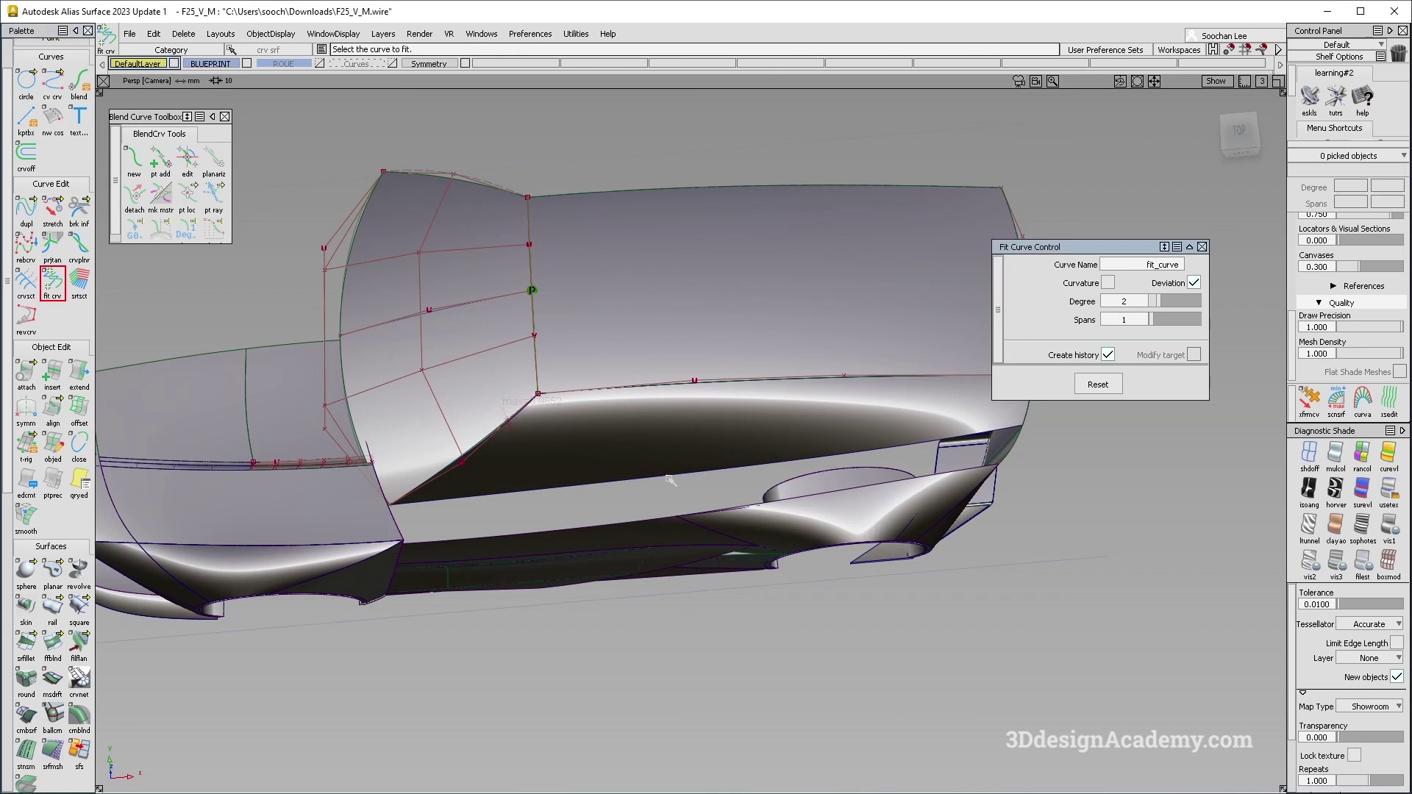
pyautogui.keyDown('ctrl'); pyautogui.keyDown('shift'); pyautogui.moveTo(769, 462); pyautogui.dragTo(820, 468); pyautogui.keyUp('shift'); pyautogui.keyUp('ctrl')
pyautogui.keyDown('ctrl'); pyautogui.keyDown('shift'); pyautogui.moveTo(764, 365); pyautogui.dragTo(787, 379); pyautogui.keyUp('shift'); pyautogui.keyUp('ctrl')
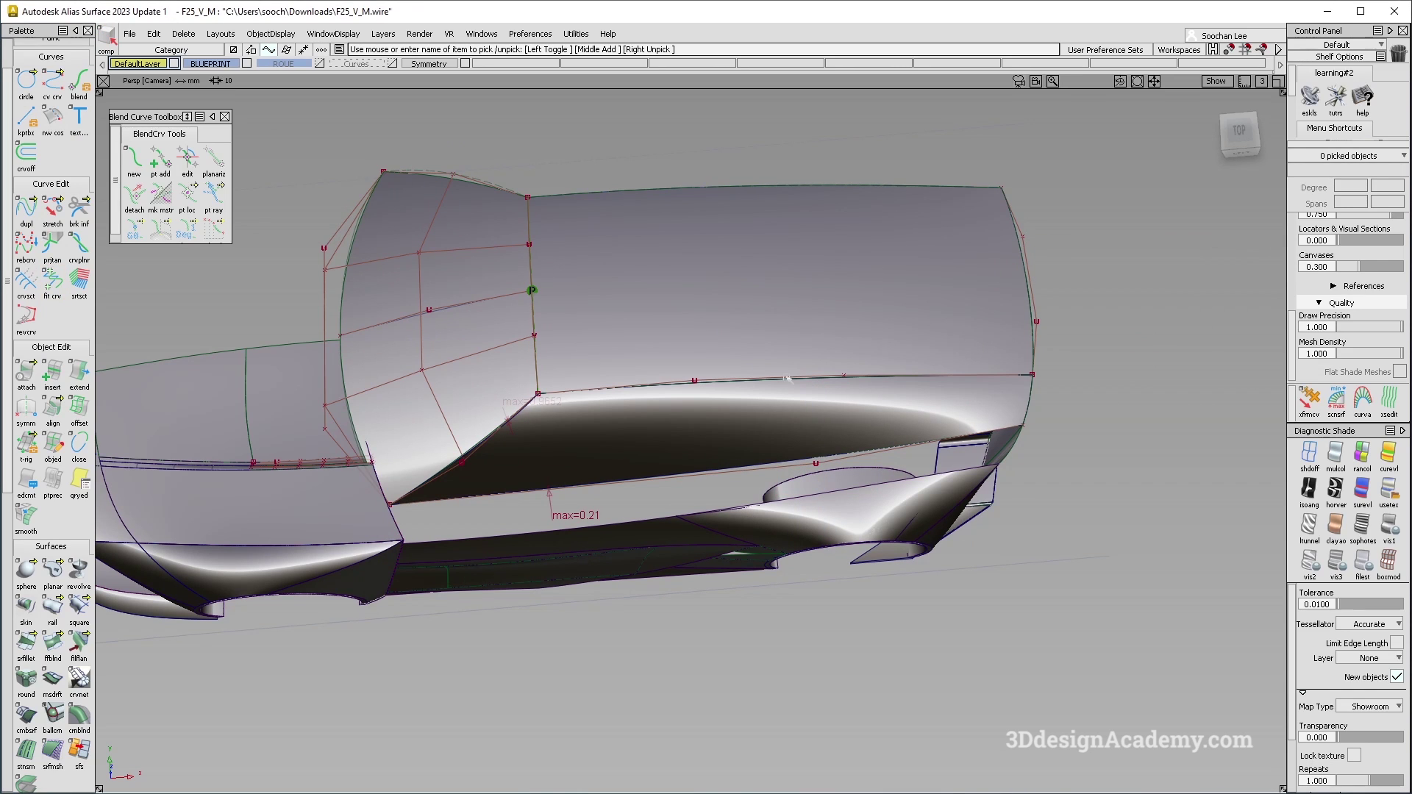
pyautogui.click(778, 476)
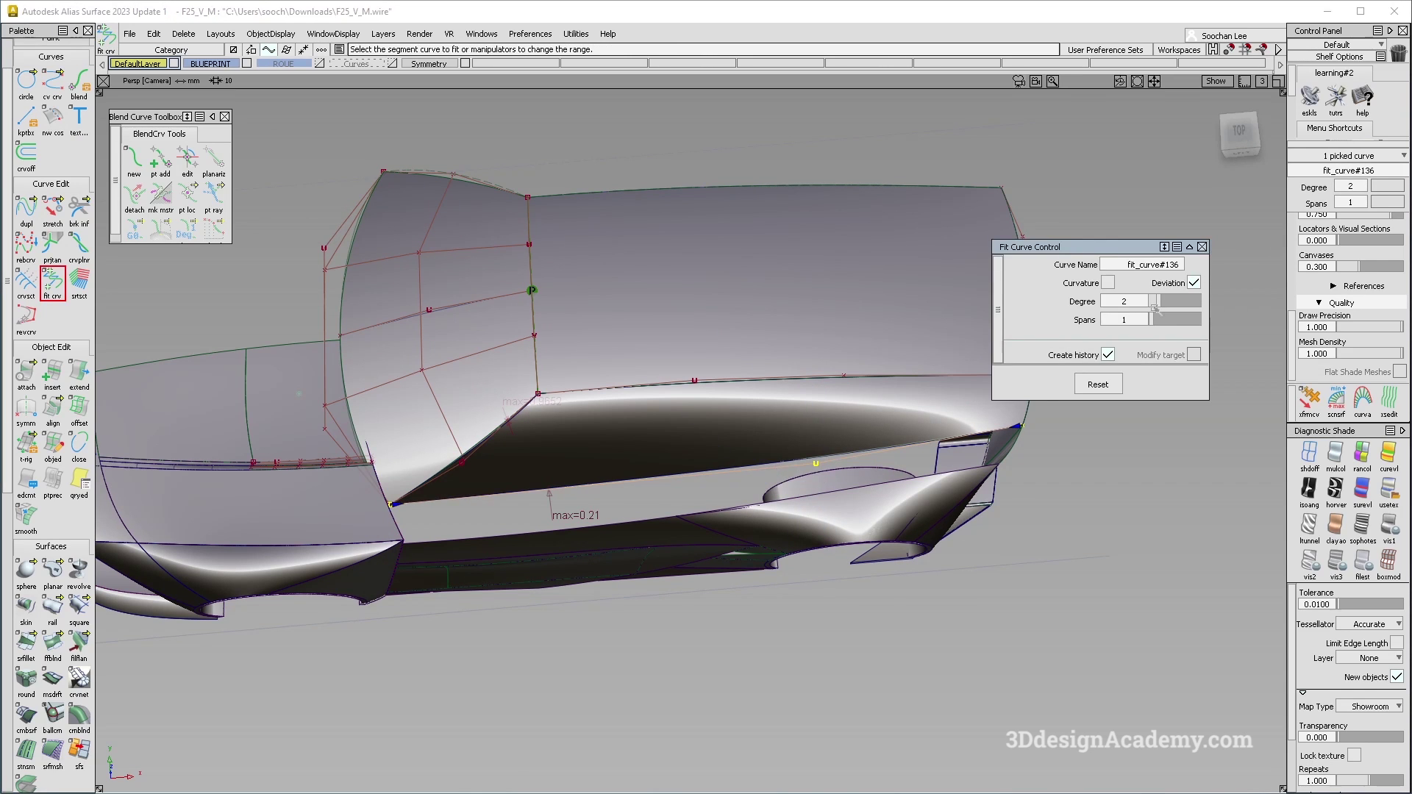
pyautogui.keyDown('alt'); pyautogui.keyDown('shift'); pyautogui.moveTo(742, 390); pyautogui.dragTo(663, 421); pyautogui.keyUp('shift'); pyautogui.keyUp('alt')
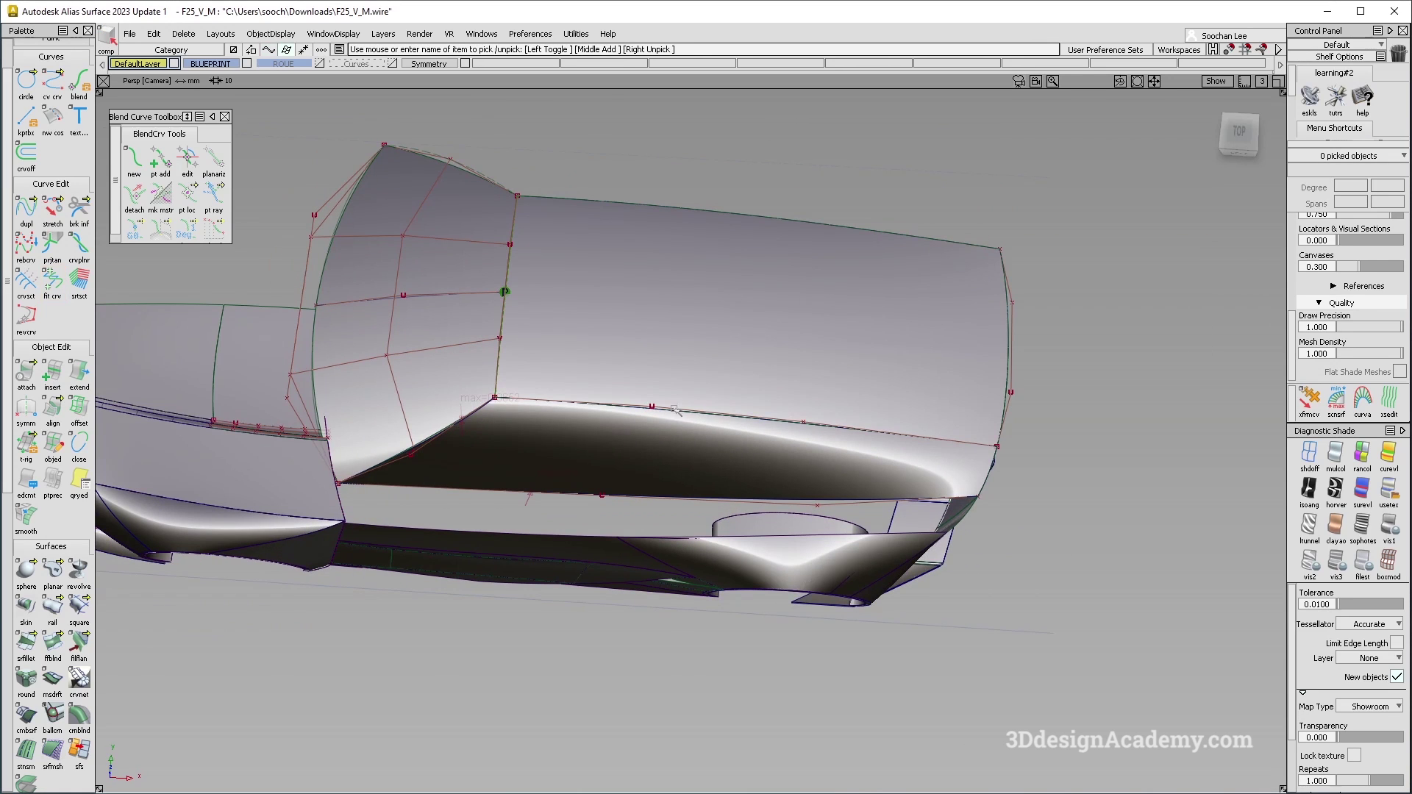
pyautogui.keyDown('alt'); pyautogui.keyDown('shift'); pyautogui.moveTo(717, 484); pyautogui.dragTo(666, 364); pyautogui.keyUp('shift'); pyautogui.keyUp('alt')
# Delete the old near side window surface and the fitted curve along the windshield's side edge
pyautogui.click(655, 470)
pyautogui.keyDown('alt'); pyautogui.keyDown('shift'); pyautogui.moveTo(881, 427); pyautogui.dragTo(914, 422, button='right'); pyautogui.keyUp('shift'); pyautogui.keyUp('alt')
pyautogui.keyDown('alt'); pyautogui.keyDown('shift'); pyautogui.moveTo(914, 422); pyautogui.dragTo(655, 379); pyautogui.keyUp('shift'); pyautogui.keyUp('alt')
pyautogui.keyDown('alt'); pyautogui.keyDown('shift'); pyautogui.moveTo(991, 489); pyautogui.dragTo(566, 433, button='right'); pyautogui.keyUp('shift'); pyautogui.keyUp('alt')
pyautogui.press('Delete')
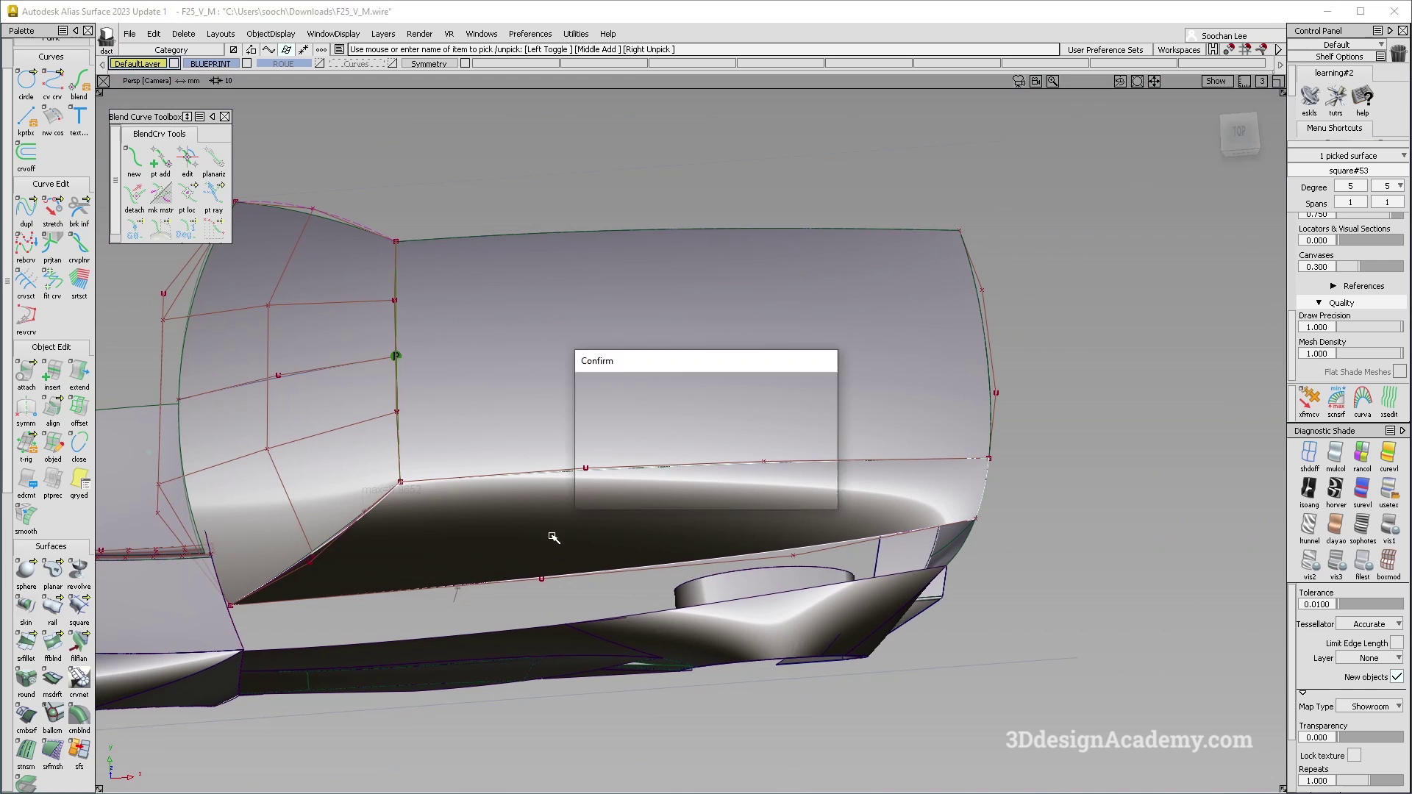
pyautogui.press('Return')
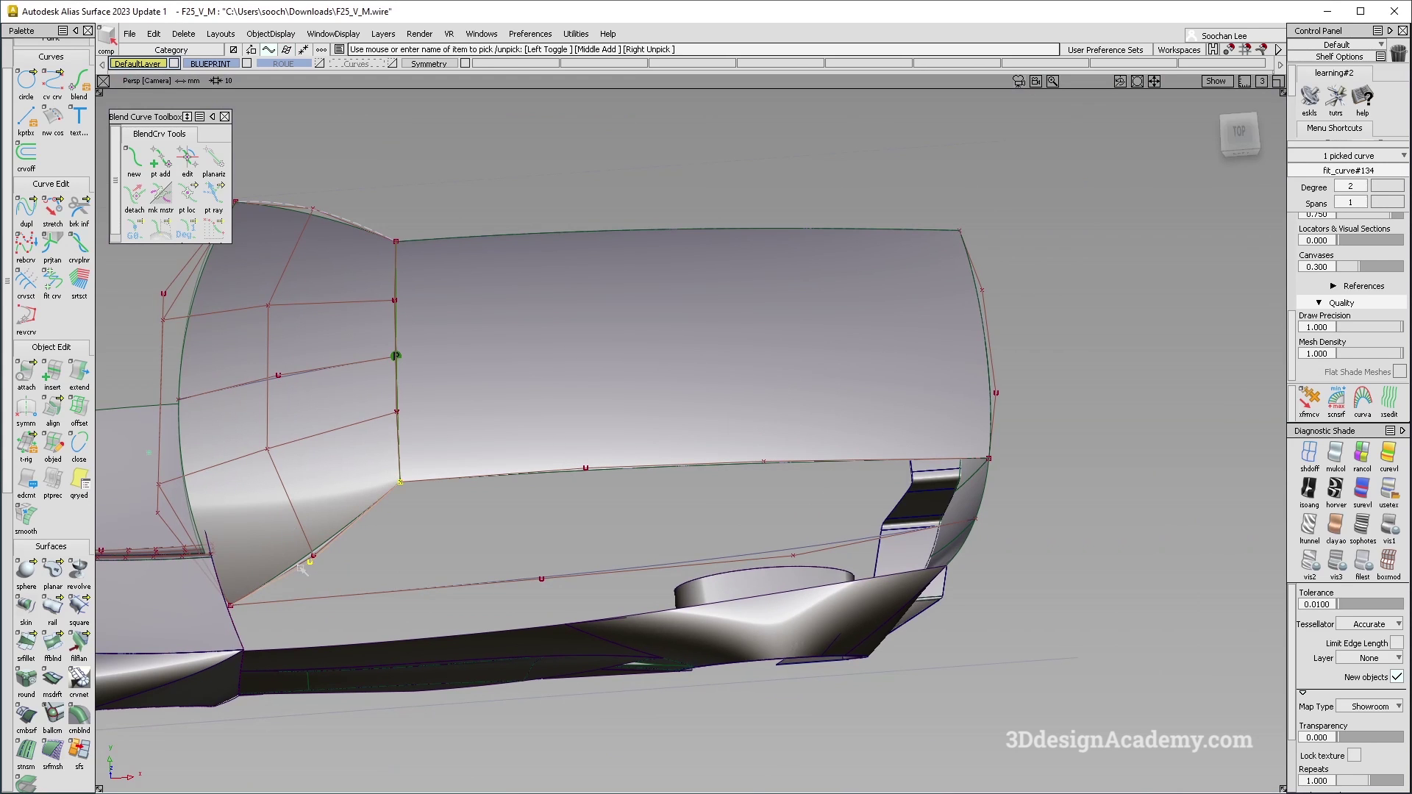
pyautogui.click(324, 559)
pyautogui.keyDown('alt'); pyautogui.keyDown('shift'); pyautogui.moveTo(388, 553); pyautogui.dragTo(276, 397); pyautogui.keyUp('shift'); pyautogui.keyUp('alt')
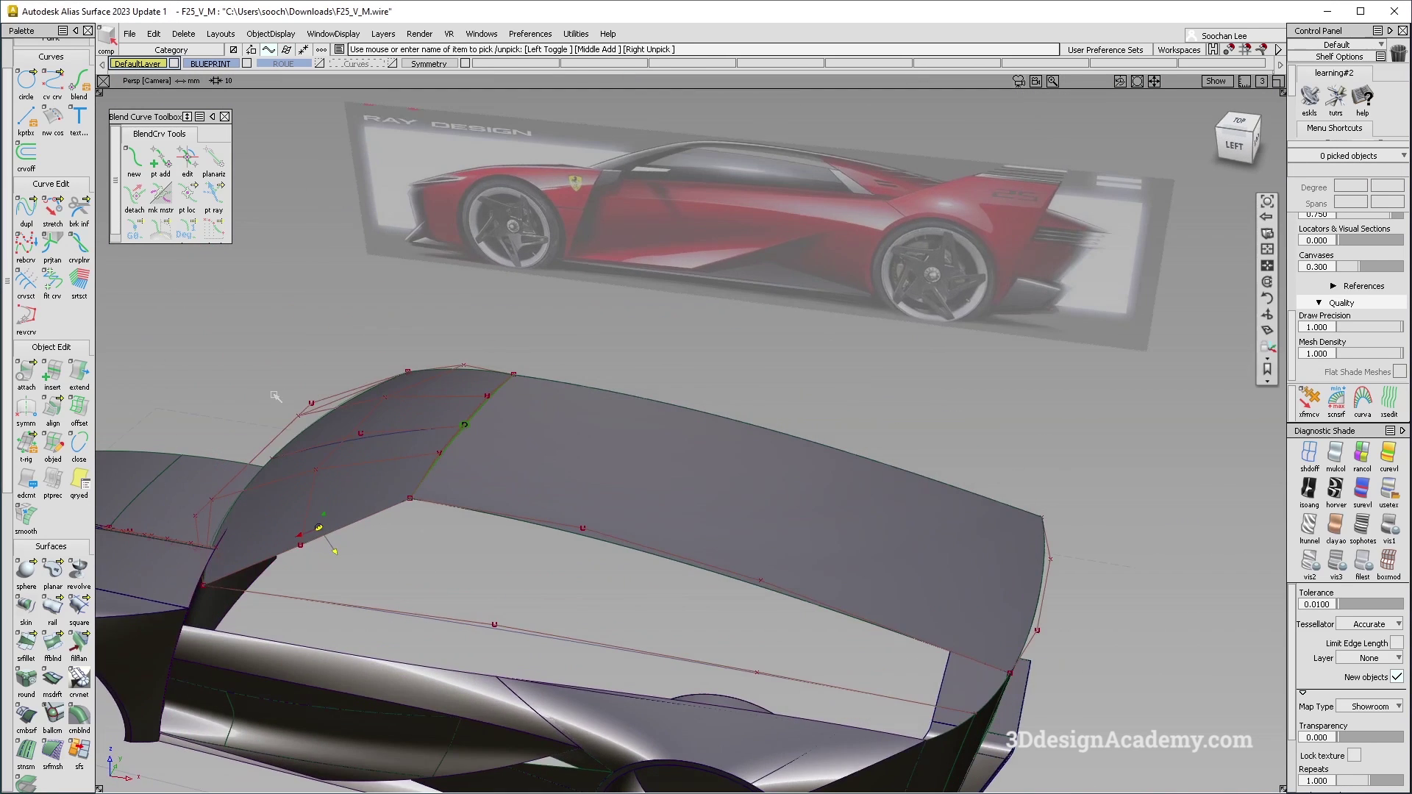
# Build a Square surface for the side window from the windshield edge, roof-side line, rear rail surface edge and fitted lower curve
pyautogui.keyDown('alt'); pyautogui.keyDown('shift'); pyautogui.moveTo(246, 601); pyautogui.dragTo(442, 338); pyautogui.keyUp('shift'); pyautogui.keyUp('alt')
pyautogui.click(79, 608)
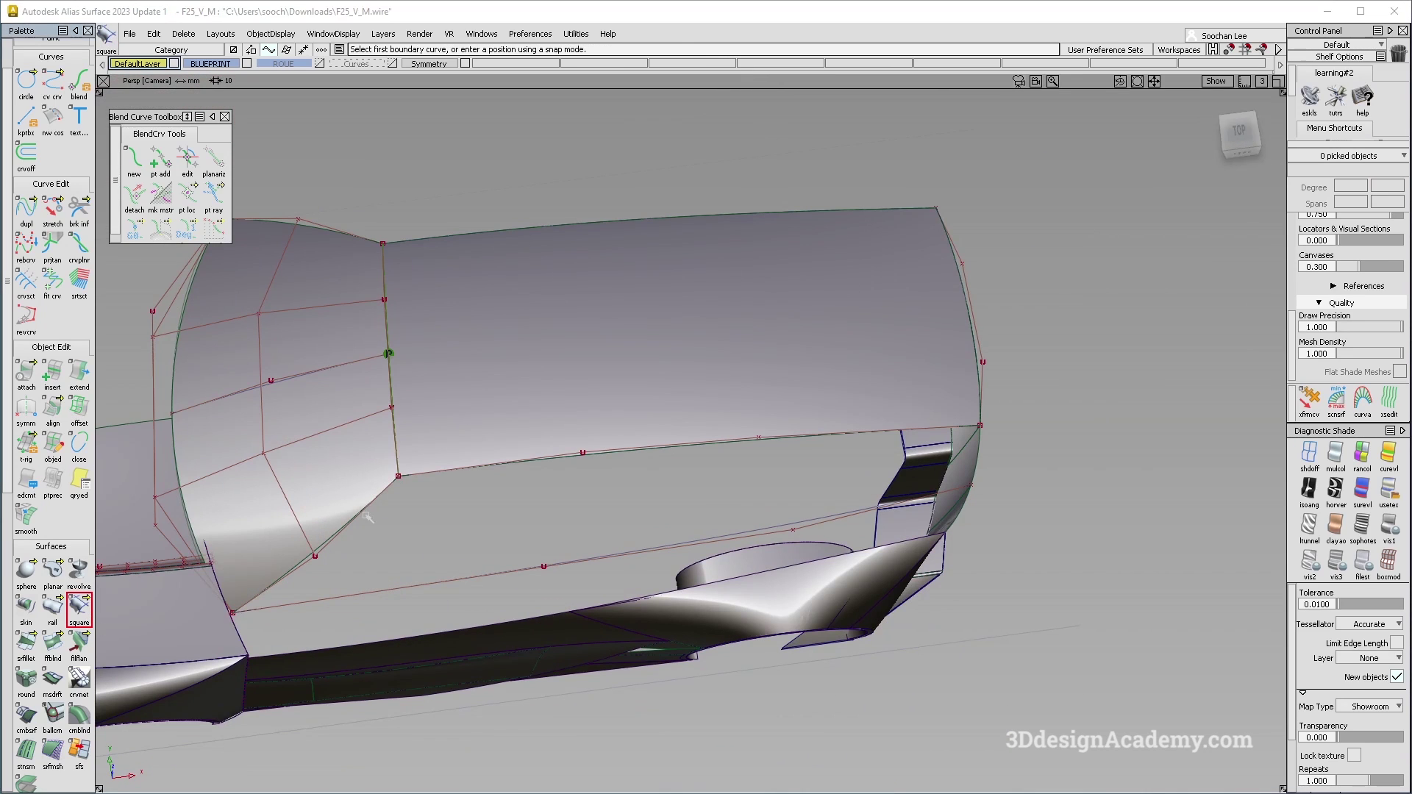
pyautogui.click(375, 508)
pyautogui.click(509, 469)
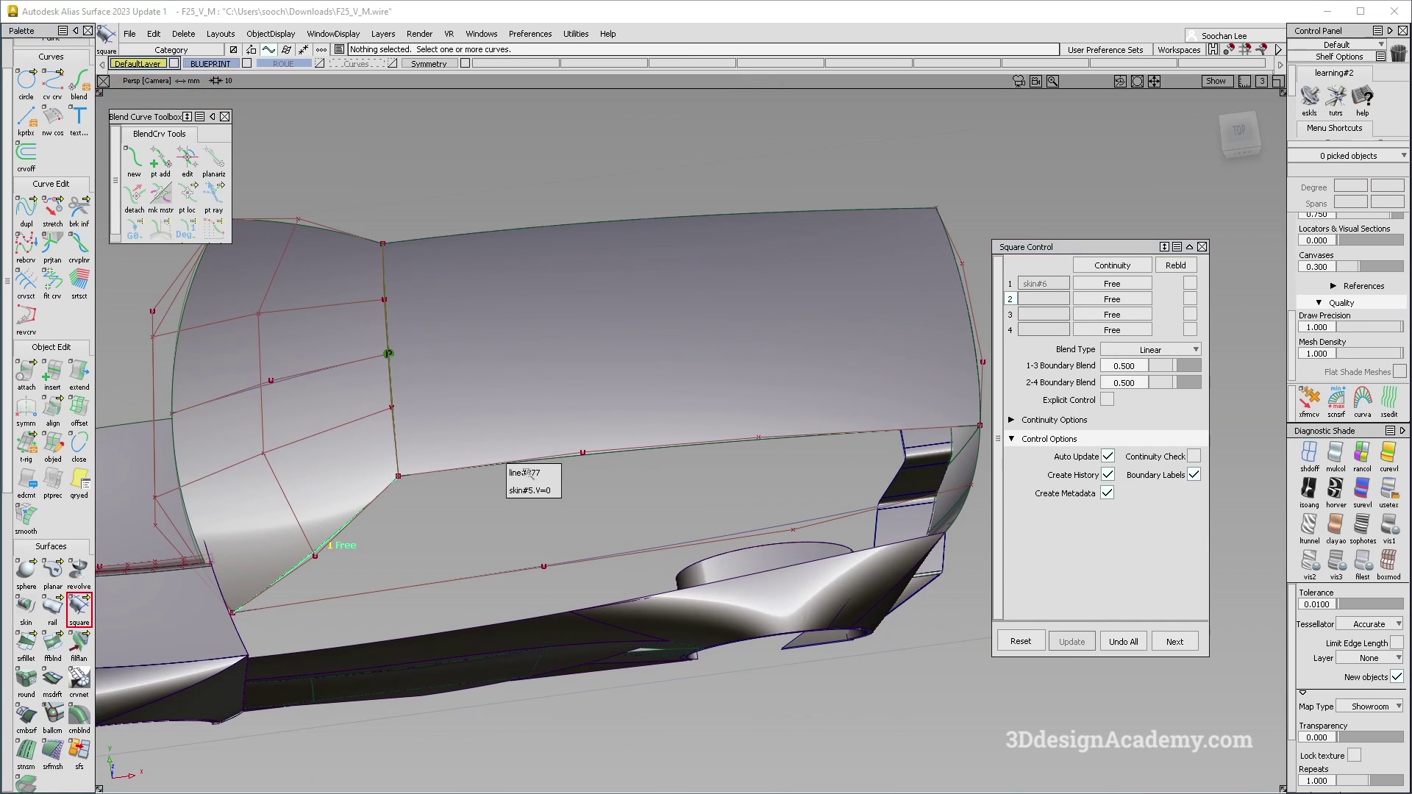
pyautogui.click(531, 474)
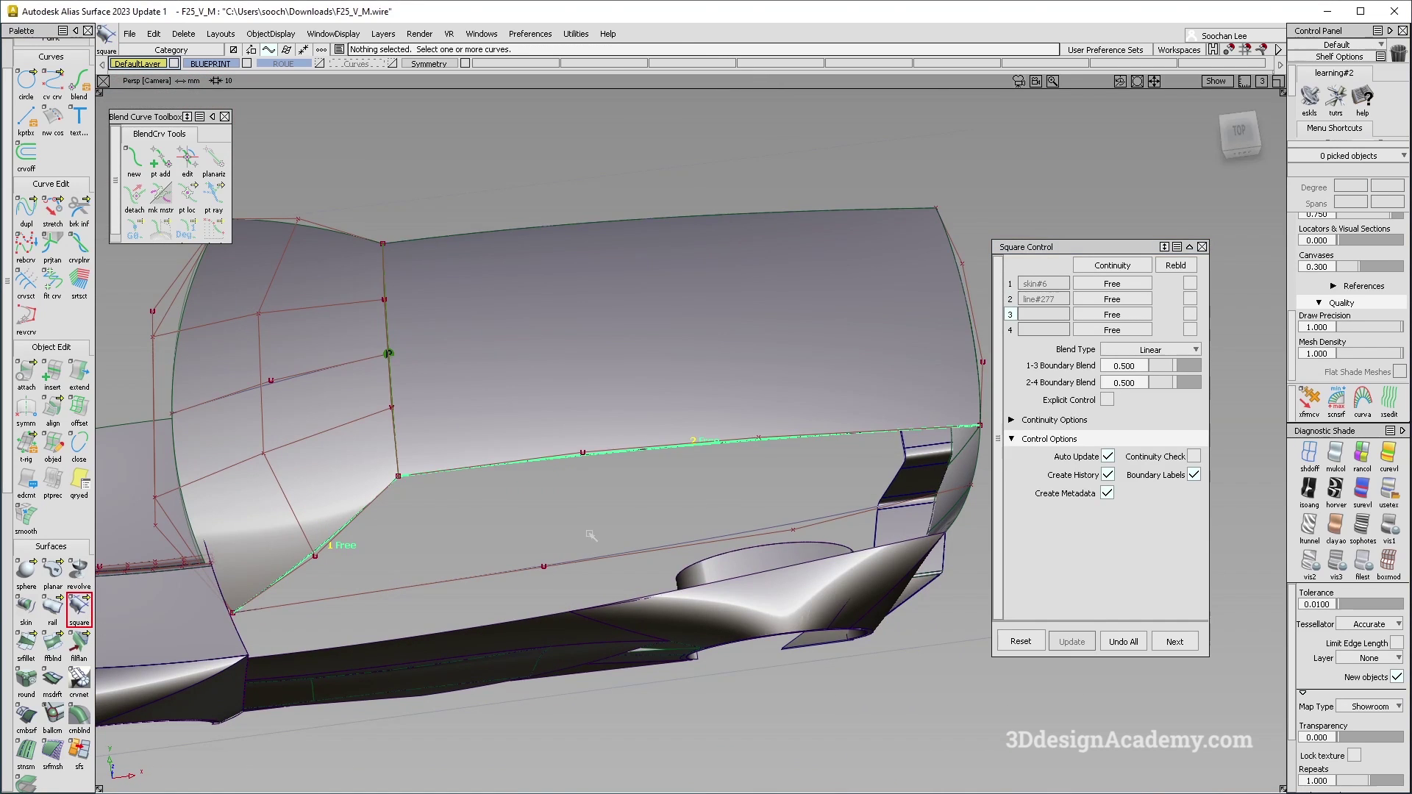
pyautogui.click(980, 479)
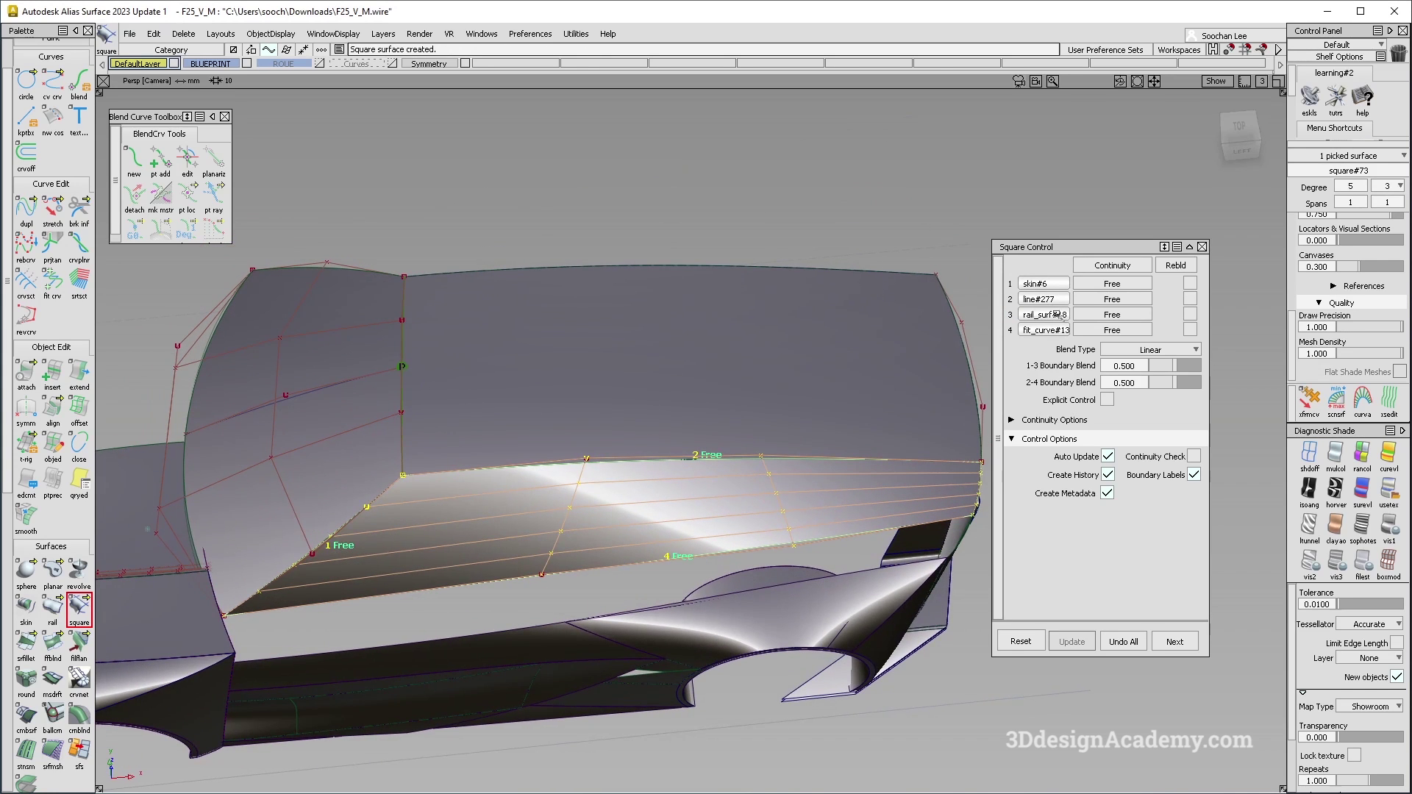
# Turn on explicit control for the side window surface with U degree 2 and V degree 3, and check its shape
pyautogui.click(1108, 400)
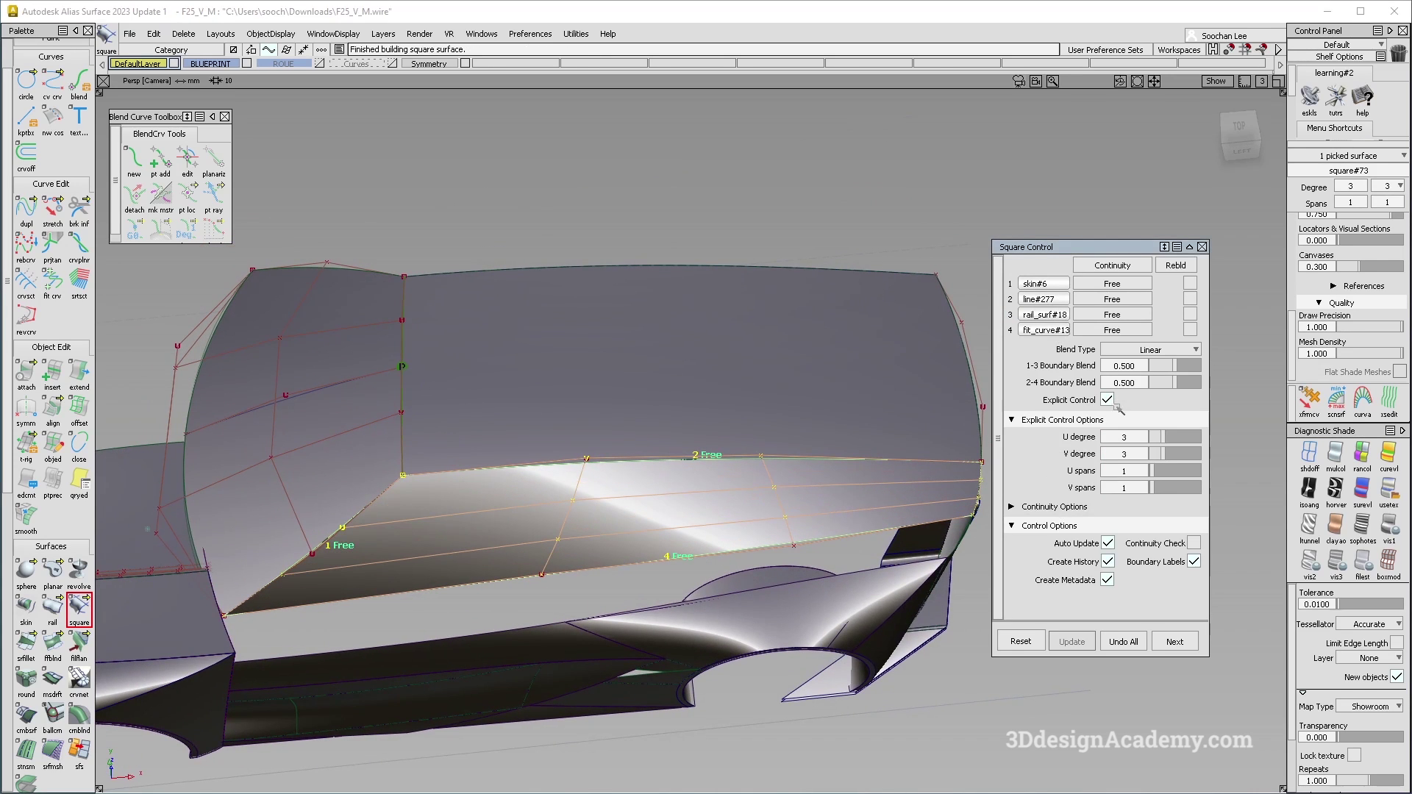
pyautogui.click(1159, 455)
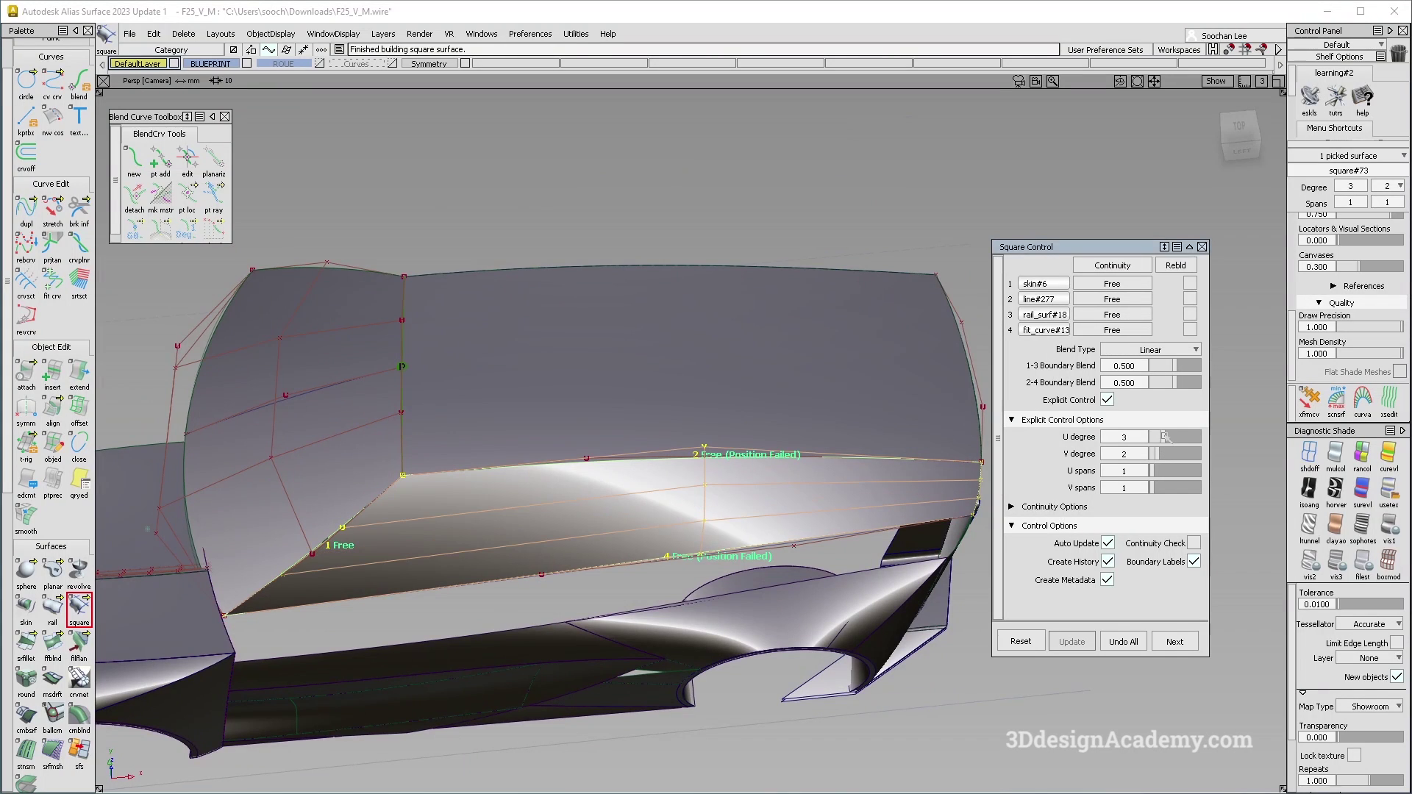
pyautogui.click(1163, 454)
pyautogui.keyDown('alt'); pyautogui.keyDown('shift'); pyautogui.moveTo(735, 441); pyautogui.dragTo(586, 553); pyautogui.keyUp('shift'); pyautogui.keyUp('alt')
pyautogui.keyDown('alt'); pyautogui.keyDown('shift'); pyautogui.moveTo(772, 472); pyautogui.dragTo(730, 461); pyautogui.keyUp('shift'); pyautogui.keyUp('alt')
pyautogui.keyDown('alt'); pyautogui.keyDown('shift'); pyautogui.moveTo(817, 594); pyautogui.dragTo(770, 570); pyautogui.keyUp('shift'); pyautogui.keyUp('alt')
pyautogui.keyDown('alt'); pyautogui.keyDown('shift'); pyautogui.moveTo(770, 569); pyautogui.dragTo(410, 362, button='right'); pyautogui.keyUp('shift'); pyautogui.keyUp('alt')
pyautogui.keyDown('alt'); pyautogui.keyDown('shift'); pyautogui.moveTo(410, 362); pyautogui.dragTo(596, 482); pyautogui.keyUp('shift'); pyautogui.keyUp('alt')
pyautogui.keyDown('alt'); pyautogui.keyDown('shift'); pyautogui.moveTo(596, 482); pyautogui.dragTo(608, 576, button='right'); pyautogui.keyUp('shift'); pyautogui.keyUp('alt')
pyautogui.keyDown('alt'); pyautogui.keyDown('shift'); pyautogui.moveTo(608, 577); pyautogui.dragTo(478, 353); pyautogui.keyUp('shift'); pyautogui.keyUp('alt')
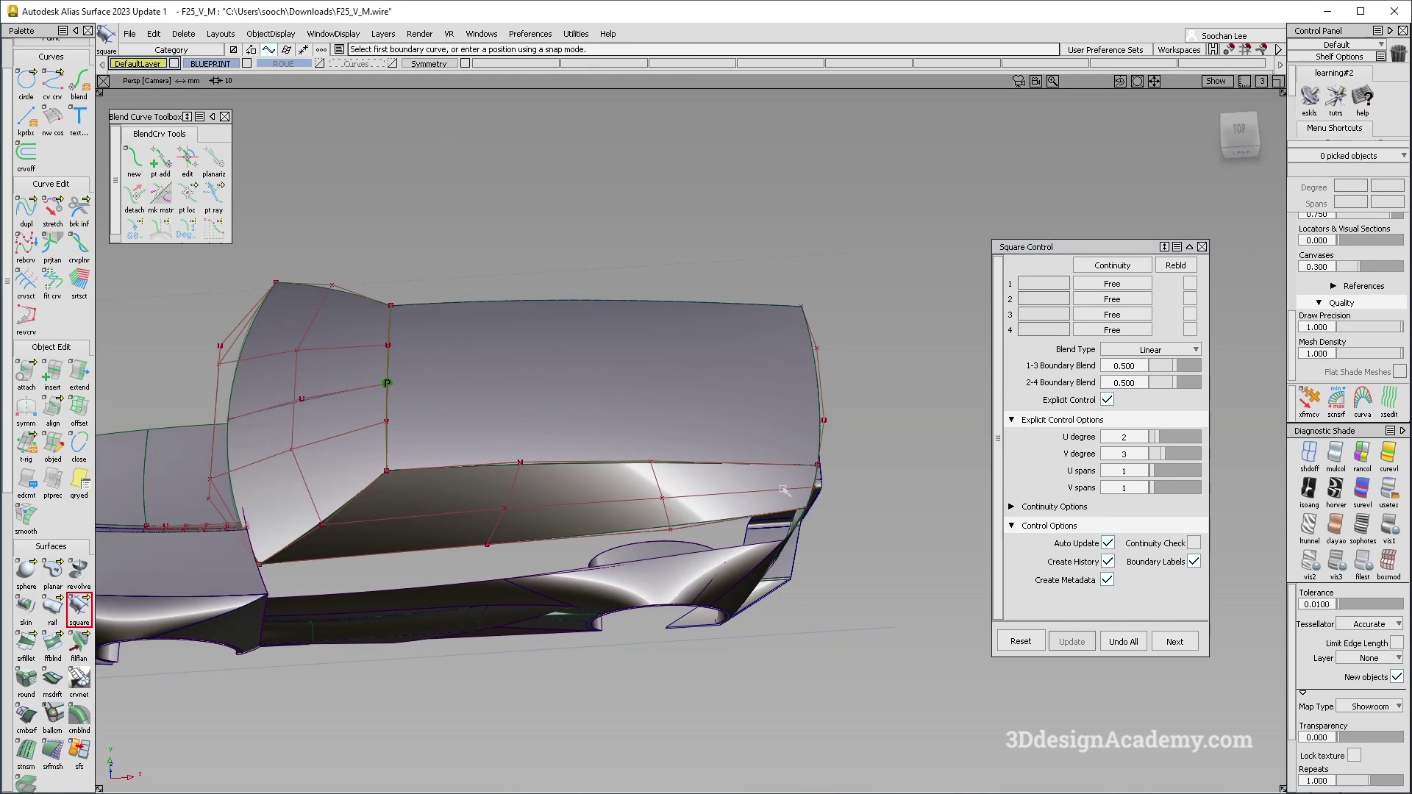
pyautogui.press('Escape')
# Start a Surface Fillet between the roof and the new near side window surface
pyautogui.keyDown('ctrl'); pyautogui.keyDown('shift'); pyautogui.moveTo(419, 507); pyautogui.dragTo(321, 197); pyautogui.keyUp('shift'); pyautogui.keyUp('ctrl')
pyautogui.click(26, 641)
pyautogui.keyDown('alt'); pyautogui.keyDown('shift'); pyautogui.moveTo(571, 488); pyautogui.dragTo(862, 443); pyautogui.keyUp('shift'); pyautogui.keyUp('alt')
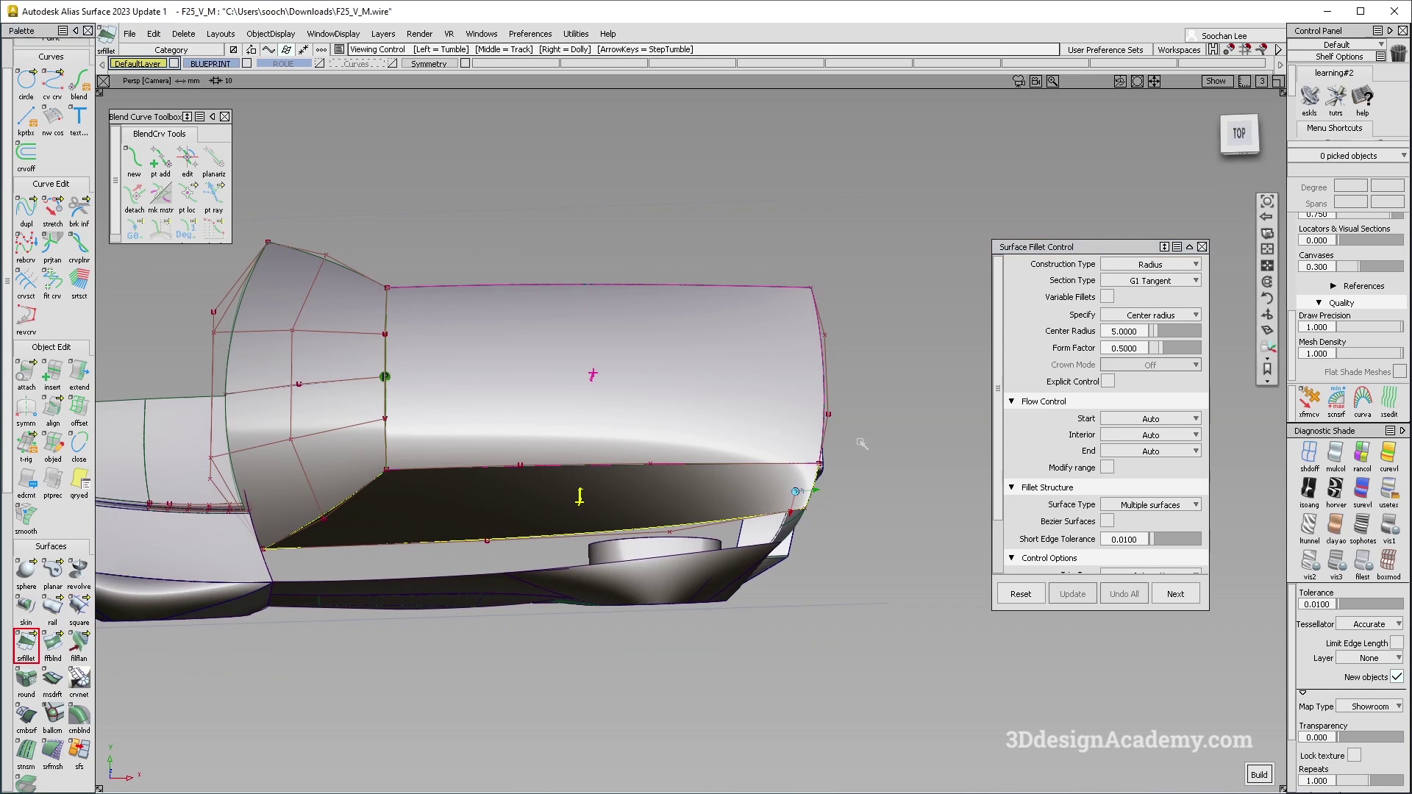
# Set the roof-to-side-window fillet to the Existing Theoretical construction type with a G2 Curvature section
pyautogui.click(1164, 296)
pyautogui.click(1151, 280)
pyautogui.click(1159, 348)
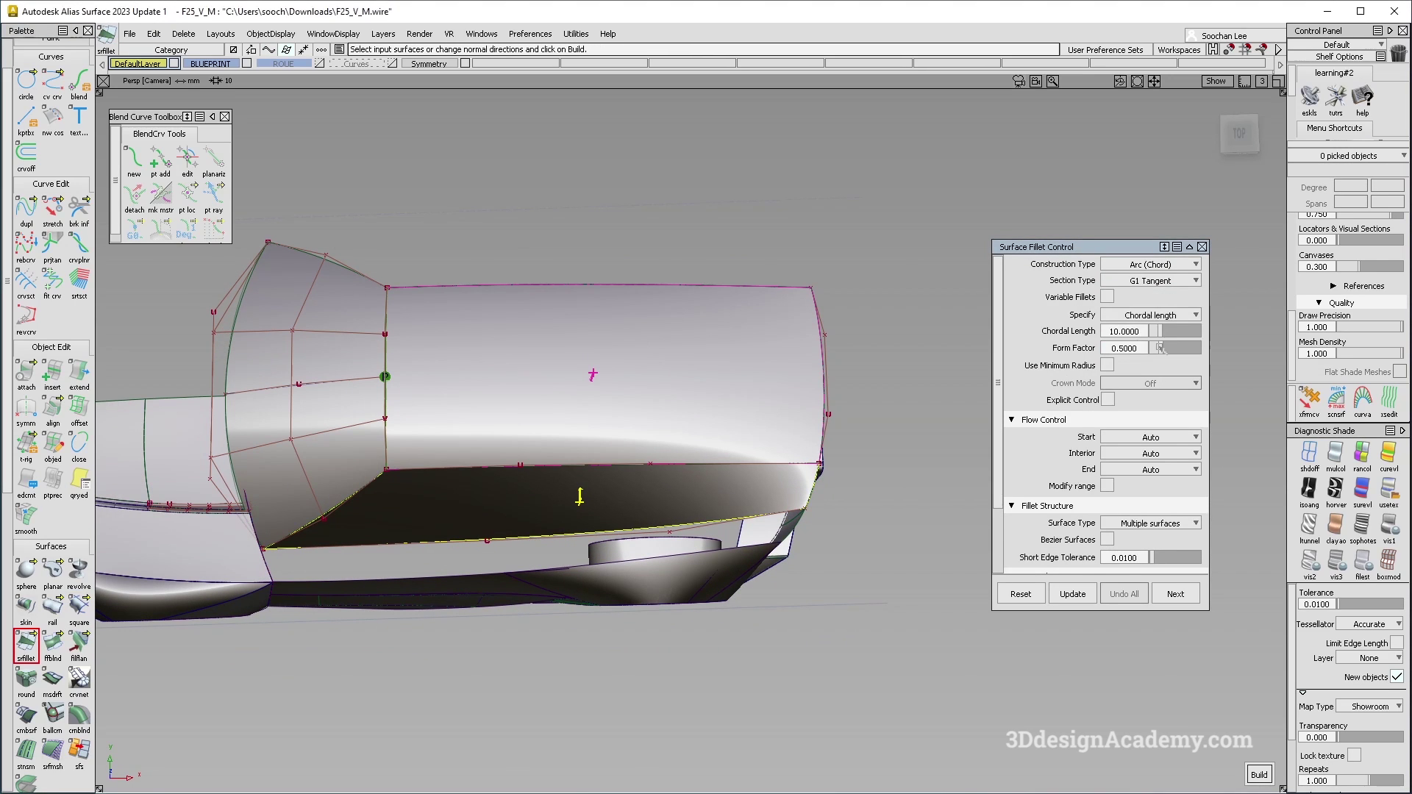
pyautogui.click(1172, 281)
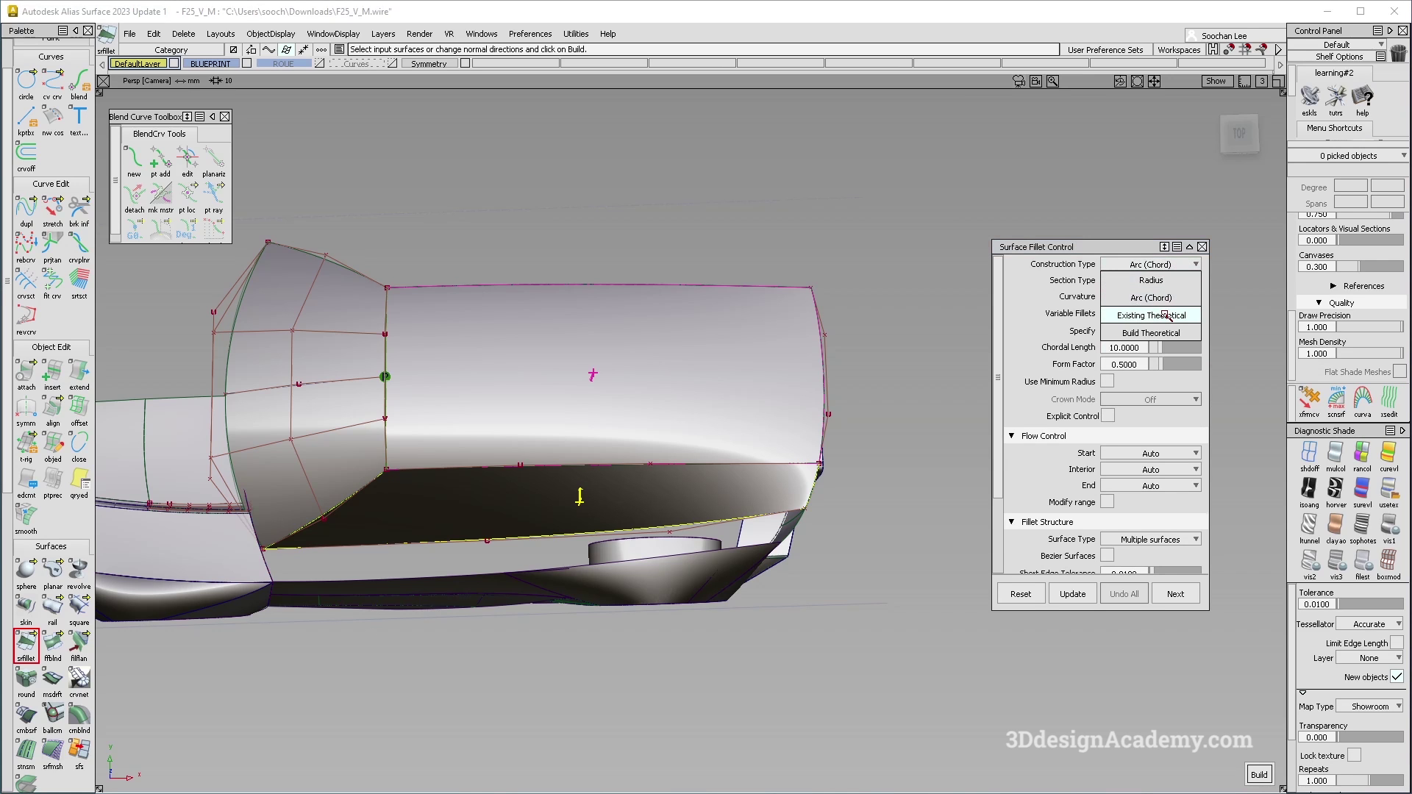
pyautogui.click(1166, 317)
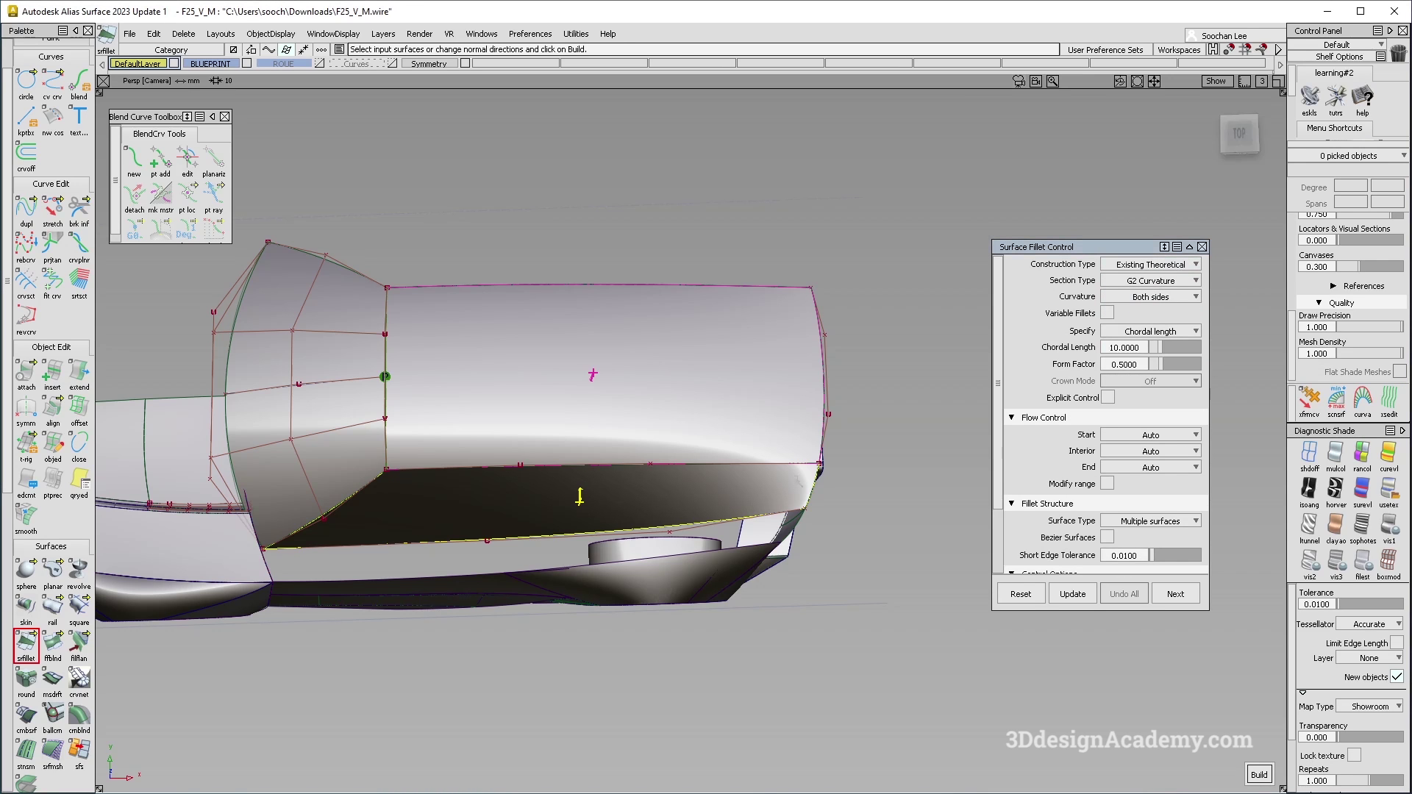
# Set the fillet's chordal length to 200 and its form factor to 1
pyautogui.moveTo(820, 454)
pyautogui.keyDown('alt'); pyautogui.keyDown('shift'); pyautogui.mouseDown()
pyautogui.moveTo(797, 474)
pyautogui.moveTo(808, 468)
pyautogui.mouseUp(); pyautogui.keyUp('shift'); pyautogui.keyUp('alt')
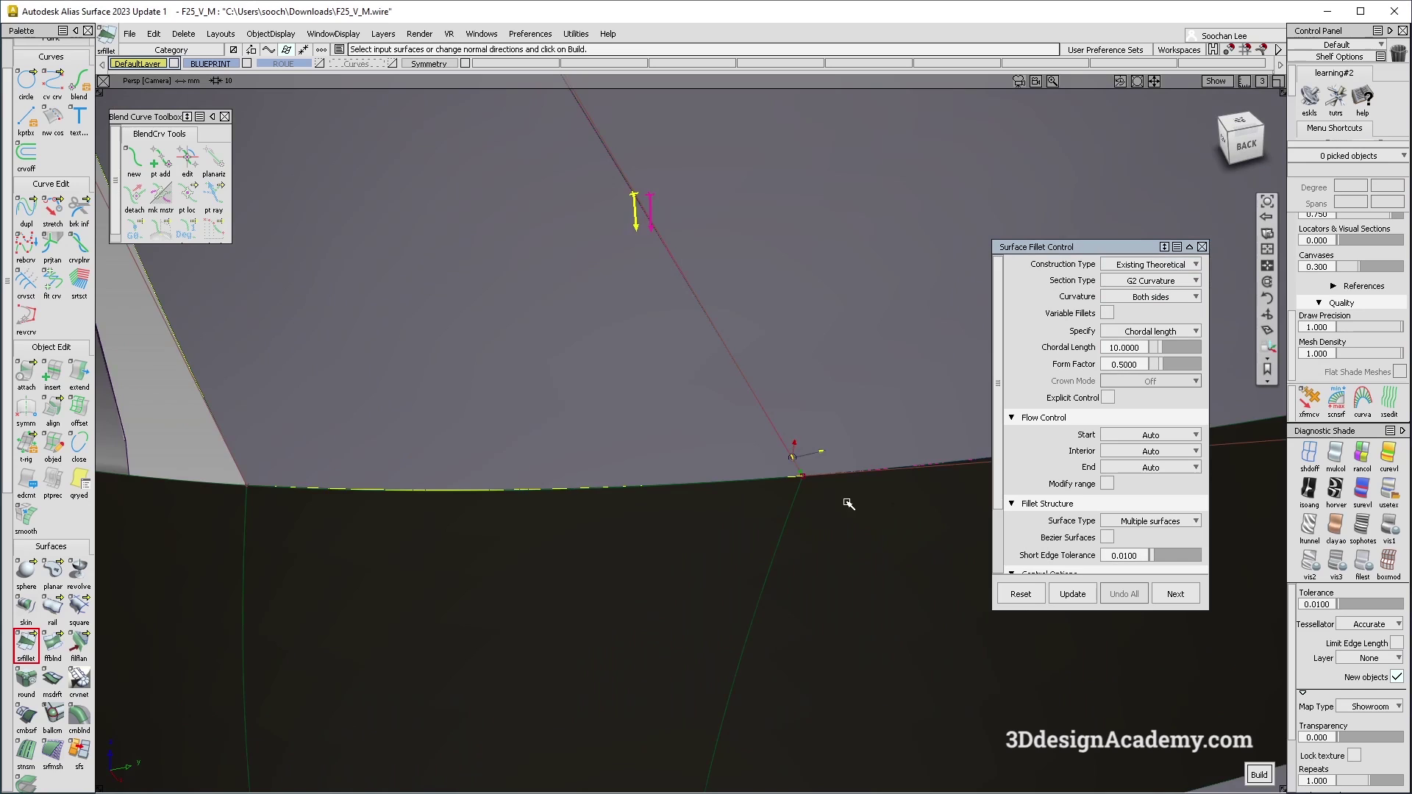
pyautogui.keyDown('alt'); pyautogui.keyDown('shift'); pyautogui.moveTo(704, 459); pyautogui.dragTo(816, 471, button='right'); pyautogui.keyUp('shift'); pyautogui.keyUp('alt')
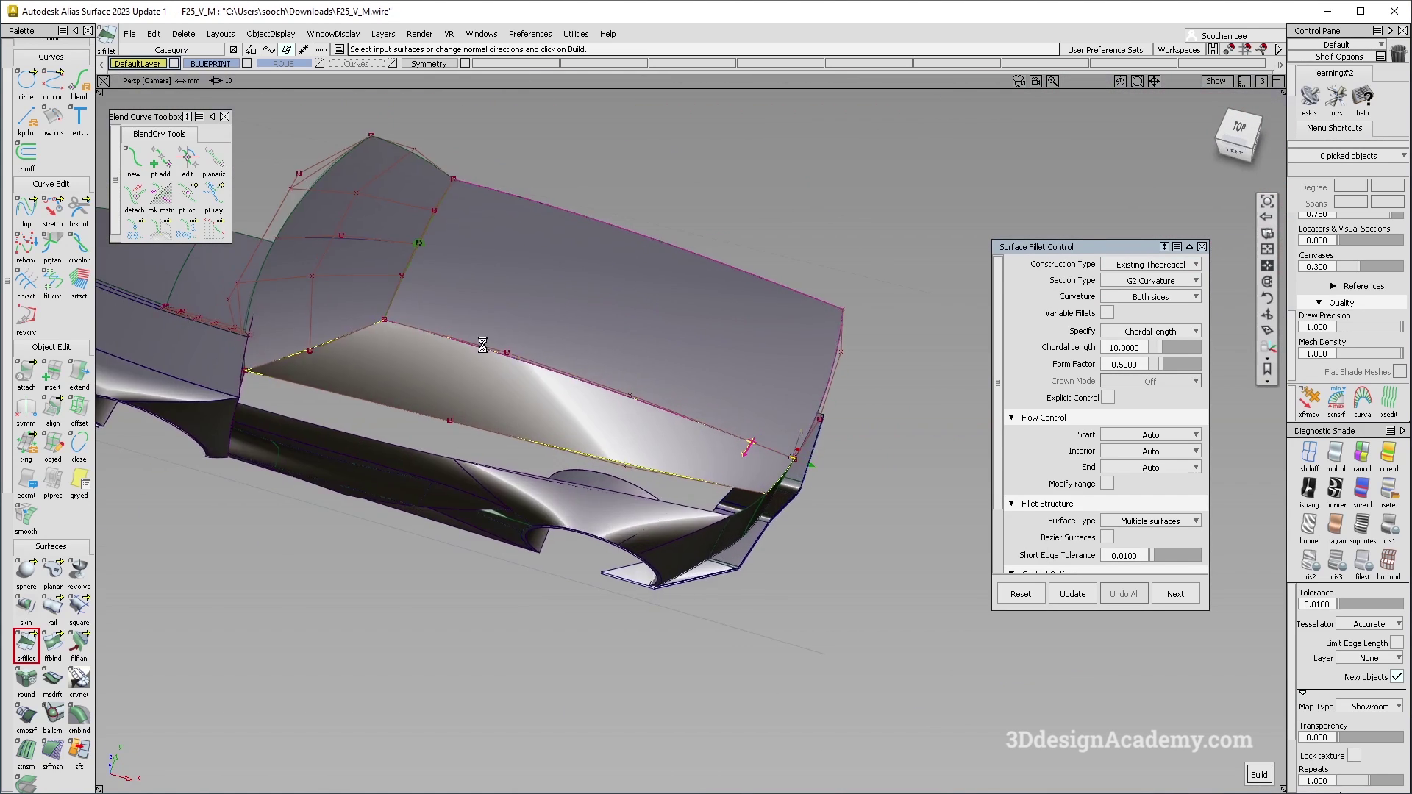
pyautogui.keyDown('alt'); pyautogui.keyDown('shift'); pyautogui.moveTo(817, 471); pyautogui.dragTo(1077, 292); pyautogui.keyUp('shift'); pyautogui.keyUp('alt')
pyautogui.keyDown('alt'); pyautogui.keyDown('shift'); pyautogui.moveTo(603, 432); pyautogui.dragTo(779, 419, button='middle'); pyautogui.keyUp('shift'); pyautogui.keyUp('alt')
pyautogui.doubleClick(1139, 347)
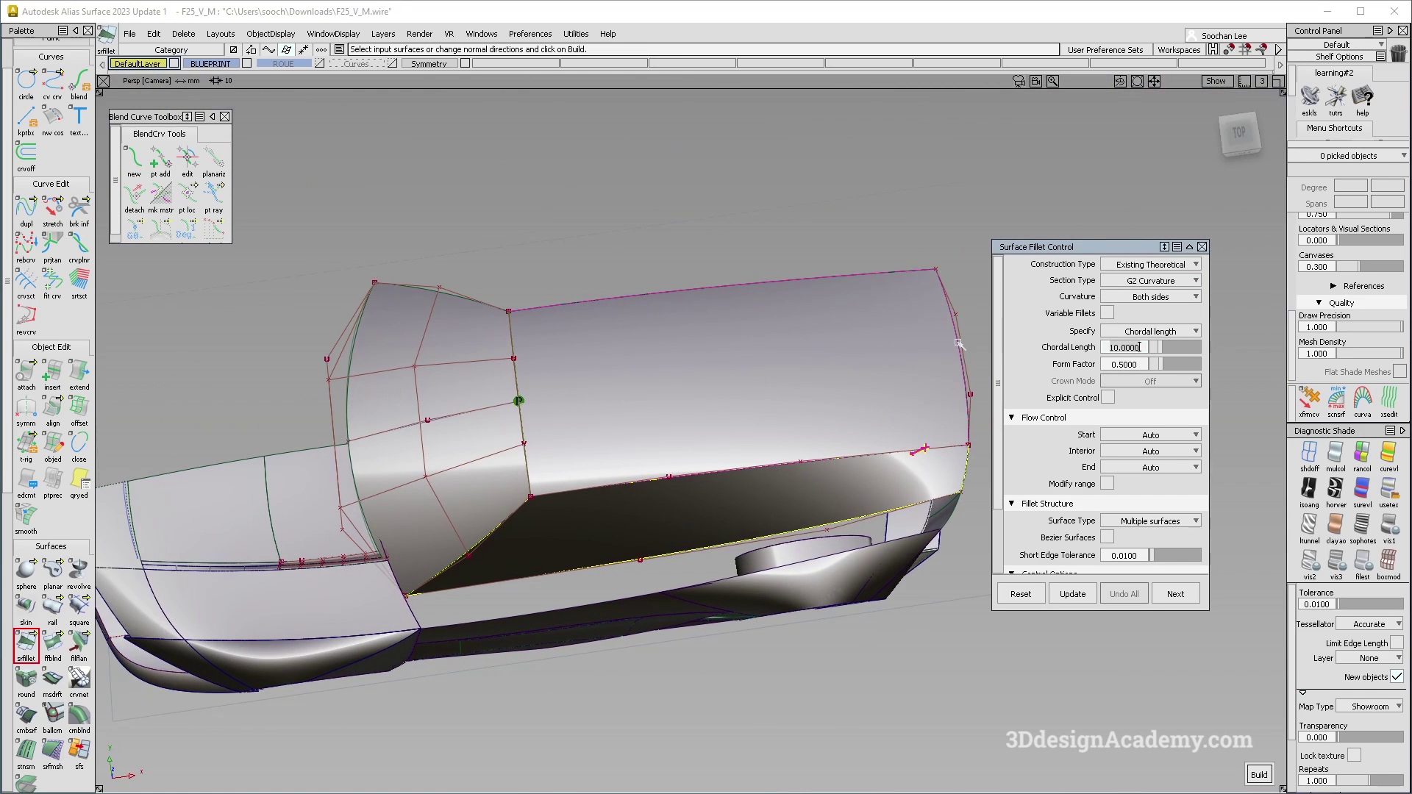
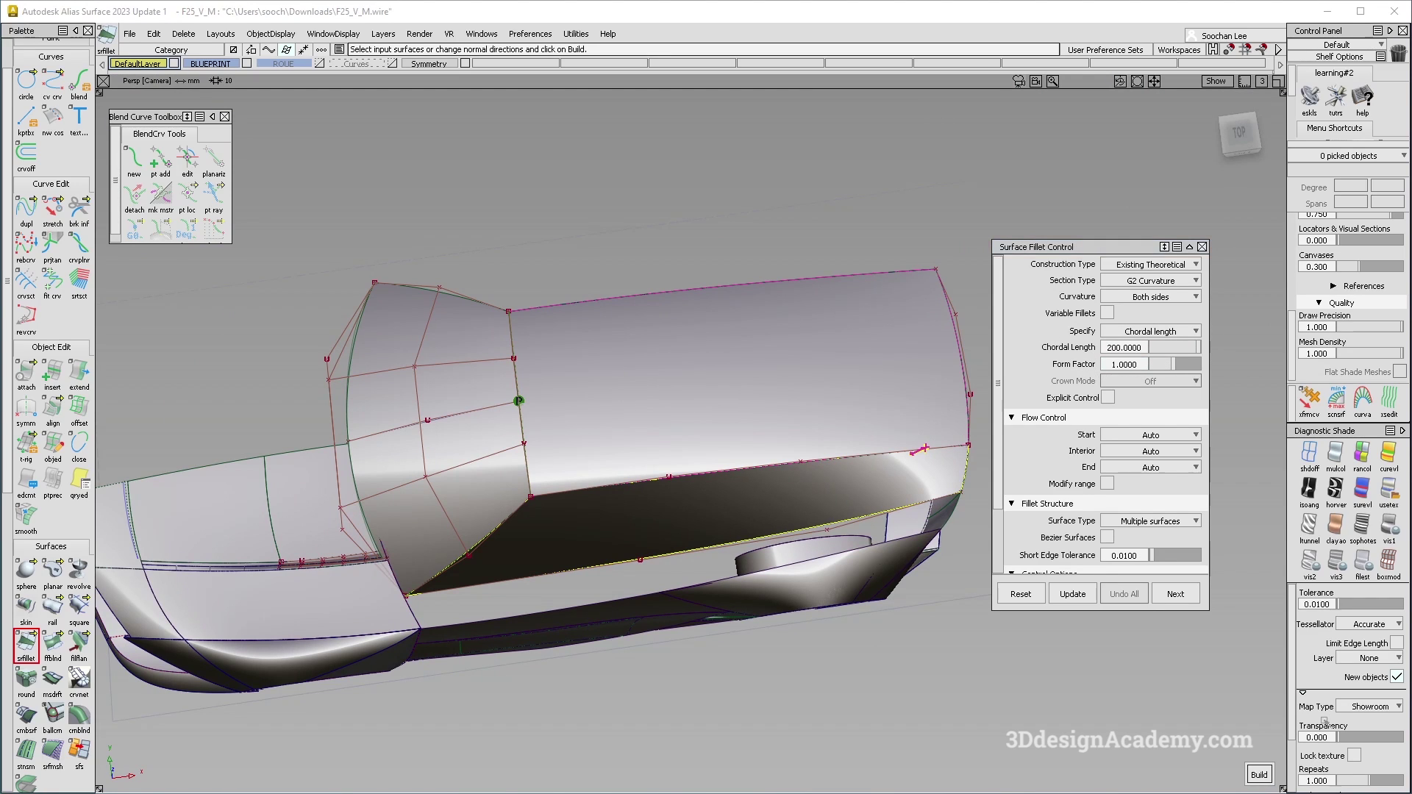
# Try the Arc (Chord) construction type for the fillet and return to Existing Theoretical
pyautogui.keyDown('alt'); pyautogui.keyDown('shift'); pyautogui.moveTo(625, 470); pyautogui.dragTo(978, 317); pyautogui.keyUp('shift'); pyautogui.keyUp('alt')
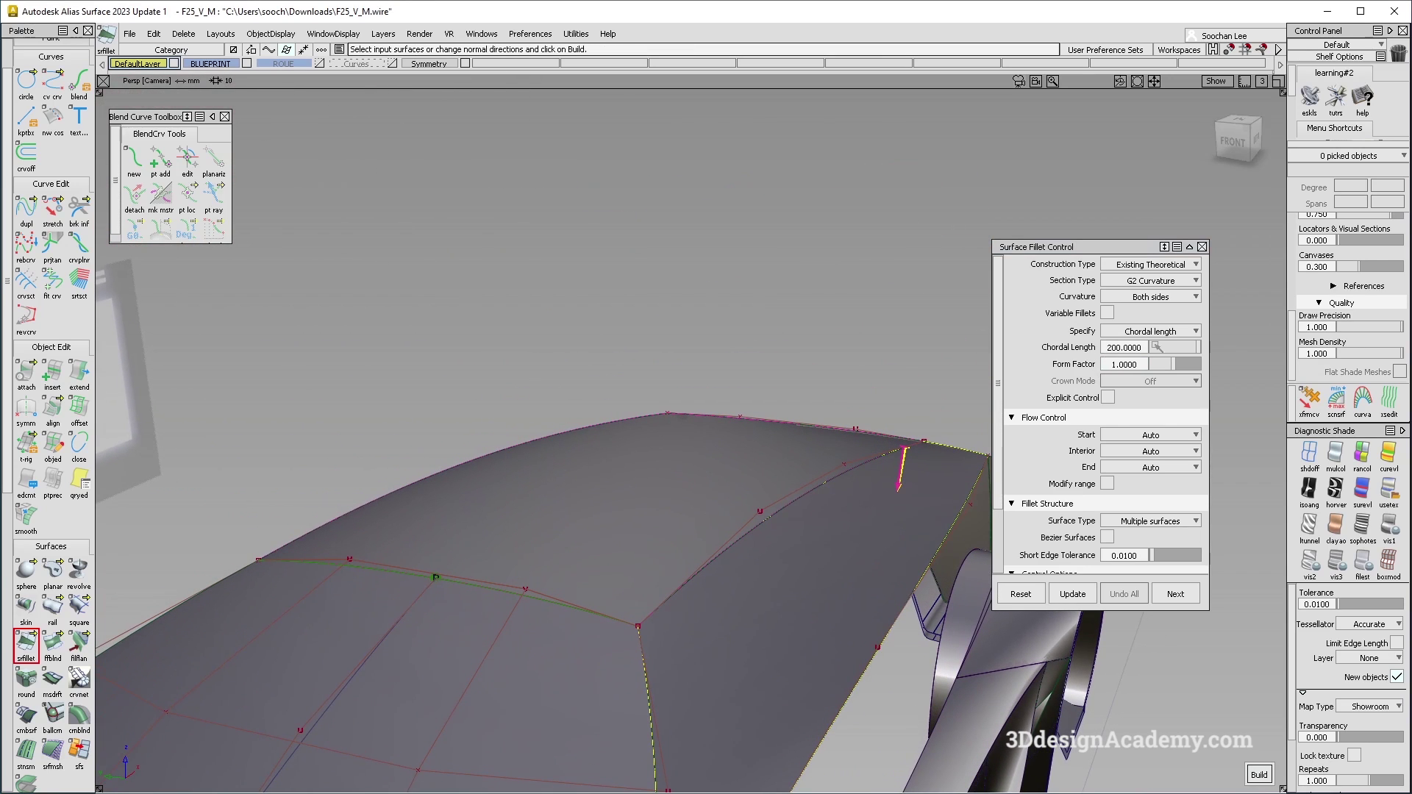
pyautogui.click(1161, 265)
pyautogui.click(1163, 281)
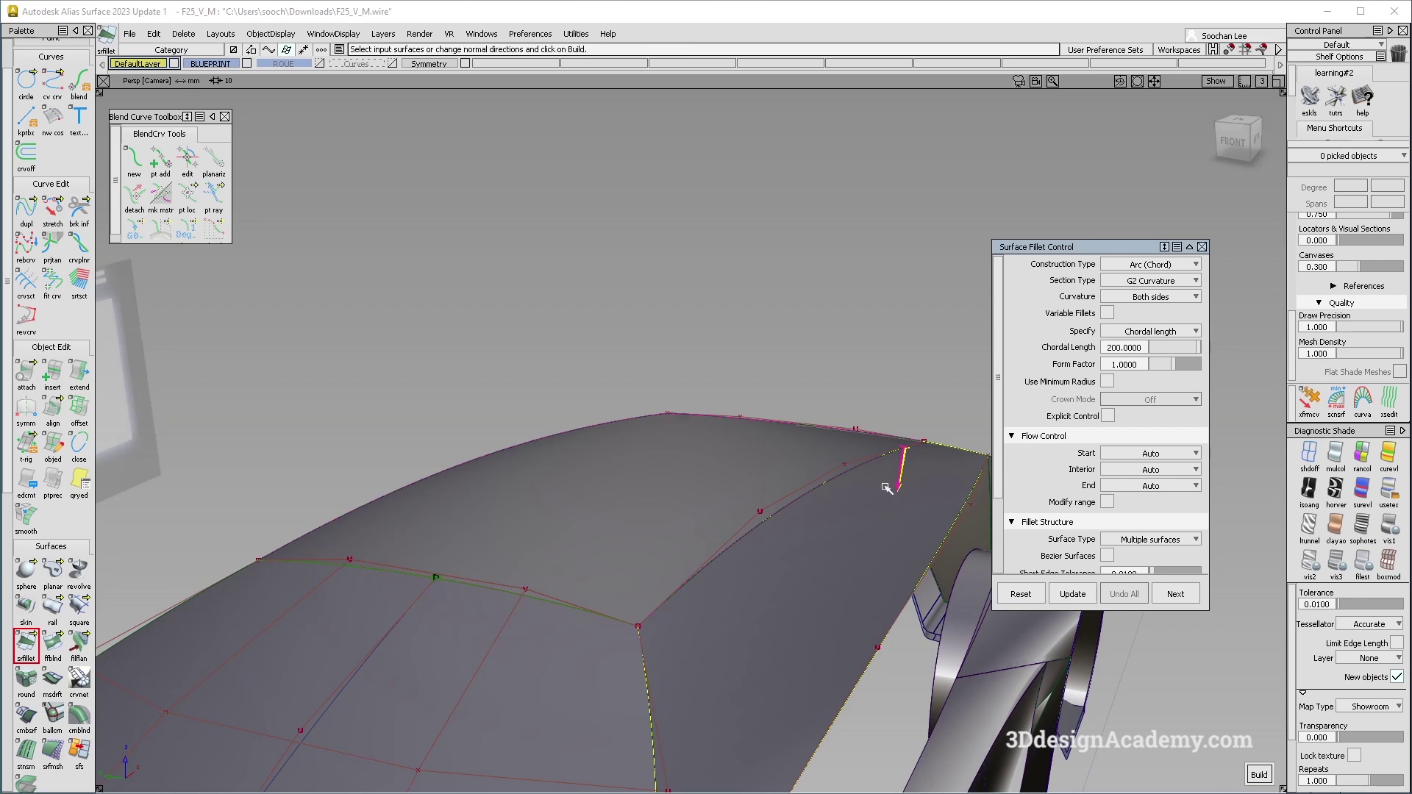
pyautogui.keyDown('alt'); pyautogui.keyDown('shift'); pyautogui.moveTo(928, 443); pyautogui.dragTo(908, 409); pyautogui.keyUp('shift'); pyautogui.keyUp('alt')
pyautogui.click(1163, 264)
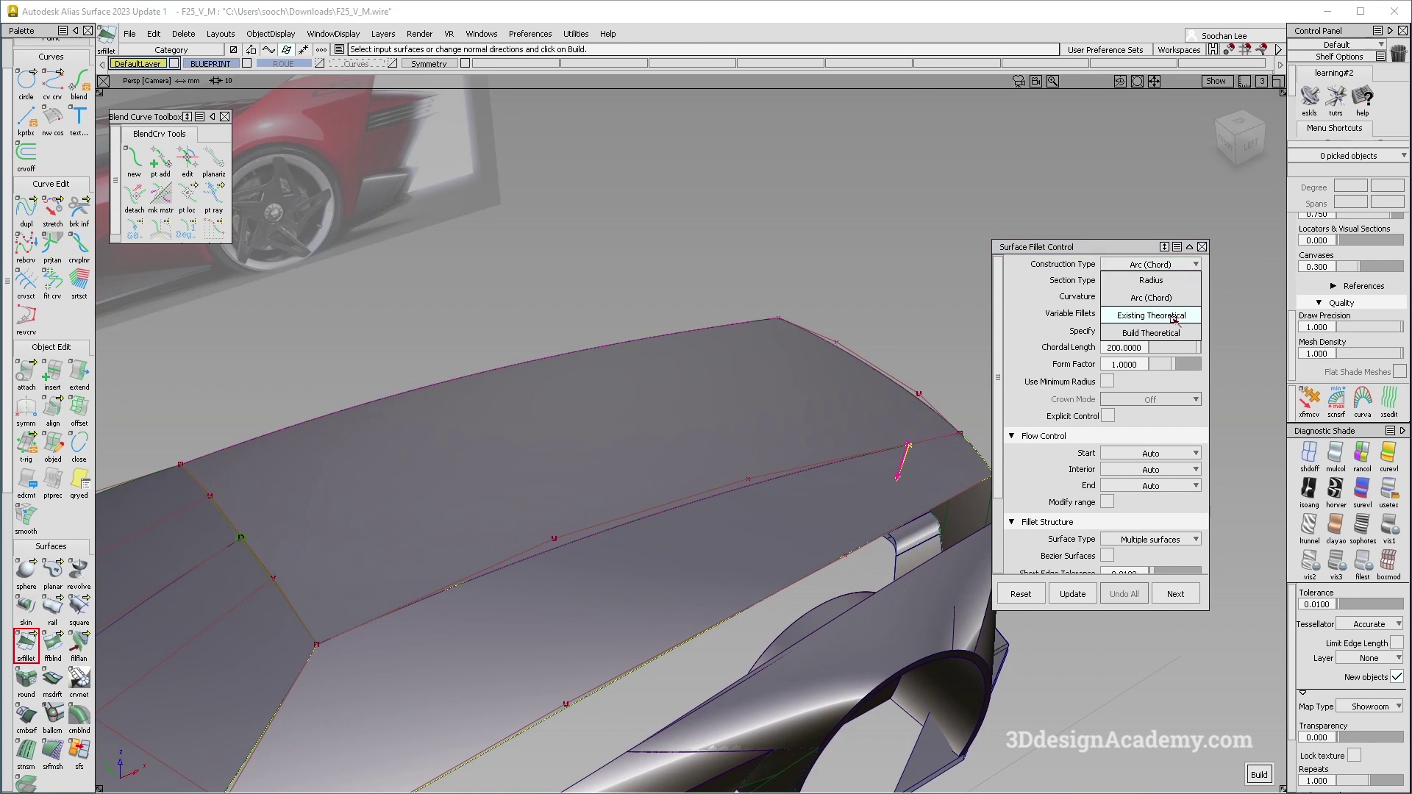
pyautogui.click(1174, 319)
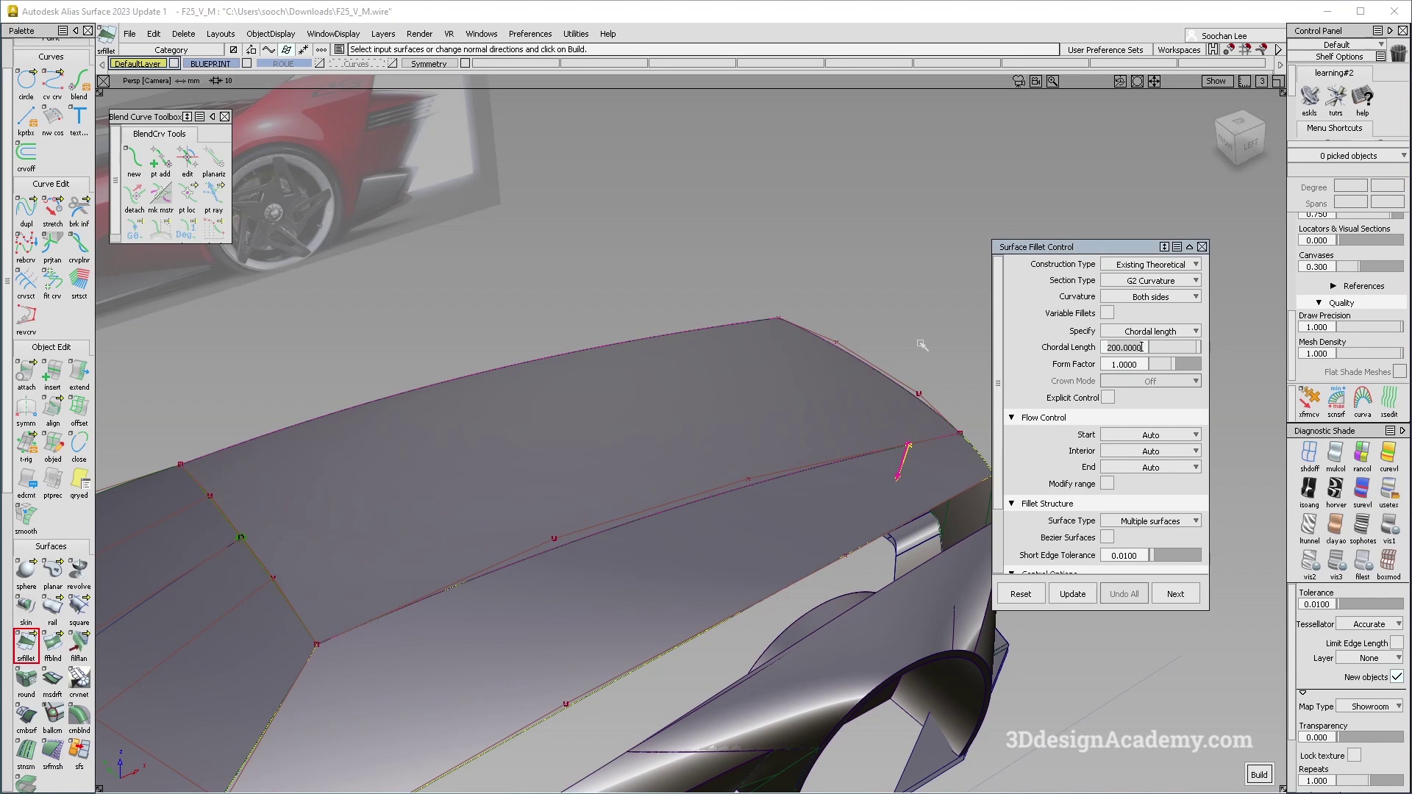
# Build the fillet between roof and side window with a chordal length of 10 and check its surface
pyautogui.press('space')
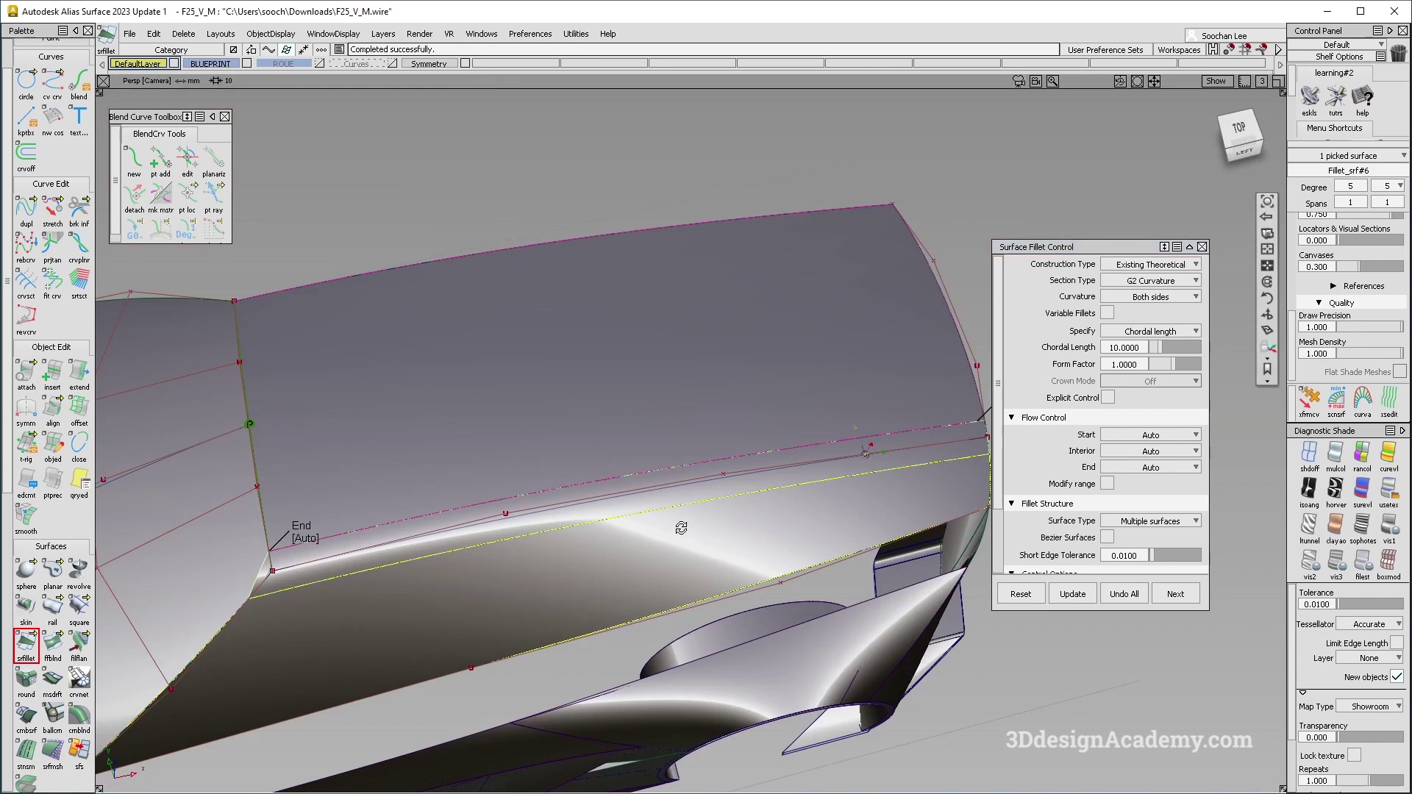
pyautogui.keyDown('alt'); pyautogui.keyDown('shift'); pyautogui.moveTo(827, 417); pyautogui.dragTo(617, 511); pyautogui.keyUp('shift'); pyautogui.keyUp('alt')
pyautogui.keyDown('alt'); pyautogui.keyDown('shift'); pyautogui.moveTo(615, 561); pyautogui.dragTo(532, 607, button='right'); pyautogui.keyUp('shift'); pyautogui.keyUp('alt')
pyautogui.keyDown('alt'); pyautogui.keyDown('shift'); pyautogui.moveTo(531, 607); pyautogui.dragTo(581, 558); pyautogui.keyUp('shift'); pyautogui.keyUp('alt')
pyautogui.keyDown('alt'); pyautogui.keyDown('shift'); pyautogui.moveTo(530, 614); pyautogui.dragTo(677, 449, button='middle'); pyautogui.keyUp('shift'); pyautogui.keyUp('alt')
pyautogui.keyDown('alt'); pyautogui.keyDown('shift'); pyautogui.moveTo(678, 449); pyautogui.dragTo(680, 519); pyautogui.keyUp('shift'); pyautogui.keyUp('alt')
pyautogui.keyDown('alt'); pyautogui.keyDown('shift'); pyautogui.moveTo(676, 508); pyautogui.dragTo(718, 435); pyautogui.keyUp('shift'); pyautogui.keyUp('alt')
pyautogui.keyDown('alt'); pyautogui.keyDown('shift'); pyautogui.moveTo(717, 435); pyautogui.dragTo(824, 391, button='right'); pyautogui.keyUp('shift'); pyautogui.keyUp('alt')
pyautogui.keyDown('alt'); pyautogui.keyDown('shift'); pyautogui.moveTo(785, 302); pyautogui.dragTo(684, 384, button='right'); pyautogui.keyUp('shift'); pyautogui.keyUp('alt')
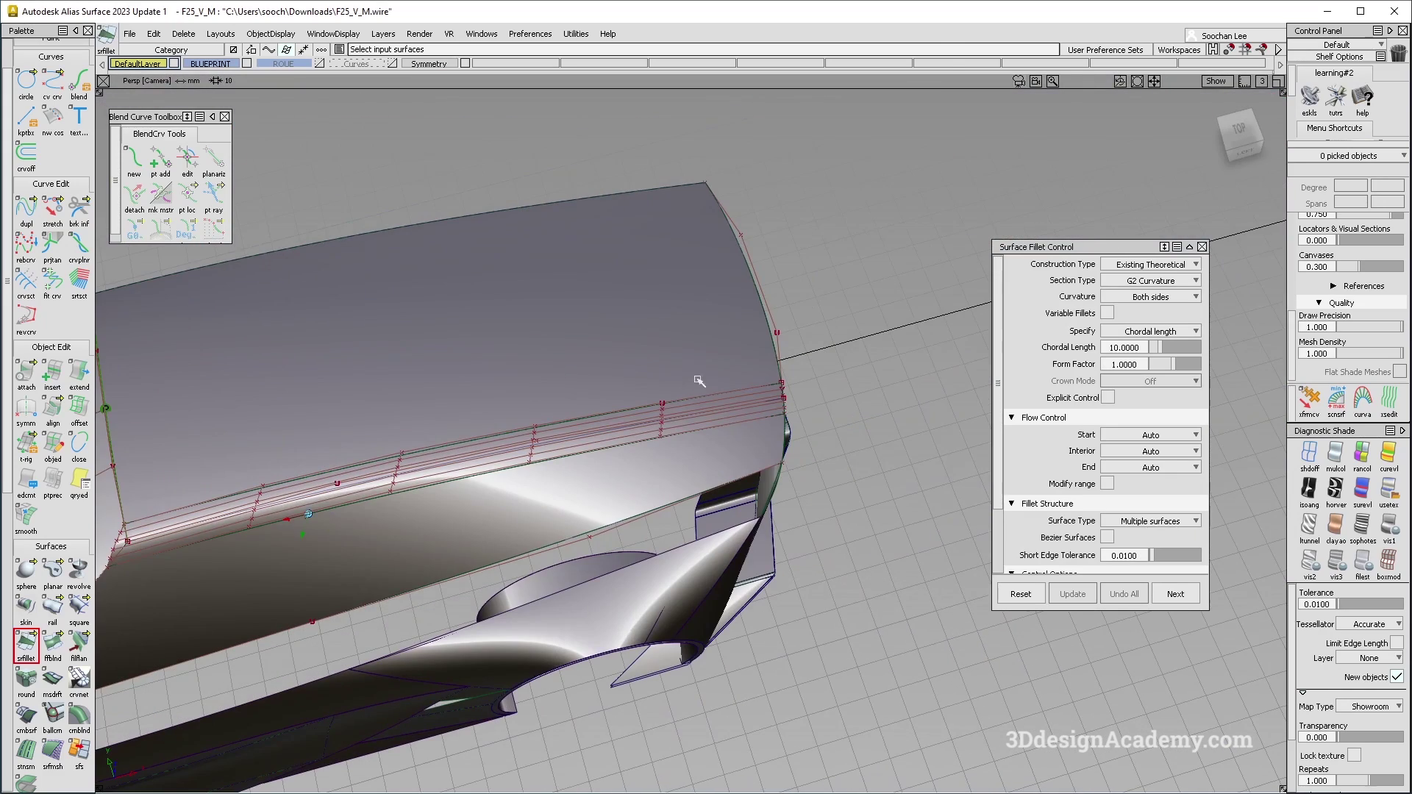
# Reopen the fillet and set its flow at the windshield end to Edge align, updating the surface
pyautogui.click(724, 401)
pyautogui.keyDown('alt'); pyautogui.keyDown('shift'); pyautogui.moveTo(521, 504); pyautogui.dragTo(831, 422, button='middle'); pyautogui.keyUp('shift'); pyautogui.keyUp('alt')
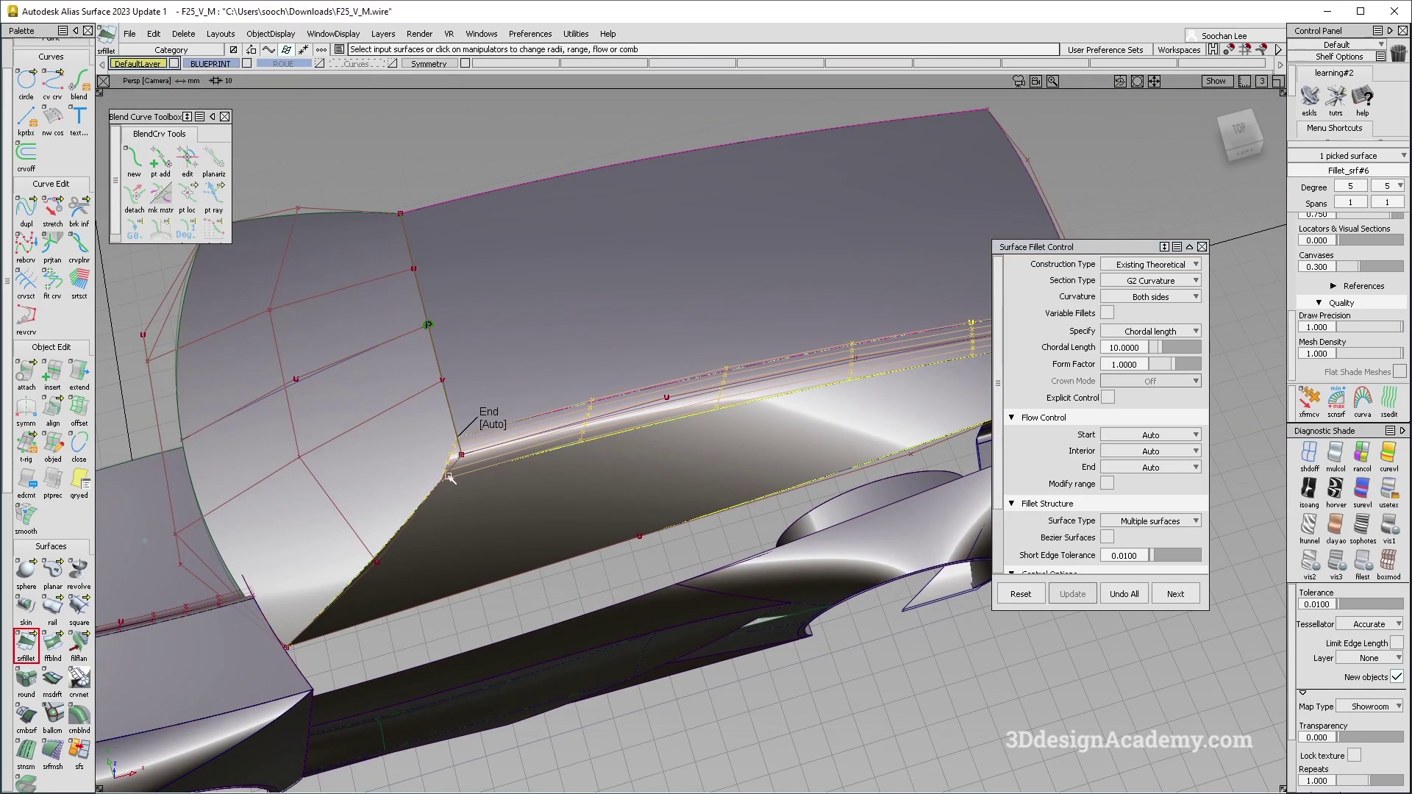
pyautogui.click(494, 425)
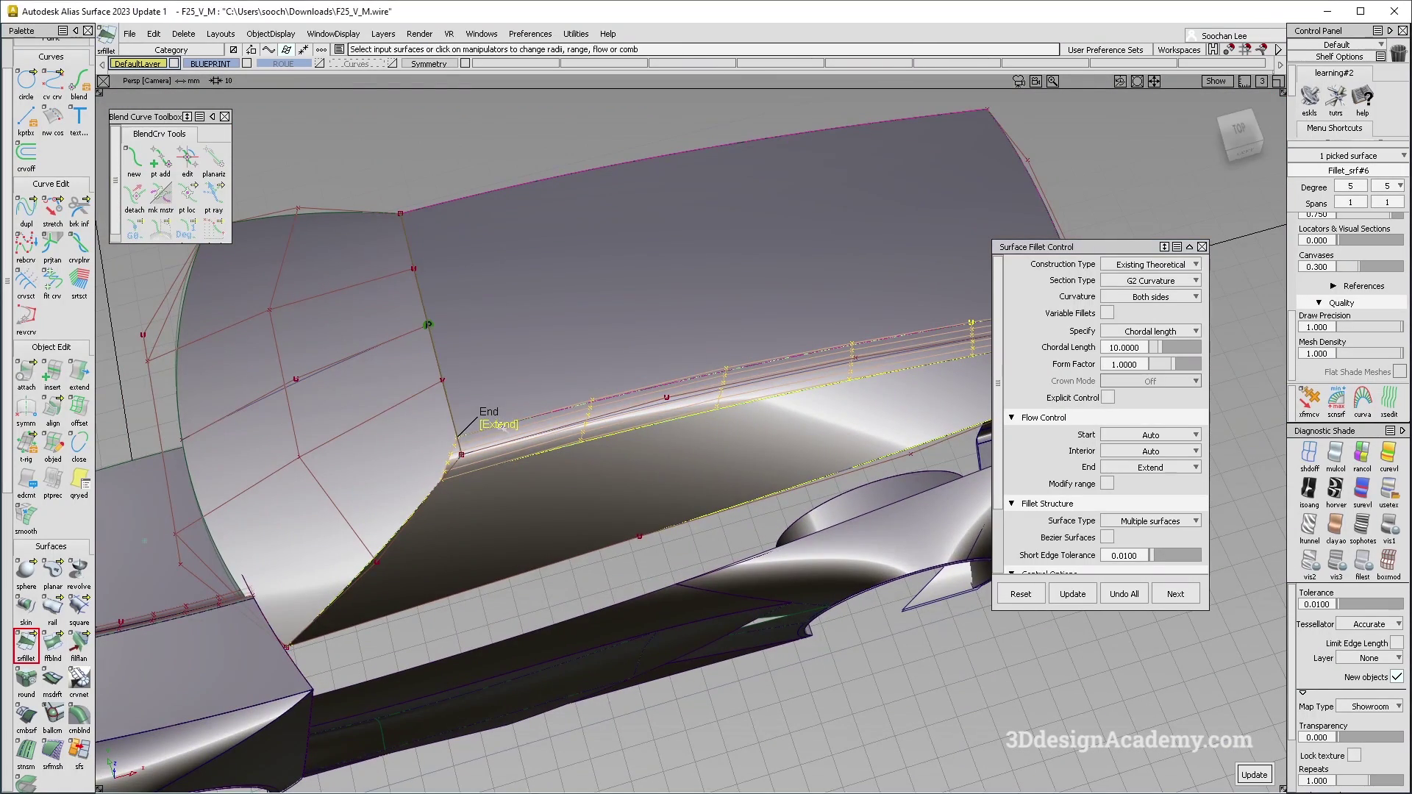
pyautogui.click(1073, 594)
# Set the fillet's flow at the rear start to Edge align and check how both ends meet the neighbouring surfaces
pyautogui.keyDown('alt'); pyautogui.keyDown('shift'); pyautogui.moveTo(948, 485); pyautogui.dragTo(518, 587, button='middle'); pyautogui.keyUp('shift'); pyautogui.keyUp('alt')
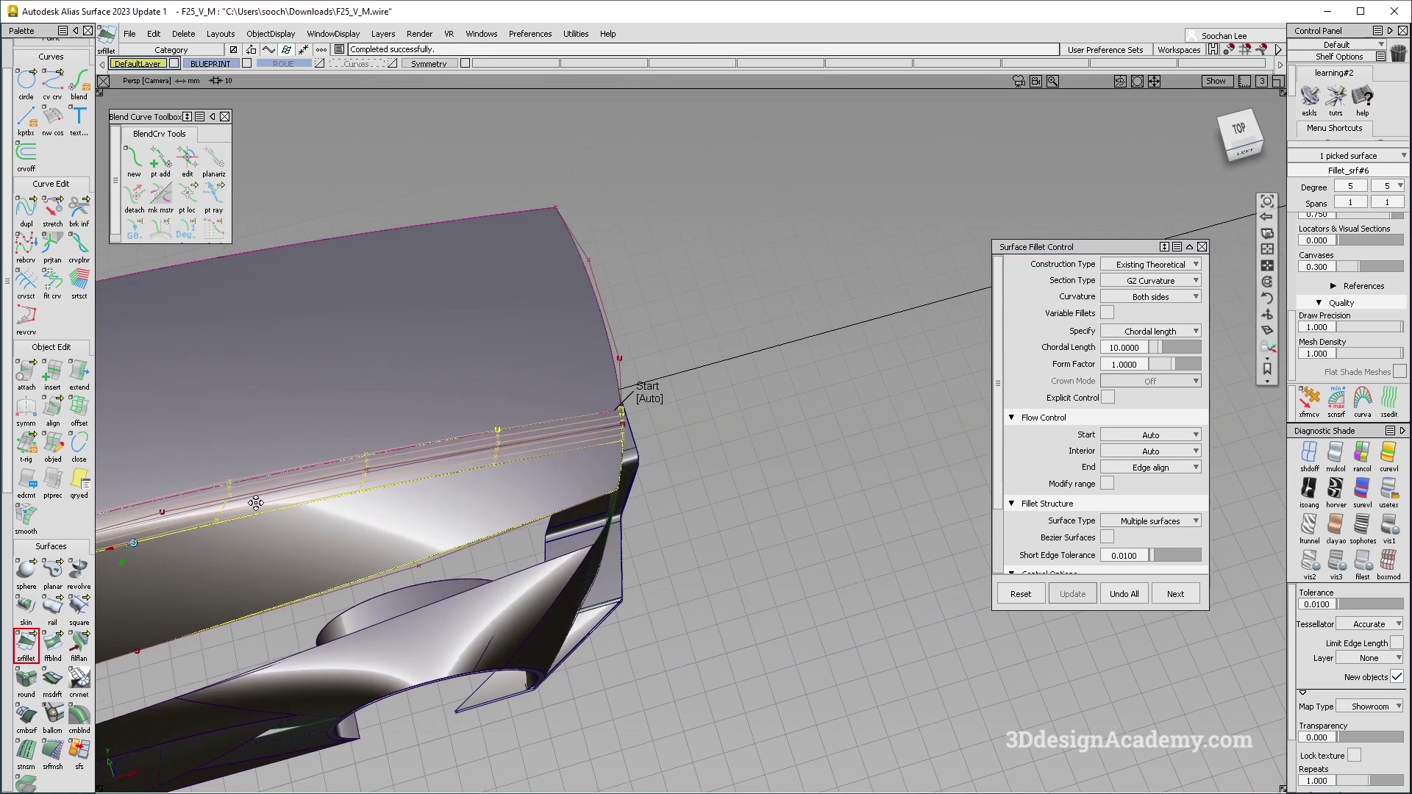
pyautogui.keyDown('alt'); pyautogui.keyDown('shift'); pyautogui.moveTo(559, 515); pyautogui.dragTo(703, 400, button='right'); pyautogui.keyUp('shift'); pyautogui.keyUp('alt')
pyautogui.click(664, 368)
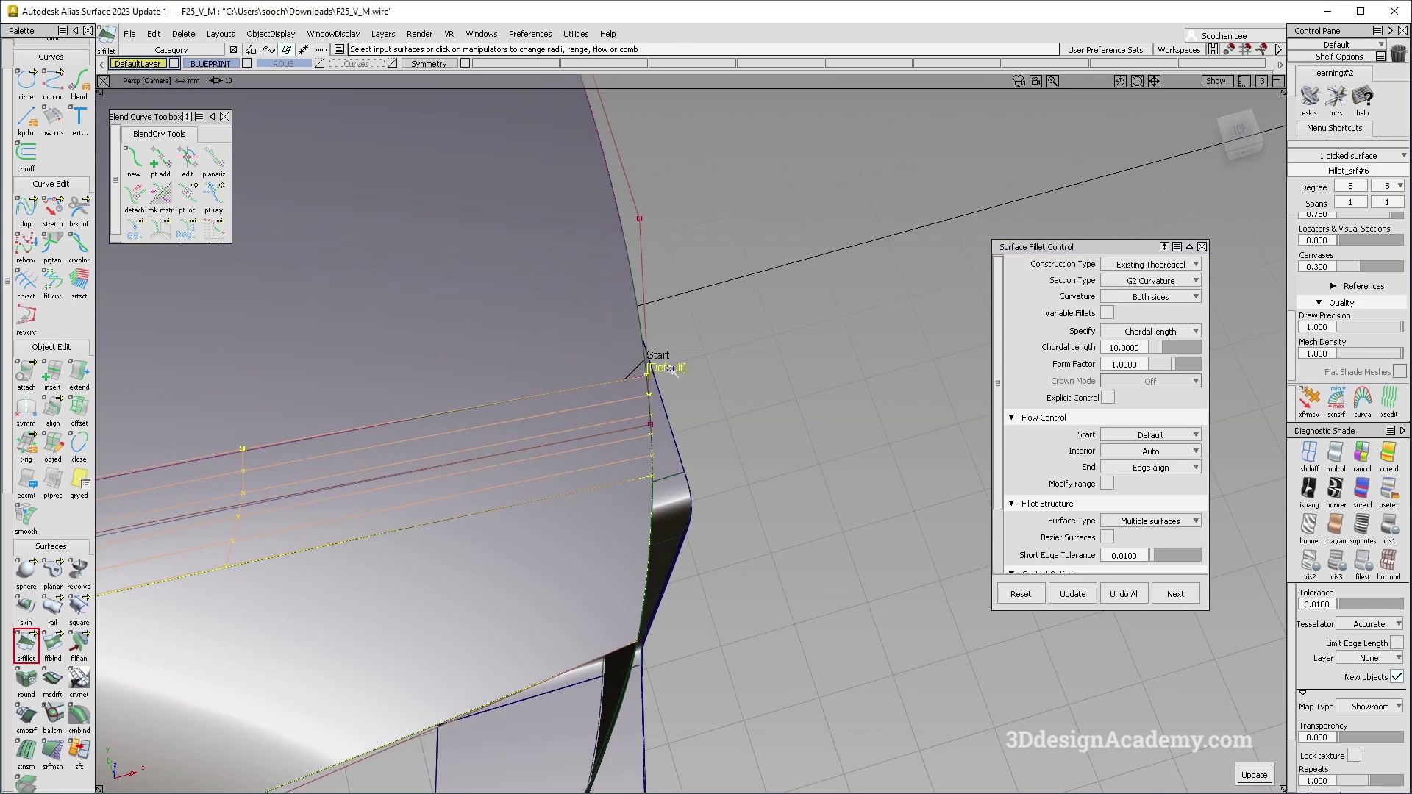
pyautogui.keyDown('alt'); pyautogui.keyDown('shift'); pyautogui.moveTo(425, 448); pyautogui.dragTo(630, 534); pyautogui.keyUp('shift'); pyautogui.keyUp('alt')
pyautogui.keyDown('alt'); pyautogui.keyDown('shift'); pyautogui.click(476, 385); pyautogui.keyUp('shift'); pyautogui.keyUp('alt')
pyautogui.keyDown('alt'); pyautogui.keyDown('shift'); pyautogui.moveTo(508, 393); pyautogui.dragTo(548, 400, button='right'); pyautogui.keyUp('shift'); pyautogui.keyUp('alt')
pyautogui.keyDown('alt'); pyautogui.keyDown('shift'); pyautogui.moveTo(548, 400); pyautogui.dragTo(588, 368); pyautogui.keyUp('shift'); pyautogui.keyUp('alt')
pyautogui.keyDown('alt'); pyautogui.keyDown('shift'); pyautogui.moveTo(588, 368); pyautogui.dragTo(373, 362, button='right'); pyautogui.keyUp('shift'); pyautogui.keyUp('alt')
pyautogui.keyDown('alt'); pyautogui.keyDown('shift'); pyautogui.moveTo(374, 362); pyautogui.dragTo(589, 423); pyautogui.keyUp('shift'); pyautogui.keyUp('alt')
pyautogui.keyDown('alt'); pyautogui.keyDown('shift'); pyautogui.moveTo(589, 422); pyautogui.dragTo(817, 489, button='middle'); pyautogui.keyUp('shift'); pyautogui.keyUp('alt')
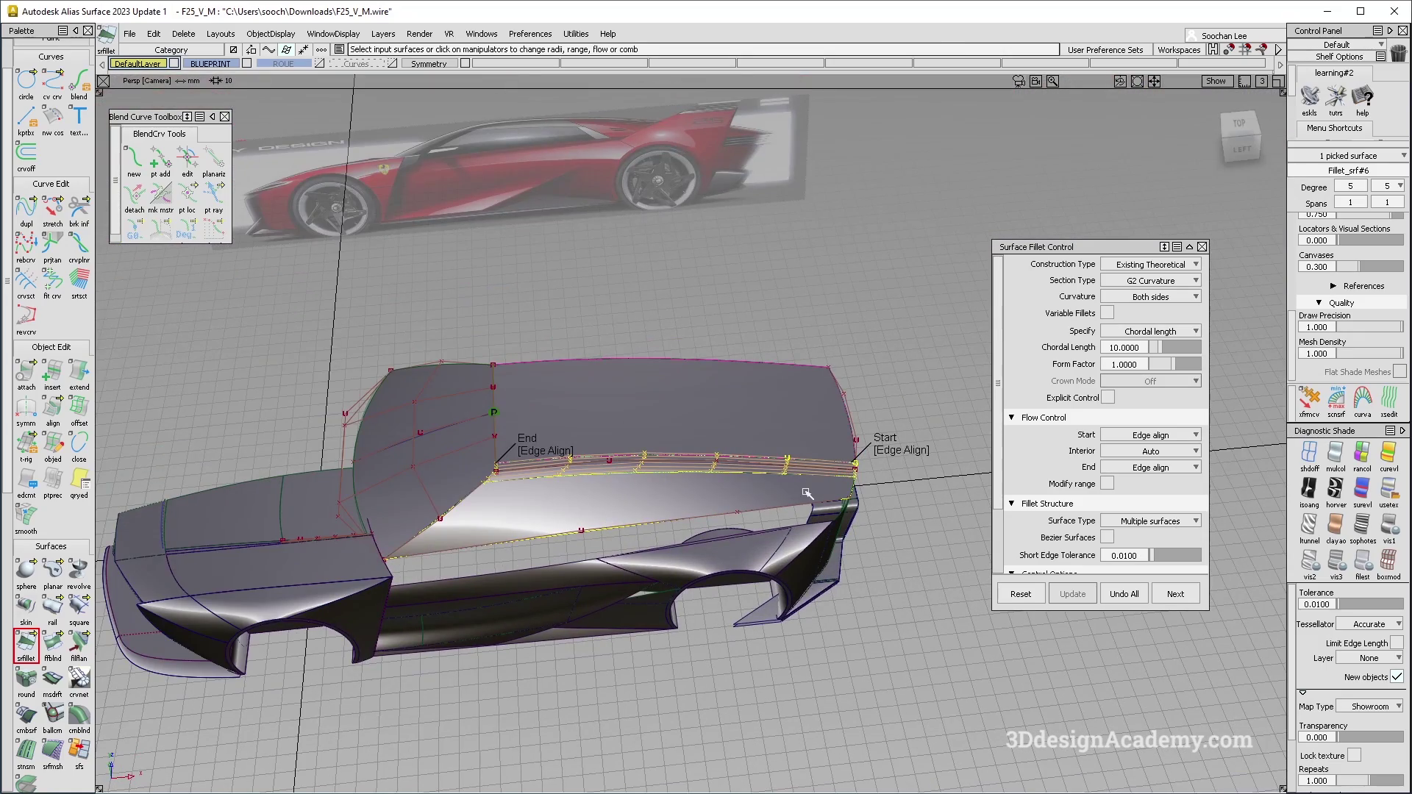
pyautogui.keyDown('alt'); pyautogui.keyDown('shift'); pyautogui.moveTo(780, 426); pyautogui.dragTo(738, 486); pyautogui.keyUp('shift'); pyautogui.keyUp('alt')
pyautogui.keyDown('ctrl'); pyautogui.keyDown('shift'); pyautogui.moveTo(738, 485); pyautogui.dragTo(787, 432); pyautogui.keyUp('shift'); pyautogui.keyUp('ctrl')
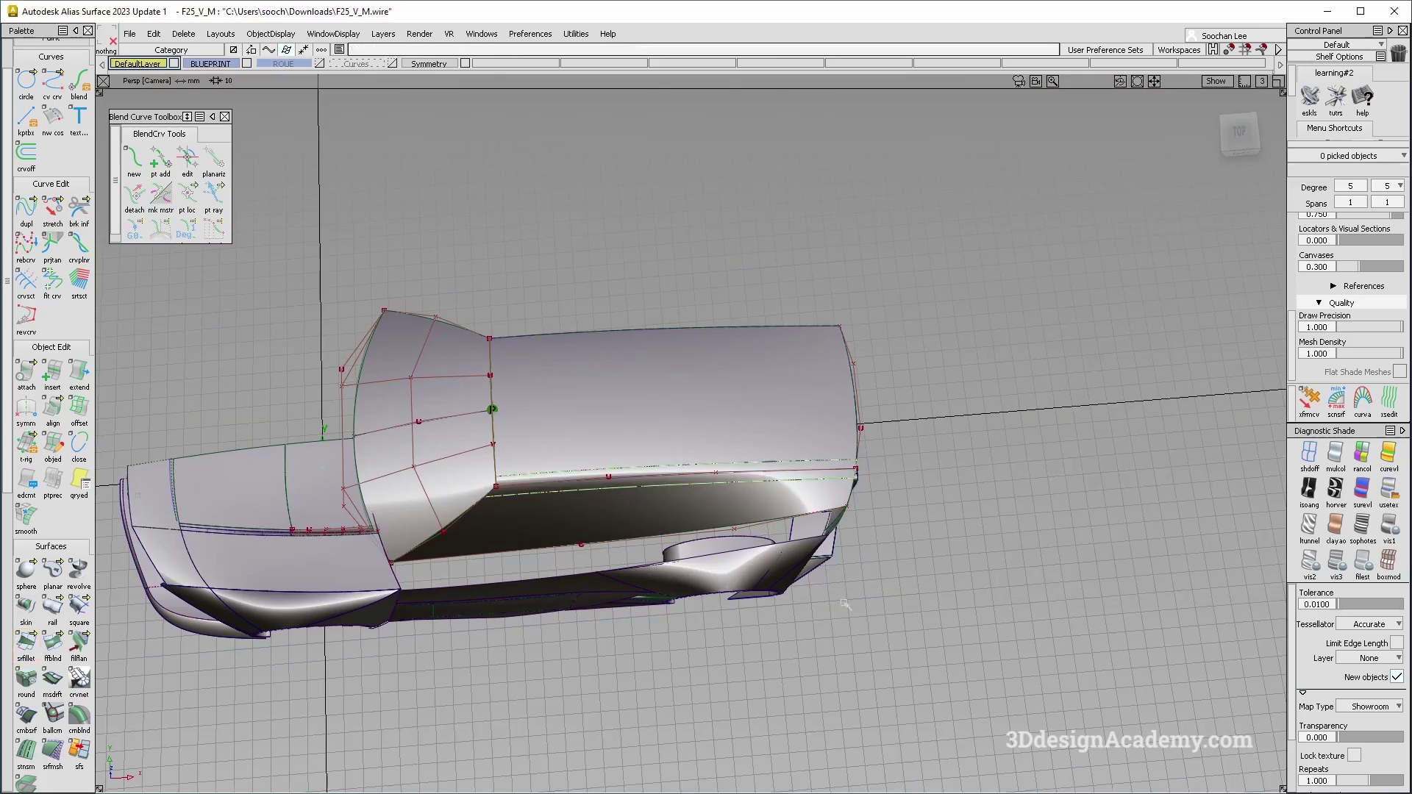
# Assign four cabin surfaces, including the roof and windshield, to a new layer and name the layer
pyautogui.keyDown('ctrl'); pyautogui.keyDown('shift'); pyautogui.moveTo(845, 603); pyautogui.dragTo(734, 490, button='right'); pyautogui.keyUp('shift'); pyautogui.keyUp('ctrl')
pyautogui.moveTo(734, 490)
pyautogui.keyDown('alt'); pyautogui.keyDown('shift'); pyautogui.mouseDown()
pyautogui.moveTo(741, 520)
pyautogui.moveTo(742, 482)
pyautogui.moveTo(735, 524)
pyautogui.moveTo(706, 466)
pyautogui.mouseUp(); pyautogui.keyUp('shift'); pyautogui.keyUp('alt')
pyautogui.keyDown('ctrl'); pyautogui.keyDown('shift'); pyautogui.moveTo(706, 465); pyautogui.dragTo(630, 505, button='right'); pyautogui.keyUp('shift'); pyautogui.keyUp('ctrl')
pyautogui.keyDown('alt'); pyautogui.keyDown('shift'); pyautogui.moveTo(631, 506); pyautogui.dragTo(706, 452); pyautogui.keyUp('shift'); pyautogui.keyUp('alt')
pyautogui.keyDown('alt'); pyautogui.keyDown('shift'); pyautogui.moveTo(706, 452); pyautogui.dragTo(776, 473, button='right'); pyautogui.keyUp('shift'); pyautogui.keyUp('alt')
pyautogui.keyDown('ctrl'); pyautogui.keyDown('shift'); pyautogui.moveTo(775, 472); pyautogui.dragTo(400, 432); pyautogui.keyUp('shift'); pyautogui.keyUp('ctrl')
pyautogui.keyDown('ctrl'); pyautogui.keyDown('shift'); pyautogui.moveTo(568, 383); pyautogui.dragTo(467, 468); pyautogui.keyUp('shift'); pyautogui.keyUp('ctrl')
pyautogui.moveTo(450, 445); pyautogui.dragTo(478, 465)
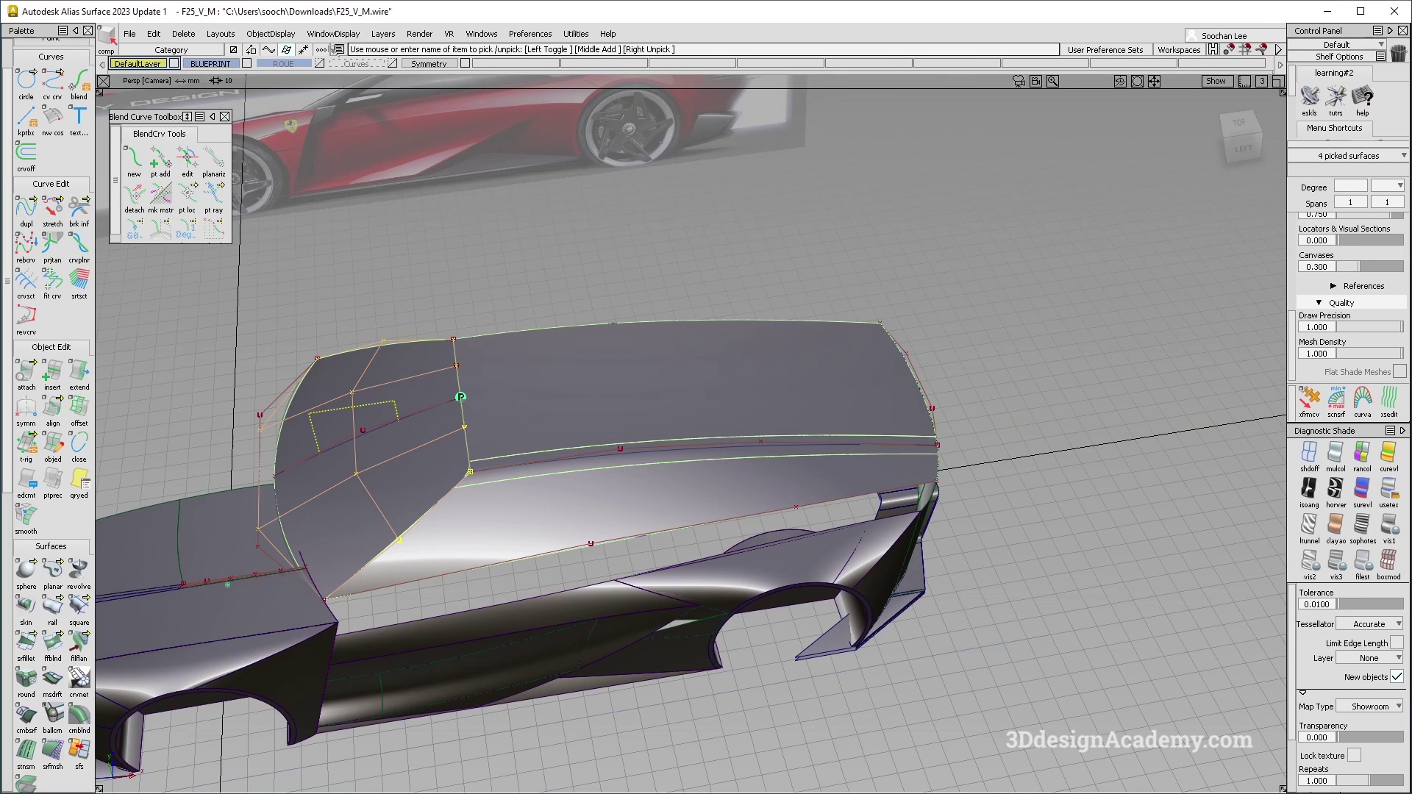
pyautogui.click(383, 34)
pyautogui.click(394, 48)
pyautogui.moveTo(502, 64); pyautogui.dragTo(517, 76)
pyautogui.click(517, 76)
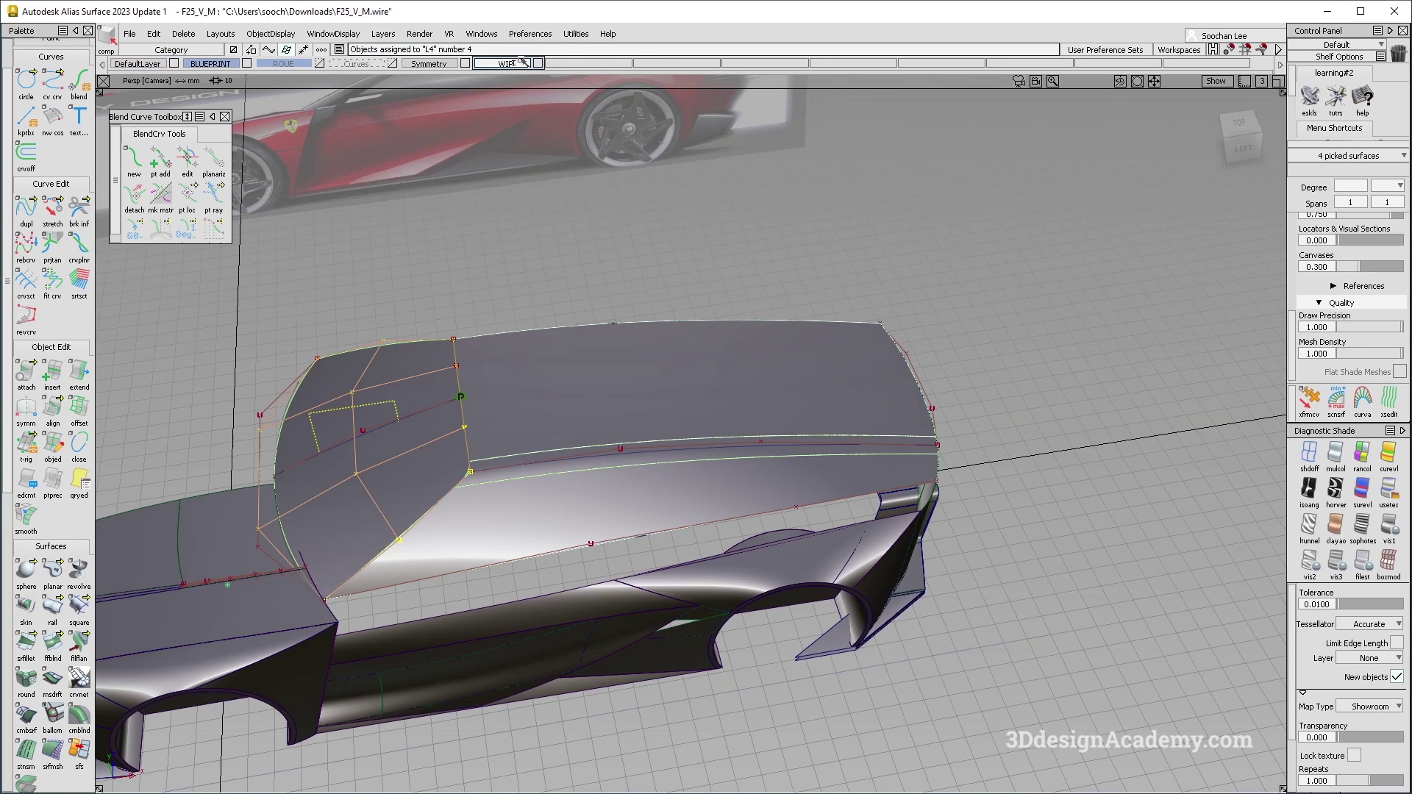
pyautogui.click(540, 64)
# Undo the fillet between roof and side window and delete the square side window surface
pyautogui.keyDown('alt'); pyautogui.keyDown('shift'); pyautogui.moveTo(695, 401); pyautogui.dragTo(805, 432); pyautogui.keyUp('shift'); pyautogui.keyUp('alt')
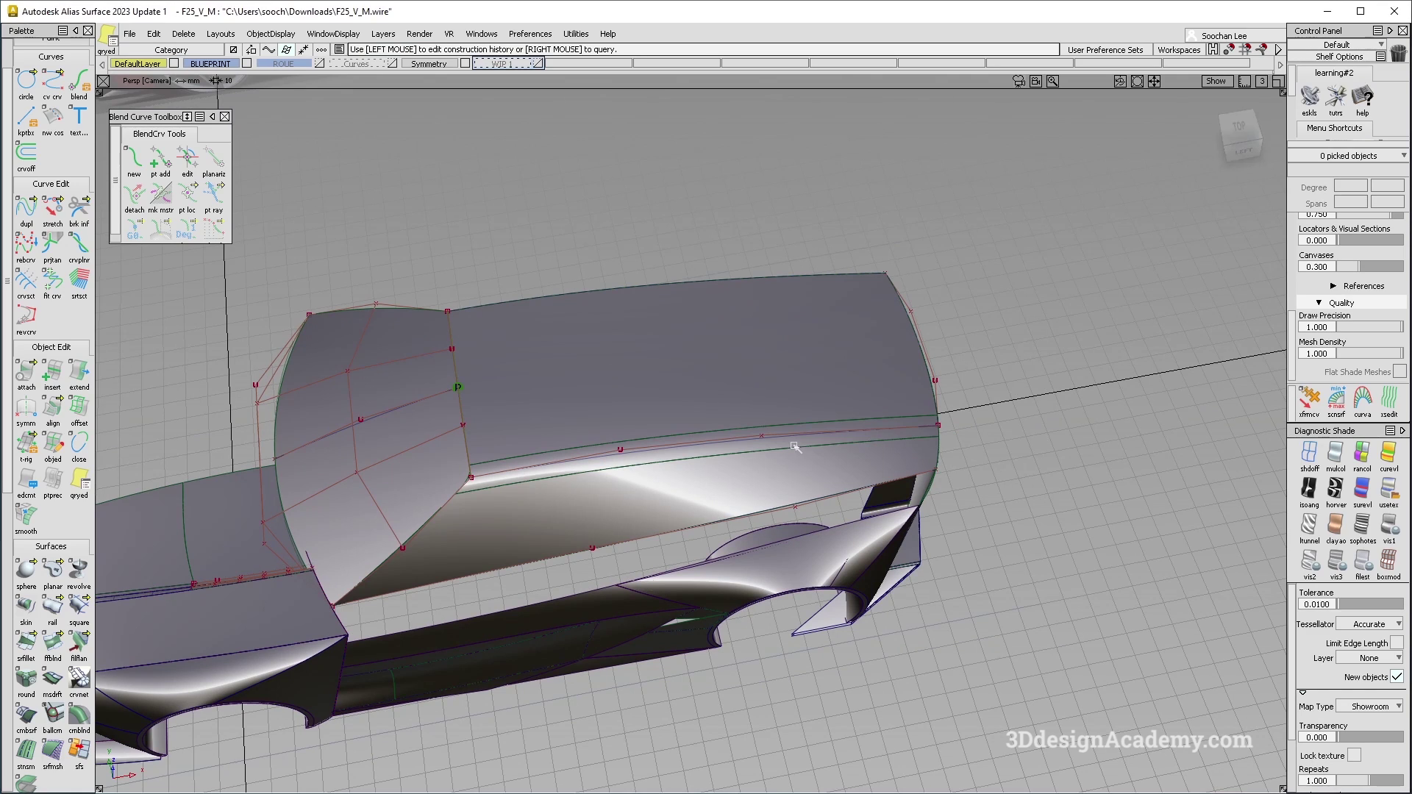
pyautogui.click(801, 440)
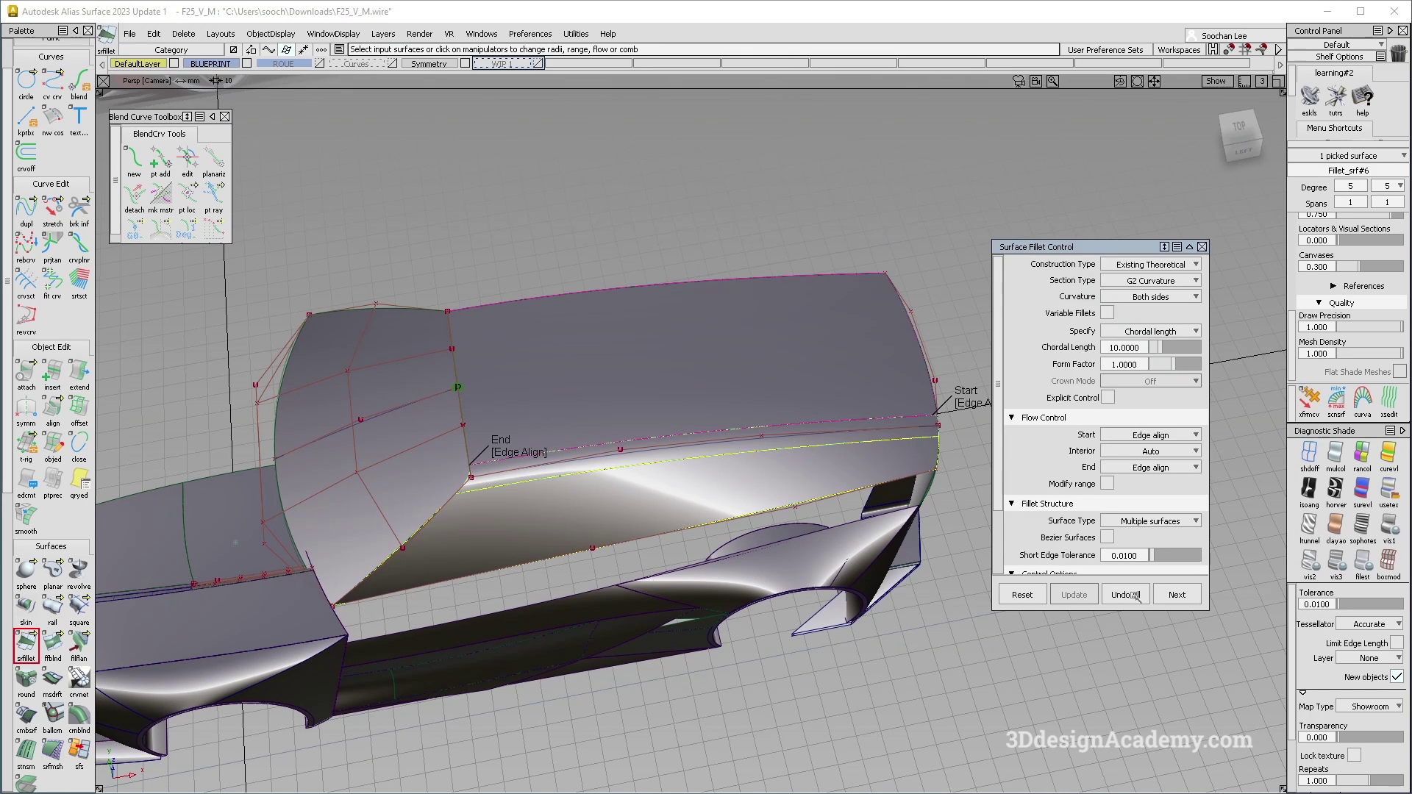
pyautogui.click(1135, 596)
pyautogui.keyDown('alt'); pyautogui.keyDown('shift'); pyautogui.moveTo(750, 393); pyautogui.dragTo(751, 383); pyautogui.keyUp('shift'); pyautogui.keyUp('alt')
pyautogui.keyDown('ctrl'); pyautogui.keyDown('shift'); pyautogui.moveTo(750, 382); pyautogui.dragTo(592, 496); pyautogui.keyUp('shift'); pyautogui.keyUp('ctrl')
pyautogui.keyDown('alt'); pyautogui.keyDown('shift'); pyautogui.moveTo(476, 546); pyautogui.dragTo(528, 473, button='middle'); pyautogui.keyUp('shift'); pyautogui.keyUp('alt')
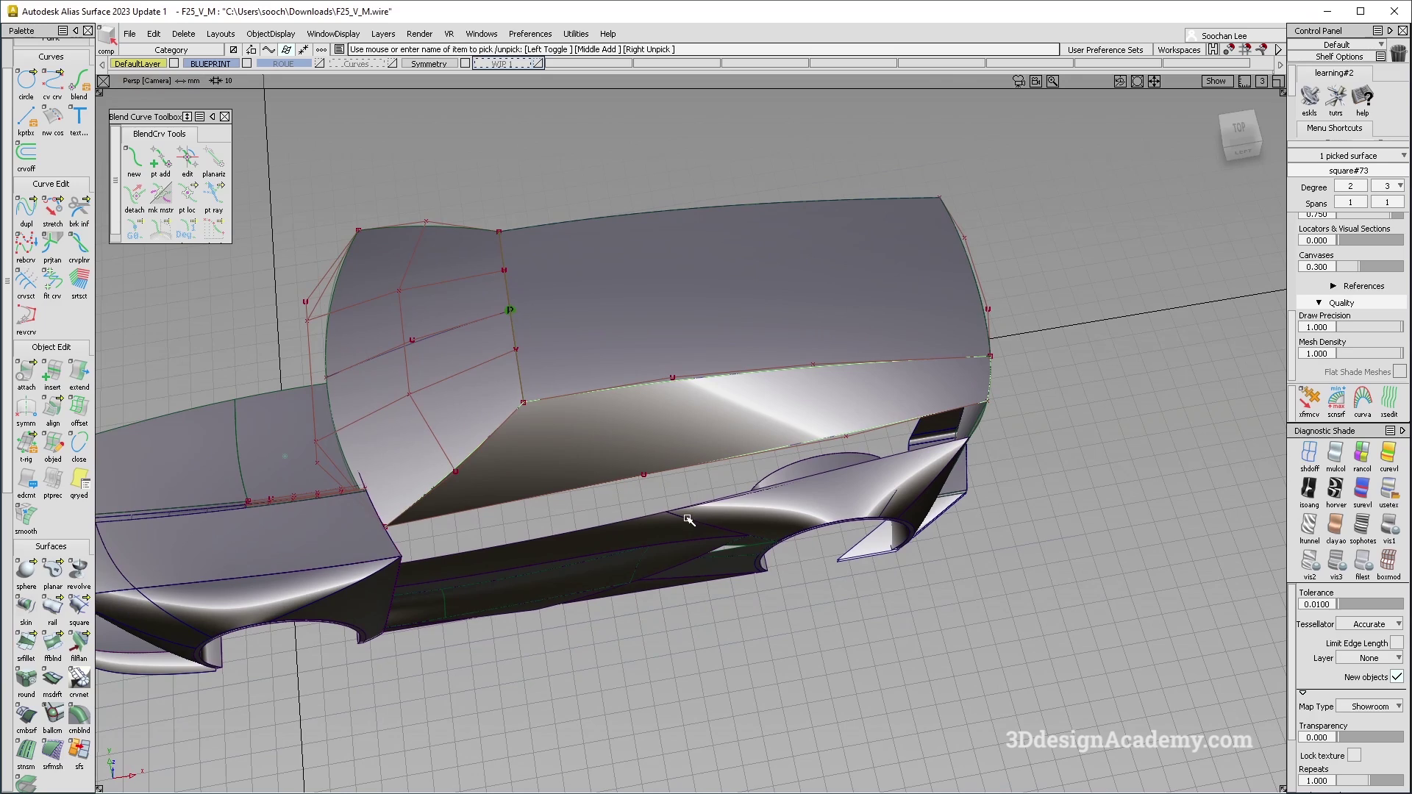
pyautogui.press('Delete')
pyautogui.keyDown('alt'); pyautogui.keyDown('shift'); pyautogui.moveTo(593, 388); pyautogui.dragTo(687, 340); pyautogui.keyUp('shift'); pyautogui.keyUp('alt')
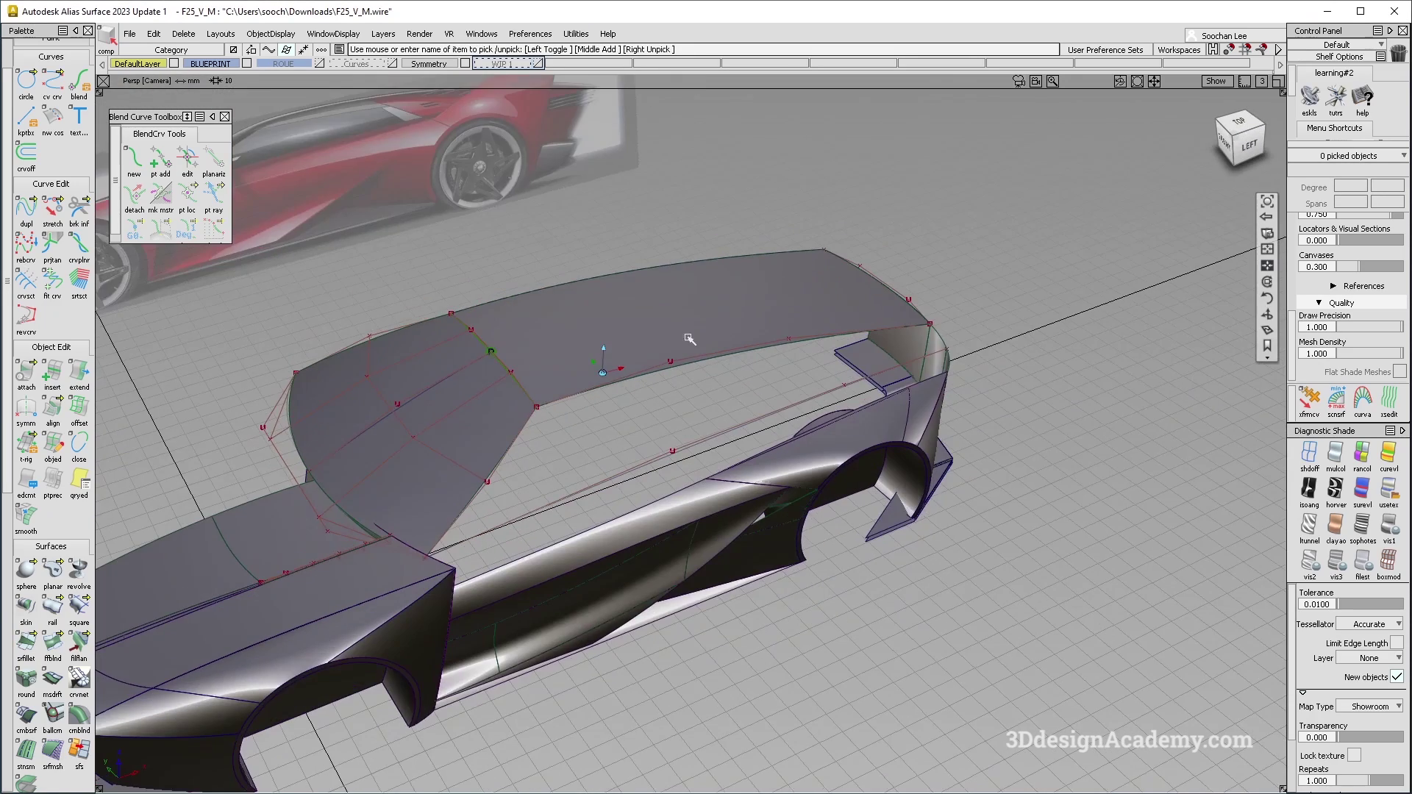
pyautogui.keyDown('alt'); pyautogui.keyDown('shift'); pyautogui.moveTo(687, 339); pyautogui.dragTo(681, 353, button='right'); pyautogui.keyUp('shift'); pyautogui.keyUp('alt')
pyautogui.keyDown('alt'); pyautogui.keyDown('shift'); pyautogui.moveTo(681, 353); pyautogui.dragTo(691, 404); pyautogui.keyUp('shift'); pyautogui.keyUp('alt')
pyautogui.moveTo(803, 211)
pyautogui.keyDown('ctrl'); pyautogui.keyDown('shift'); pyautogui.mouseDown()
pyautogui.moveTo(704, 322)
pyautogui.moveTo(736, 302)
pyautogui.mouseUp(); pyautogui.keyUp('shift'); pyautogui.keyUp('ctrl')
pyautogui.click(737, 346)
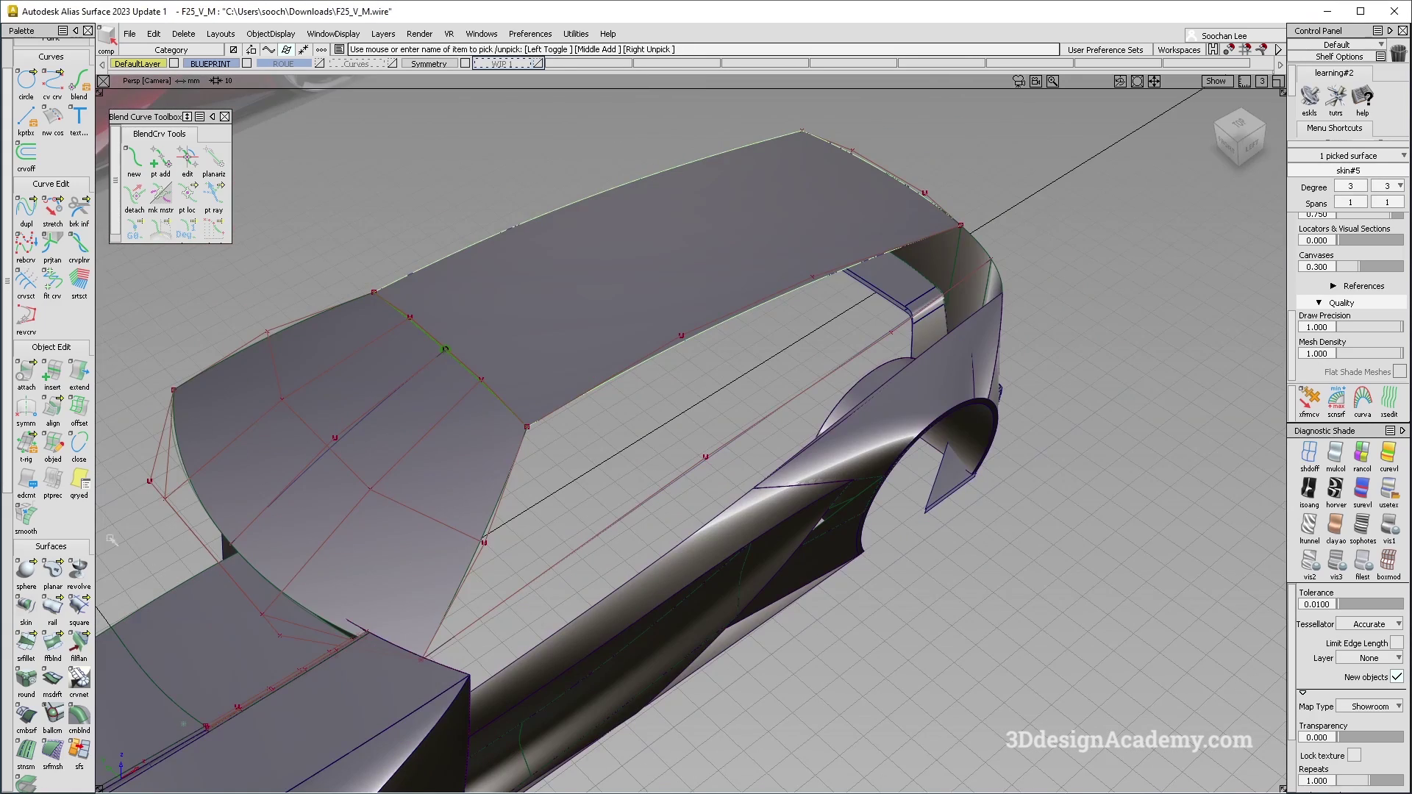
pyautogui.scroll(-3, 63, 679)
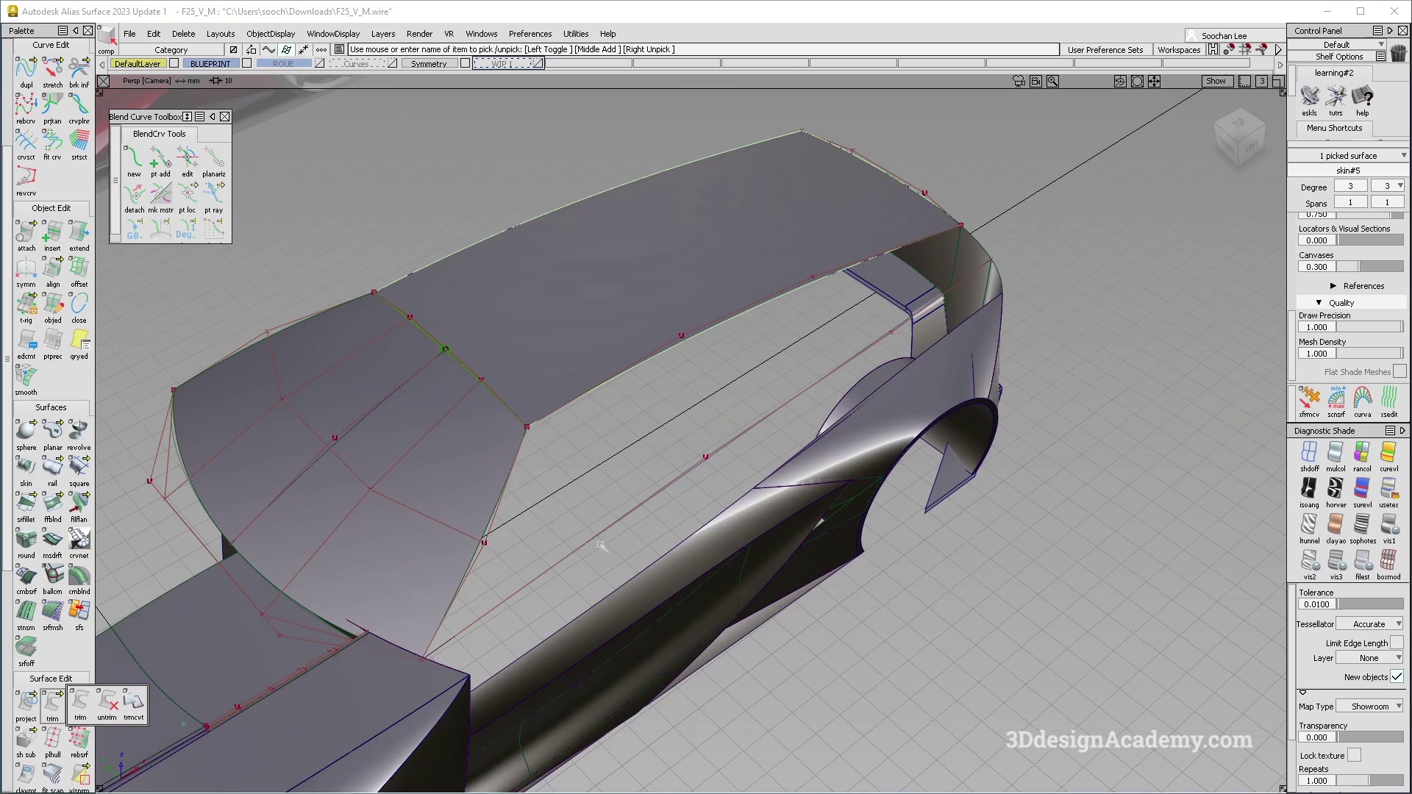
pyautogui.keyDown('alt'); pyautogui.keyDown('shift'); pyautogui.moveTo(602, 546); pyautogui.dragTo(625, 526); pyautogui.keyUp('shift'); pyautogui.keyUp('alt')
pyautogui.keyDown('ctrl'); pyautogui.keyDown('shift'); pyautogui.moveTo(375, 432); pyautogui.dragTo(375, 346); pyautogui.keyUp('shift'); pyautogui.keyUp('ctrl')
# Build a monorail side window surface using the windshield's side edge as generation curve and the lower window curve as rail
pyautogui.click(53, 470)
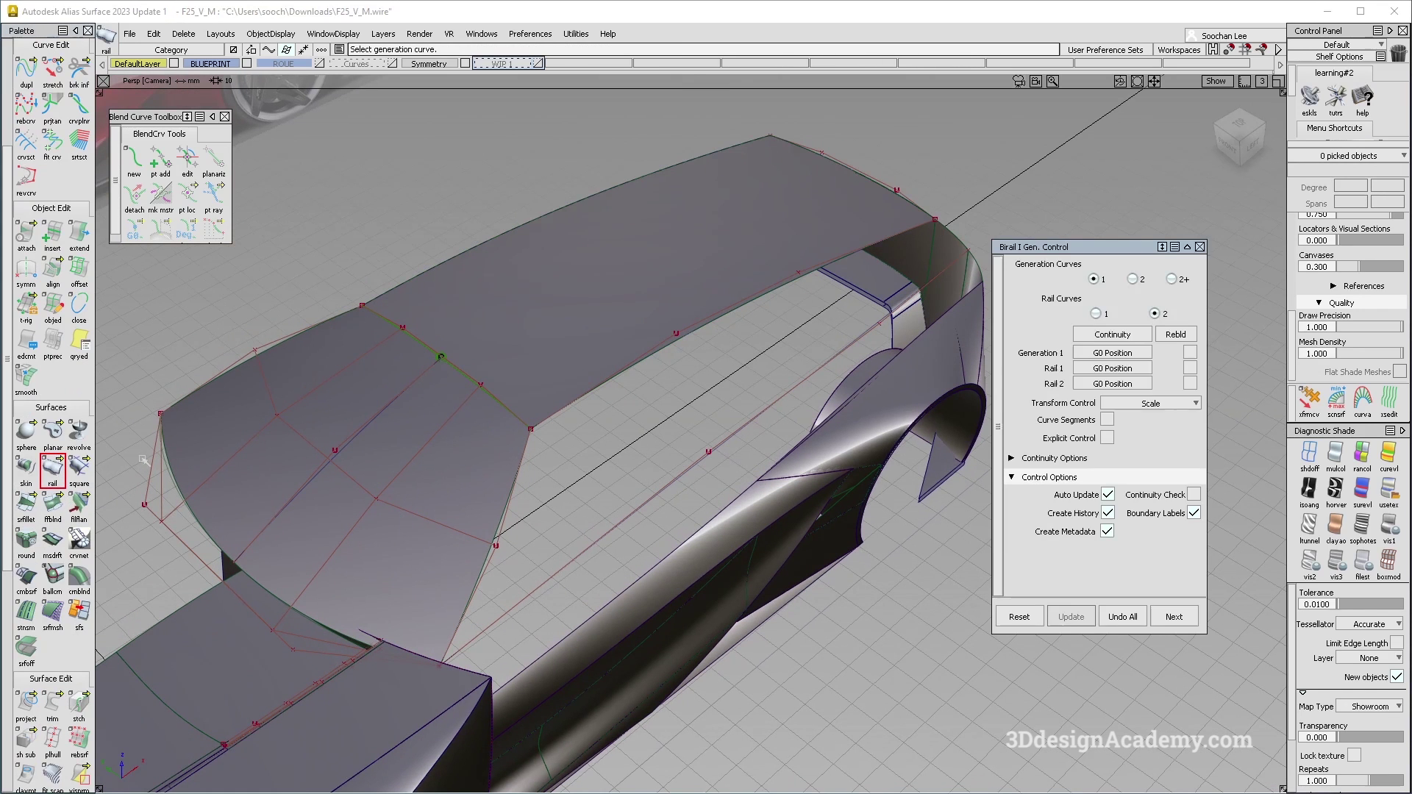
pyautogui.keyDown('alt'); pyautogui.keyDown('shift'); pyautogui.moveTo(492, 594); pyautogui.dragTo(551, 571); pyautogui.keyUp('shift'); pyautogui.keyUp('alt')
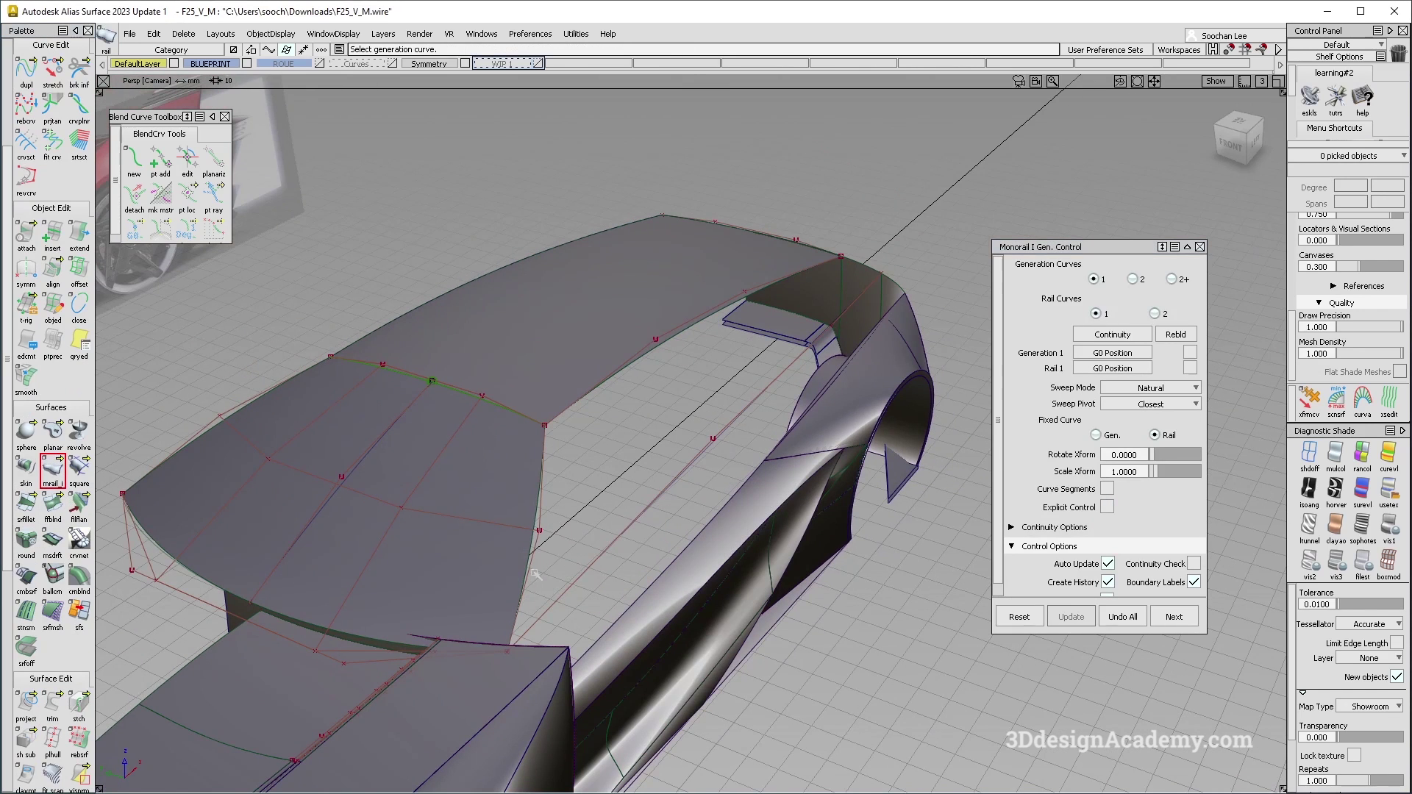
pyautogui.click(578, 585)
pyautogui.keyDown('alt'); pyautogui.keyDown('shift'); pyautogui.moveTo(578, 586); pyautogui.dragTo(691, 457); pyautogui.keyUp('shift'); pyautogui.keyUp('alt')
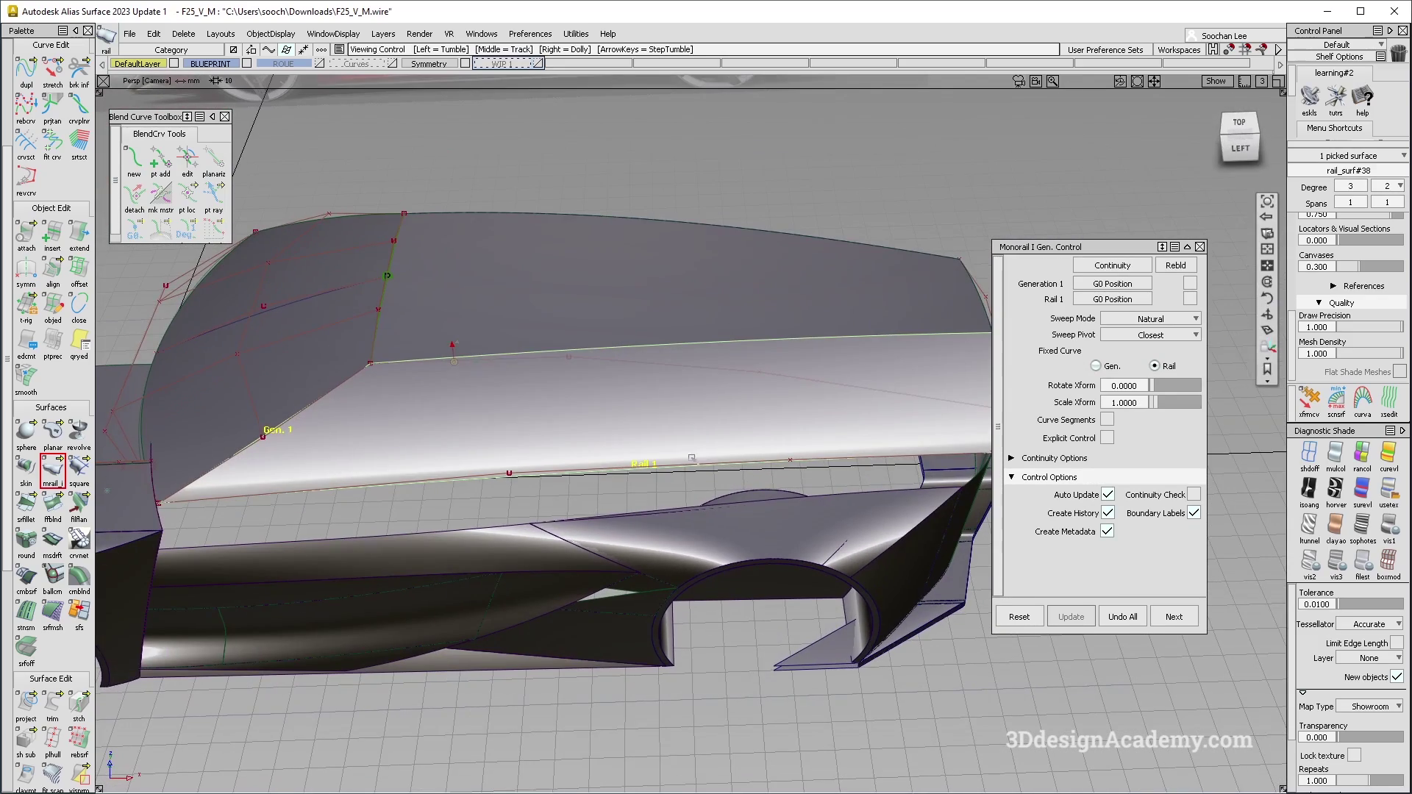
# Try other sweep mode settings on the side window rail surface and compare its shape along the roof edge
pyautogui.click(1151, 319)
pyautogui.click(1147, 336)
pyautogui.keyDown('alt'); pyautogui.keyDown('shift'); pyautogui.moveTo(588, 382); pyautogui.dragTo(565, 353); pyautogui.keyUp('shift'); pyautogui.keyUp('alt')
pyautogui.click(1151, 318)
pyautogui.click(1148, 324)
pyautogui.moveTo(544, 434)
pyautogui.keyDown('alt'); pyautogui.keyDown('shift'); pyautogui.mouseDown()
pyautogui.moveTo(545, 467)
pyautogui.moveTo(529, 434)
pyautogui.mouseUp(); pyautogui.keyUp('shift'); pyautogui.keyUp('alt')
pyautogui.keyDown('ctrl'); pyautogui.keyDown('shift'); pyautogui.moveTo(397, 293); pyautogui.dragTo(290, 123); pyautogui.keyUp('shift'); pyautogui.keyUp('ctrl')
# Draw a straight vertical edit-point curve down from the corner where the windshield meets the roof
pyautogui.scroll(3, 65, 129)
pyautogui.scroll(2, 64, 129)
pyautogui.click(53, 98)
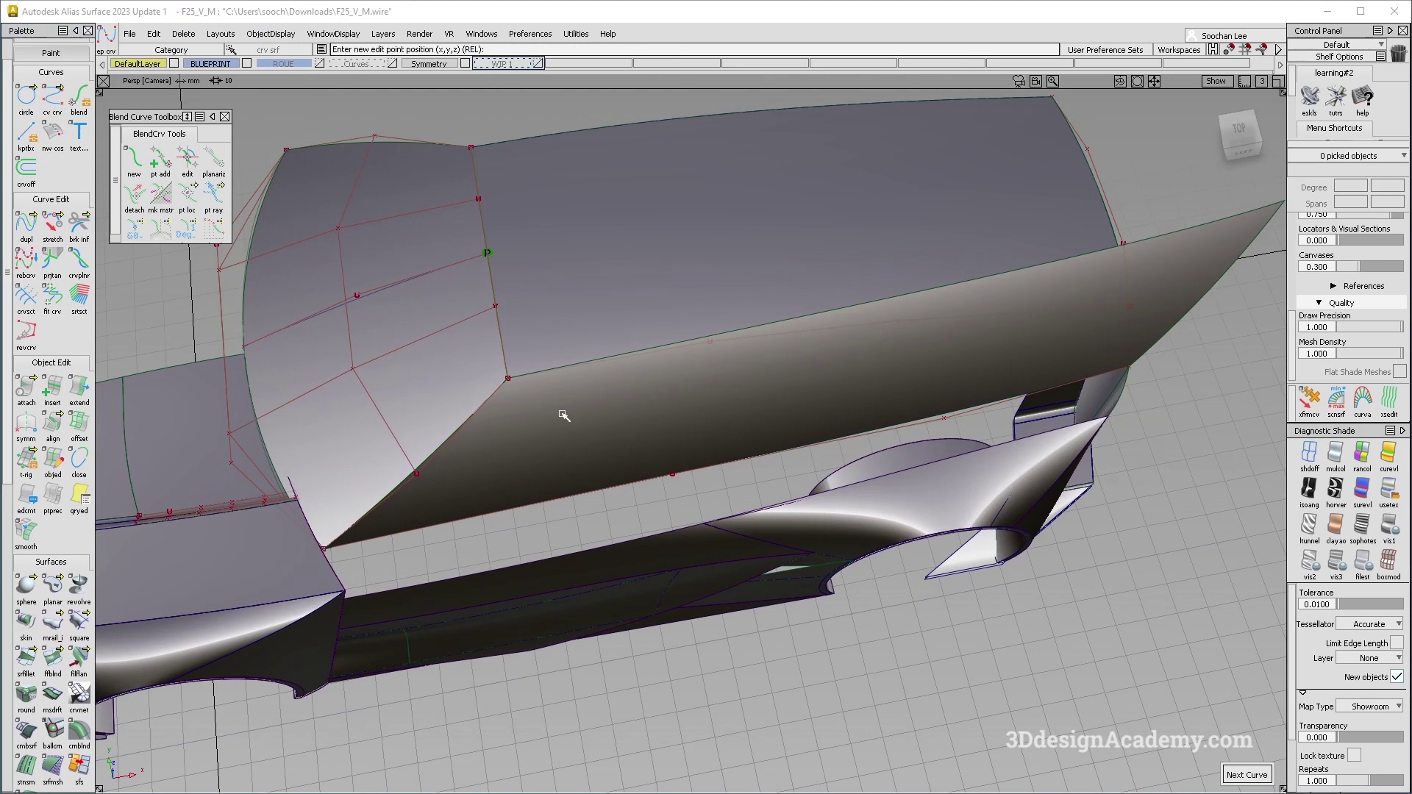
pyautogui.keyDown('ctrl'); pyautogui.keyDown('alt'); pyautogui.click(526, 404); pyautogui.keyUp('alt'); pyautogui.keyUp('ctrl')
pyautogui.moveTo(541, 525); pyautogui.dragTo(565, 597, button='right')
pyautogui.keyDown('alt'); pyautogui.keyDown('shift'); pyautogui.moveTo(527, 346); pyautogui.dragTo(519, 274); pyautogui.keyUp('shift'); pyautogui.keyUp('alt')
# Project the vertical line onto the side window surface along the Y axis as a curve on surface
pyautogui.scroll(-2, 66, 678)
pyautogui.doubleClick(26, 738)
pyautogui.click(554, 441)
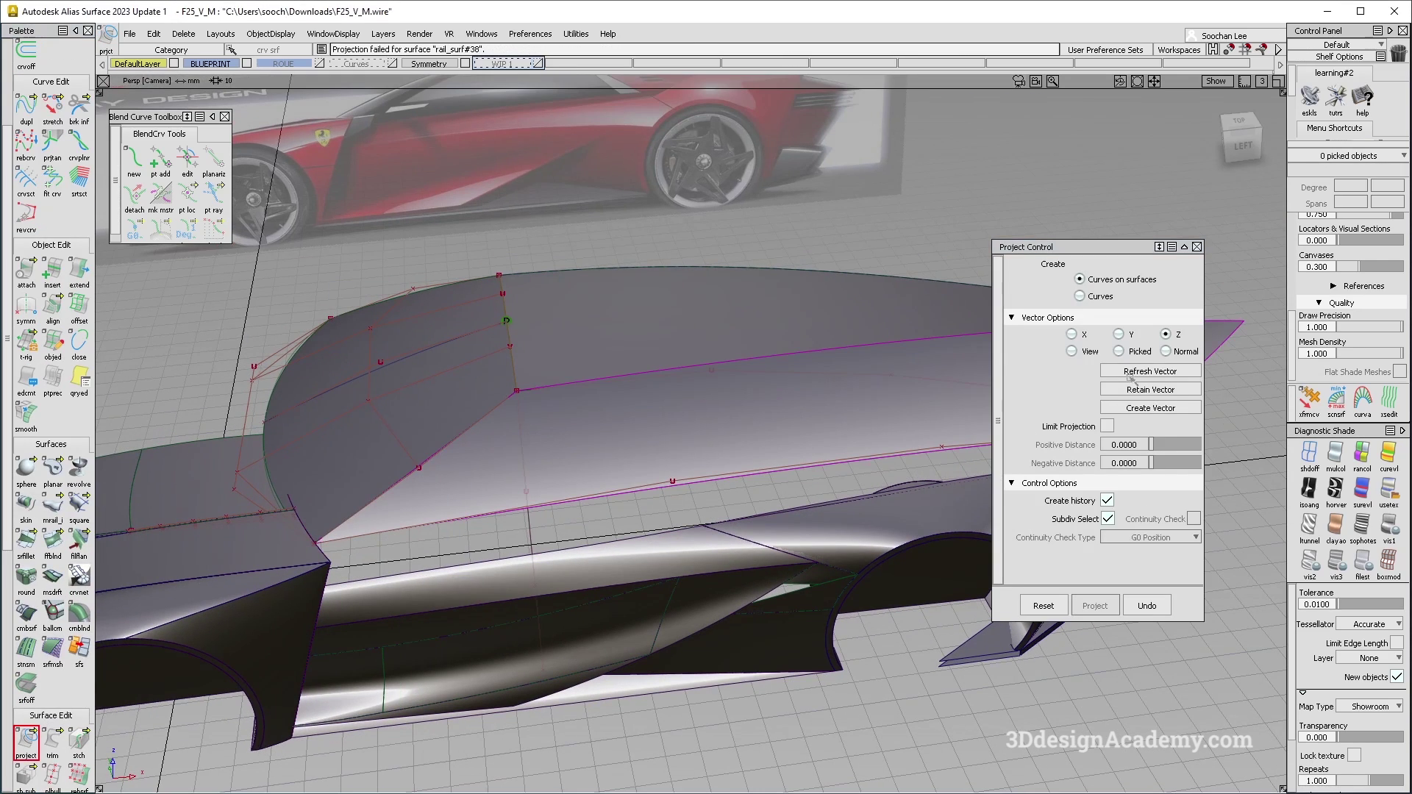
pyautogui.click(1118, 335)
# Fit a degree 2, single-span curve to the projected line on the side window surface
pyautogui.keyDown('alt'); pyautogui.keyDown('shift'); pyautogui.moveTo(489, 478); pyautogui.dragTo(494, 507); pyautogui.keyUp('shift'); pyautogui.keyUp('alt')
pyautogui.keyDown('alt'); pyautogui.keyDown('shift'); pyautogui.moveTo(530, 445); pyautogui.dragTo(129, 348, button='right'); pyautogui.keyUp('shift'); pyautogui.keyUp('alt')
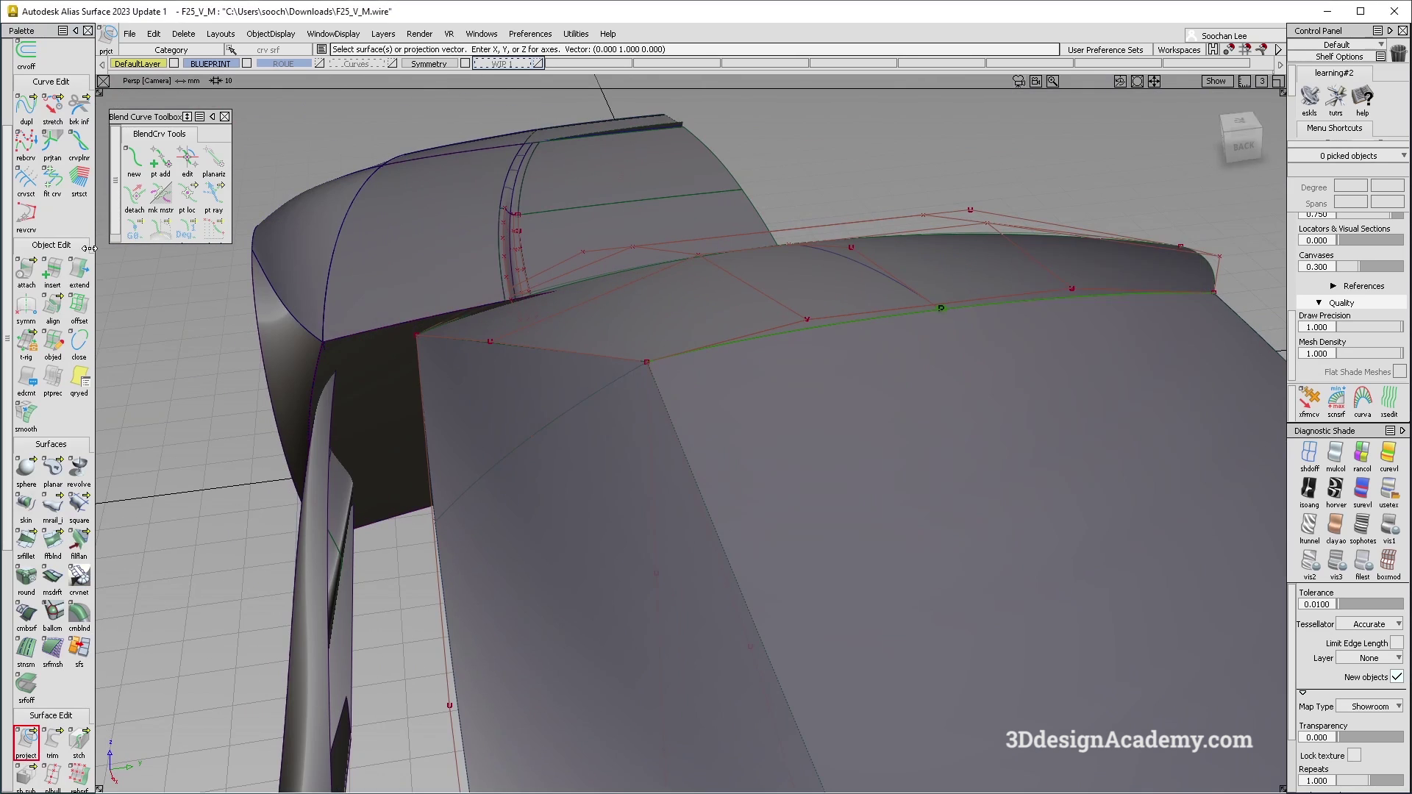
pyautogui.click(53, 180)
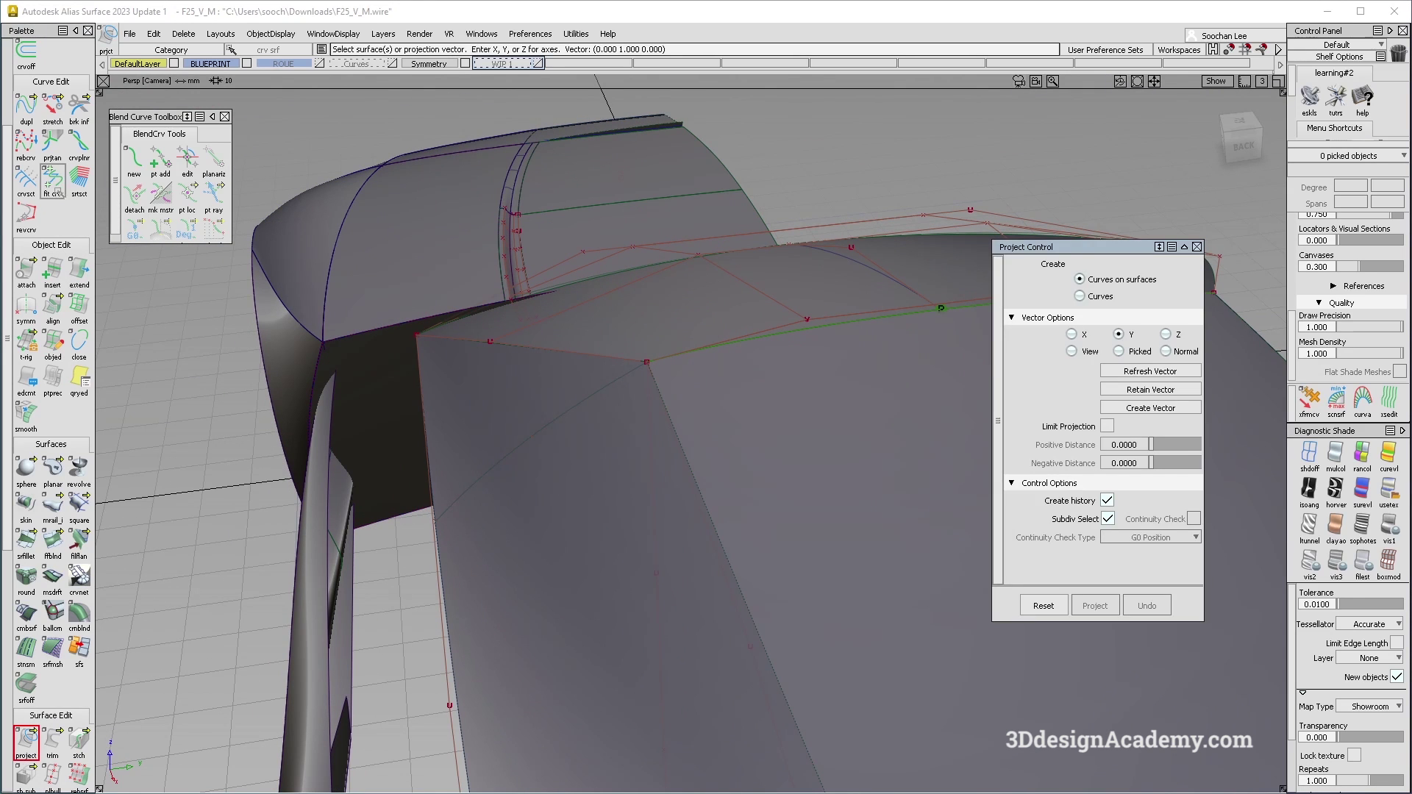
pyautogui.click(544, 437)
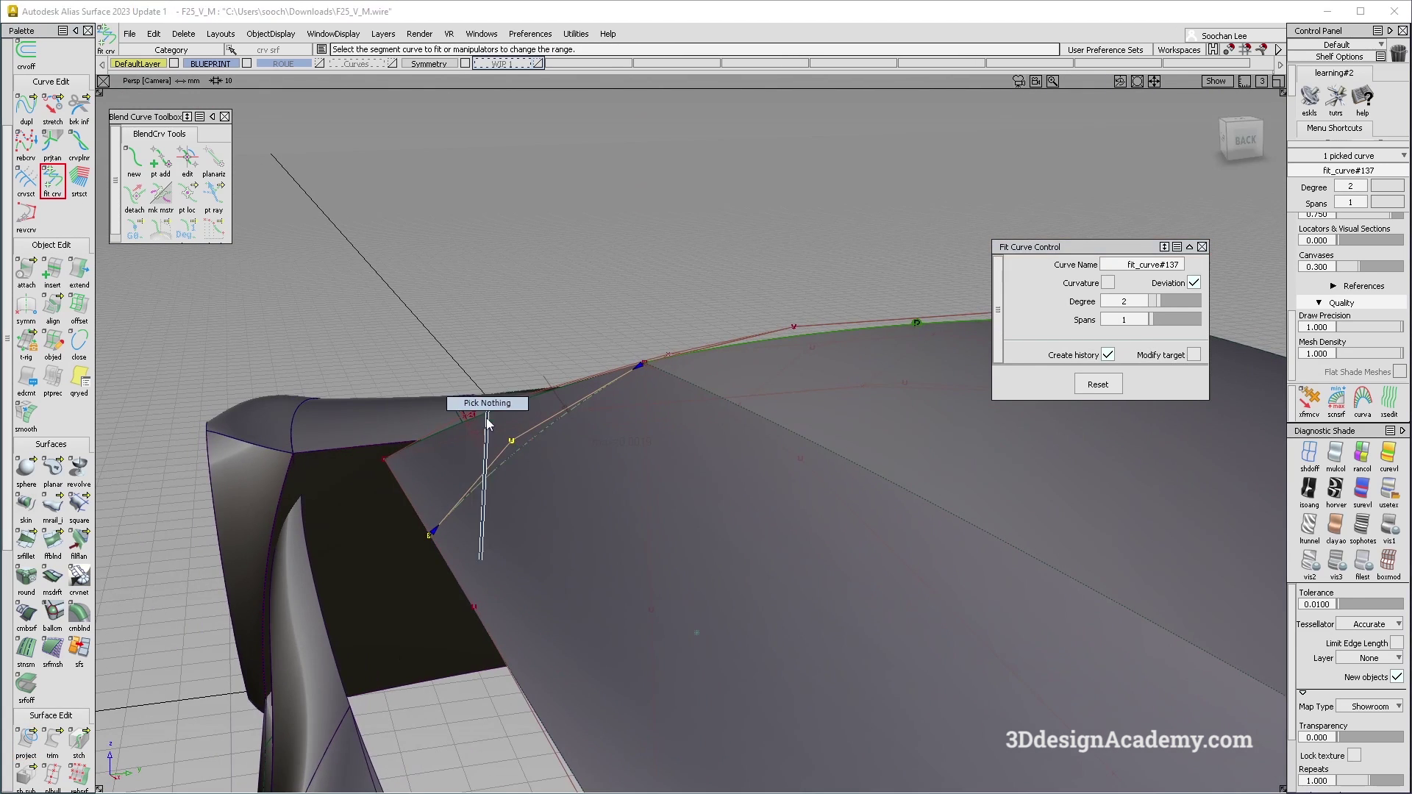
# Delete the old side window surface and move the fitted curve to the front end of the lower window curve
pyautogui.press('F9')
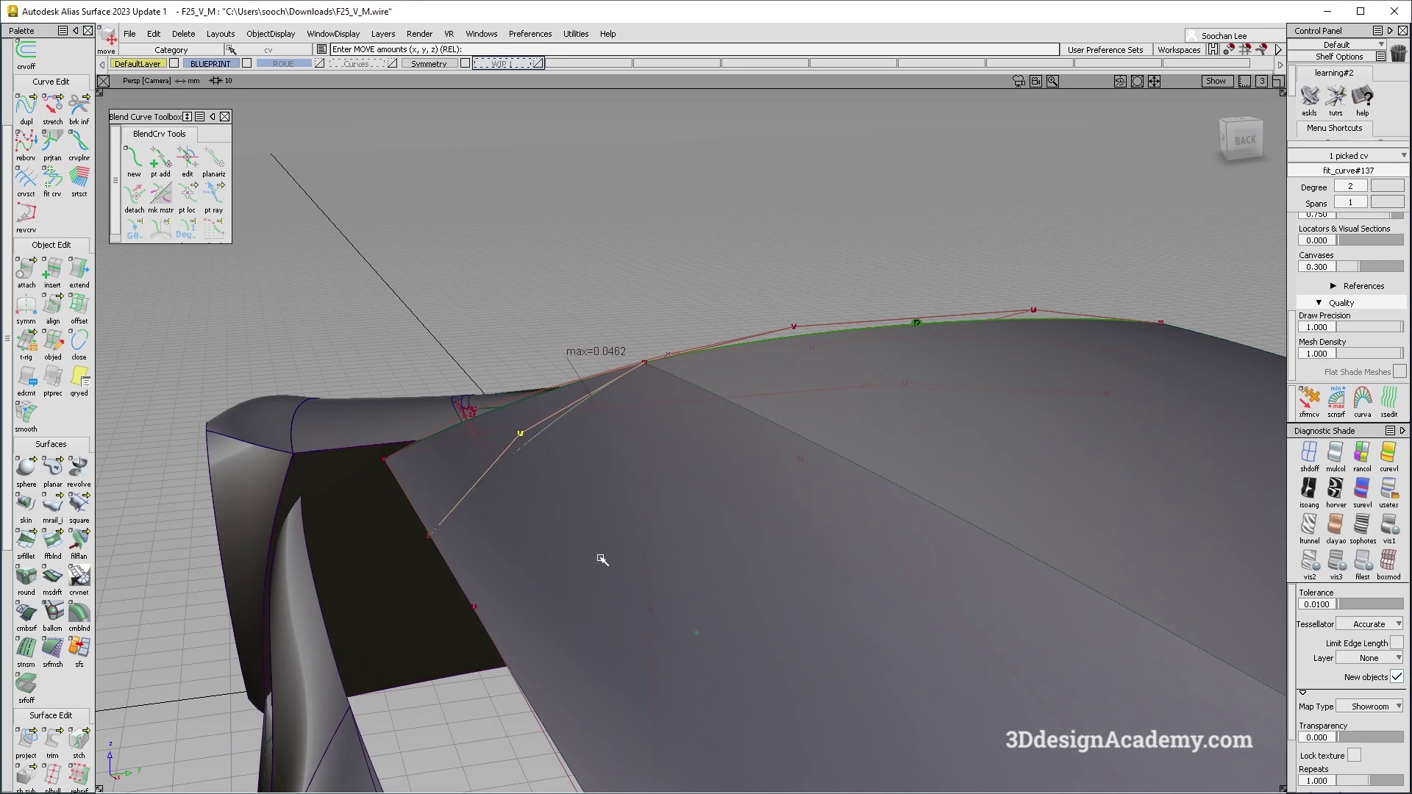
pyautogui.keyDown('alt'); pyautogui.keyDown('shift'); pyautogui.moveTo(608, 550); pyautogui.dragTo(824, 610); pyautogui.keyUp('shift'); pyautogui.keyUp('alt')
pyautogui.keyDown('alt'); pyautogui.keyDown('shift'); pyautogui.moveTo(824, 611); pyautogui.dragTo(640, 592, button='right'); pyautogui.keyUp('shift'); pyautogui.keyUp('alt')
pyautogui.keyDown('ctrl'); pyautogui.keyDown('shift'); pyautogui.moveTo(699, 356); pyautogui.dragTo(630, 439); pyautogui.keyUp('shift'); pyautogui.keyUp('ctrl')
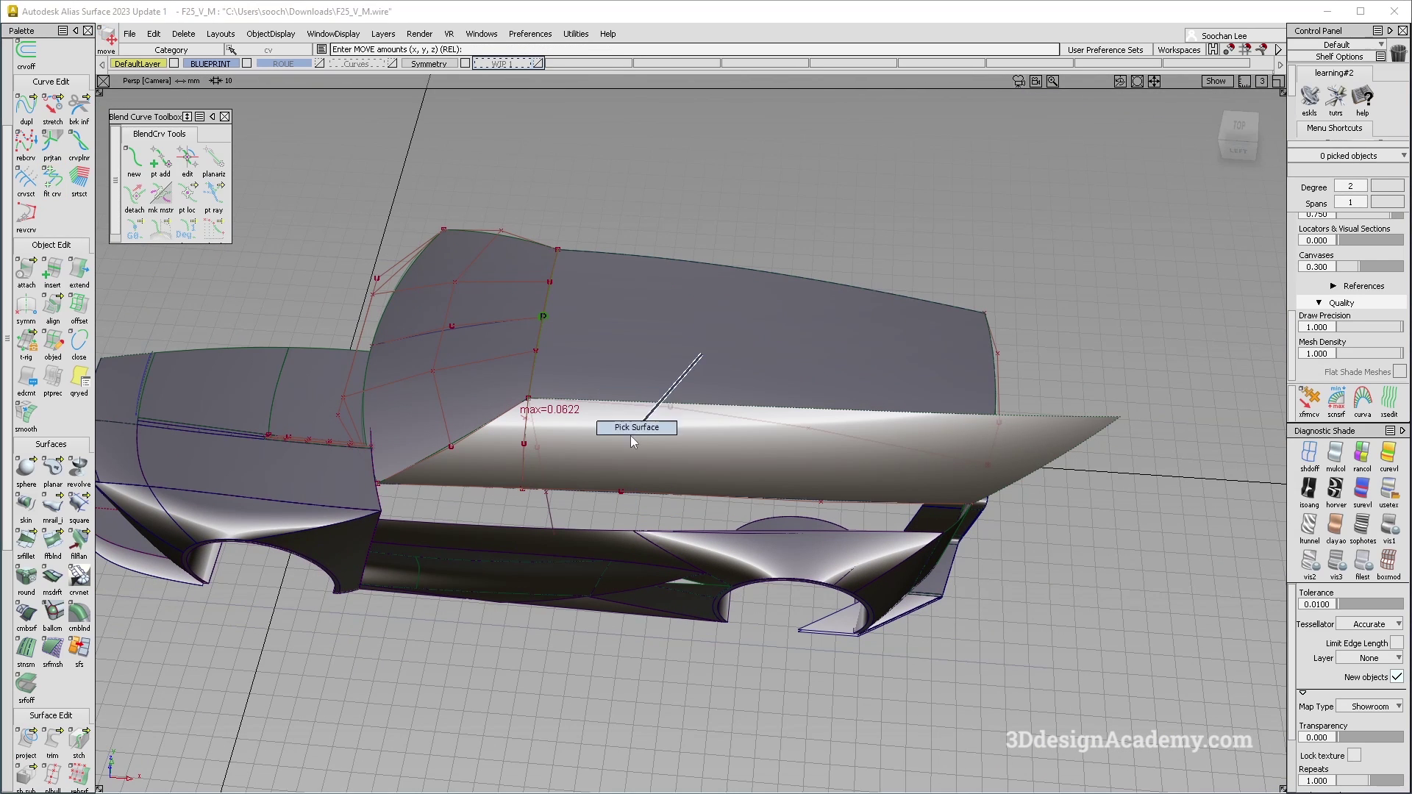
pyautogui.click(610, 459)
pyautogui.press('Delete')
pyautogui.click(522, 474)
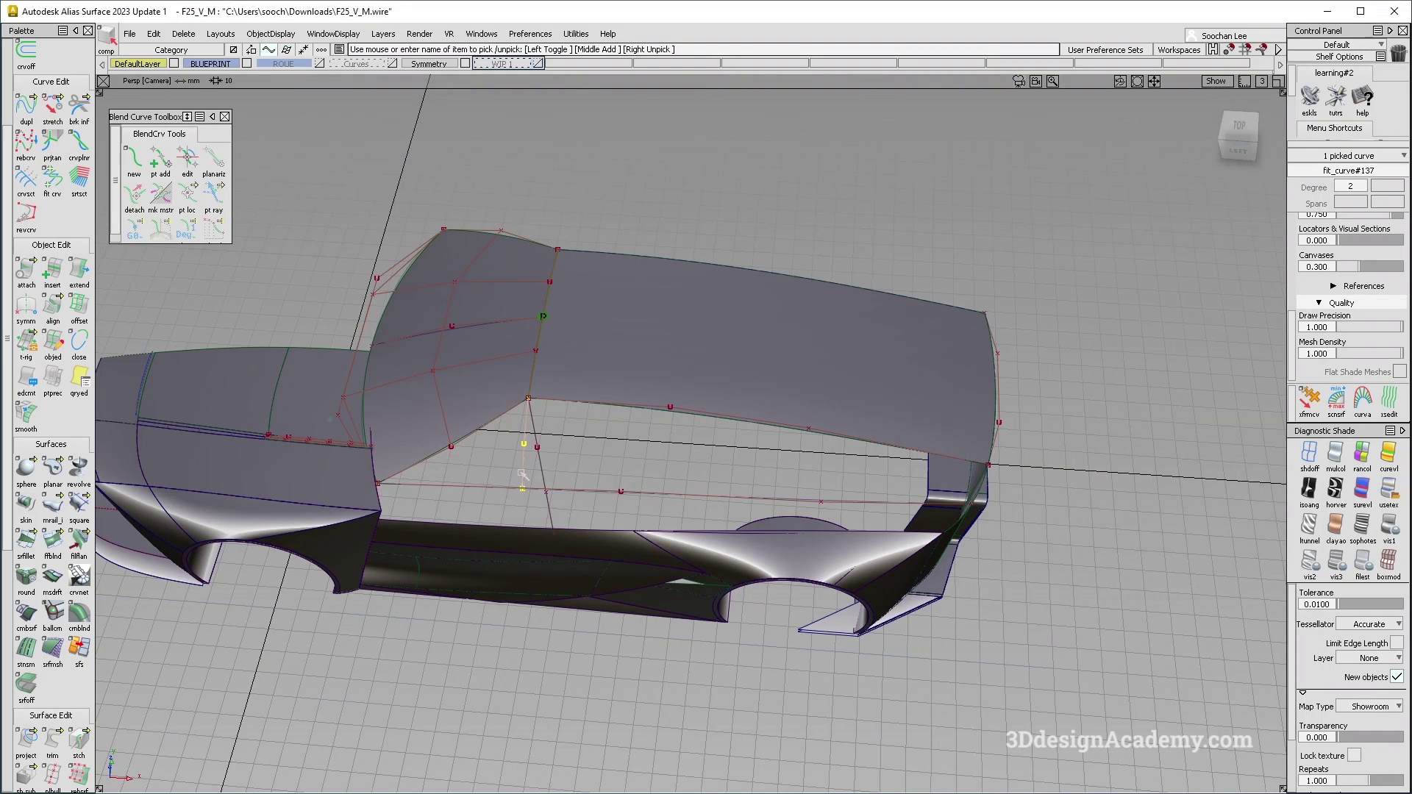
pyautogui.keyDown('ctrl'); pyautogui.keyDown('shift'); pyautogui.moveTo(500, 407); pyautogui.dragTo(522, 461); pyautogui.keyUp('shift'); pyautogui.keyUp('ctrl')
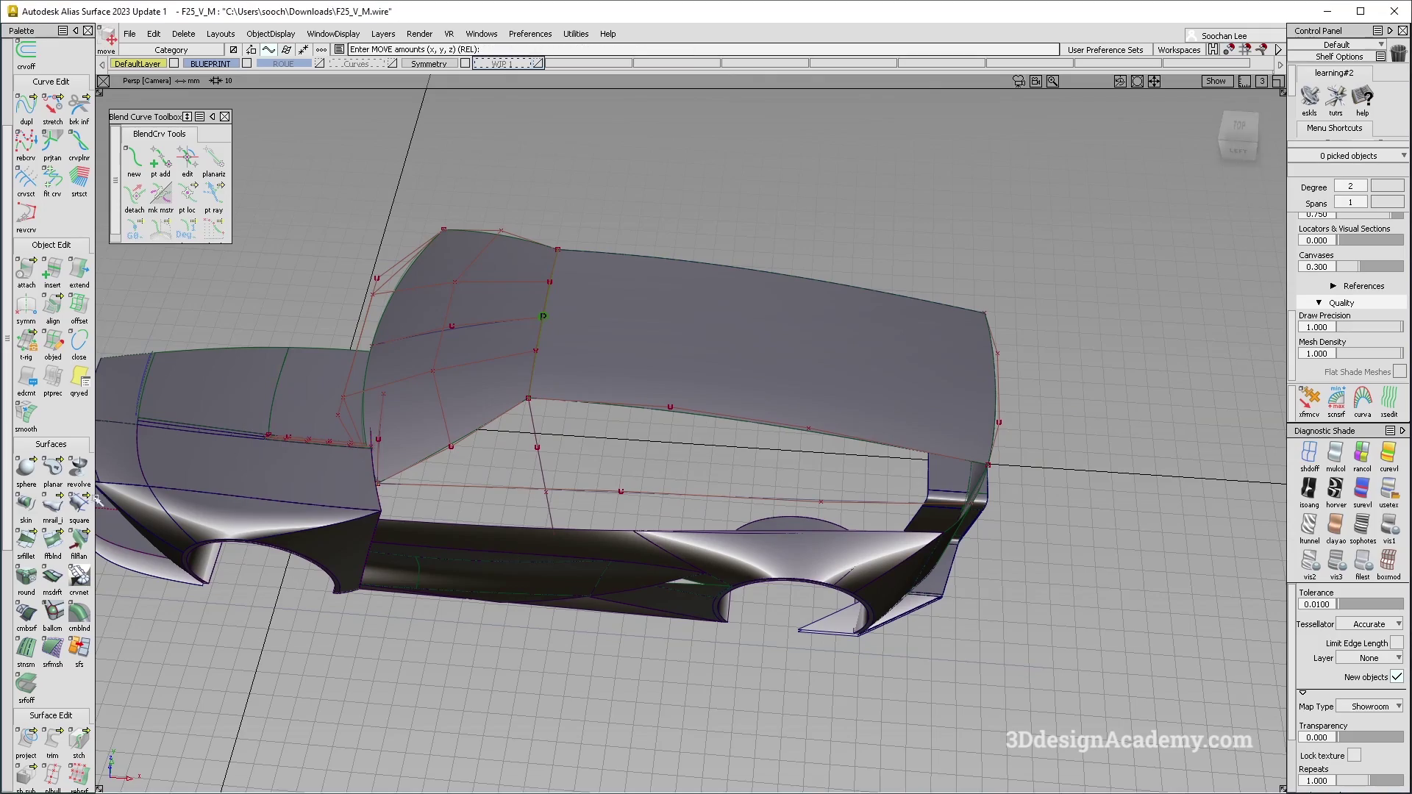
# Sweep the moved fitted curve along the lower window curve as a one-rail surface using the Parallel sweep mode
pyautogui.click(52, 507)
pyautogui.click(382, 420)
pyautogui.click(476, 487)
pyautogui.keyDown('alt'); pyautogui.keyDown('shift'); pyautogui.moveTo(477, 487); pyautogui.dragTo(761, 434); pyautogui.keyUp('shift'); pyautogui.keyUp('alt')
pyautogui.click(1165, 323)
pyautogui.click(1162, 353)
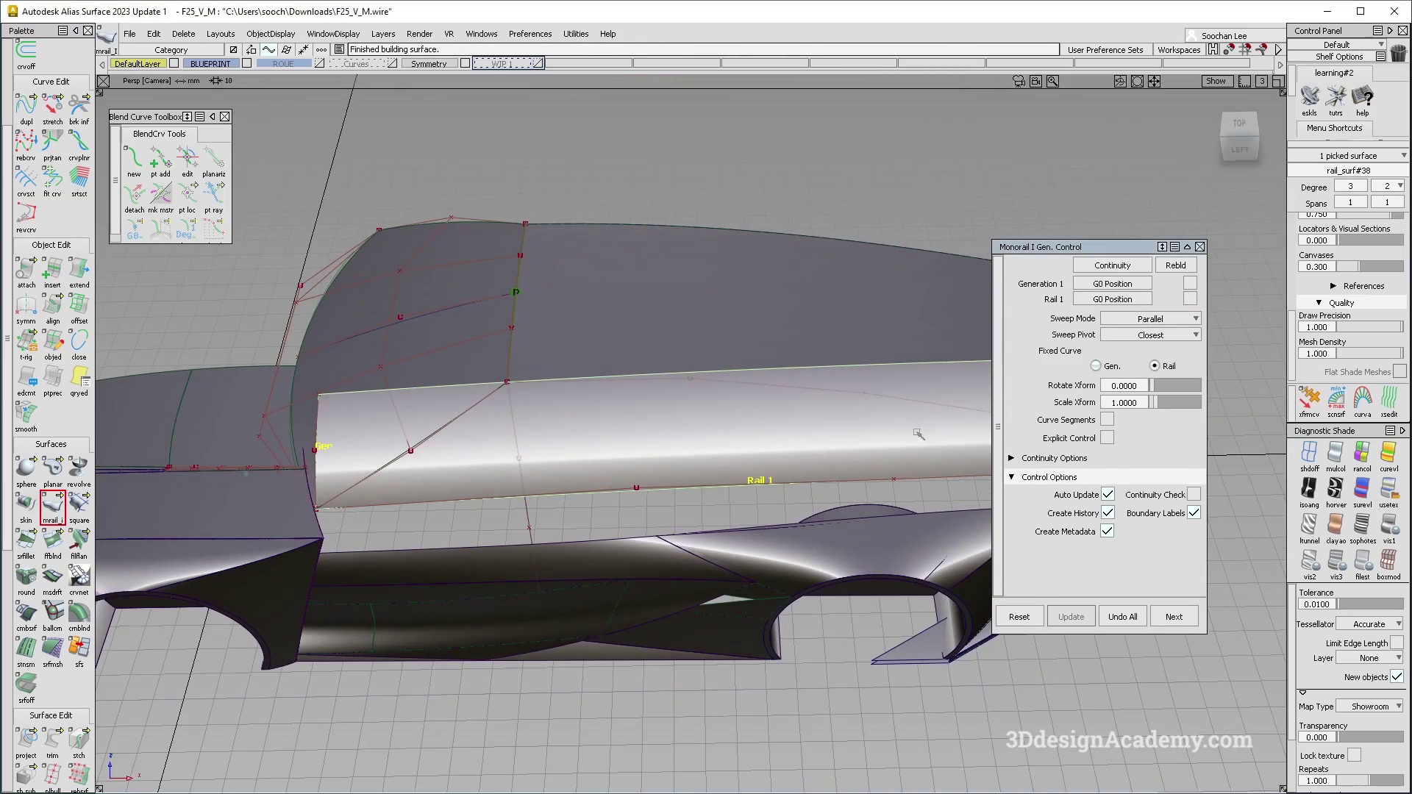
# Extend the windshield's side edge outward so that it passes through the side window surface
pyautogui.keyDown('alt'); pyautogui.keyDown('shift'); pyautogui.moveTo(946, 428); pyautogui.dragTo(824, 440, button='right'); pyautogui.keyUp('shift'); pyautogui.keyUp('alt')
pyautogui.keyDown('alt'); pyautogui.keyDown('shift'); pyautogui.moveTo(824, 439); pyautogui.dragTo(824, 458); pyautogui.keyUp('shift'); pyautogui.keyUp('alt')
pyautogui.keyDown('alt'); pyautogui.keyDown('shift'); pyautogui.moveTo(571, 444); pyautogui.dragTo(504, 444, button='right'); pyautogui.keyUp('shift'); pyautogui.keyUp('alt')
pyautogui.keyDown('alt'); pyautogui.keyDown('shift'); pyautogui.moveTo(504, 445); pyautogui.dragTo(655, 372); pyautogui.keyUp('shift'); pyautogui.keyUp('alt')
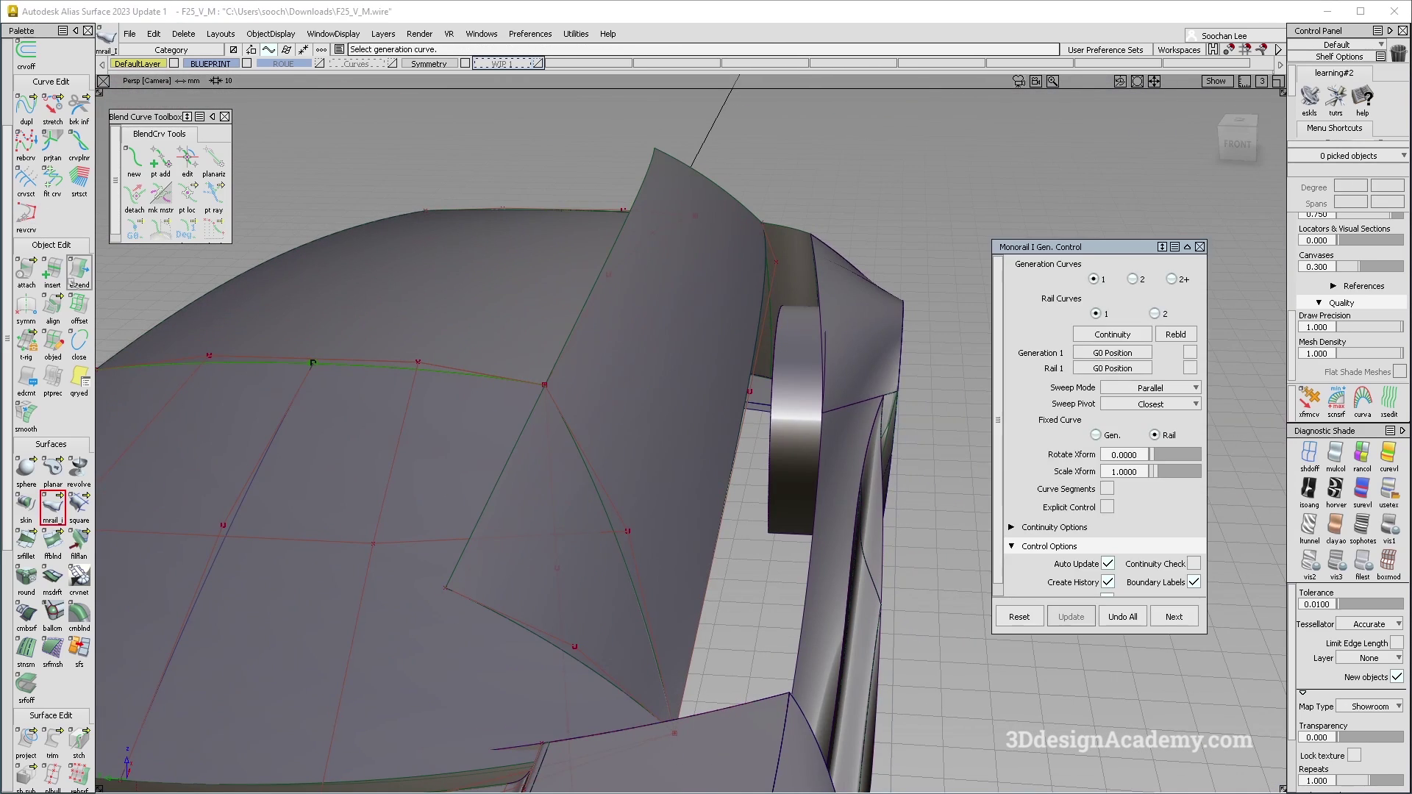
pyautogui.click(79, 271)
pyautogui.click(608, 513)
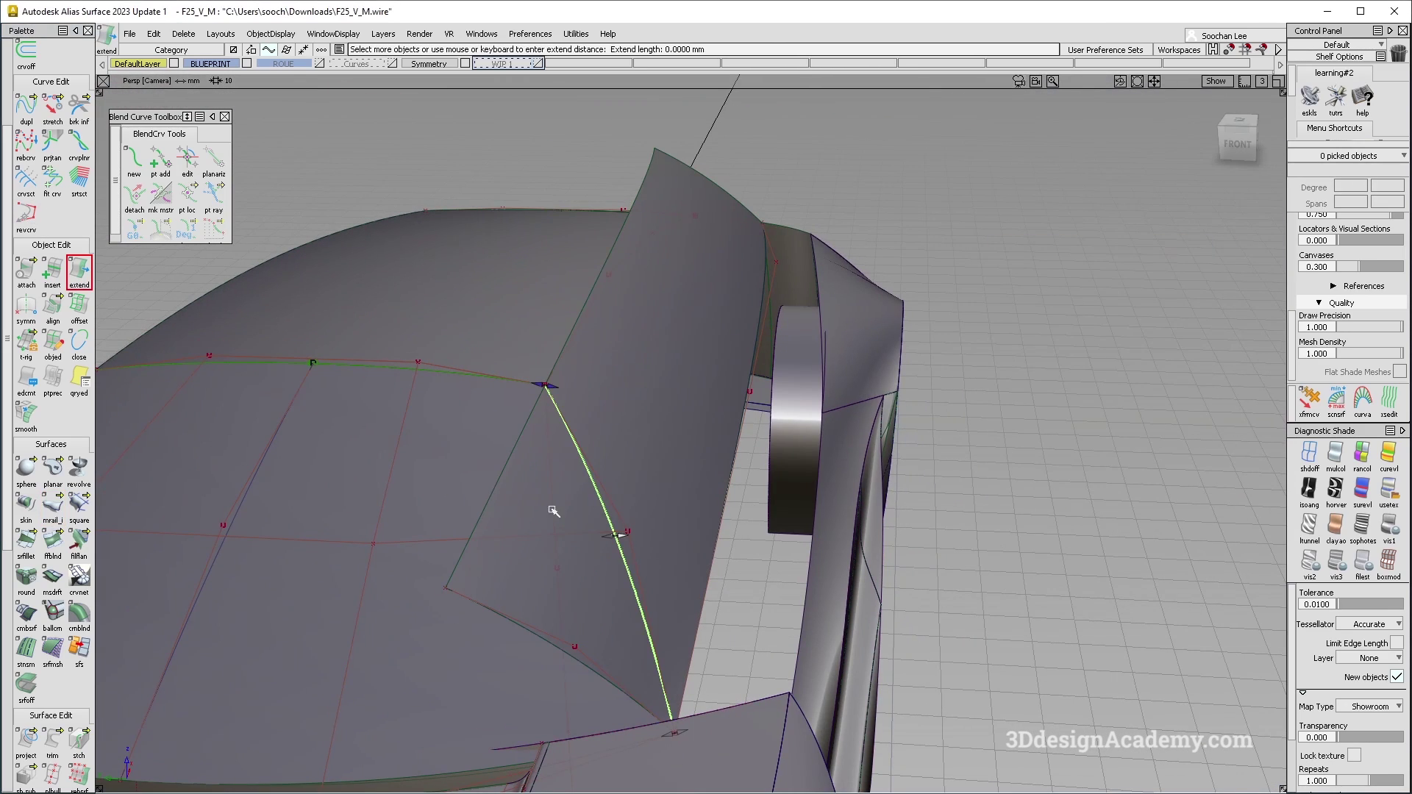
pyautogui.moveTo(739, 596); pyautogui.dragTo(598, 394)
# Try to extend the roof surface's side edge outward over the side window by about 5.8 mm
pyautogui.click(610, 345)
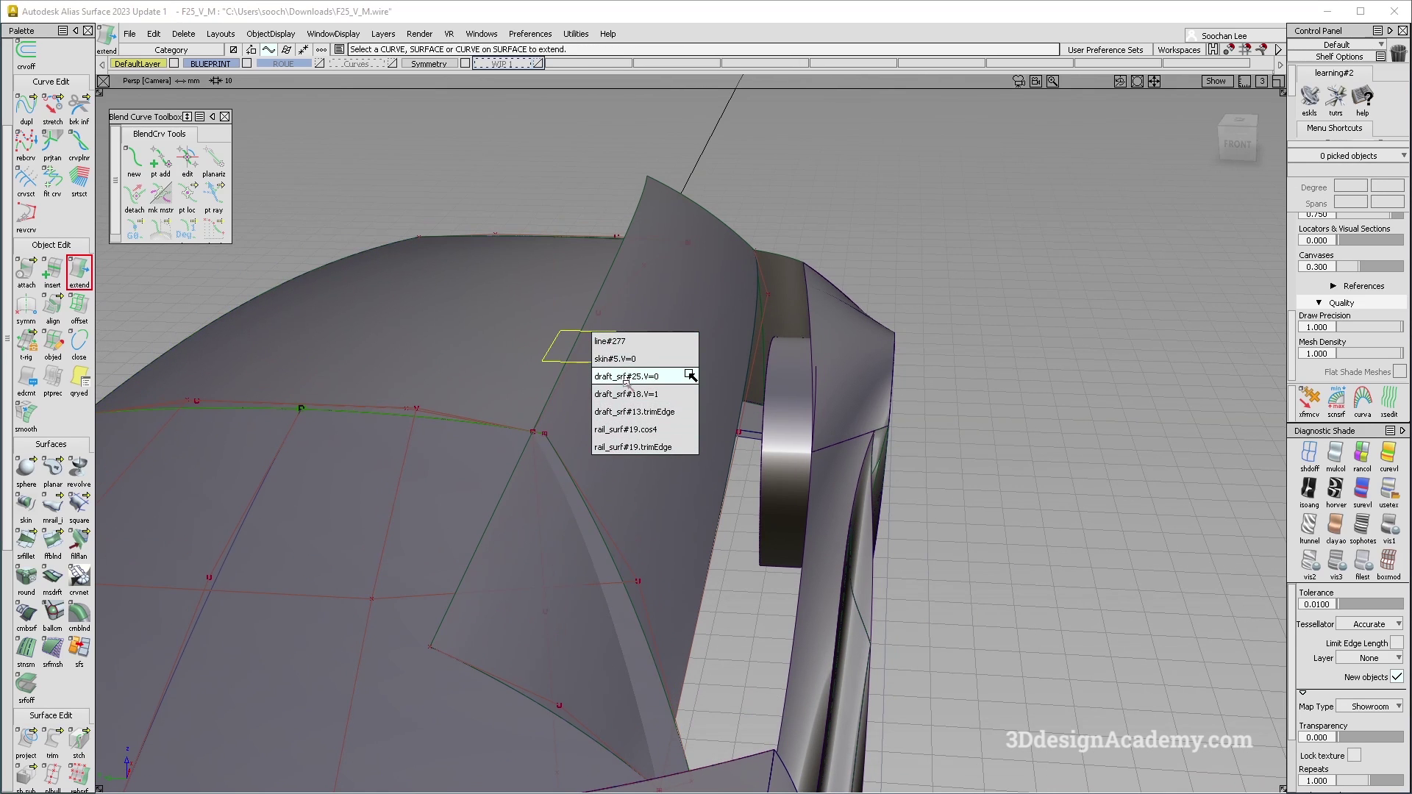
pyautogui.click(628, 358)
pyautogui.press('Return')
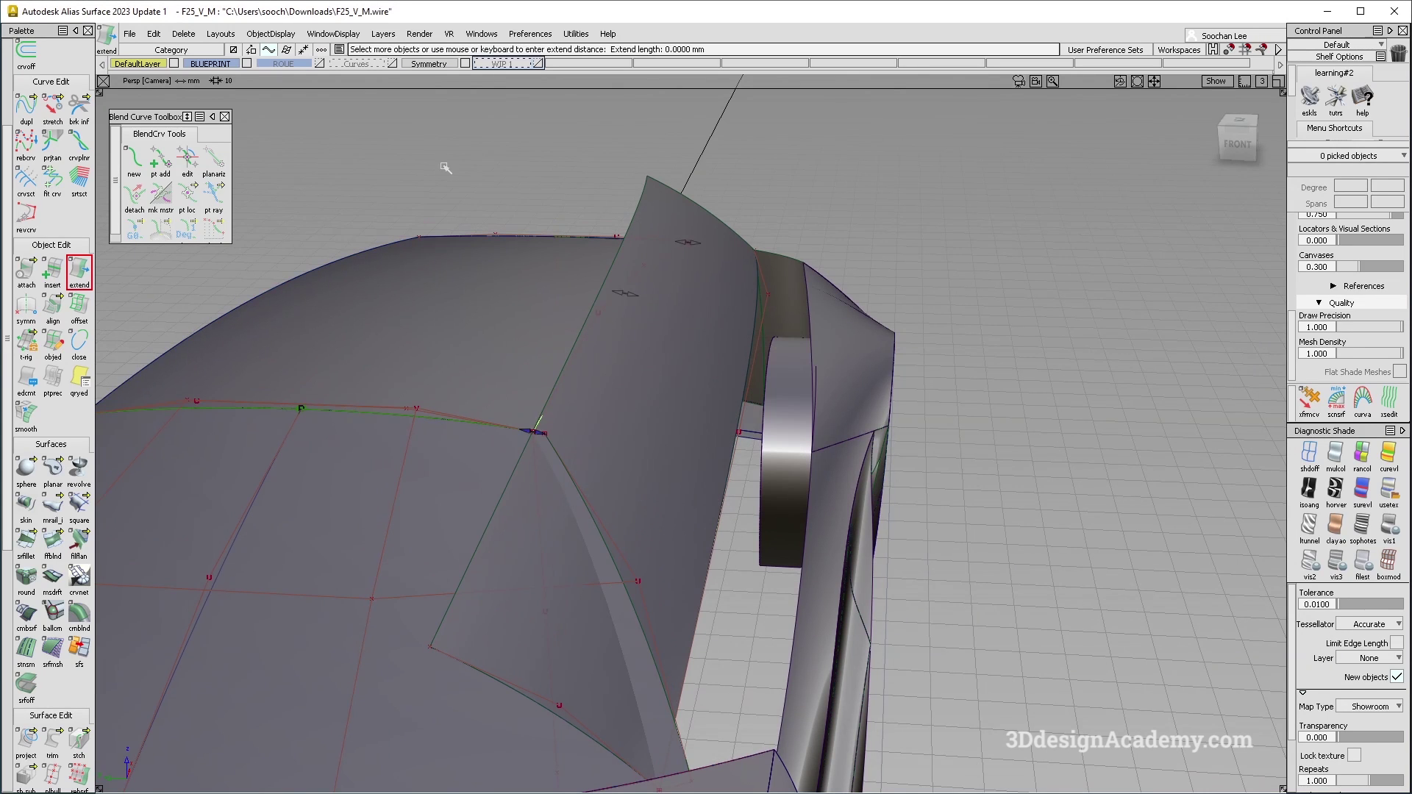
pyautogui.keyDown('alt'); pyautogui.keyDown('shift'); pyautogui.moveTo(519, 227); pyautogui.dragTo(552, 368); pyautogui.keyUp('shift'); pyautogui.keyUp('alt')
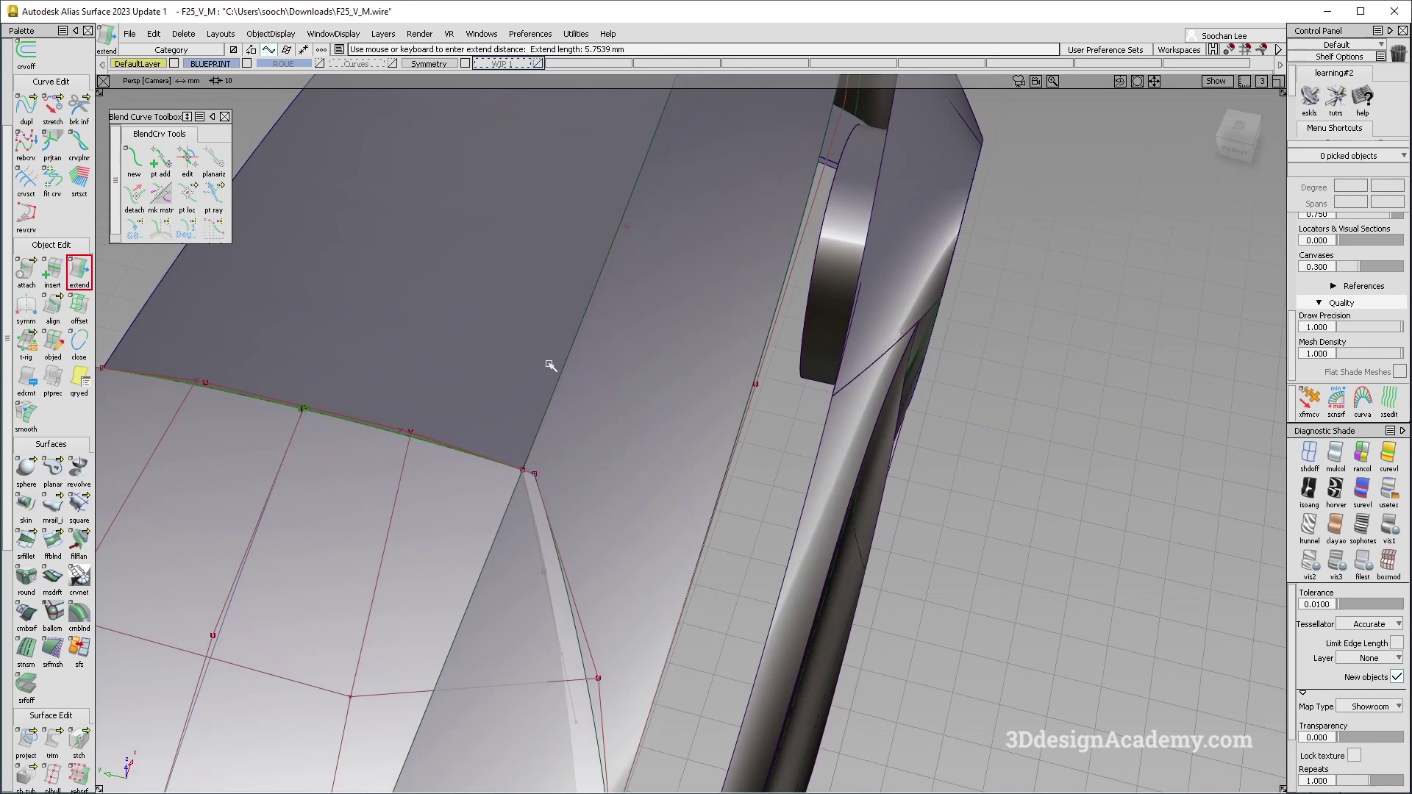
pyautogui.click(26, 304)
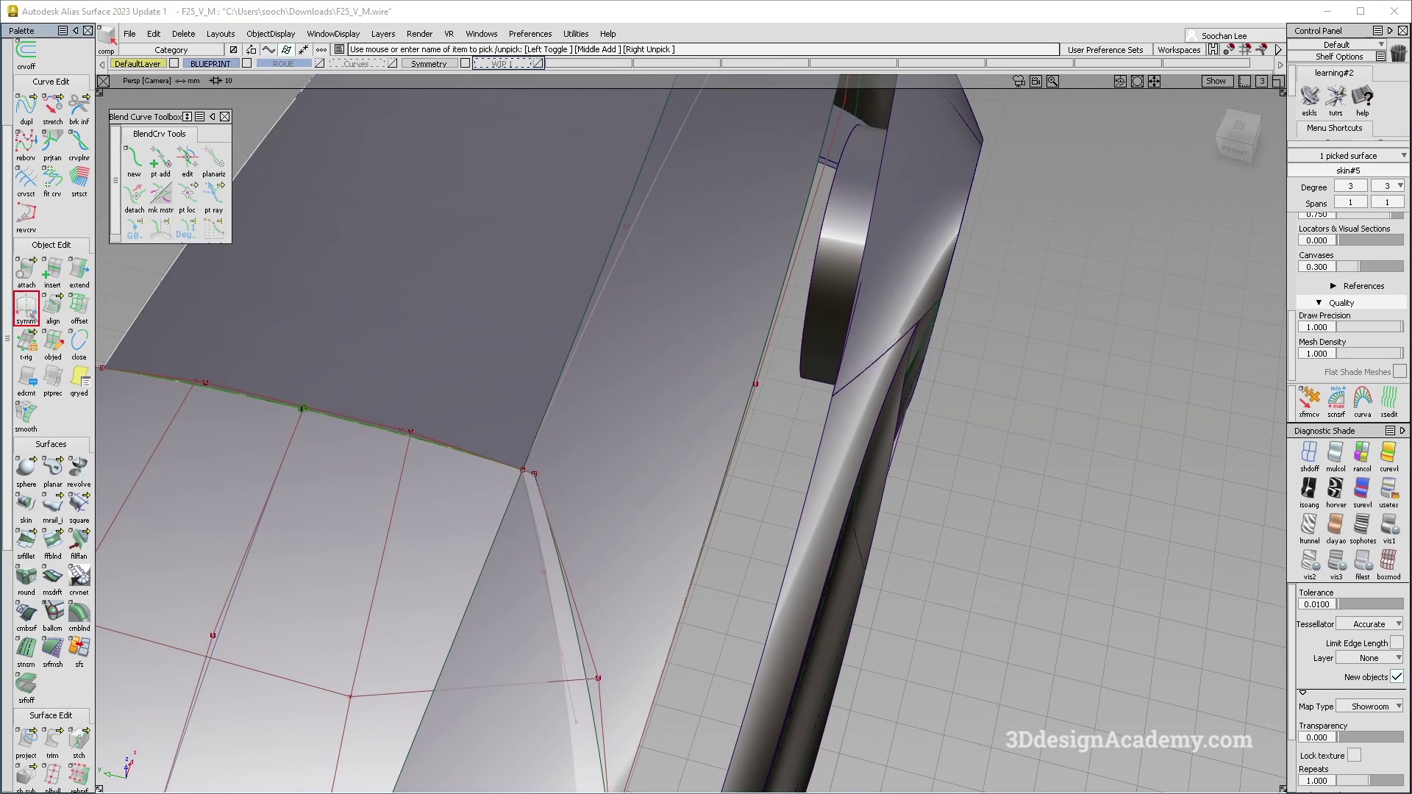
# Try a larger extension of the roof's side edge, about 21 mm, from the original degree 3 by 3 surface
pyautogui.keyDown('alt'); pyautogui.keyDown('shift'); pyautogui.moveTo(514, 368); pyautogui.dragTo(241, 292); pyautogui.keyUp('shift'); pyautogui.keyUp('alt')
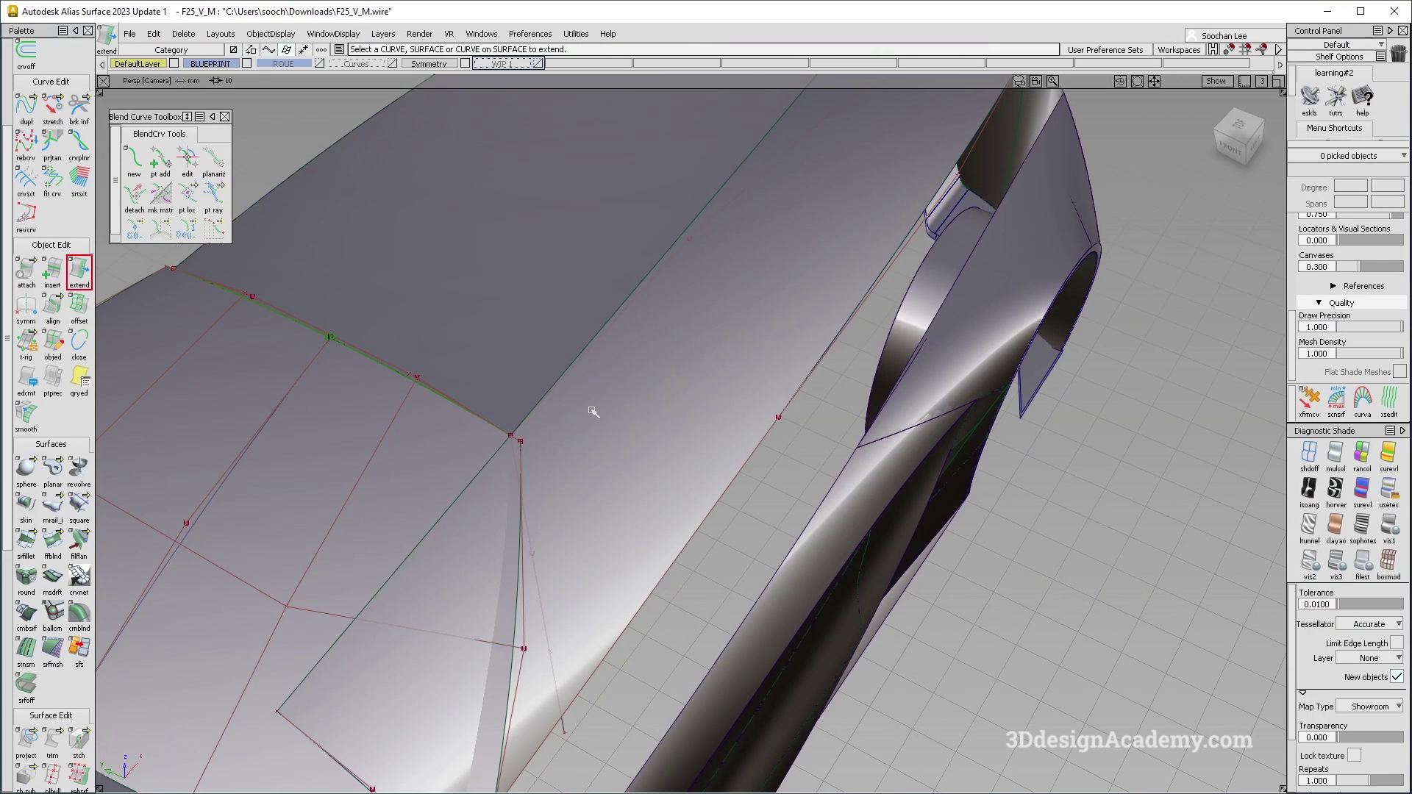
pyautogui.click(523, 305)
pyautogui.keyDown('alt'); pyautogui.keyDown('shift'); pyautogui.moveTo(523, 306); pyautogui.dragTo(555, 364); pyautogui.keyUp('shift'); pyautogui.keyUp('alt')
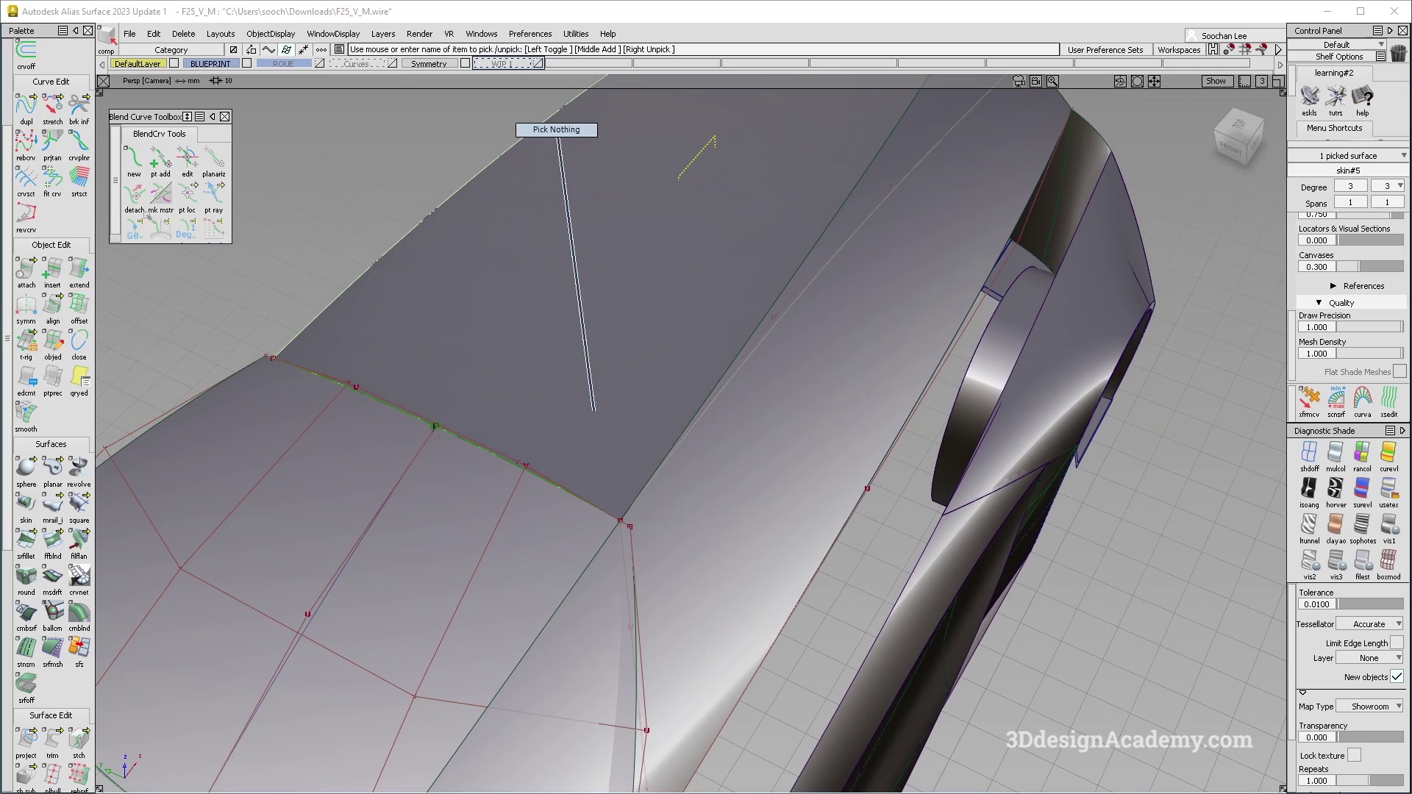
pyautogui.hotkey('ctrl', 'shift', 'n')
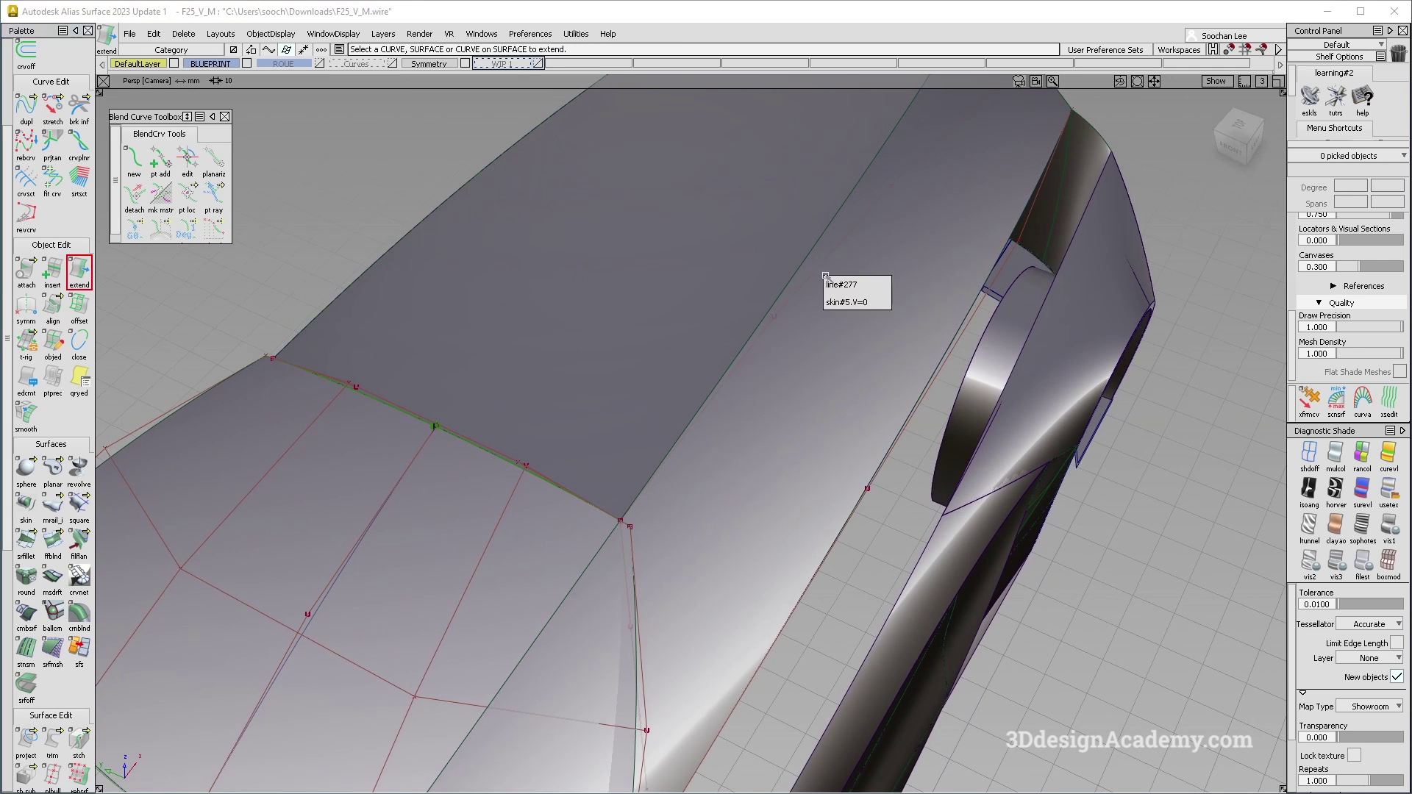
pyautogui.click(853, 303)
pyautogui.moveTo(412, 167); pyautogui.dragTo(595, 524)
pyautogui.moveTo(1233, 309); pyautogui.dragTo(1177, 376)
pyautogui.keyDown('alt'); pyautogui.keyDown('shift'); pyautogui.moveTo(772, 514); pyautogui.dragTo(854, 418); pyautogui.keyUp('shift'); pyautogui.keyUp('alt')
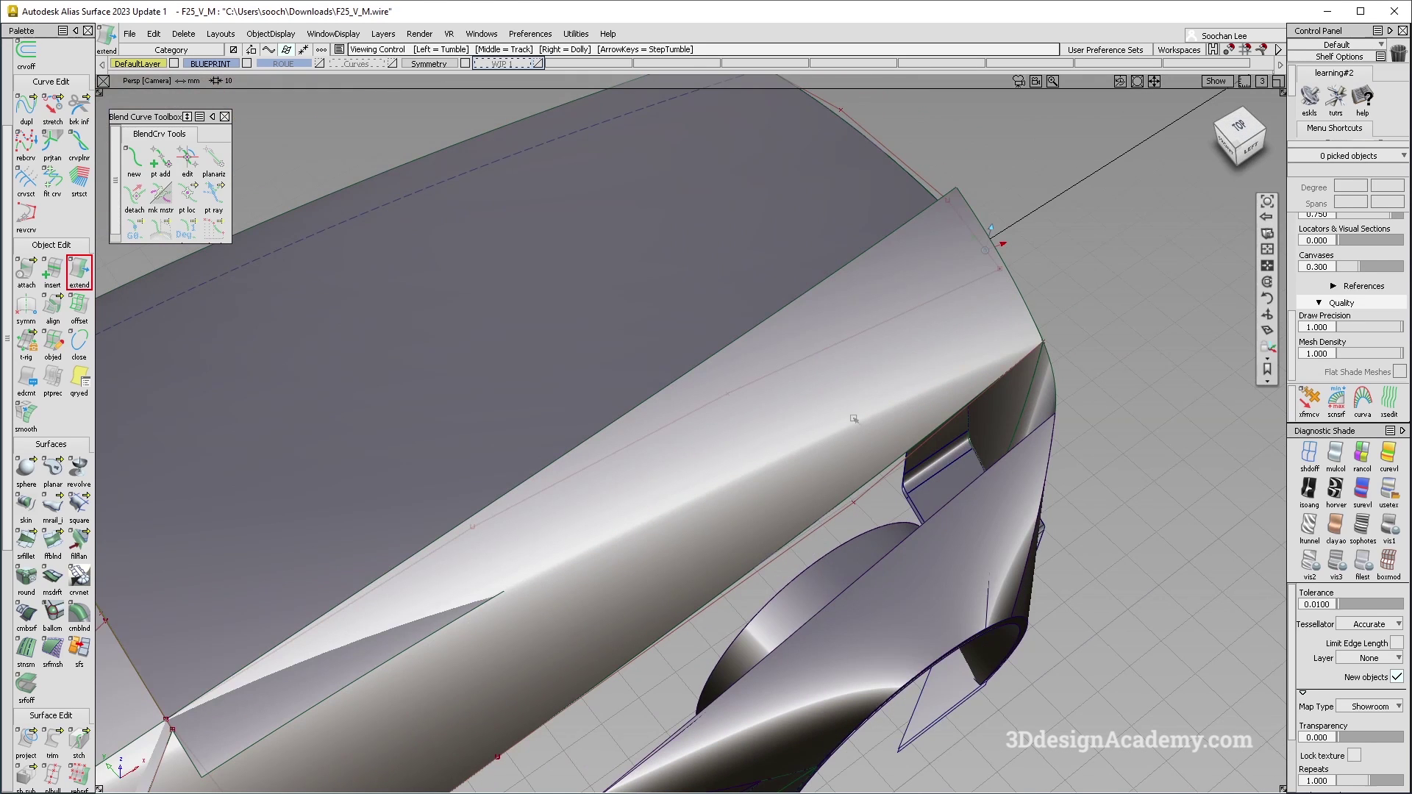
pyautogui.keyDown('alt'); pyautogui.keyDown('shift'); pyautogui.moveTo(914, 346); pyautogui.dragTo(571, 387); pyautogui.keyUp('shift'); pyautogui.keyUp('alt')
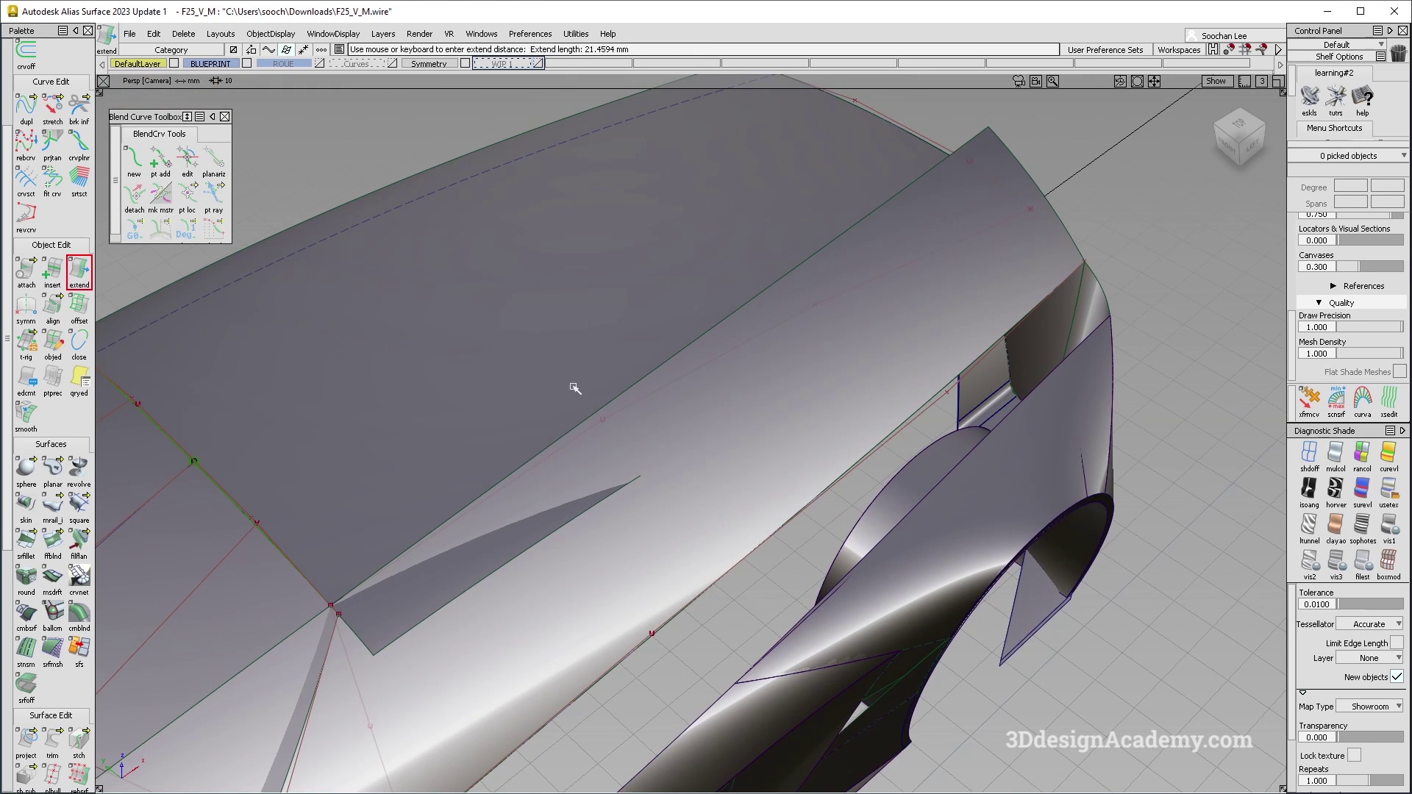
# Duplicate the roof surface, set the copy's degree to 3 by 2, and hide the original roof
pyautogui.click(504, 335)
pyautogui.keyDown('alt'); pyautogui.keyDown('shift'); pyautogui.moveTo(504, 335); pyautogui.dragTo(630, 366); pyautogui.keyUp('shift'); pyautogui.keyUp('alt')
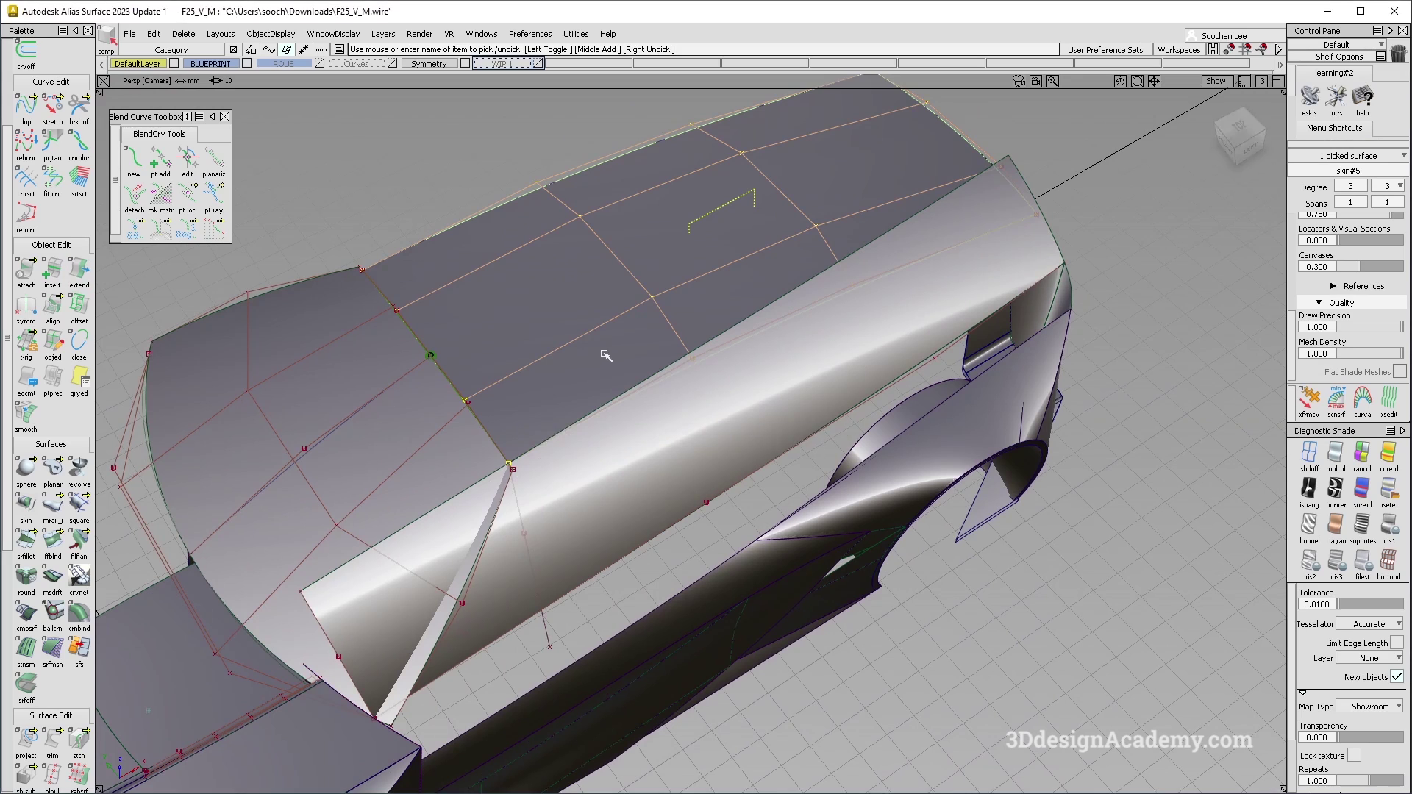
pyautogui.click(1364, 186)
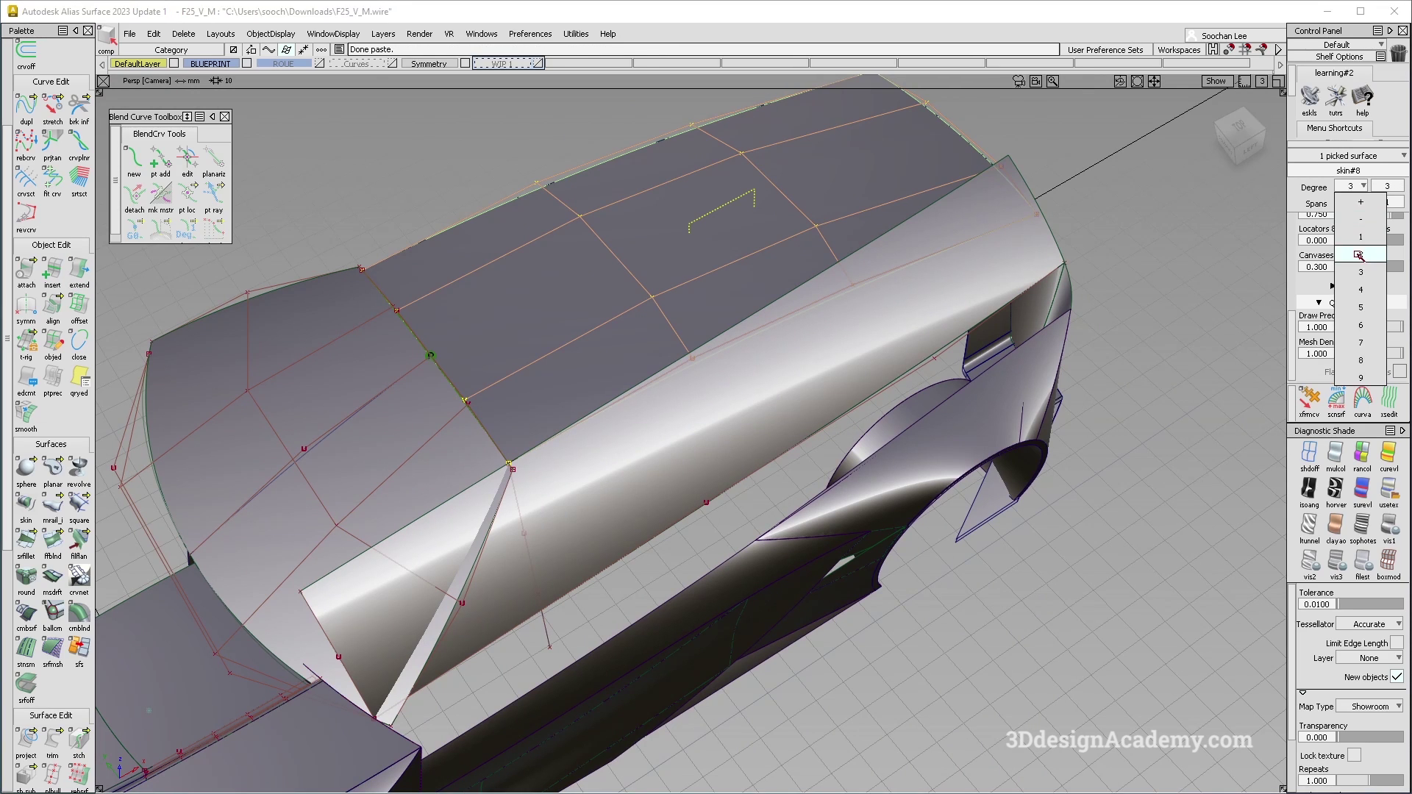
pyautogui.click(1350, 220)
pyautogui.click(1387, 189)
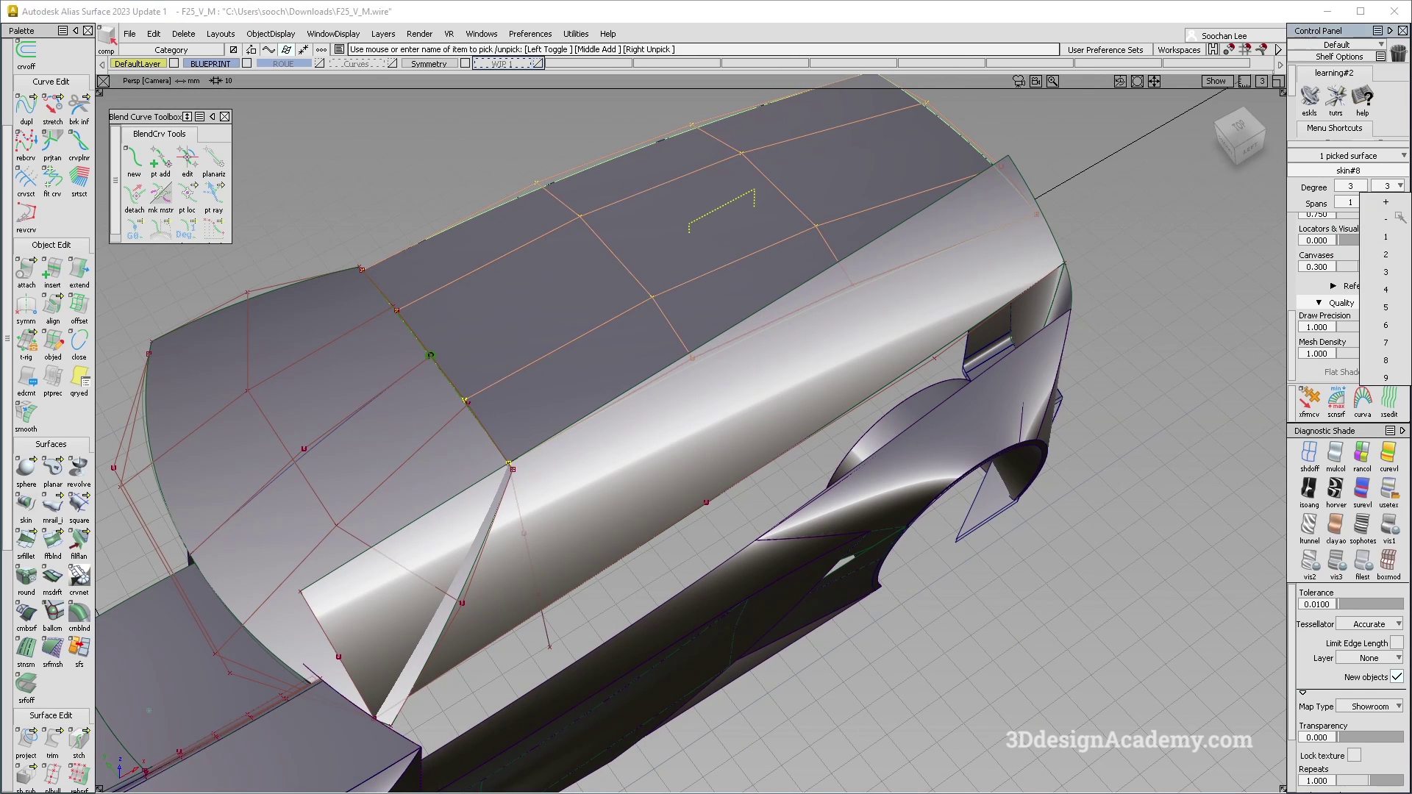
pyautogui.click(1399, 260)
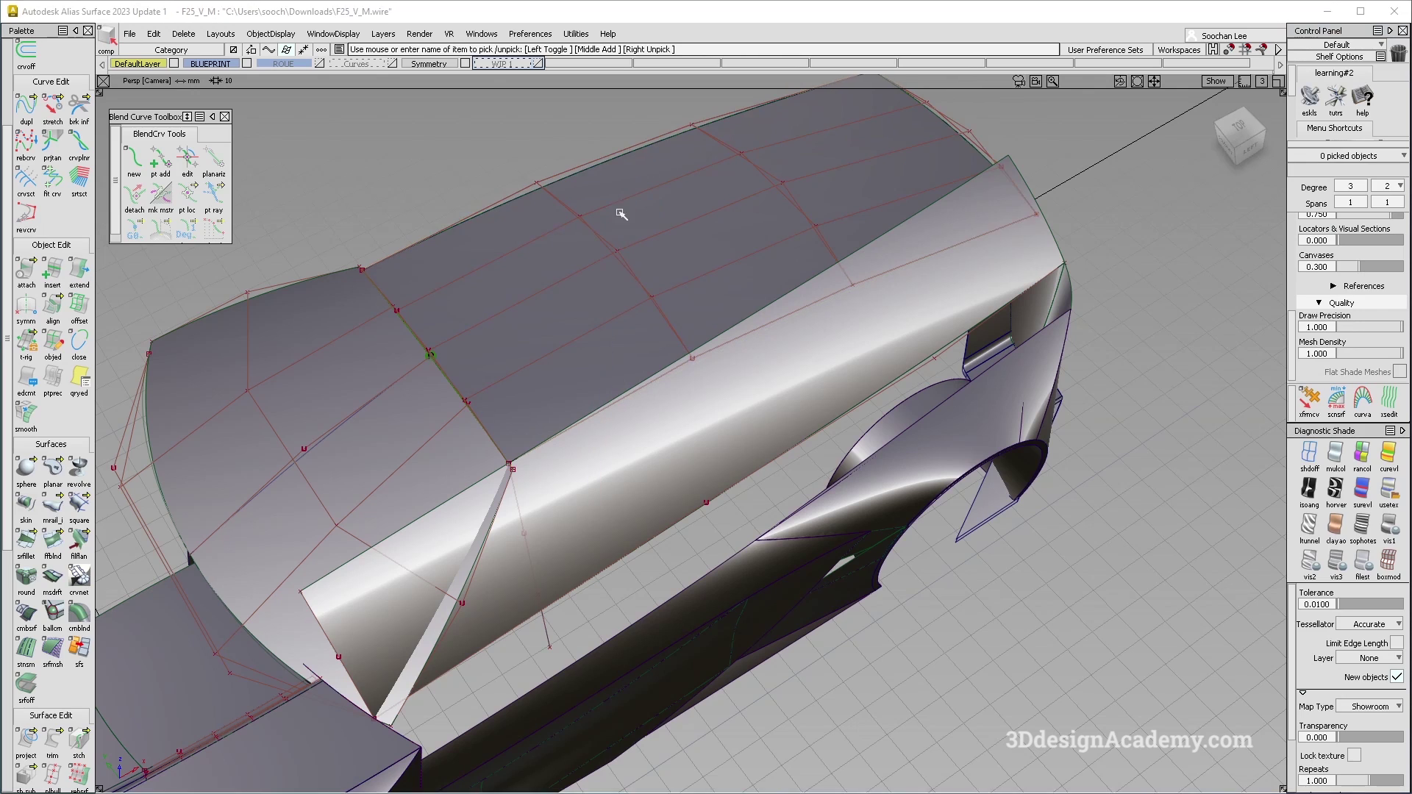
pyautogui.click(269, 34)
pyautogui.click(266, 88)
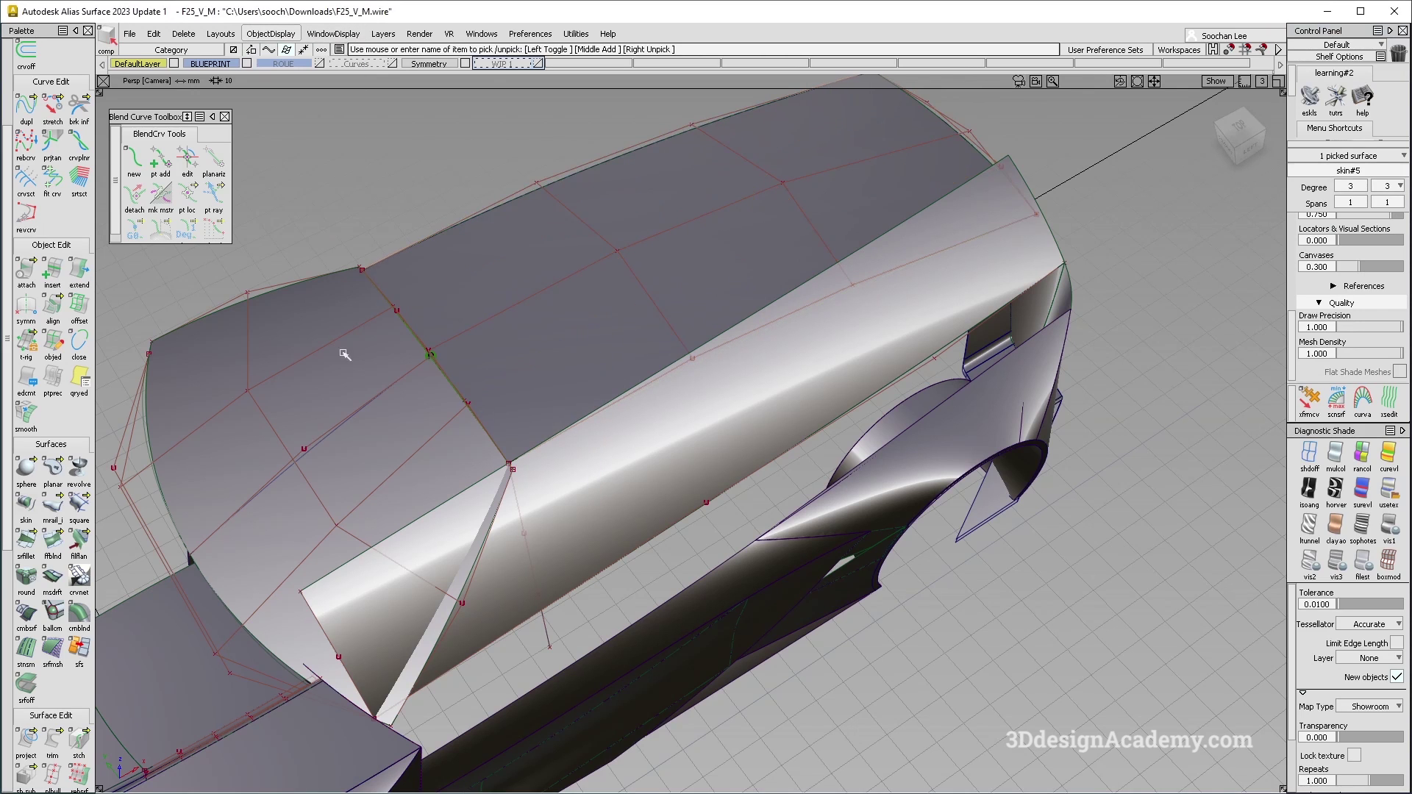
# Extend the side edge of the degree 3 by 2 roof copy outward past the side window surface
pyautogui.click(78, 271)
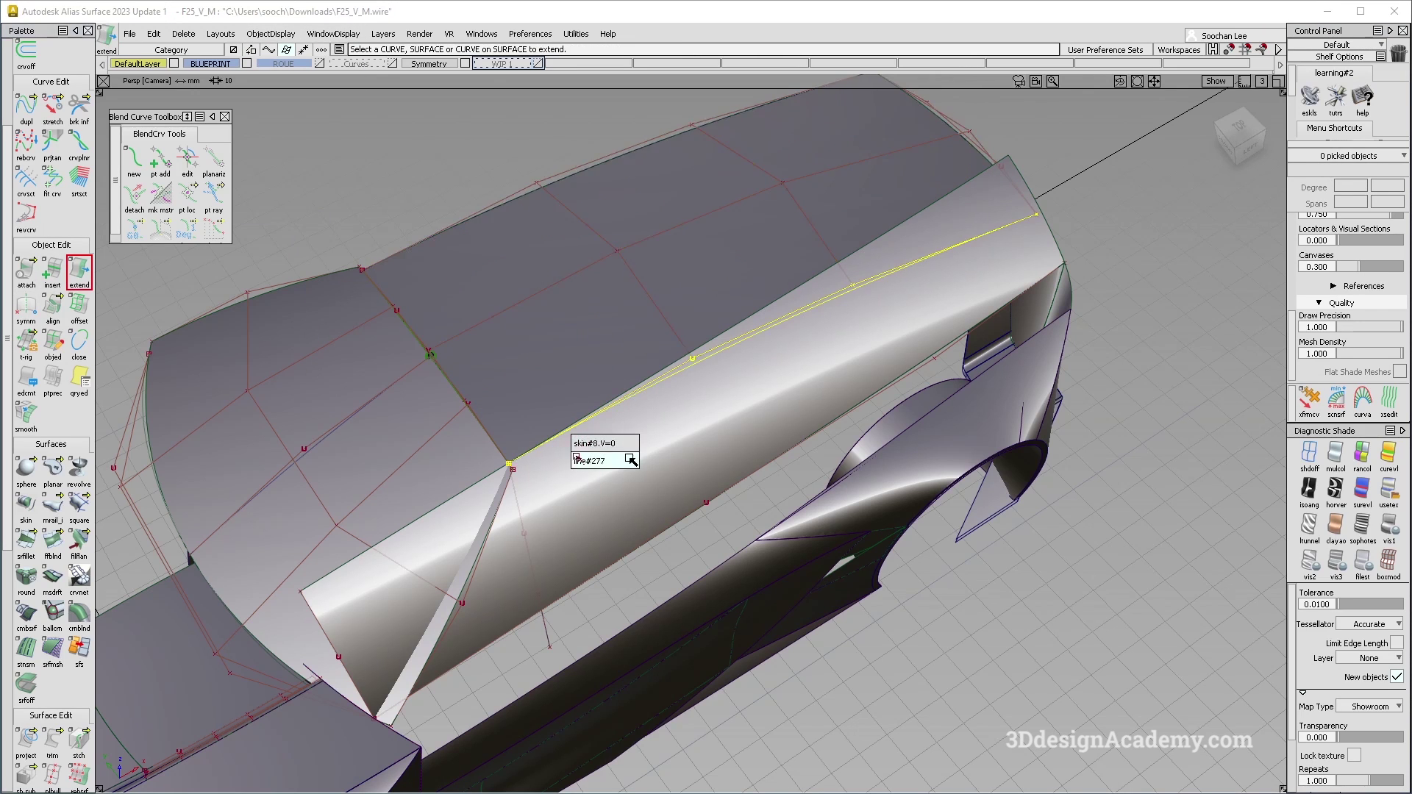
pyautogui.click(574, 441)
pyautogui.moveTo(457, 126); pyautogui.dragTo(500, 339)
# Examine how the extended roof intersects the side window surface along its length
pyautogui.keyDown('alt'); pyautogui.keyDown('shift'); pyautogui.moveTo(830, 346); pyautogui.dragTo(726, 442); pyautogui.keyUp('shift'); pyautogui.keyUp('alt')
pyautogui.click(720, 358)
pyautogui.moveTo(720, 358)
pyautogui.keyDown('alt'); pyautogui.keyDown('shift'); pyautogui.mouseDown()
pyautogui.moveTo(572, 428)
pyautogui.moveTo(775, 306)
pyautogui.mouseUp(); pyautogui.keyUp('shift'); pyautogui.keyUp('alt')
pyautogui.keyDown('ctrl'); pyautogui.keyDown('shift'); pyautogui.moveTo(775, 306); pyautogui.dragTo(712, 384); pyautogui.keyUp('shift'); pyautogui.keyUp('ctrl')
pyautogui.click(711, 374)
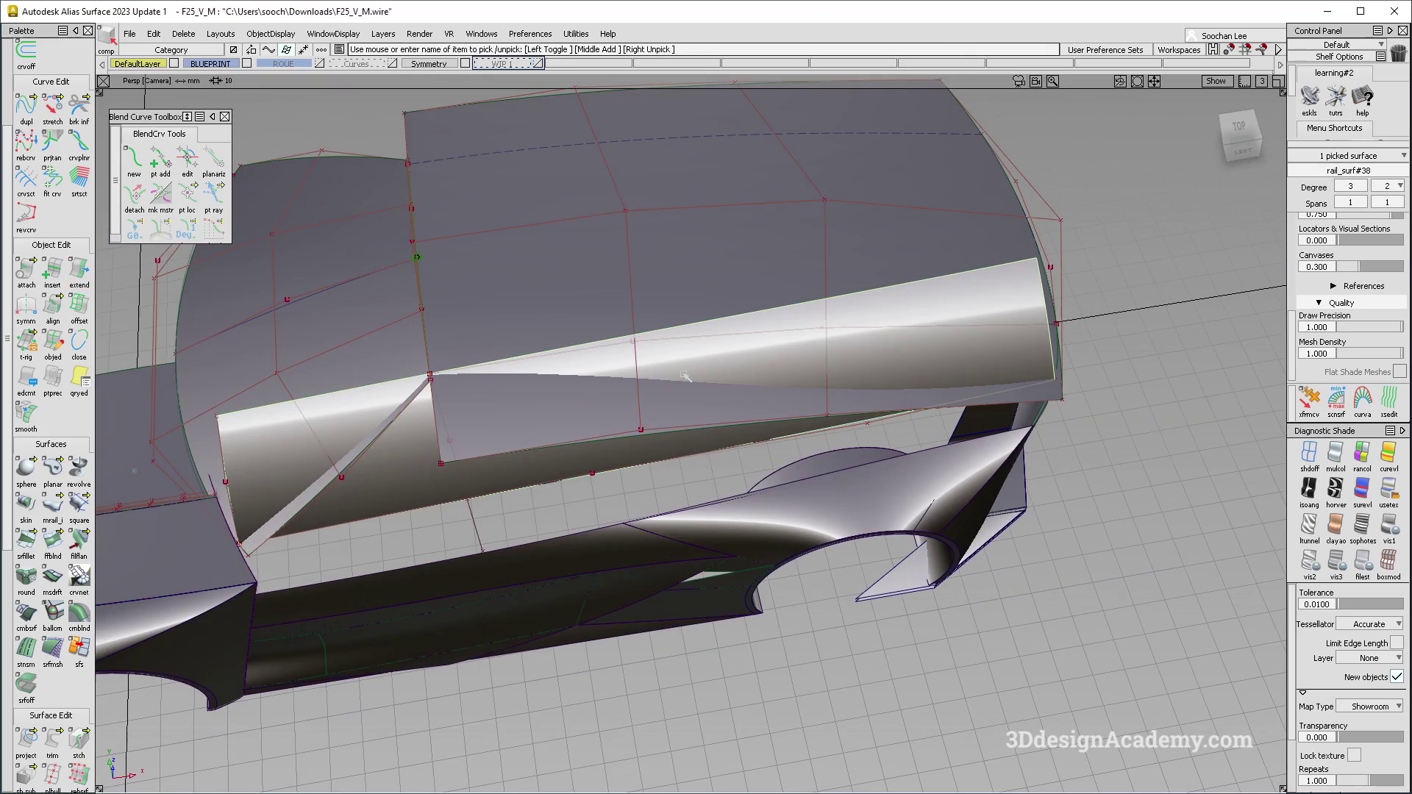
pyautogui.keyDown('alt'); pyautogui.keyDown('shift'); pyautogui.moveTo(621, 395); pyautogui.dragTo(683, 433); pyautogui.keyUp('shift'); pyautogui.keyUp('alt')
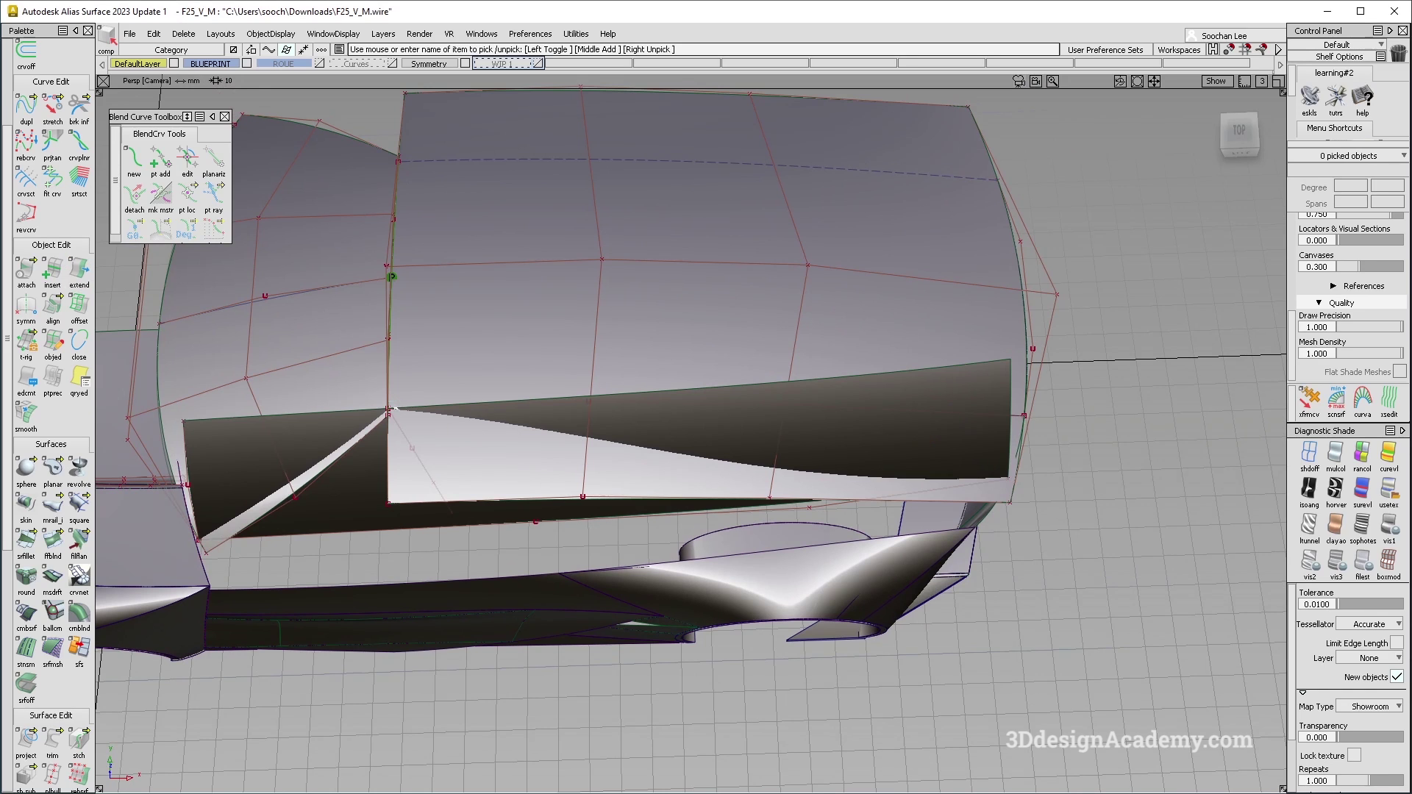
pyautogui.keyDown('alt'); pyautogui.keyDown('shift'); pyautogui.moveTo(690, 537); pyautogui.dragTo(869, 559); pyautogui.keyUp('shift'); pyautogui.keyUp('alt')
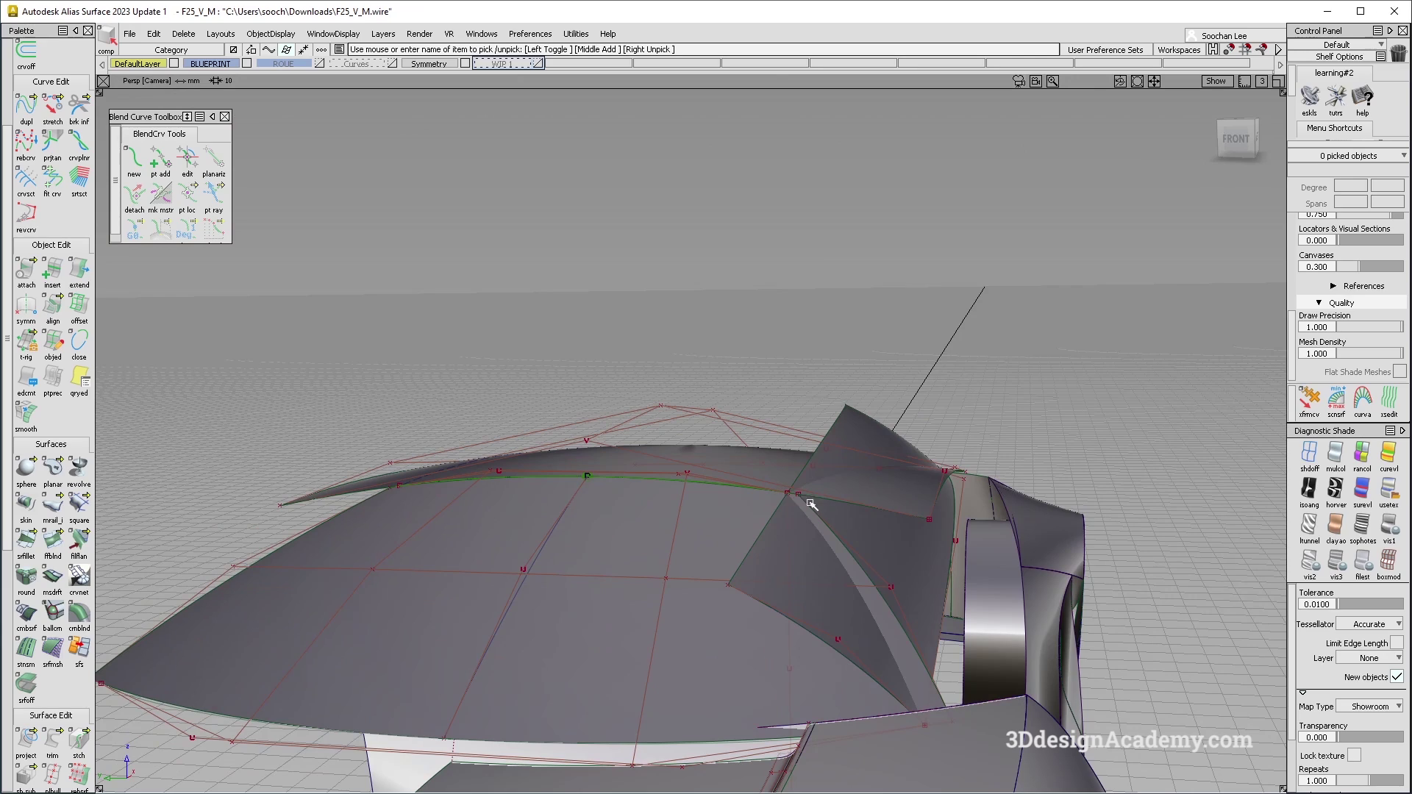
# Examine the roof, windshield and side window surfaces together beside the side-view blueprint, checking the extended roof's control points
pyautogui.keyDown('alt'); pyautogui.keyDown('shift'); pyautogui.moveTo(796, 498); pyautogui.dragTo(559, 342); pyautogui.keyUp('shift'); pyautogui.keyUp('alt')
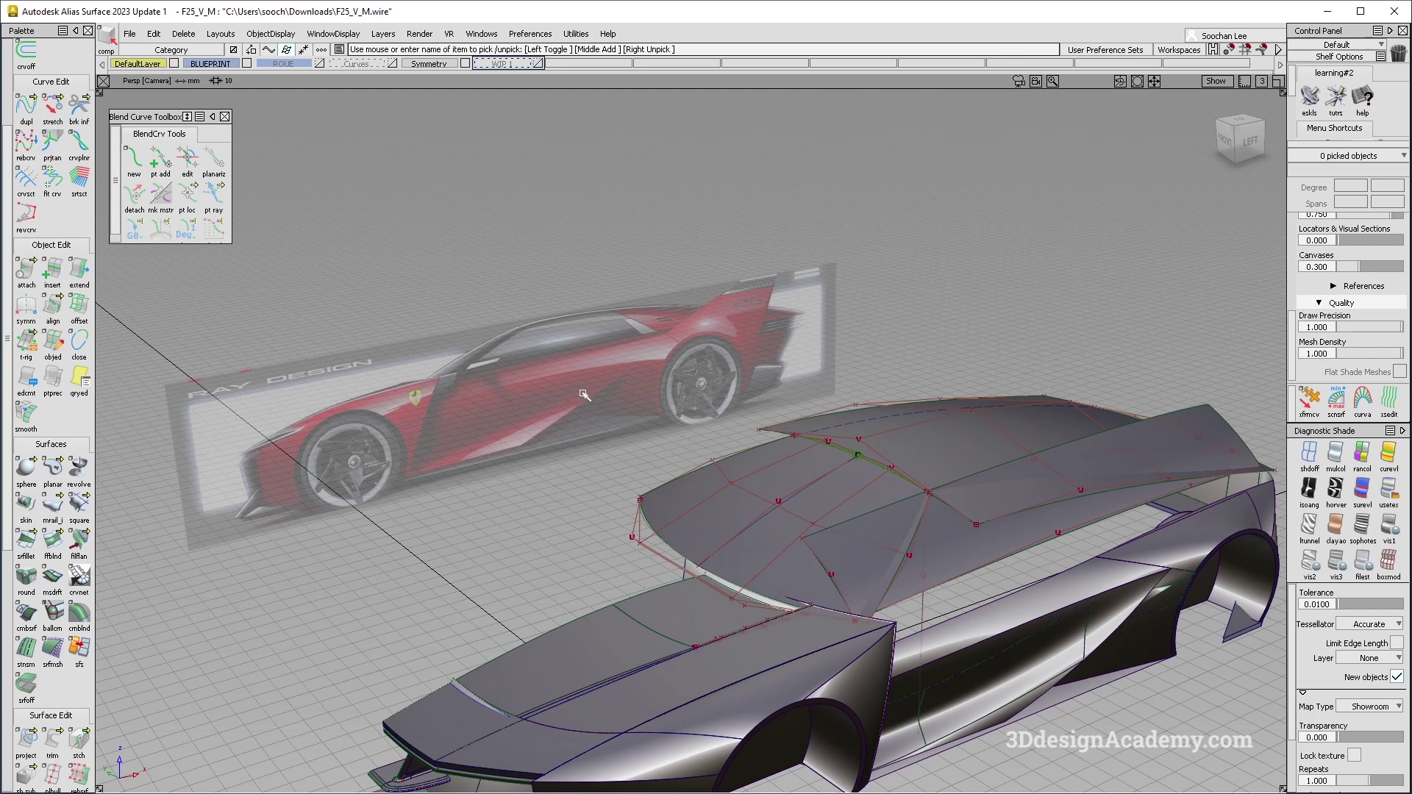
pyautogui.keyDown('alt'); pyautogui.keyDown('shift'); pyautogui.moveTo(647, 421); pyautogui.dragTo(820, 542); pyautogui.keyUp('shift'); pyautogui.keyUp('alt')
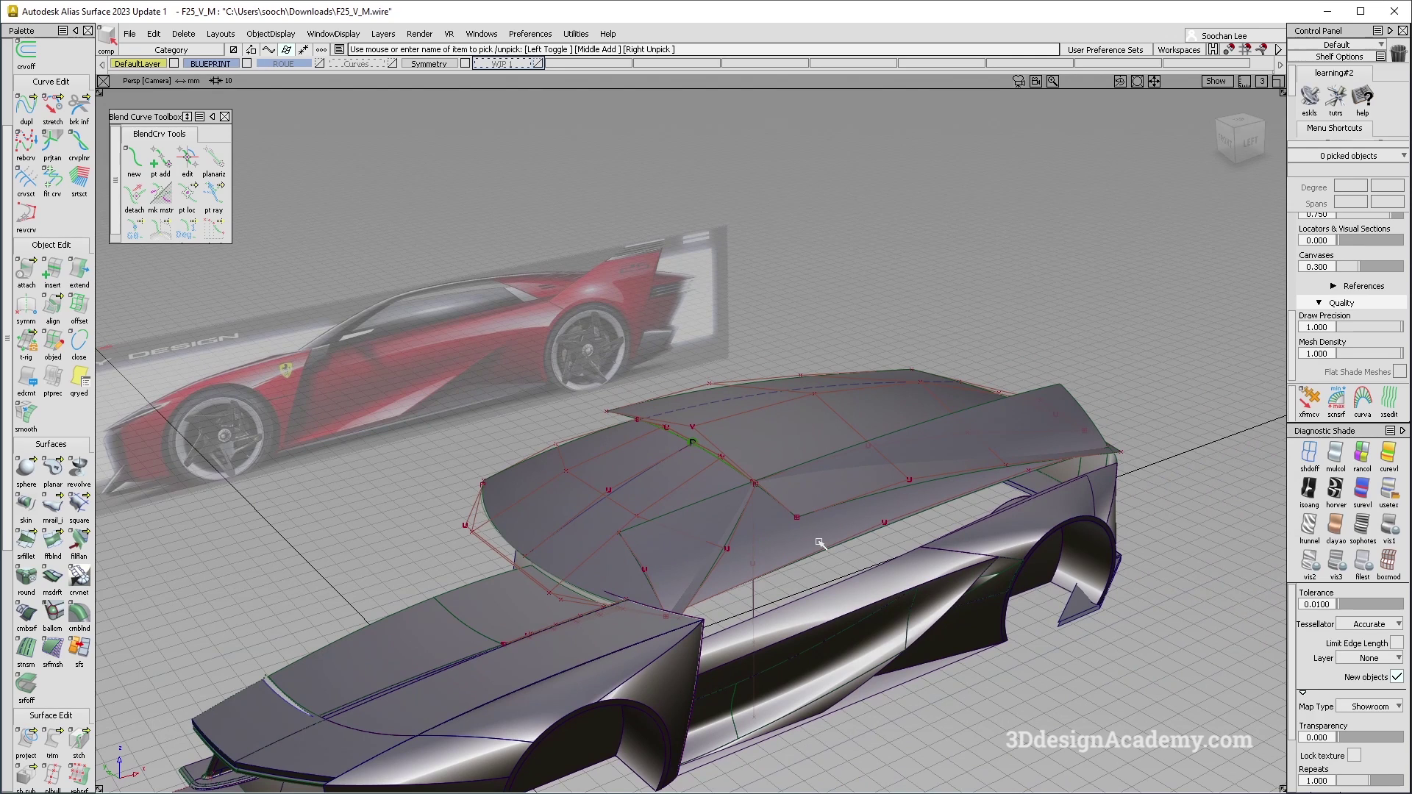
pyautogui.keyDown('alt'); pyautogui.keyDown('shift'); pyautogui.moveTo(820, 543); pyautogui.dragTo(714, 517); pyautogui.keyUp('shift'); pyautogui.keyUp('alt')
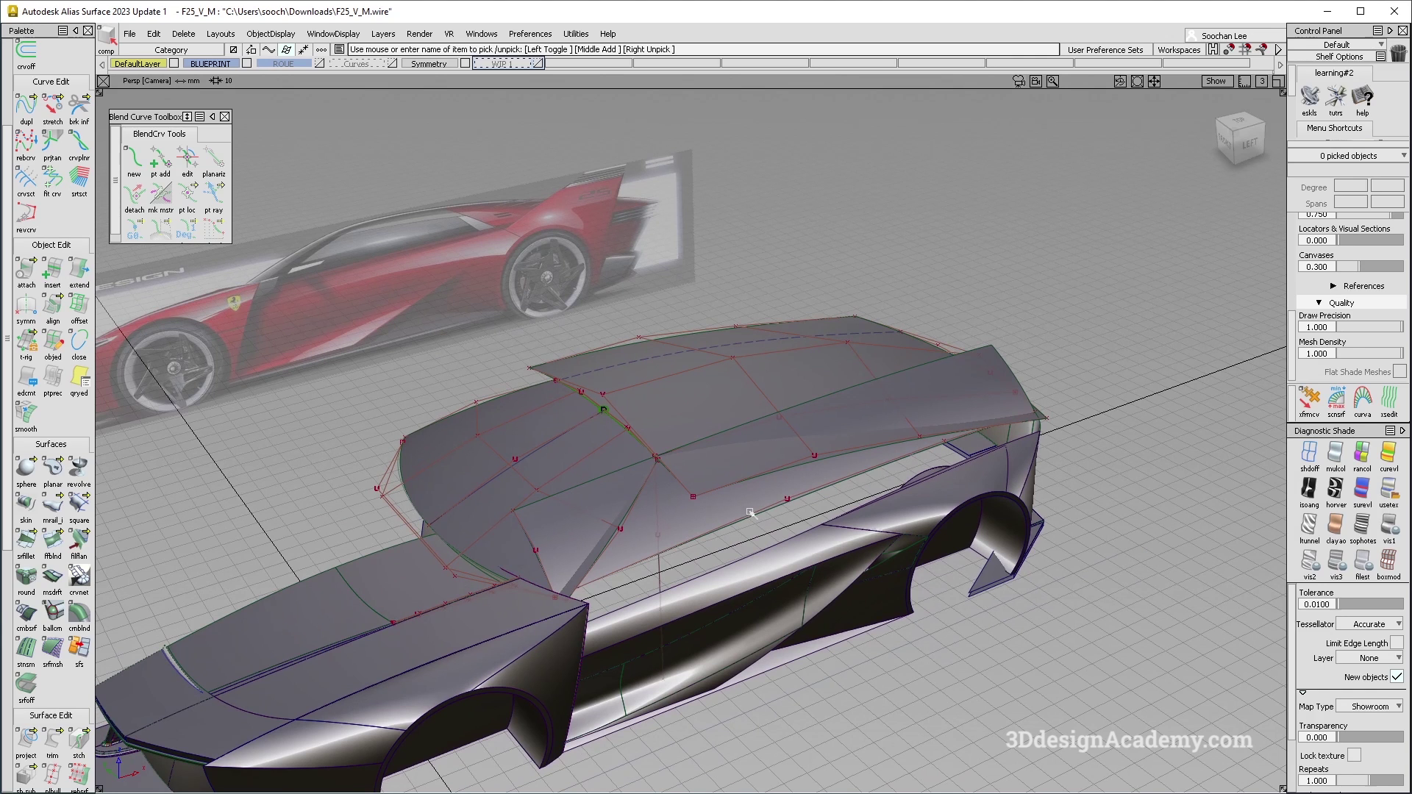
pyautogui.keyDown('alt'); pyautogui.keyDown('shift'); pyautogui.moveTo(750, 512); pyautogui.dragTo(918, 330); pyautogui.keyUp('shift'); pyautogui.keyUp('alt')
pyautogui.click(813, 447)
pyautogui.keyDown('alt'); pyautogui.keyDown('shift'); pyautogui.moveTo(812, 447); pyautogui.dragTo(902, 417); pyautogui.keyUp('shift'); pyautogui.keyUp('alt')
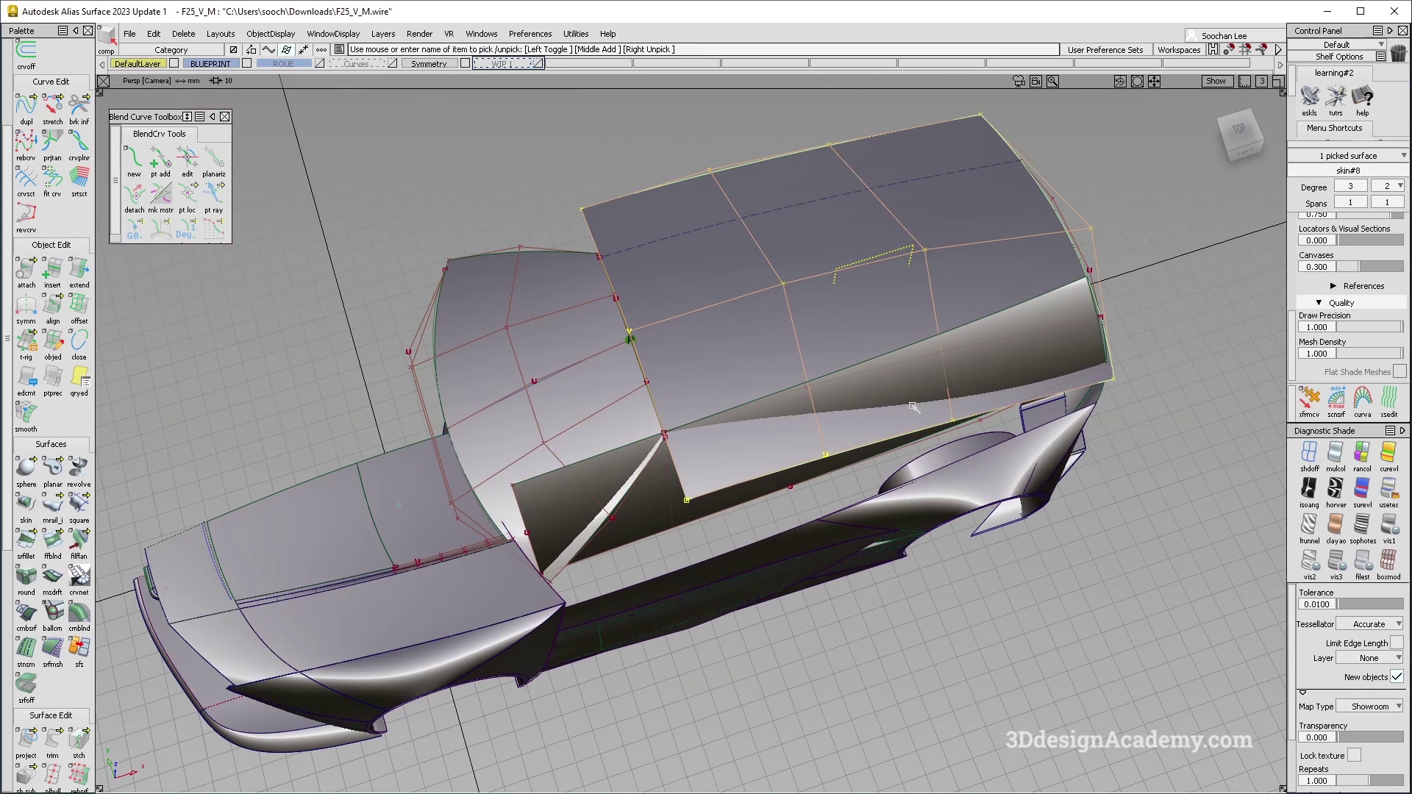
pyautogui.keyDown('alt'); pyautogui.keyDown('shift'); pyautogui.moveTo(776, 459); pyautogui.dragTo(810, 453); pyautogui.keyUp('shift'); pyautogui.keyUp('alt')
pyautogui.keyDown('alt'); pyautogui.keyDown('shift'); pyautogui.moveTo(717, 494); pyautogui.dragTo(767, 465); pyautogui.keyUp('shift'); pyautogui.keyUp('alt')
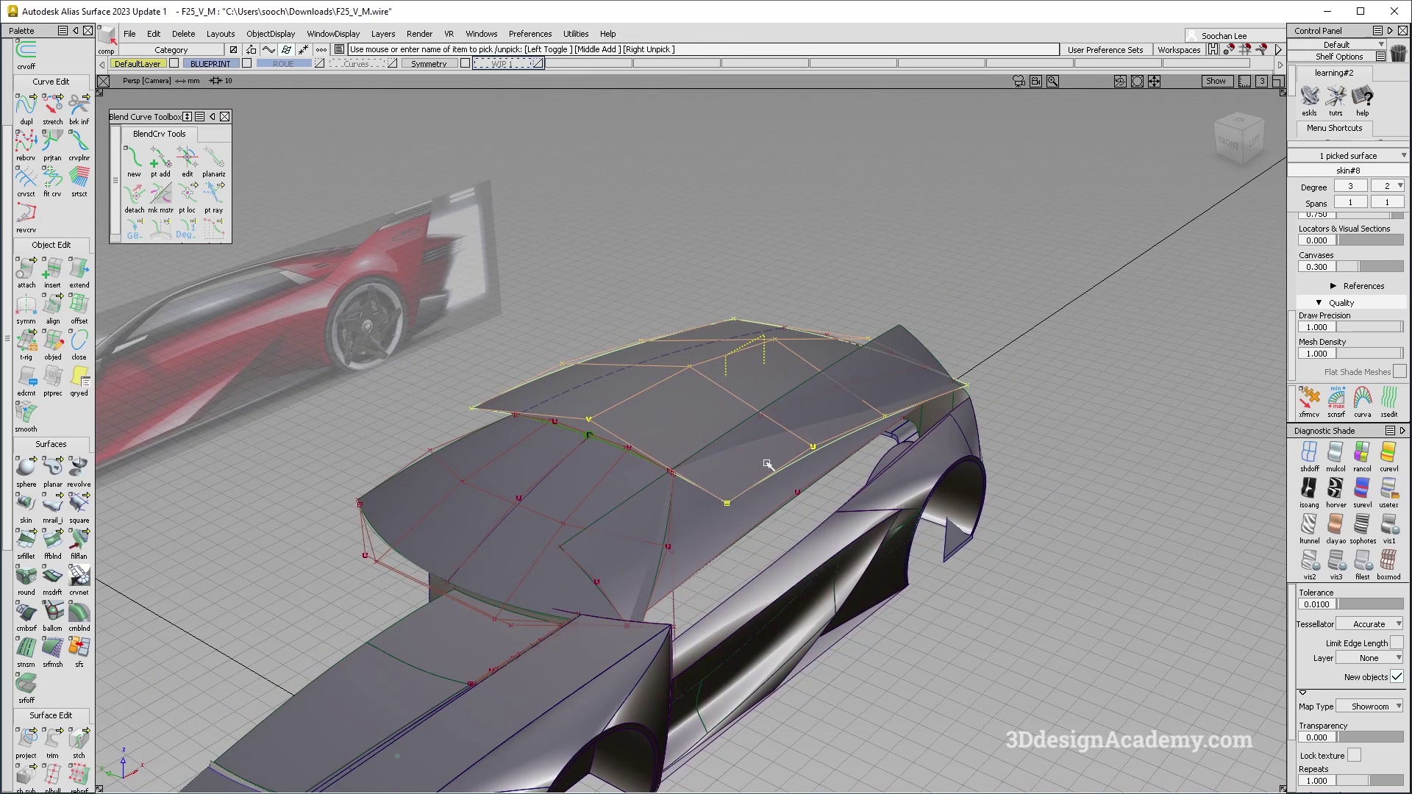
pyautogui.click(741, 489)
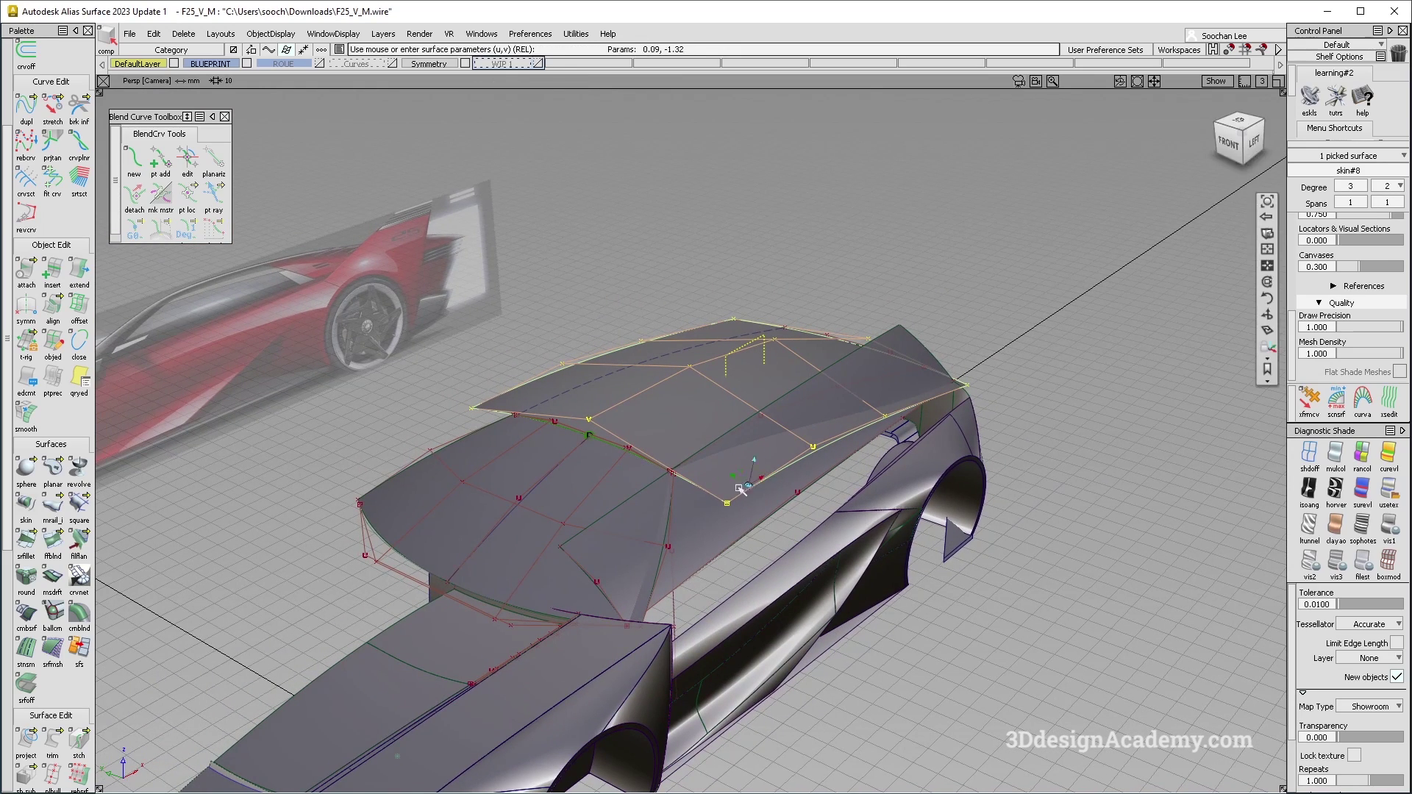
pyautogui.keyDown('alt'); pyautogui.keyDown('shift'); pyautogui.moveTo(767, 482); pyautogui.dragTo(752, 517); pyautogui.keyUp('shift'); pyautogui.keyUp('alt')
pyautogui.keyDown('alt'); pyautogui.keyDown('shift'); pyautogui.moveTo(873, 380); pyautogui.dragTo(832, 435); pyautogui.keyUp('shift'); pyautogui.keyUp('alt')
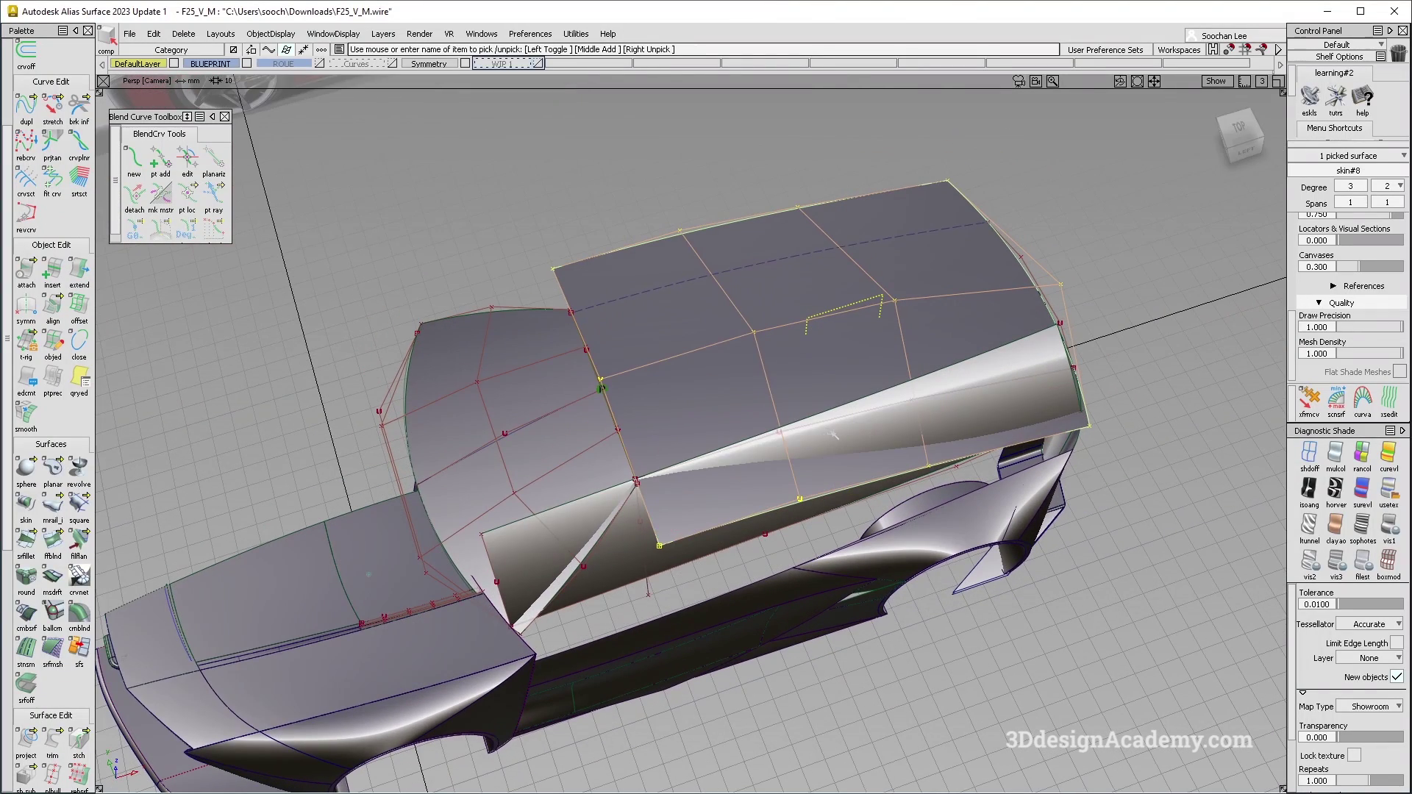
# Delete the extended roof copy, the windshield surface and the side window surface, keeping their construction curves
pyautogui.press('Delete')
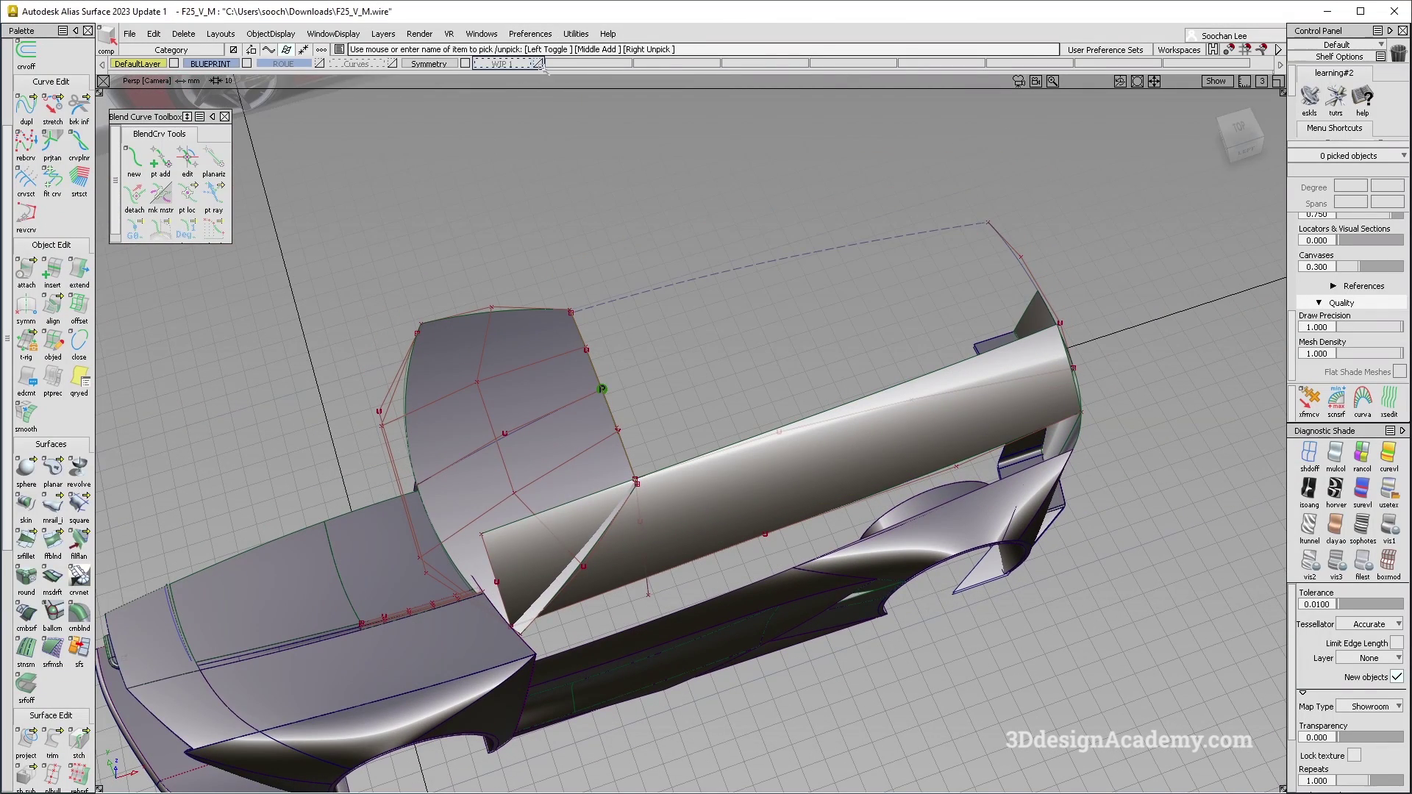
pyautogui.click(581, 412)
pyautogui.click(731, 489)
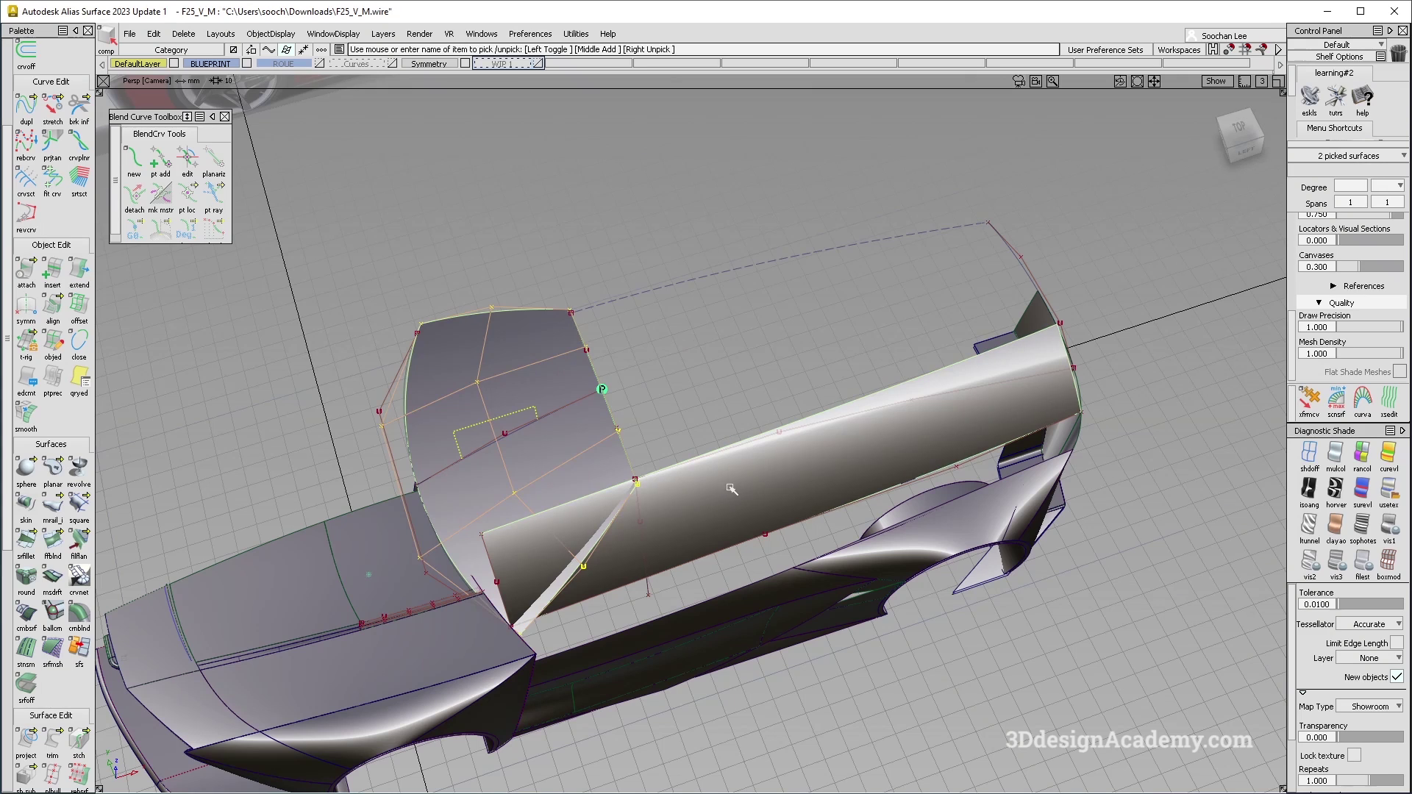
pyautogui.press('Delete')
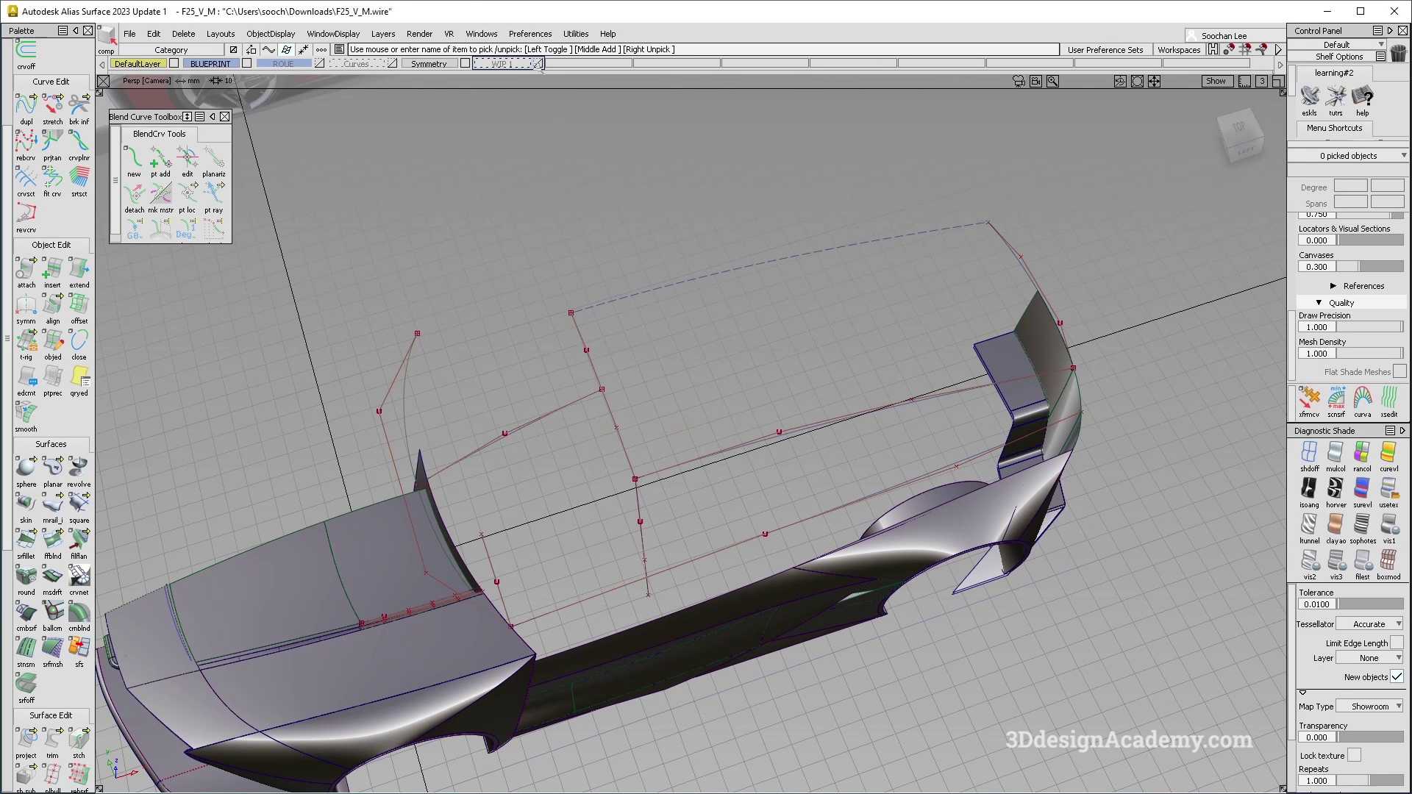
# Show the WIP 1 layer and examine its windshield, roof and side window surfaces around the front lower windshield corner
pyautogui.click(539, 64)
pyautogui.keyDown('alt'); pyautogui.keyDown('shift'); pyautogui.moveTo(775, 378); pyautogui.dragTo(919, 432); pyautogui.keyUp('shift'); pyautogui.keyUp('alt')
pyautogui.keyDown('ctrl'); pyautogui.keyDown('shift'); pyautogui.moveTo(921, 430); pyautogui.dragTo(898, 335); pyautogui.keyUp('shift'); pyautogui.keyUp('ctrl')
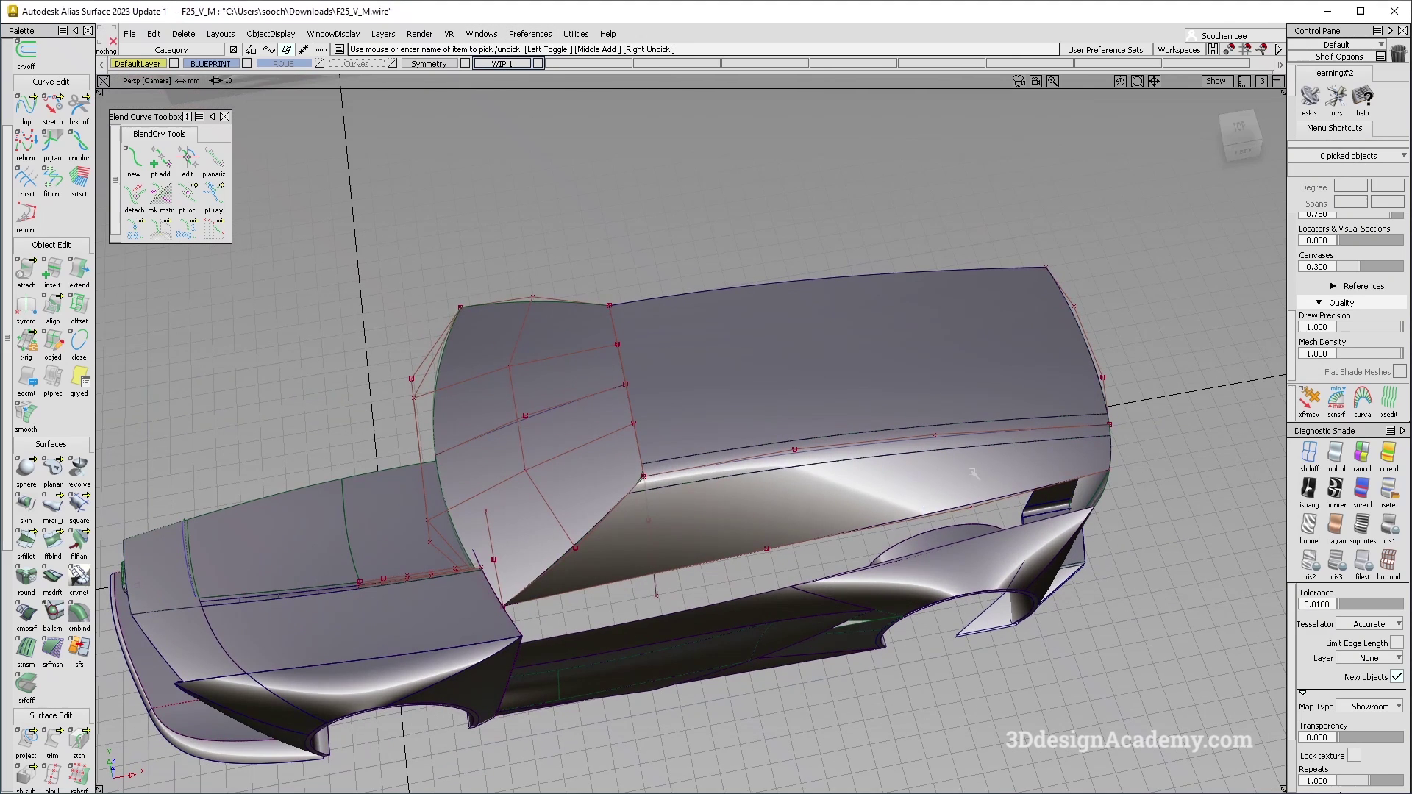
pyautogui.keyDown('alt'); pyautogui.keyDown('shift'); pyautogui.moveTo(643, 431); pyautogui.dragTo(809, 564); pyautogui.keyUp('shift'); pyautogui.keyUp('alt')
pyautogui.keyDown('ctrl'); pyautogui.keyDown('shift'); pyautogui.moveTo(809, 564); pyautogui.dragTo(733, 441, button='right'); pyautogui.keyUp('shift'); pyautogui.keyUp('ctrl')
pyautogui.keyDown('alt'); pyautogui.keyDown('shift'); pyautogui.moveTo(620, 462); pyautogui.dragTo(728, 512); pyautogui.keyUp('shift'); pyautogui.keyUp('alt')
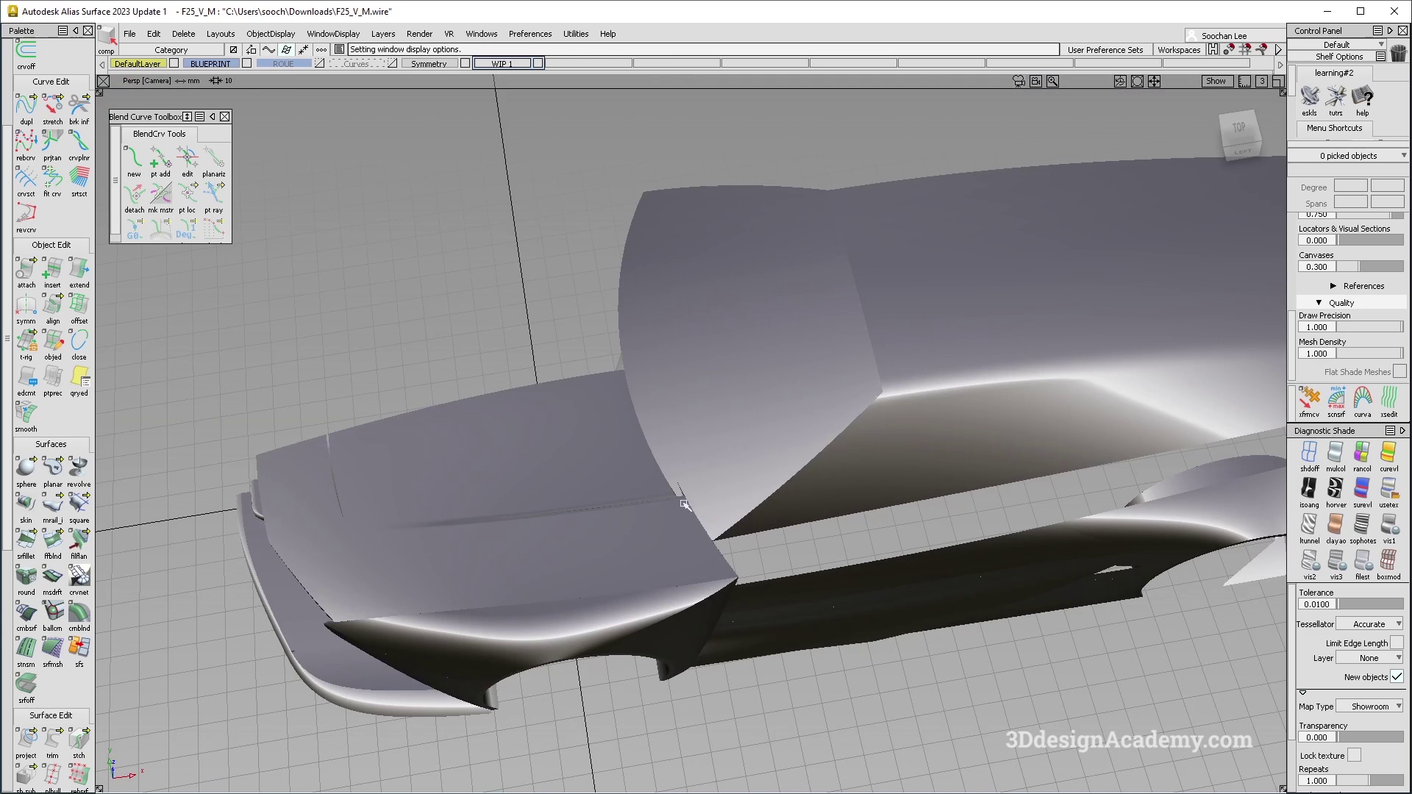
pyautogui.keyDown('alt'); pyautogui.keyDown('shift'); pyautogui.moveTo(757, 508); pyautogui.dragTo(779, 450, button='right'); pyautogui.keyUp('shift'); pyautogui.keyUp('alt')
pyautogui.keyDown('alt'); pyautogui.keyDown('shift'); pyautogui.moveTo(778, 450); pyautogui.dragTo(841, 577); pyautogui.keyUp('shift'); pyautogui.keyUp('alt')
pyautogui.hotkey('alt', 'm')
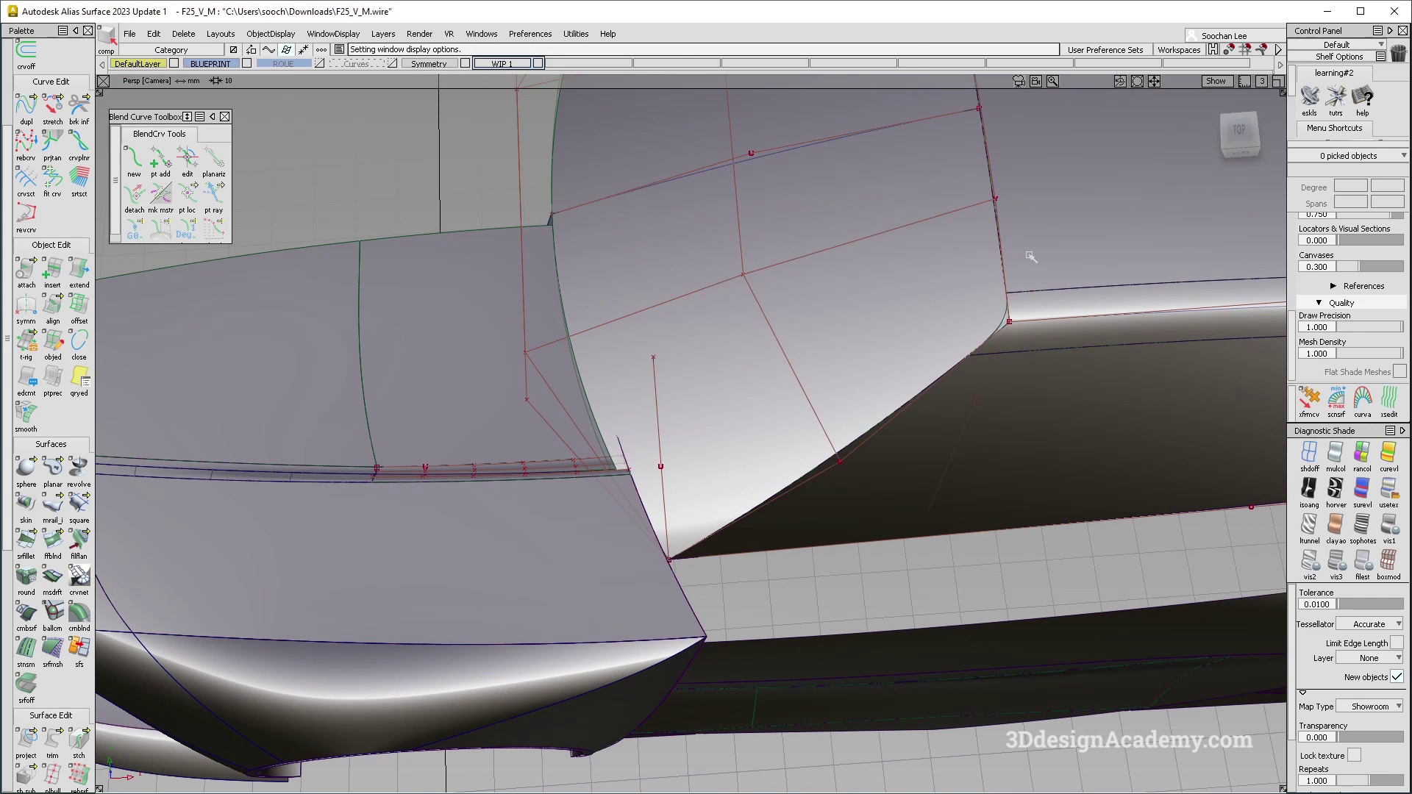
# Insert a curve on the windshield surface running along its length near the edge beside the side window
pyautogui.doubleClick(56, 282)
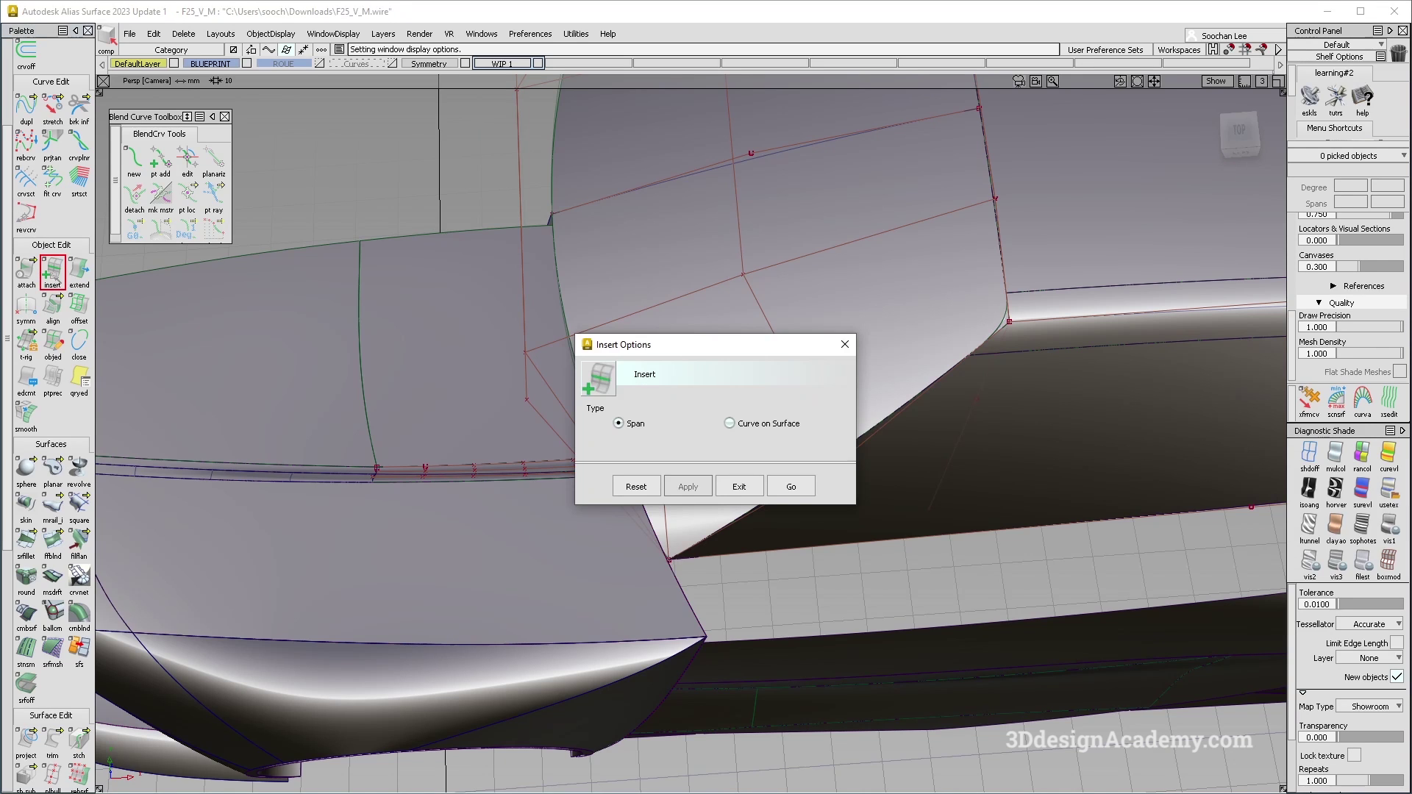
pyautogui.click(790, 487)
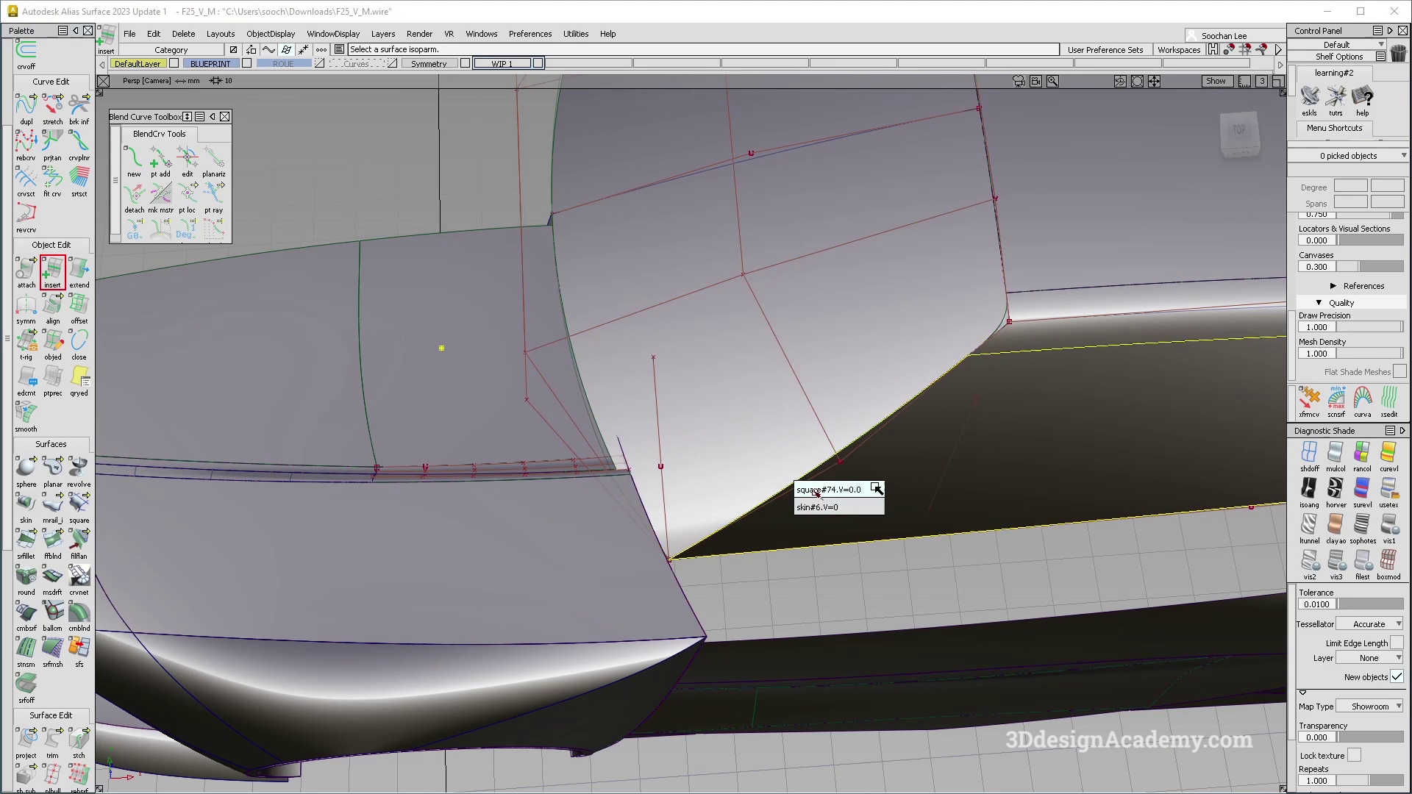
pyautogui.moveTo(875, 506); pyautogui.dragTo(751, 435)
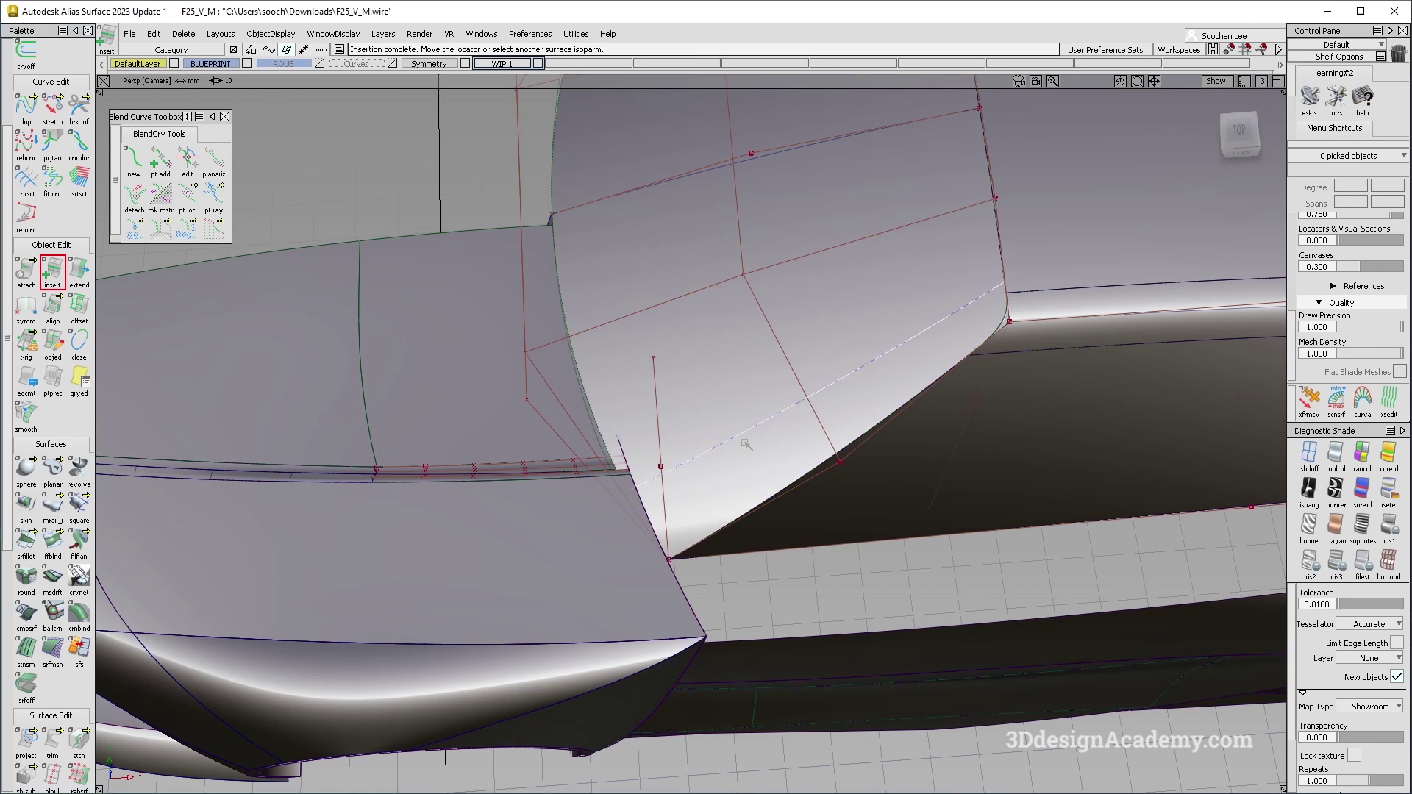
# Divide the windshield along the inserted curve and convert the narrow outer strip into a separate untrimmed surface
pyautogui.click(52, 742)
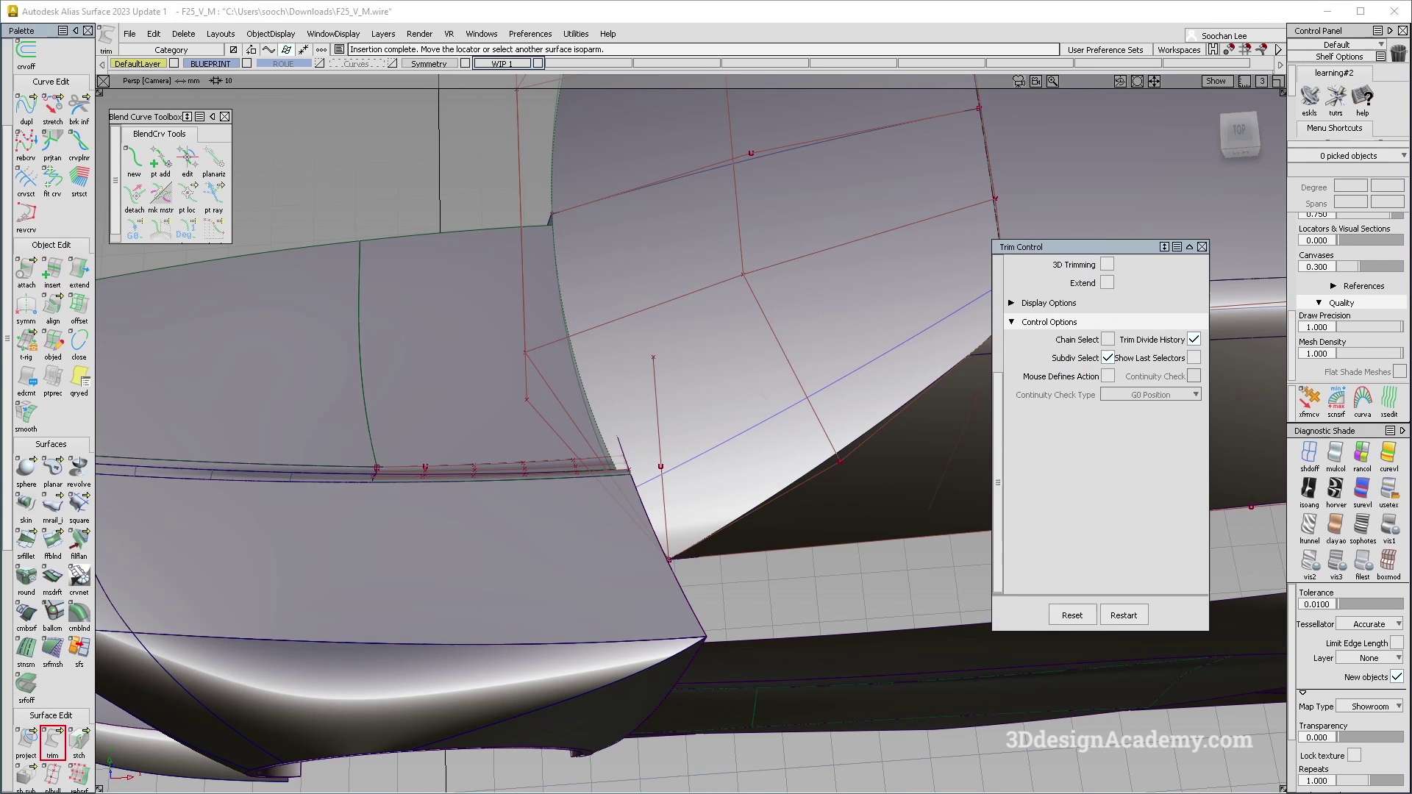
pyautogui.moveTo(52, 742); pyautogui.dragTo(135, 753)
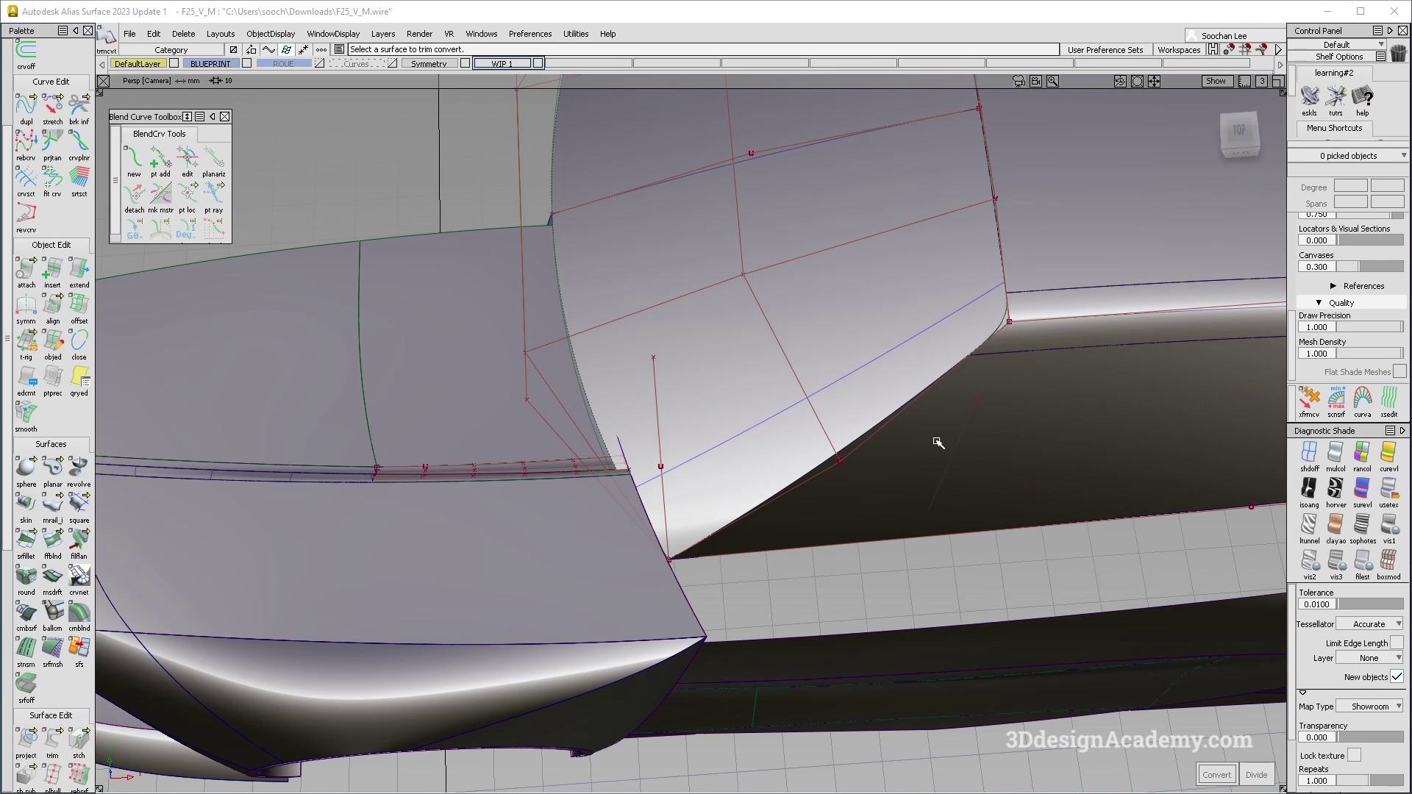
pyautogui.click(791, 477)
pyautogui.keyDown('alt'); pyautogui.keyDown('shift'); pyautogui.moveTo(791, 477); pyautogui.dragTo(643, 488, button='middle'); pyautogui.keyUp('shift'); pyautogui.keyUp('alt')
pyautogui.keyDown('ctrl'); pyautogui.keyDown('shift'); pyautogui.moveTo(539, 578); pyautogui.dragTo(500, 300); pyautogui.keyUp('shift'); pyautogui.keyUp('ctrl')
pyautogui.moveTo(52, 743); pyautogui.dragTo(109, 752)
pyautogui.keyDown('alt'); pyautogui.keyDown('shift'); pyautogui.moveTo(599, 500); pyautogui.dragTo(602, 460); pyautogui.keyUp('shift'); pyautogui.keyUp('alt')
pyautogui.click(692, 302)
pyautogui.click(1256, 774)
pyautogui.keyDown('ctrl'); pyautogui.keyDown('shift'); pyautogui.moveTo(530, 591); pyautogui.dragTo(616, 426); pyautogui.keyUp('shift'); pyautogui.keyUp('ctrl')
pyautogui.moveTo(788, 301)
pyautogui.keyDown('ctrl'); pyautogui.keyDown('shift'); pyautogui.mouseDown()
pyautogui.moveTo(620, 449)
pyautogui.moveTo(567, 427)
pyautogui.moveTo(542, 664)
pyautogui.mouseUp(); pyautogui.keyUp('shift'); pyautogui.keyUp('ctrl')
pyautogui.click(665, 517)
# Duplicate the strip's outer edge as a degree 2, single-span curve and stretch its front lower end slightly rearward
pyautogui.click(26, 108)
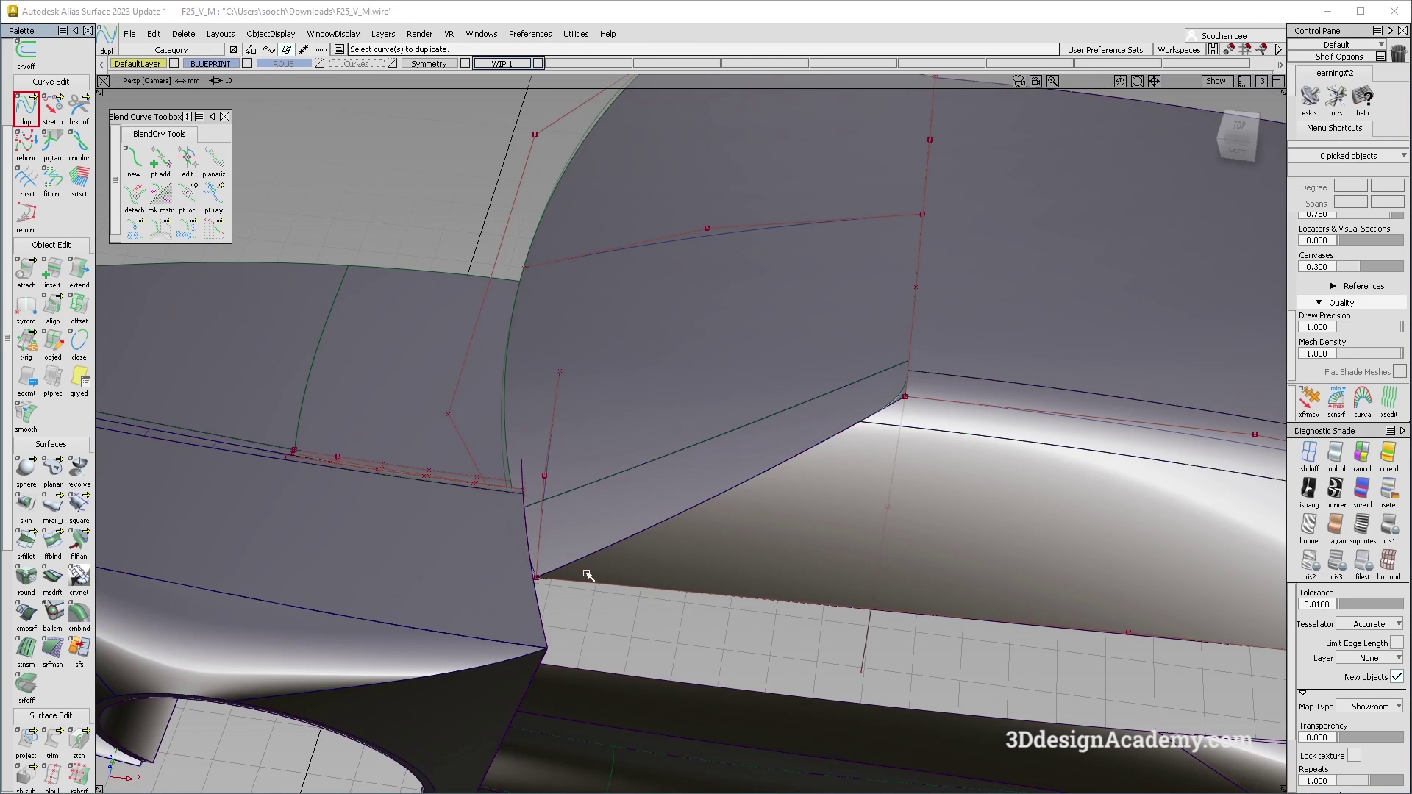
pyautogui.moveTo(656, 525); pyautogui.dragTo(687, 561)
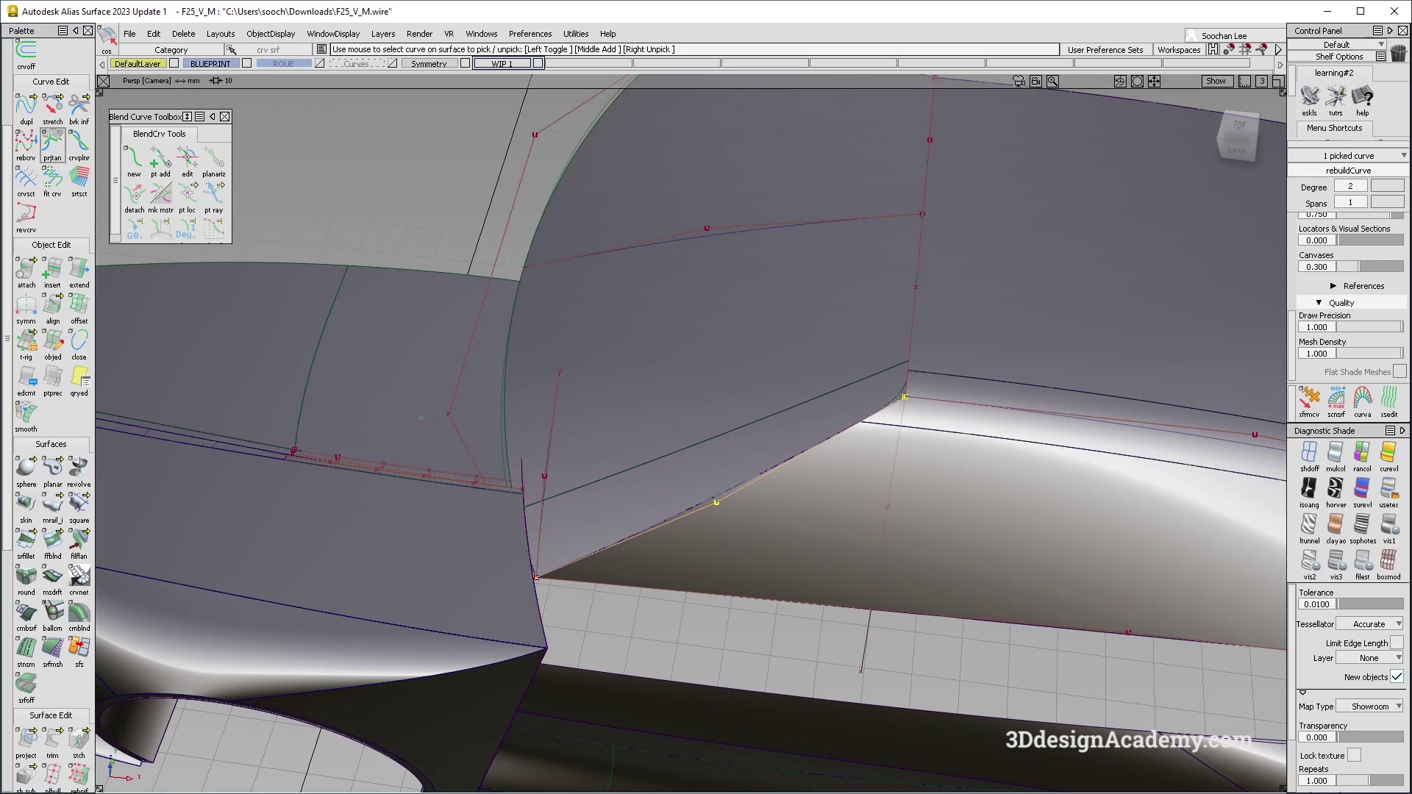
pyautogui.click(53, 108)
pyautogui.moveTo(537, 577); pyautogui.dragTo(561, 581)
# Align the strip's outer edge to the duplicated curve with G0 continuity, blending off and explicit control of degree 2 by 3
pyautogui.doubleClick(53, 304)
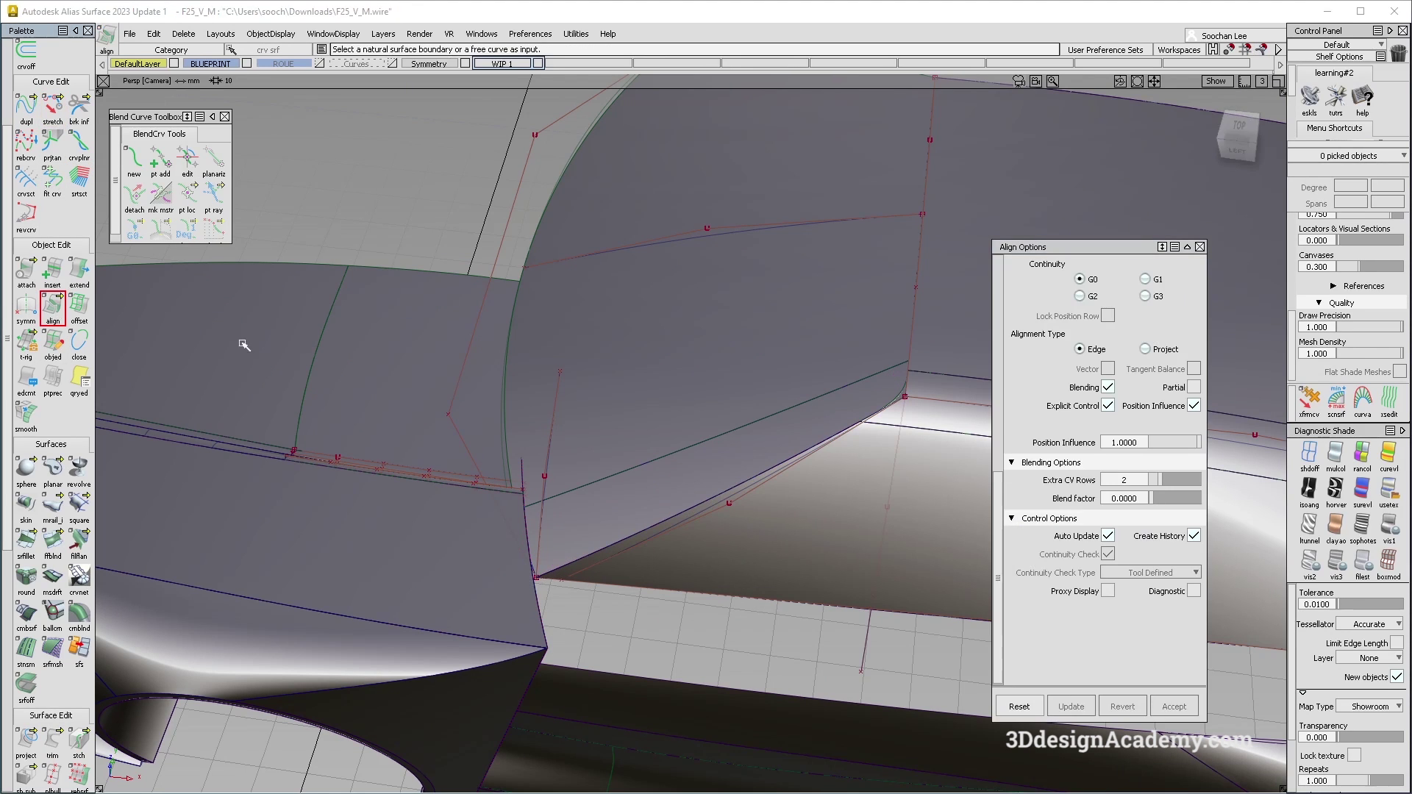
pyautogui.click(702, 505)
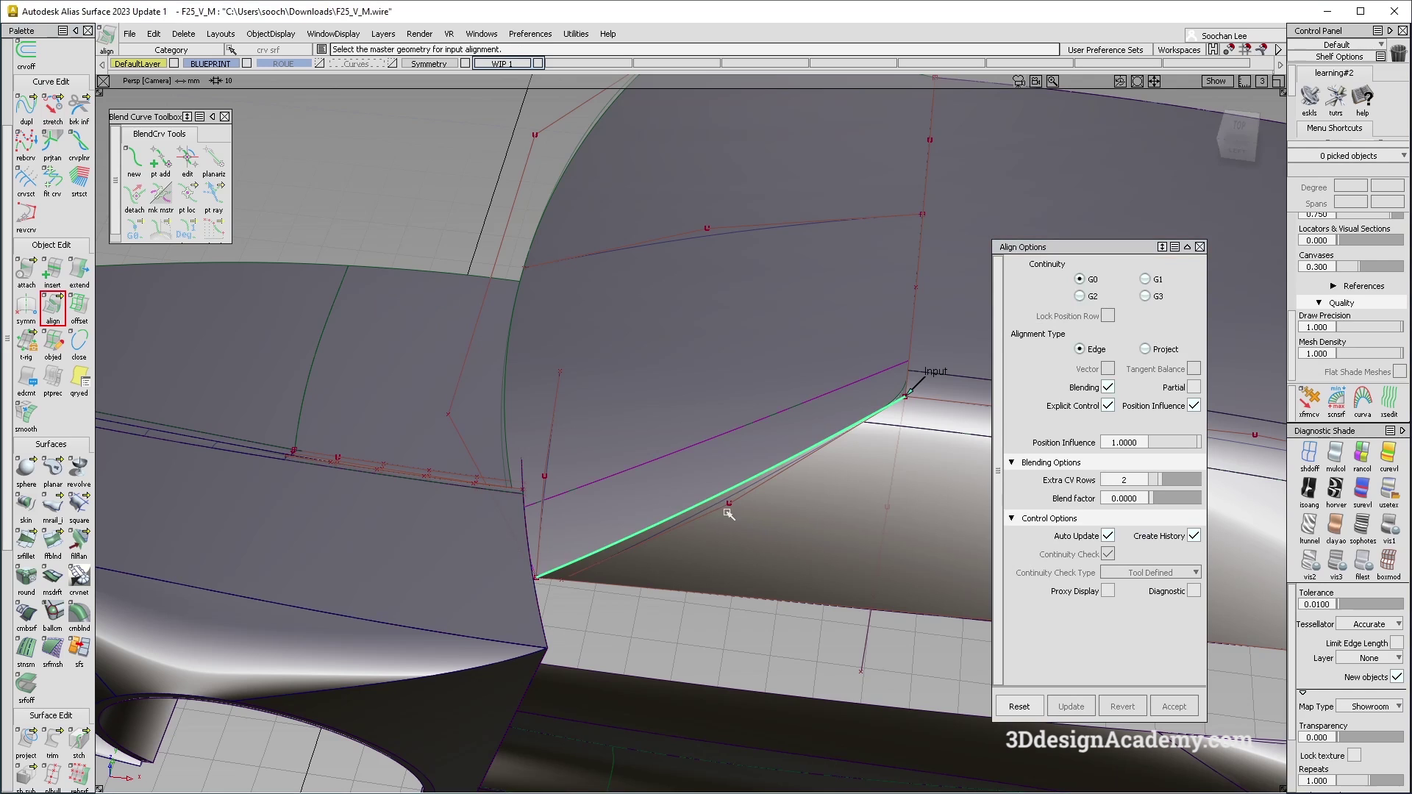
pyautogui.click(727, 507)
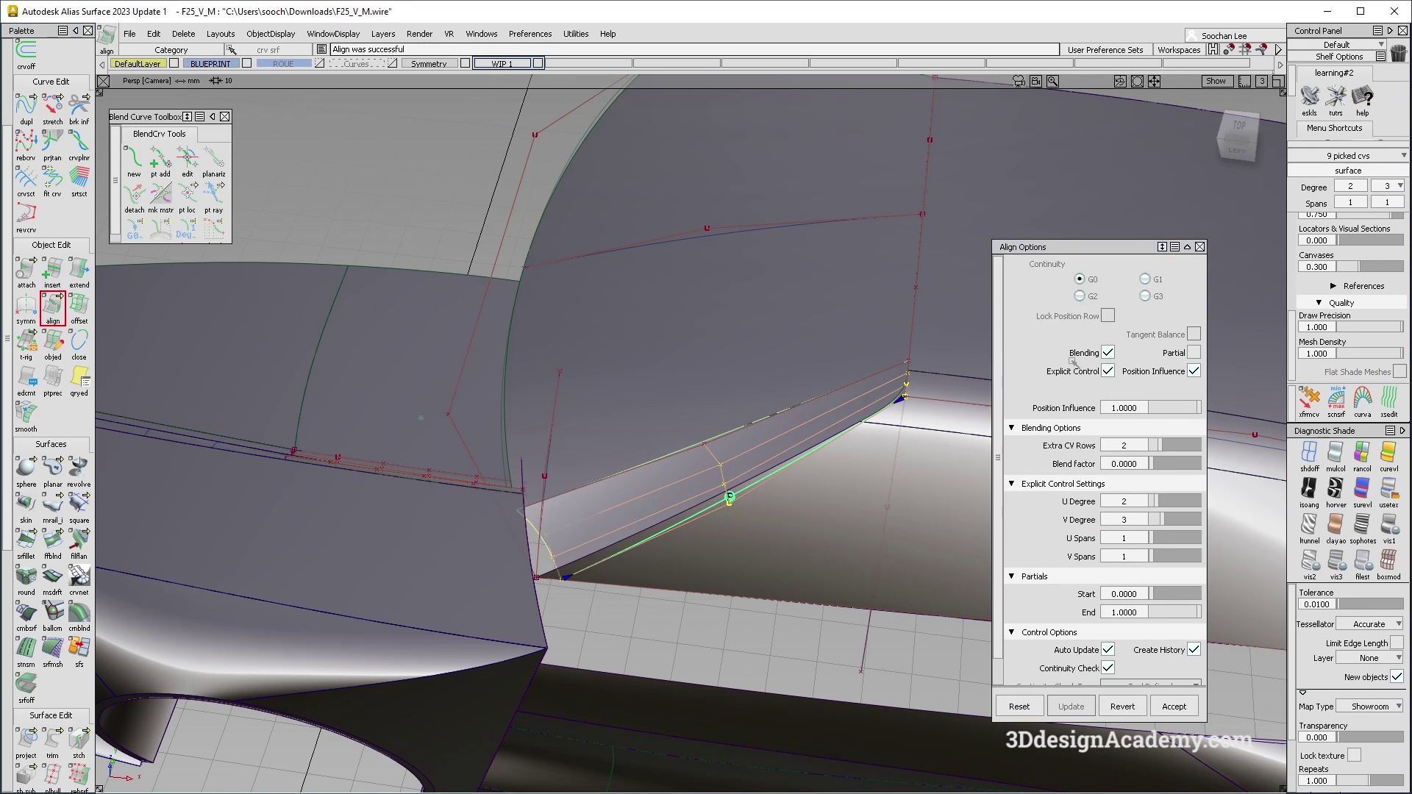
pyautogui.click(1109, 353)
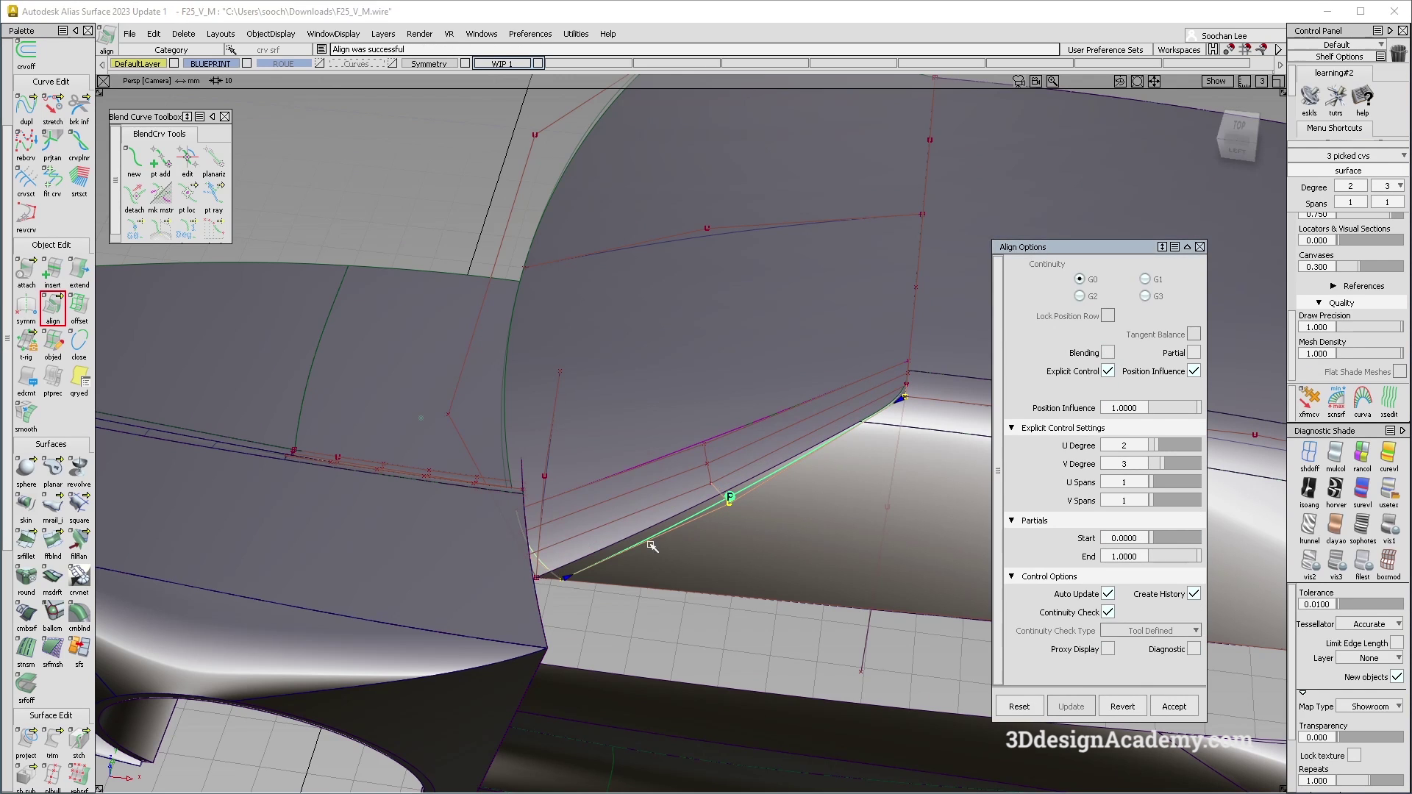
pyautogui.click(694, 681)
pyautogui.hotkey('alt', 'F1')
pyautogui.moveTo(582, 578)
pyautogui.keyDown('alt'); pyautogui.keyDown('shift'); pyautogui.mouseDown()
pyautogui.moveTo(601, 531)
pyautogui.moveTo(615, 558)
pyautogui.moveTo(596, 571)
pyautogui.moveTo(607, 531)
pyautogui.moveTo(633, 518)
pyautogui.mouseUp(); pyautogui.keyUp('shift'); pyautogui.keyUp('alt')
pyautogui.keyDown('ctrl'); pyautogui.keyDown('shift'); pyautogui.moveTo(726, 616); pyautogui.dragTo(635, 518, button='right'); pyautogui.keyUp('shift'); pyautogui.keyUp('ctrl')
pyautogui.keyDown('ctrl'); pyautogui.keyDown('shift'); pyautogui.moveTo(443, 423); pyautogui.dragTo(367, 269); pyautogui.keyUp('shift'); pyautogui.keyUp('ctrl')
pyautogui.click(25, 739)
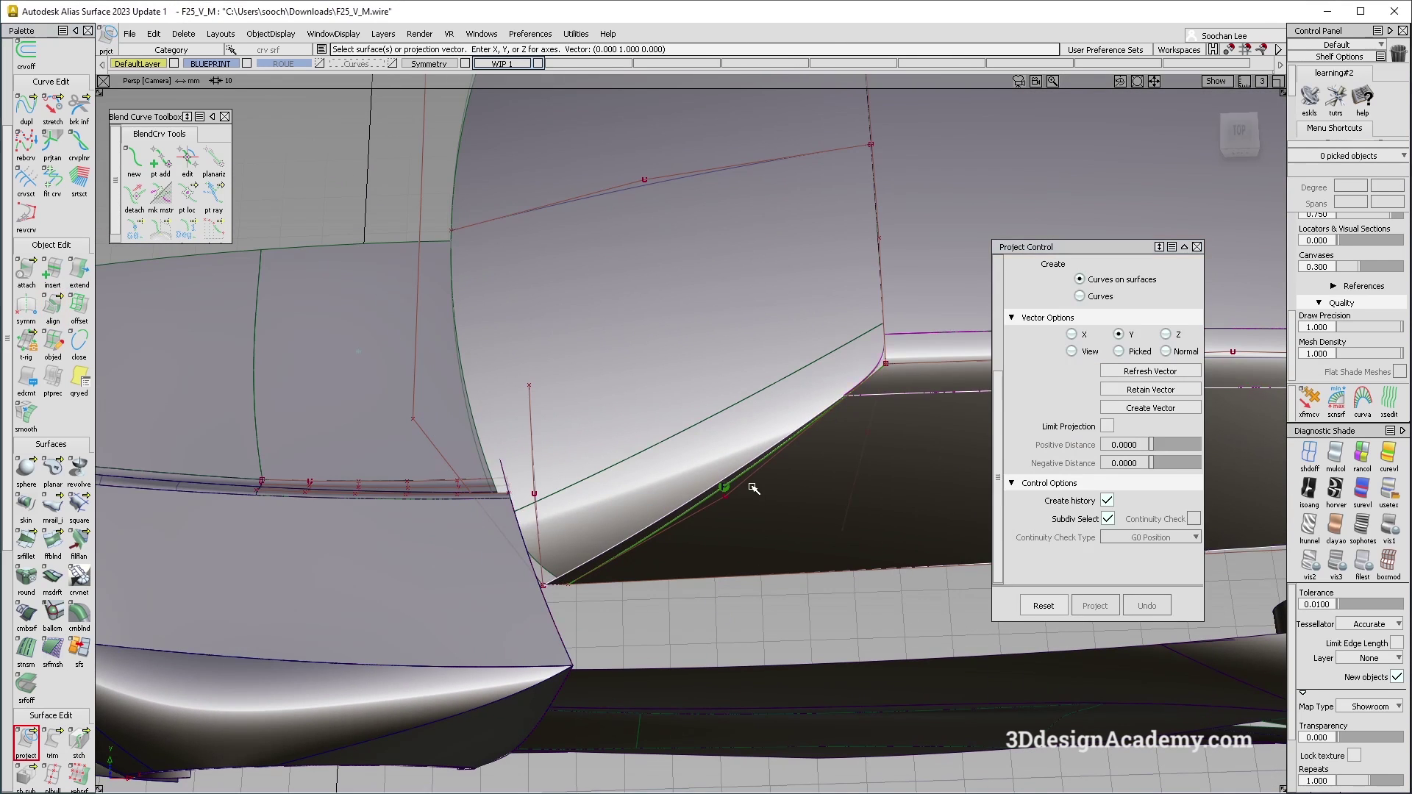
pyautogui.click(778, 500)
pyautogui.click(780, 480)
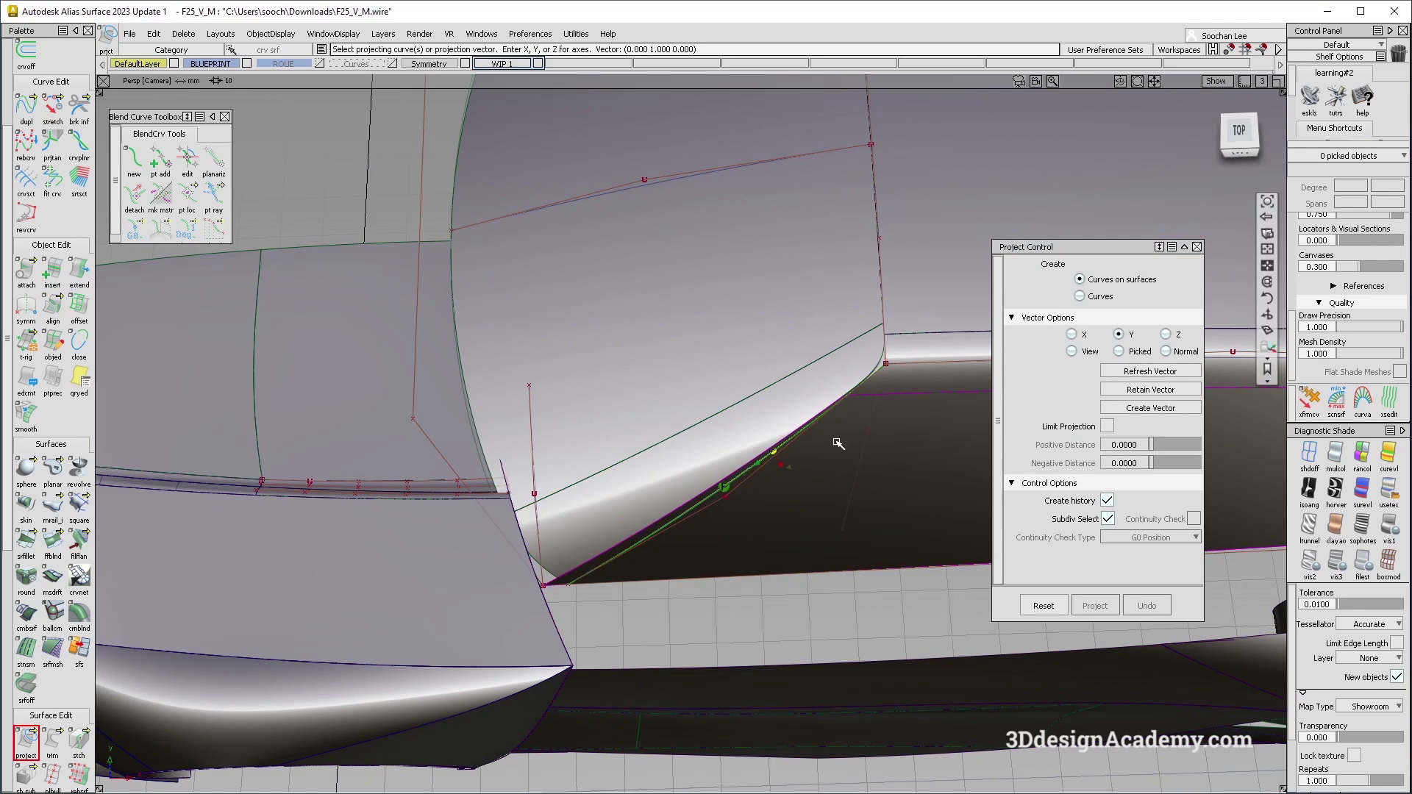
# Examine how the aligned strip edge meets the side window surface and the roof fillet at the upper corner
pyautogui.keyDown('alt'); pyautogui.keyDown('shift'); pyautogui.moveTo(839, 444); pyautogui.dragTo(787, 456); pyautogui.keyUp('shift'); pyautogui.keyUp('alt')
pyautogui.keyDown('alt'); pyautogui.keyDown('shift'); pyautogui.moveTo(787, 456); pyautogui.dragTo(730, 469, button='right'); pyautogui.keyUp('shift'); pyautogui.keyUp('alt')
pyautogui.keyDown('alt'); pyautogui.keyDown('shift'); pyautogui.moveTo(711, 551); pyautogui.dragTo(711, 467, button='middle'); pyautogui.keyUp('shift'); pyautogui.keyUp('alt')
pyautogui.keyDown('alt'); pyautogui.keyDown('shift'); pyautogui.moveTo(711, 468); pyautogui.dragTo(794, 434, button='right'); pyautogui.keyUp('shift'); pyautogui.keyUp('alt')
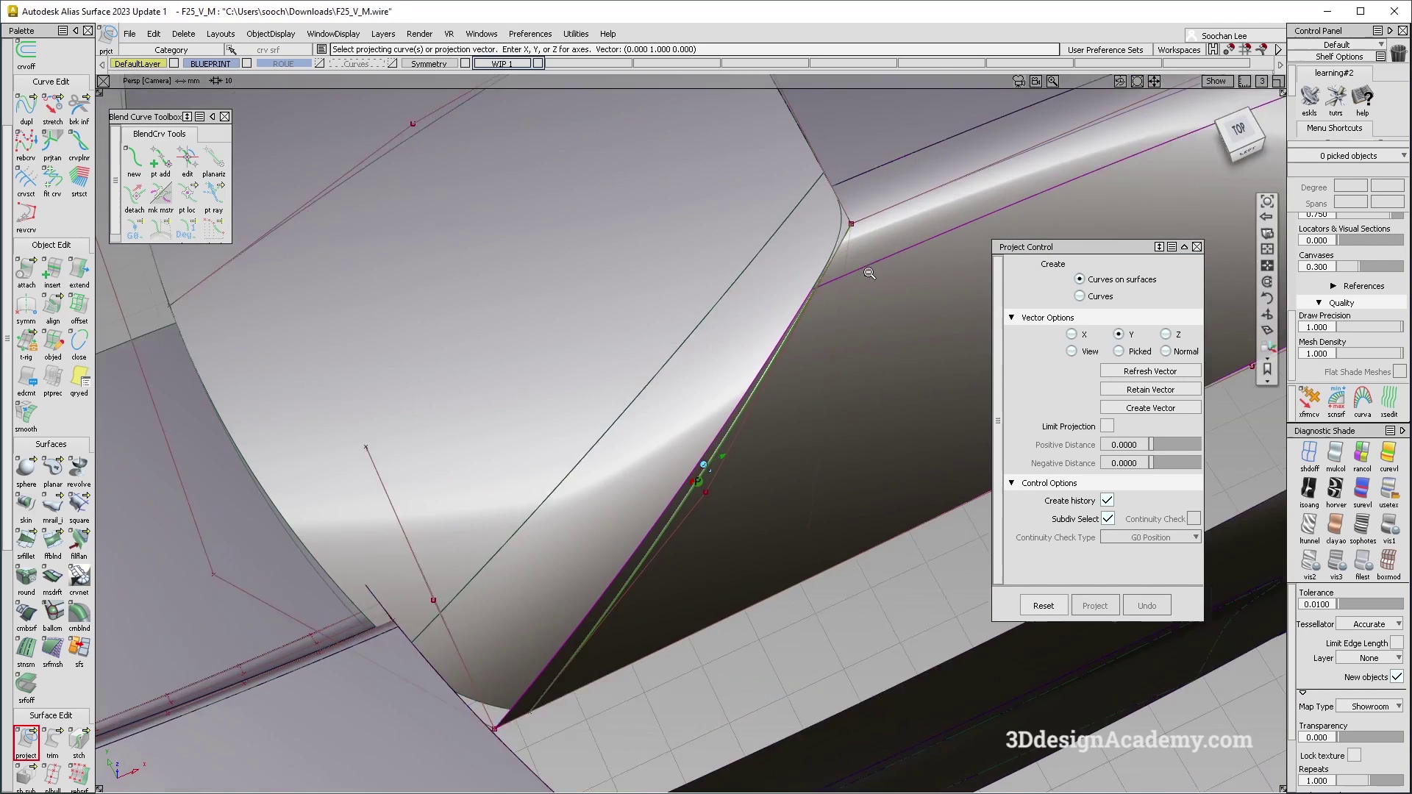
pyautogui.keyDown('alt'); pyautogui.keyDown('shift'); pyautogui.moveTo(795, 434); pyautogui.dragTo(808, 456); pyautogui.keyUp('shift'); pyautogui.keyUp('alt')
pyautogui.keyDown('ctrl'); pyautogui.keyDown('shift'); pyautogui.moveTo(810, 404); pyautogui.dragTo(825, 270); pyautogui.keyUp('shift'); pyautogui.keyUp('ctrl')
pyautogui.keyDown('alt'); pyautogui.keyDown('shift'); pyautogui.moveTo(733, 497); pyautogui.dragTo(652, 461); pyautogui.keyUp('shift'); pyautogui.keyUp('alt')
pyautogui.keyDown('alt'); pyautogui.keyDown('shift'); pyautogui.moveTo(652, 526); pyautogui.dragTo(652, 561); pyautogui.keyUp('shift'); pyautogui.keyUp('alt')
pyautogui.keyDown('alt'); pyautogui.keyDown('shift'); pyautogui.moveTo(734, 462); pyautogui.dragTo(684, 465, button='right'); pyautogui.keyUp('shift'); pyautogui.keyUp('alt')
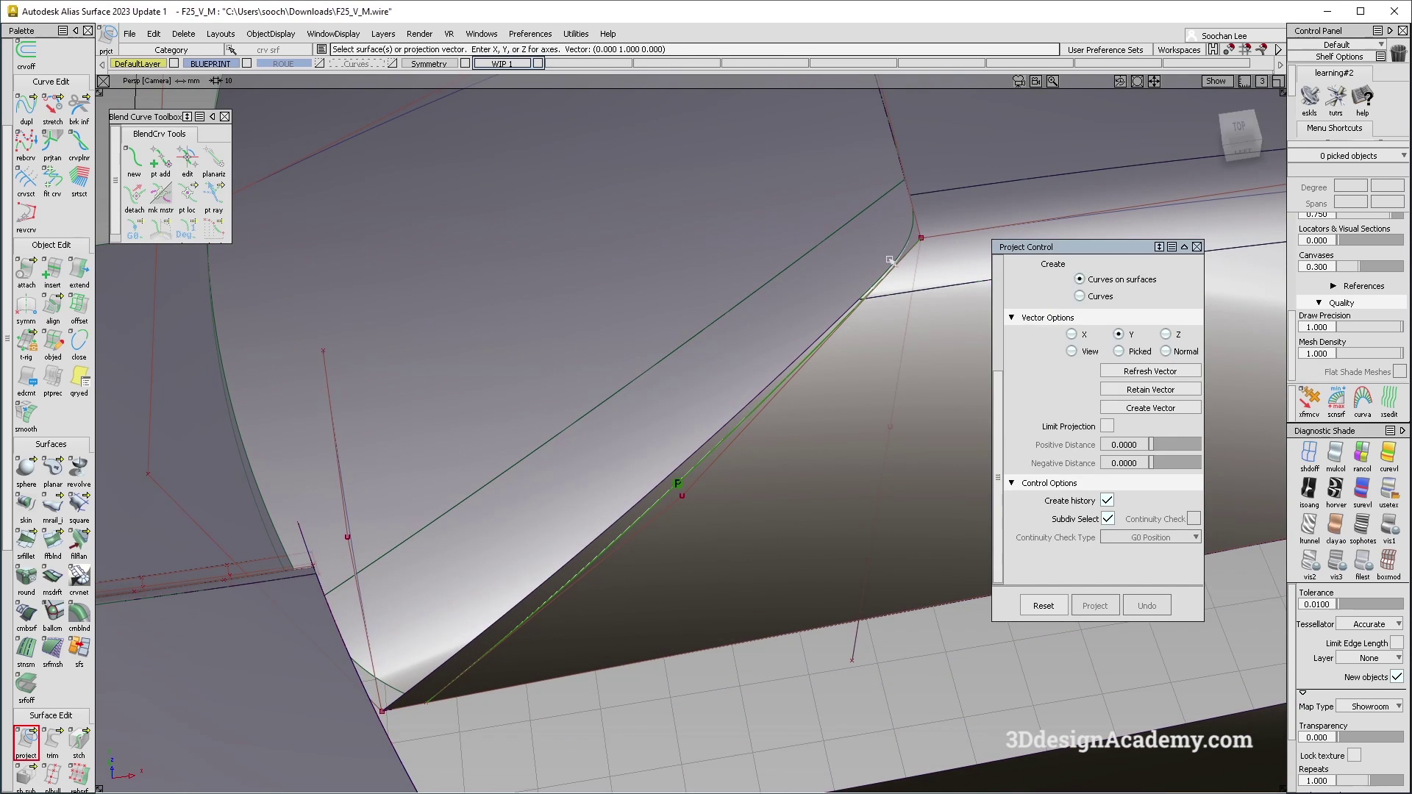
# Undo the surface fillet between the roof and the side window
pyautogui.keyDown('ctrl'); pyautogui.keyDown('shift'); pyautogui.moveTo(684, 465); pyautogui.dragTo(707, 382); pyautogui.keyUp('shift'); pyautogui.keyUp('ctrl')
pyautogui.click(712, 371)
pyautogui.click(904, 226)
pyautogui.click(947, 232)
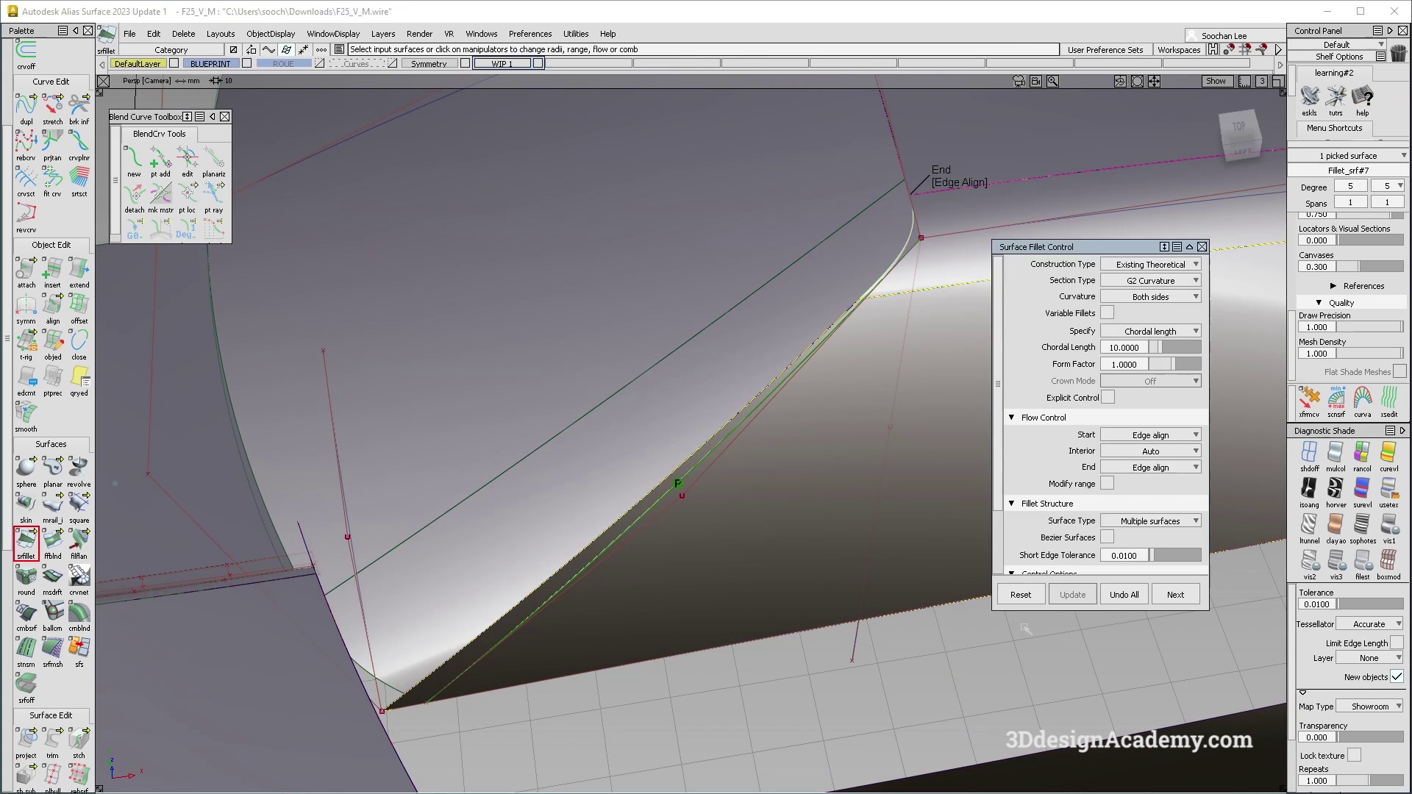
pyautogui.click(1132, 593)
# Extend the aligned windshield strip's outer edge by about 0.93 mm outward past the side window surface
pyautogui.keyDown('ctrl'); pyautogui.keyDown('shift'); pyautogui.moveTo(694, 566); pyautogui.dragTo(757, 302); pyautogui.keyUp('shift'); pyautogui.keyUp('ctrl')
pyautogui.keyDown('ctrl'); pyautogui.keyDown('shift'); pyautogui.moveTo(658, 465); pyautogui.dragTo(516, 450); pyautogui.keyUp('shift'); pyautogui.keyUp('ctrl')
pyautogui.click(678, 483)
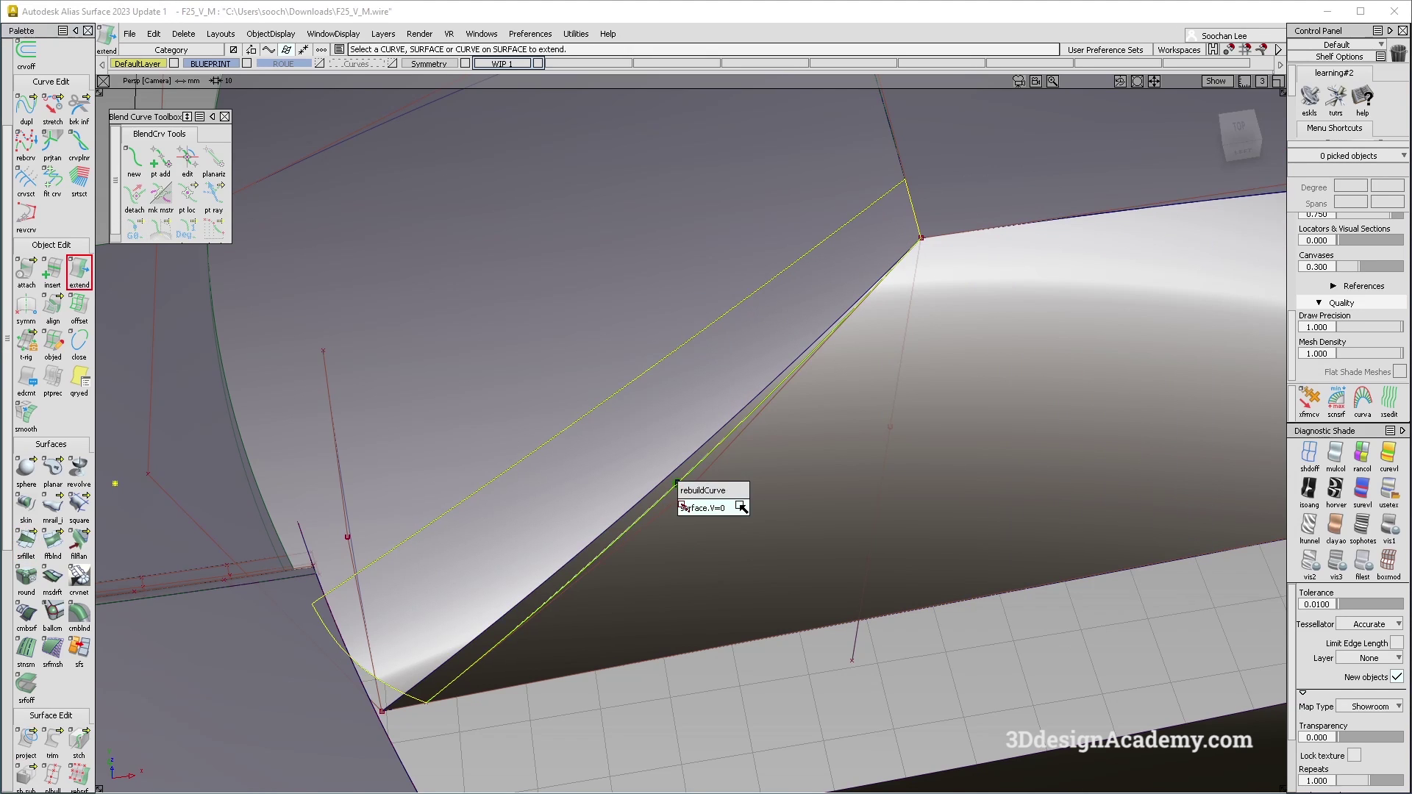
pyautogui.click(741, 507)
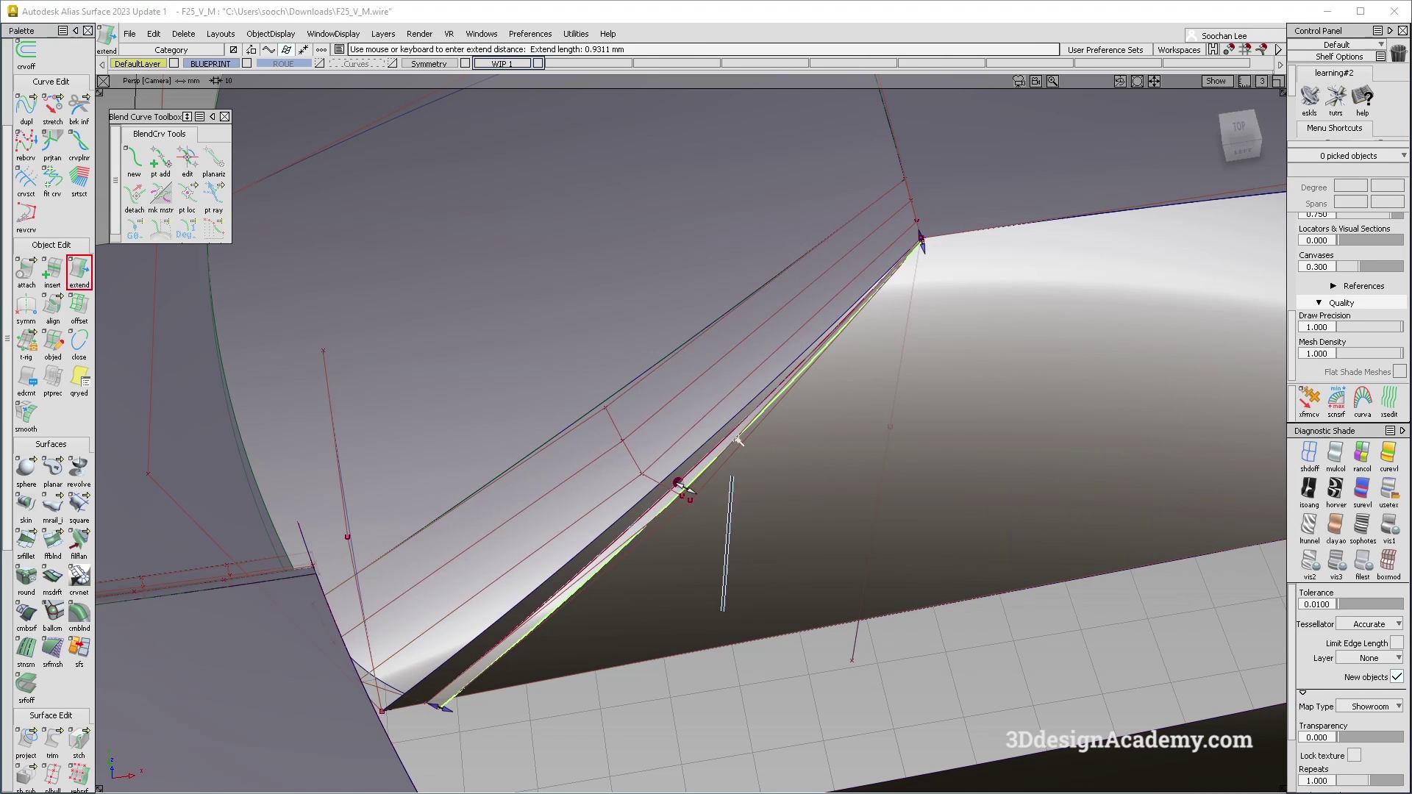
# Intersect the extended windshield strip with the side window surface and trim both surfaces back to the intersection
pyautogui.click(26, 739)
pyautogui.click(576, 562)
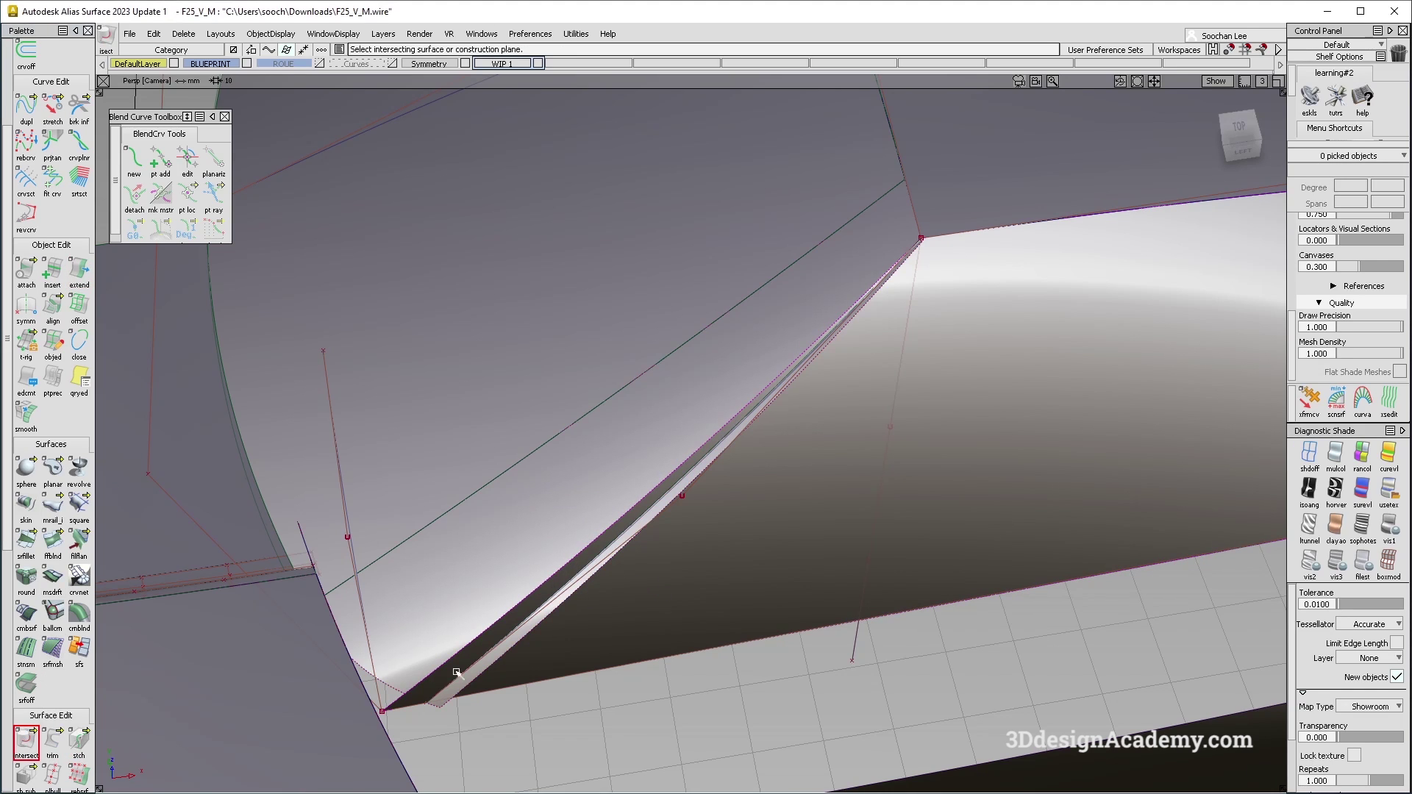
pyautogui.click(52, 740)
pyautogui.click(509, 530)
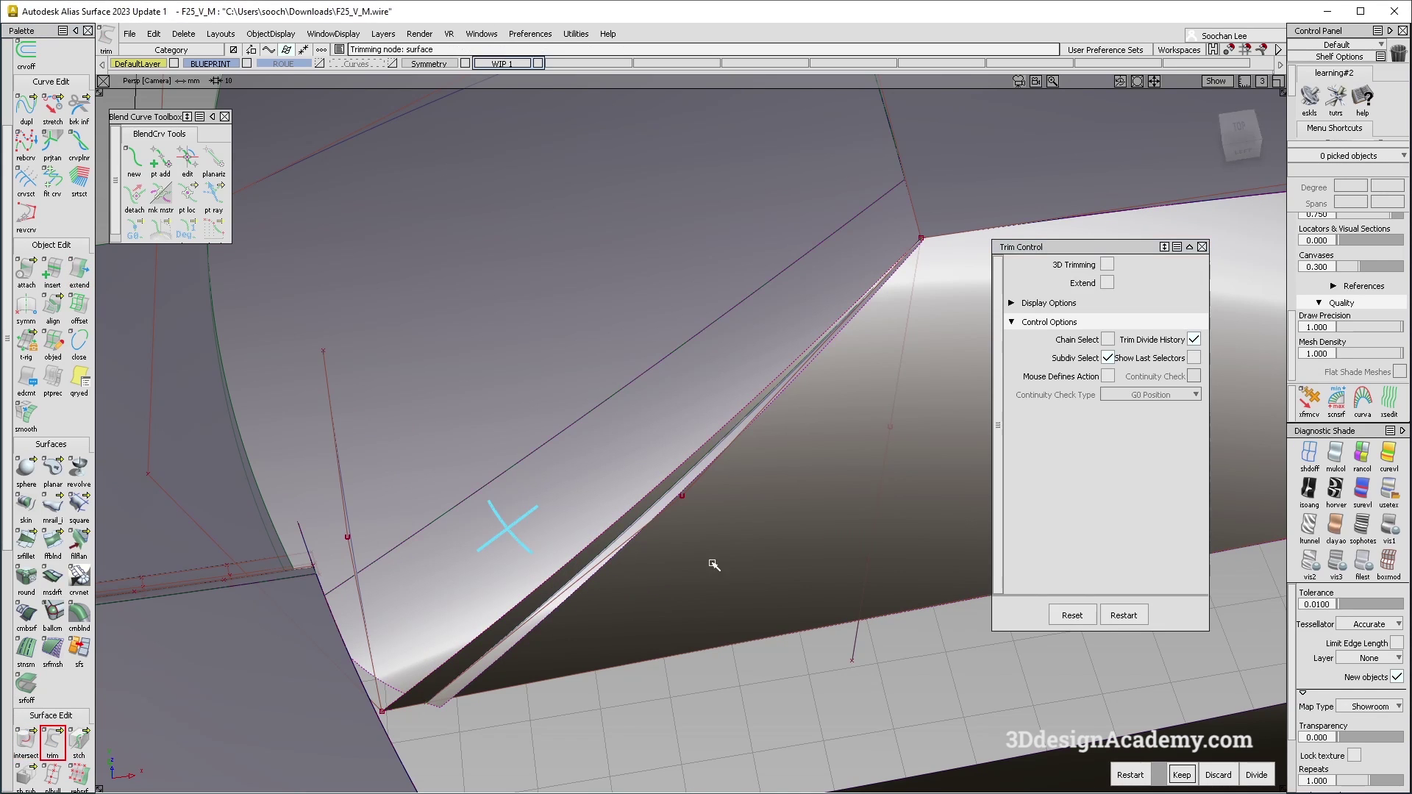
pyautogui.click(719, 551)
pyautogui.keyDown('alt'); pyautogui.keyDown('shift'); pyautogui.moveTo(719, 542); pyautogui.dragTo(606, 531); pyautogui.keyUp('shift'); pyautogui.keyUp('alt')
pyautogui.keyDown('ctrl'); pyautogui.keyDown('shift'); pyautogui.moveTo(561, 482); pyautogui.dragTo(561, 488); pyautogui.keyUp('shift'); pyautogui.keyUp('ctrl')
pyautogui.keyDown('alt'); pyautogui.keyDown('shift'); pyautogui.moveTo(640, 514); pyautogui.dragTo(209, 316, button='right'); pyautogui.keyUp('shift'); pyautogui.keyUp('alt')
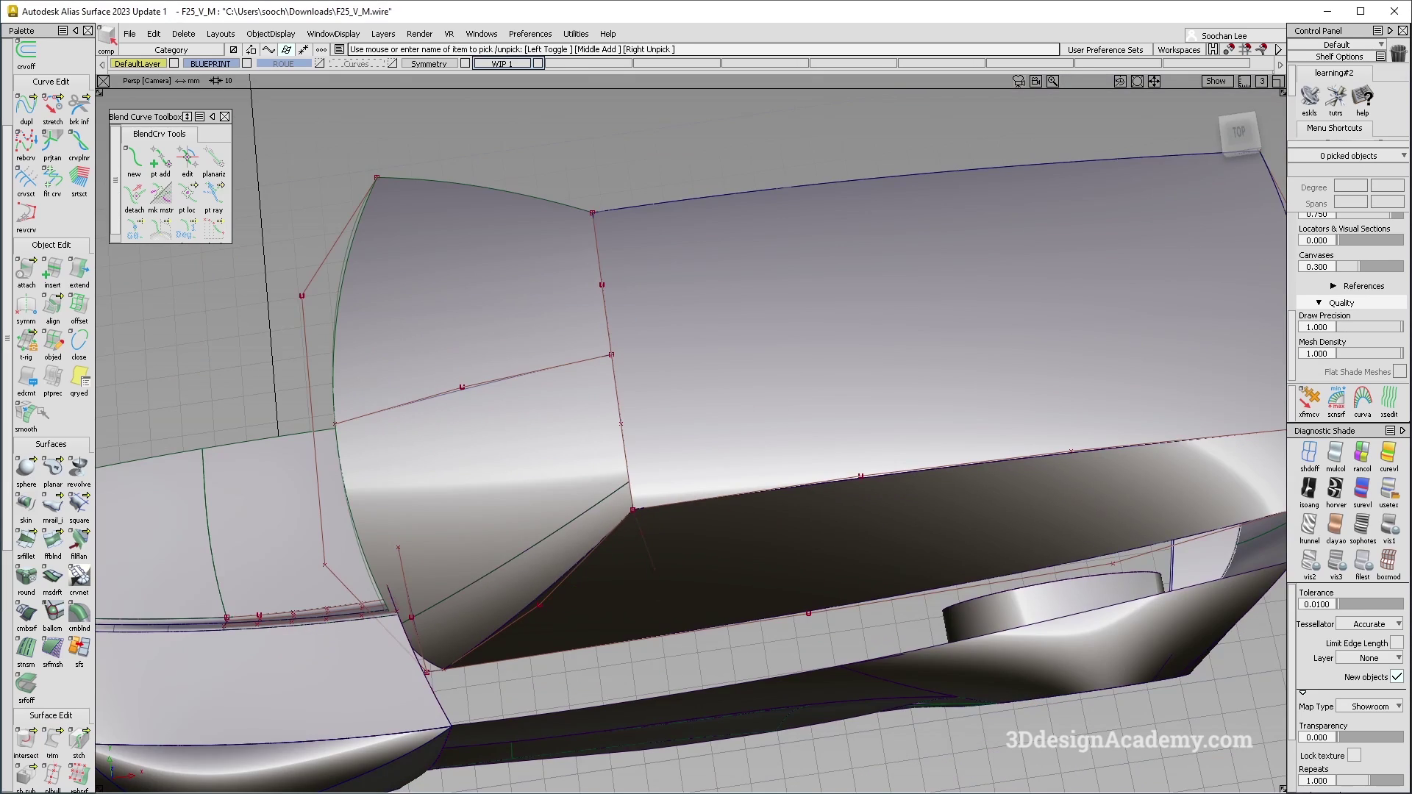
# Fillet the roof and side window surfaces with G2 curvature on both sides and a chordal length of 10, and inspect the shading
pyautogui.click(26, 541)
pyautogui.keyDown('alt'); pyautogui.keyDown('shift'); pyautogui.moveTo(713, 570); pyautogui.dragTo(700, 530); pyautogui.keyUp('shift'); pyautogui.keyUp('alt')
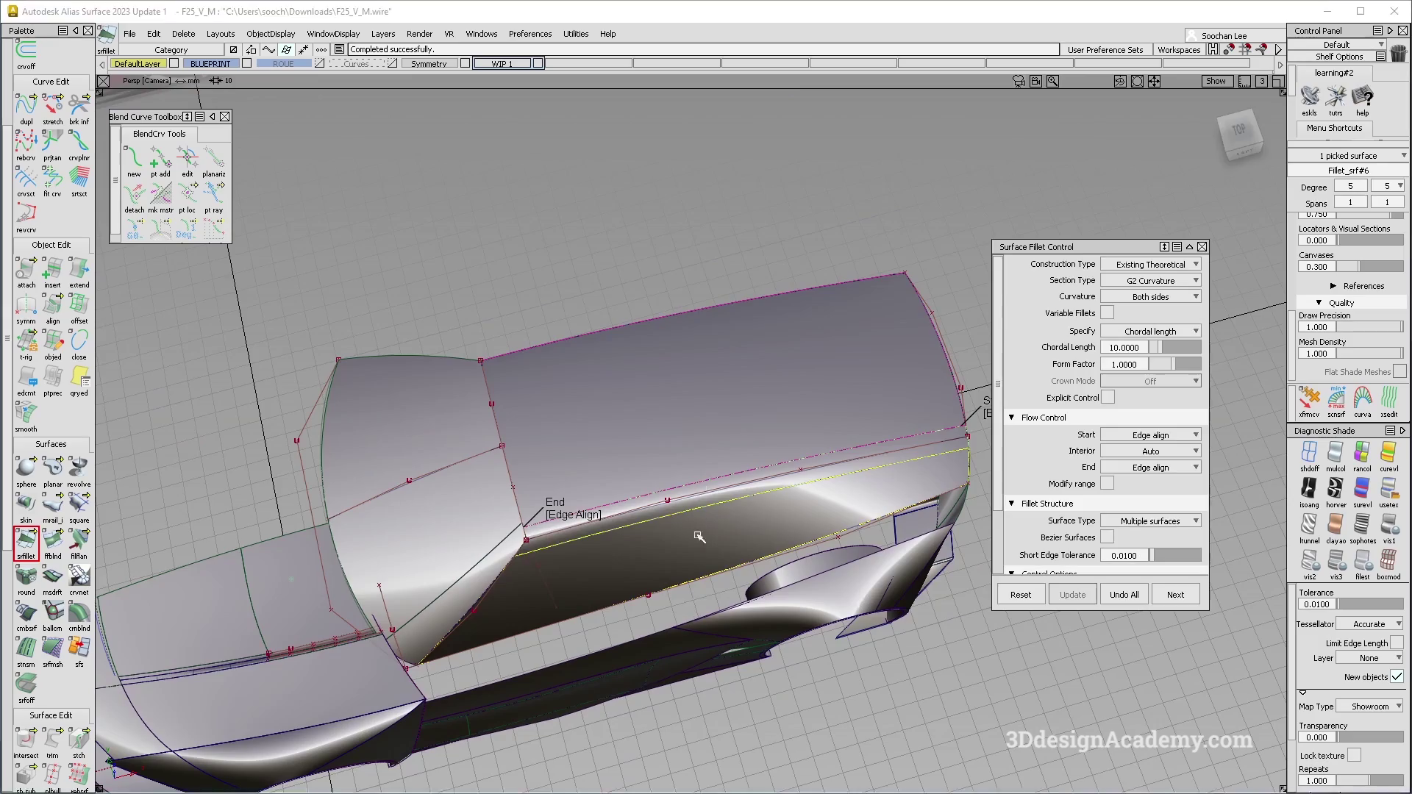
pyautogui.keyDown('alt'); pyautogui.keyDown('shift'); pyautogui.moveTo(571, 466); pyautogui.dragTo(470, 725); pyautogui.keyUp('shift'); pyautogui.keyUp('alt')
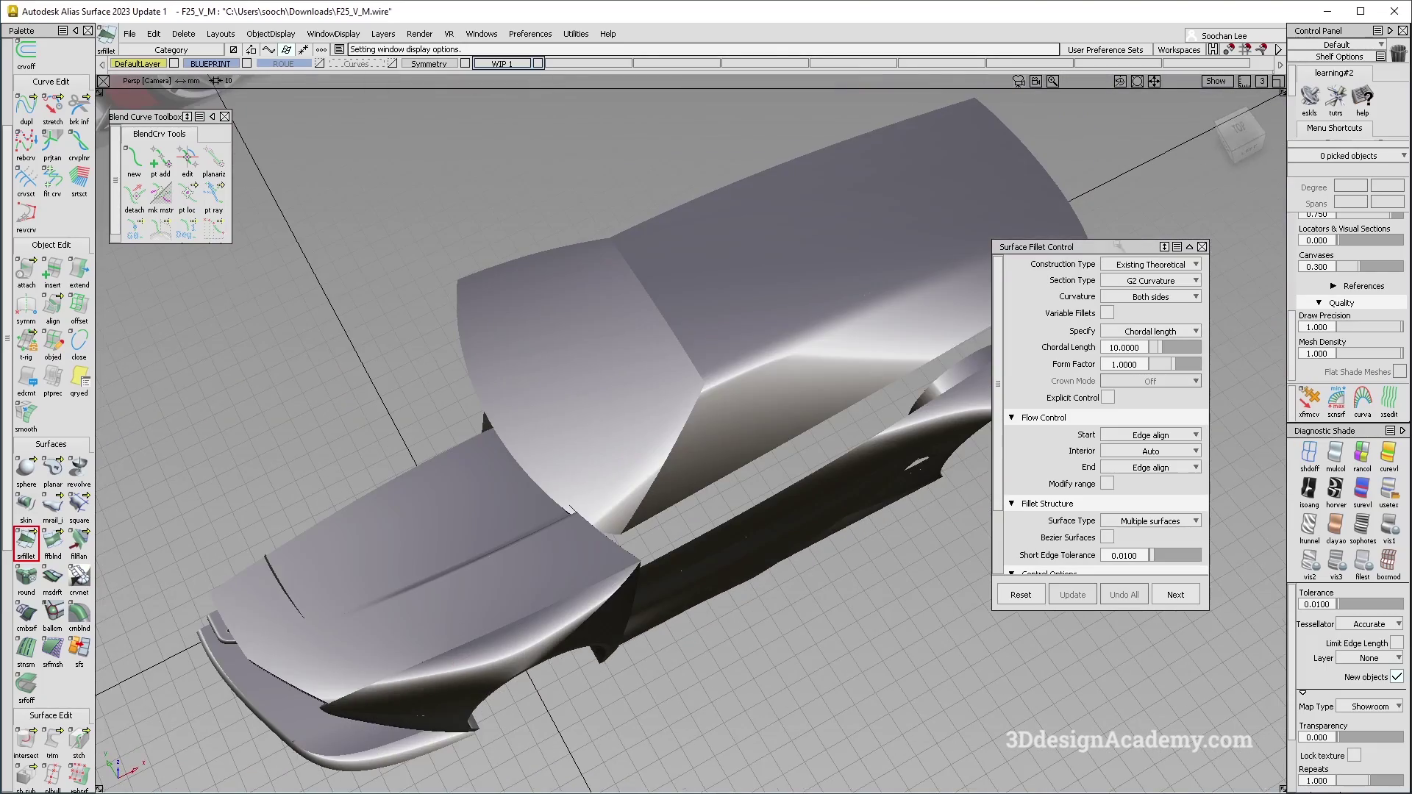
pyautogui.click(1202, 247)
pyautogui.click(647, 316)
pyautogui.keyDown('alt'); pyautogui.keyDown('shift'); pyautogui.moveTo(647, 316); pyautogui.dragTo(816, 337); pyautogui.keyUp('shift'); pyautogui.keyUp('alt')
pyautogui.hotkey('ctrl', 'shift', 'i')
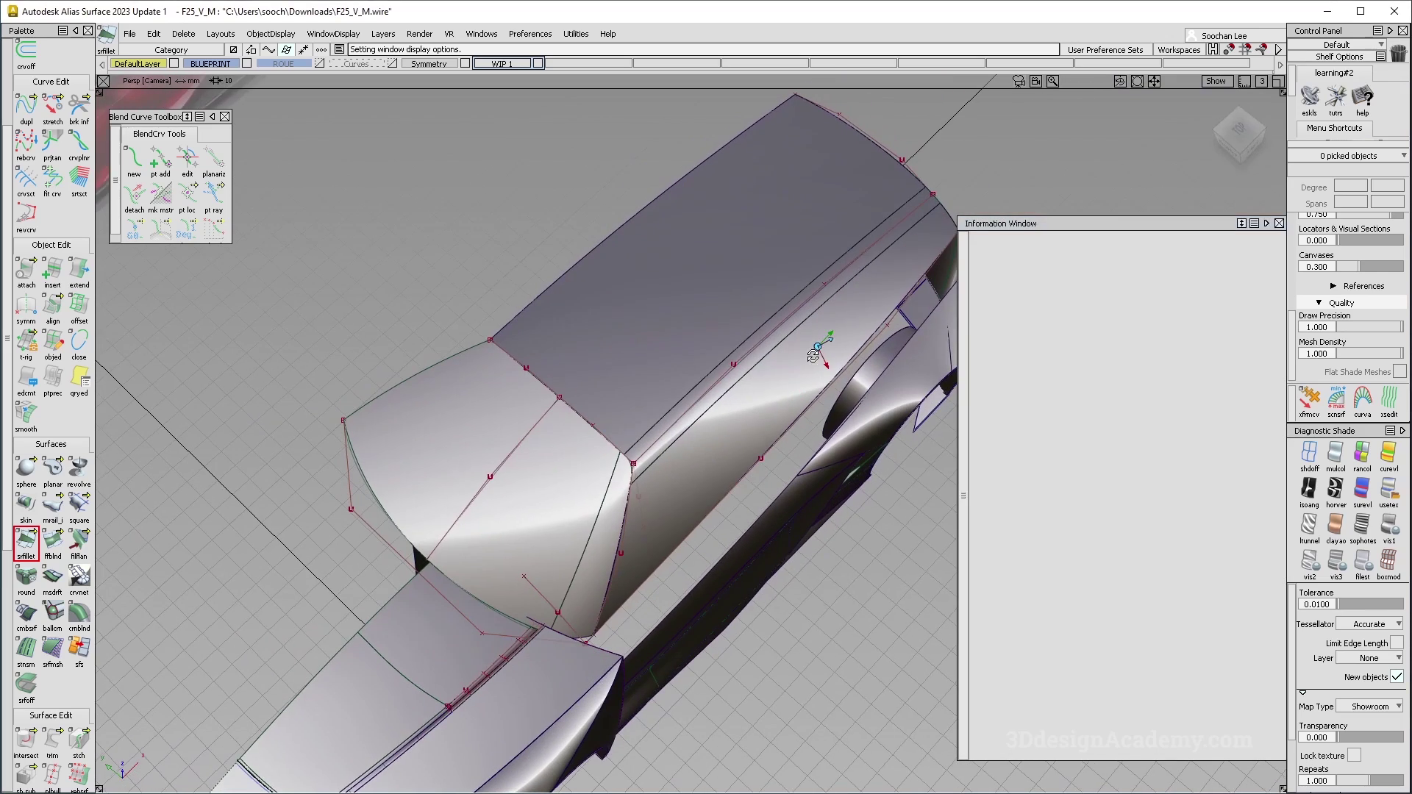
pyautogui.click(1279, 223)
pyautogui.keyDown('alt'); pyautogui.keyDown('shift'); pyautogui.moveTo(789, 500); pyautogui.dragTo(789, 515, button='middle'); pyautogui.keyUp('shift'); pyautogui.keyUp('alt')
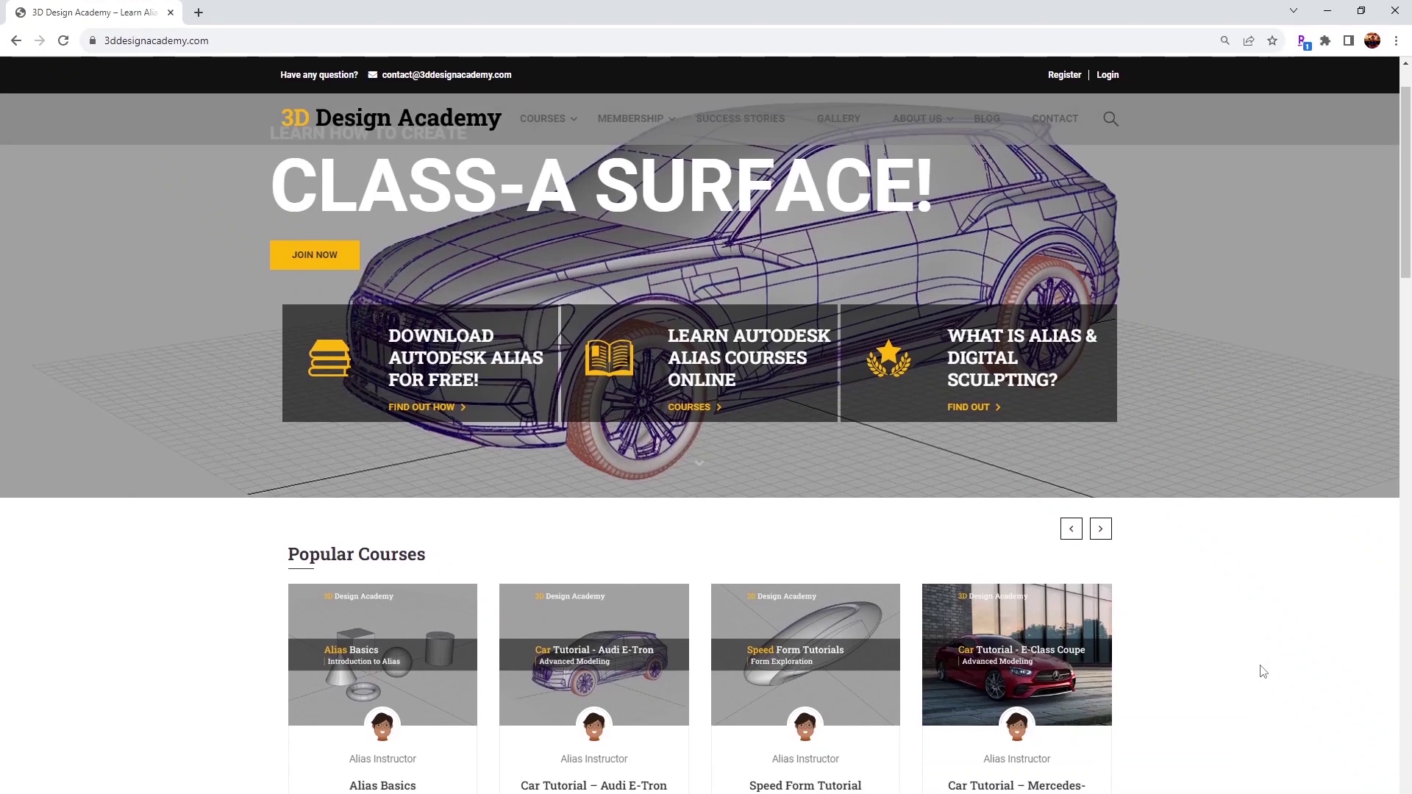
# Switch to the browser and look through 3D Design Academy's popular courses and the Lamborghini Aventador course curriculum
pyautogui.scroll(-5, 1259, 669)
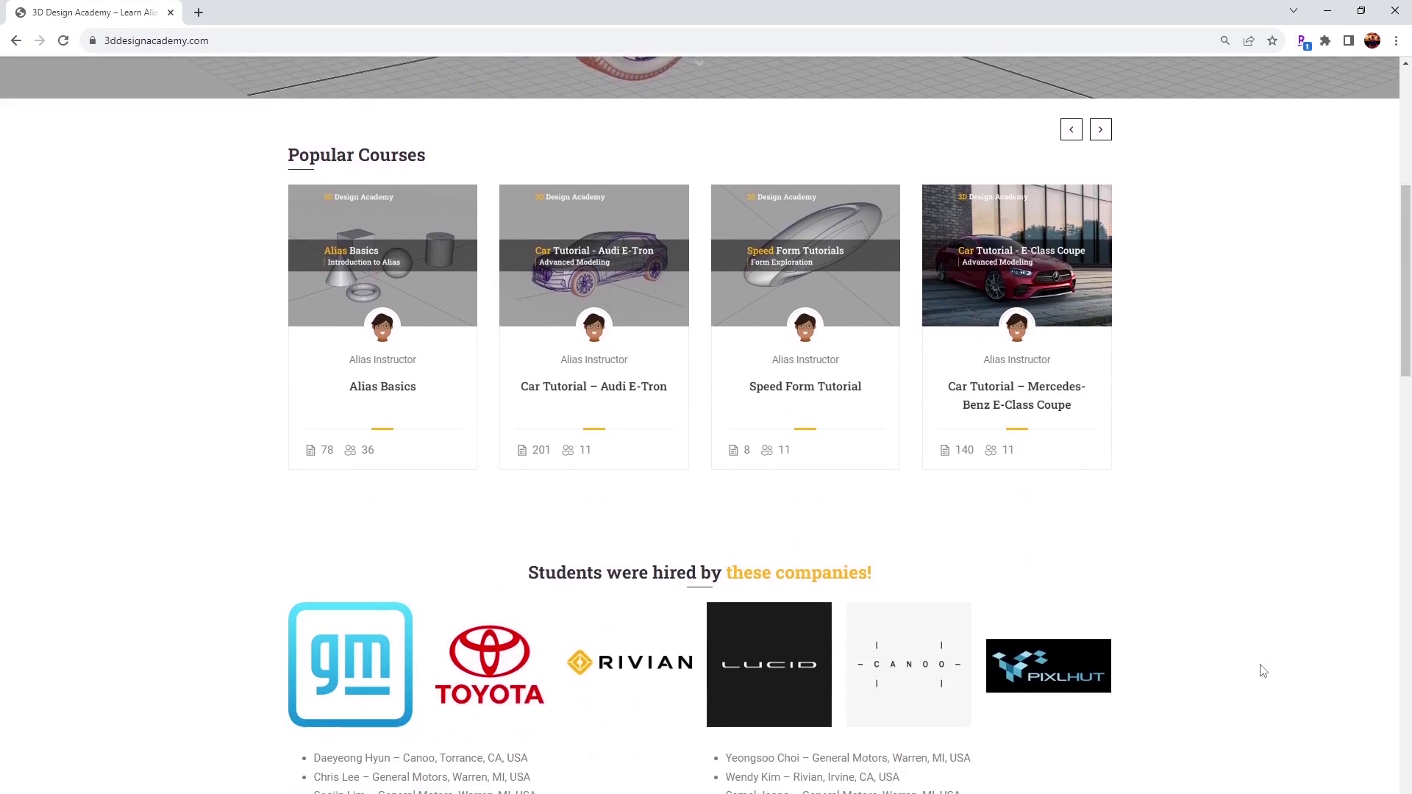
pyautogui.scroll(-2, 1263, 669)
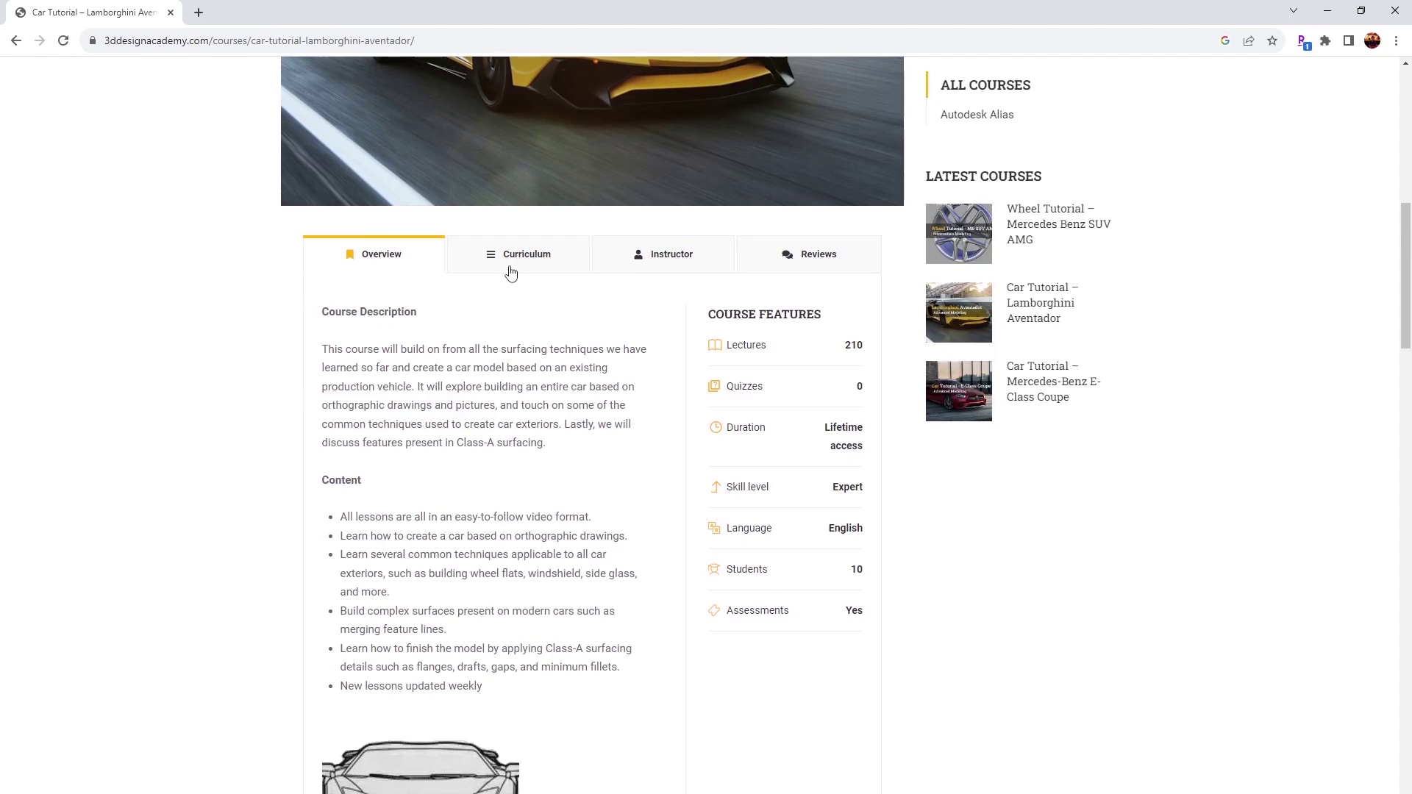
pyautogui.click(511, 274)
pyautogui.scroll(-10, 505, 372)
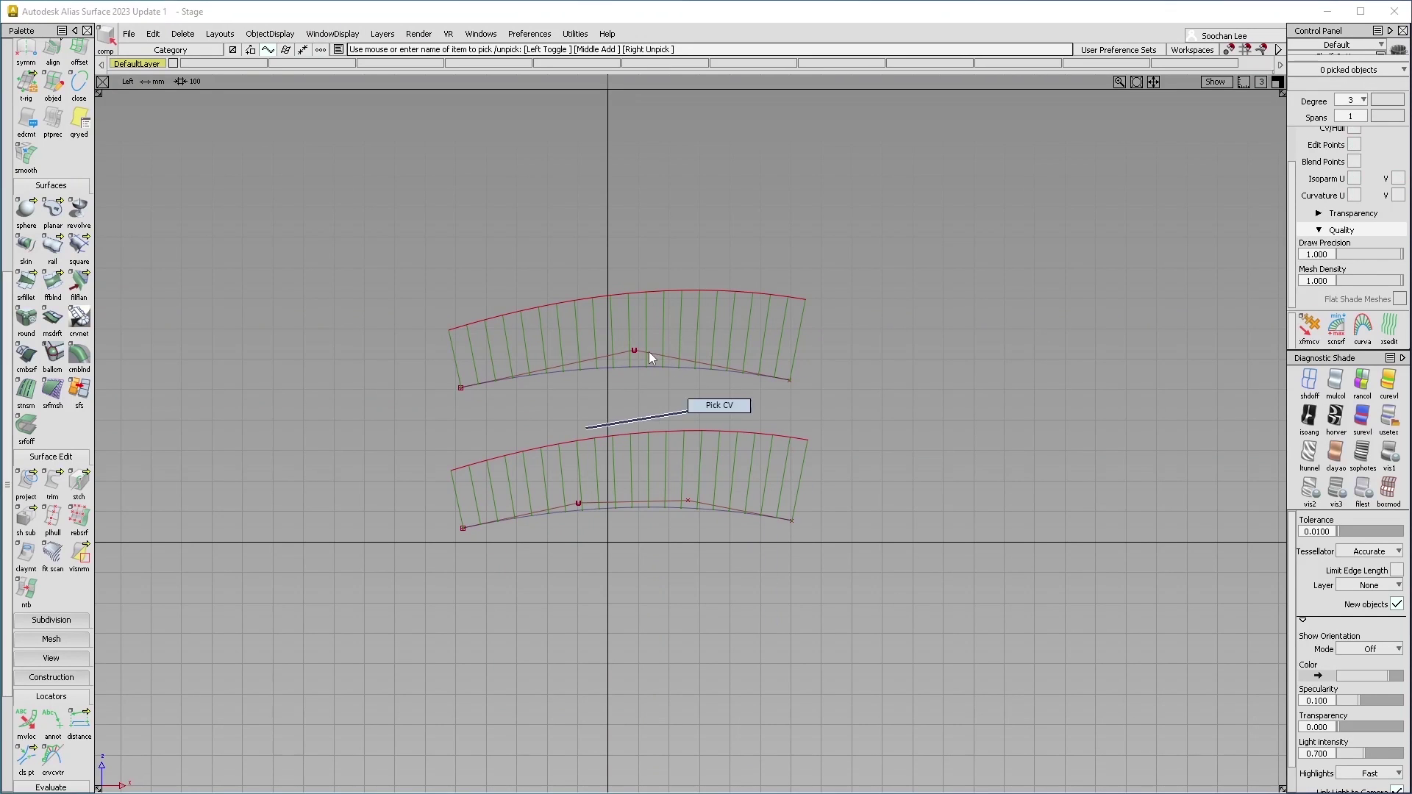
# Pick the middle control point of the upper degree 2 curve in the Stage file and adjust its position
pyautogui.click(634, 352)
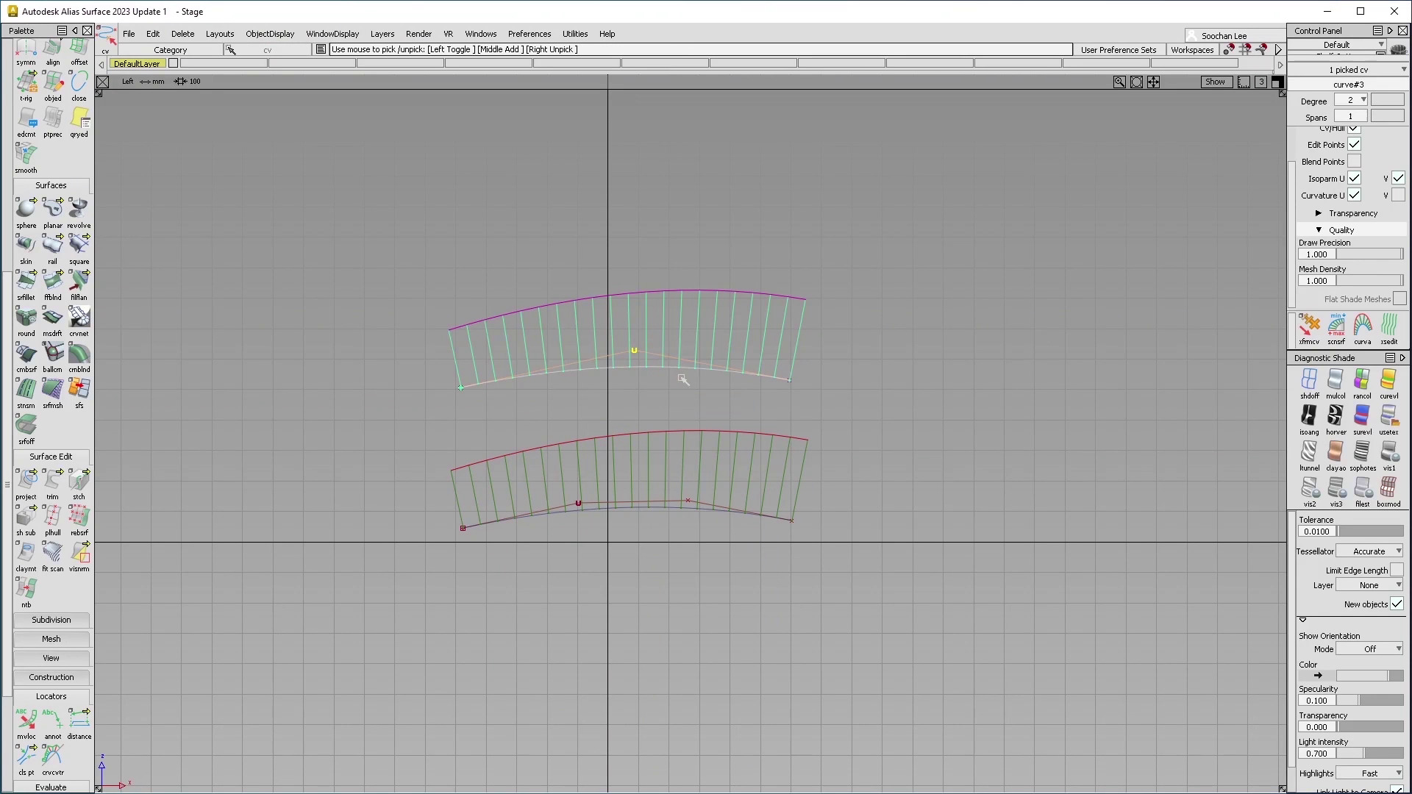
pyautogui.moveTo(672, 404); pyautogui.dragTo(694, 404)
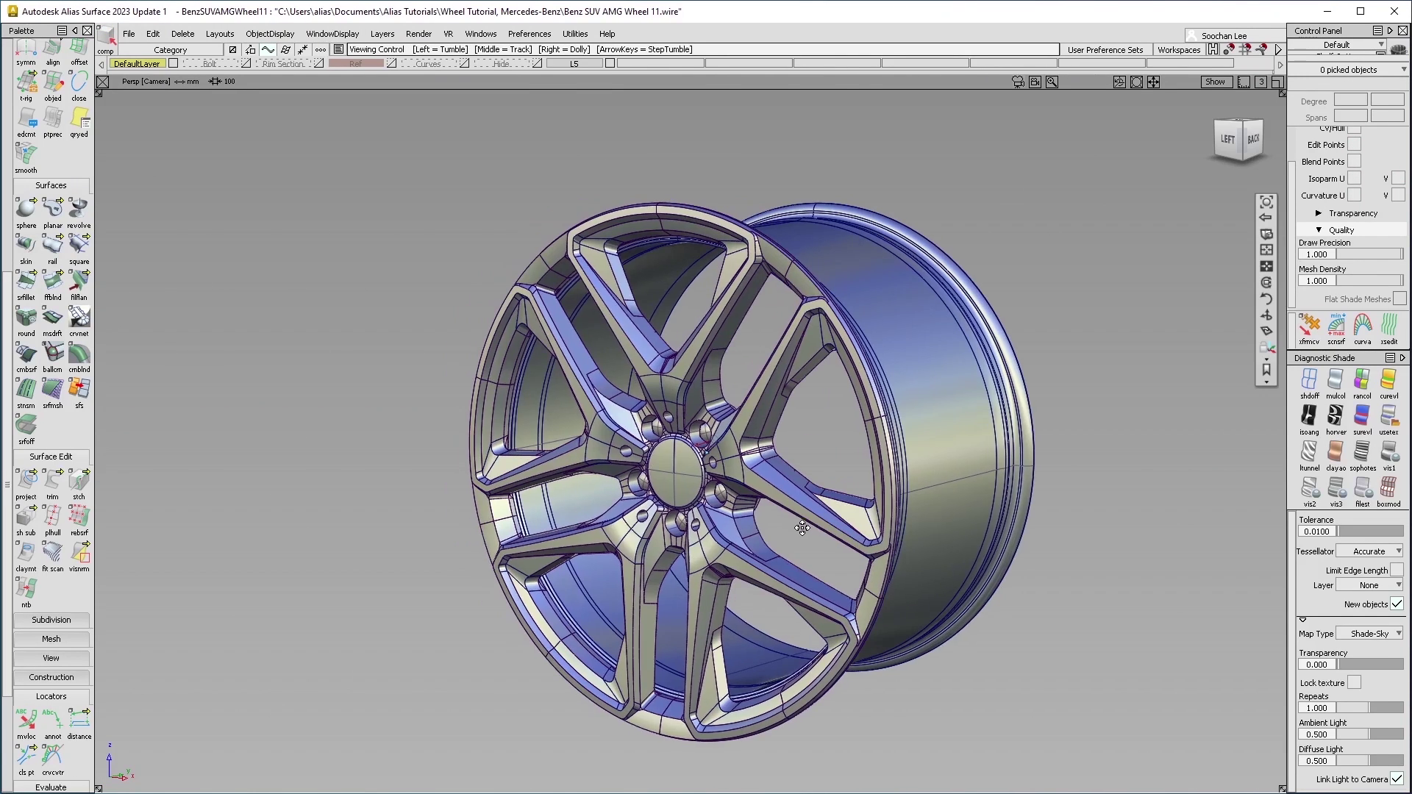
pyautogui.keyDown('alt'); pyautogui.keyDown('shift'); pyautogui.moveTo(801, 528); pyautogui.dragTo(737, 503); pyautogui.keyUp('shift'); pyautogui.keyUp('alt')
pyautogui.keyDown('alt'); pyautogui.keyDown('shift'); pyautogui.moveTo(686, 525); pyautogui.dragTo(702, 526); pyautogui.keyUp('shift'); pyautogui.keyUp('alt')
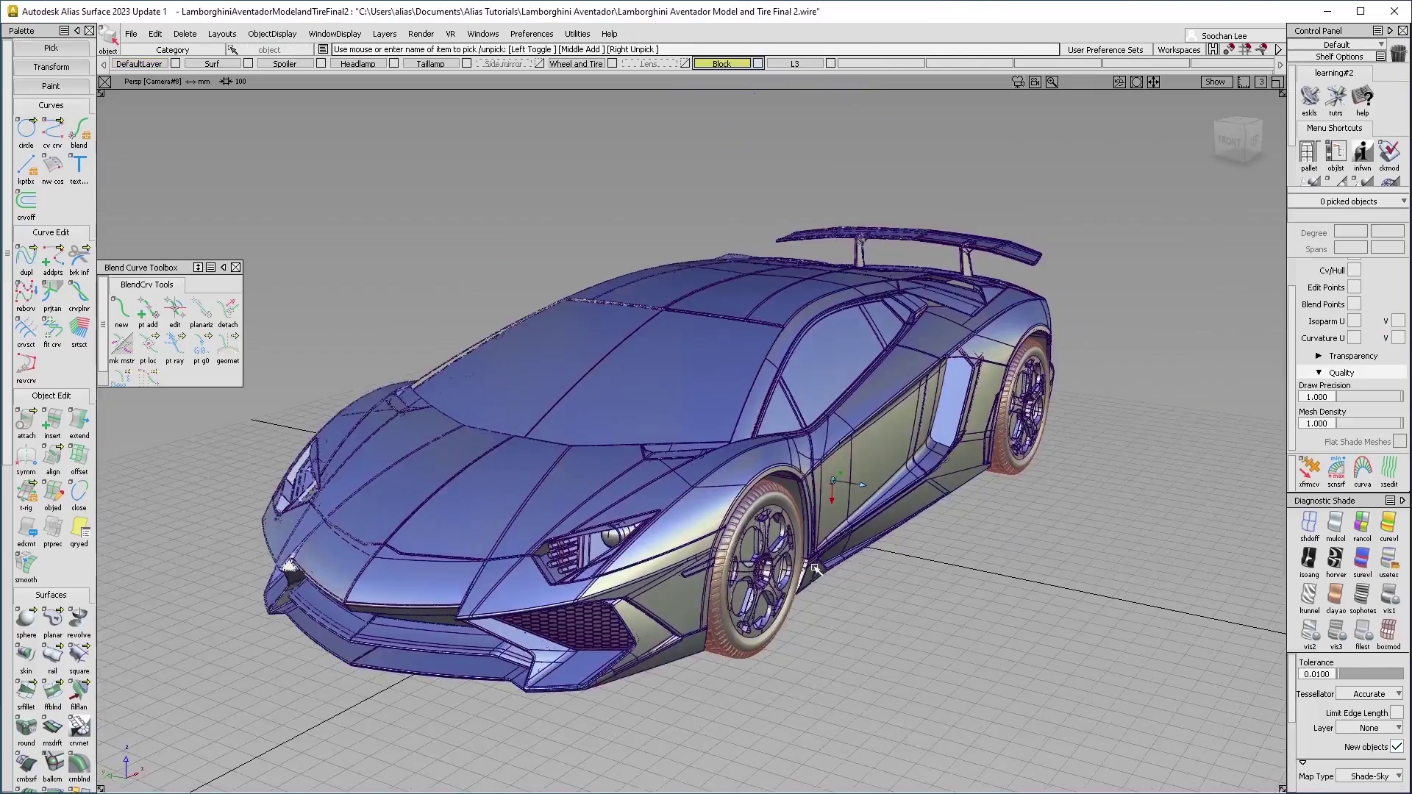
pyautogui.keyDown('alt'); pyautogui.keyDown('shift'); pyautogui.moveTo(709, 553); pyautogui.dragTo(765, 471); pyautogui.keyUp('shift'); pyautogui.keyUp('alt')
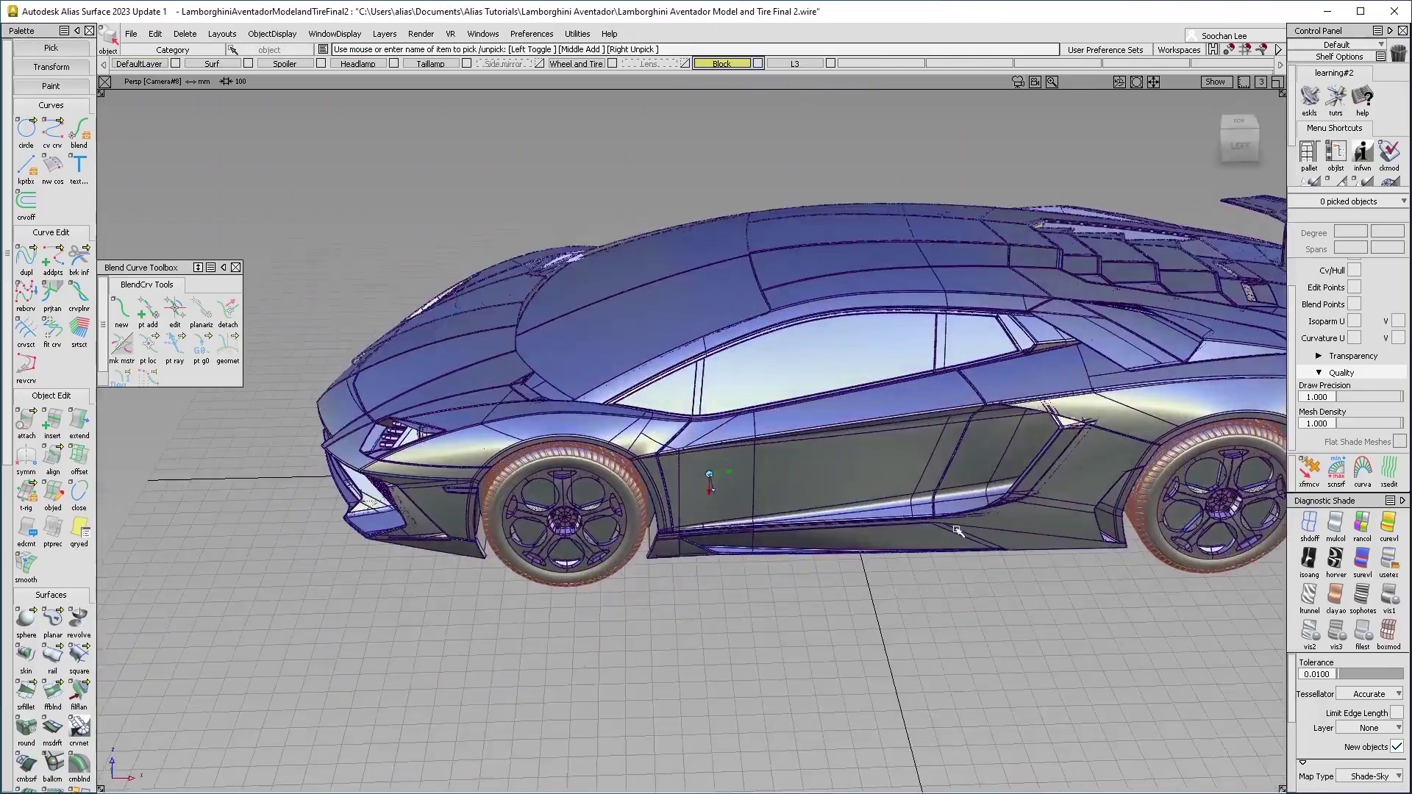